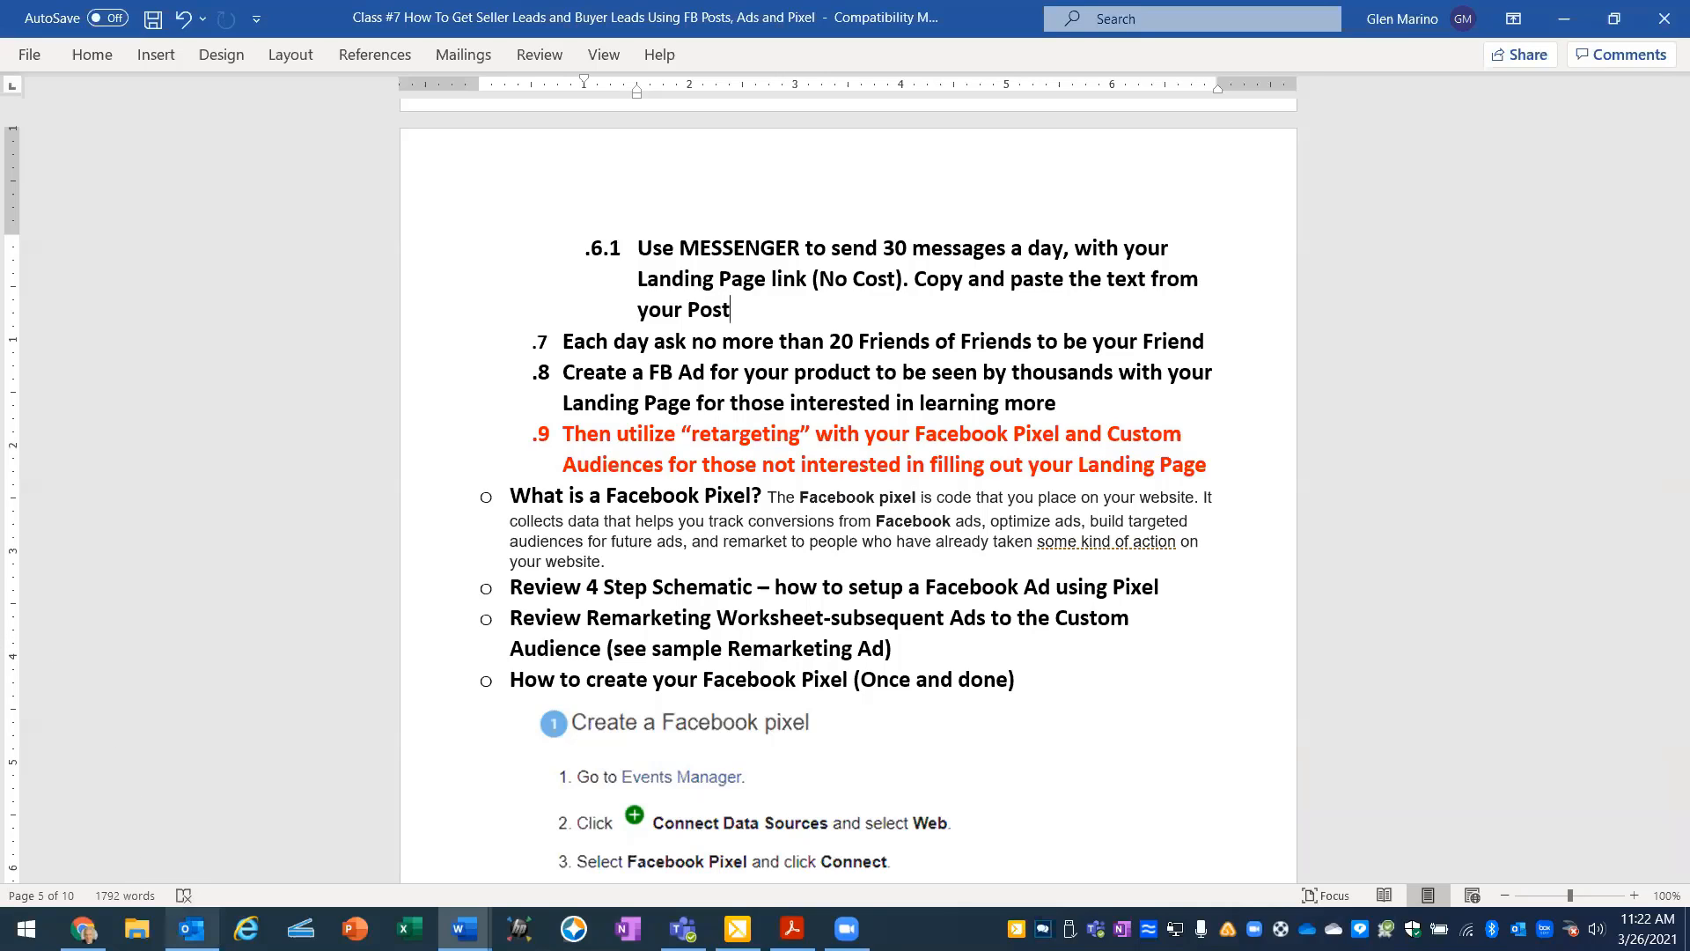
# - Open the blank Facebook Remarketing worksheet and its filled-in sample copy, and review the sample's ReMarket #2 and #3 audience boxes
pyautogui.moveTo(464, 929)
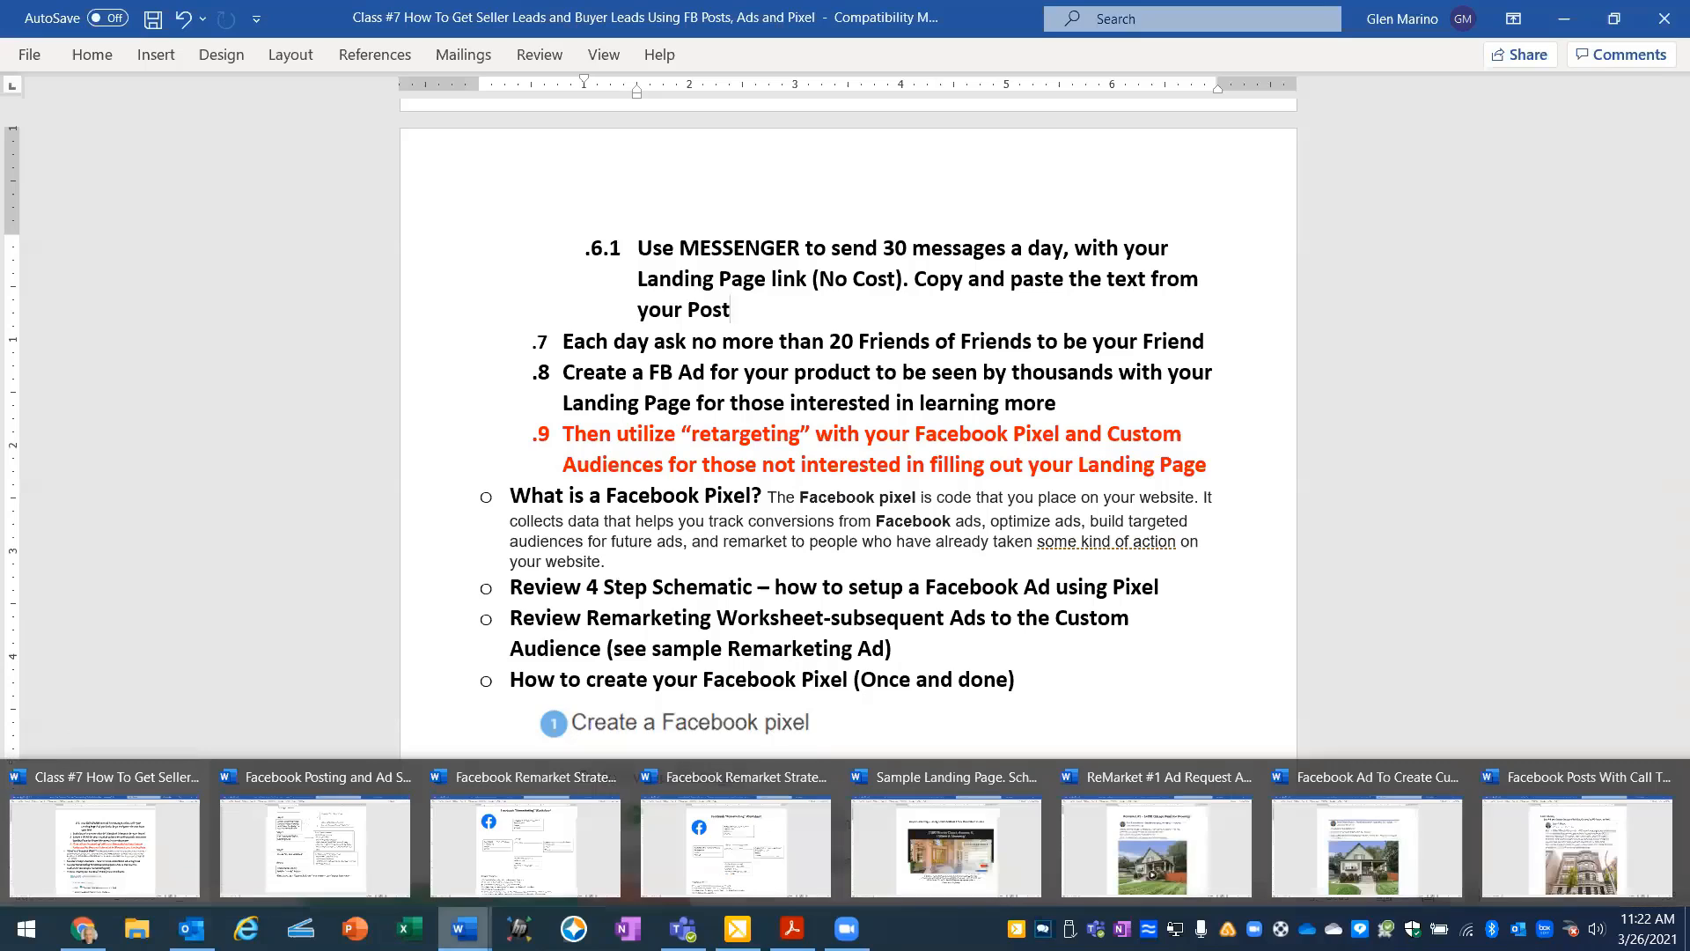
pyautogui.click(519, 857)
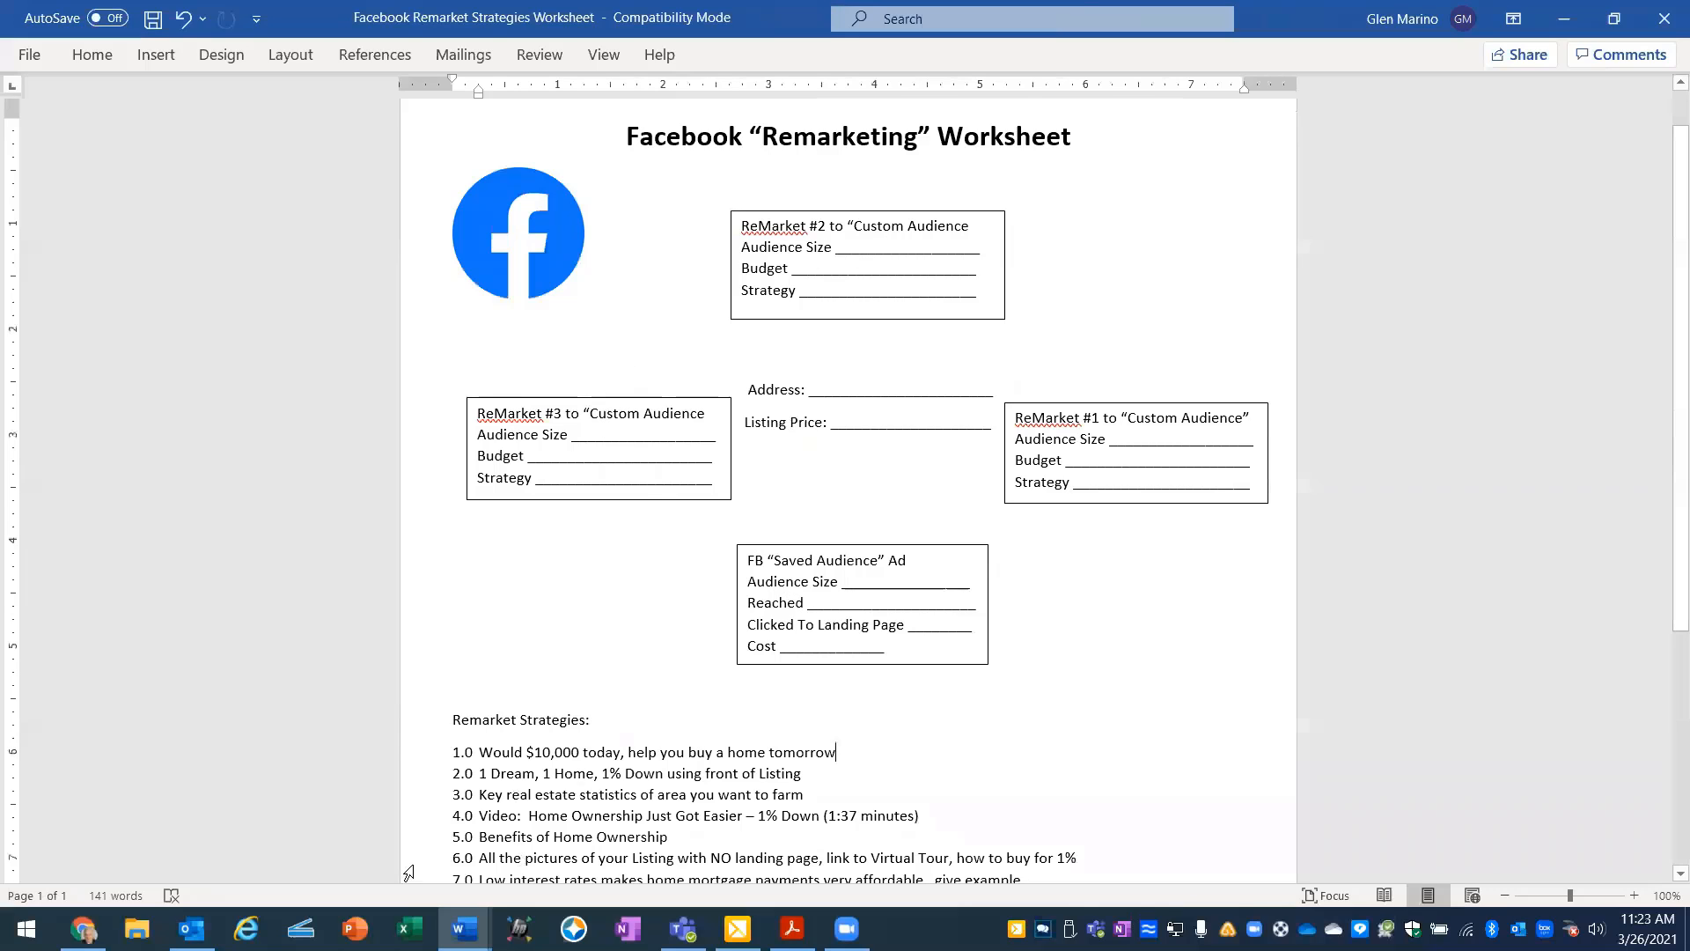
pyautogui.moveTo(465, 929)
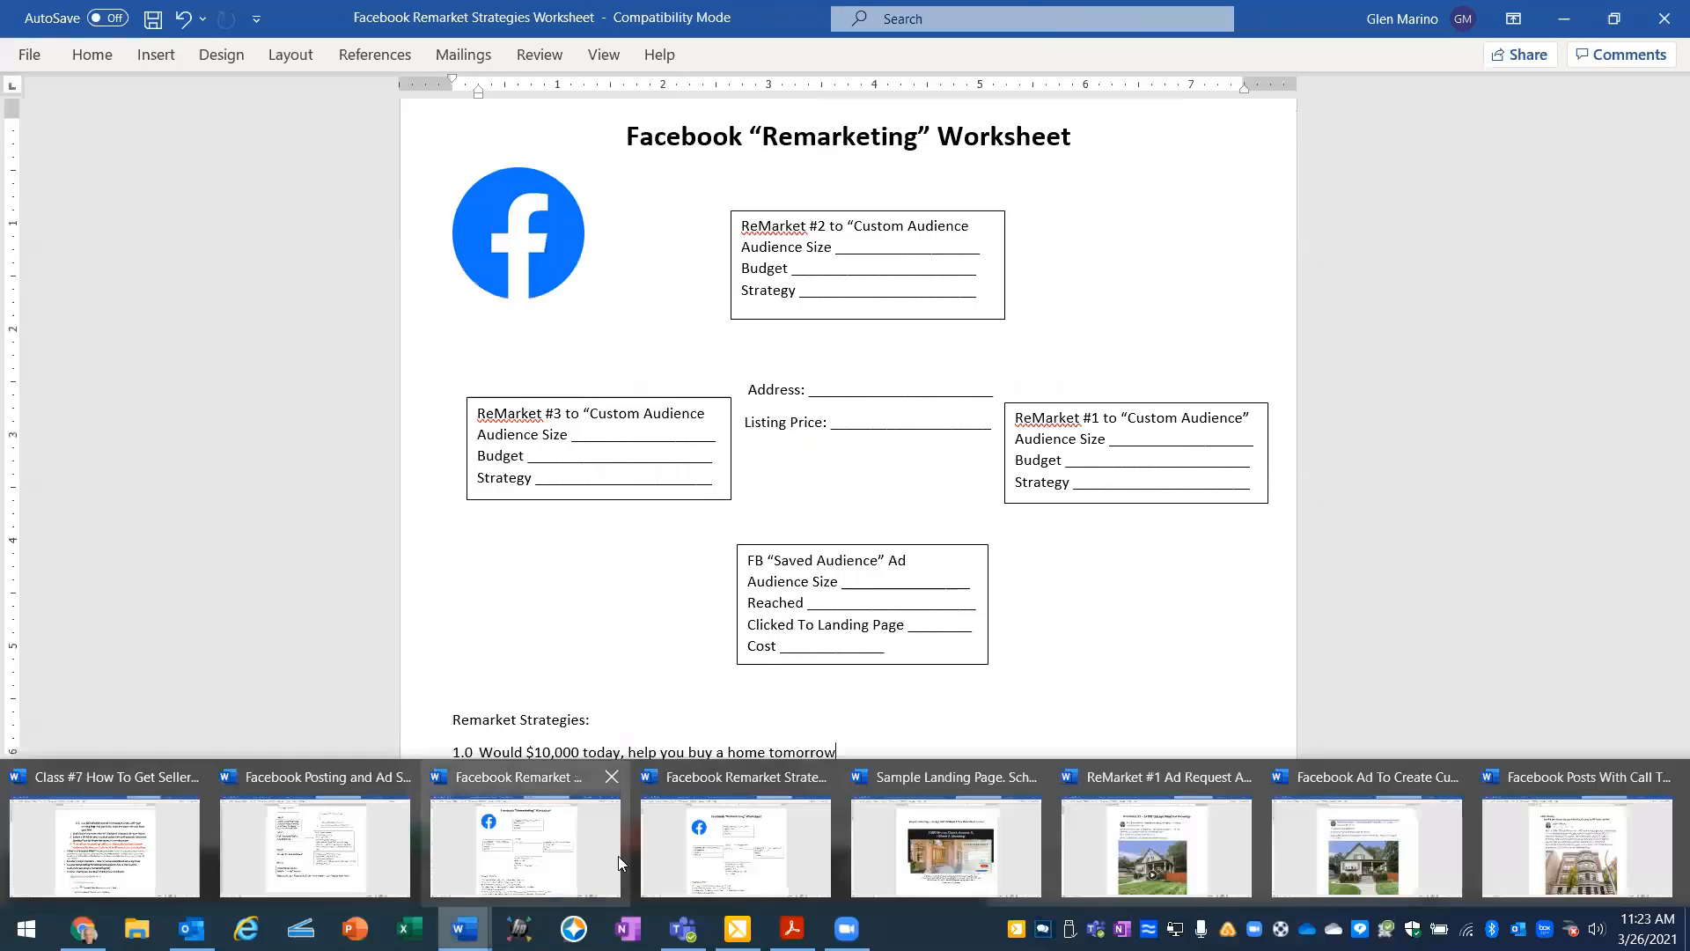
pyautogui.click(766, 782)
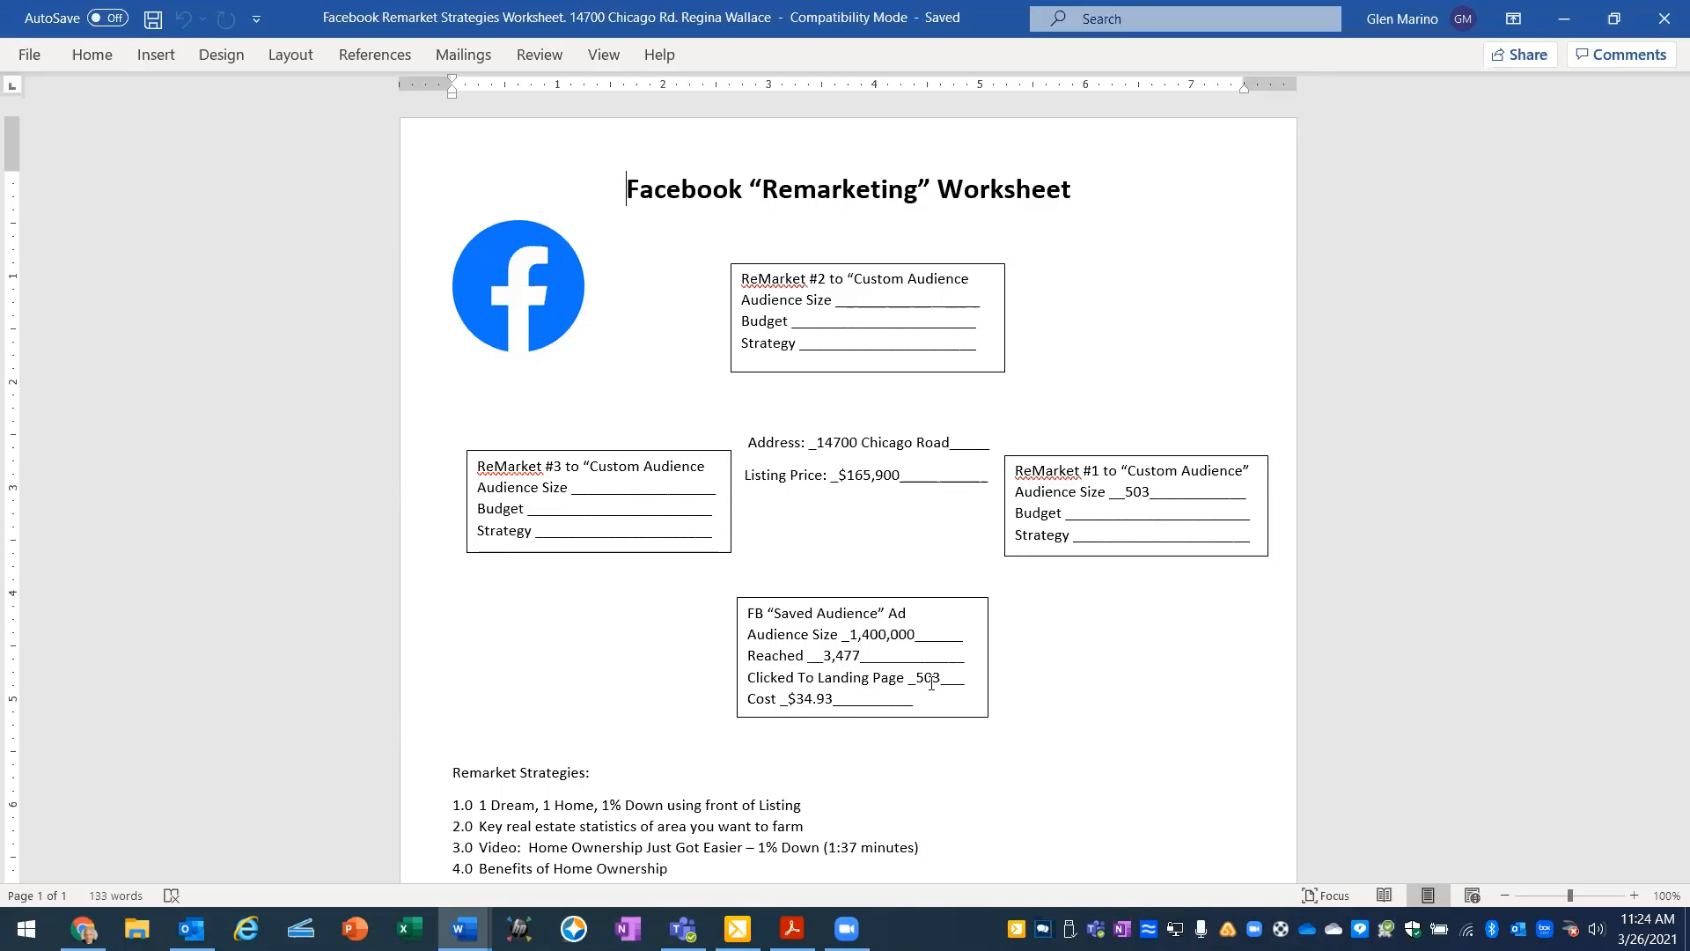
pyautogui.click(867, 302)
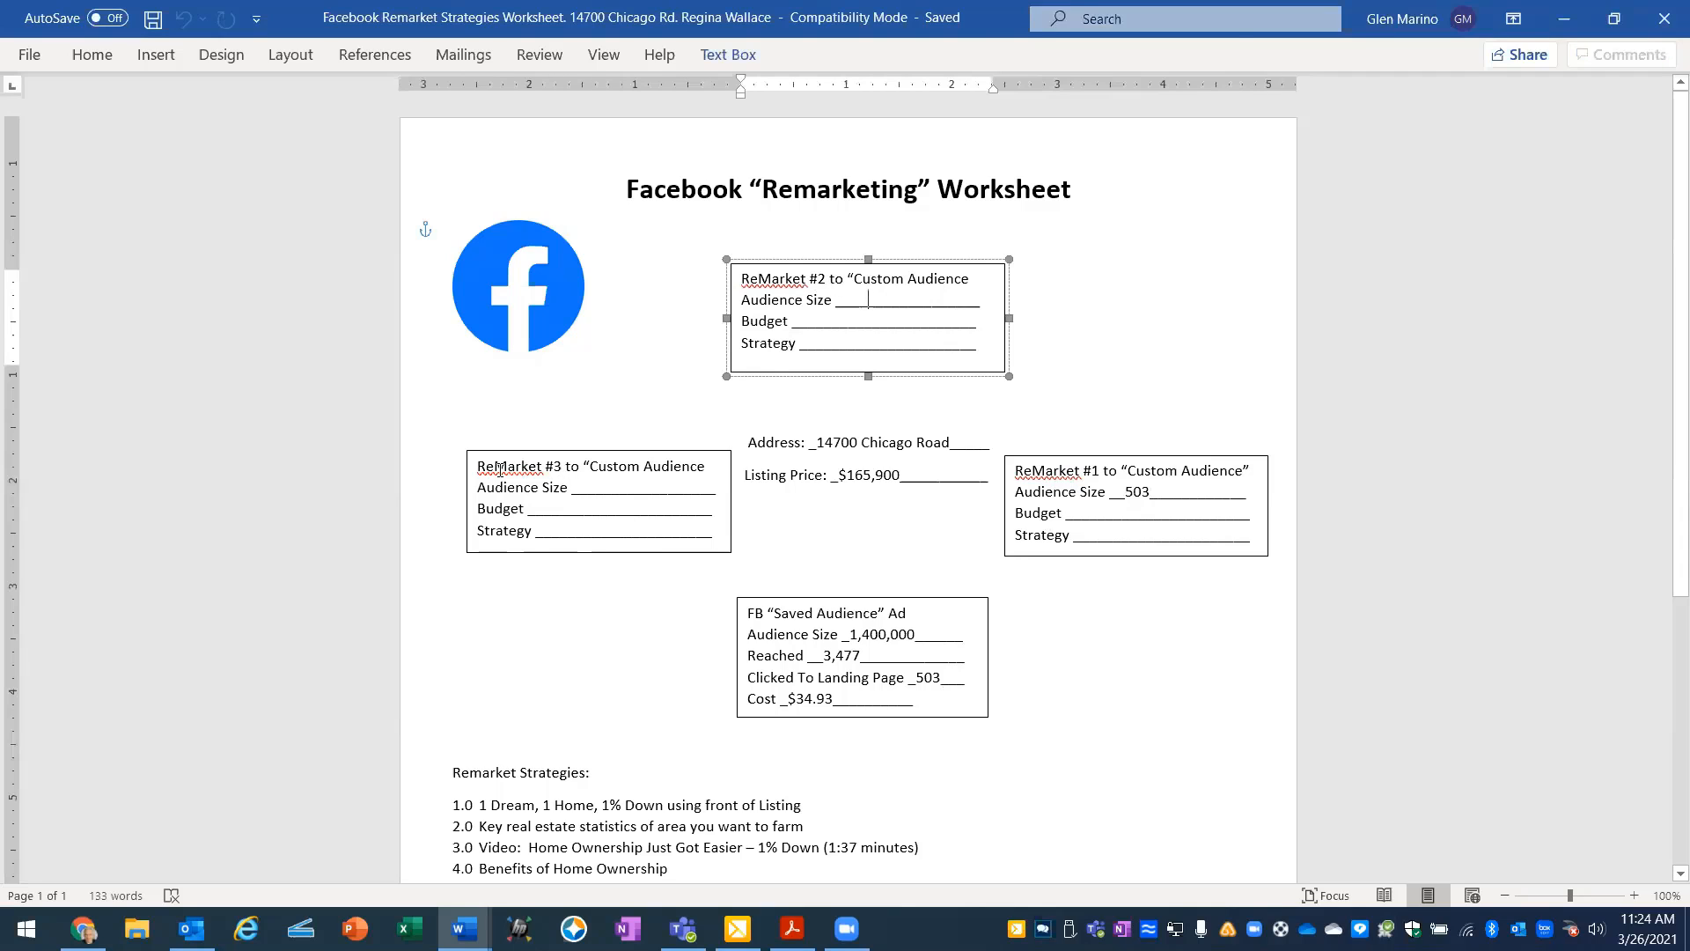
pyautogui.click(614, 487)
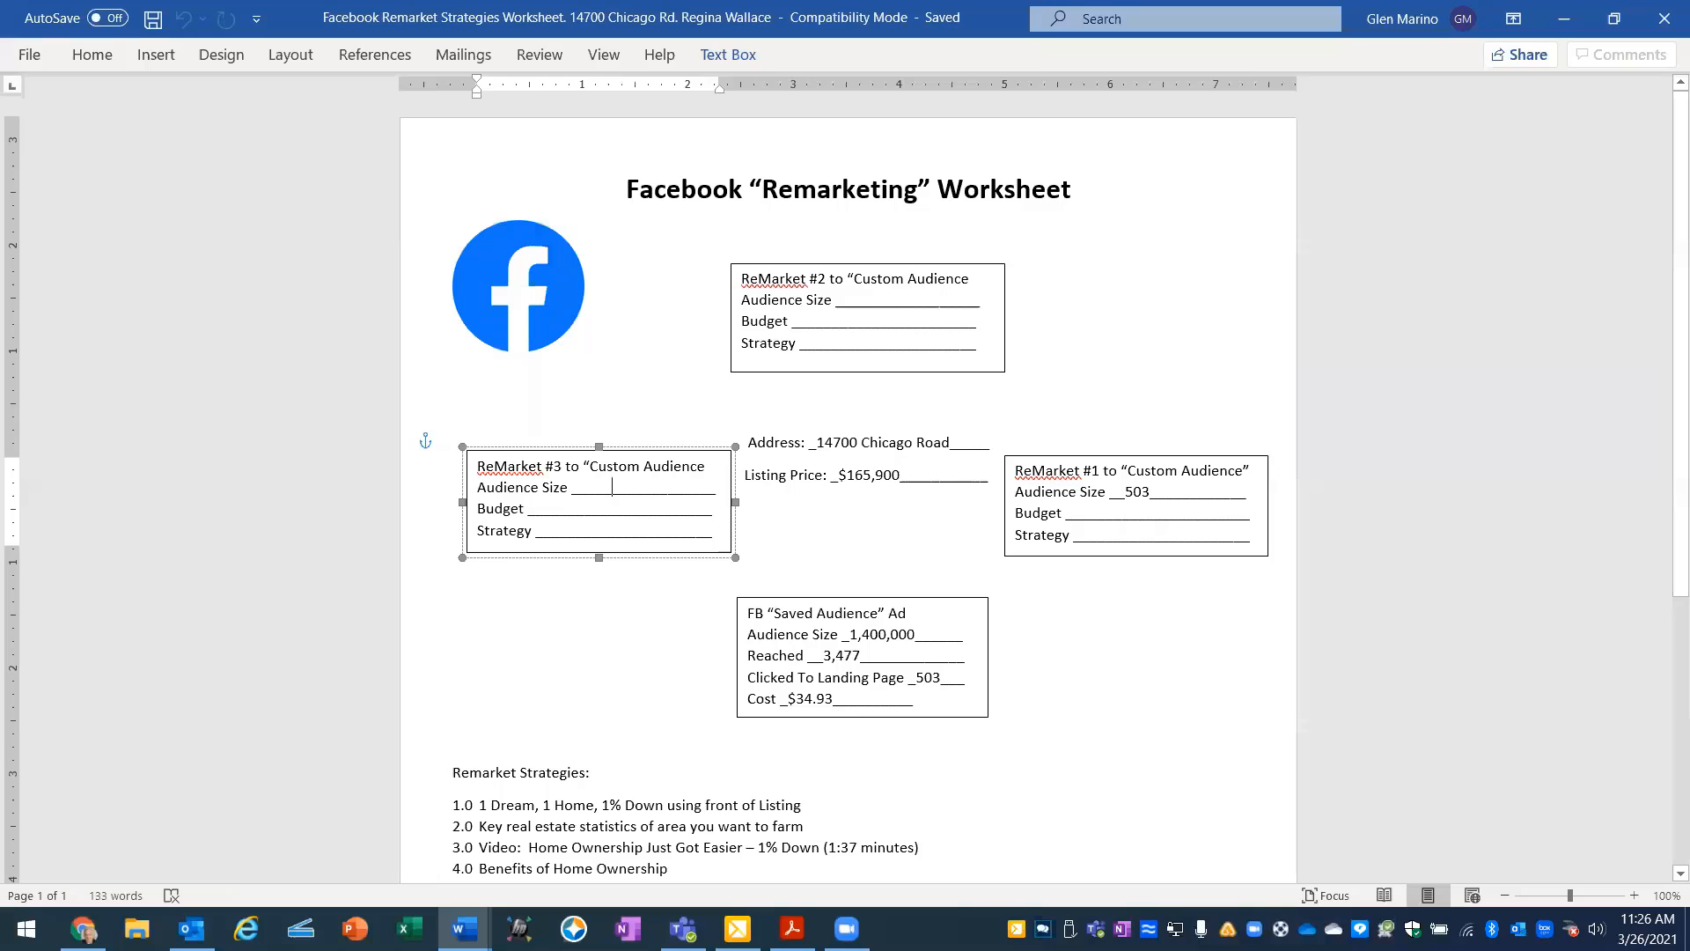
# - Return to the Class #7 document and read the section on how to create a Facebook pixel
pyautogui.moveTo(464, 929)
pyautogui.click(163, 818)
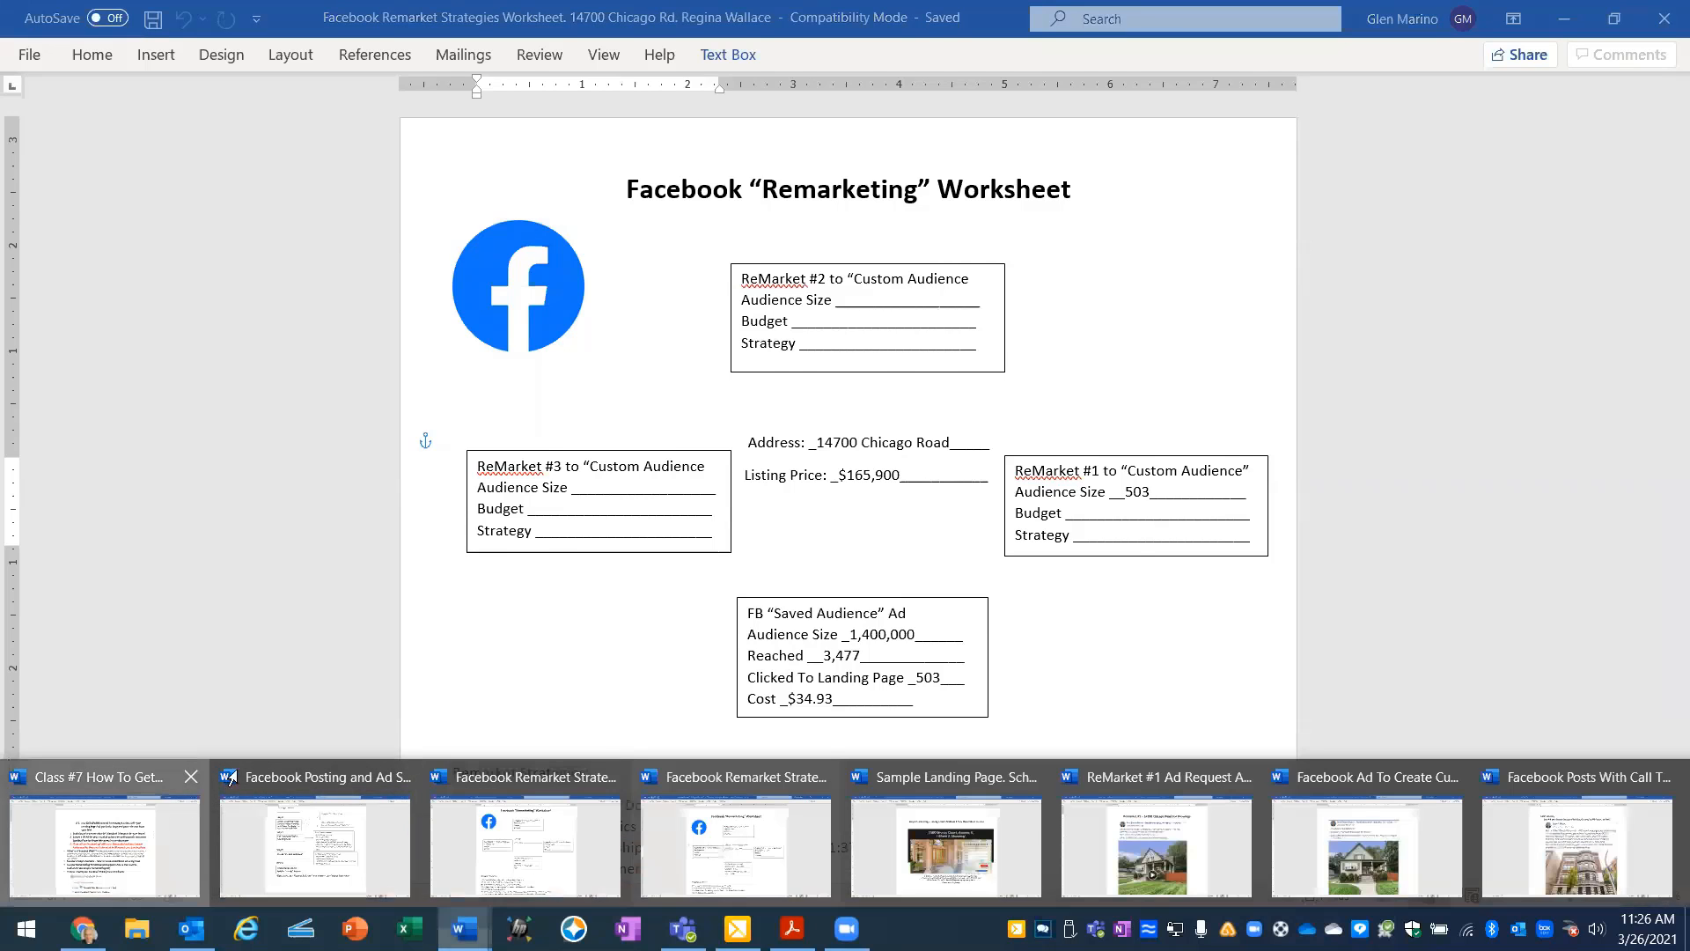
pyautogui.scroll(-5, 725, 404)
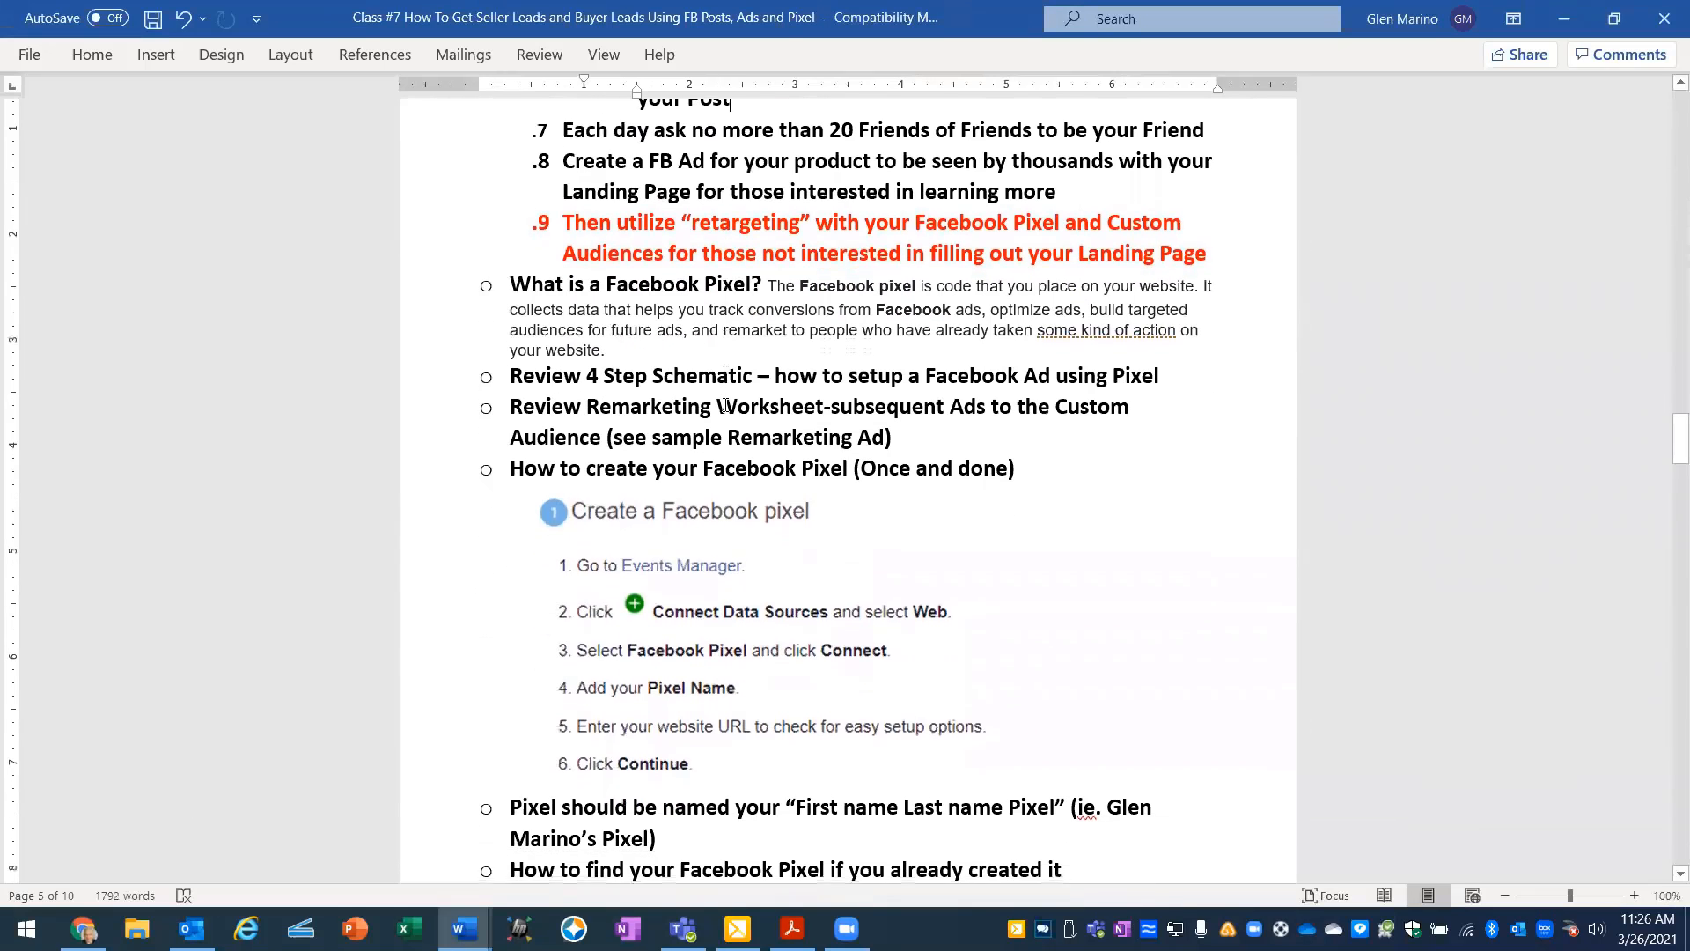
pyautogui.scroll(-1, 724, 404)
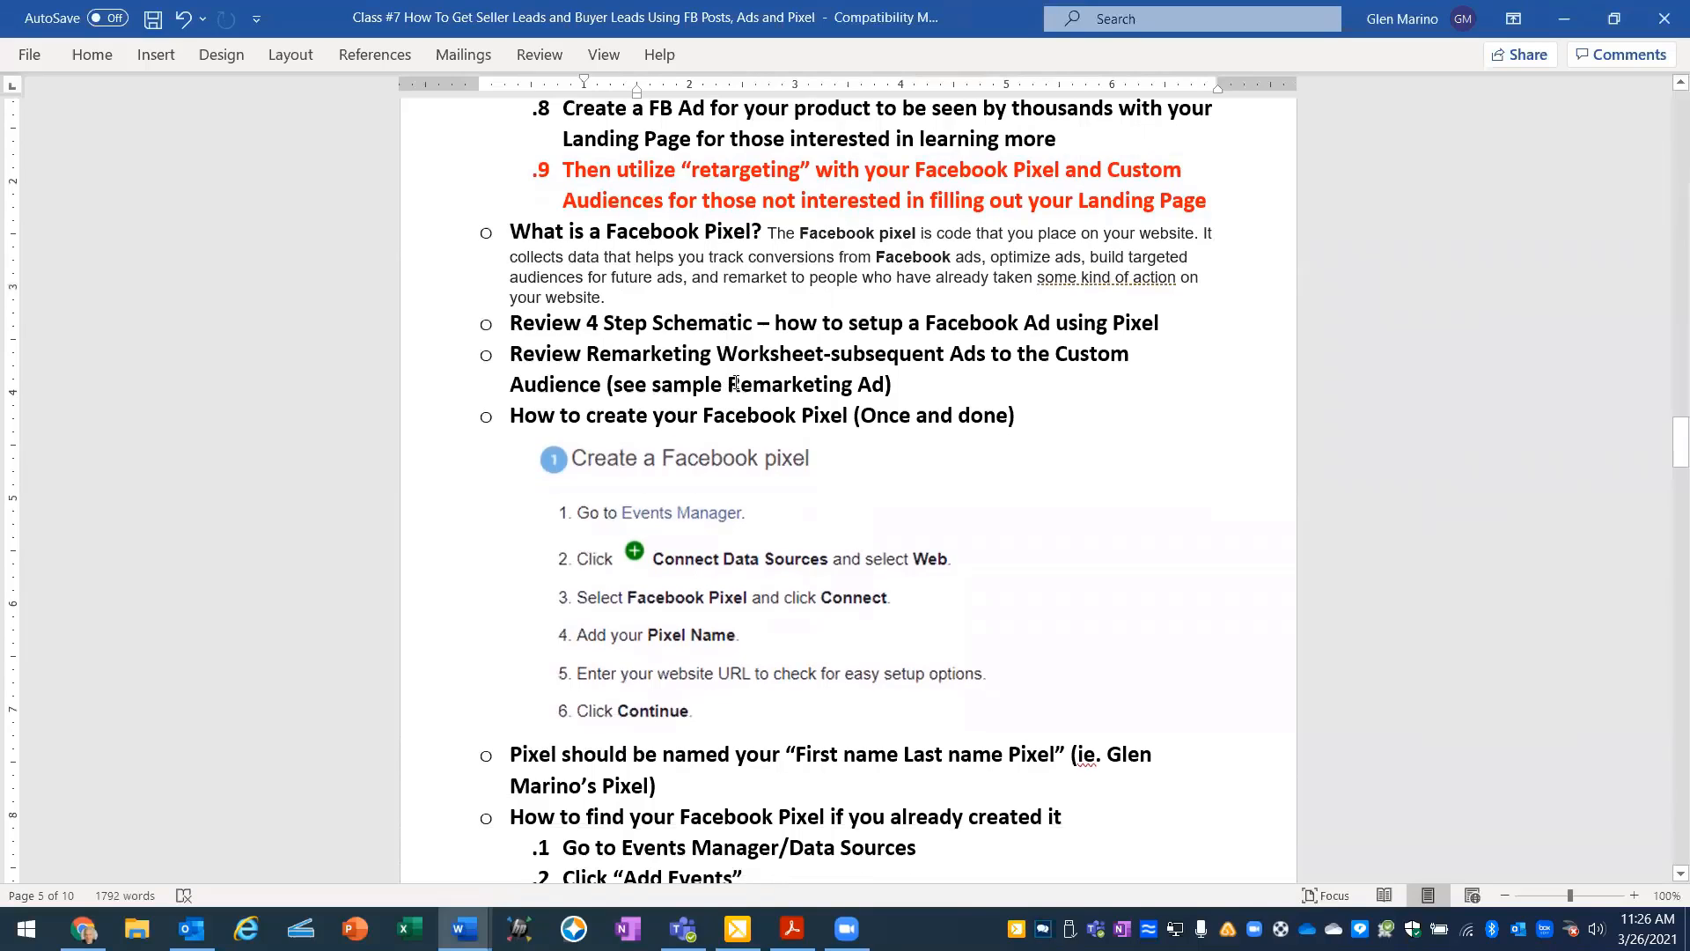
pyautogui.scroll(-1, 735, 384)
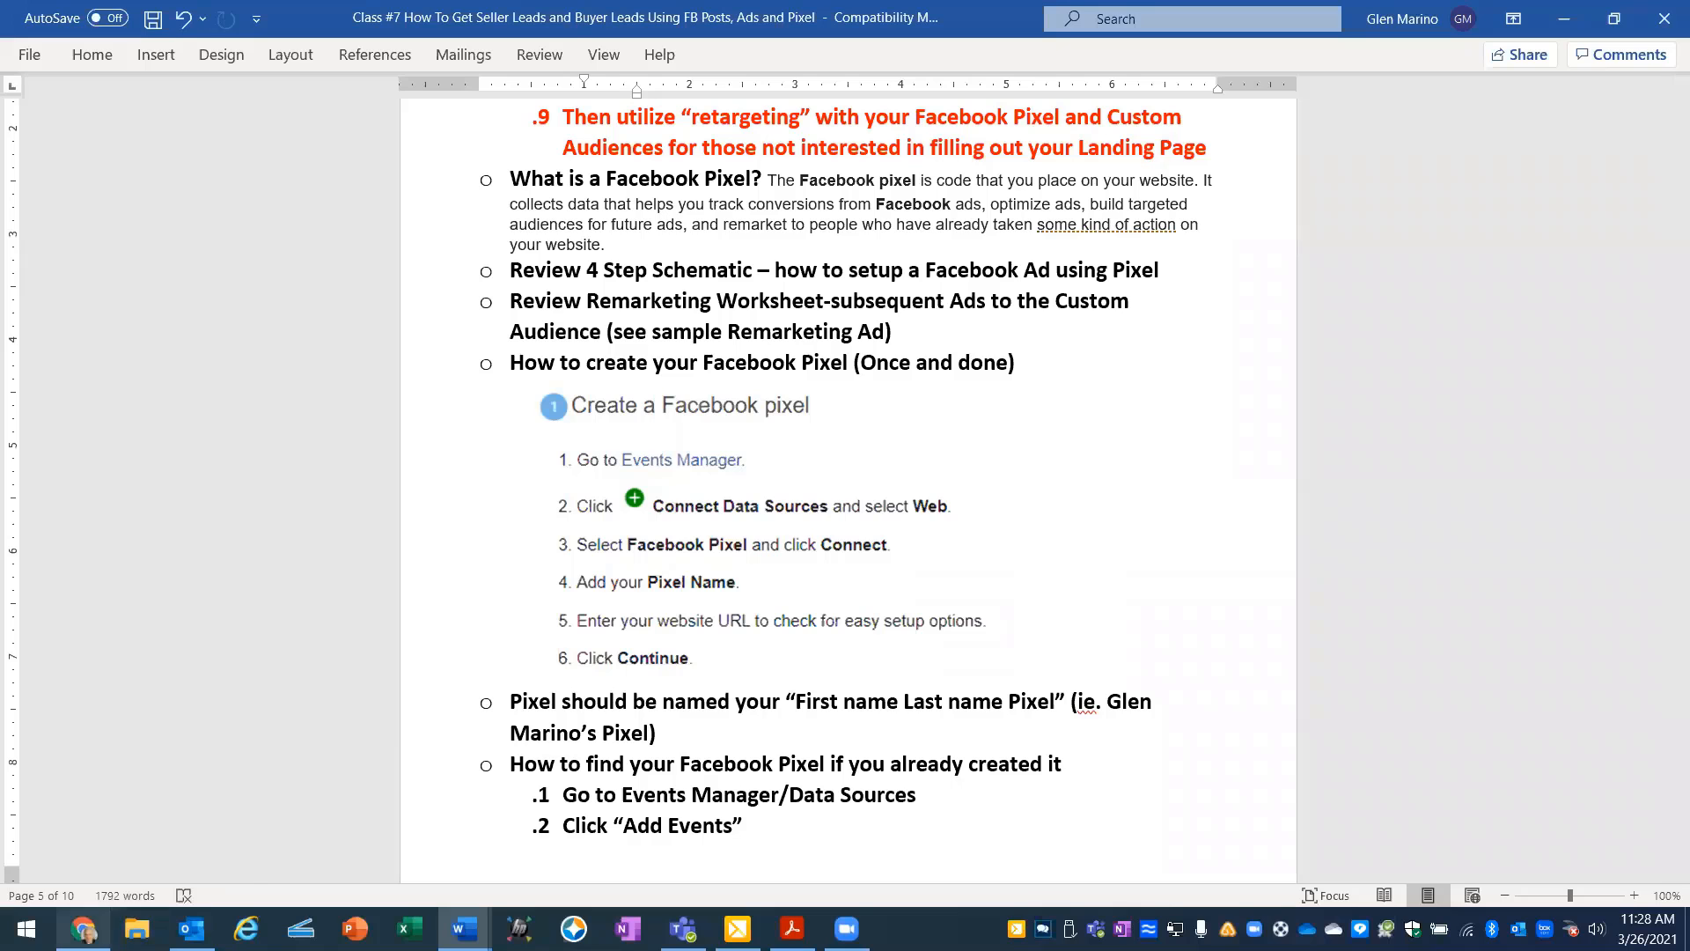
# - Switch to Facebook in Chrome, dismiss the new notification, and go through Ads Manager to Events Manager
pyautogui.moveTo(84, 928)
pyautogui.click(202, 748)
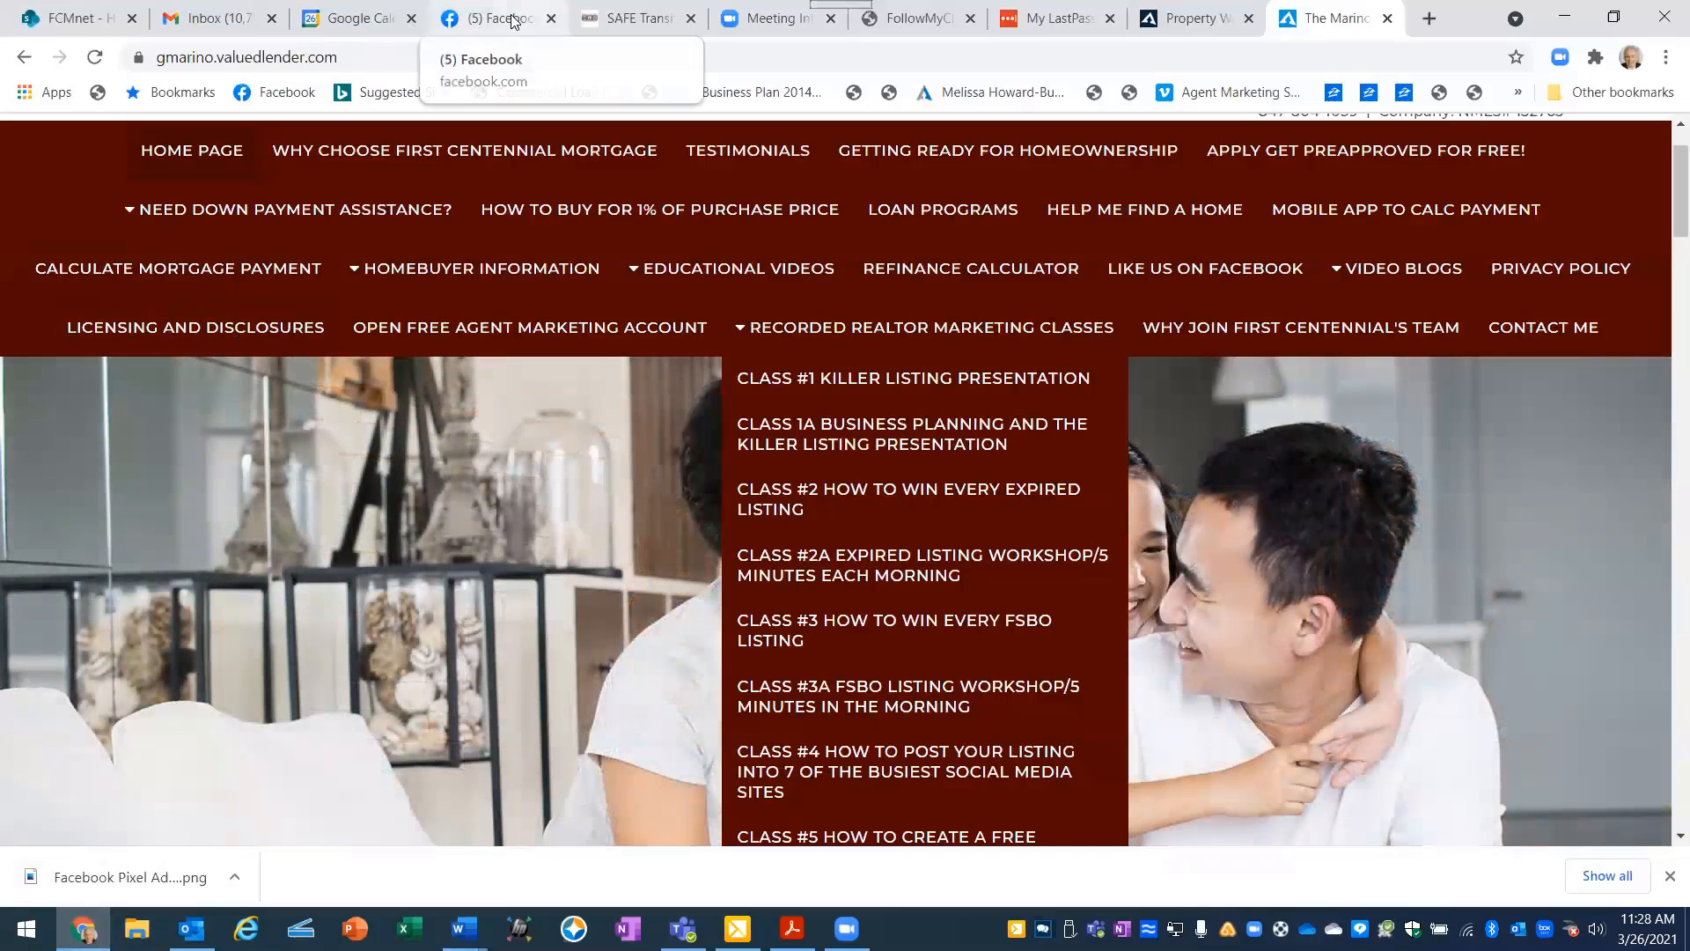
pyautogui.click(520, 21)
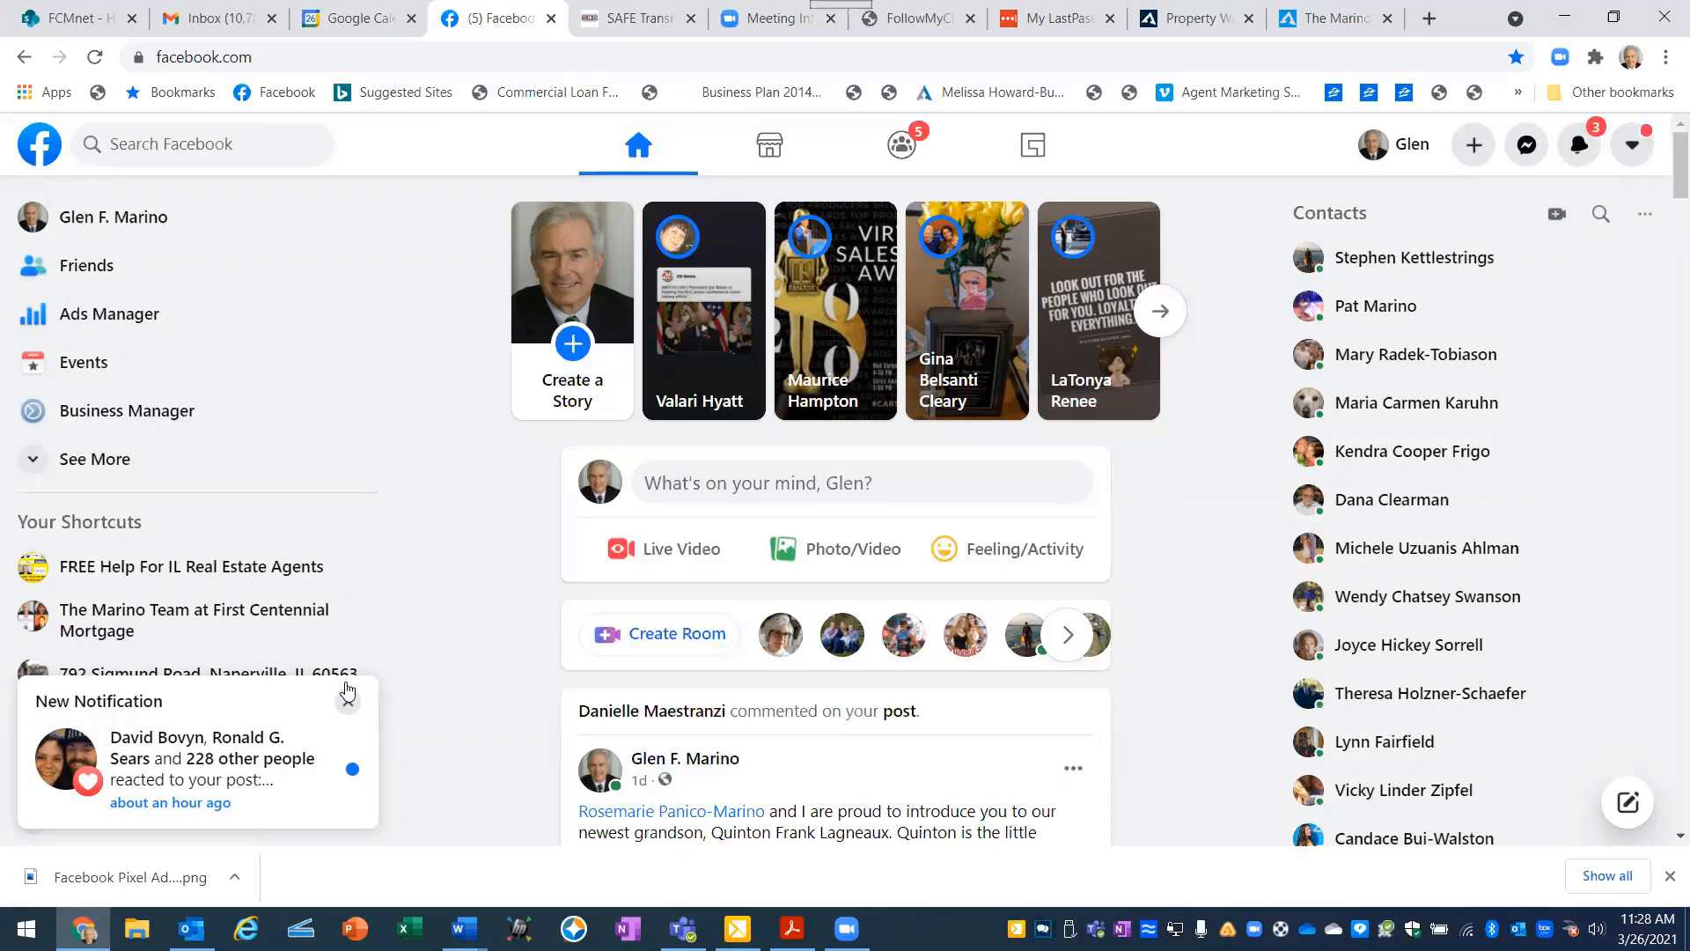
pyautogui.click(348, 701)
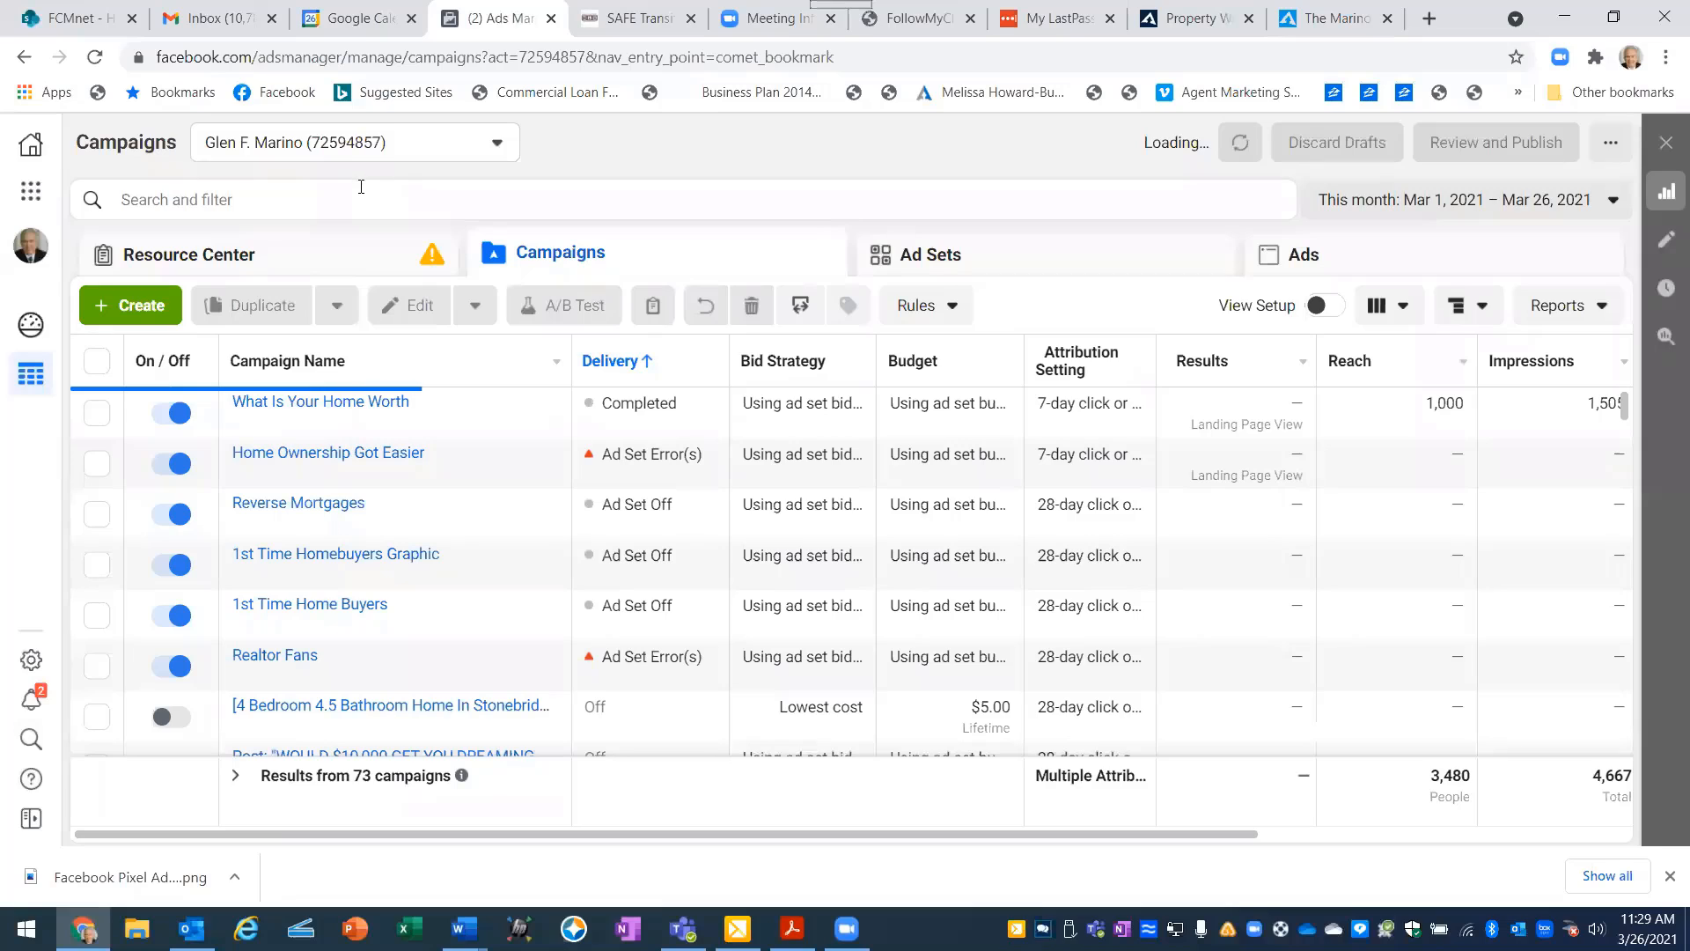
pyautogui.click(31, 193)
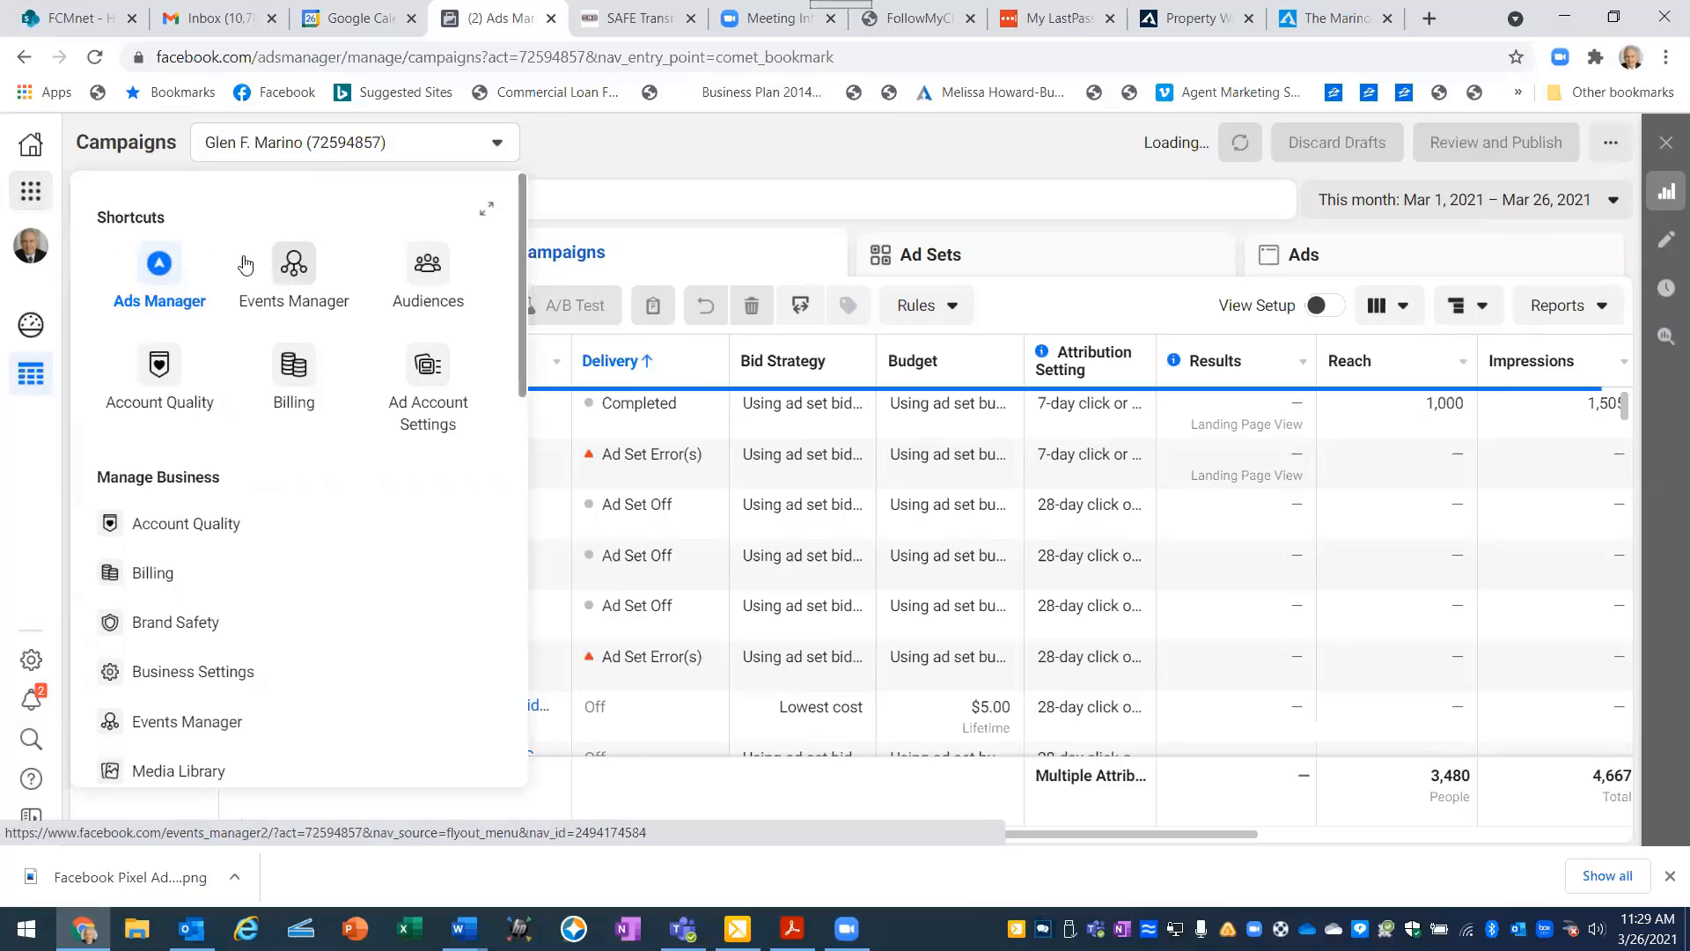
pyautogui.click(293, 268)
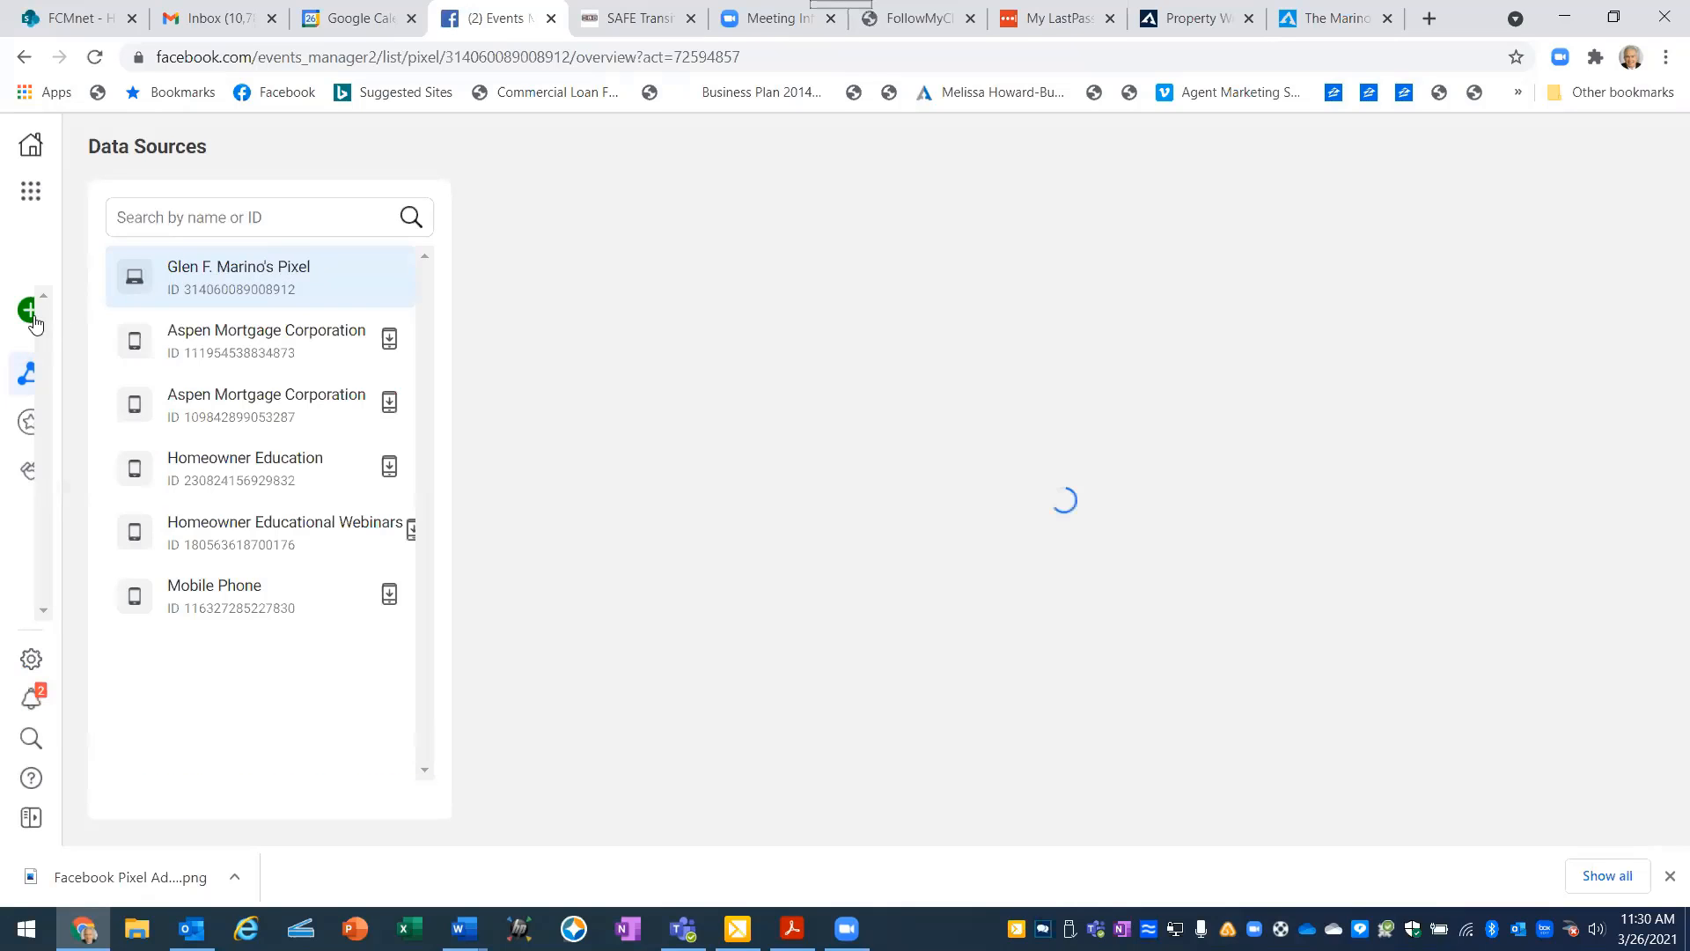
# - Open the Connect a New Data Source dialog, examine its Web, App and Offline options, and close it
pyautogui.moveTo(37, 314)
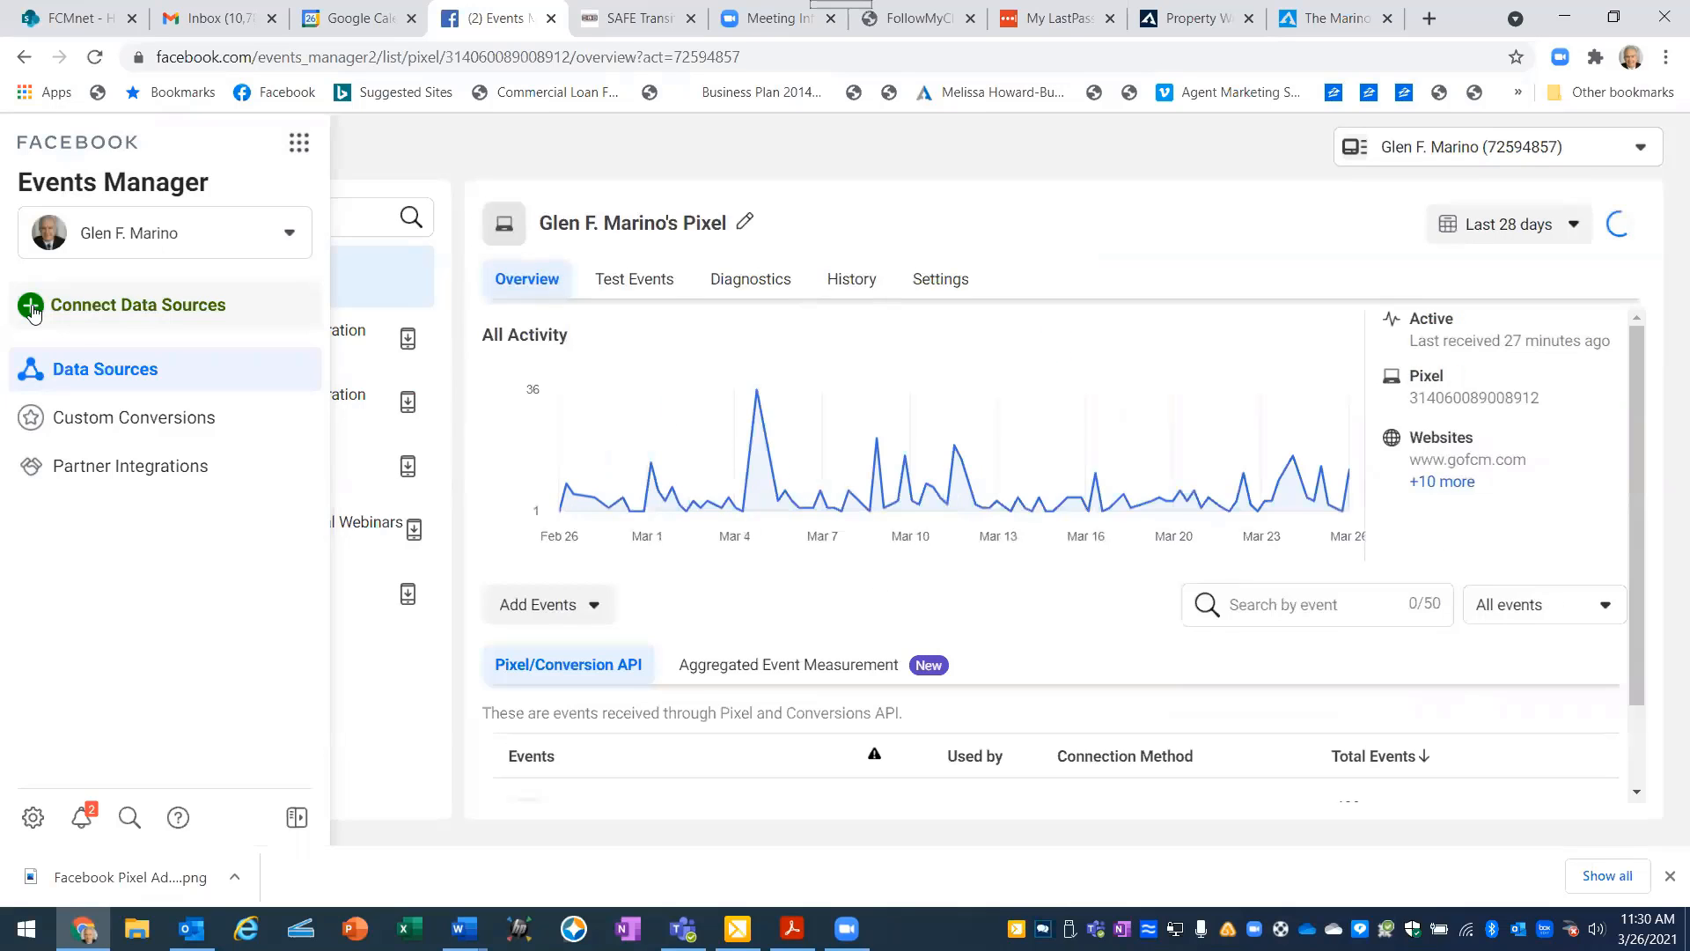
pyautogui.click(32, 308)
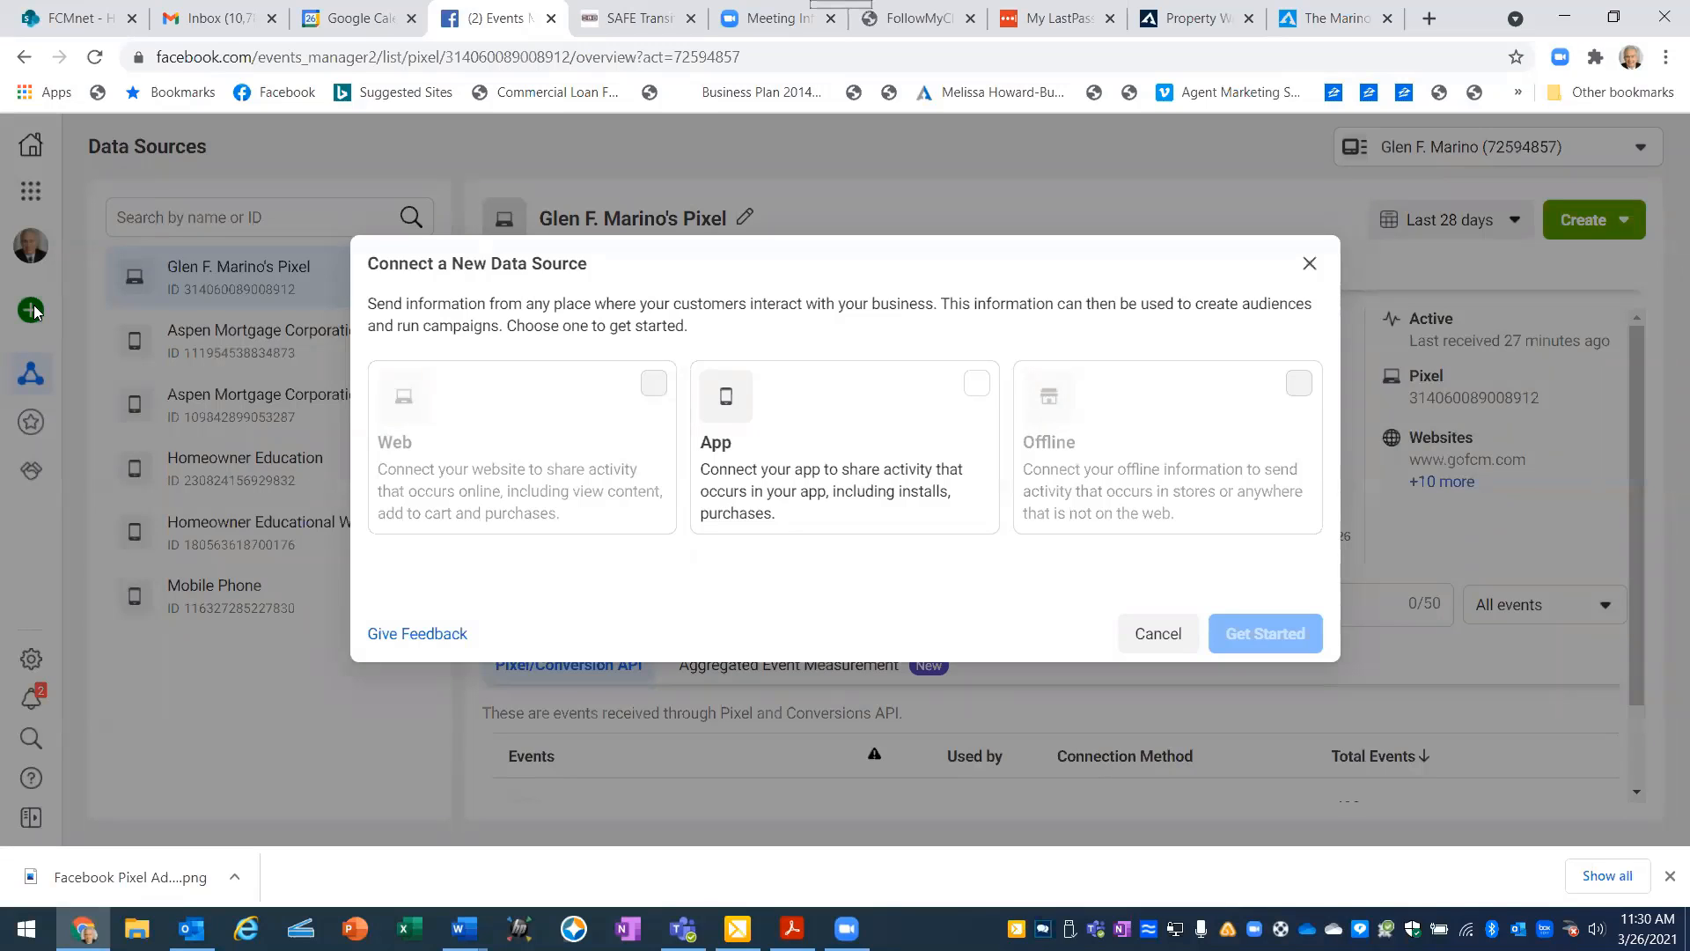
pyautogui.moveTo(464, 405)
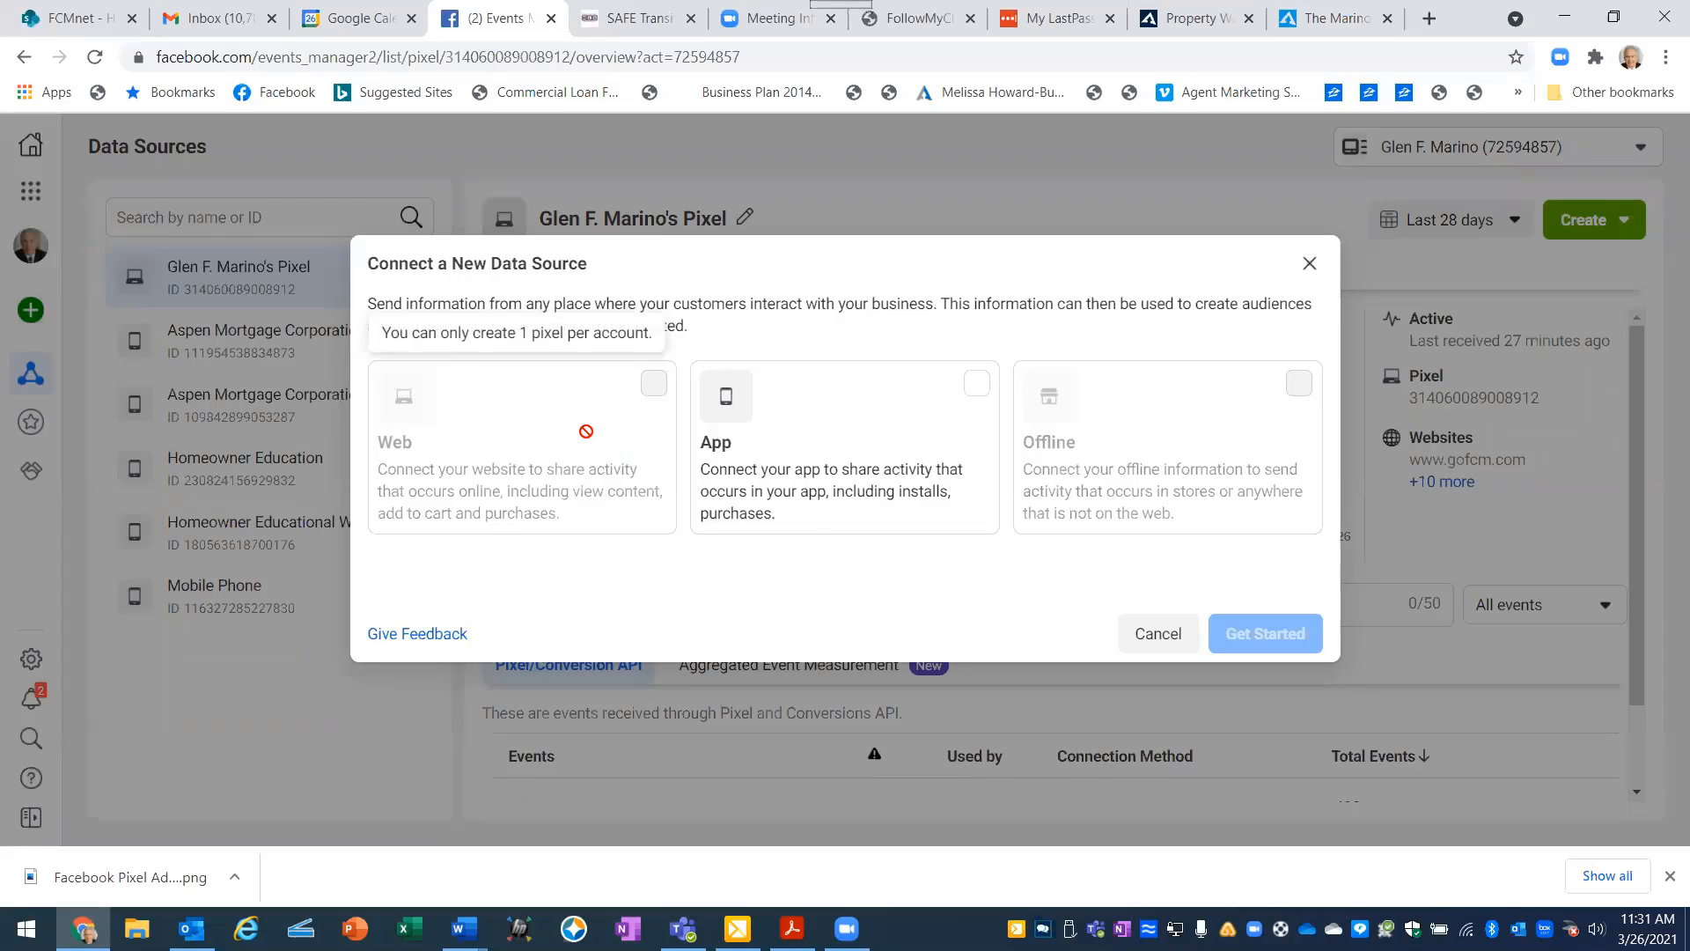
pyautogui.click(1312, 265)
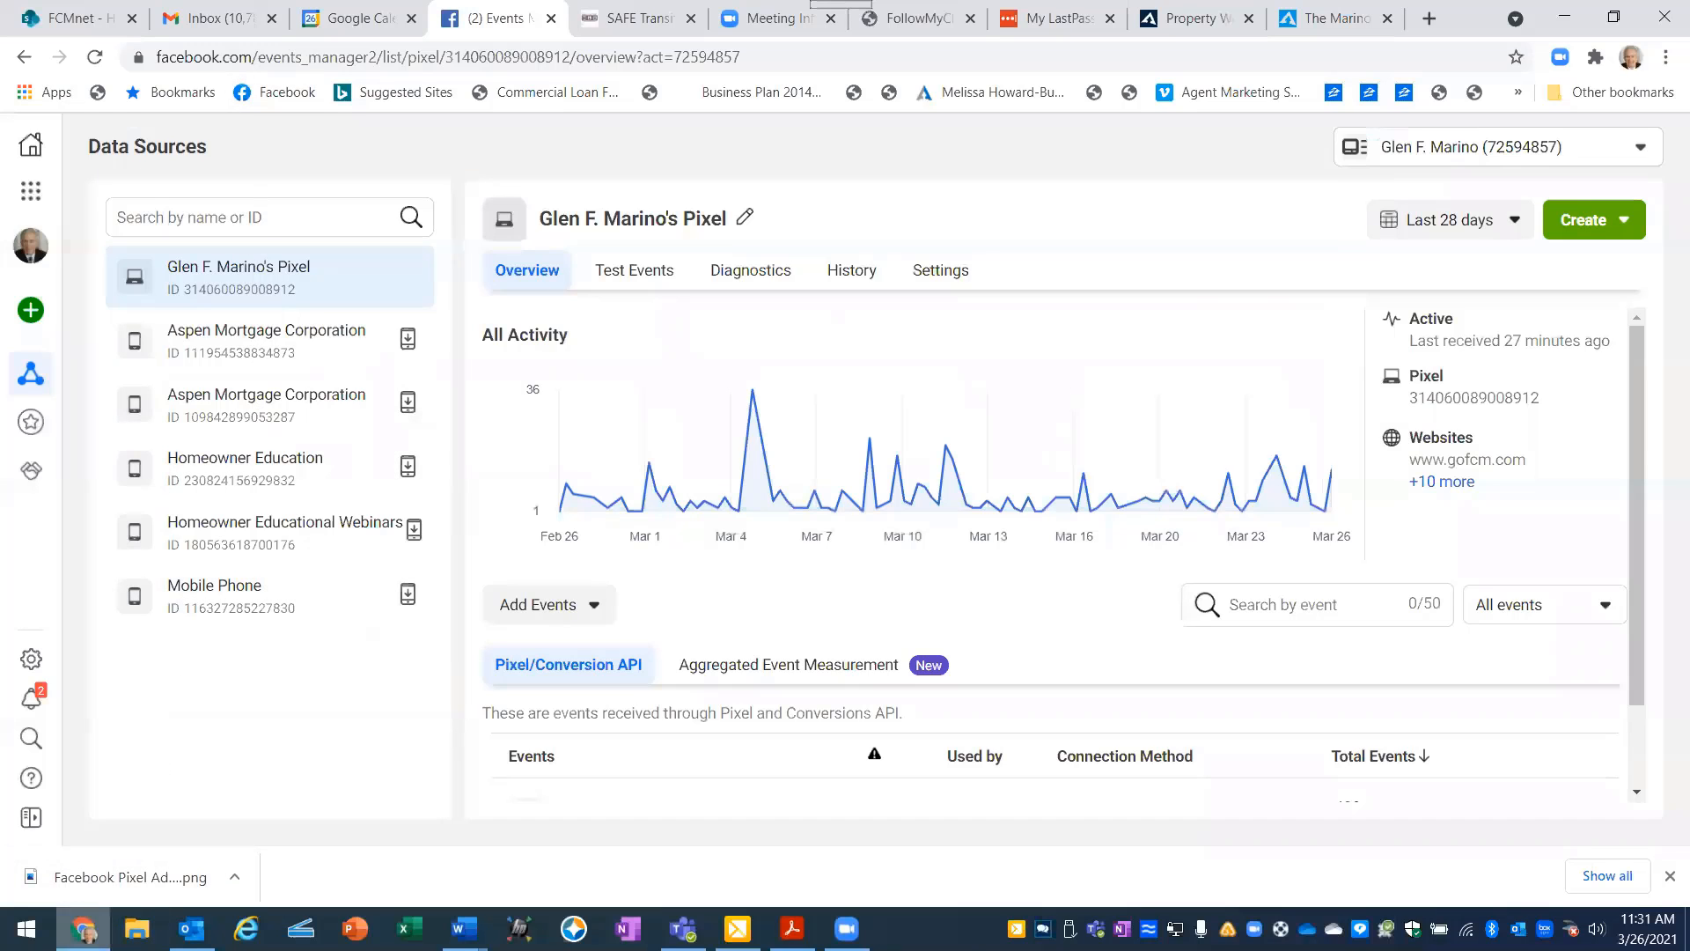
# - Switch back to the Class #7 document in Word and read the instructions for finding an already created Facebook pixel
pyautogui.click(83, 929)
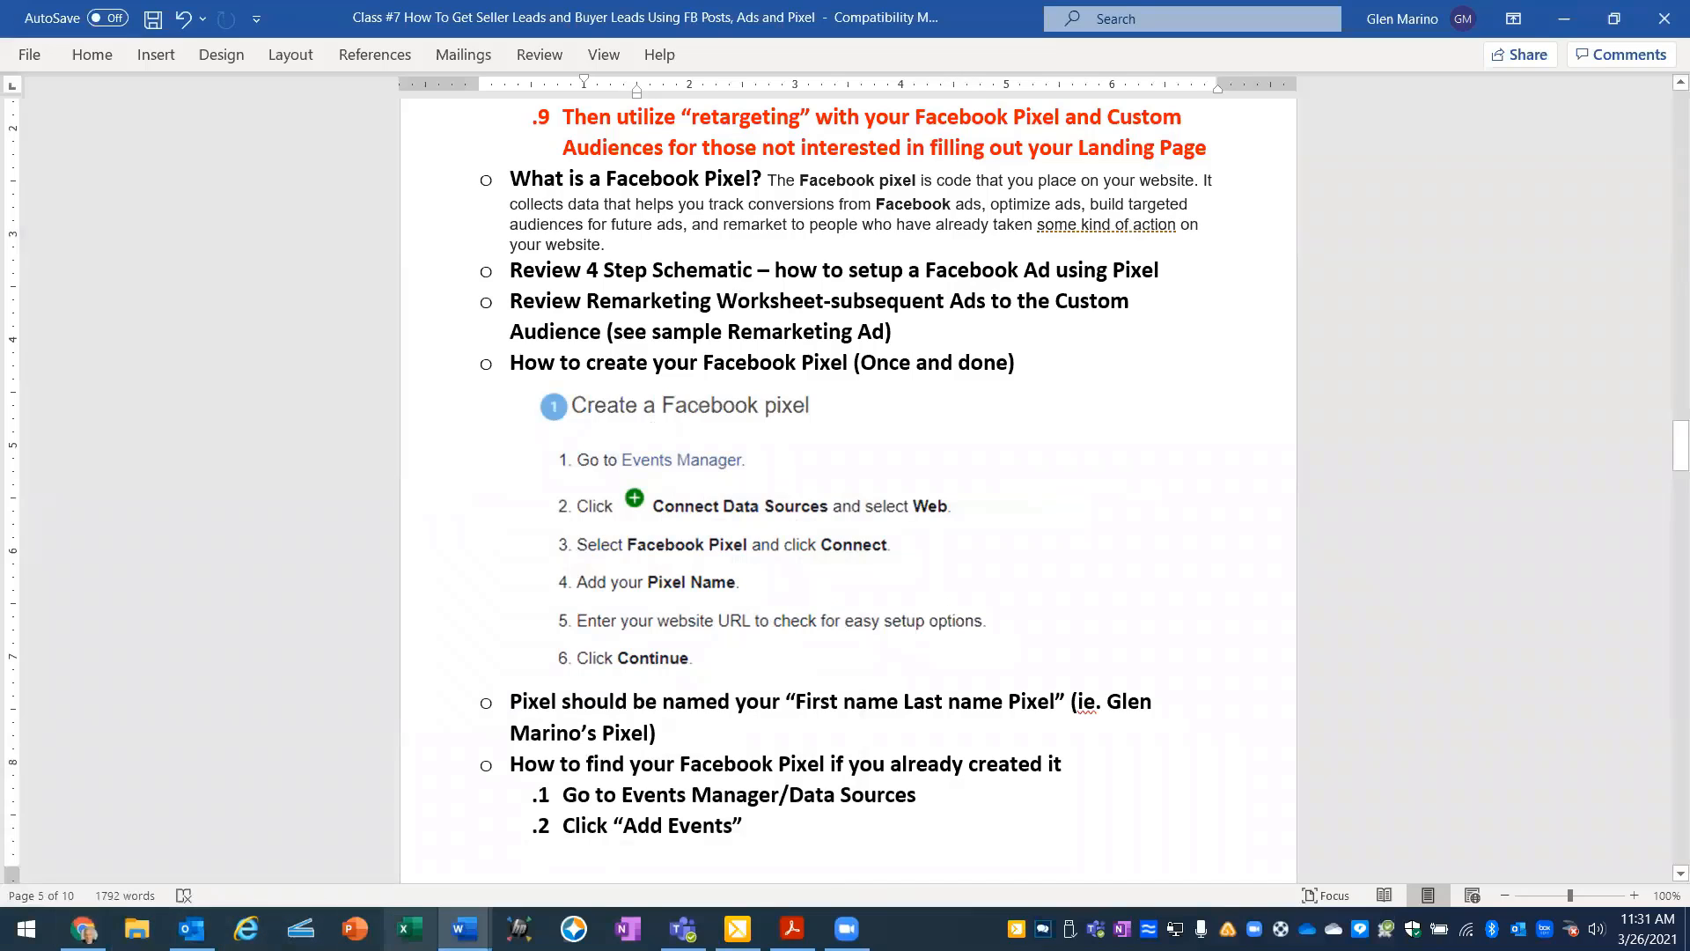
pyautogui.moveTo(464, 929)
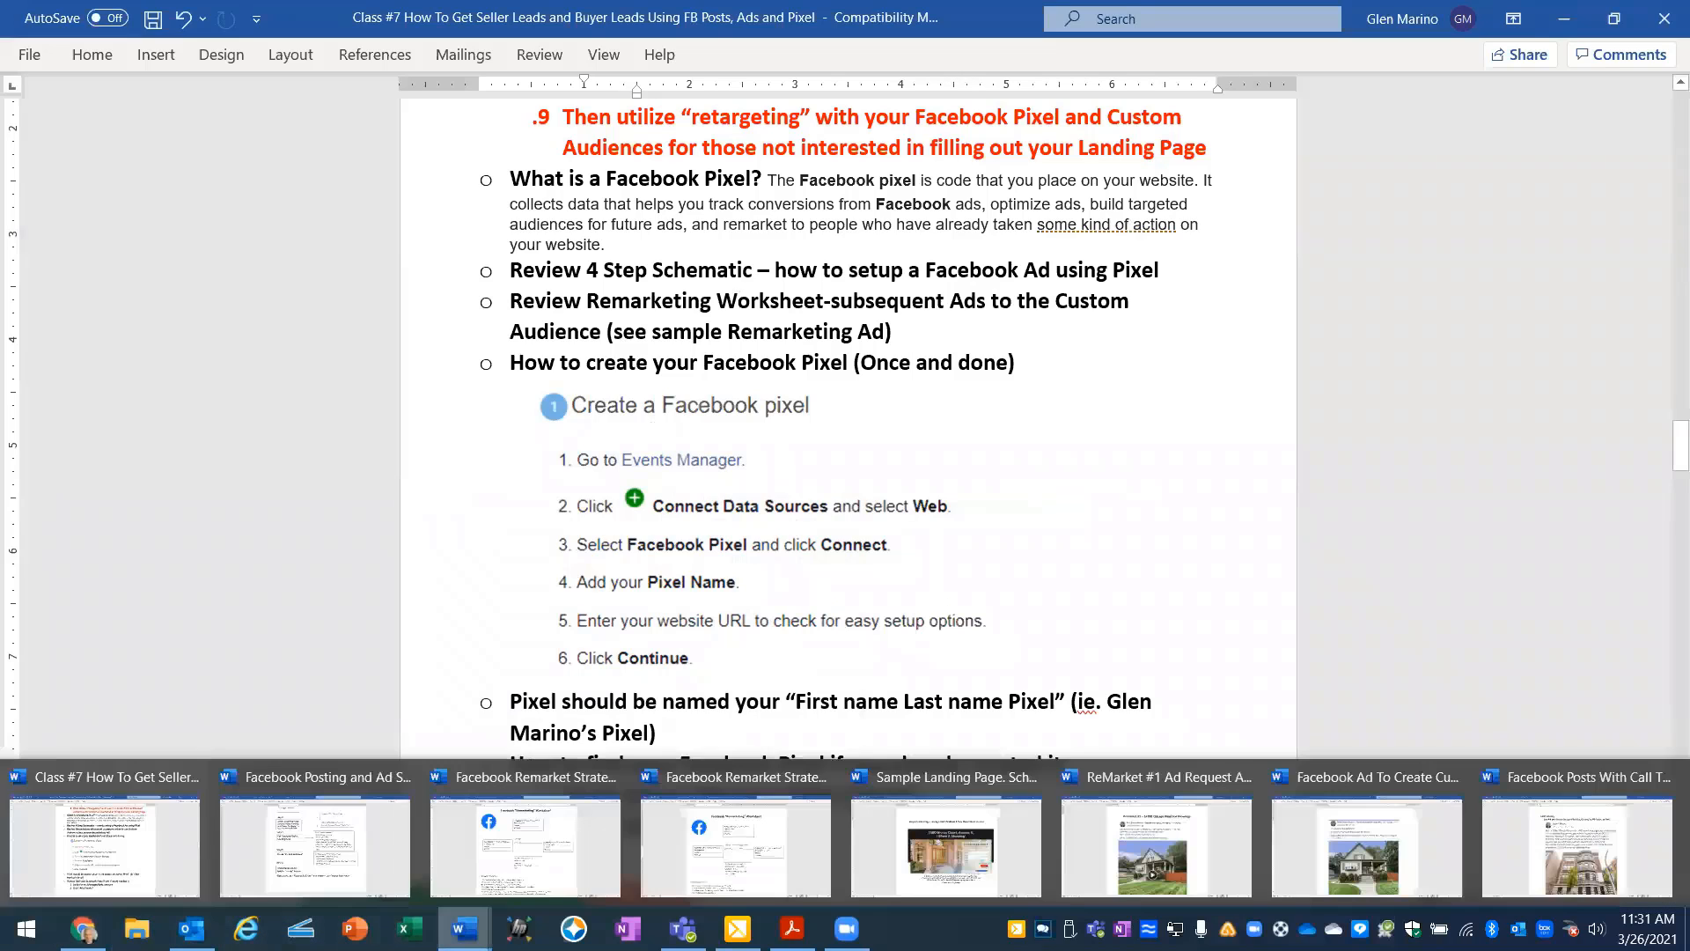
pyautogui.click(161, 856)
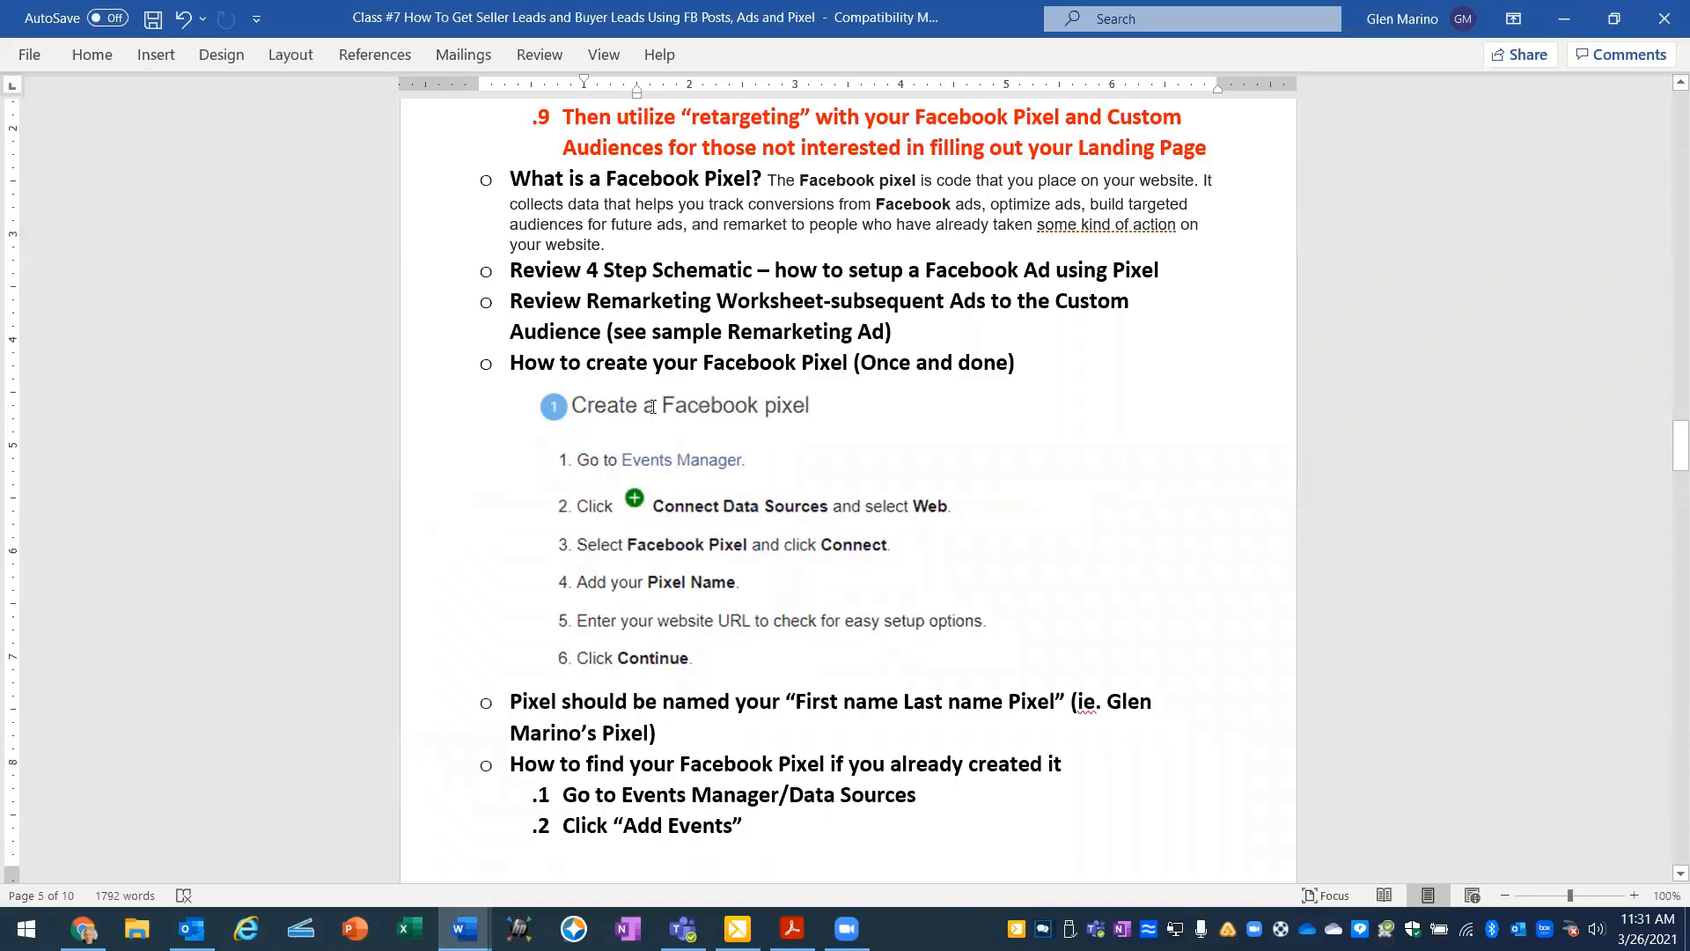
pyautogui.scroll(-3, 681, 508)
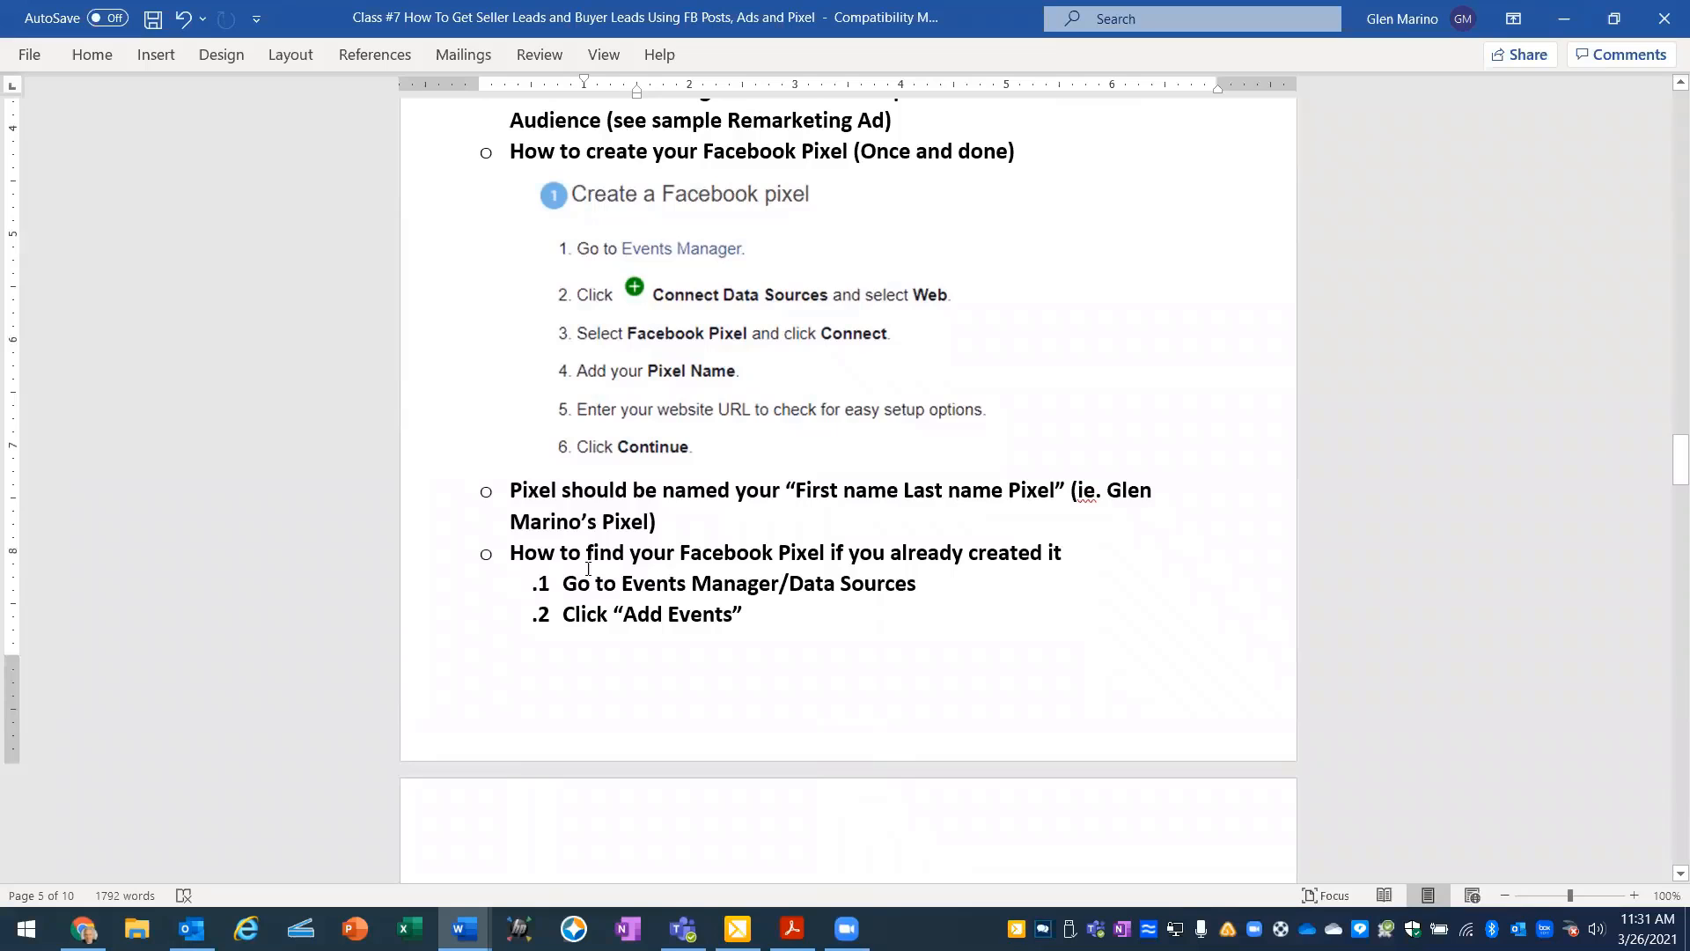
pyautogui.scroll(-4, 586, 562)
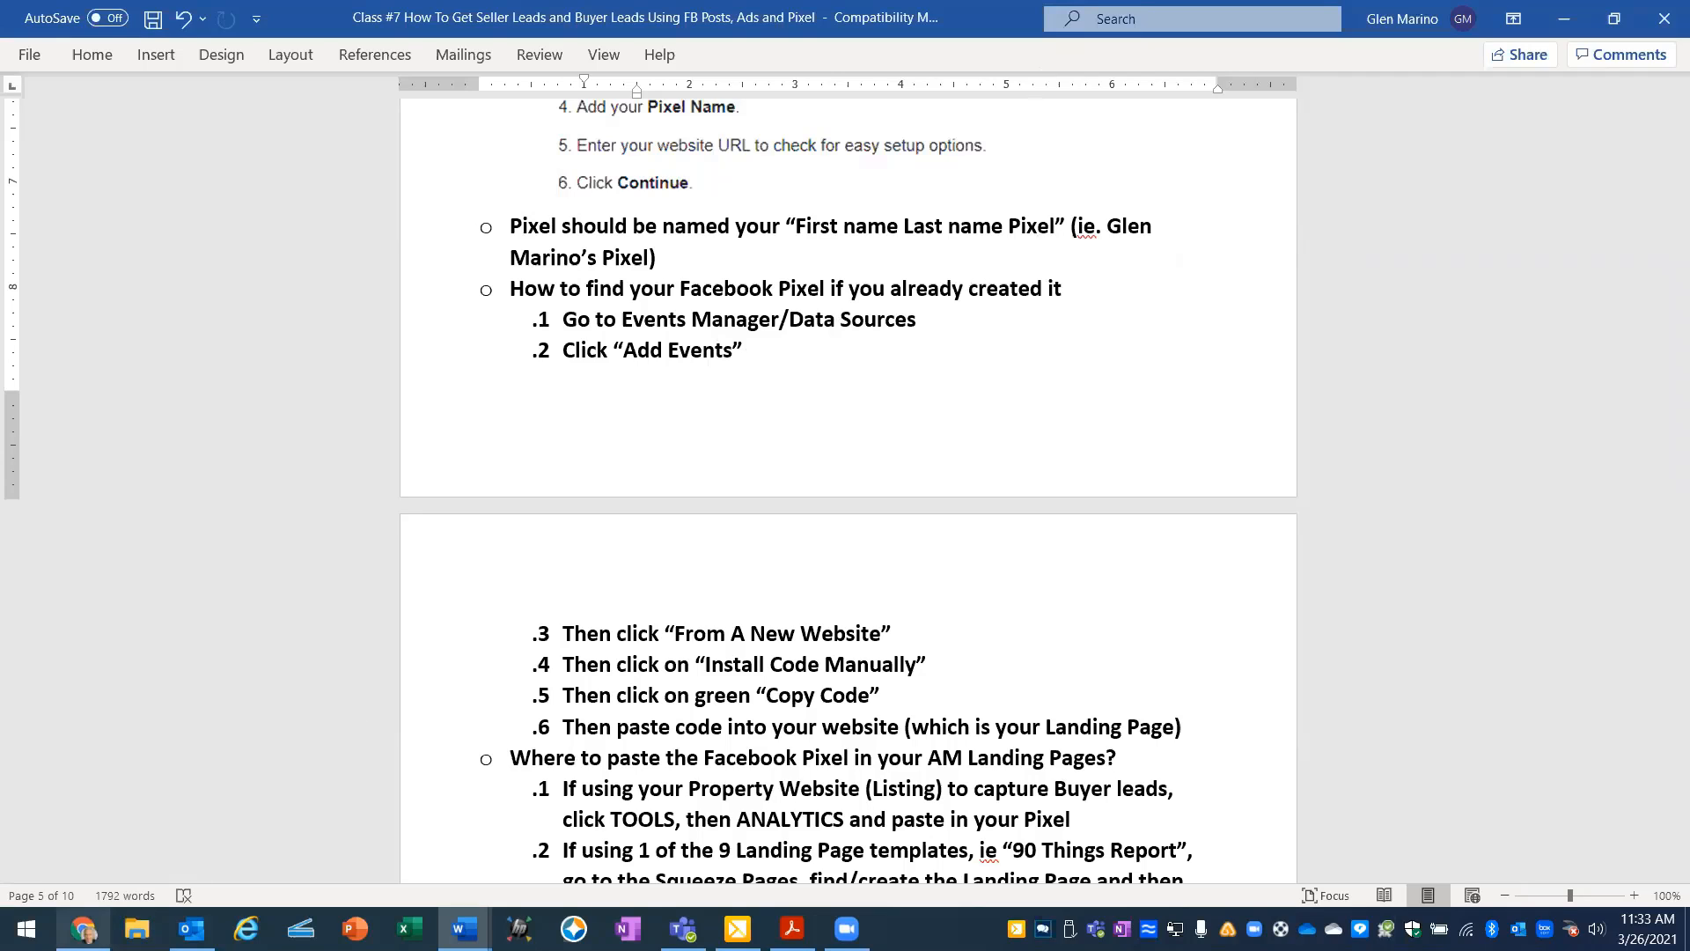
# - Switch to Facebook in Chrome and reload Events Manager to show the existing pixel's data source overview
pyautogui.click(84, 929)
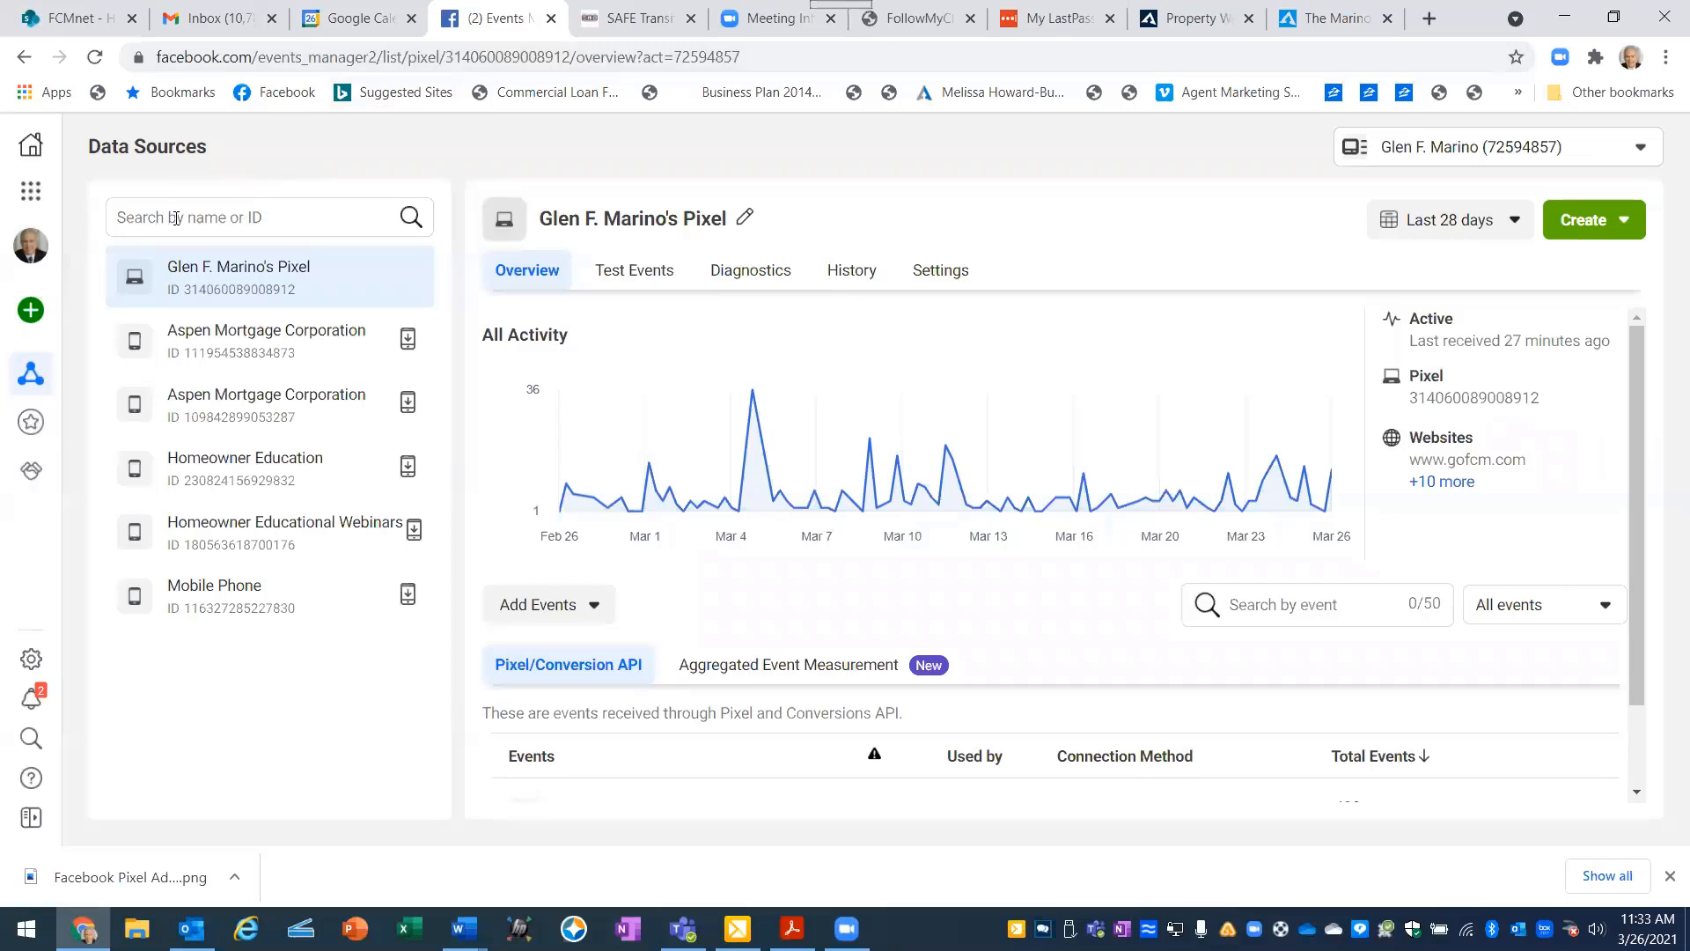
pyautogui.click(32, 193)
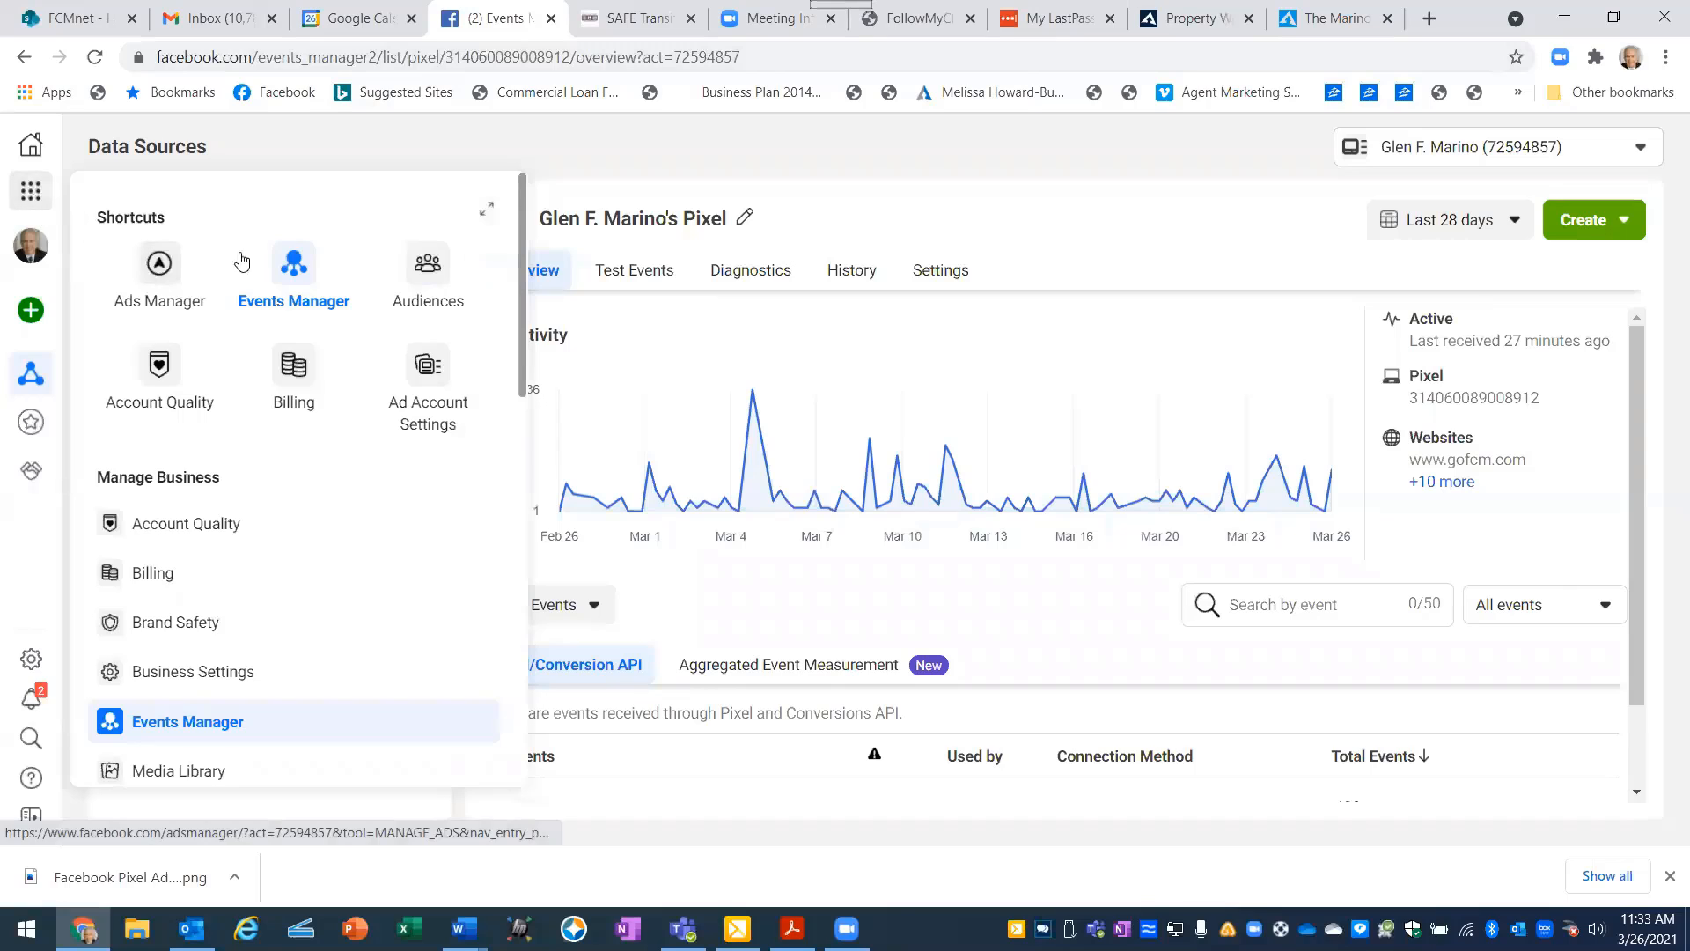
pyautogui.click(290, 266)
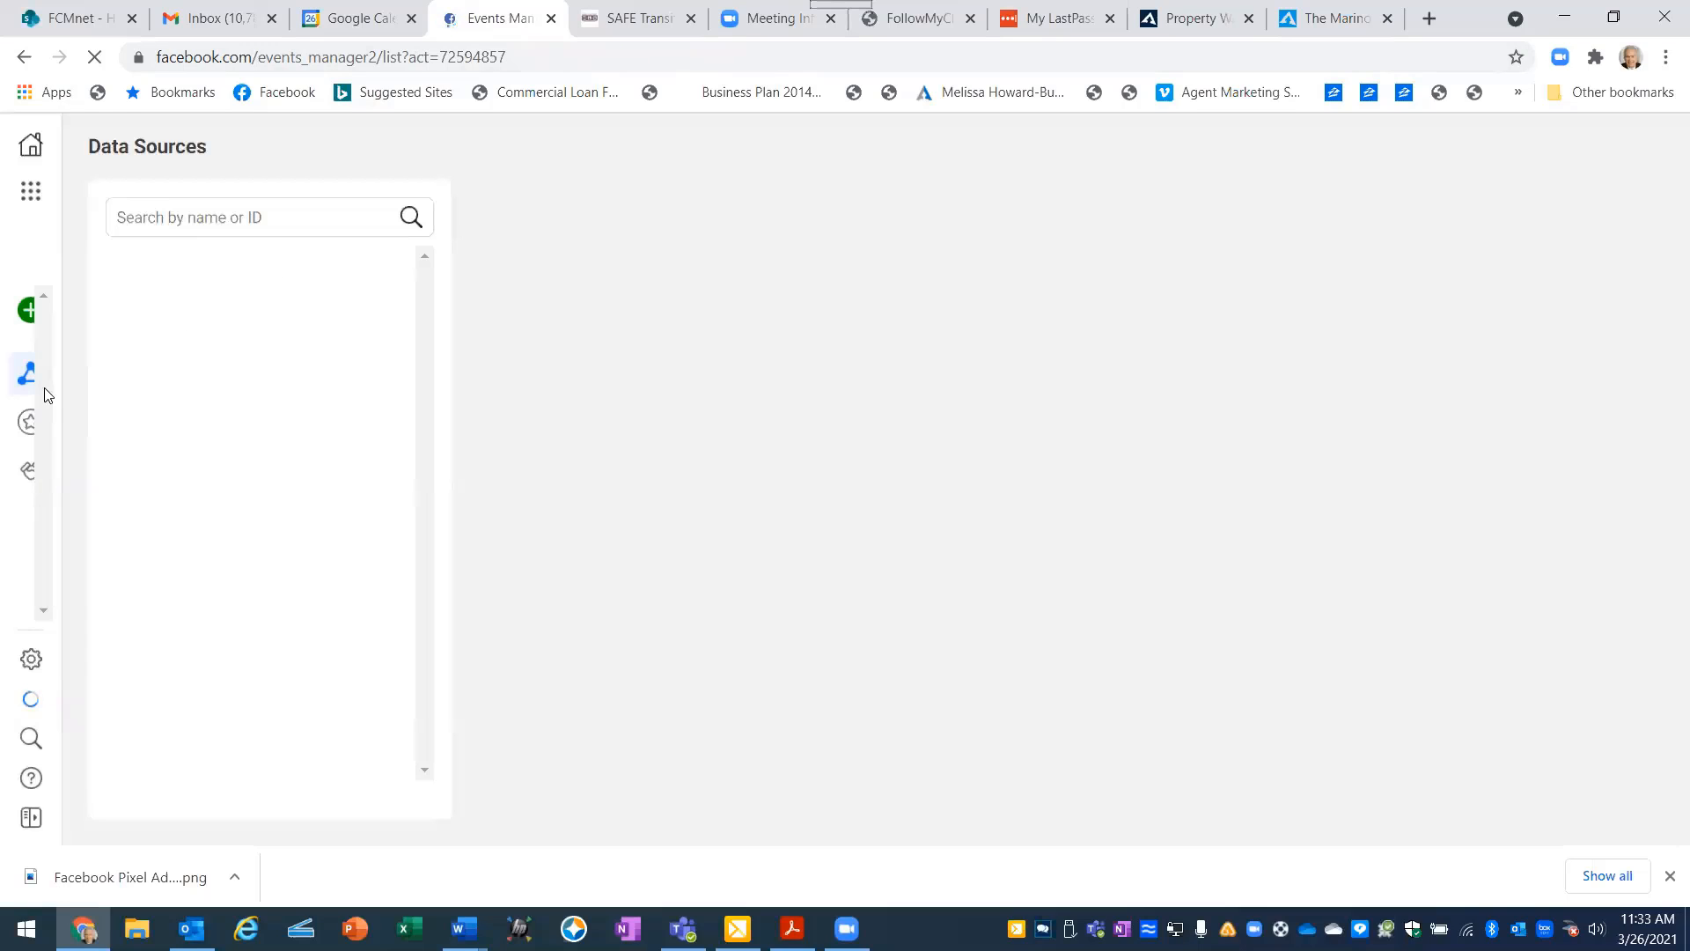
pyautogui.moveTo(27, 376)
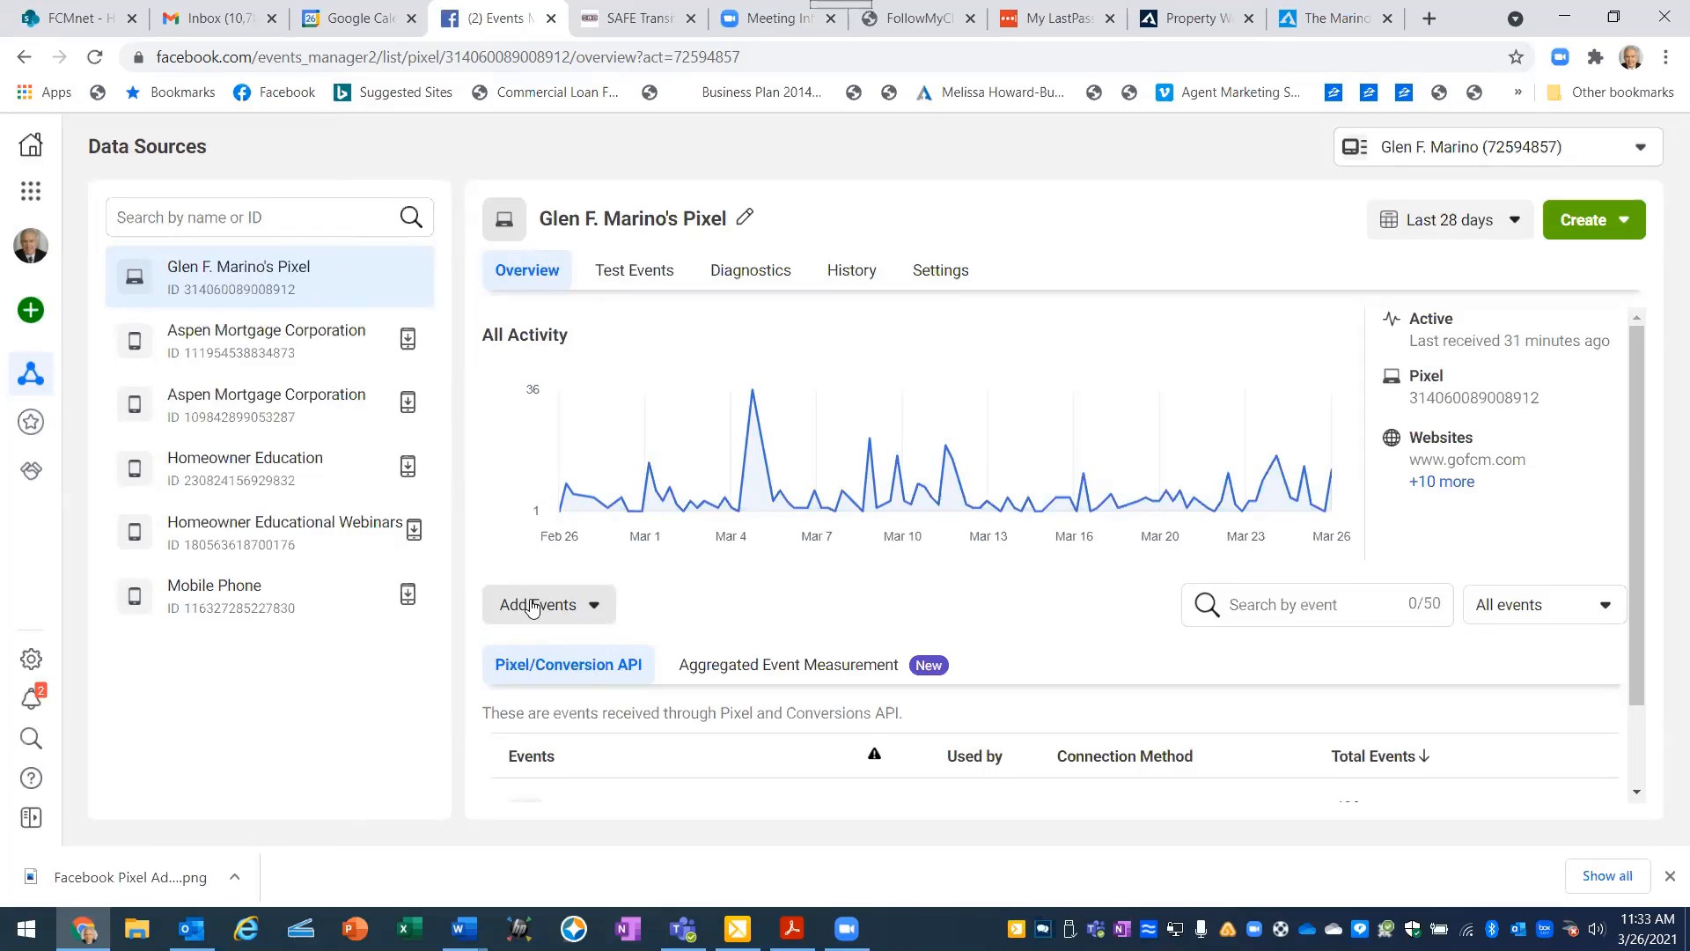
# - Add events to the pixel from a new website, choose manual code installation, copy the base code, and review the pasting instructions
pyautogui.click(532, 605)
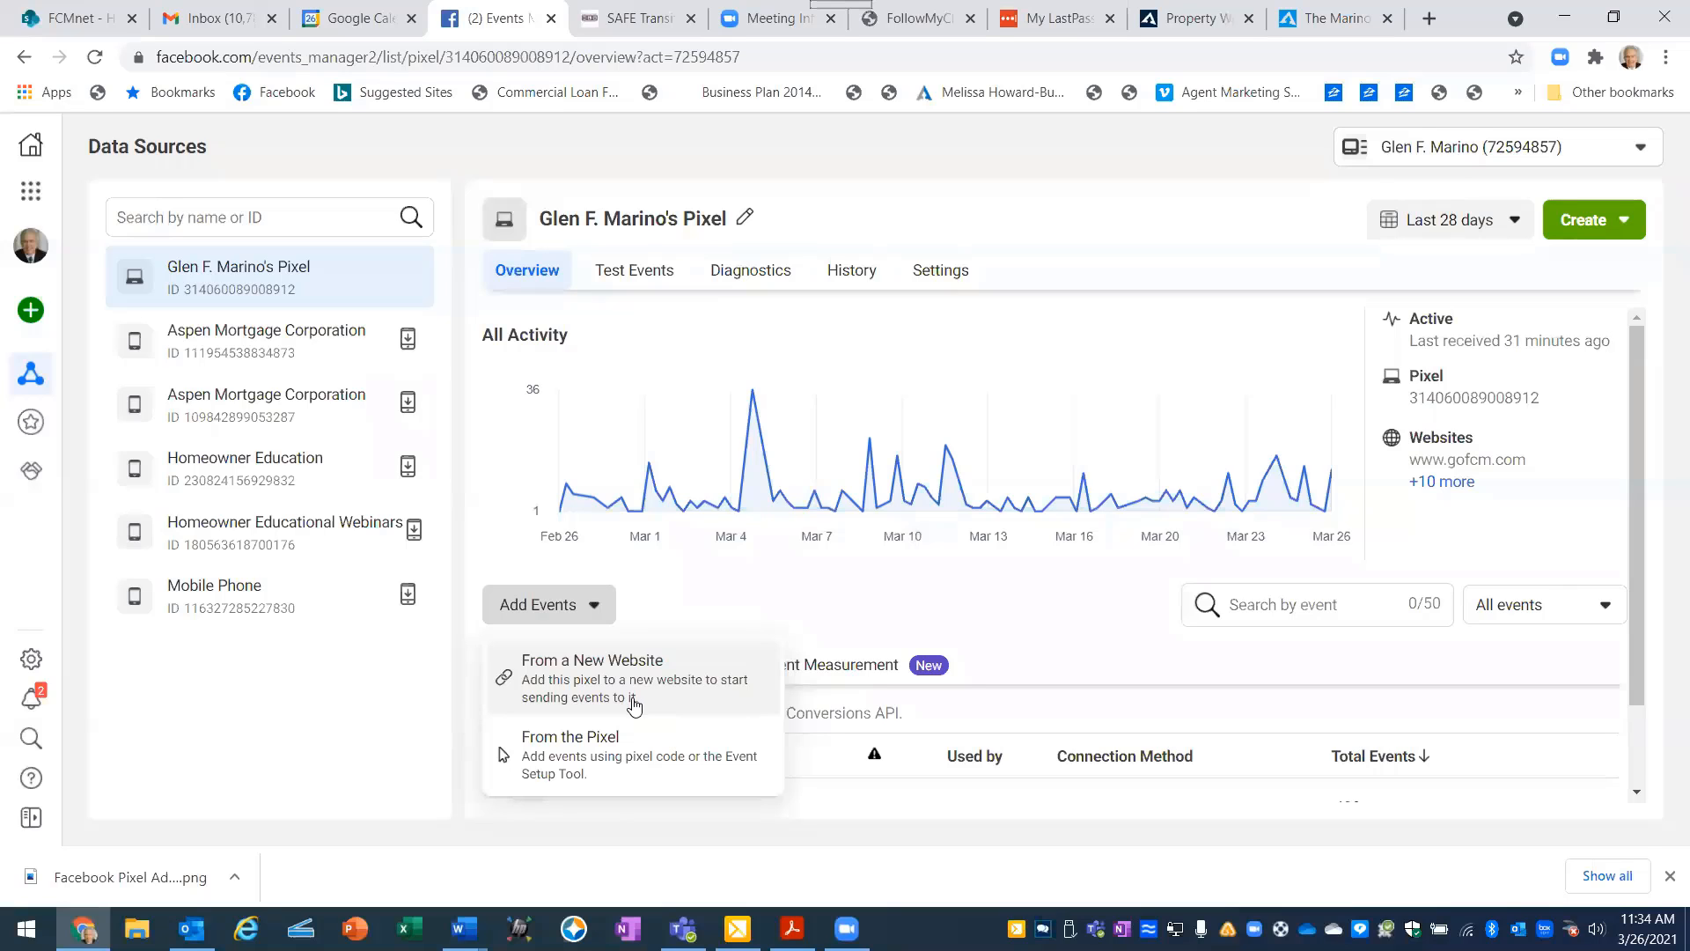
pyautogui.click(585, 670)
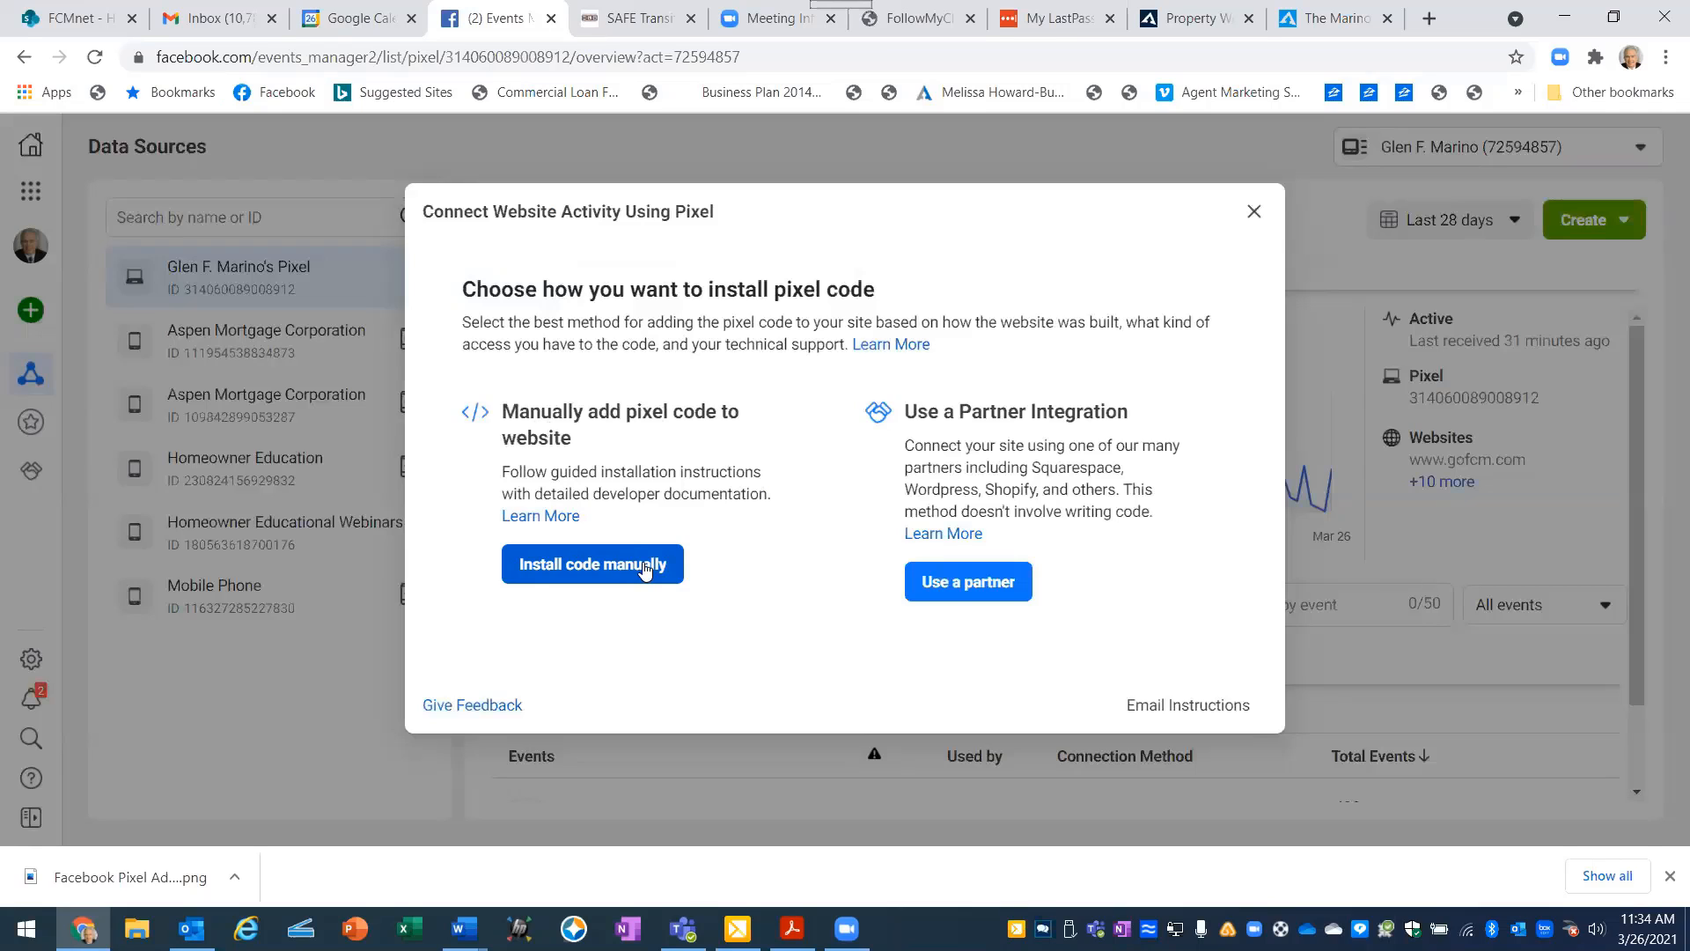
pyautogui.click(612, 568)
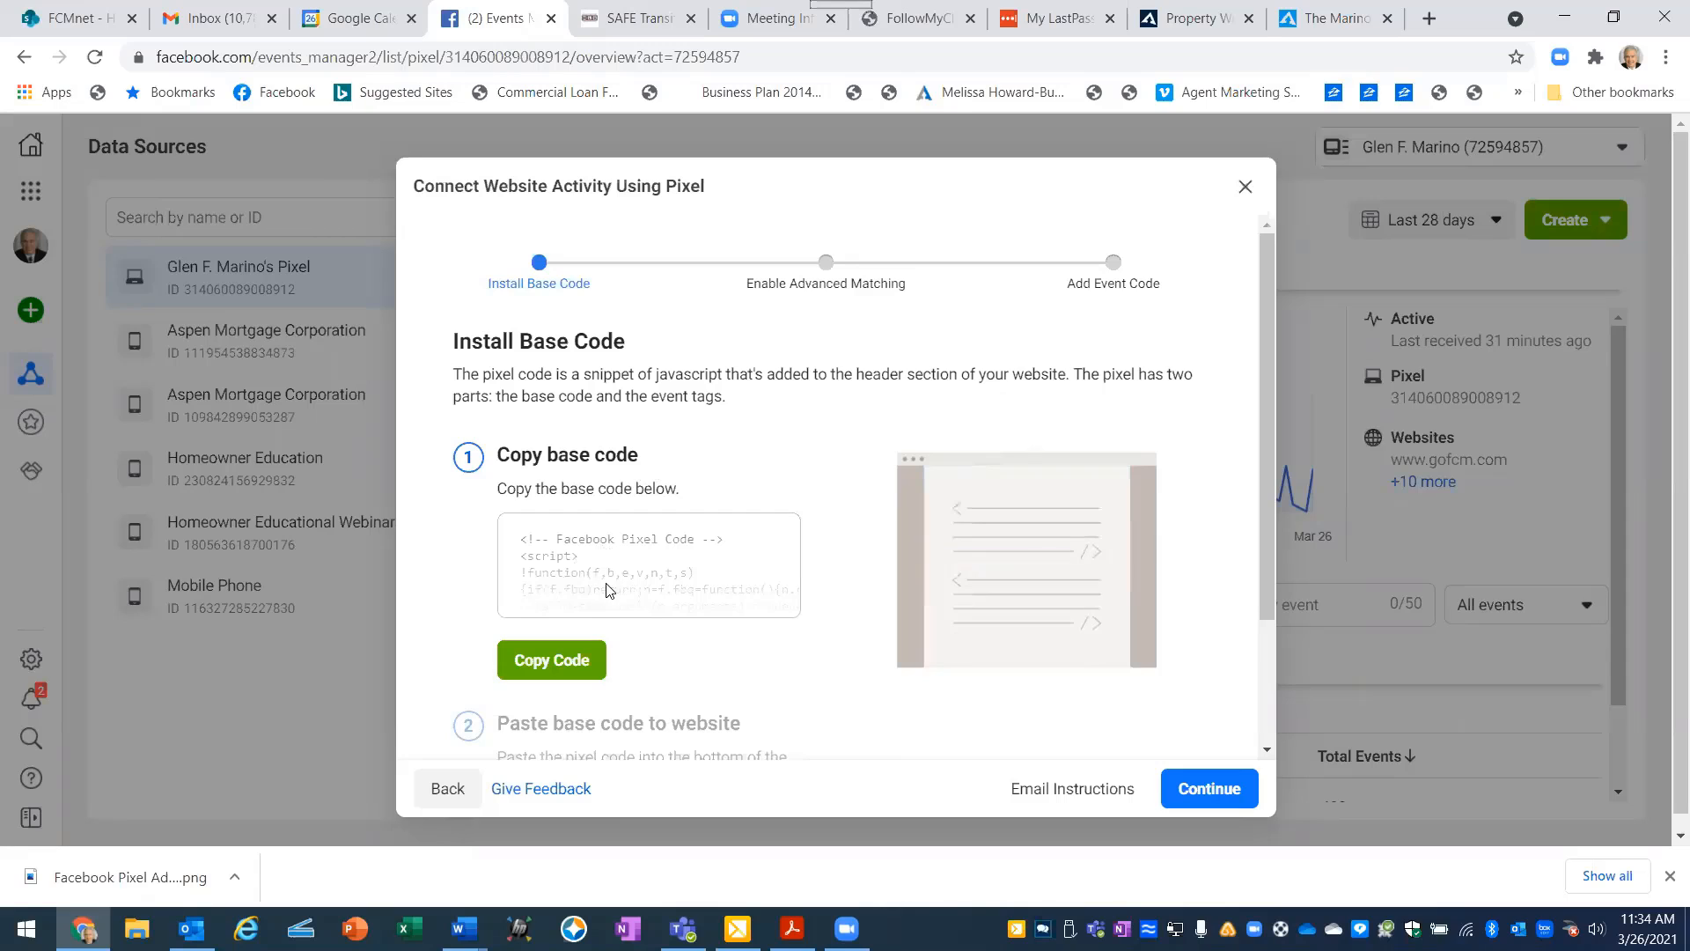
pyautogui.click(543, 667)
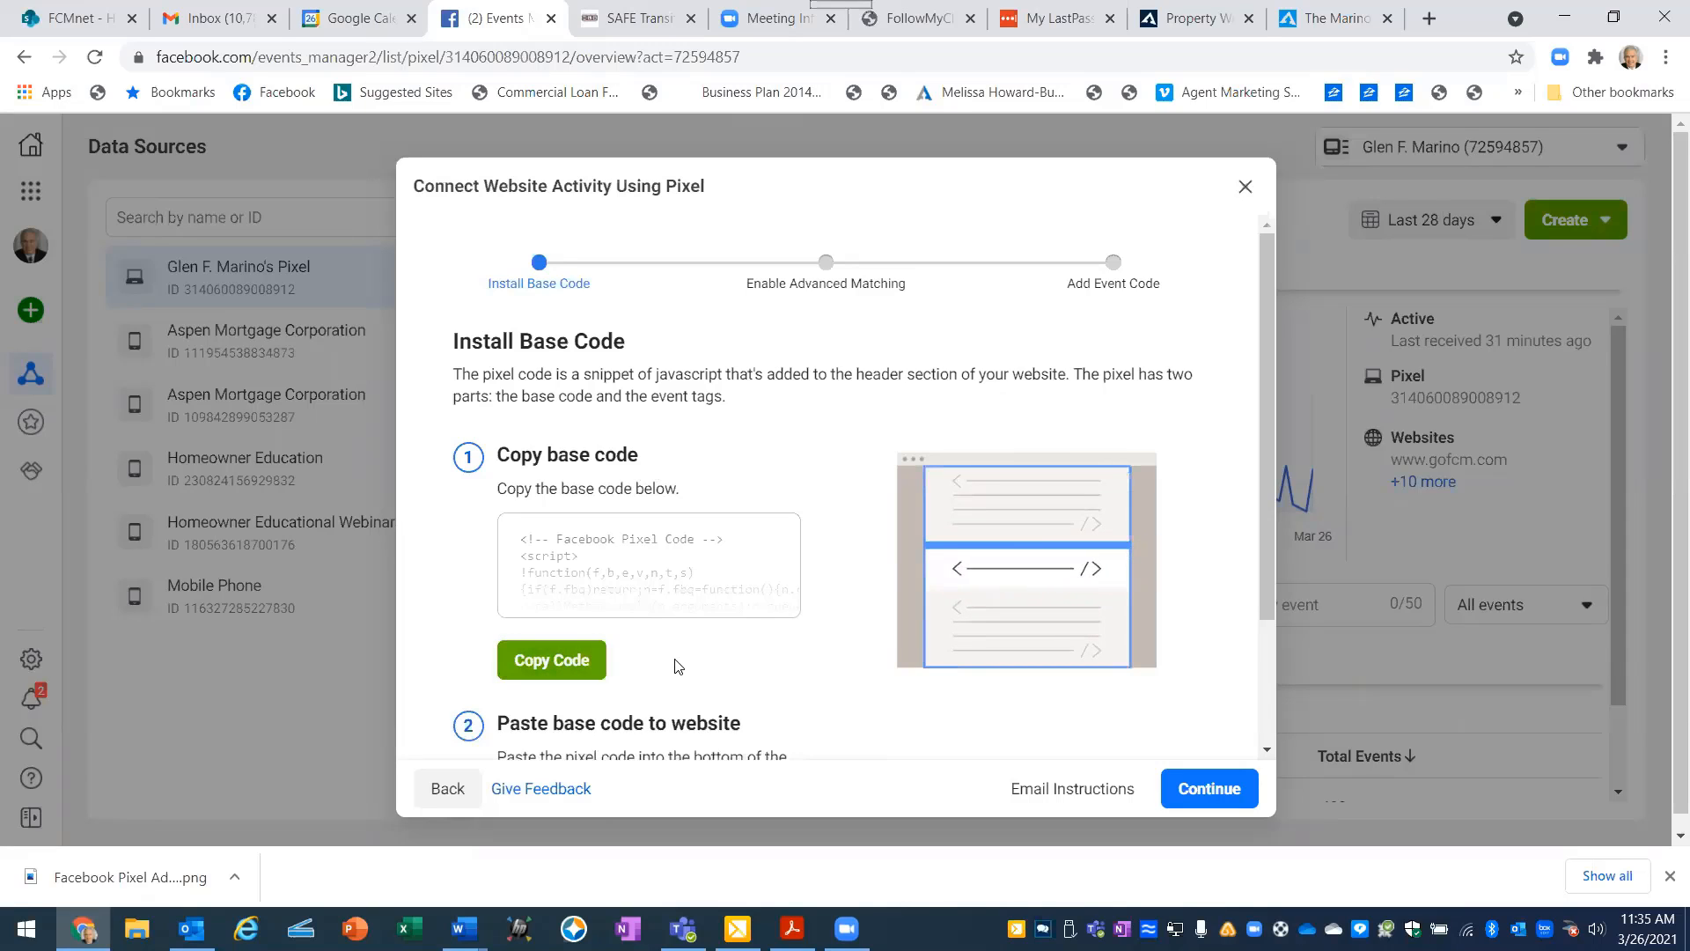
pyautogui.scroll(-1, 747, 648)
pyautogui.scroll(-1, 747, 649)
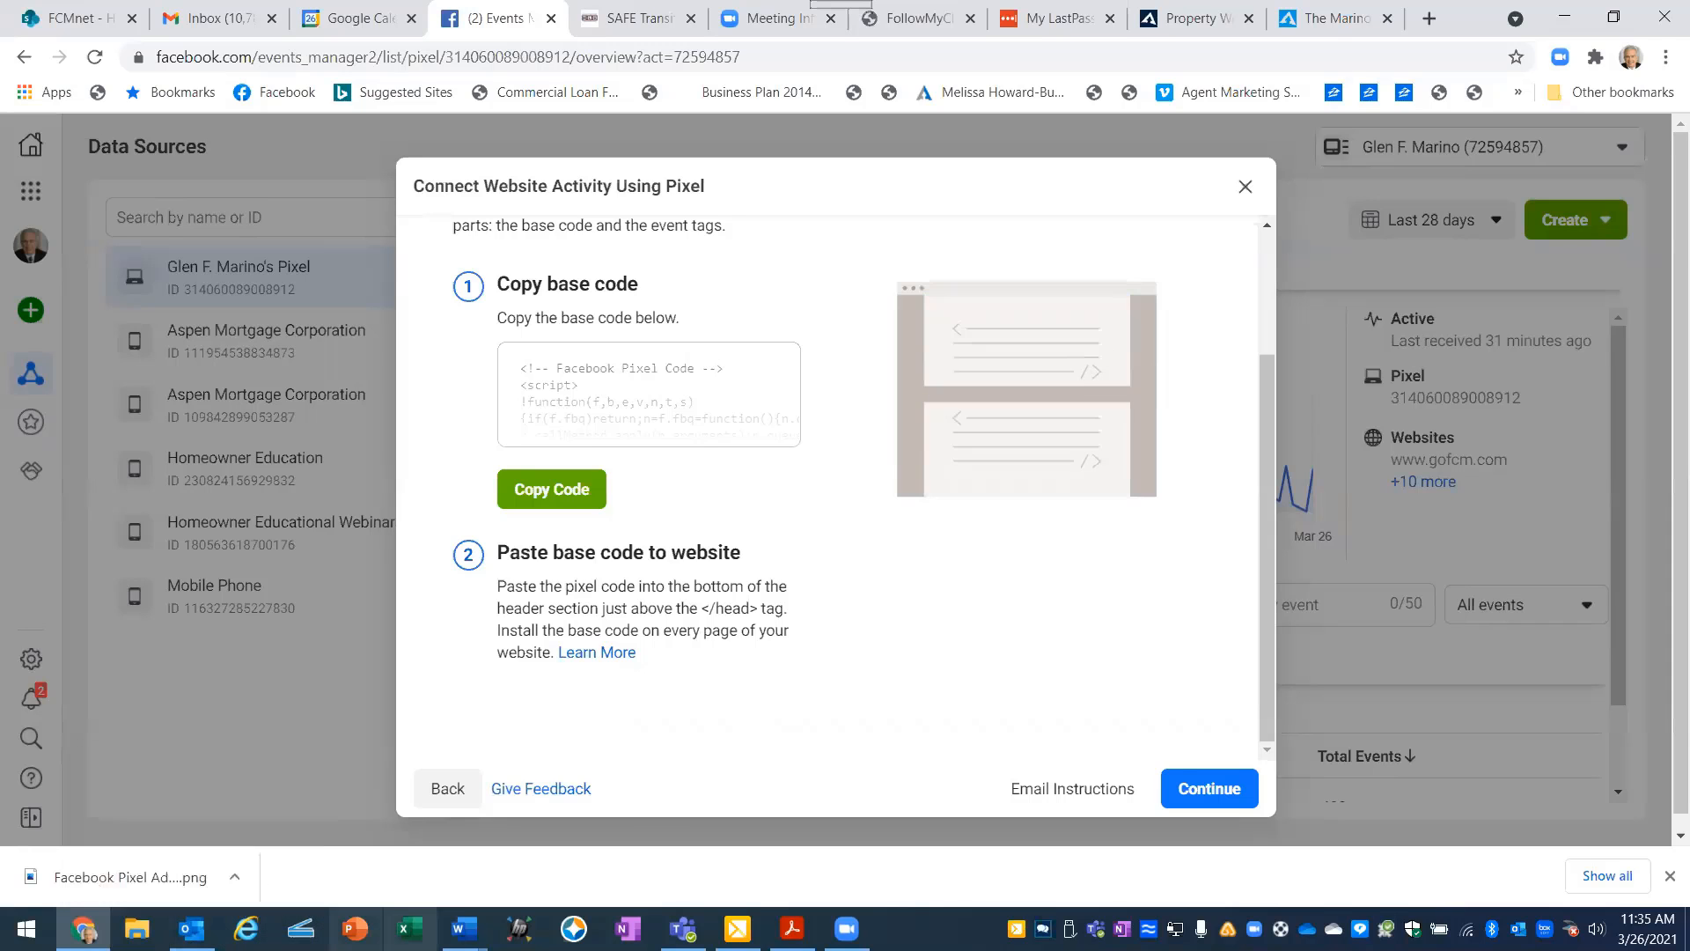
# - Return to the Class #7 document in Word and read where to paste the Facebook pixel in the AM landing pages
pyautogui.moveTo(465, 929)
pyautogui.click(160, 848)
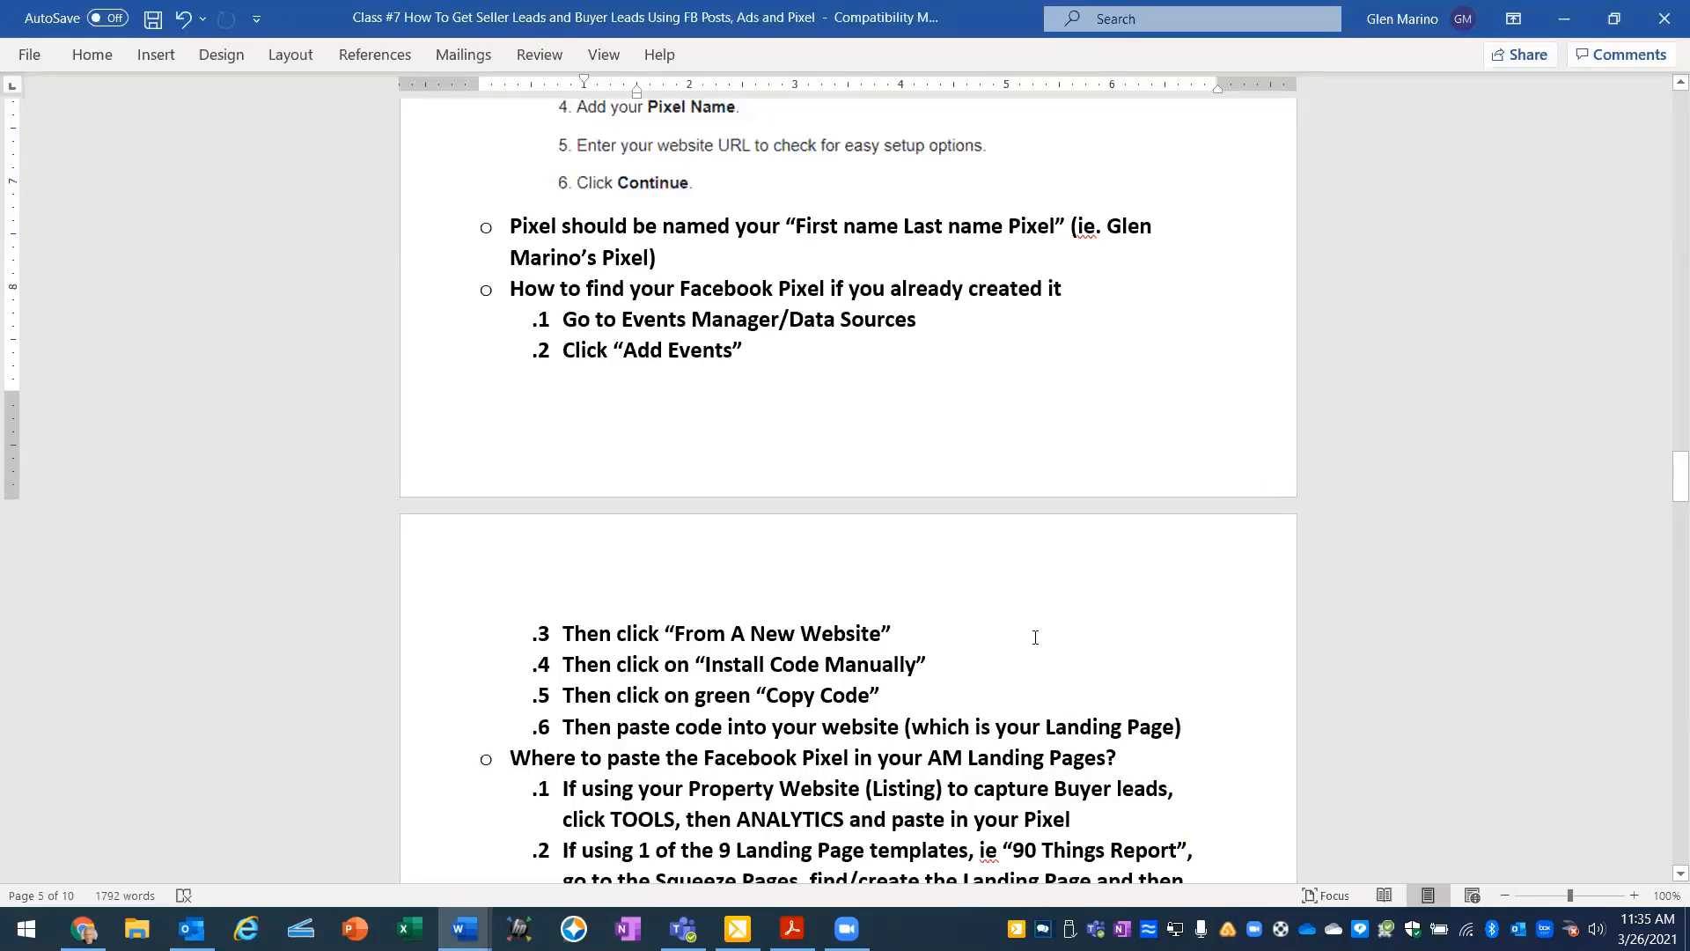
pyautogui.scroll(-5, 1035, 636)
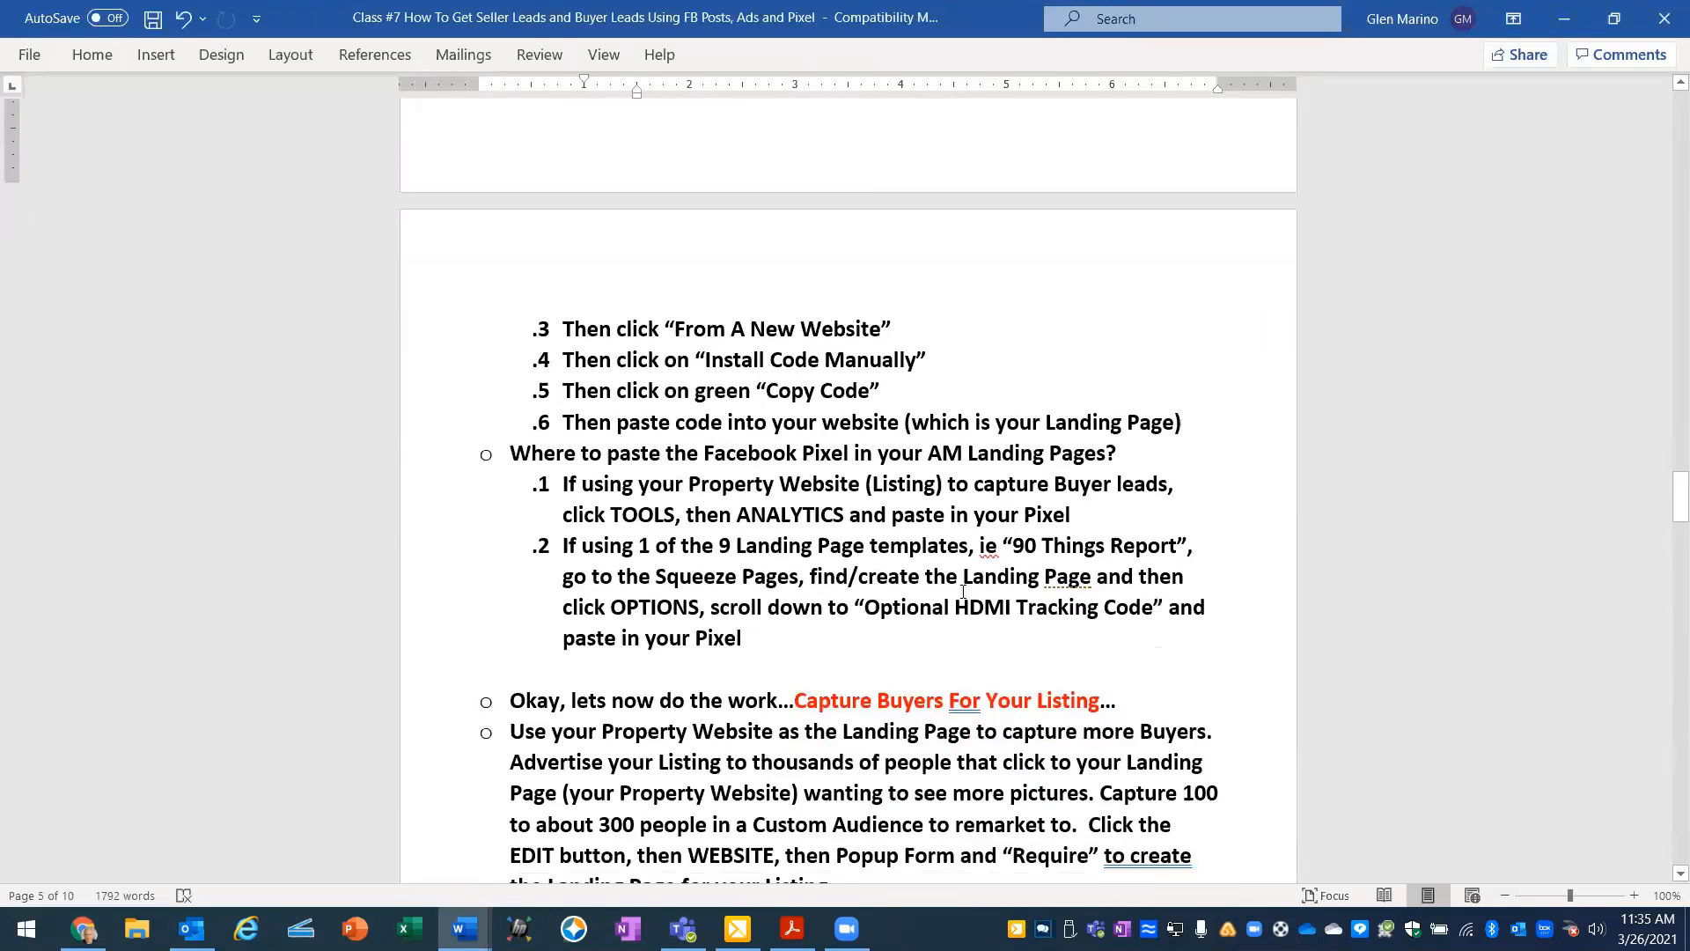
# - Read the Capture Buyers For Your Listing notes, switch to AgentMarketing in Chrome, and open the Bolingbrook listing's website settings for editing
pyautogui.scroll(-2, 963, 592)
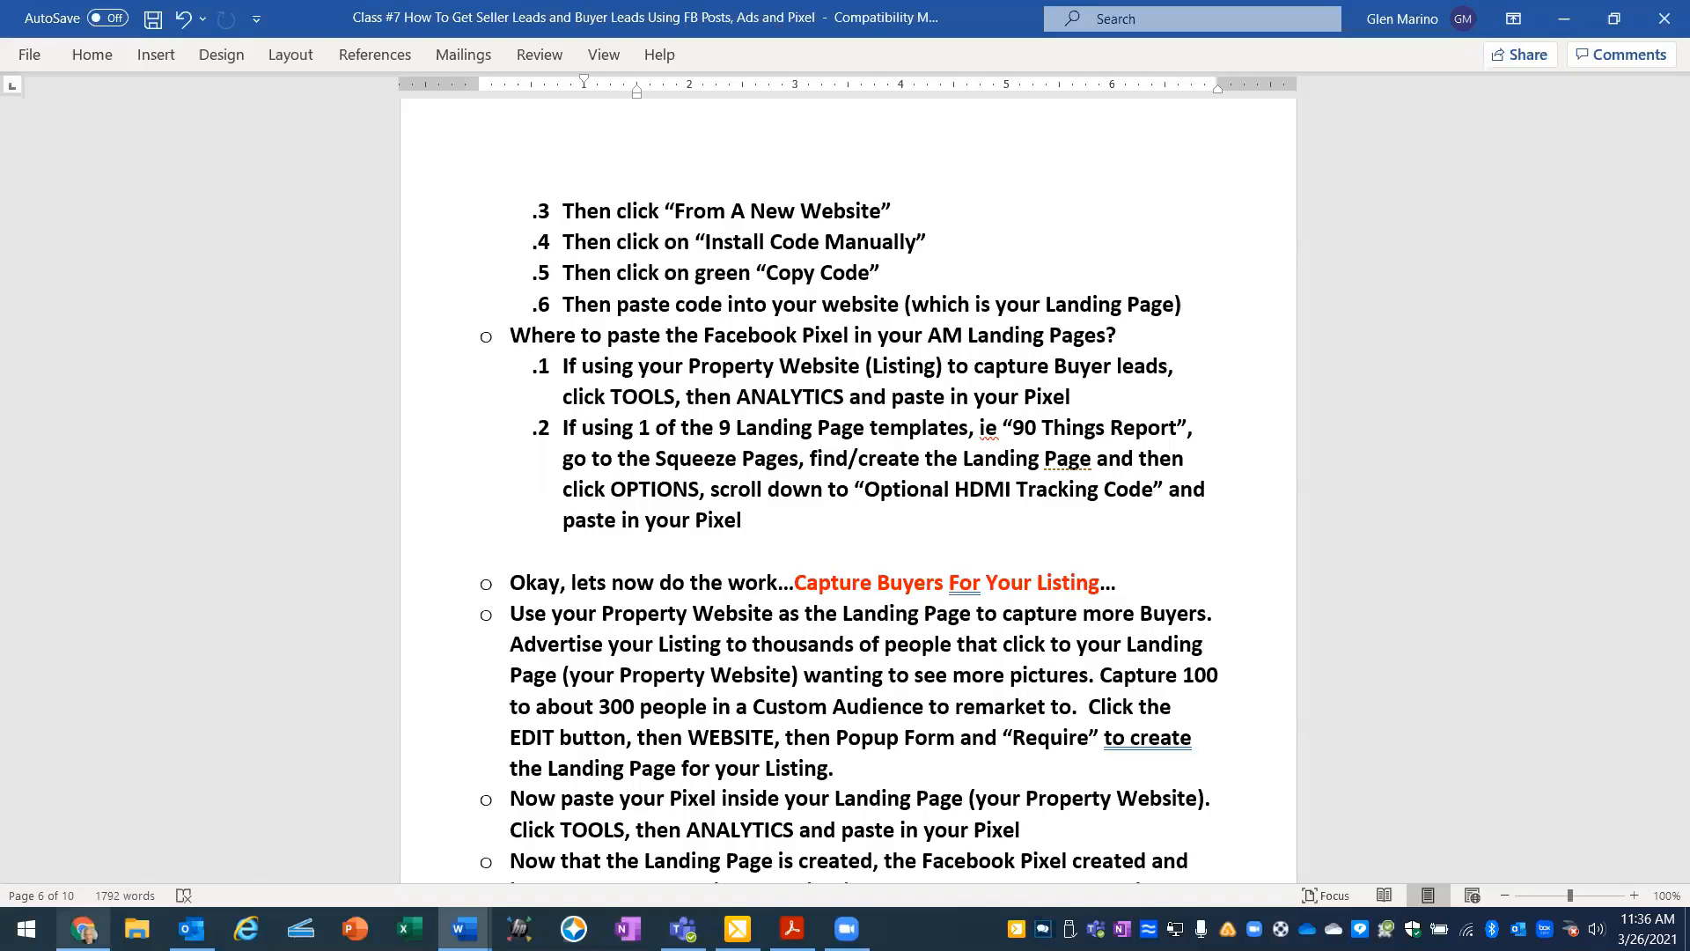
pyautogui.click(83, 929)
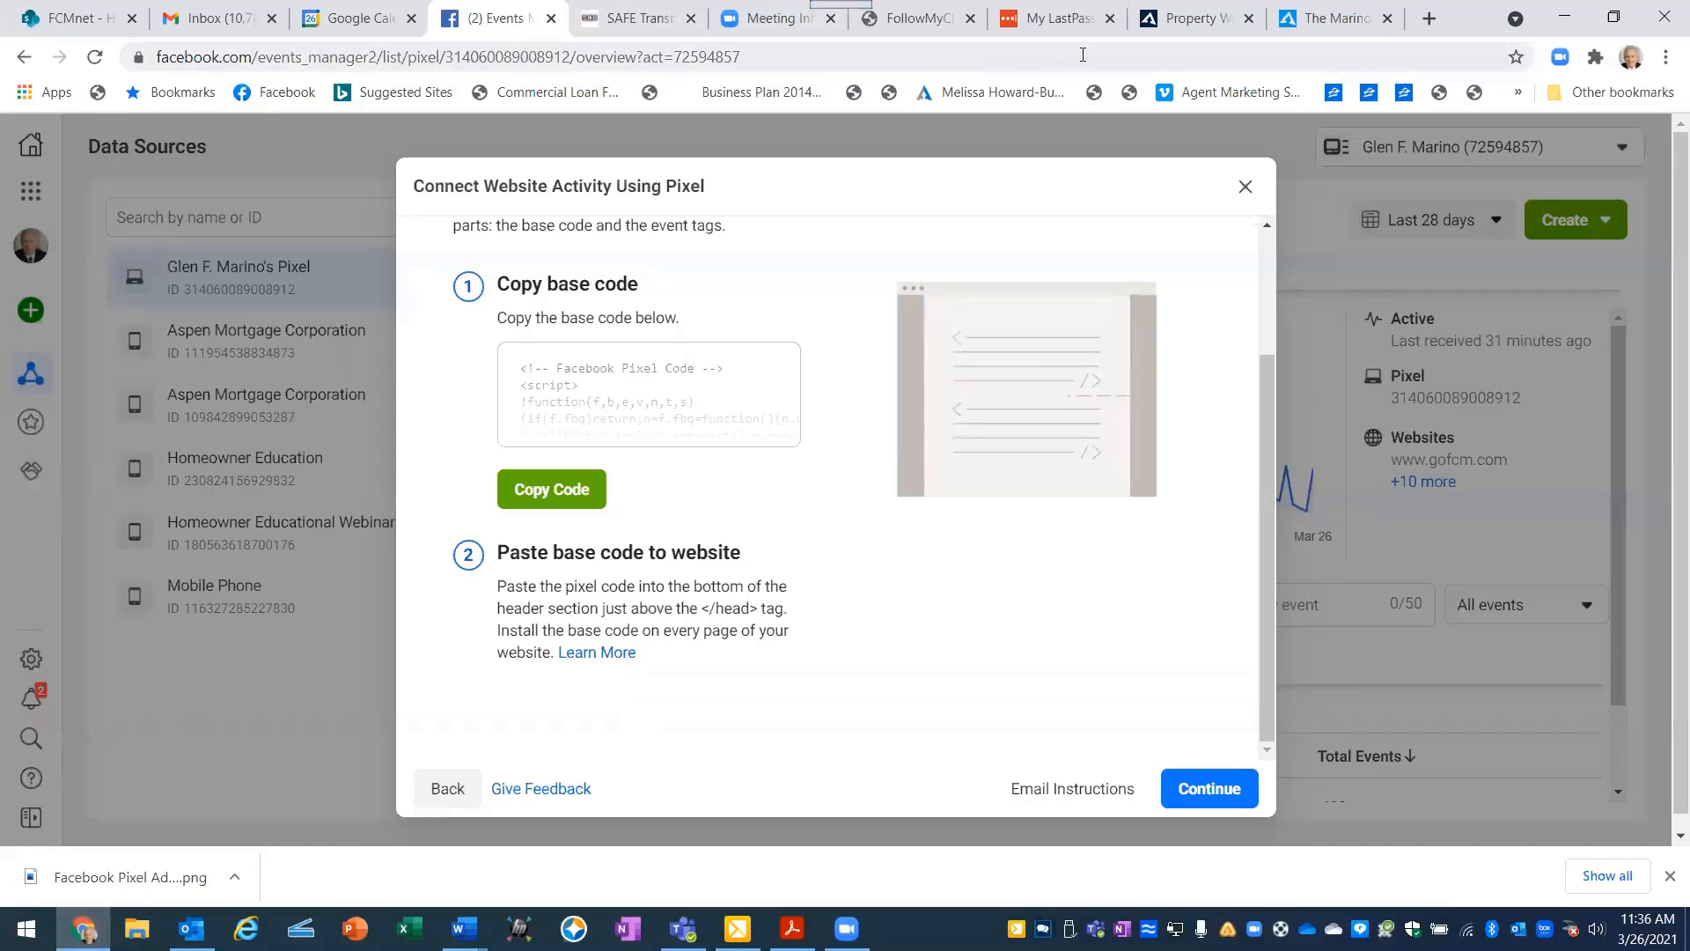
pyautogui.click(1191, 18)
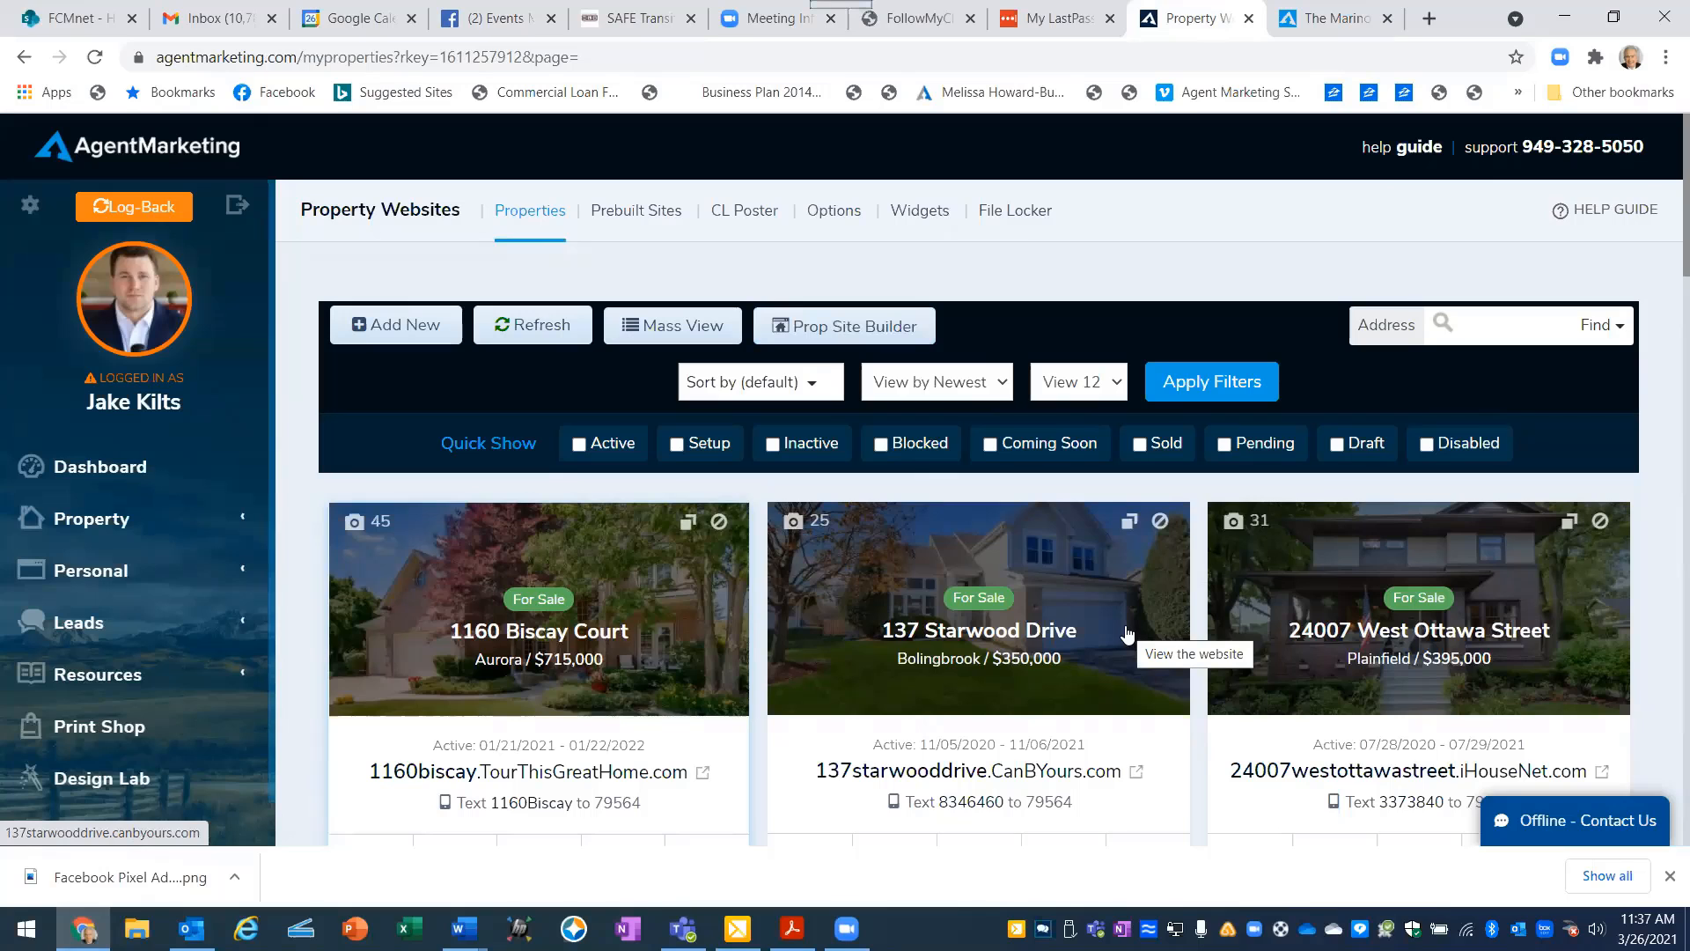
pyautogui.scroll(-3, 862, 570)
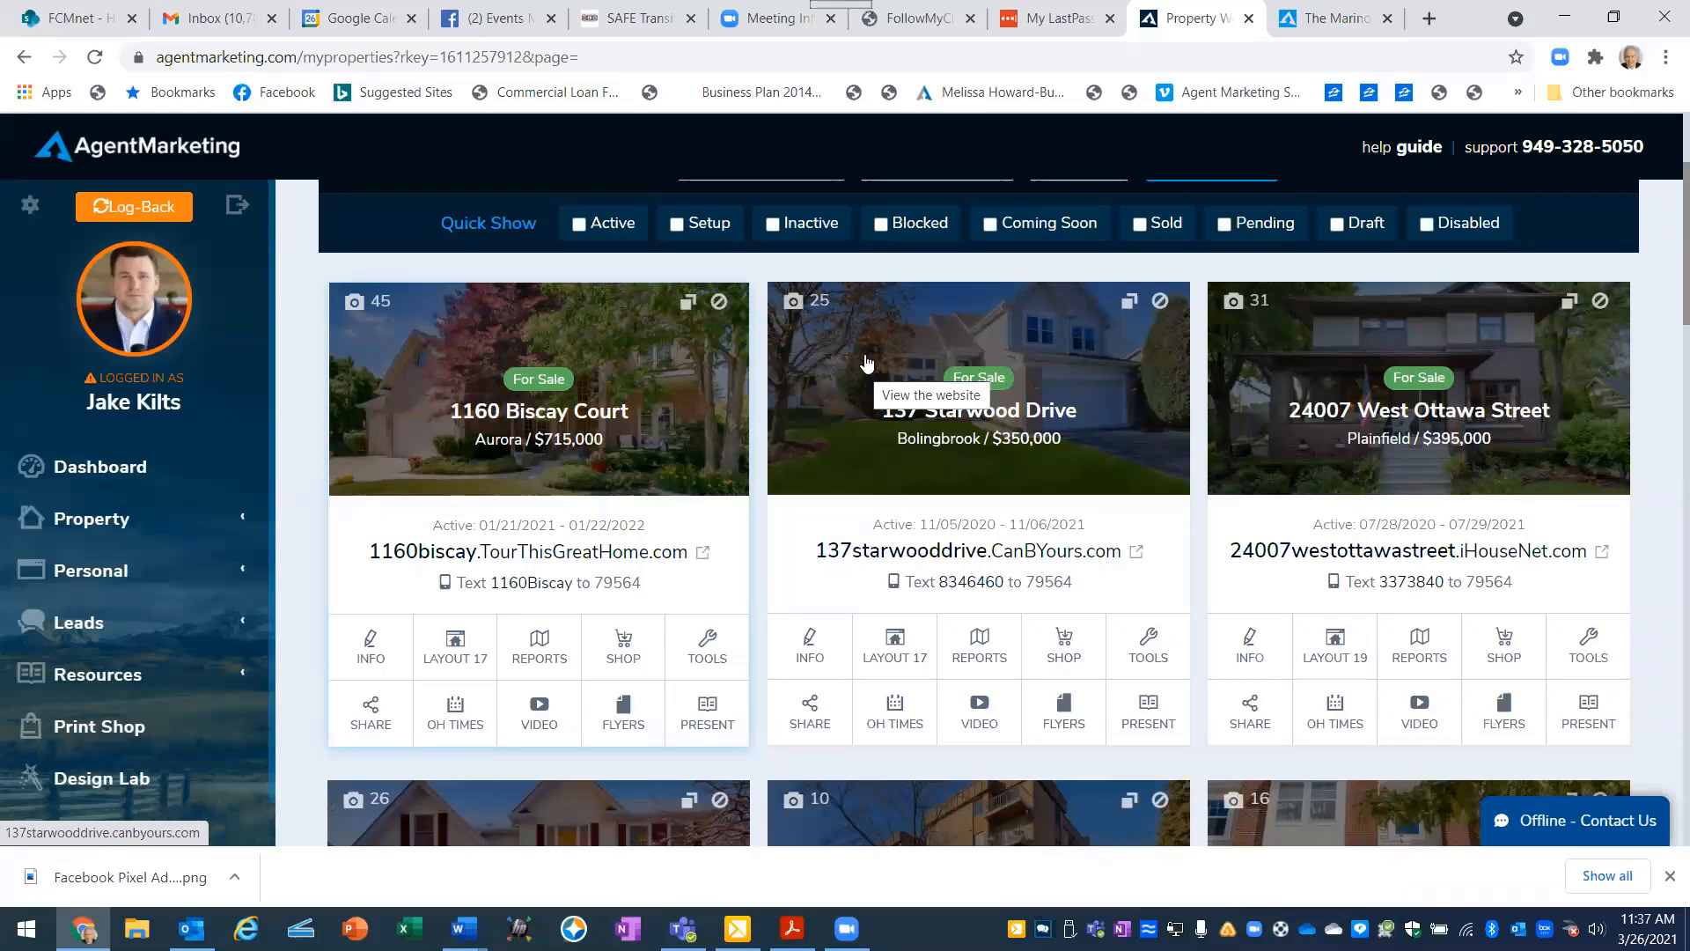
pyautogui.click(827, 649)
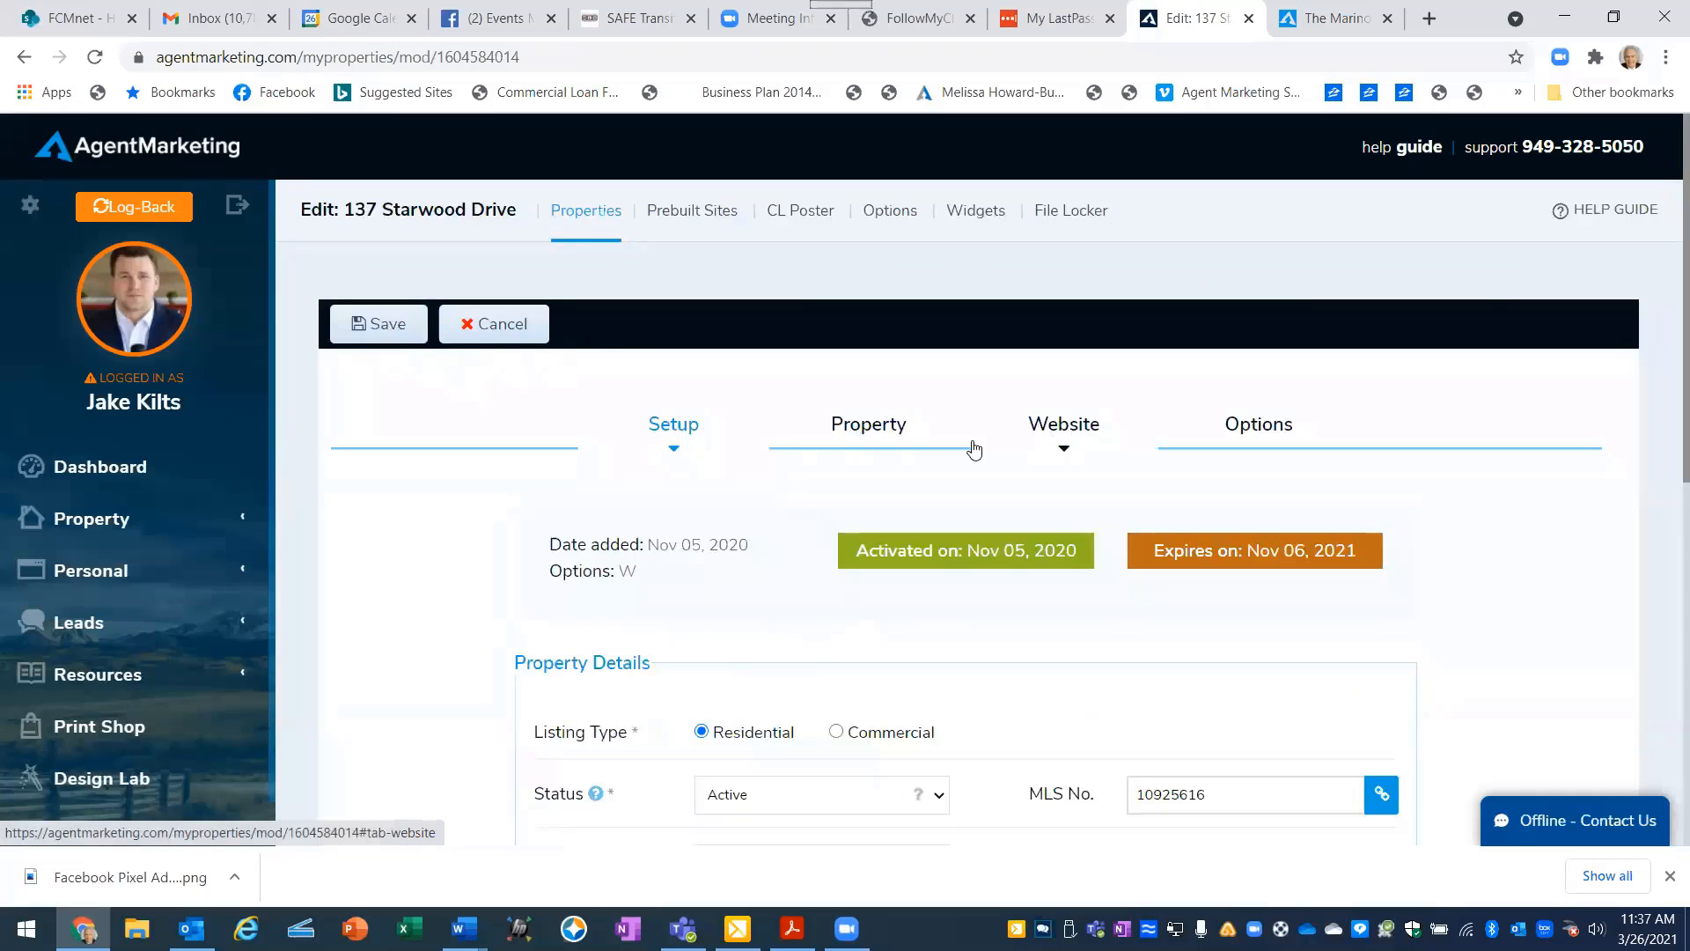
pyautogui.click(1048, 430)
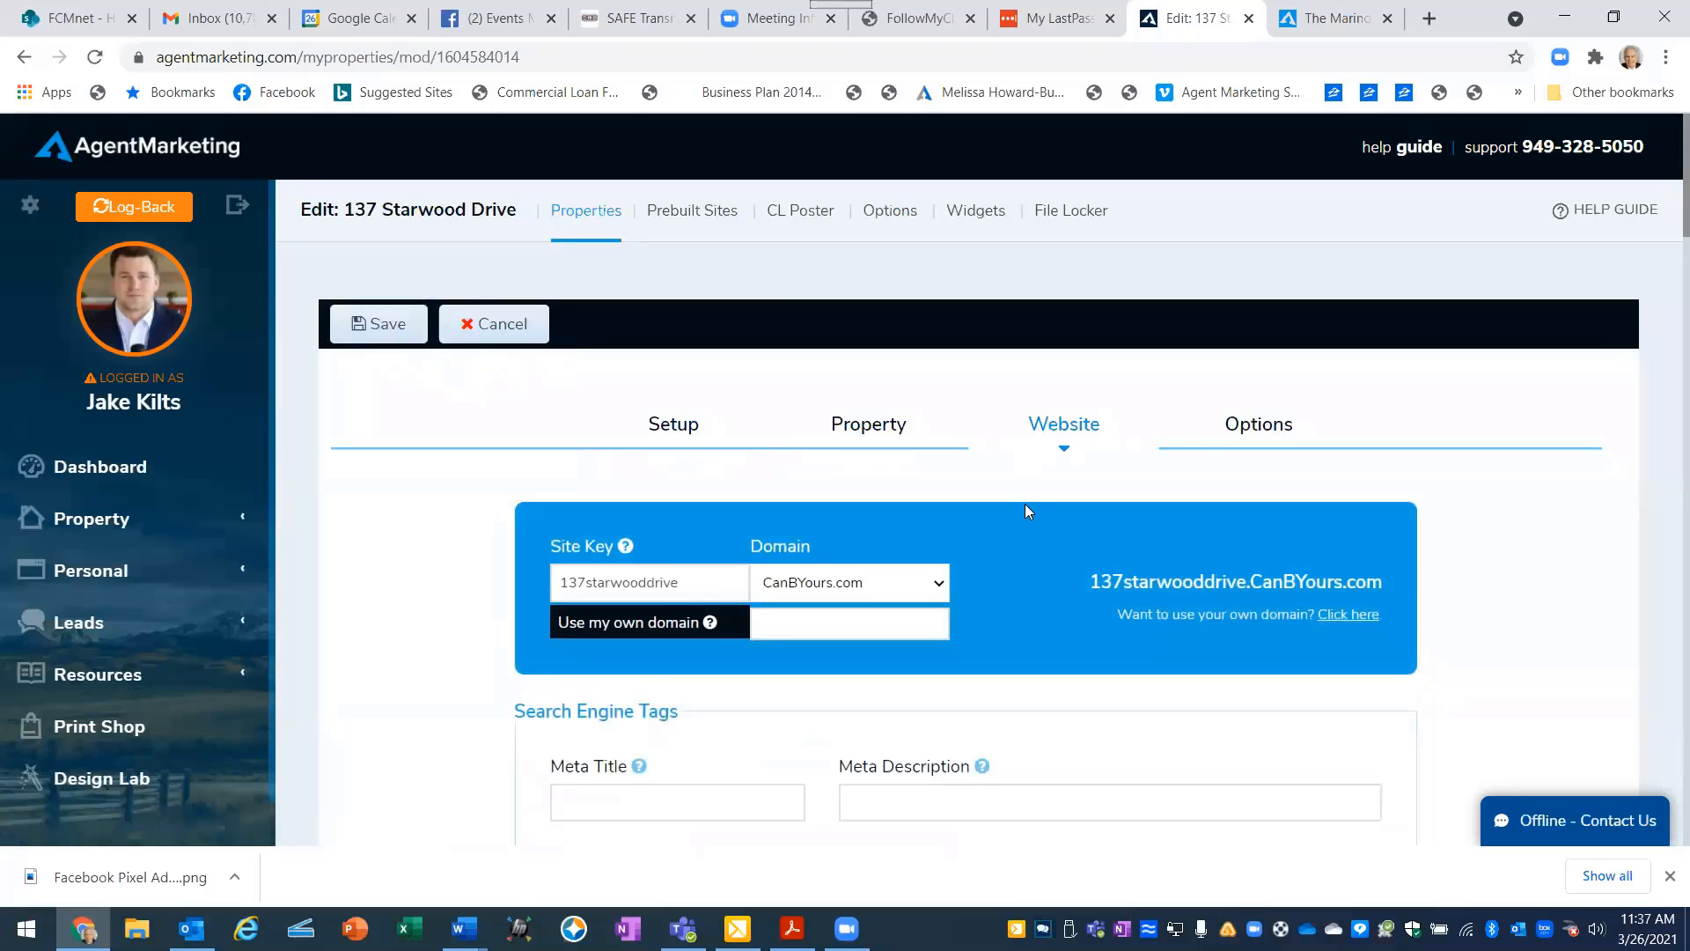
# - Try None for the listing website's popup control and set it to Required Form instead
pyautogui.scroll(-3, 1027, 501)
pyautogui.scroll(-3, 1028, 502)
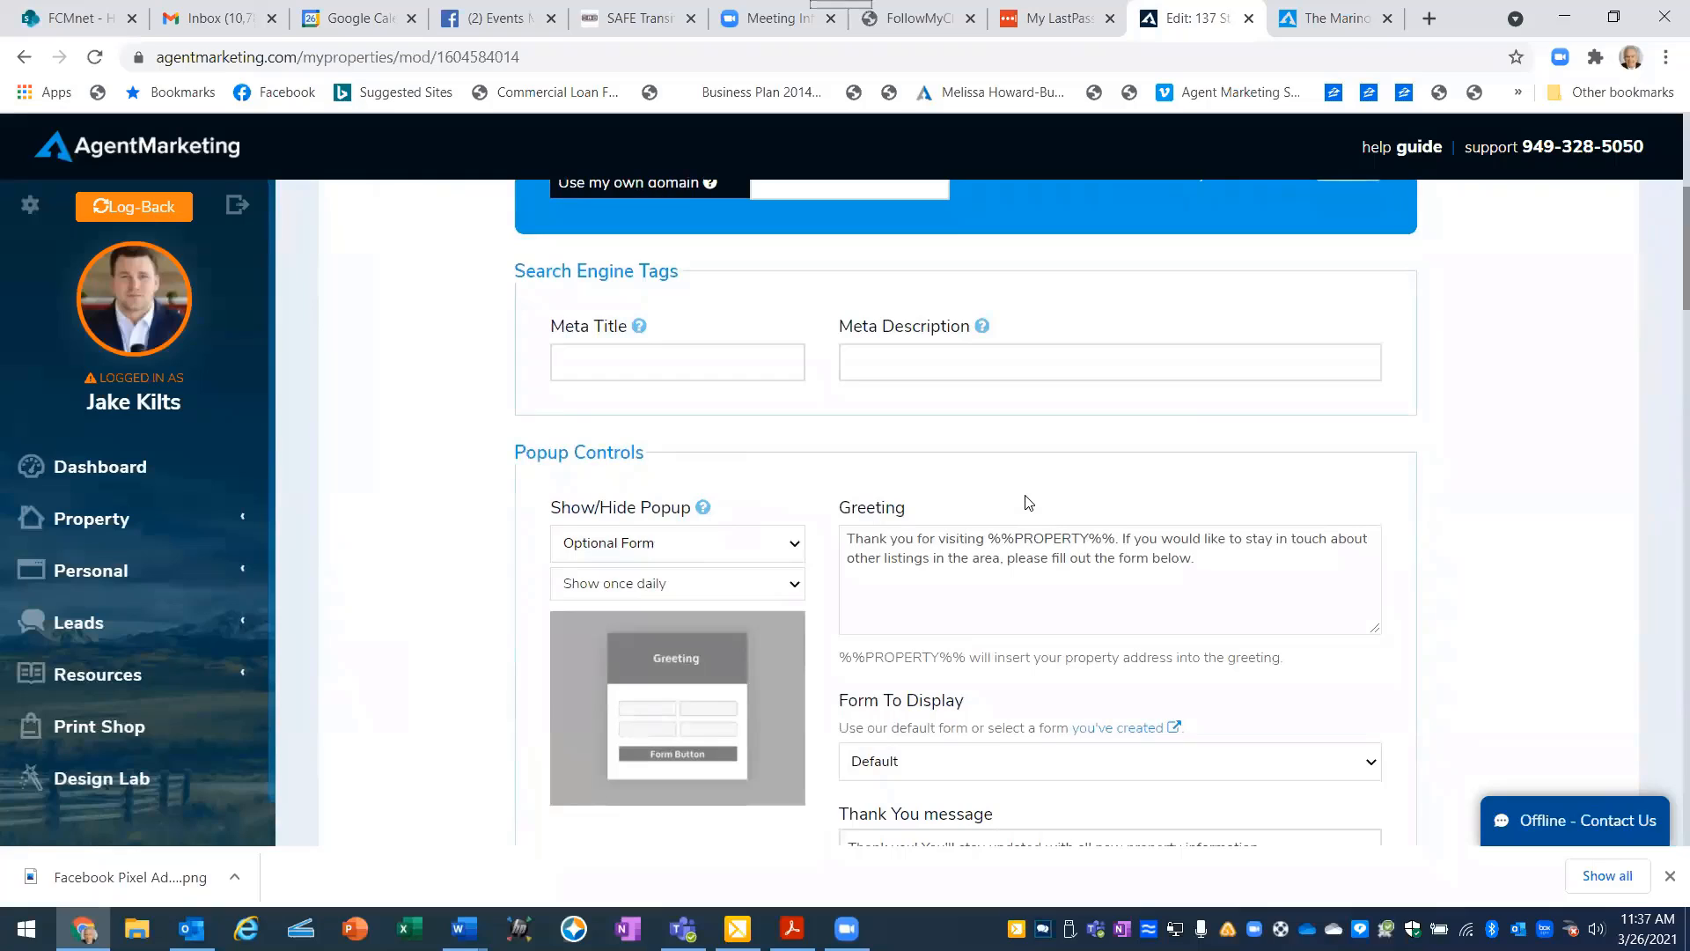
pyautogui.click(797, 546)
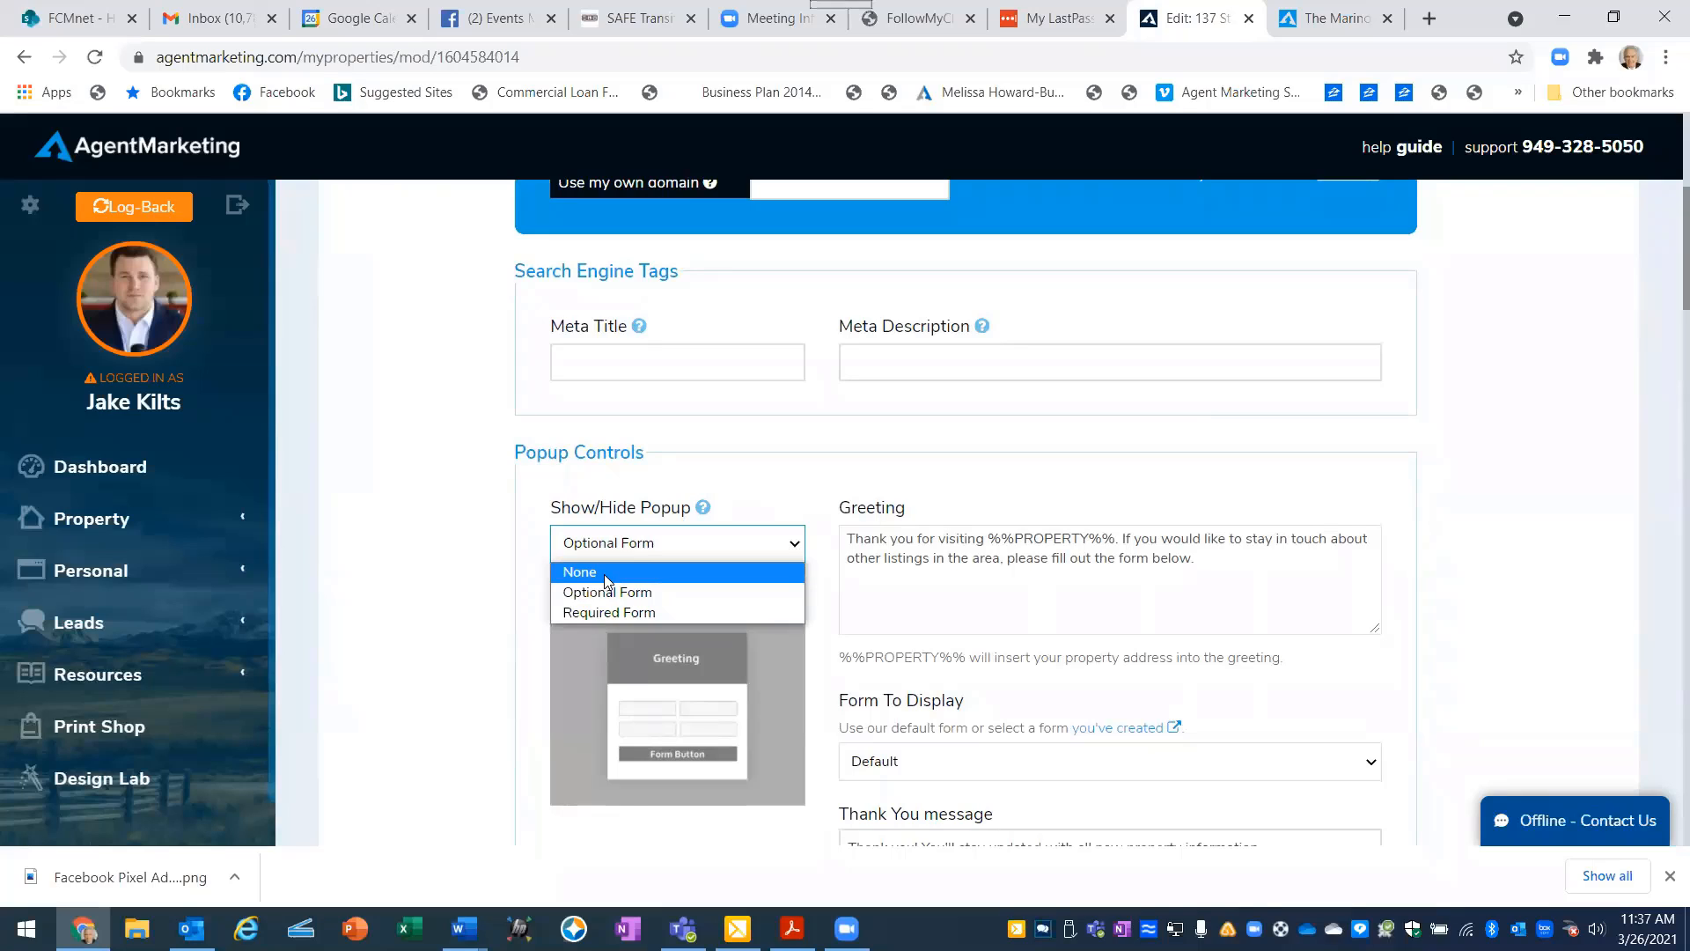
pyautogui.click(605, 573)
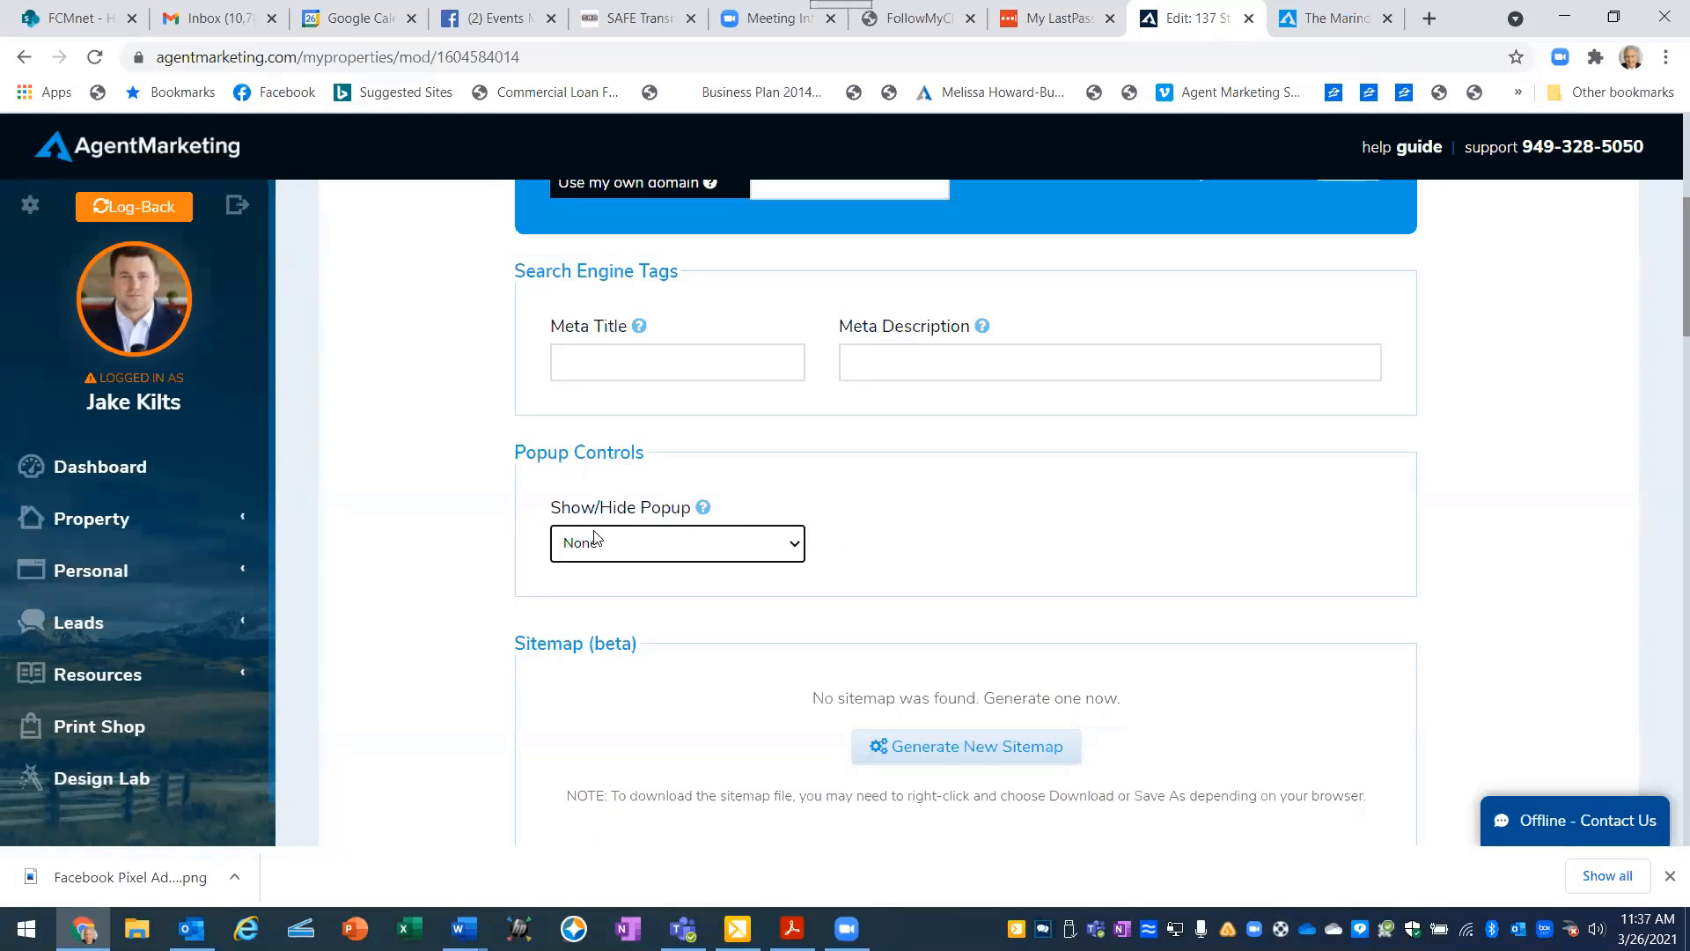
pyautogui.click(798, 548)
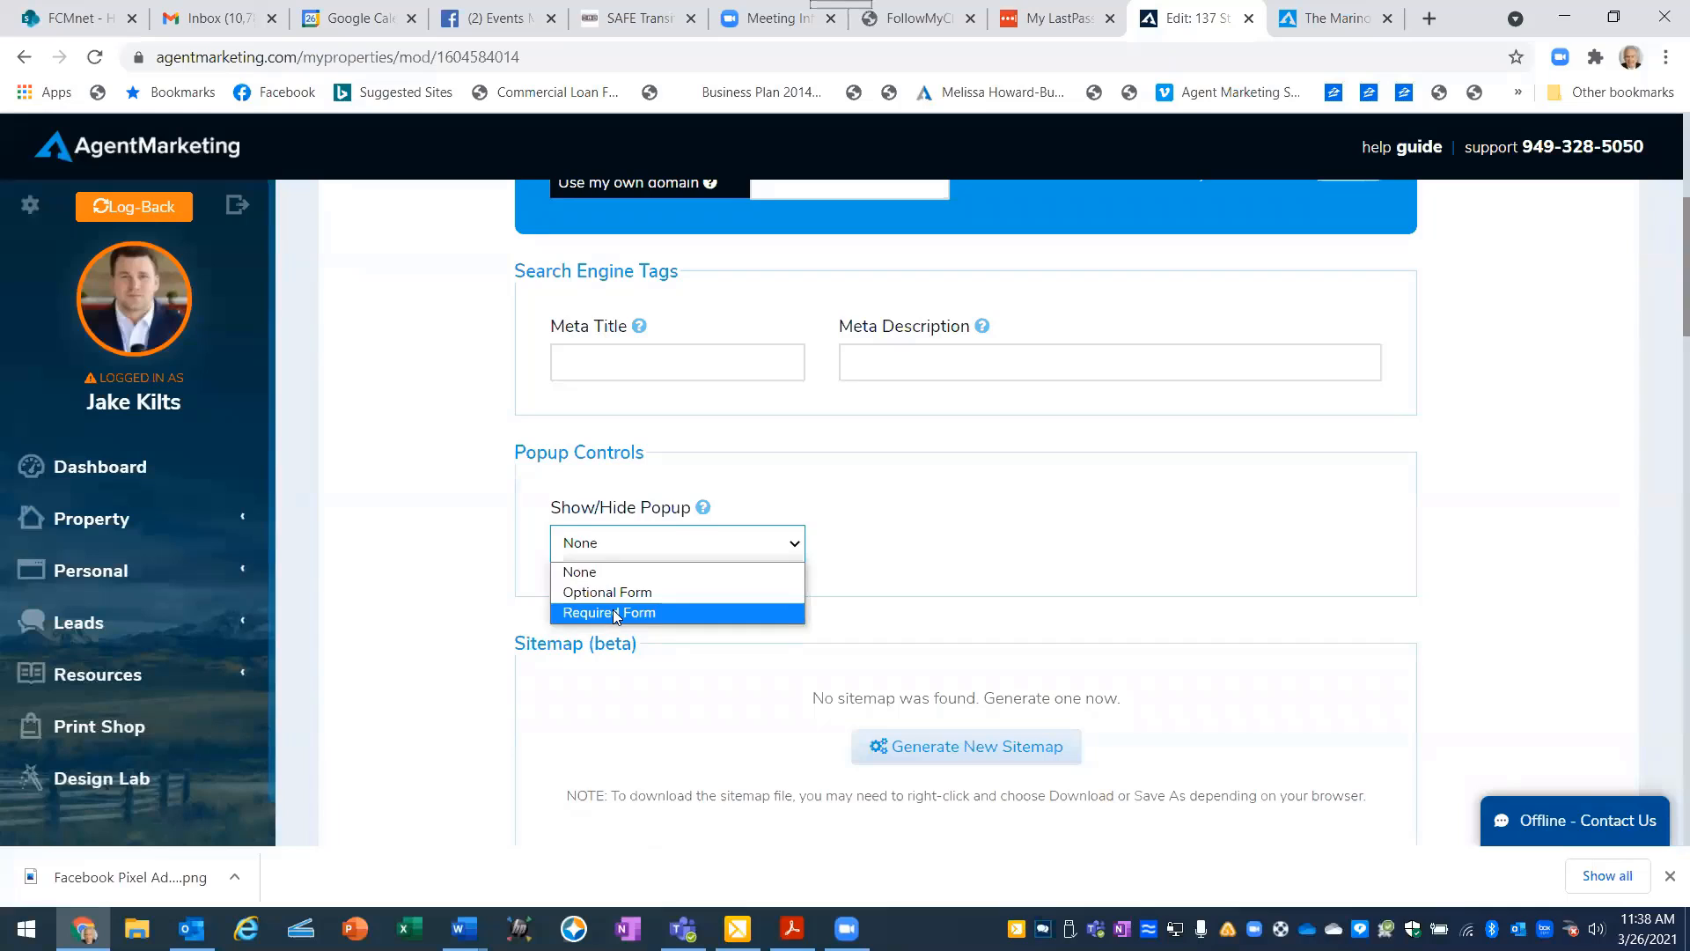
pyautogui.click(613, 614)
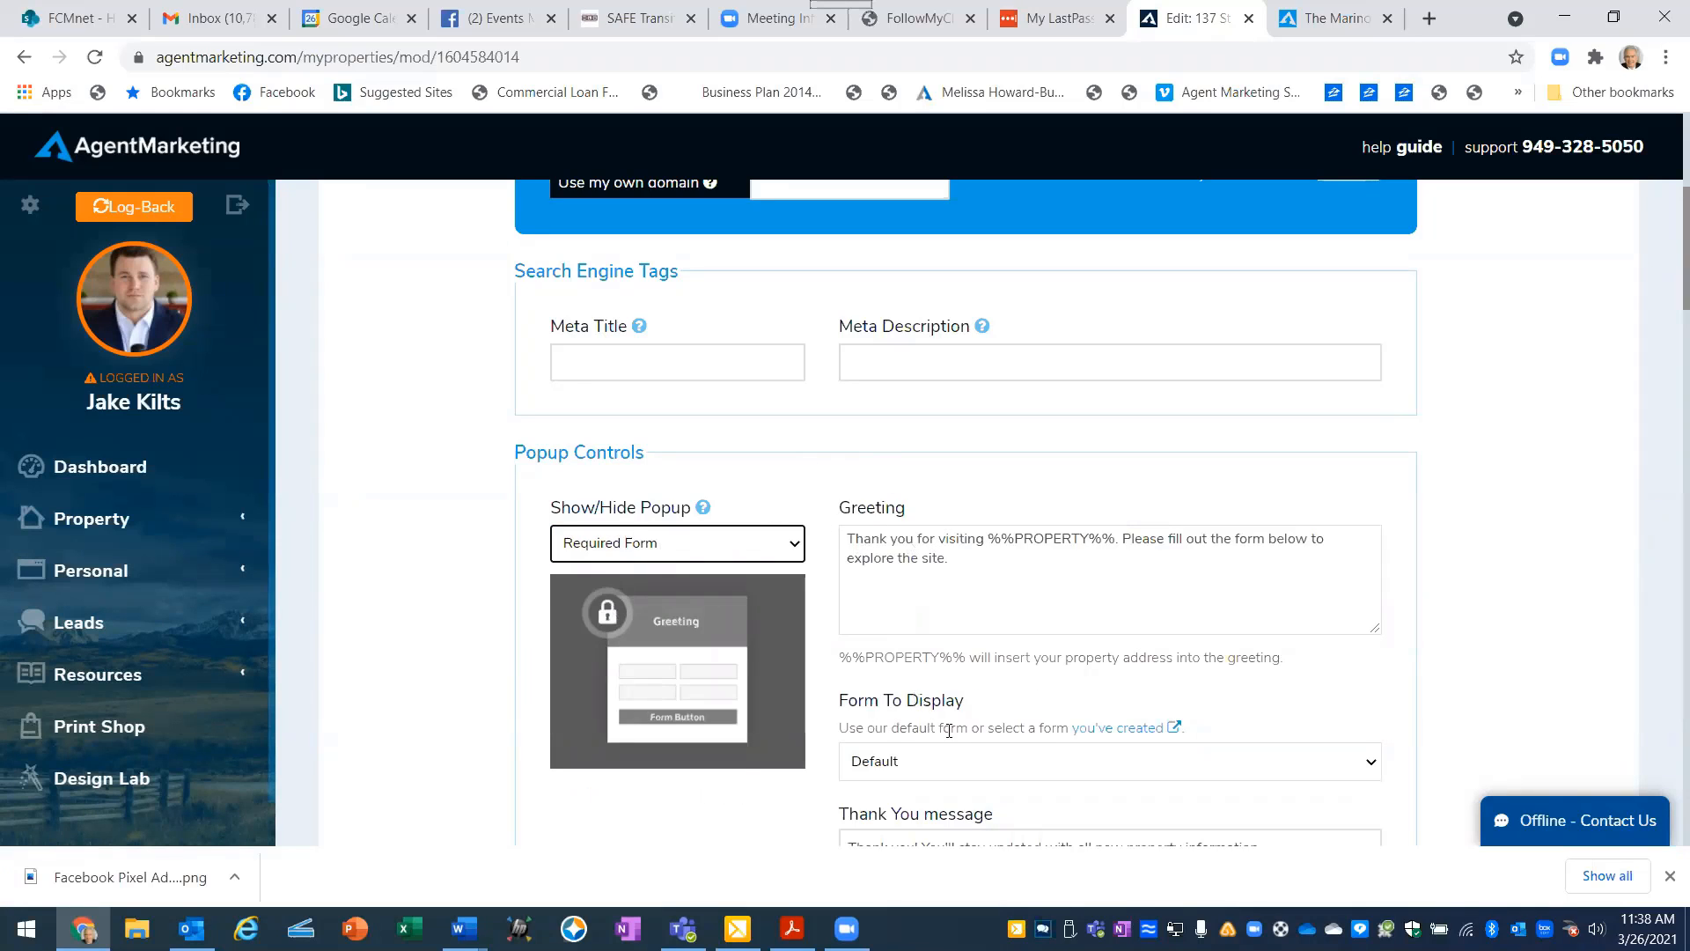
# - Review the popup settings, save the listing, and preview its website with the required lead form before closing the preview
pyautogui.scroll(-3, 1075, 813)
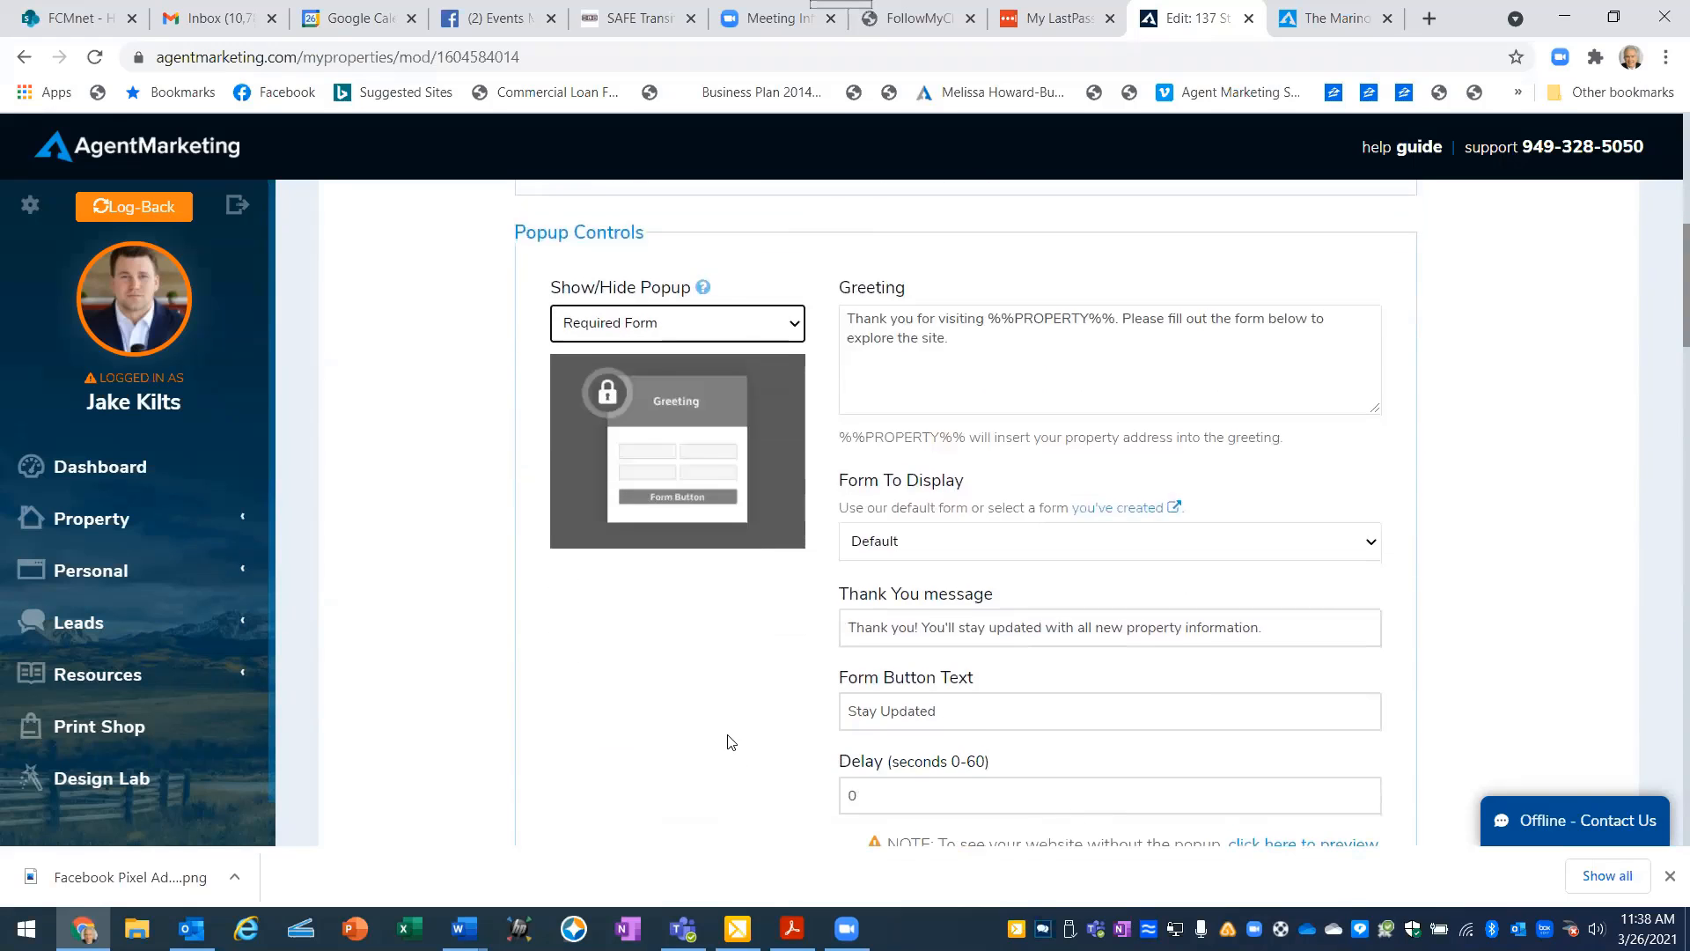
pyautogui.scroll(3, 696, 695)
pyautogui.scroll(3, 676, 595)
pyautogui.scroll(2, 676, 600)
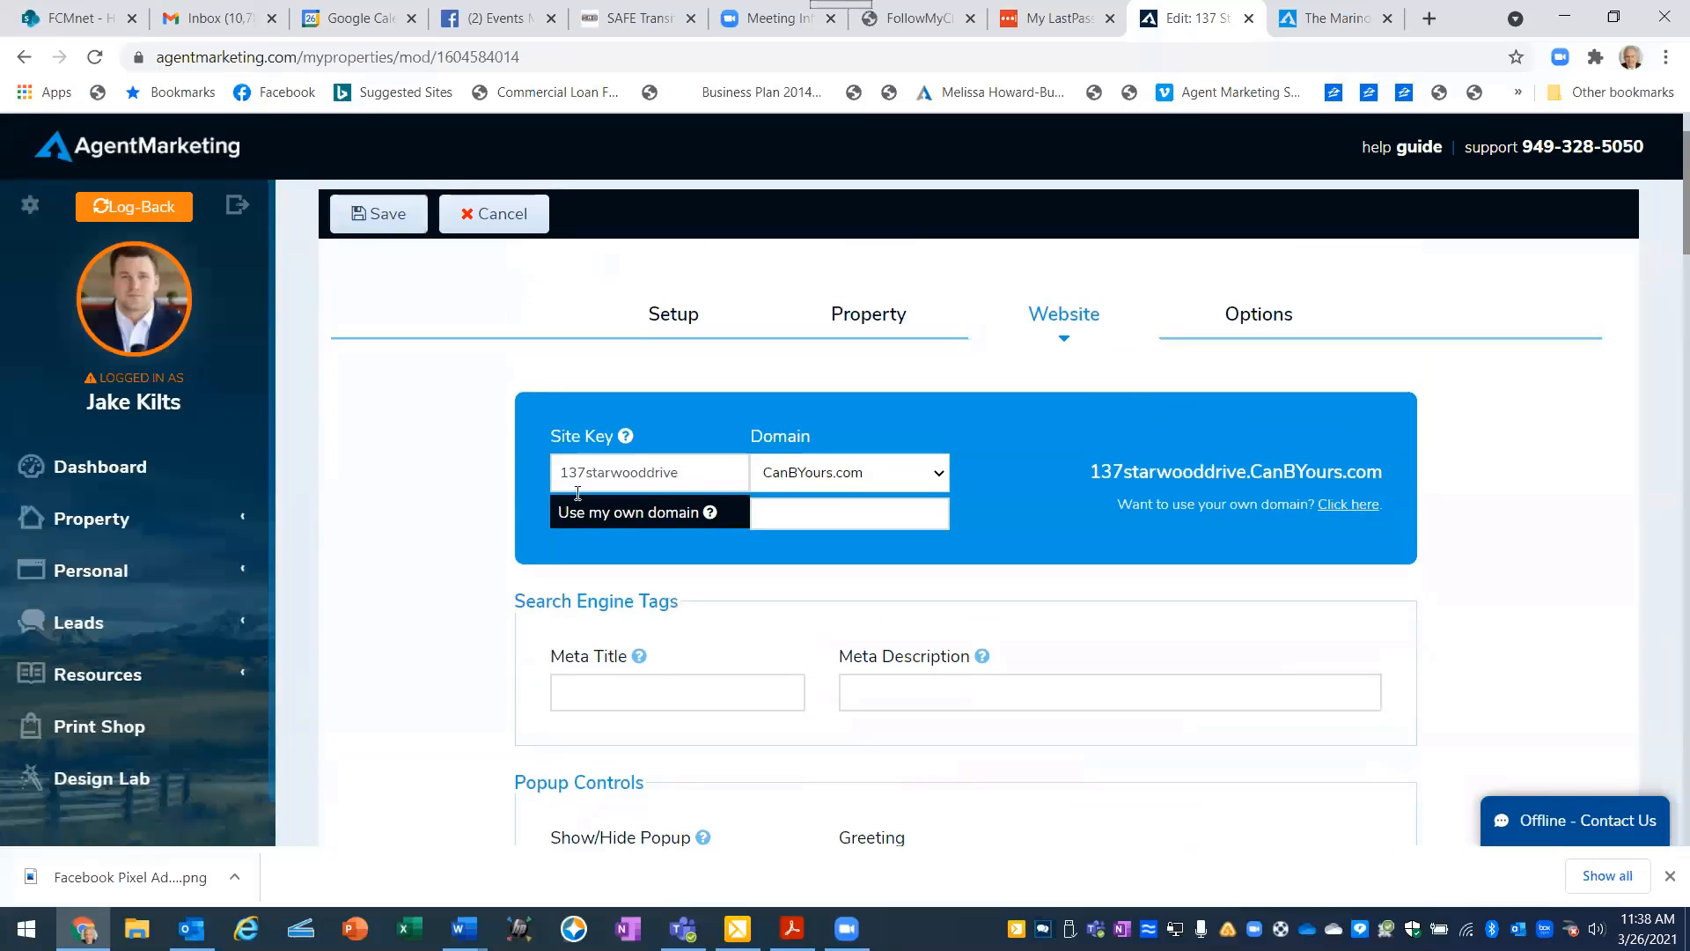
pyautogui.click(360, 217)
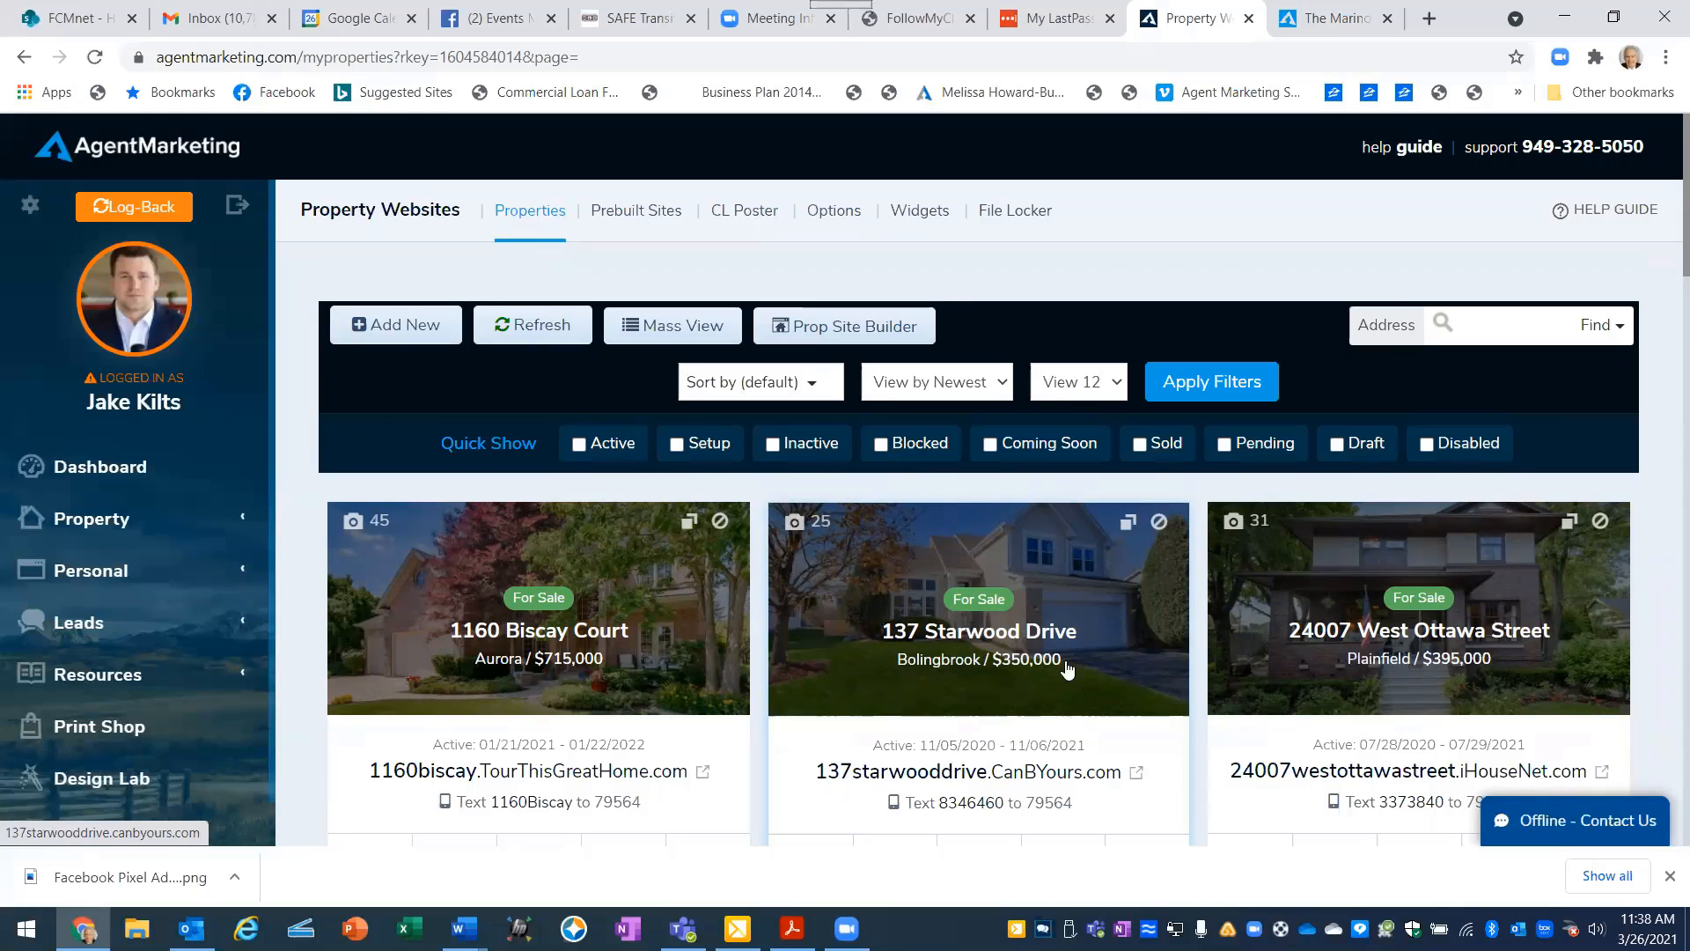
pyautogui.click(1032, 552)
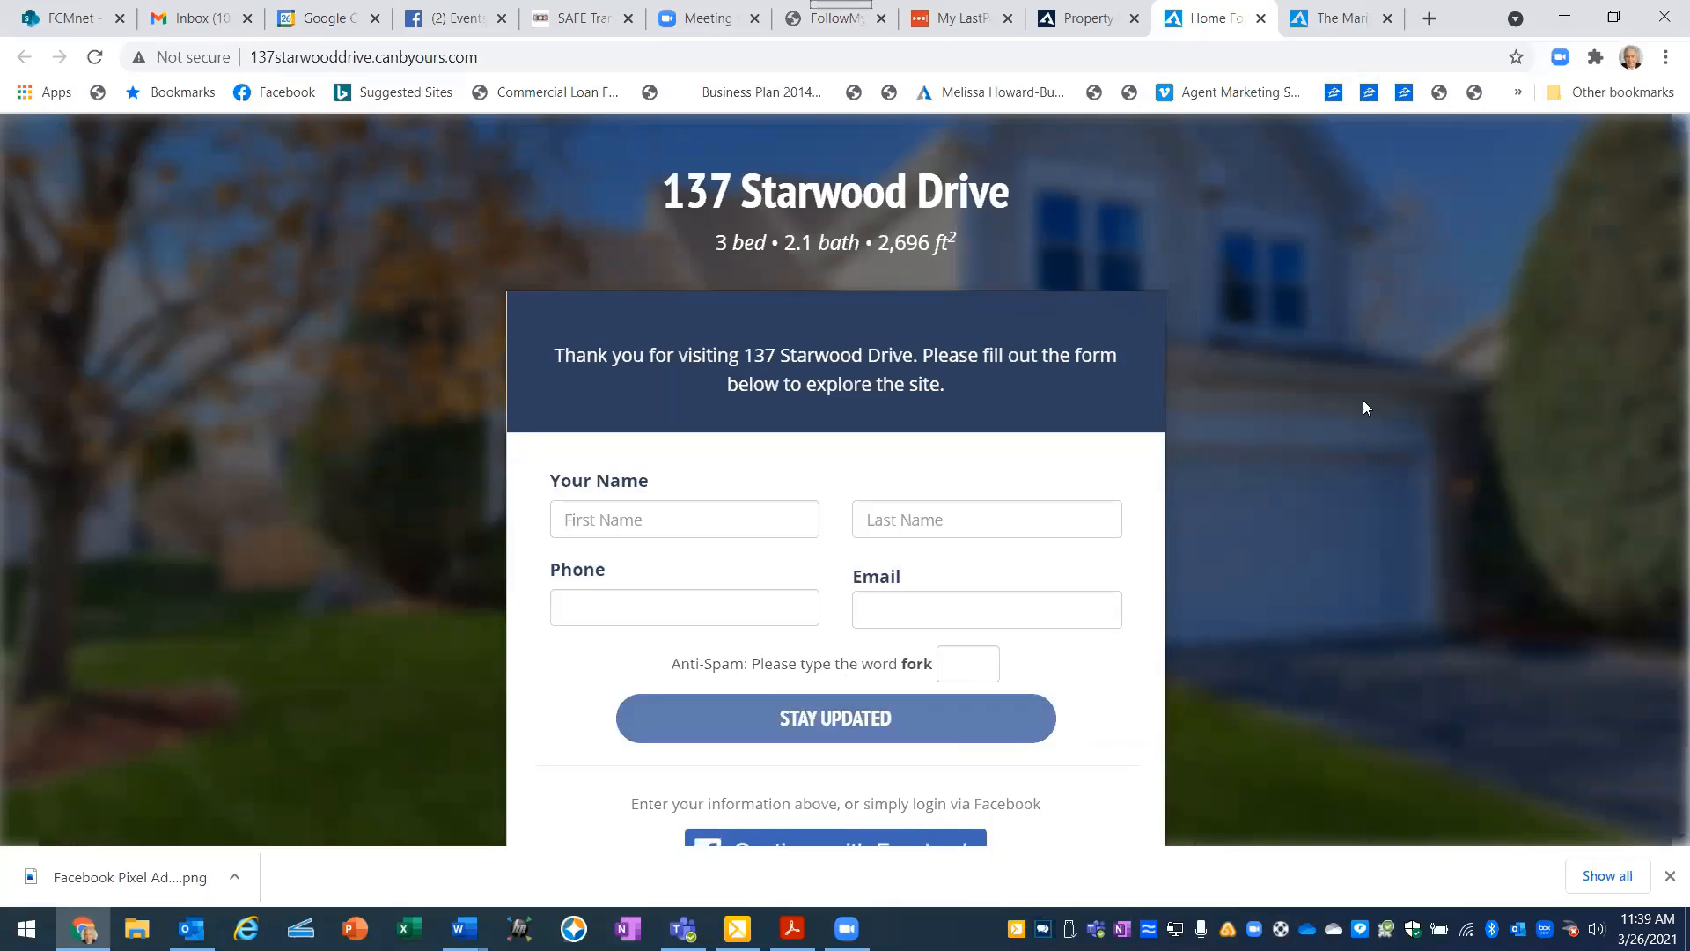
pyautogui.click(1260, 19)
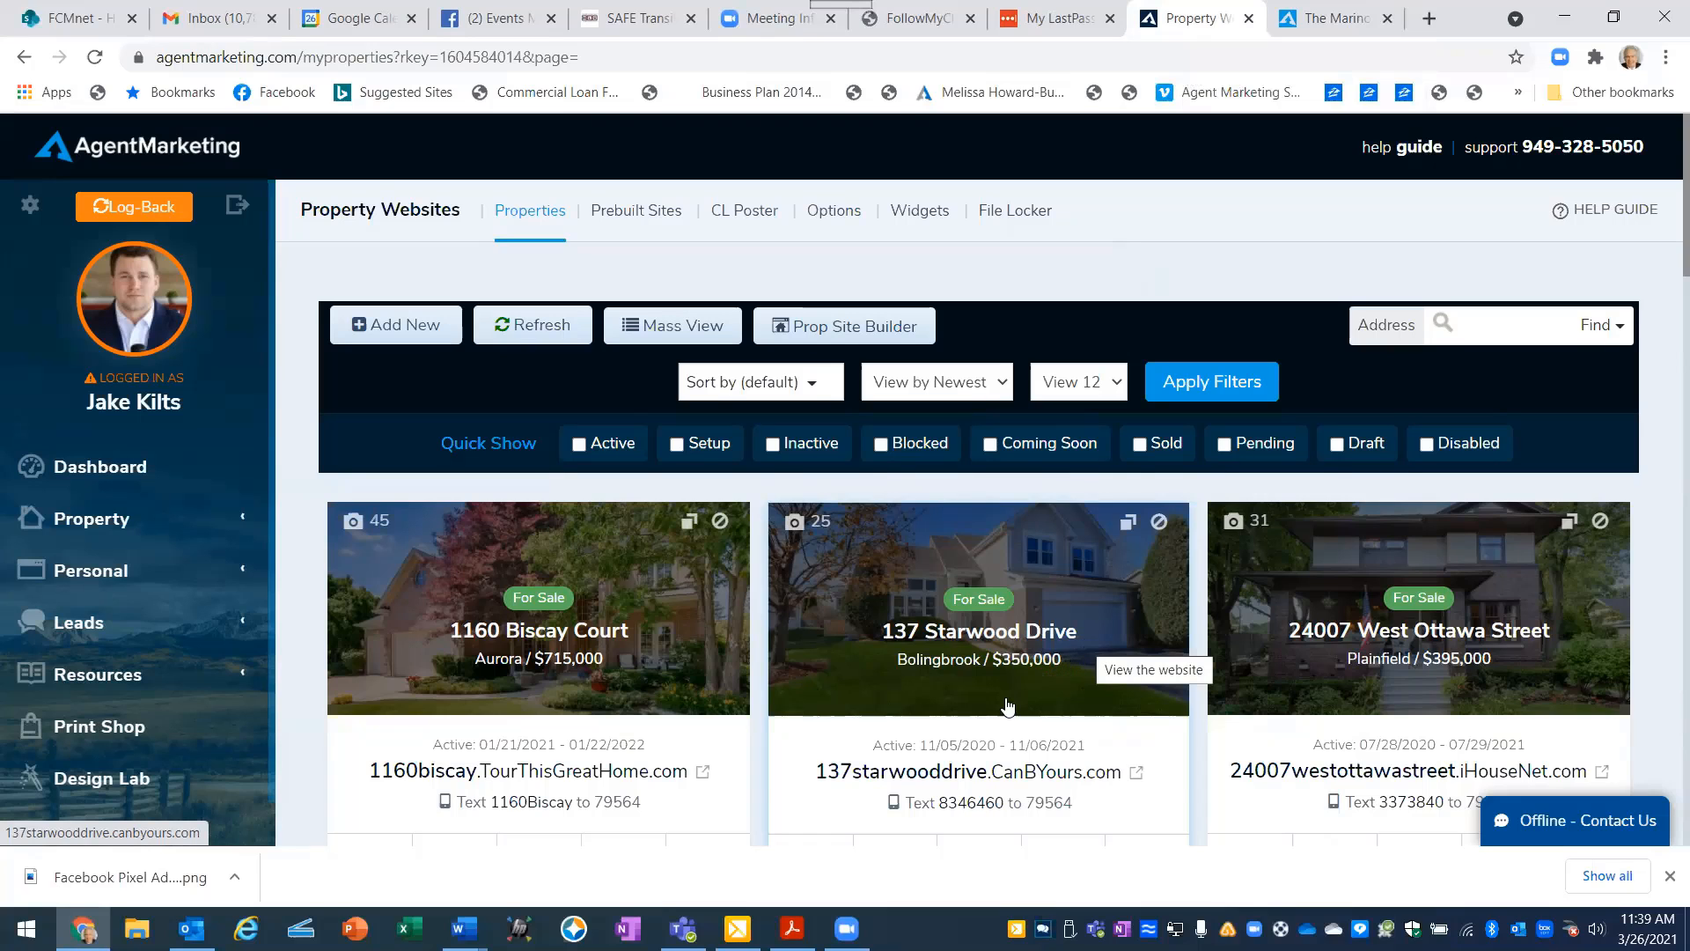
# - Open the analytics tool for the Bolingbrook listing and paste the copied Facebook pixel code as its analytics code
pyautogui.scroll(-2, 1007, 708)
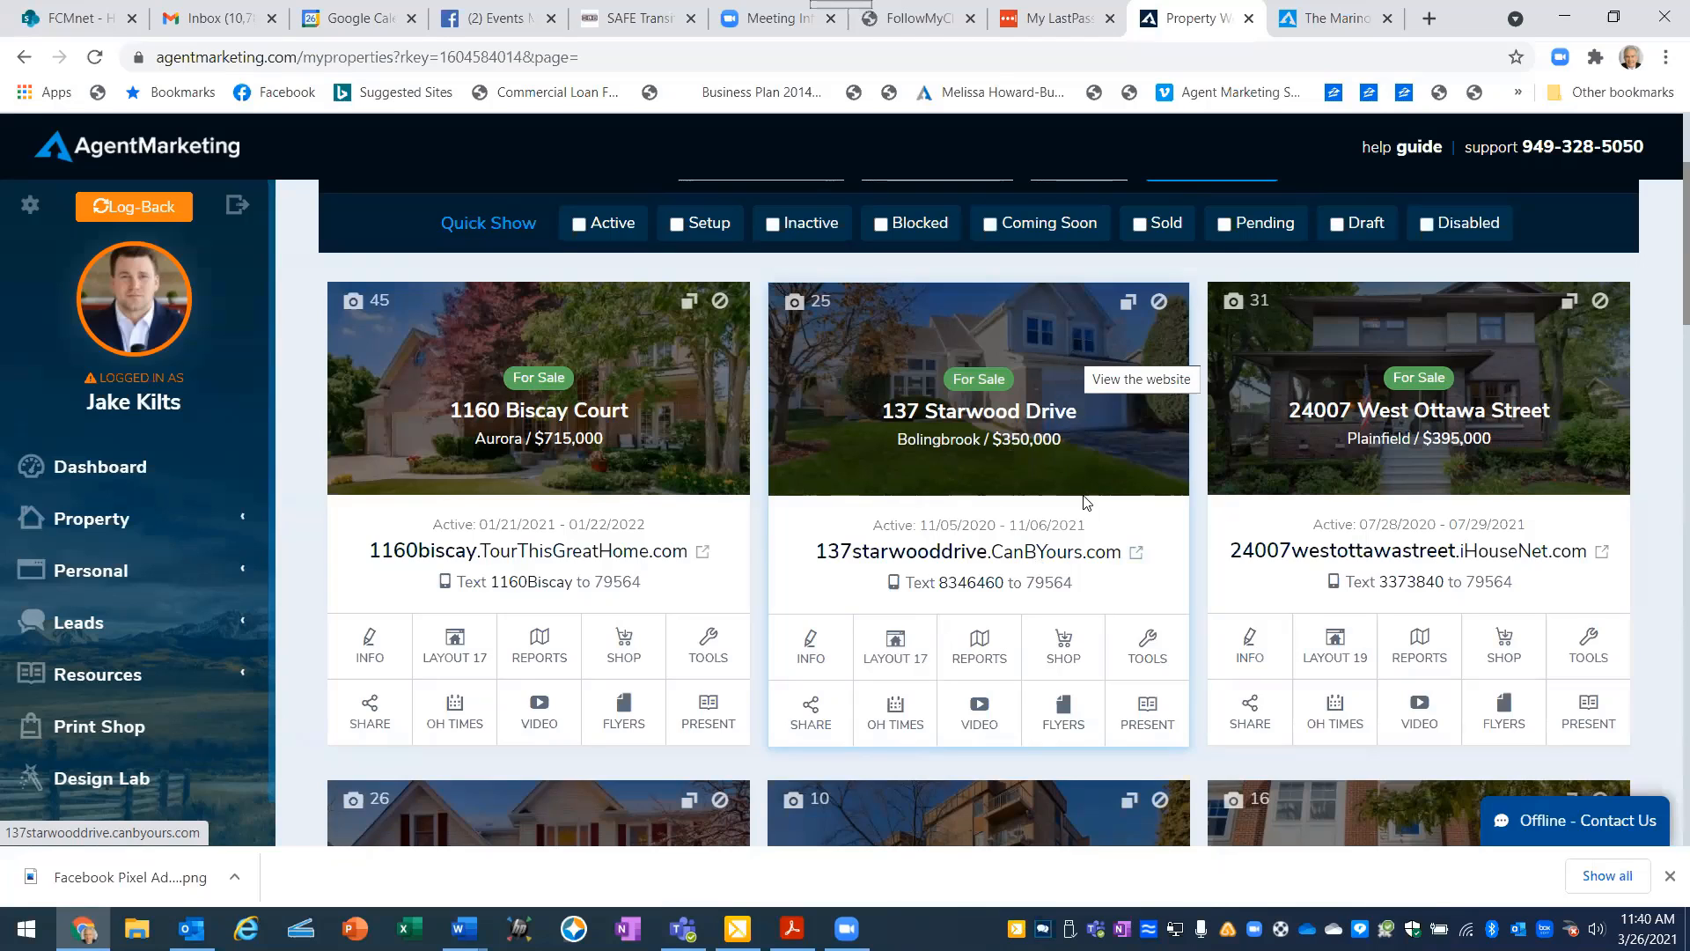
pyautogui.click(1149, 659)
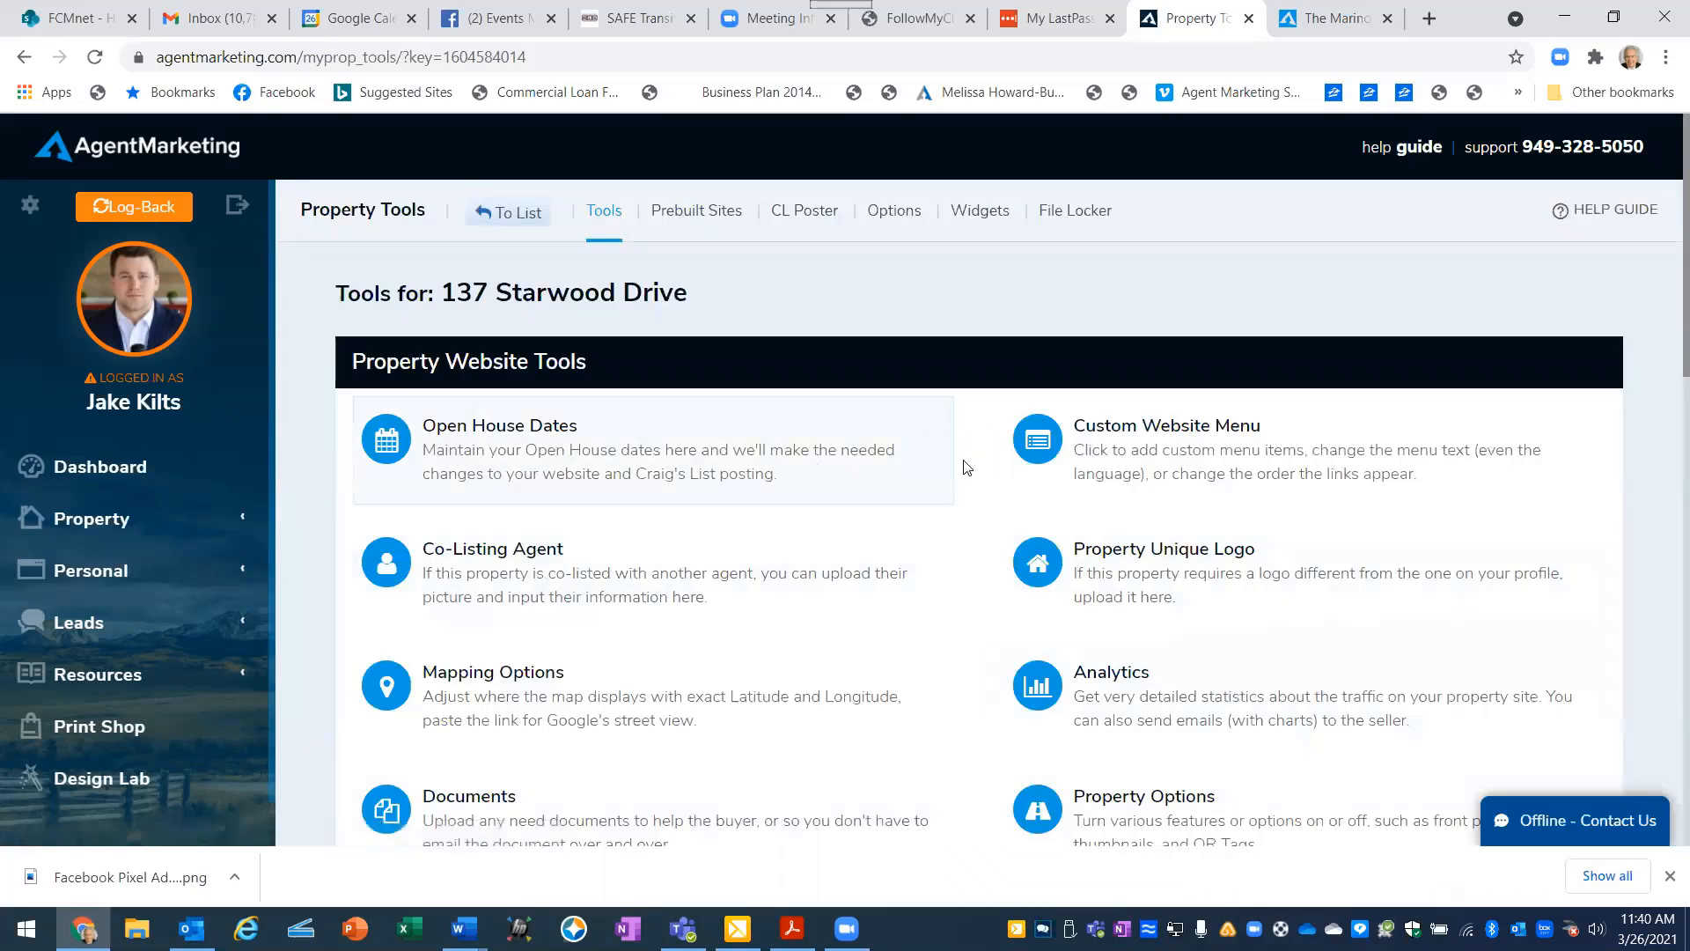
pyautogui.click(1096, 676)
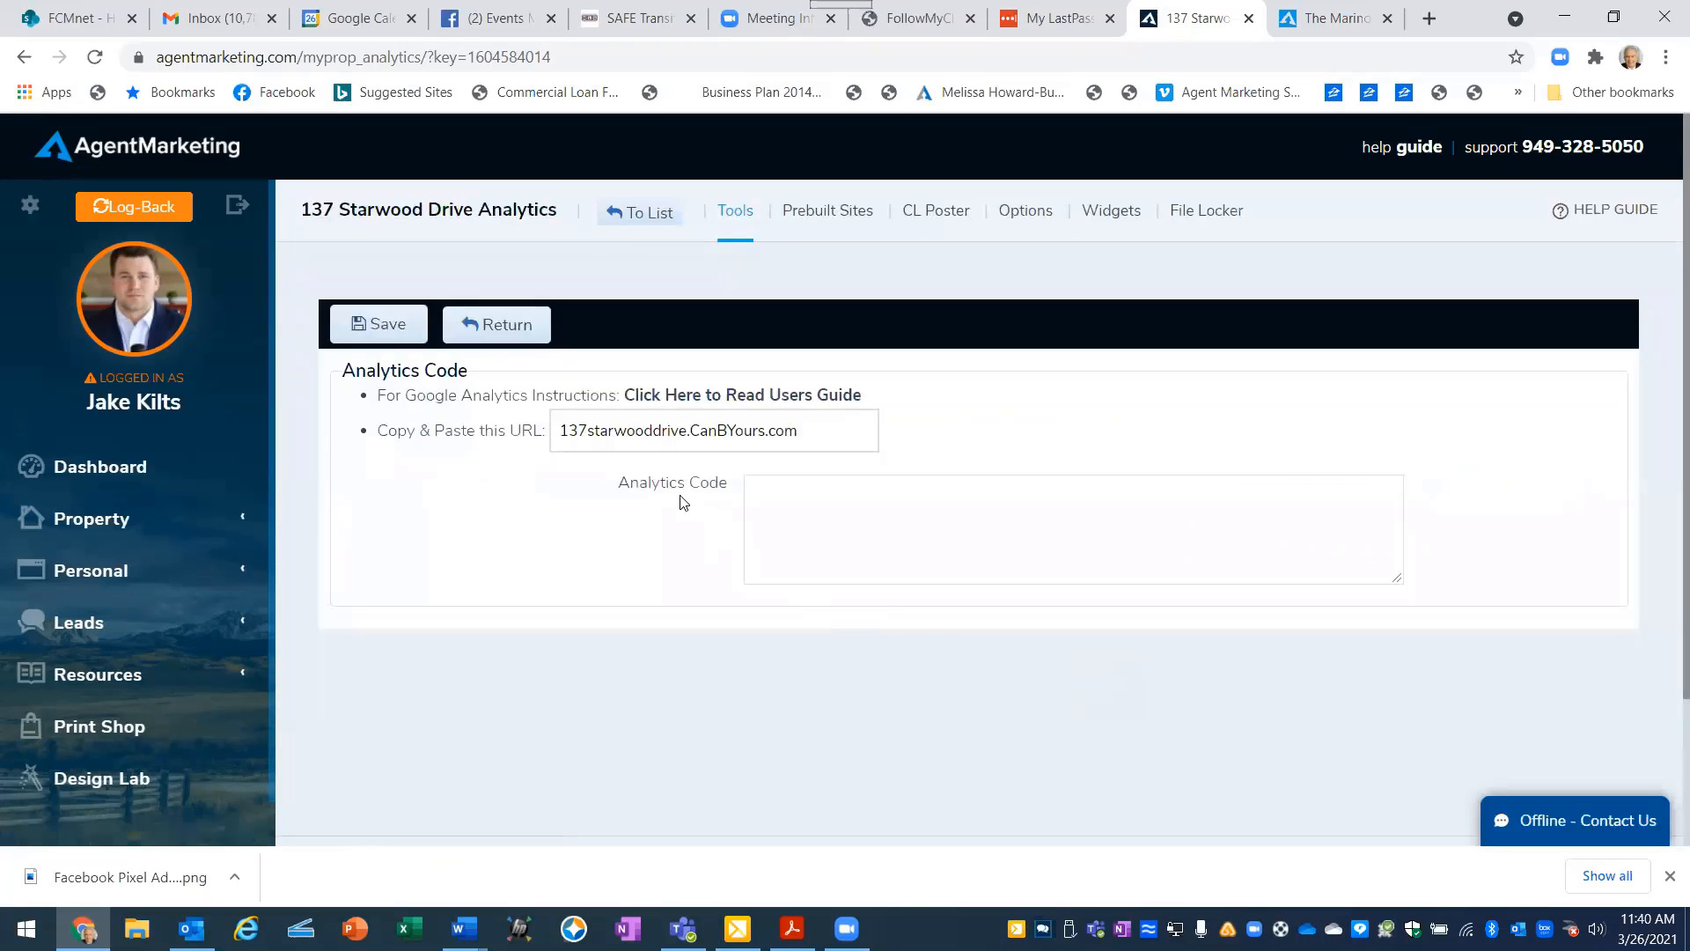
pyautogui.click(761, 489)
pyautogui.rightClick(760, 490)
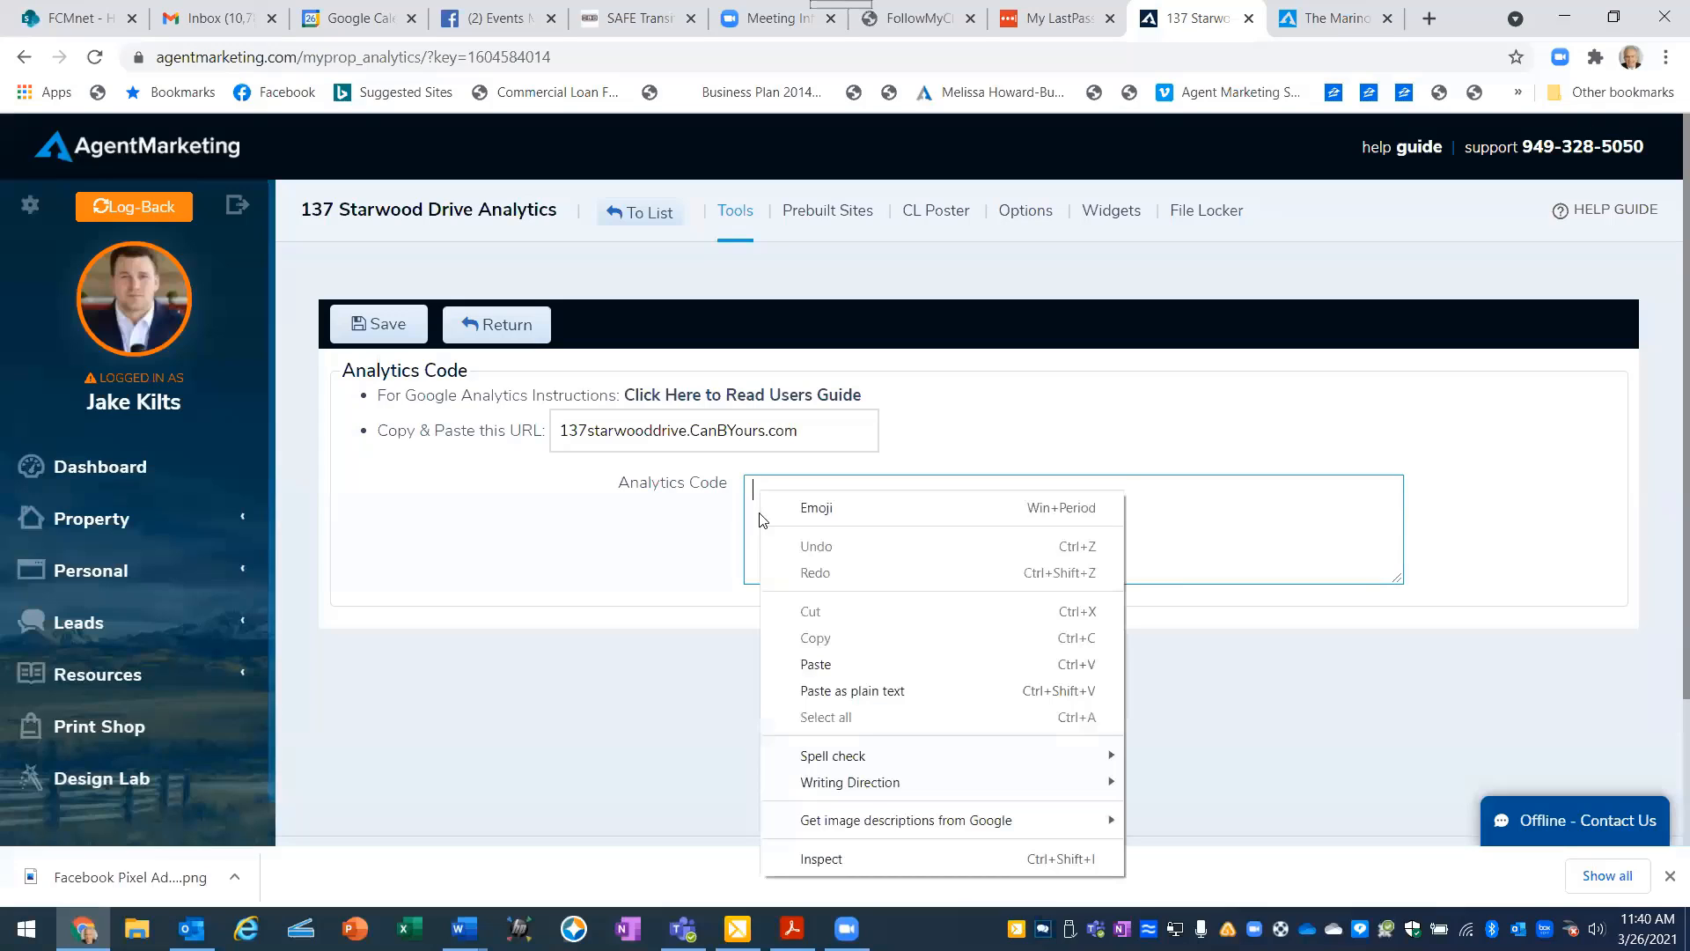
pyautogui.click(816, 665)
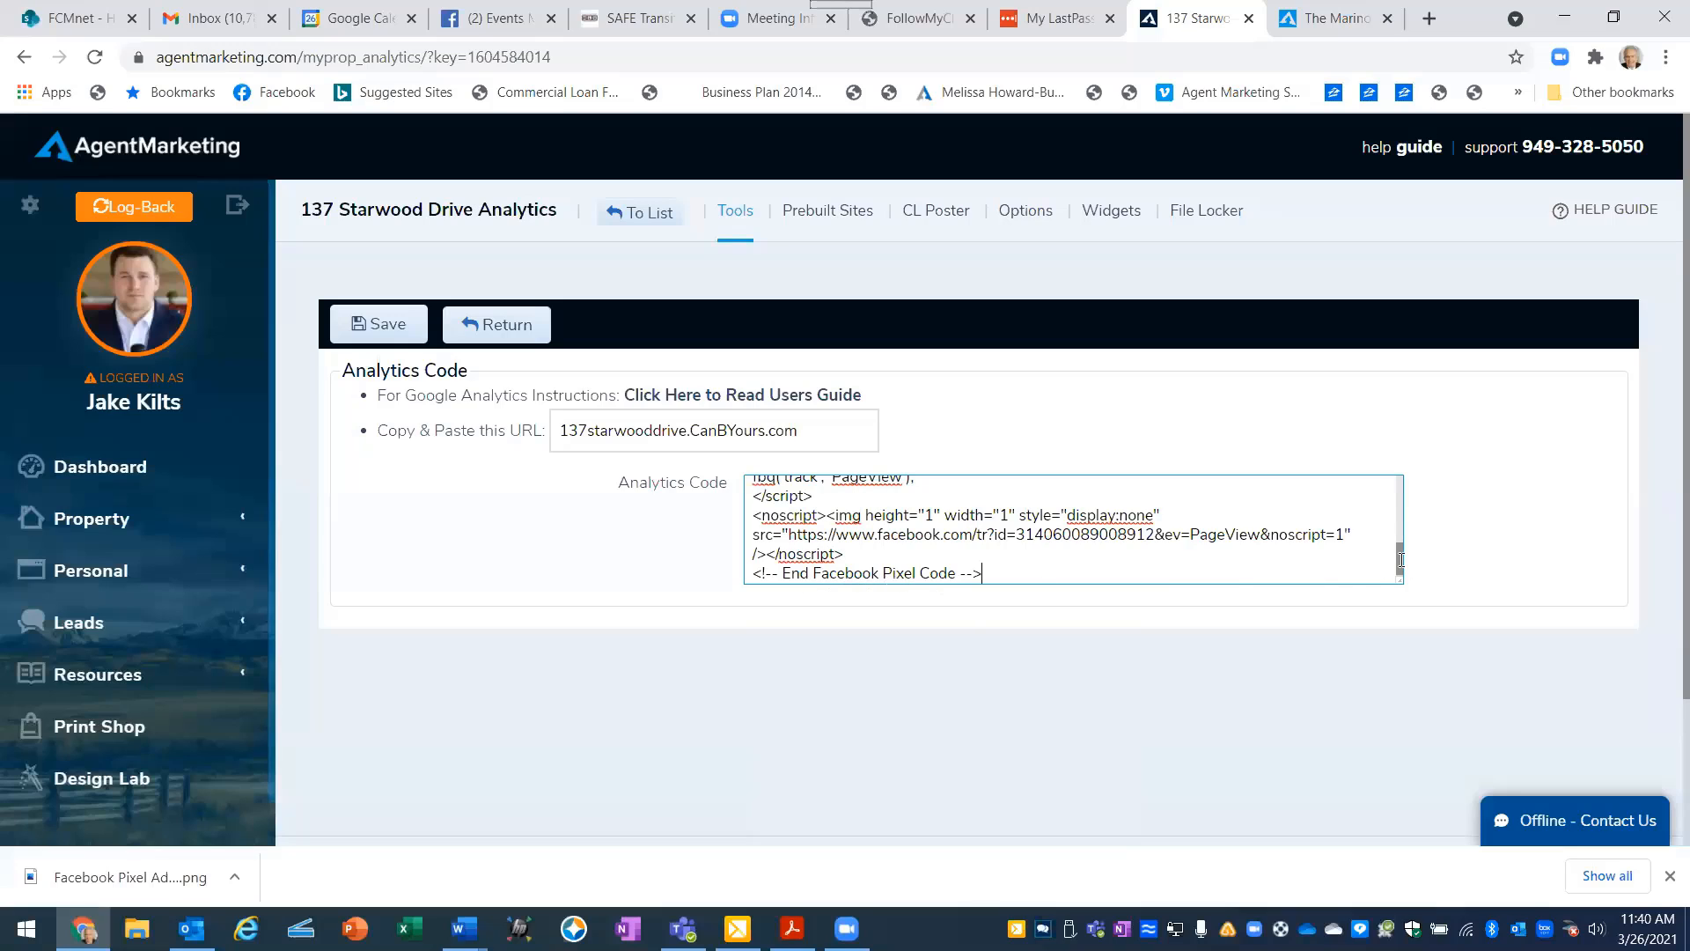
# - Check the pasted pixel code from beginning to end and save the listing's analytics code
pyautogui.moveTo(1401, 560); pyautogui.dragTo(1399, 481)
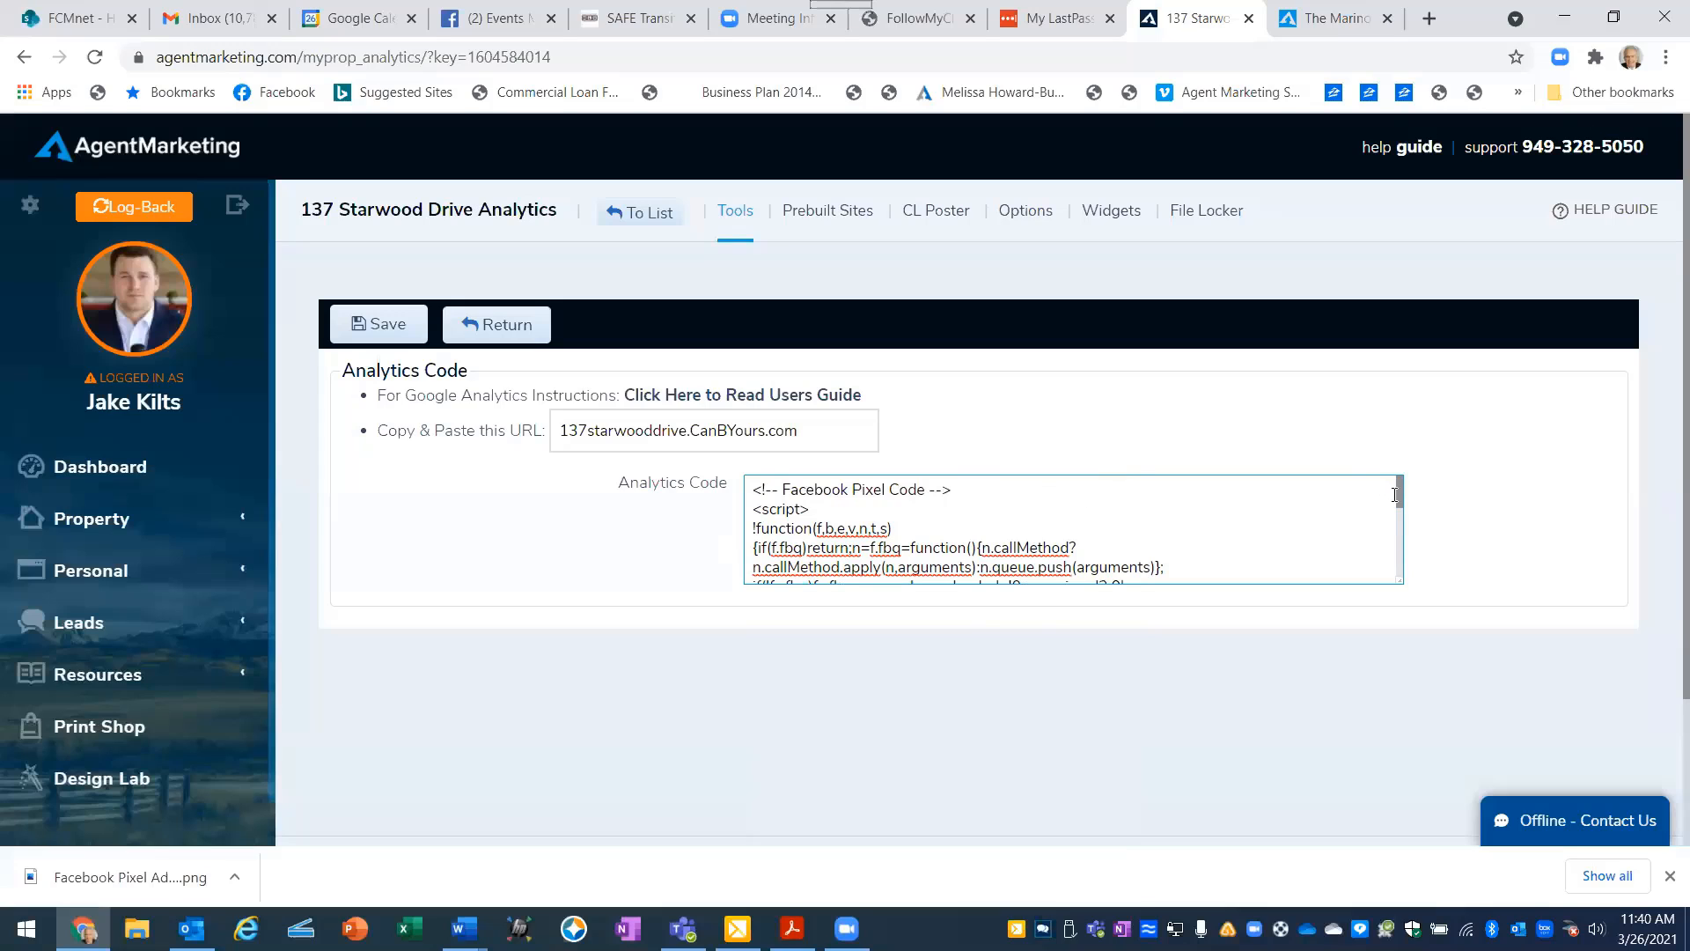
pyautogui.moveTo(1400, 491); pyautogui.dragTo(1396, 577)
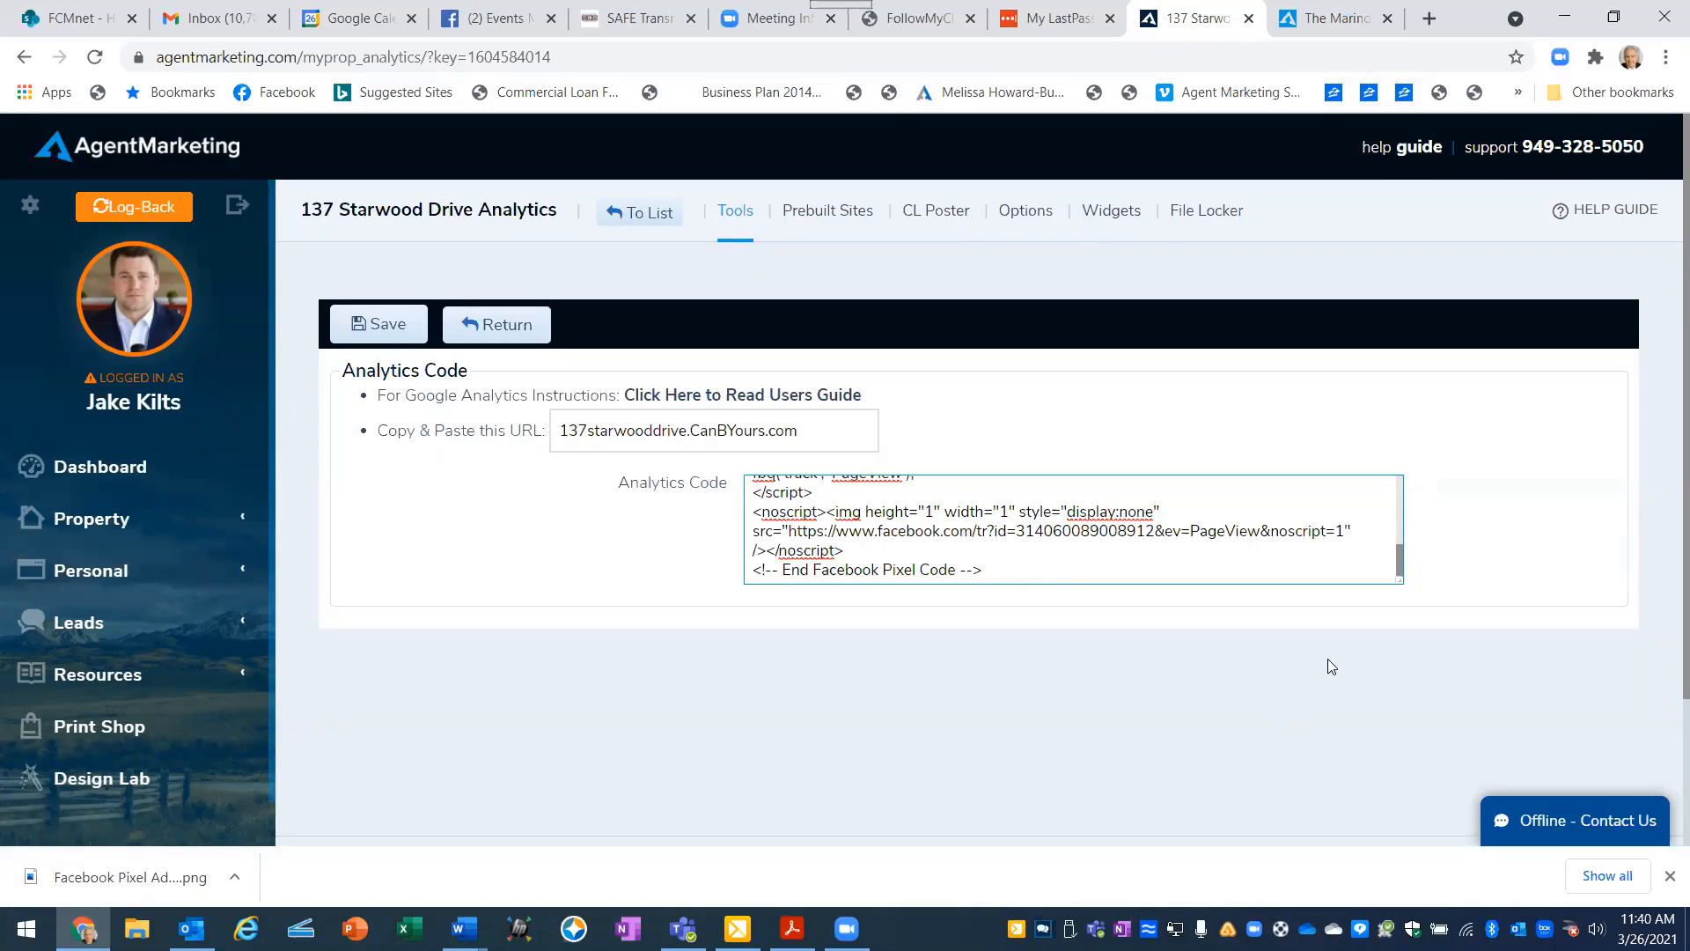
pyautogui.click(370, 317)
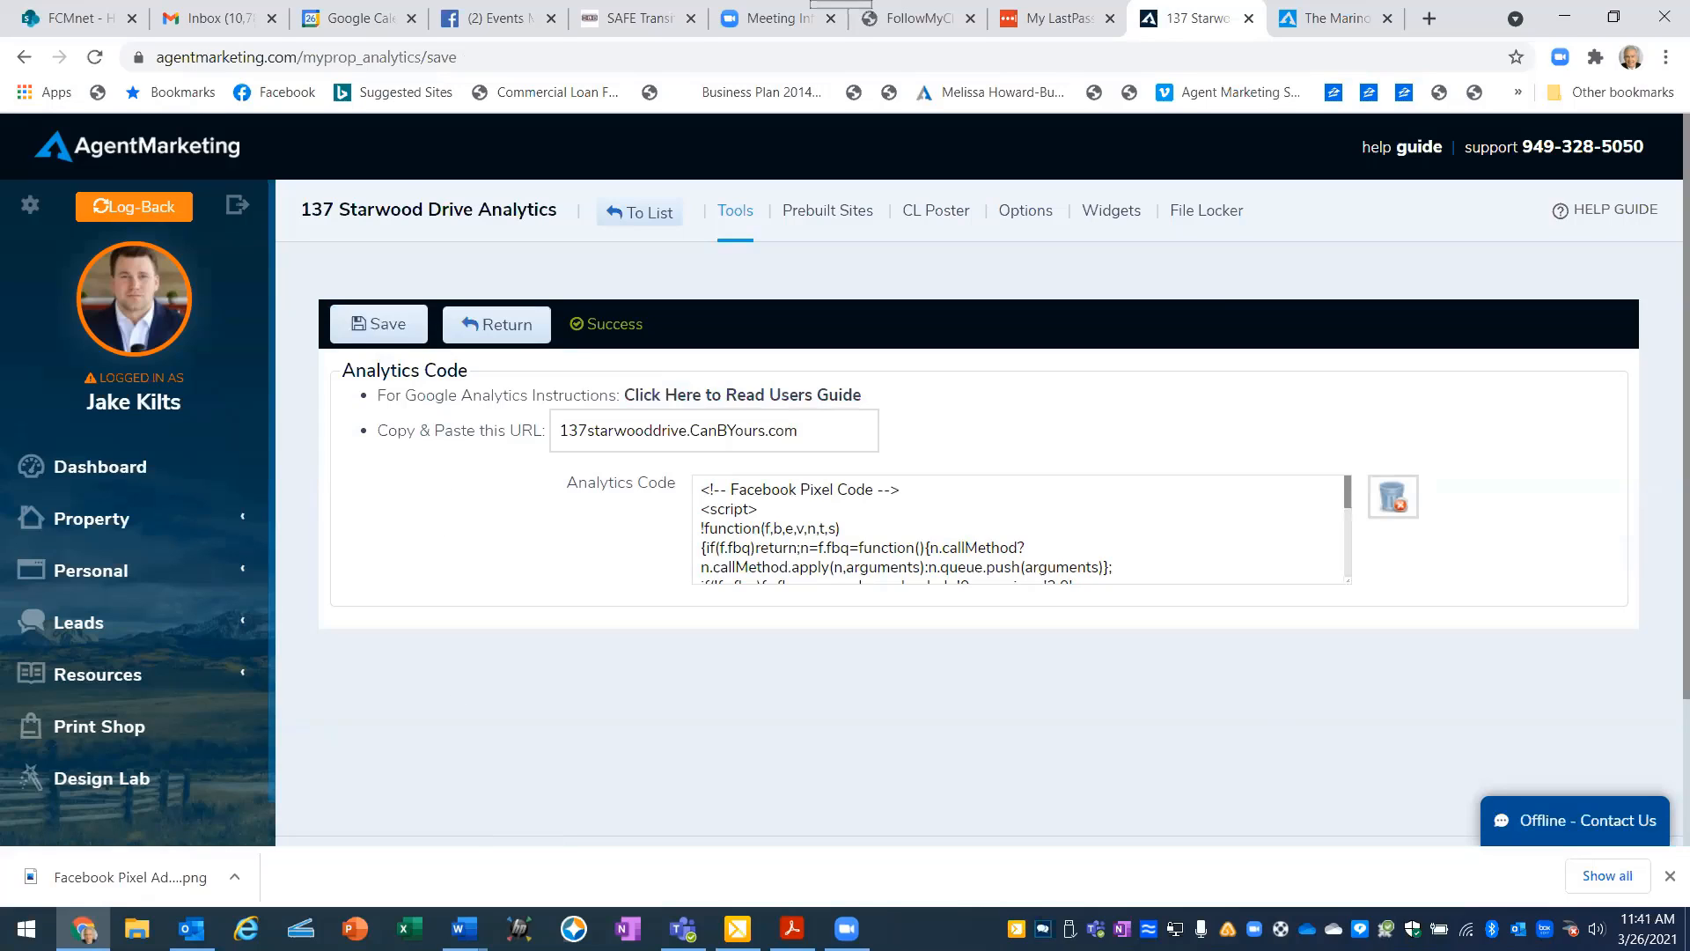
# - Return to Facebook Events Manager, continue the pixel setup through Automatic Advanced Matching to the Add Event Code stage, and close the setup dialog
pyautogui.moveTo(464, 929)
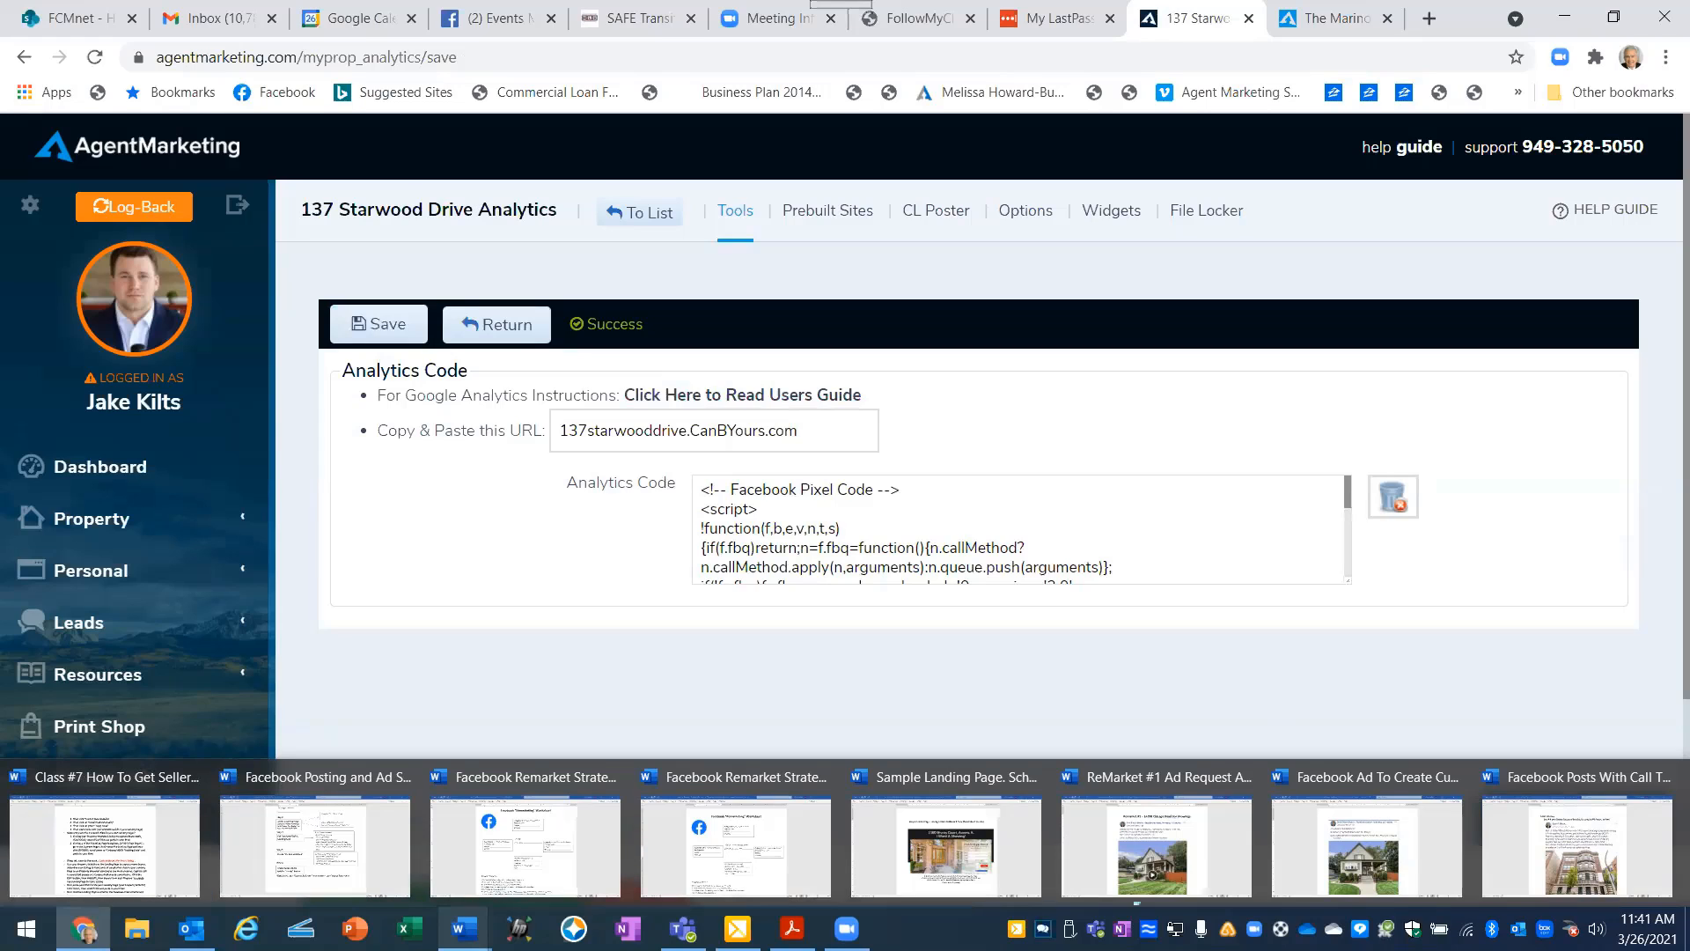
pyautogui.moveTo(84, 929)
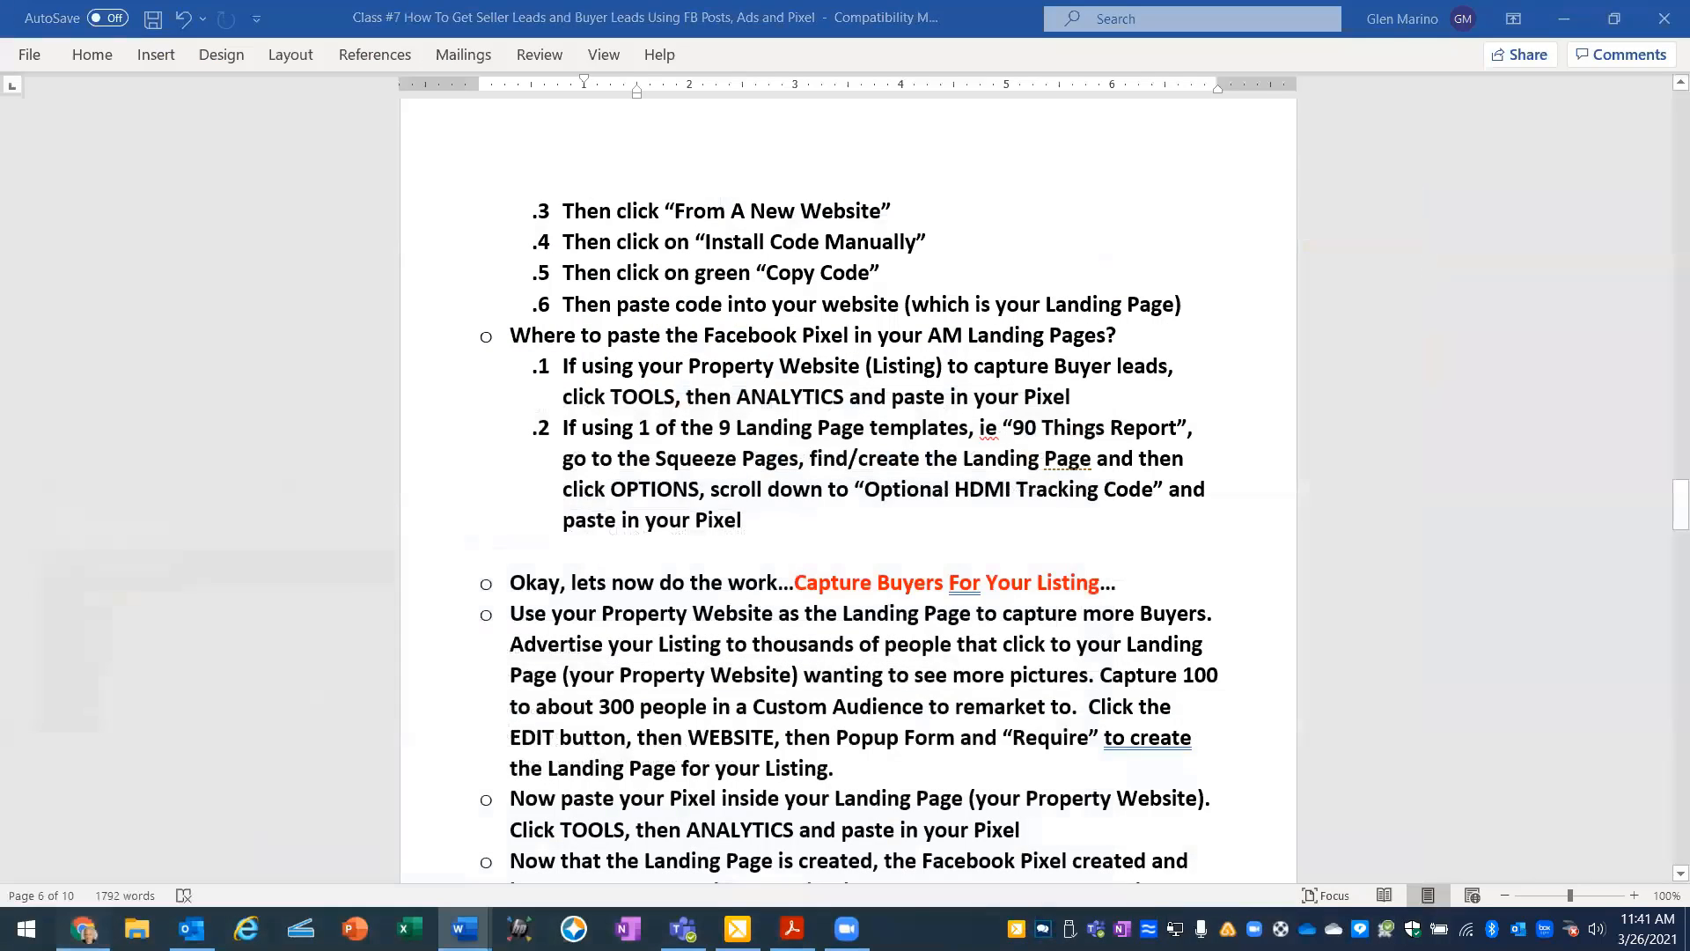
pyautogui.click(84, 928)
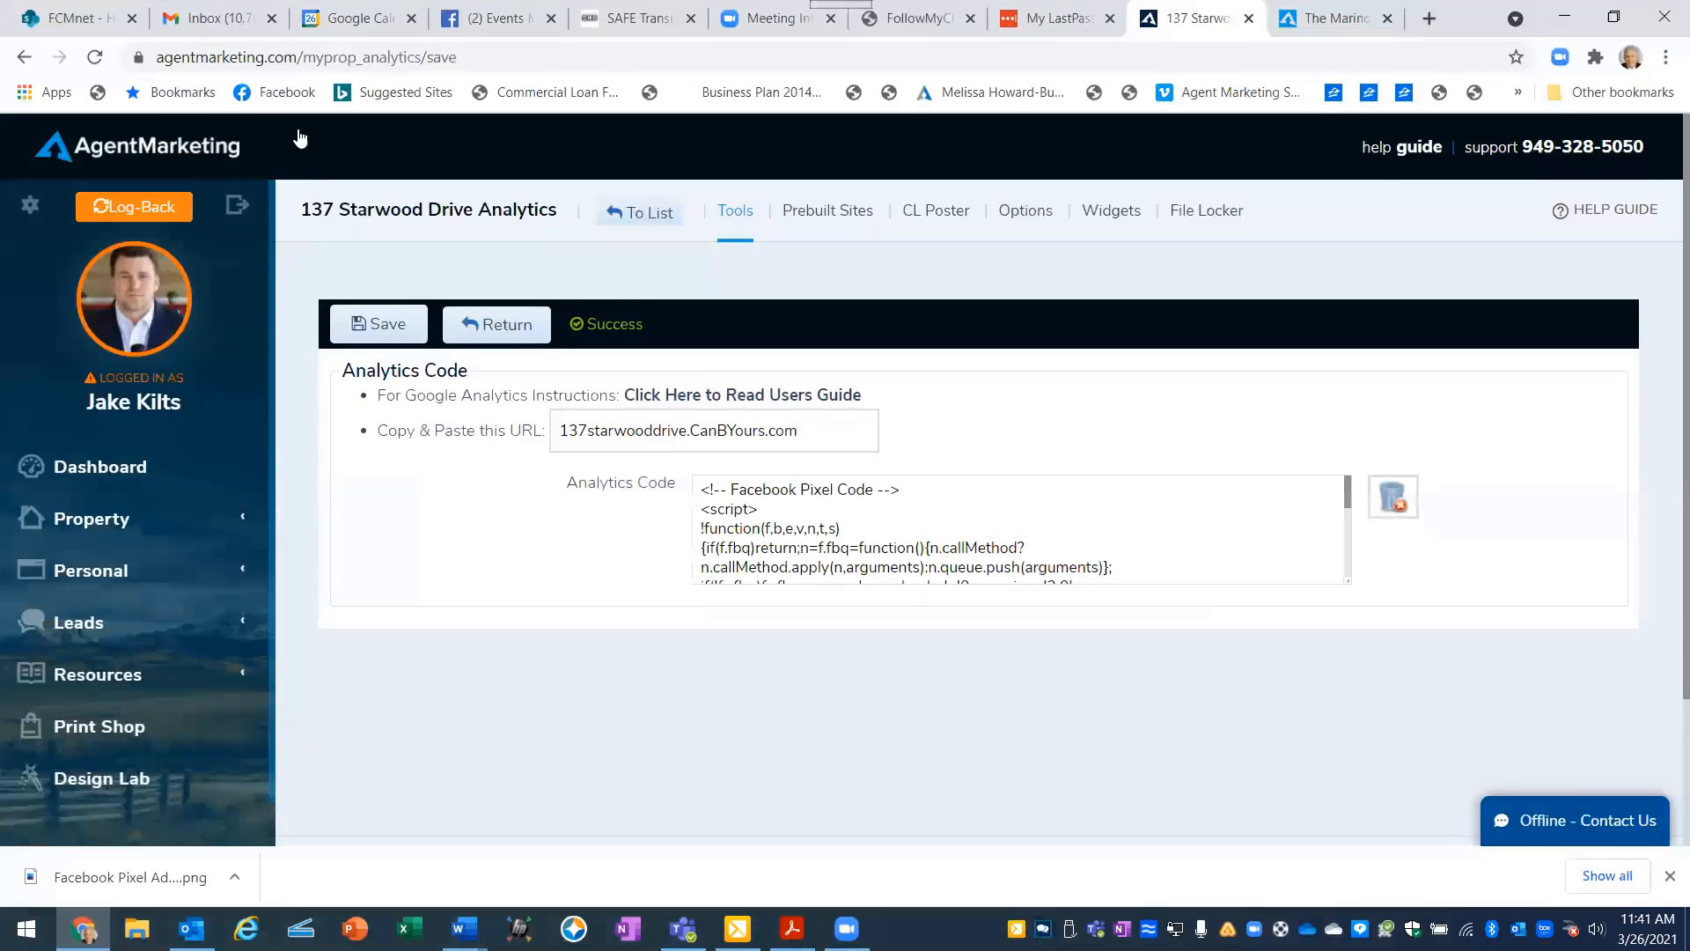
pyautogui.click(489, 25)
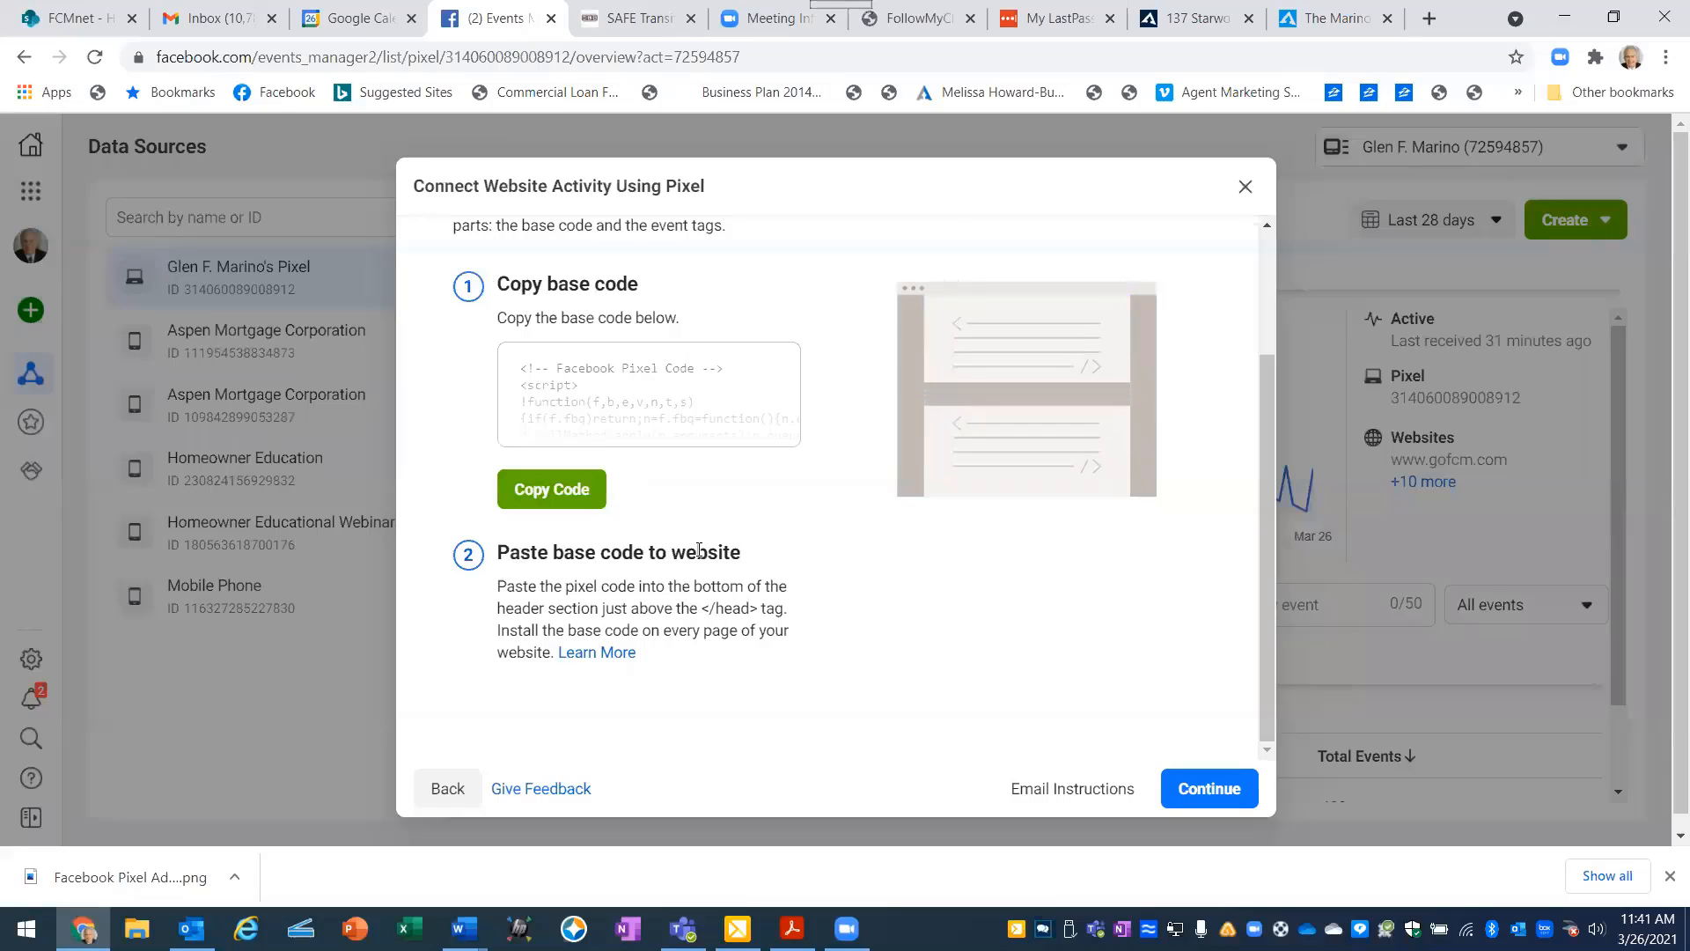
pyautogui.click(1217, 789)
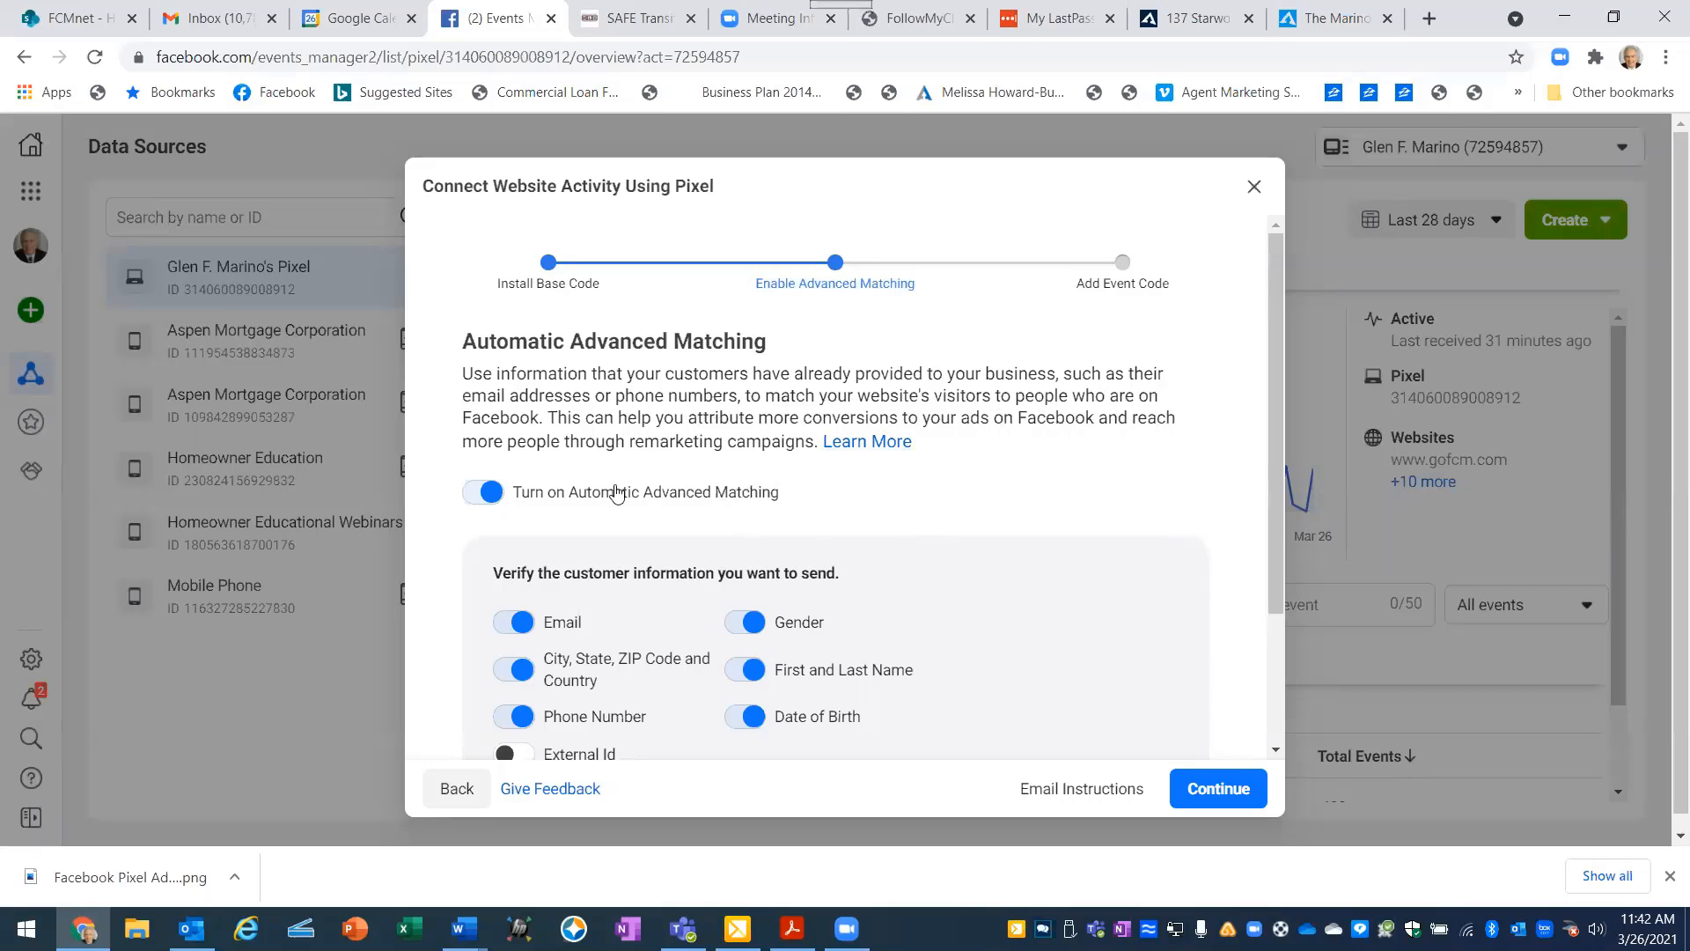
pyautogui.click(1213, 798)
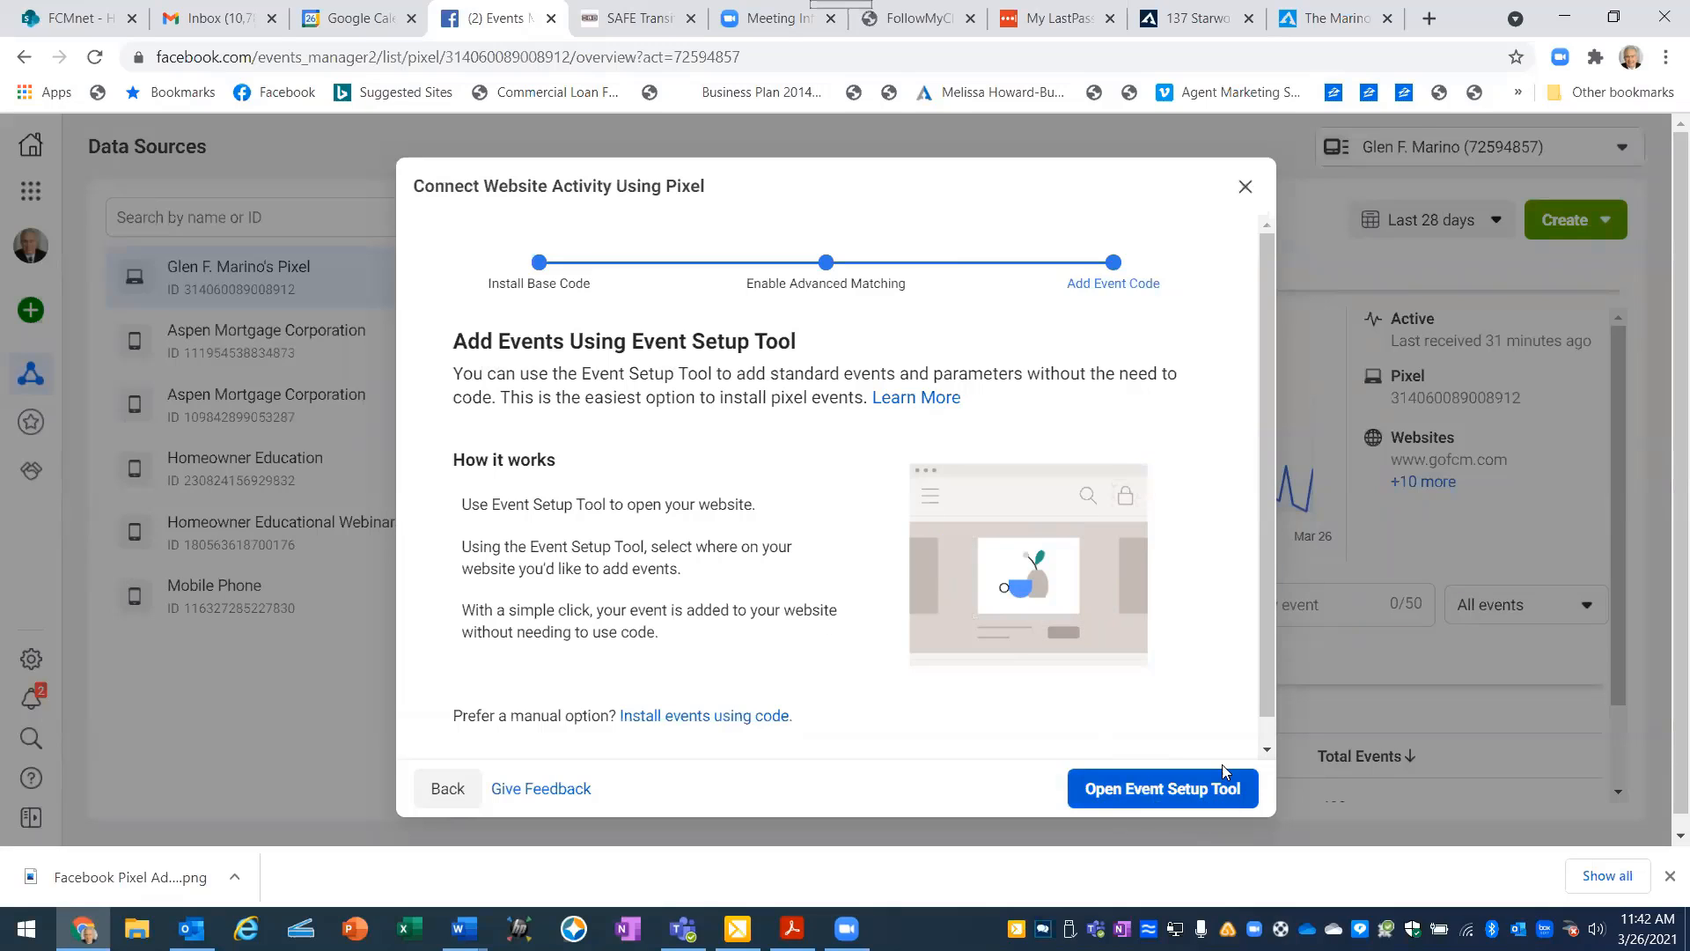
pyautogui.click(1248, 189)
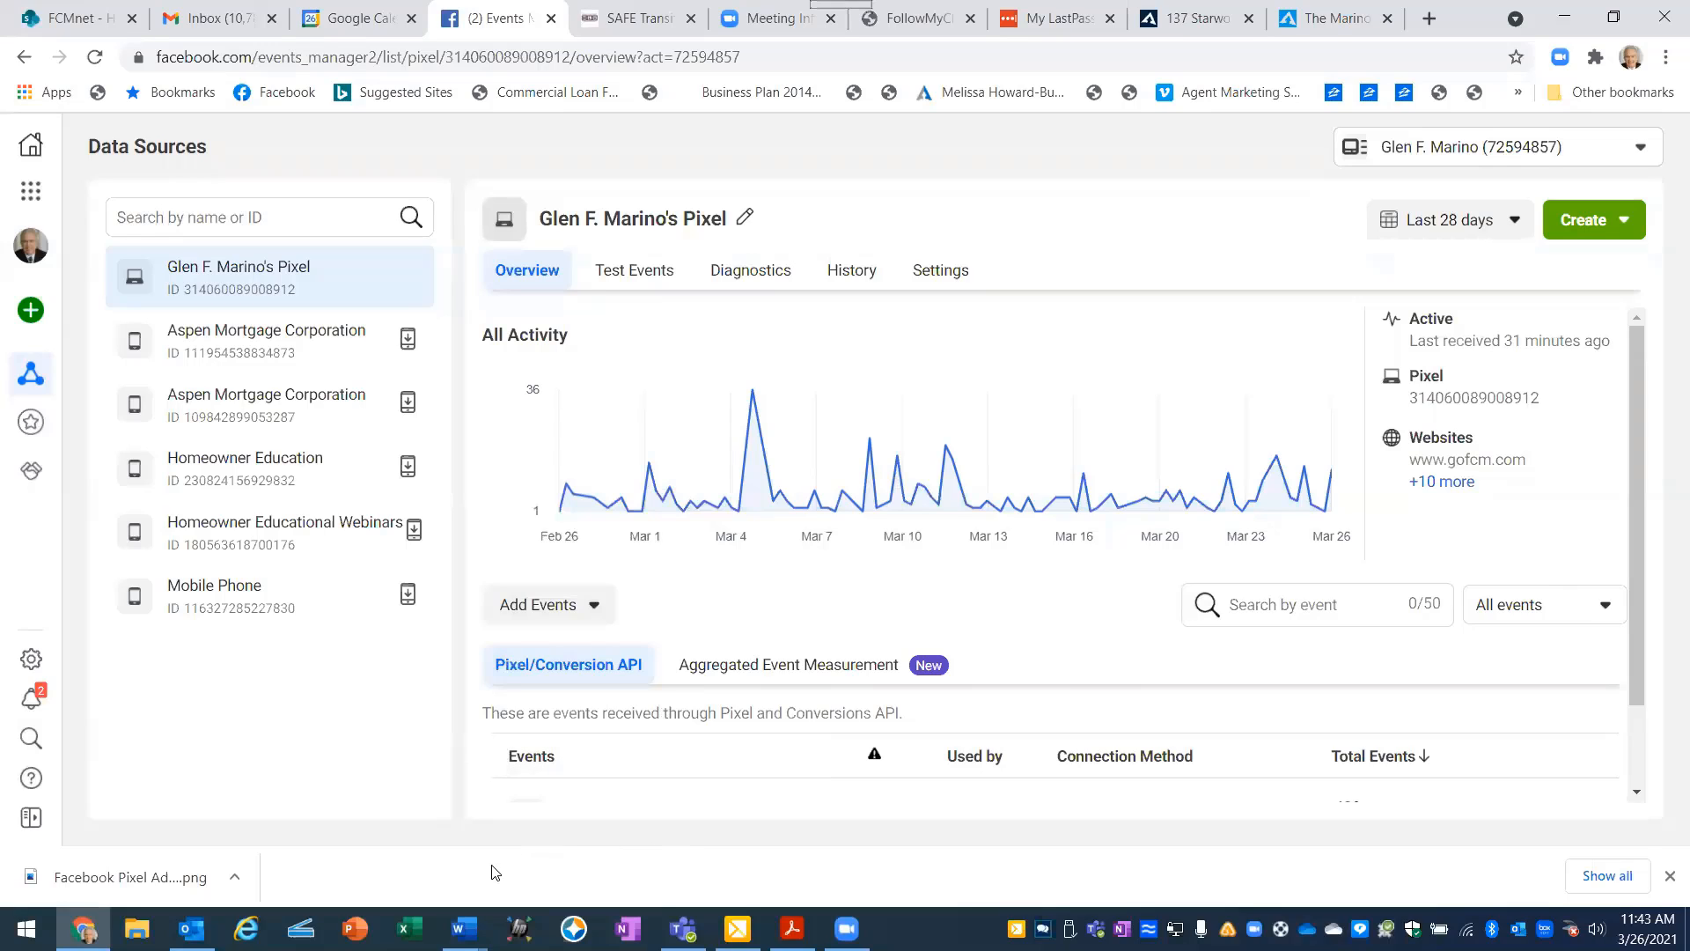
# - Reread the landing page pixel instructions in the Class #7 document in Word and switch back to the listing's AgentMarketing analytics page in Chrome
pyautogui.click(464, 928)
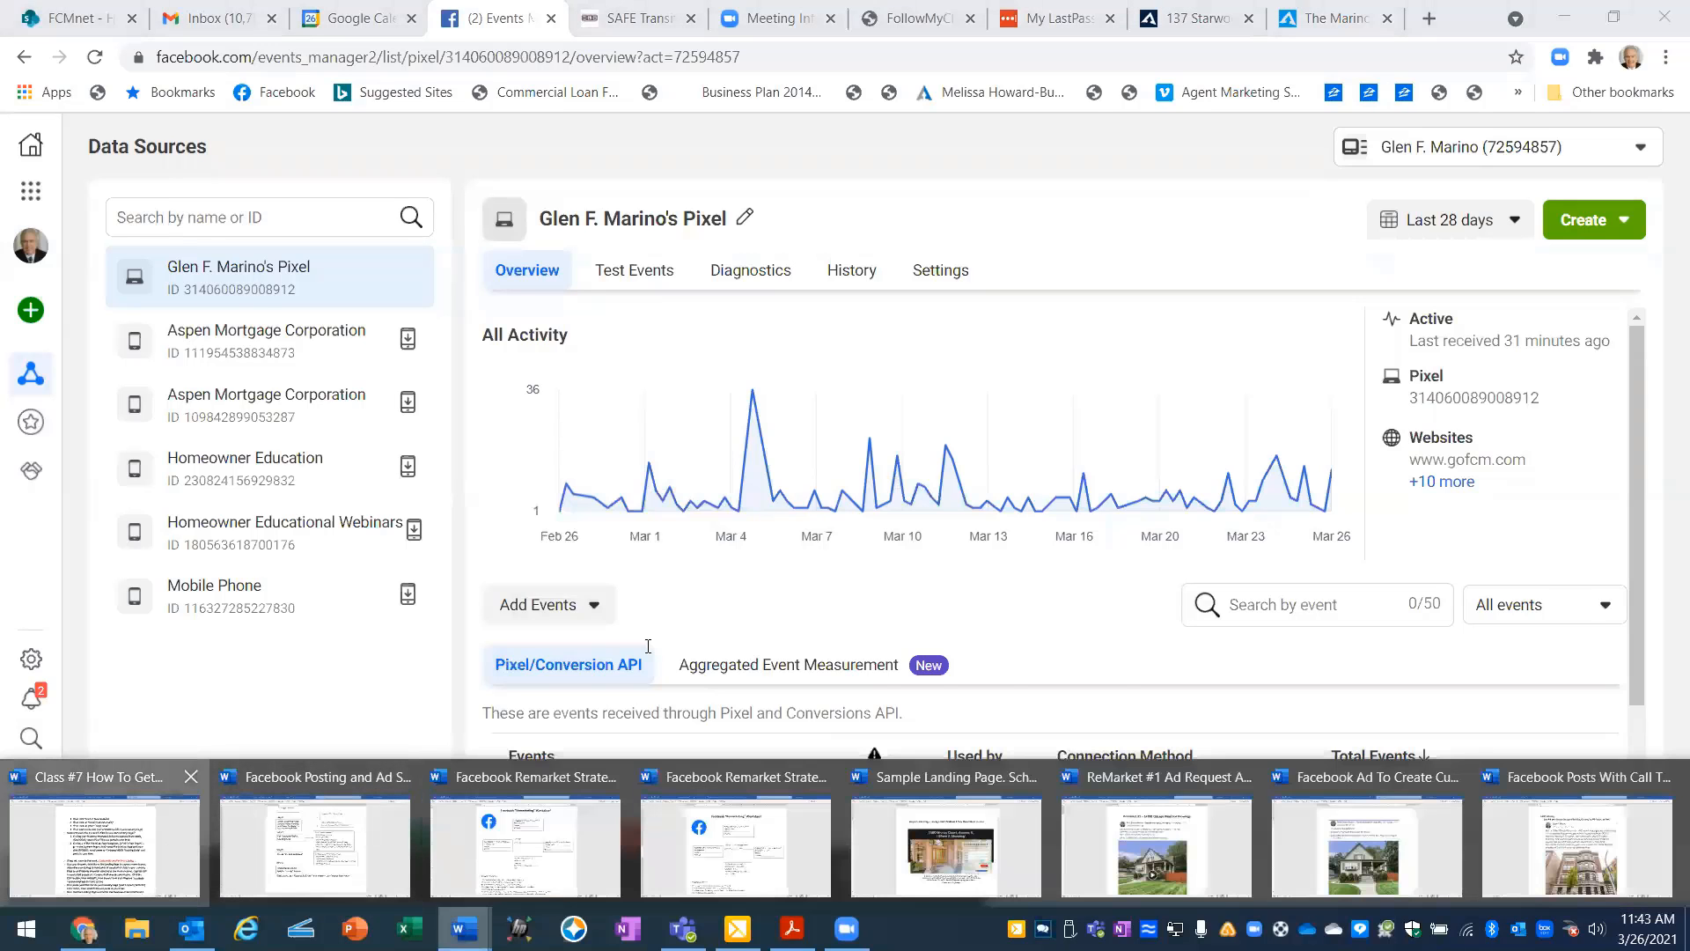
pyautogui.click(104, 845)
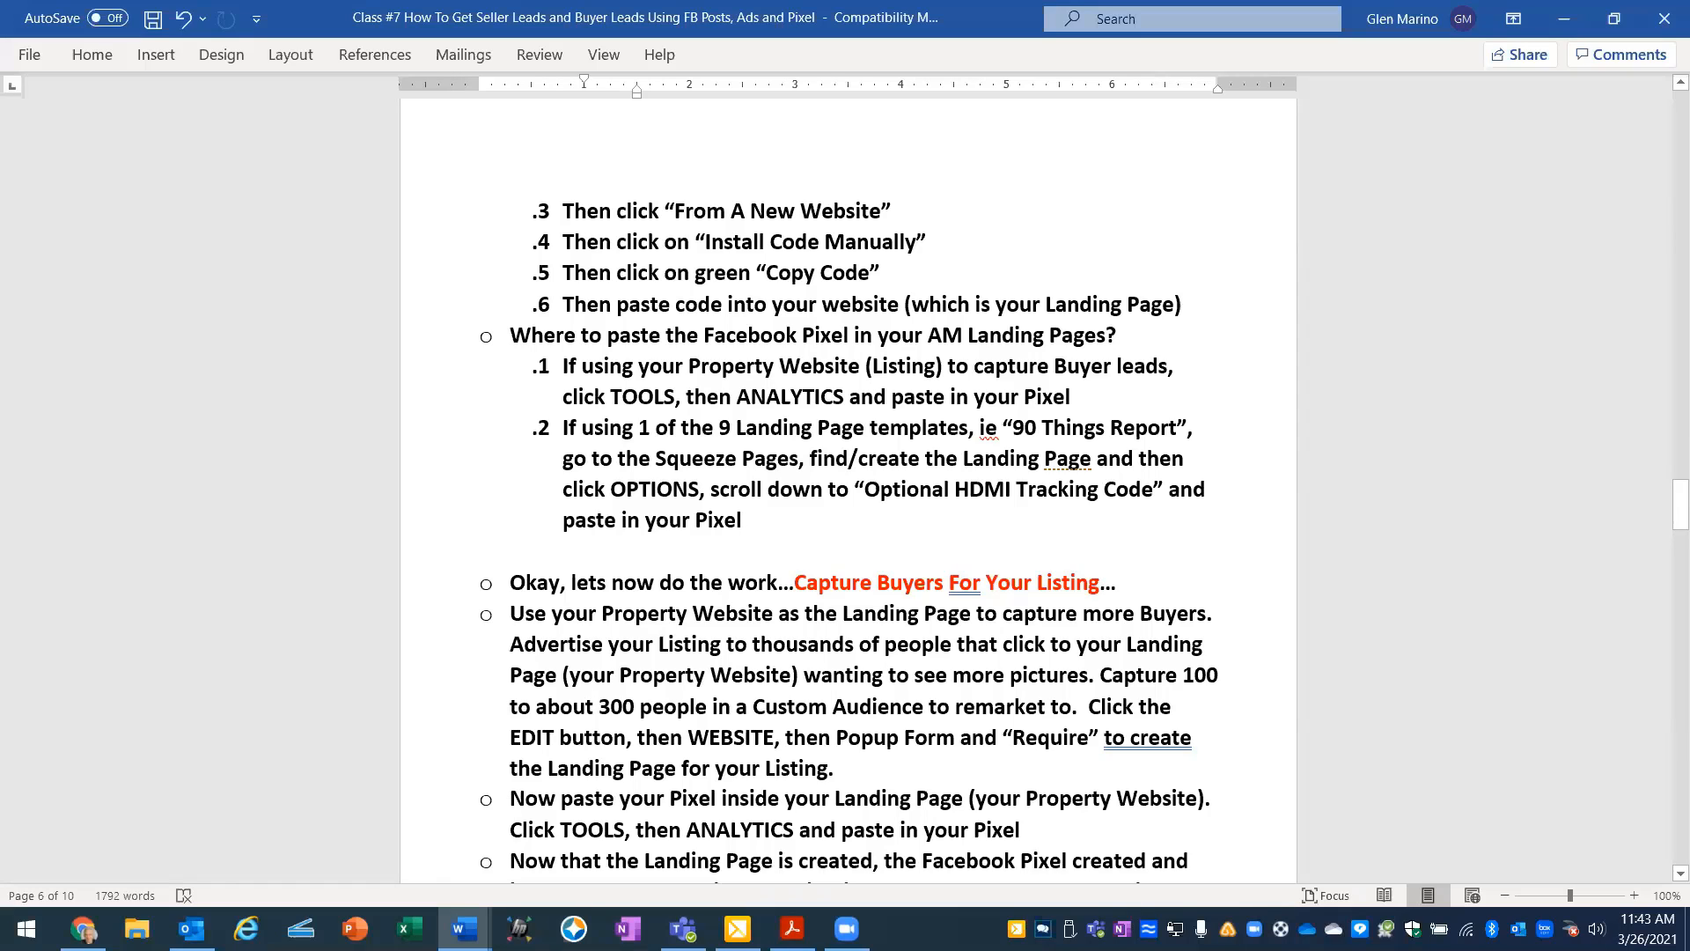
pyautogui.click(99, 926)
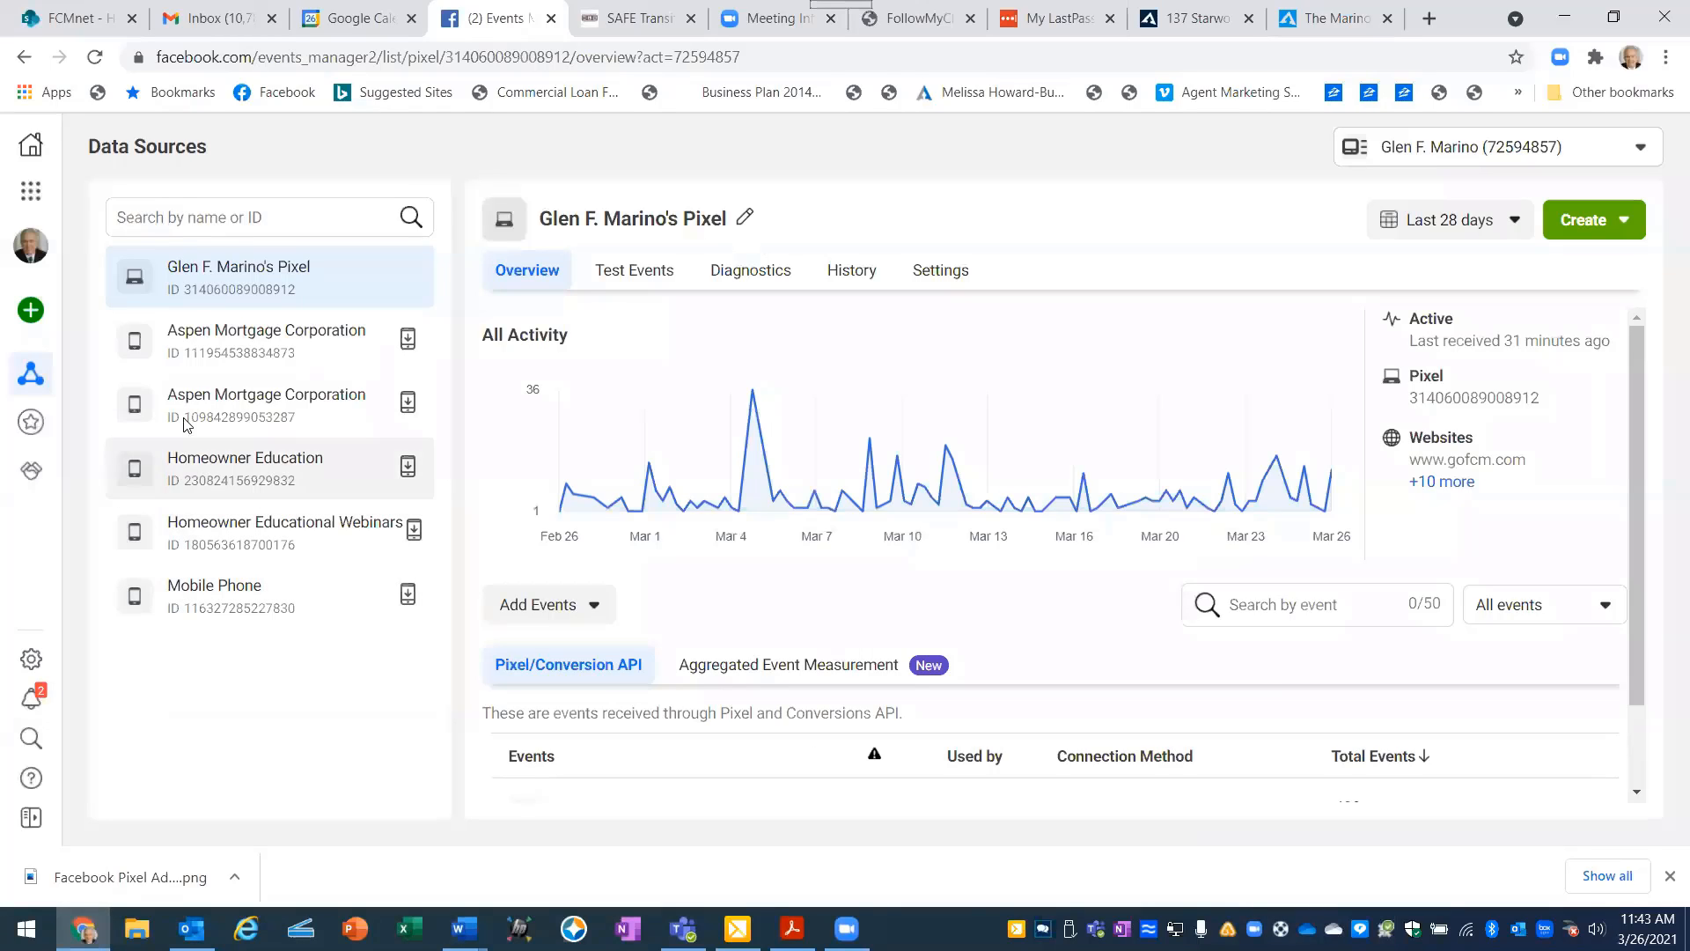
pyautogui.click(1183, 12)
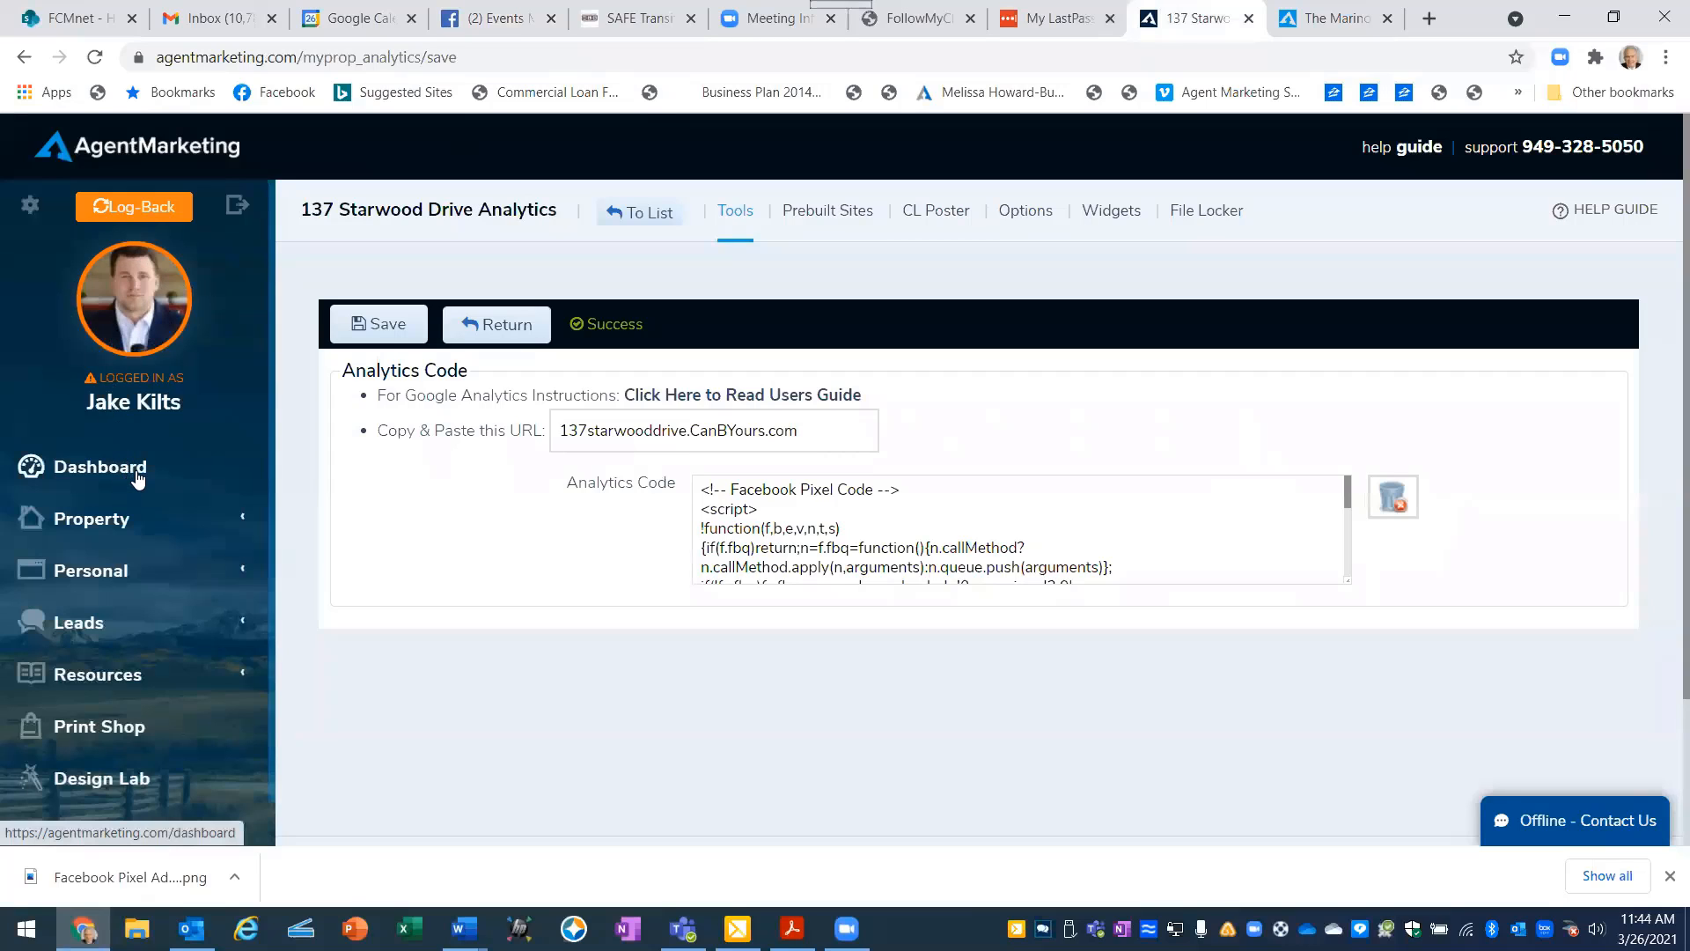
# - Go to the squeeze pages in AgentMarketing and open the options of the 90StepReport page
pyautogui.scroll(-3, 129, 497)
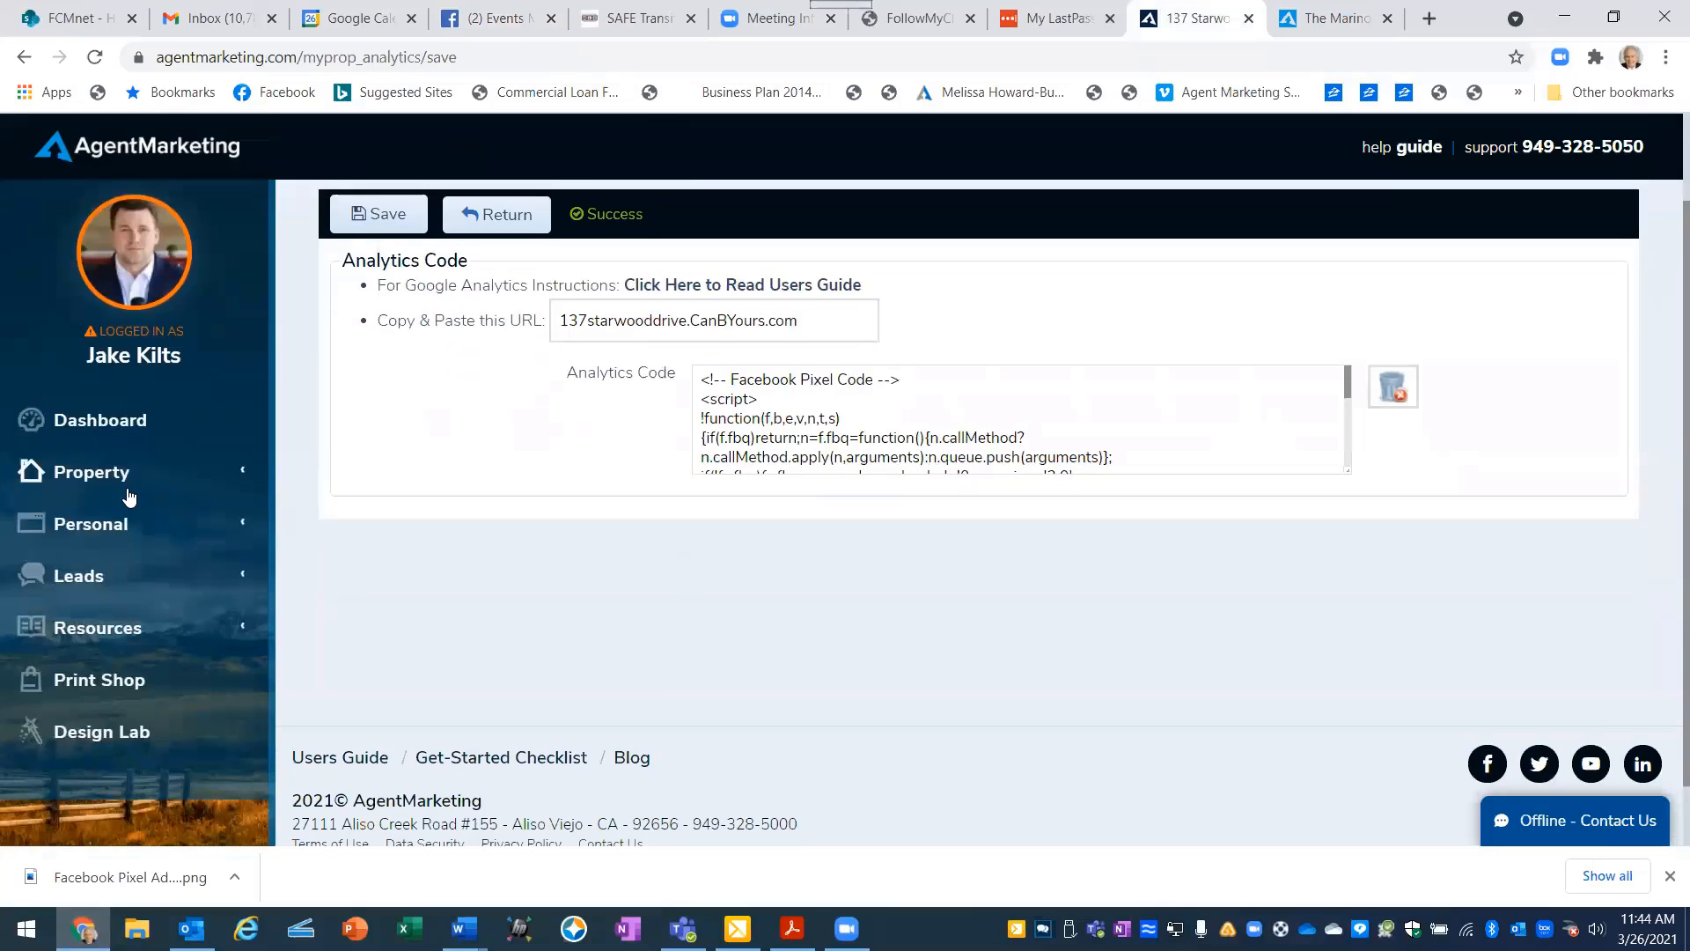
pyautogui.click(70, 581)
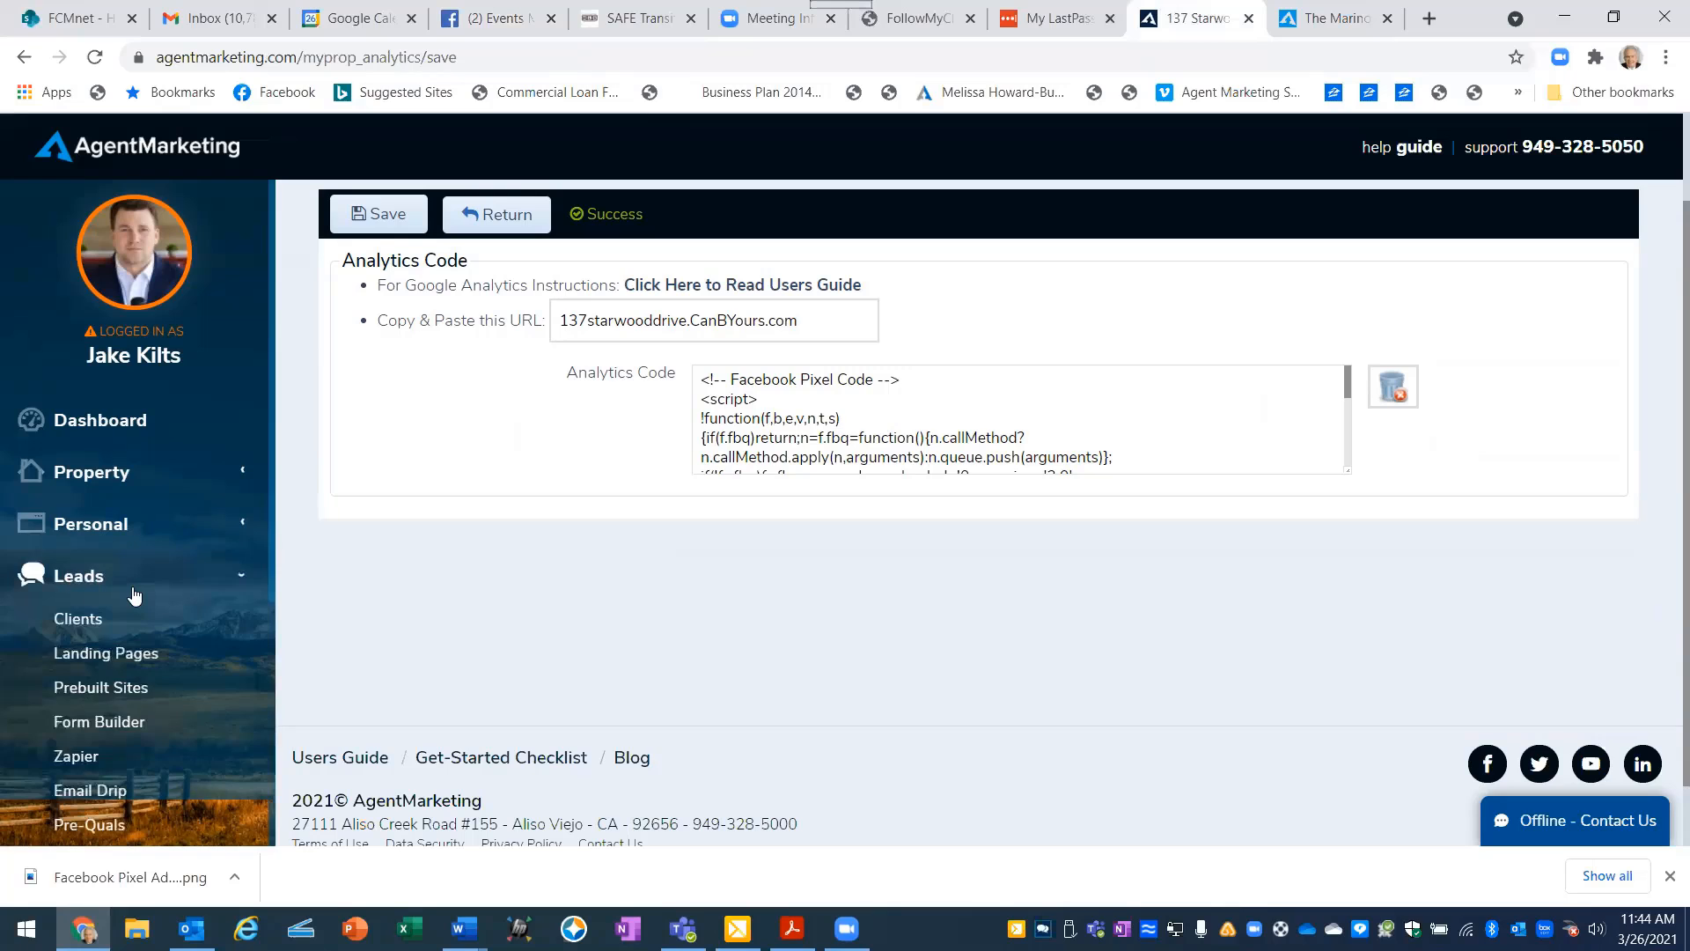
pyautogui.scroll(-3, 134, 590)
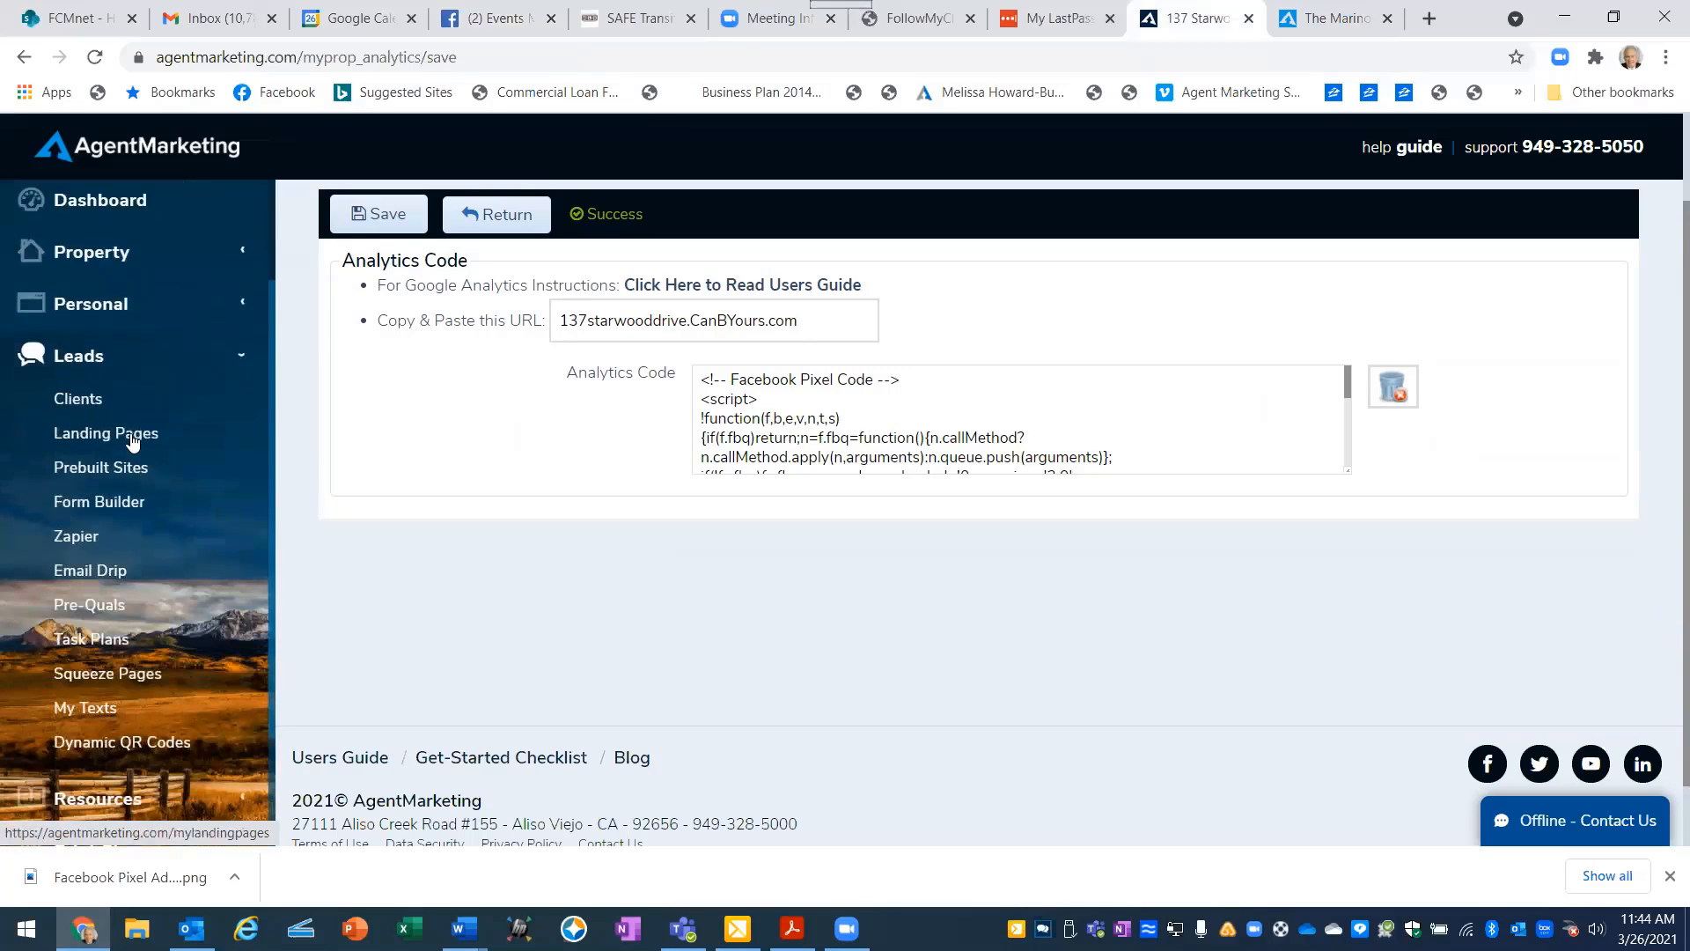
pyautogui.click(85, 676)
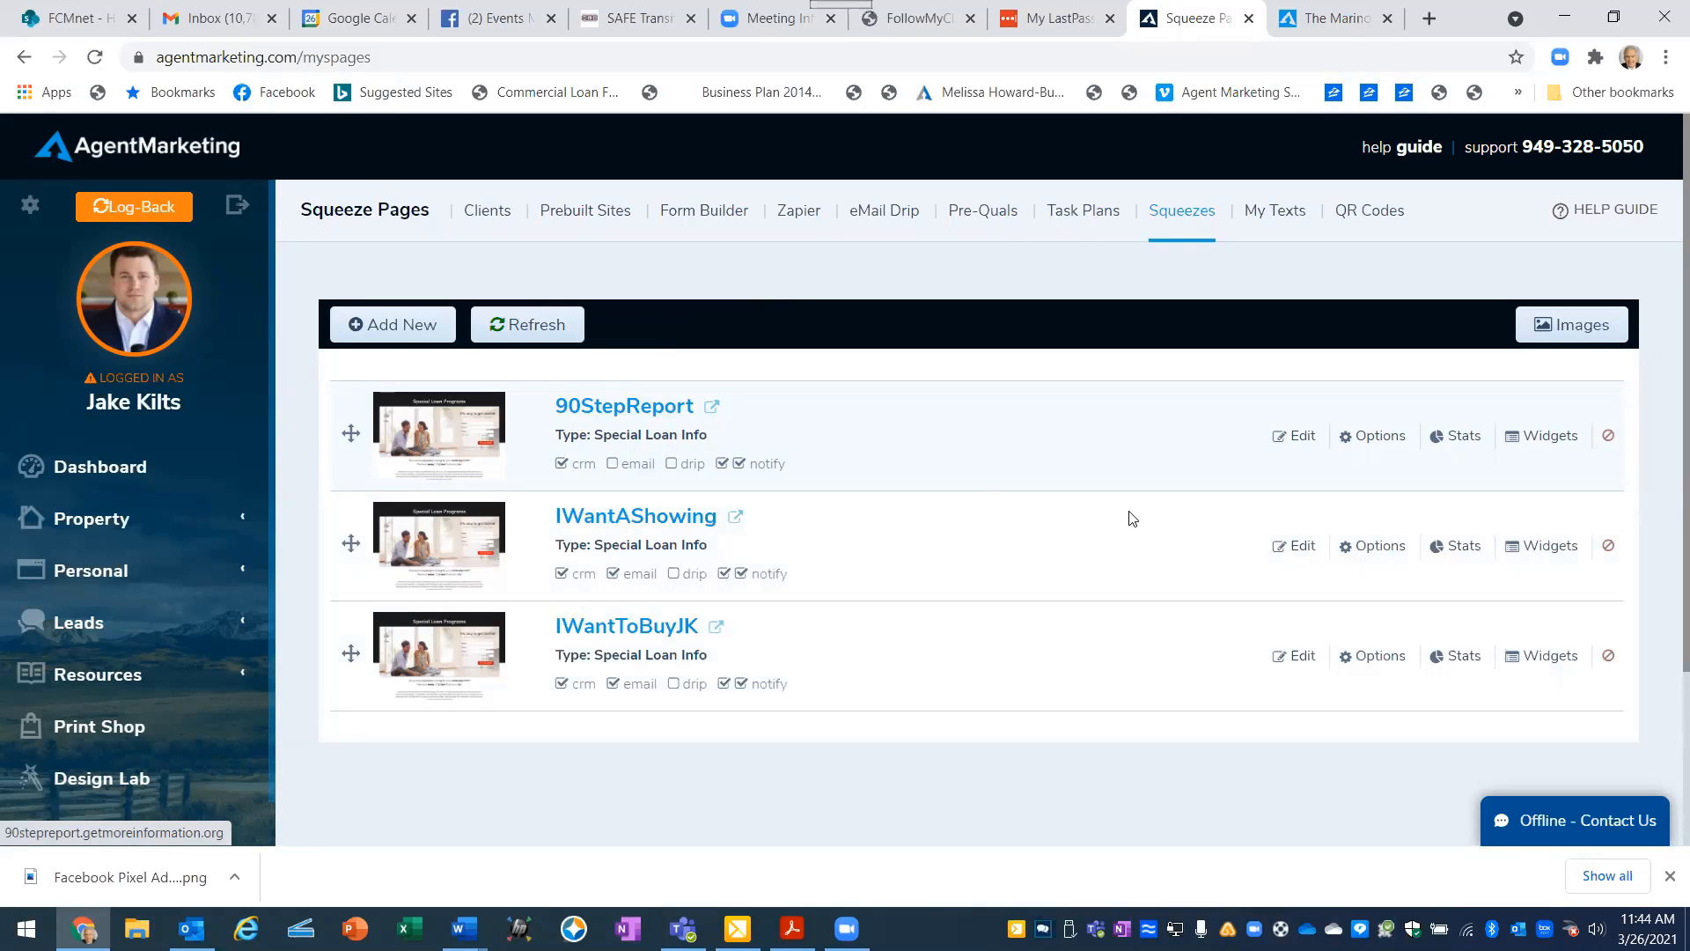
pyautogui.click(1379, 437)
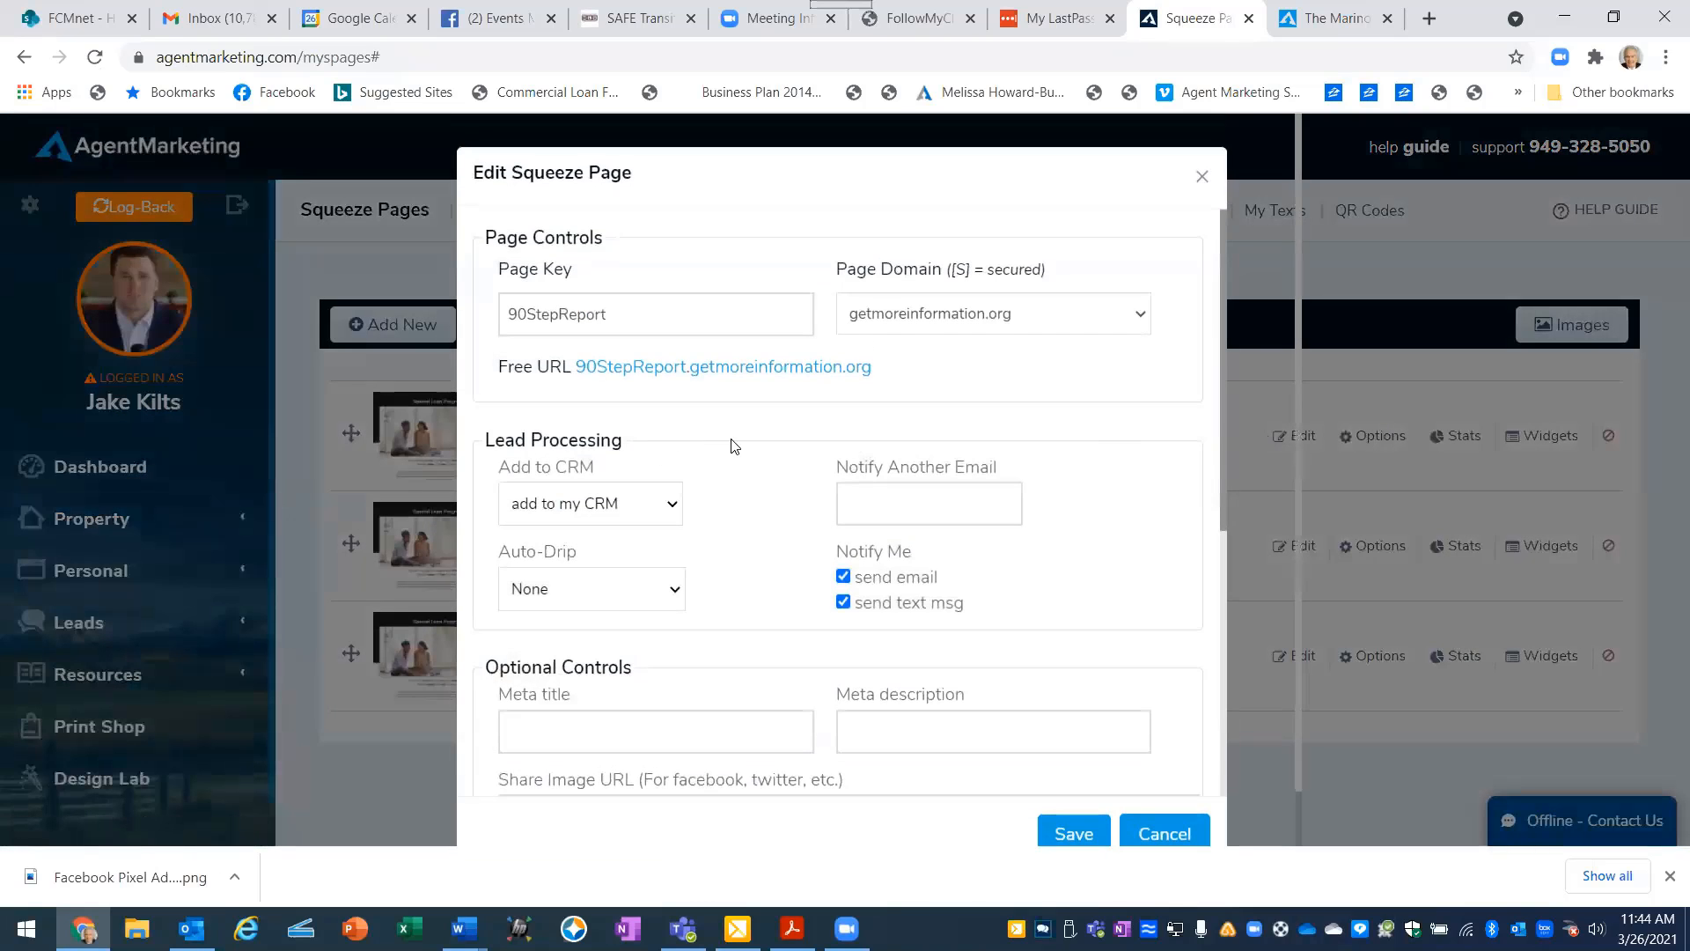
# - Try pasting the copied Facebook pixel code into the 90StepReport page's Optional HTML Tracking Code snippet, check its beginning, and cancel the edit
pyautogui.scroll(-3, 732, 441)
pyautogui.scroll(-1, 731, 441)
pyautogui.scroll(4, 734, 440)
pyautogui.scroll(-5, 786, 585)
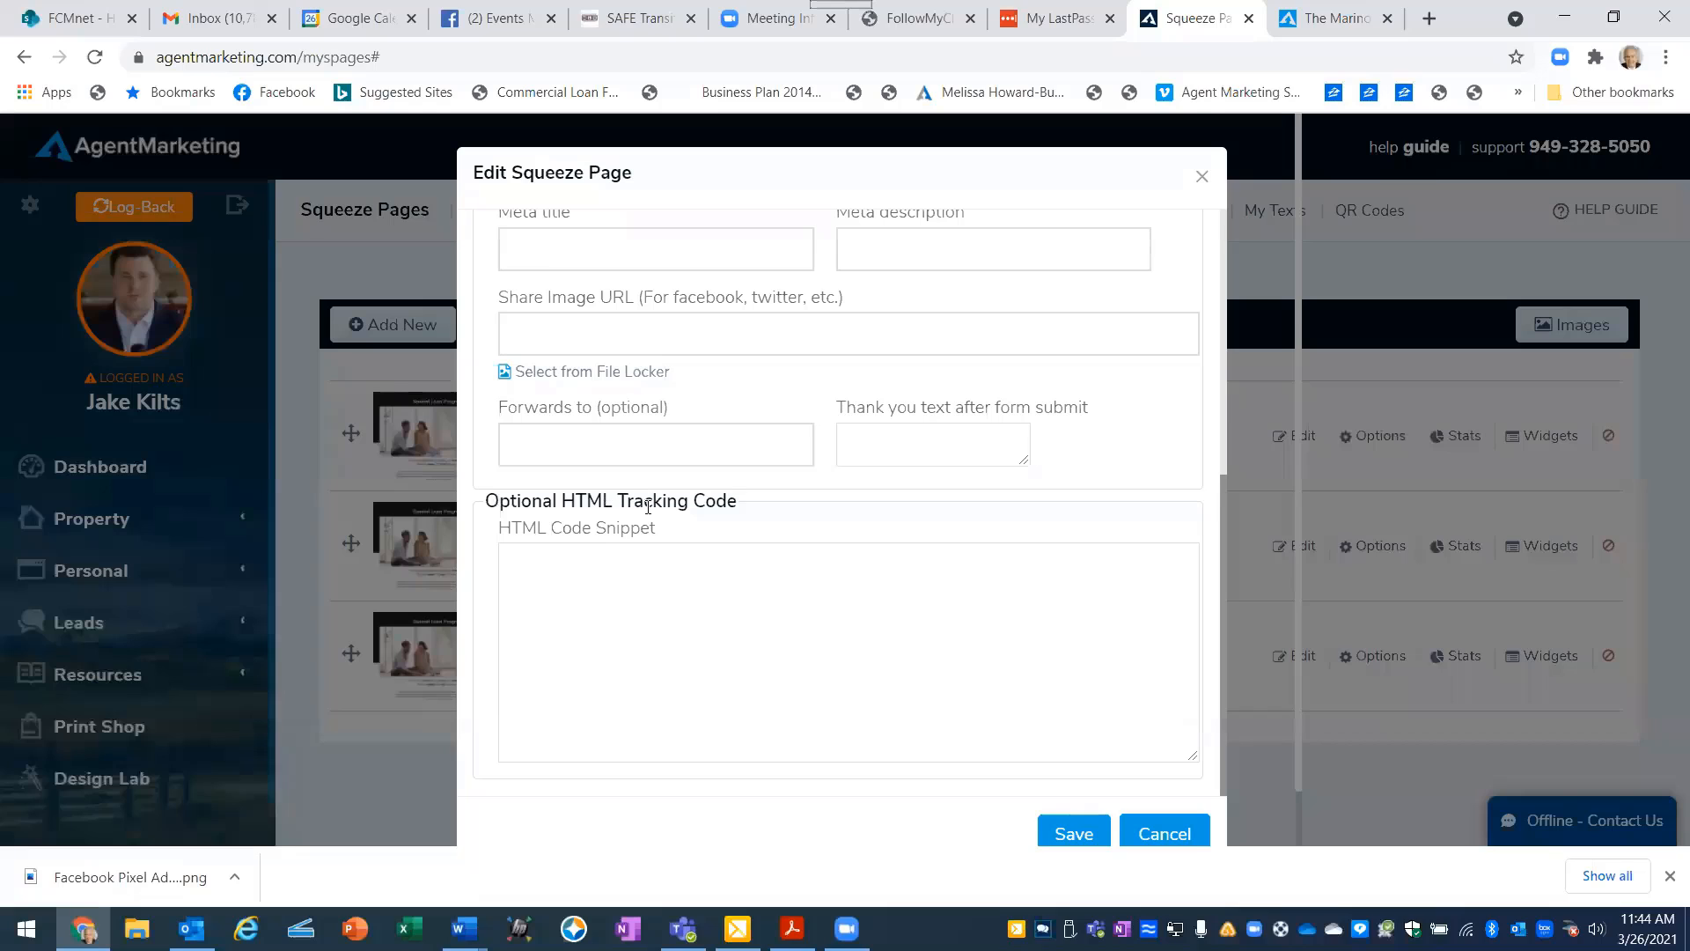
pyautogui.scroll(-1, 549, 519)
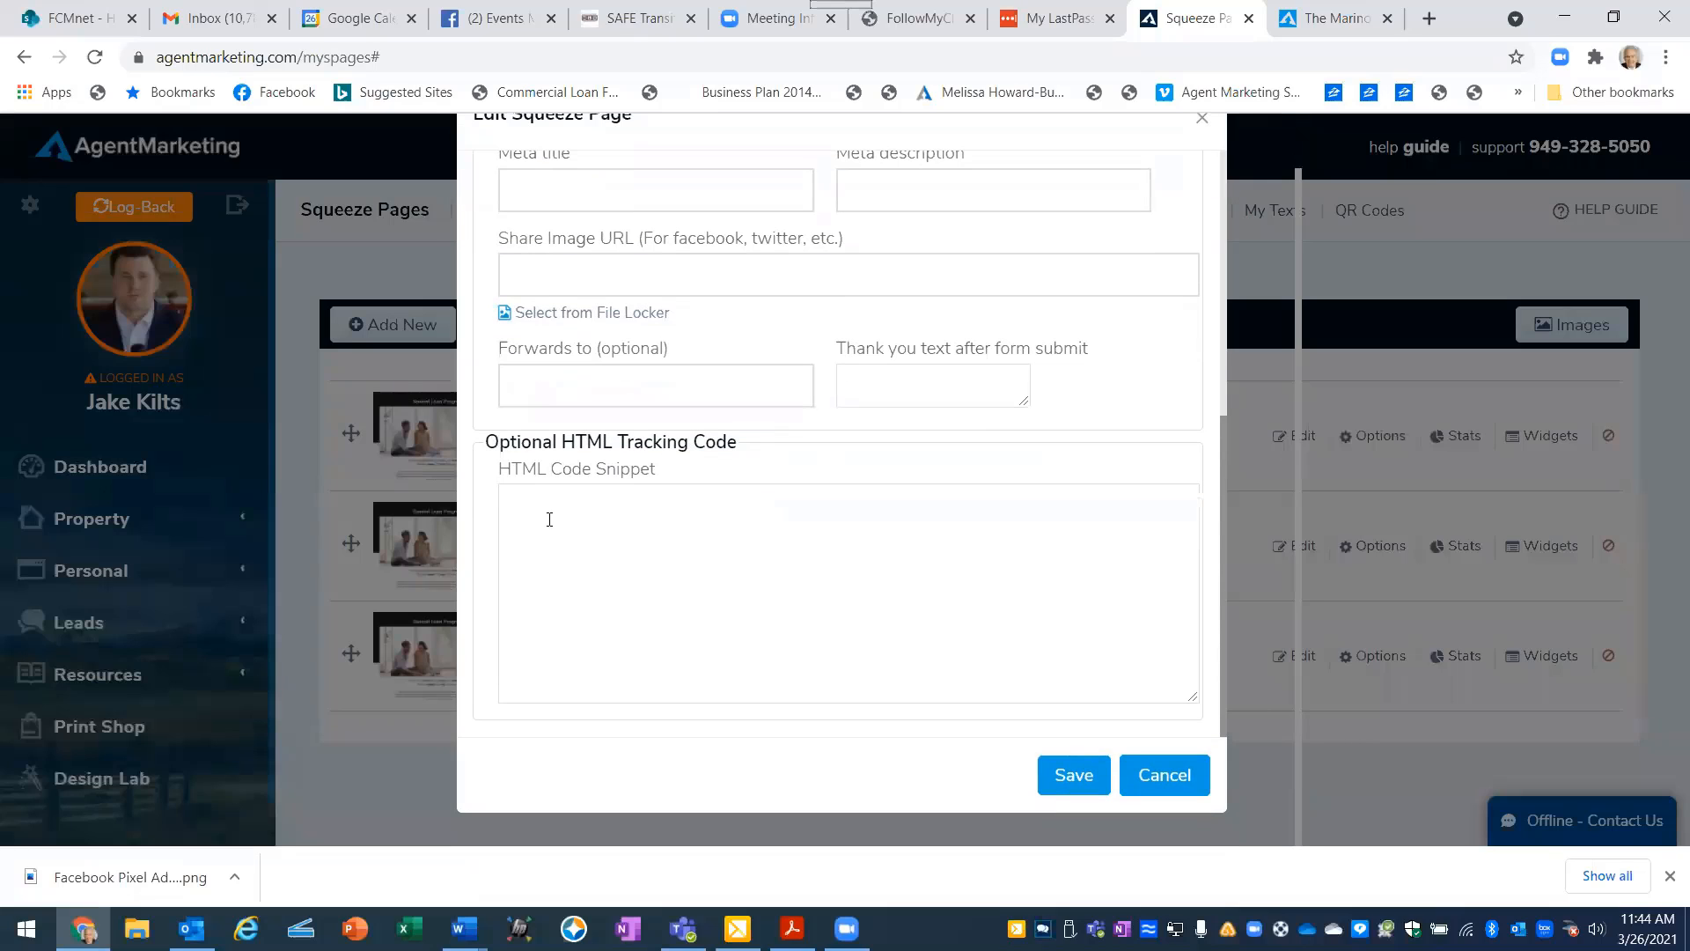
pyautogui.click(530, 506)
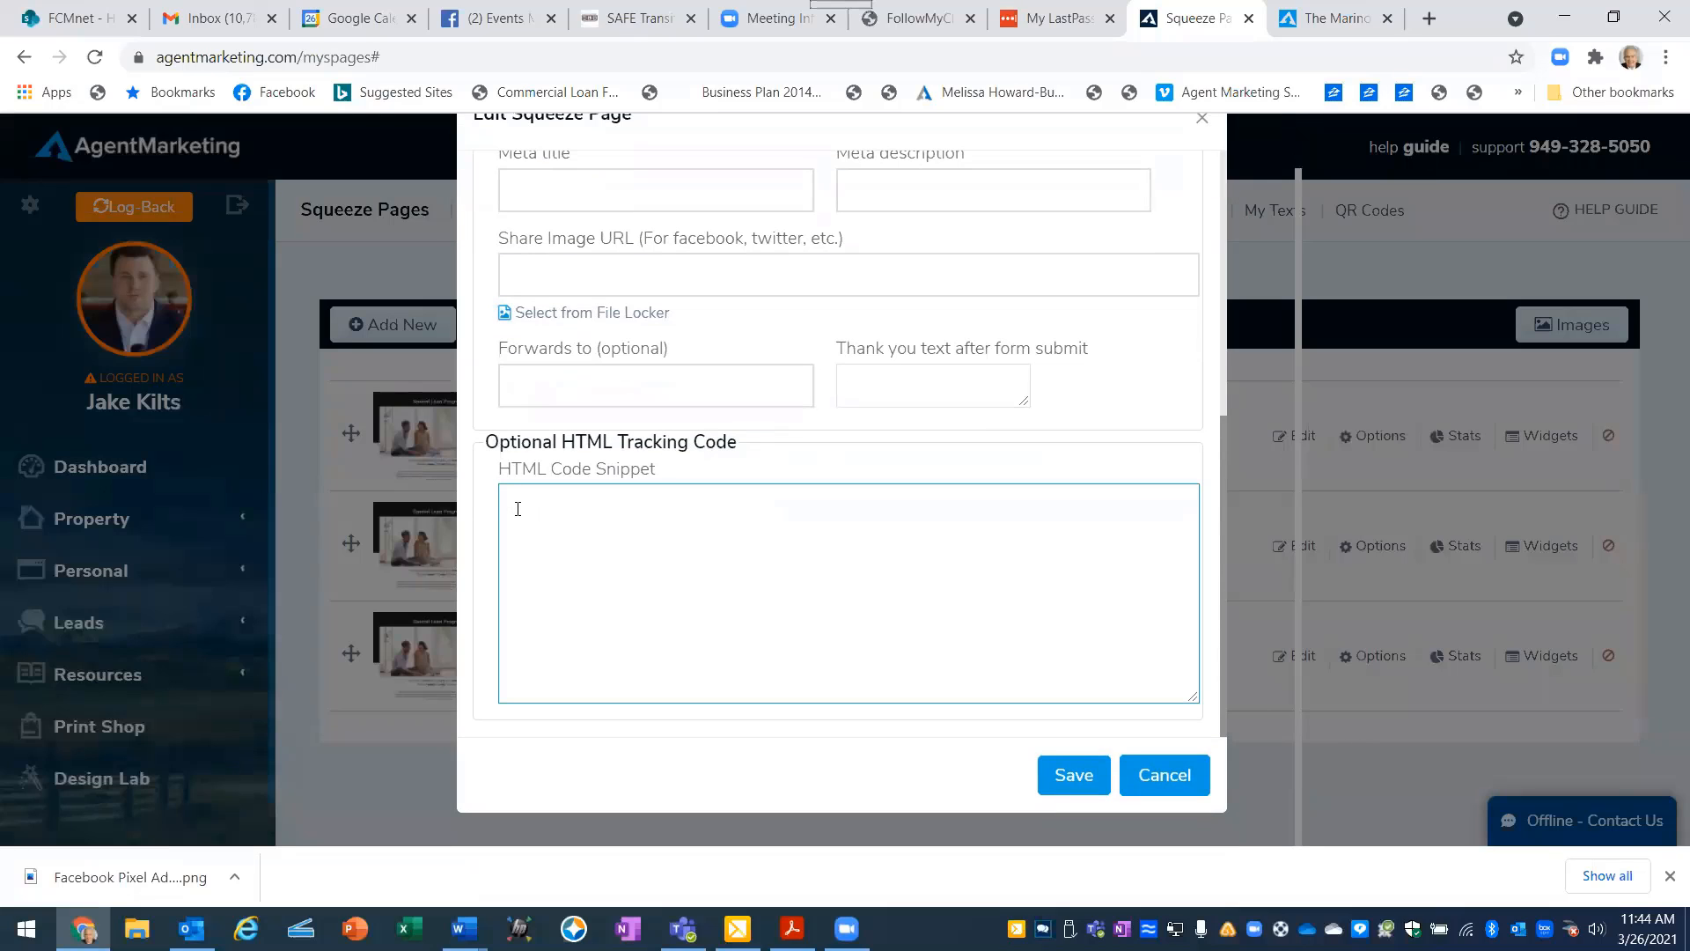
pyautogui.rightClick(515, 502)
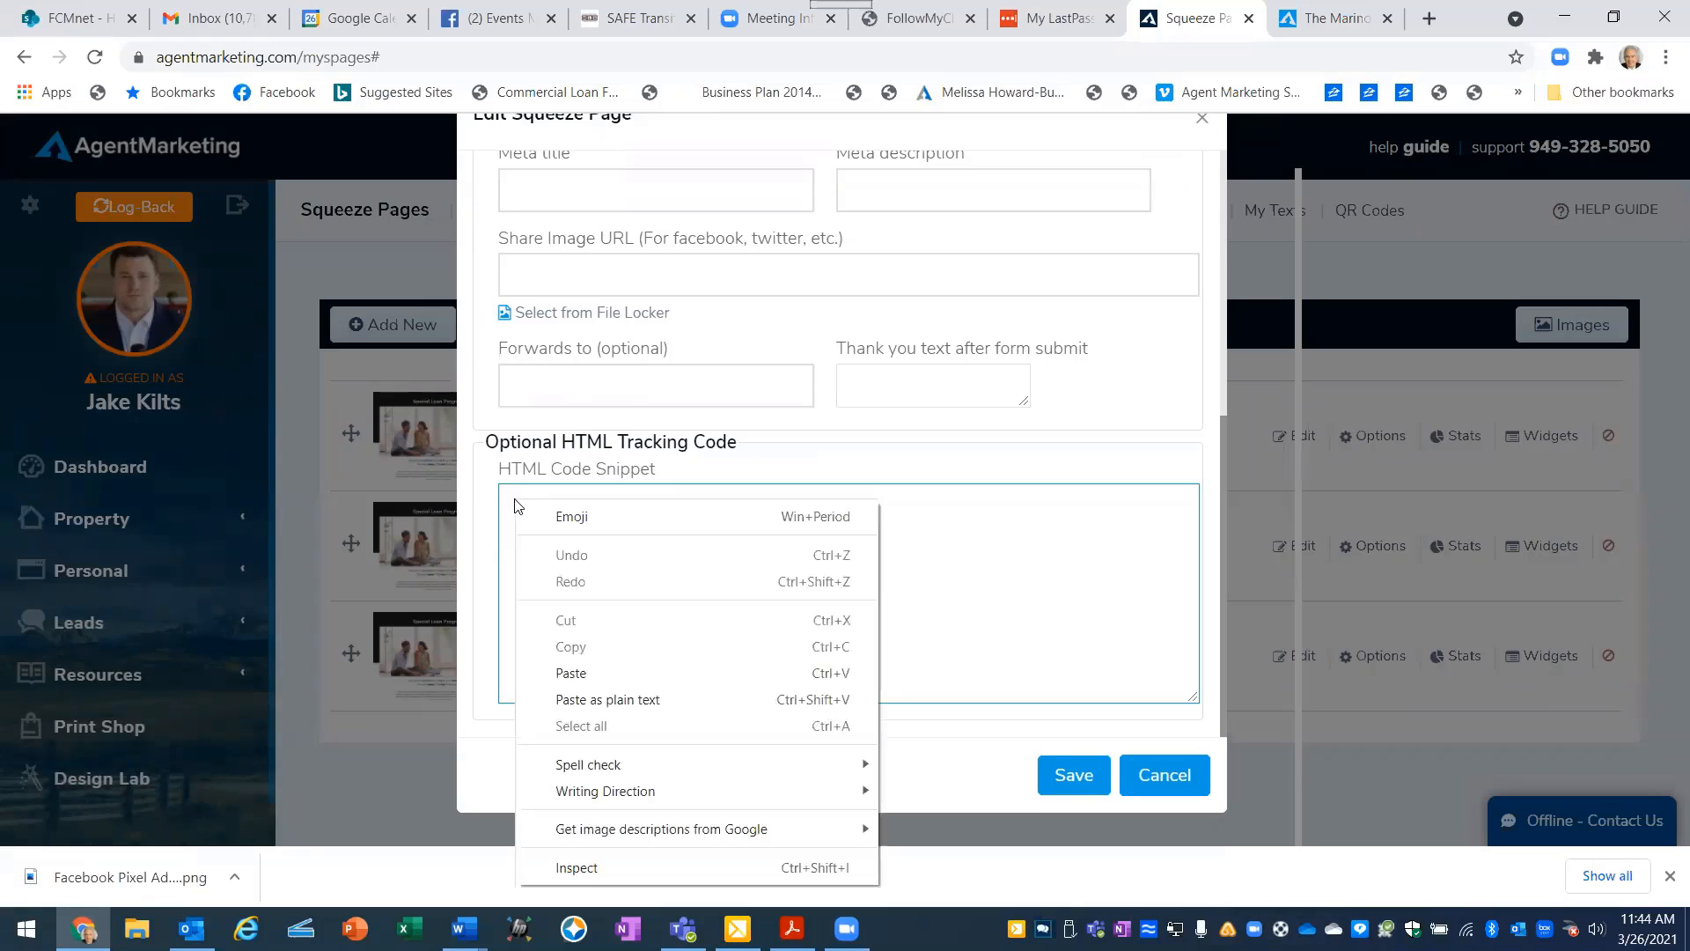
pyautogui.click(590, 673)
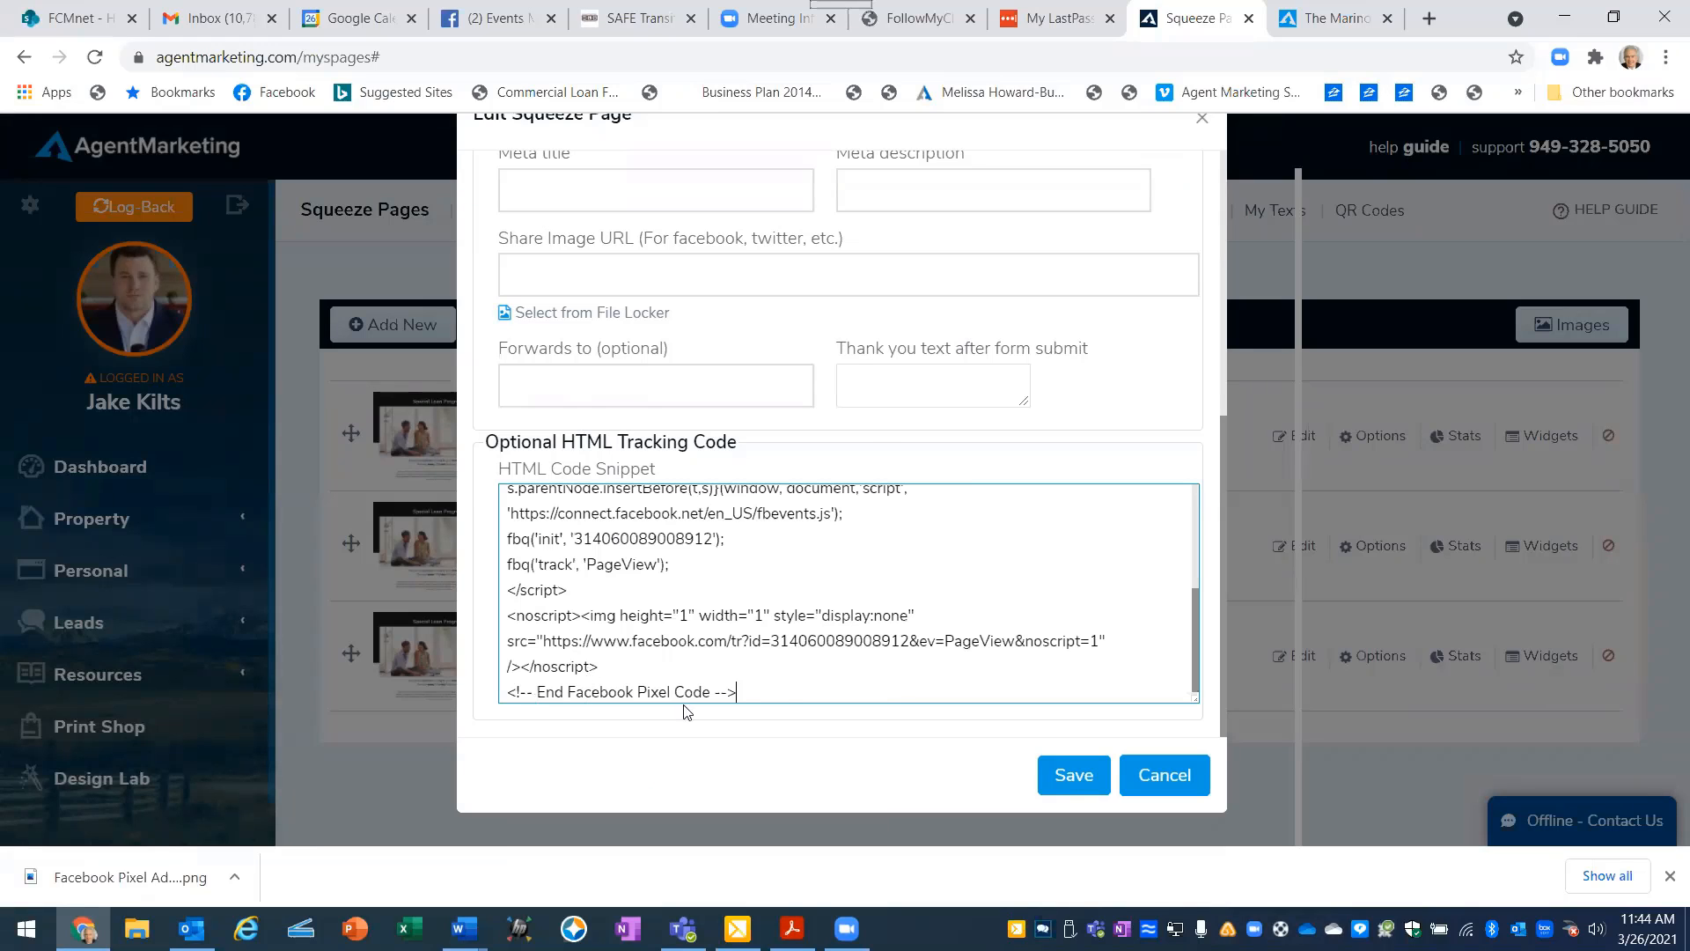
pyautogui.scroll(10, 775, 608)
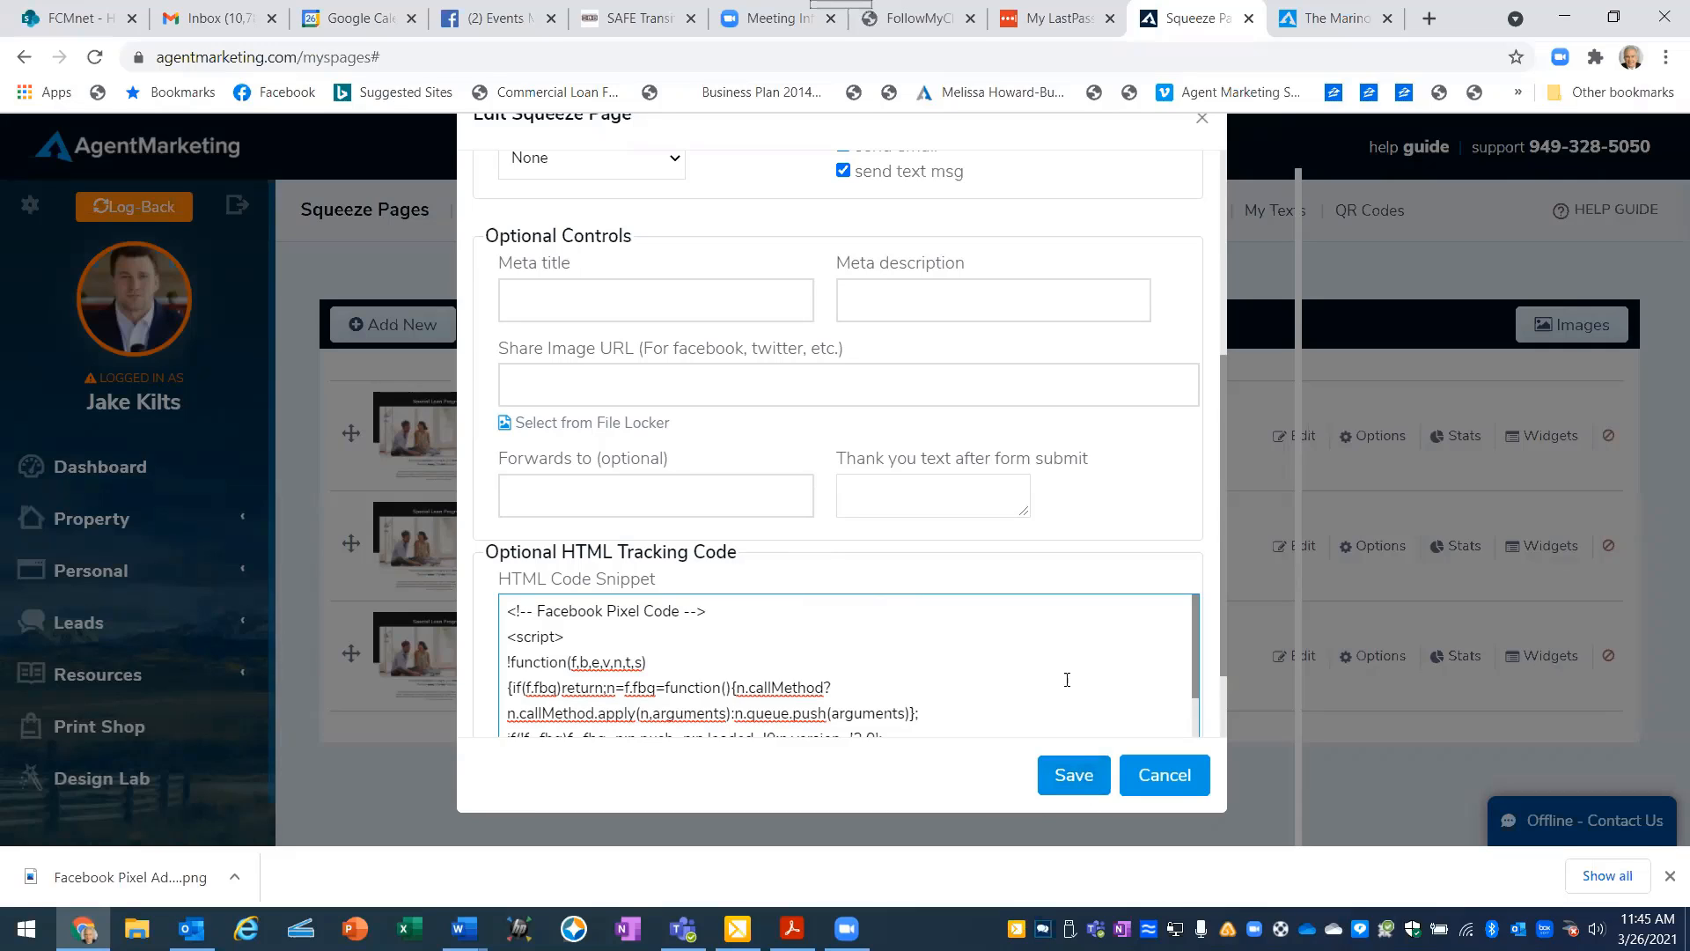
pyautogui.click(1160, 780)
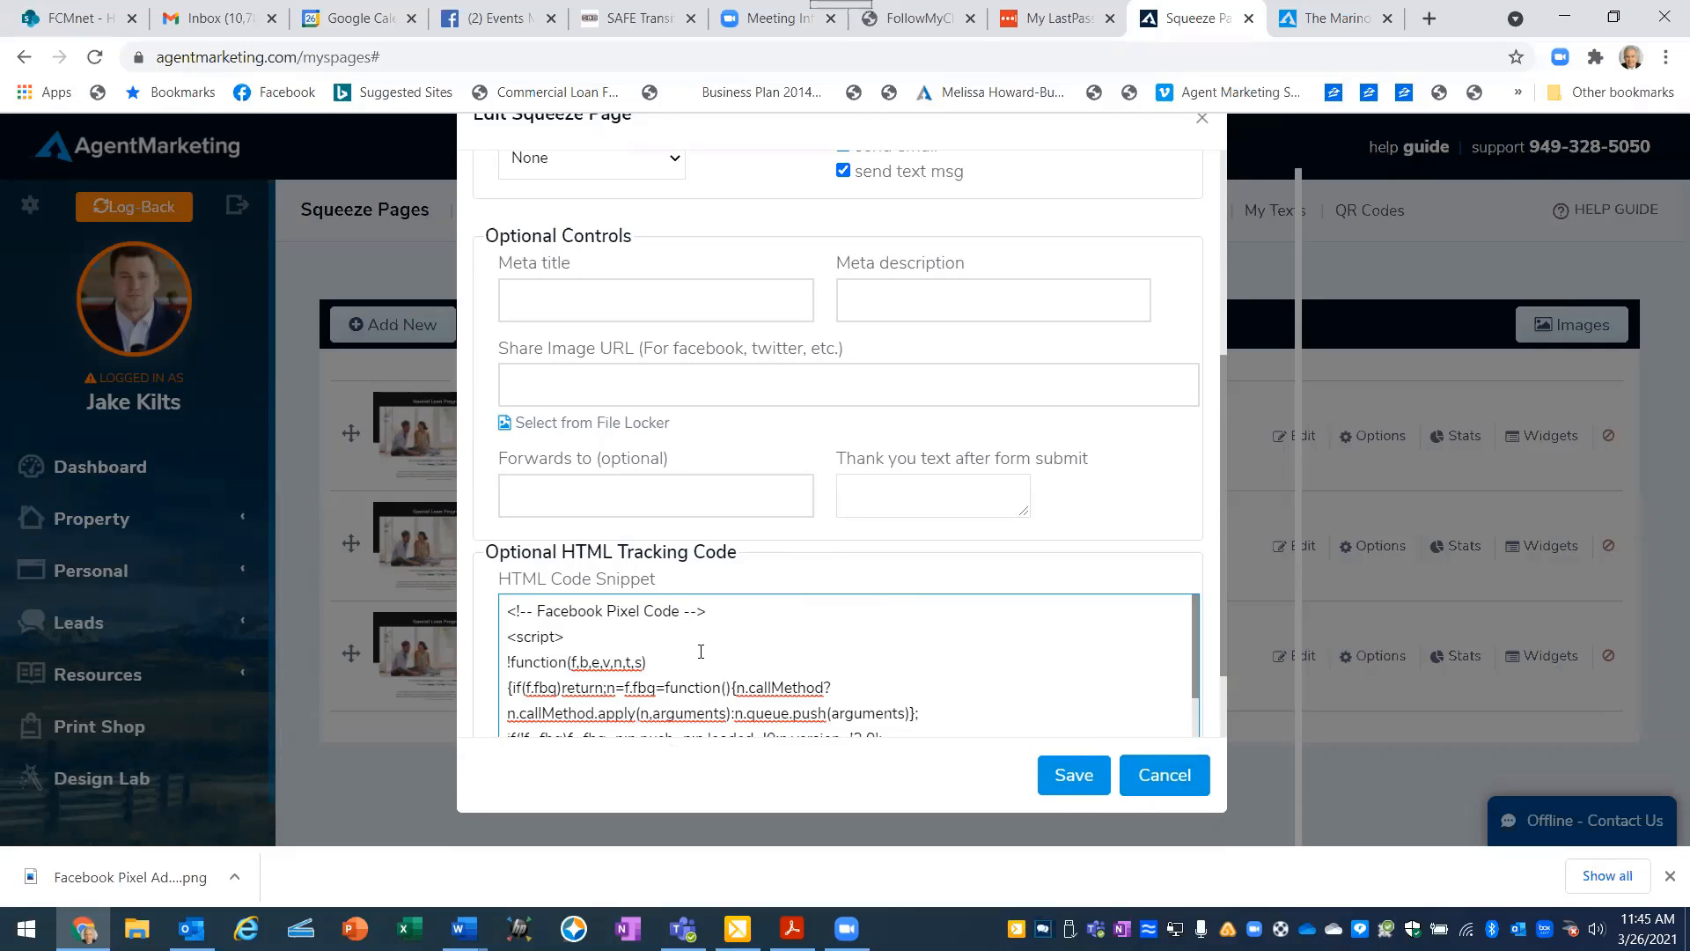
pyautogui.click(1163, 778)
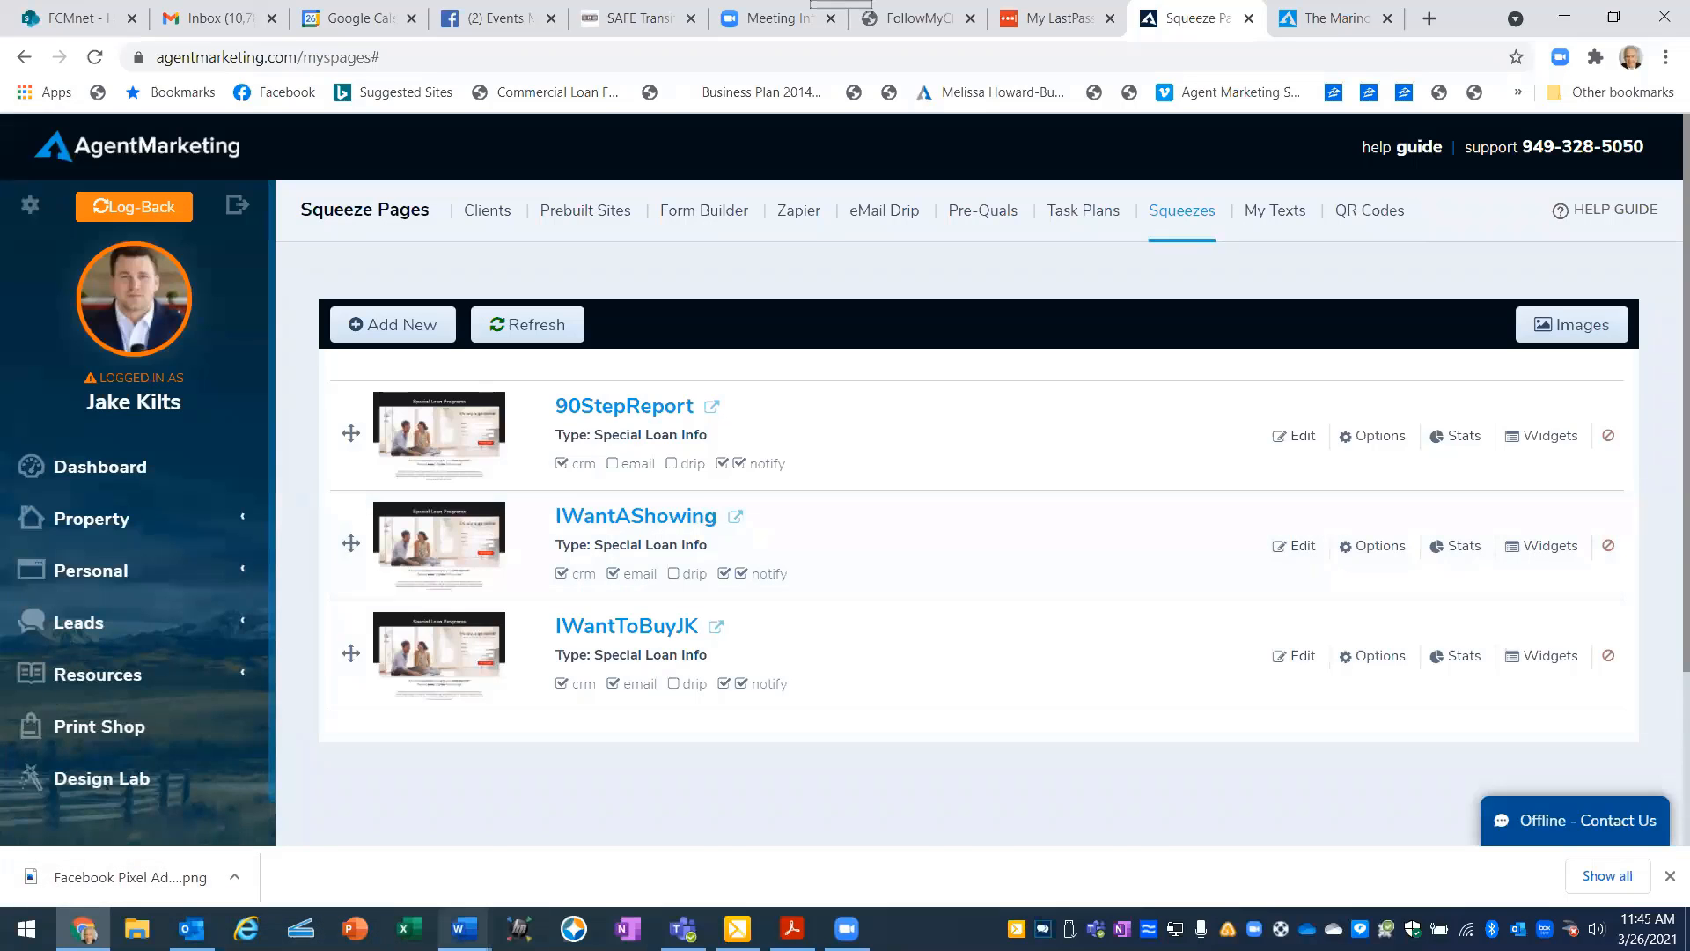
# - Switch to the Class #7 document in Word and read the section on capturing buyers for a listing with the property website
pyautogui.moveTo(464, 928)
pyautogui.click(110, 859)
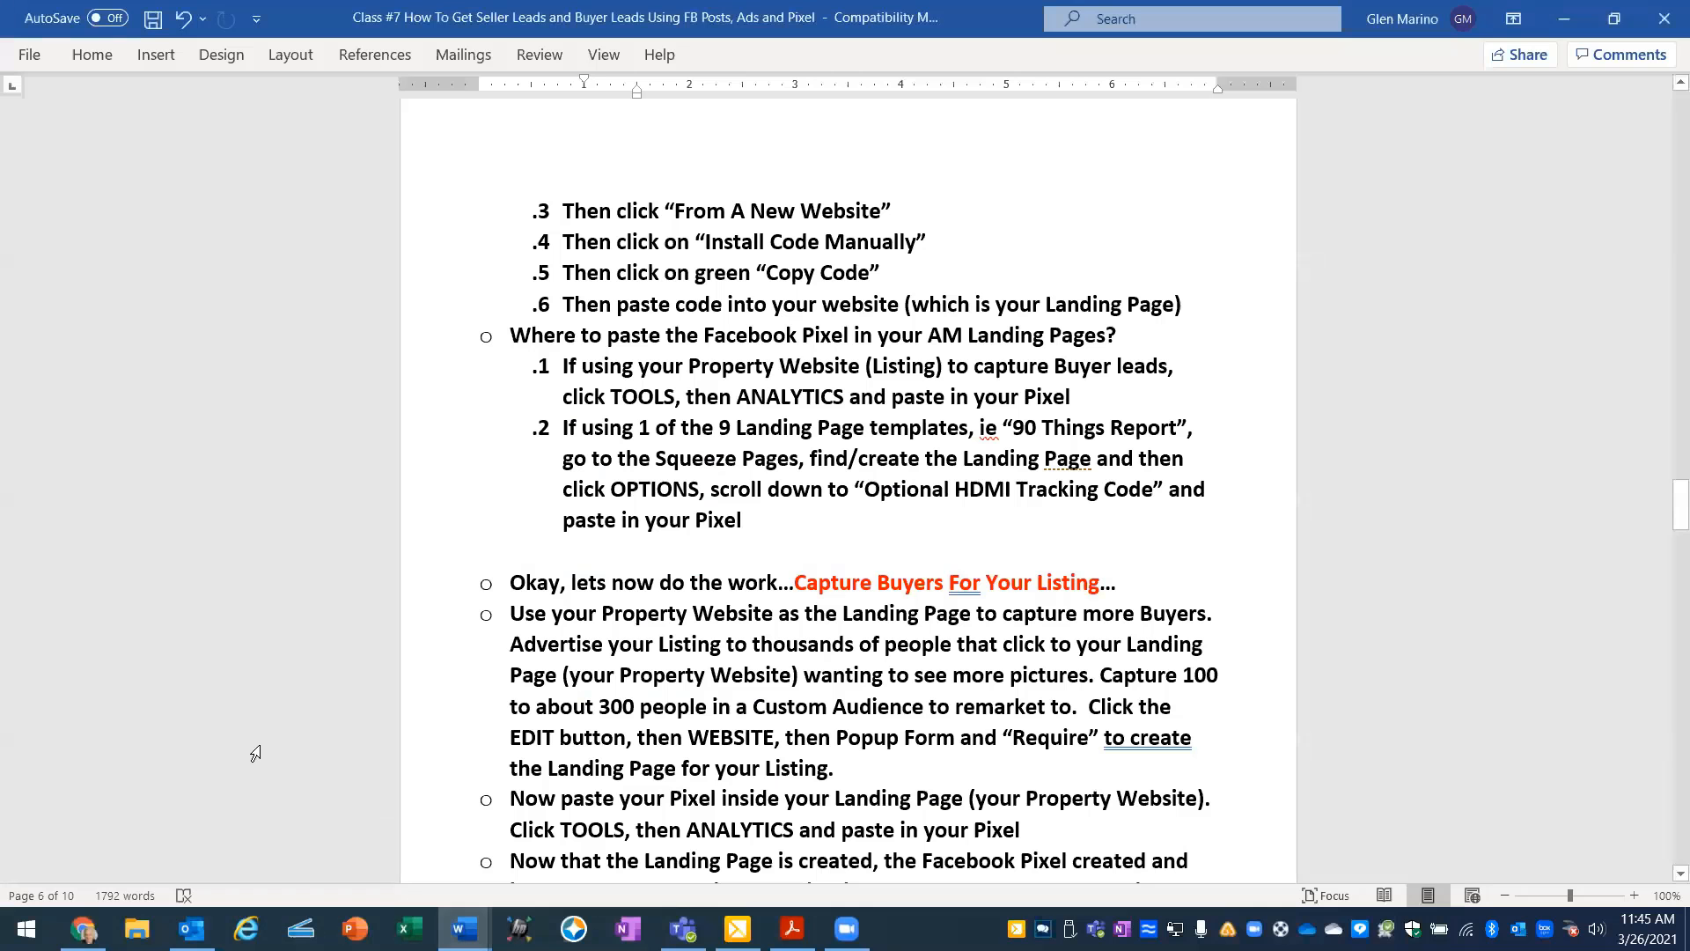
pyautogui.scroll(-1, 609, 608)
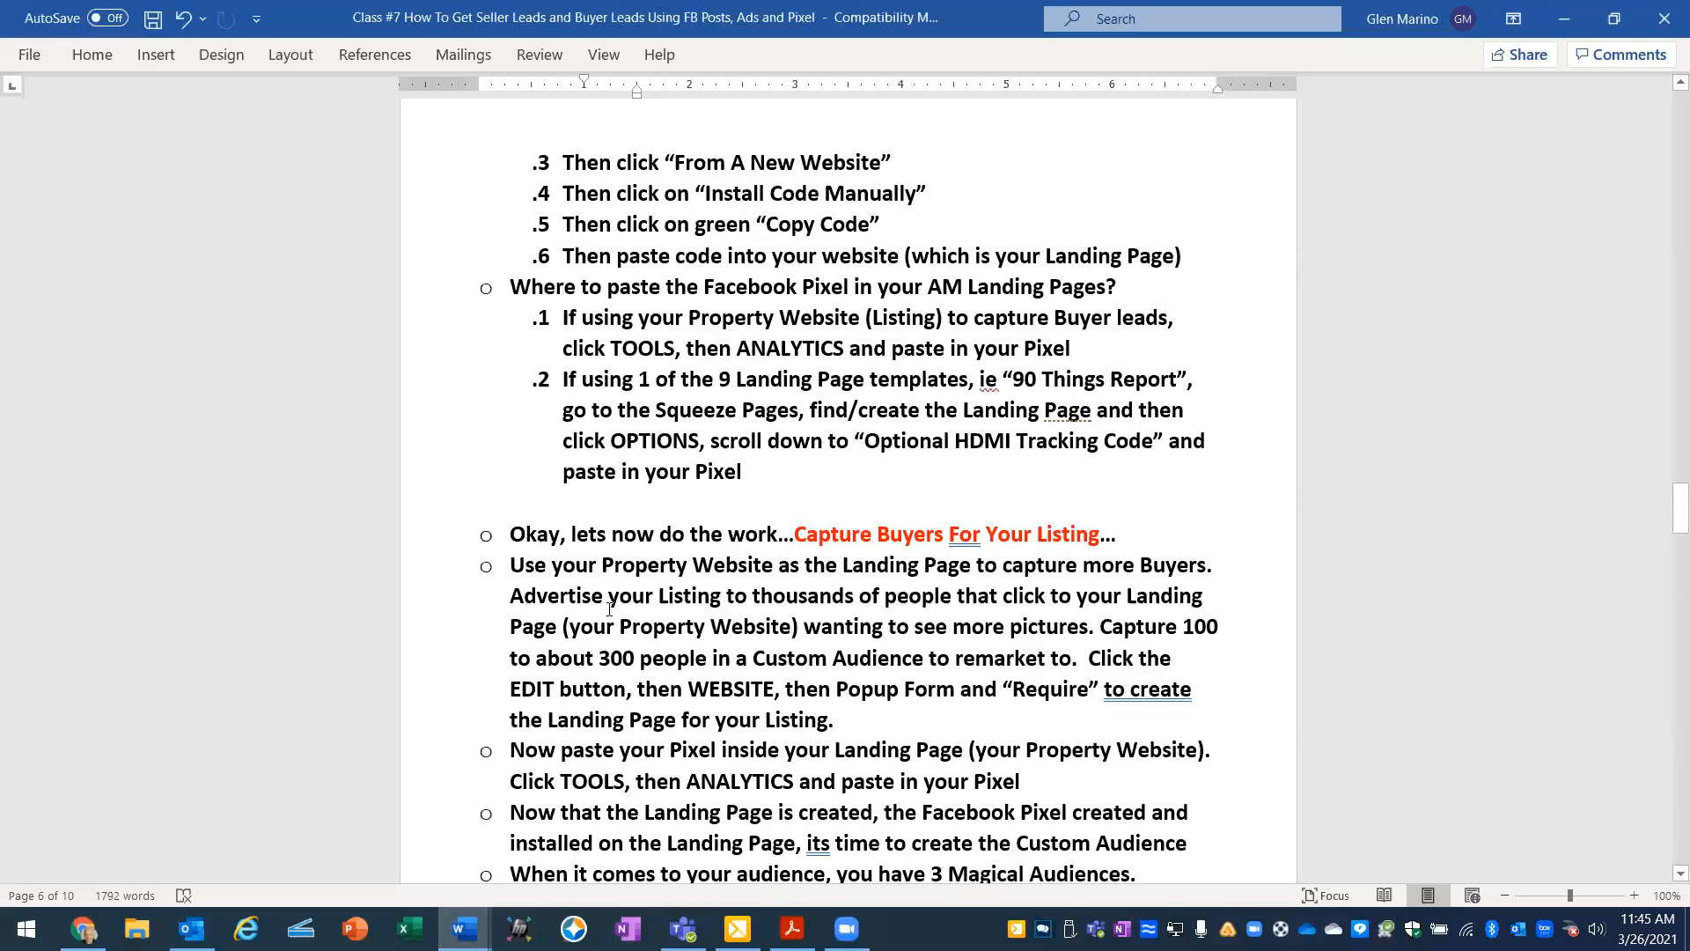
pyautogui.scroll(-1, 609, 607)
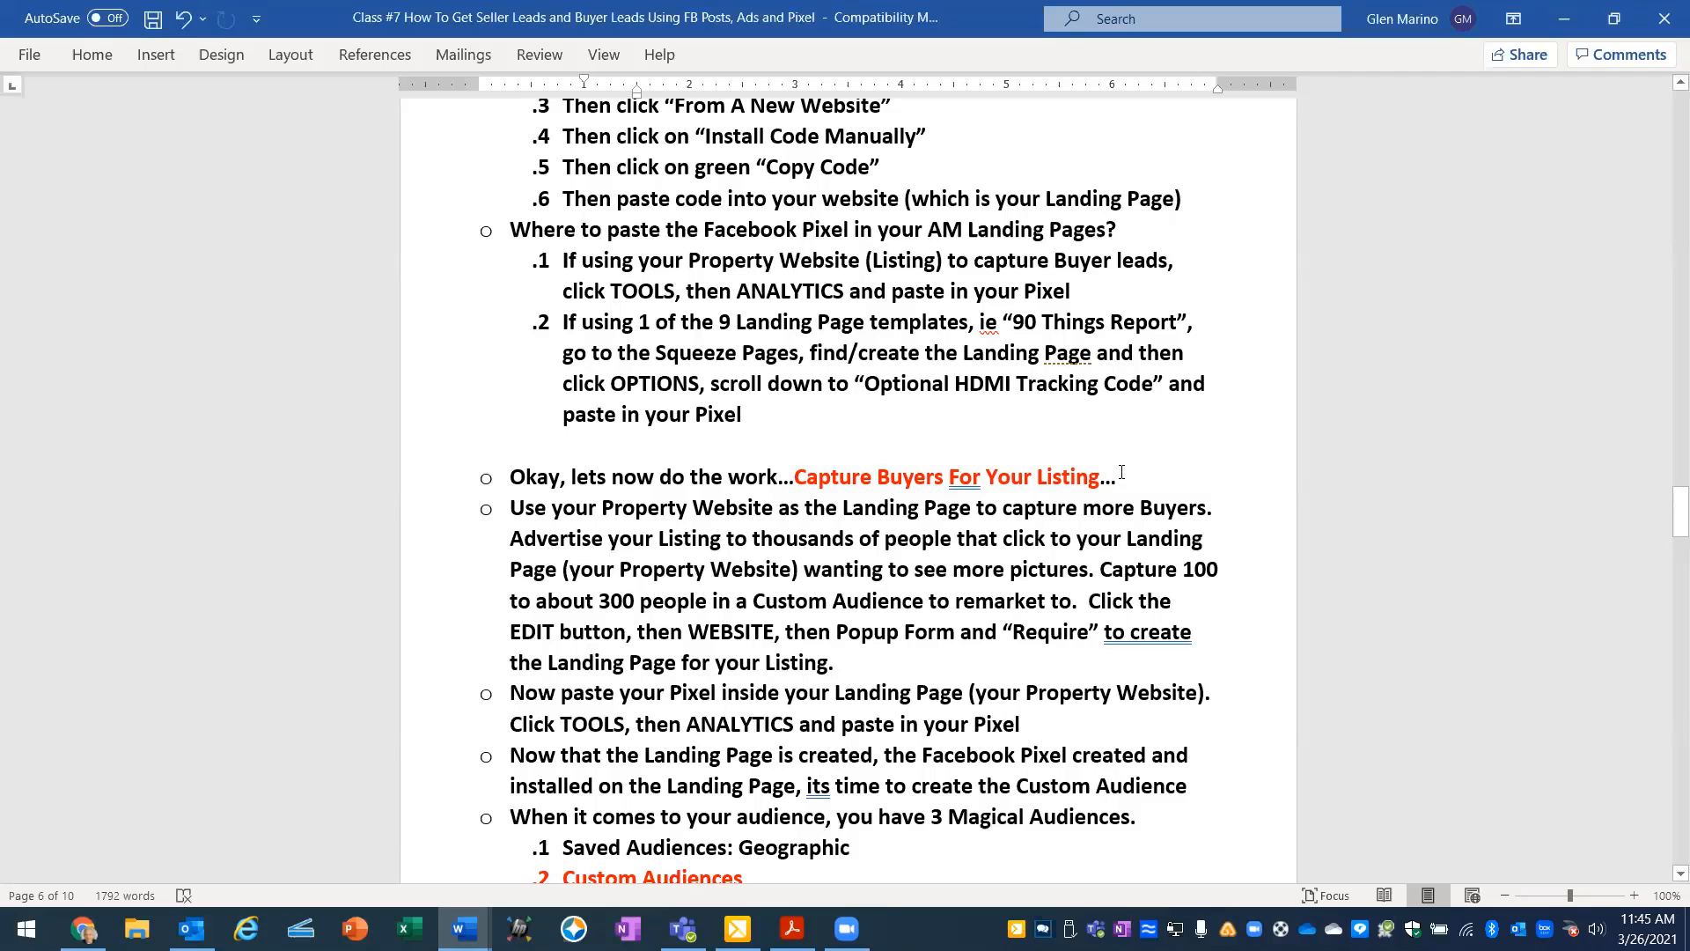
pyautogui.scroll(-2, 1114, 474)
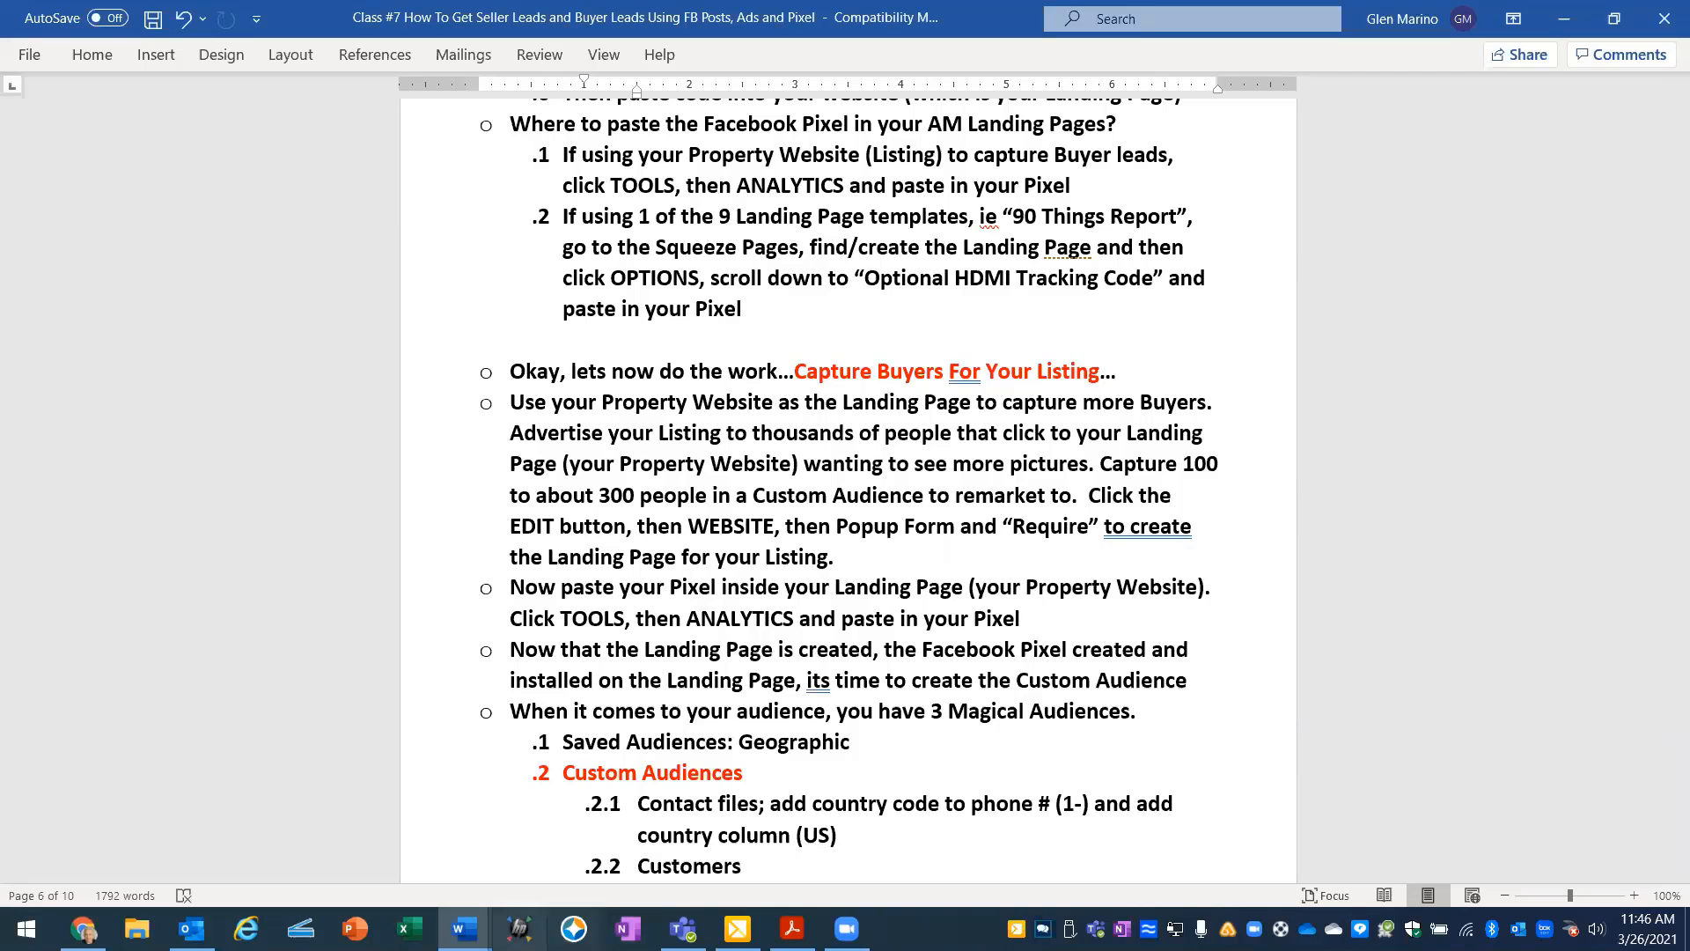
# - Review the landing page, pixel, audience and ad steps in the Facebook Posting and Ad Steps To Get Leads document, and return to the Class #7 document
pyautogui.moveTo(465, 929)
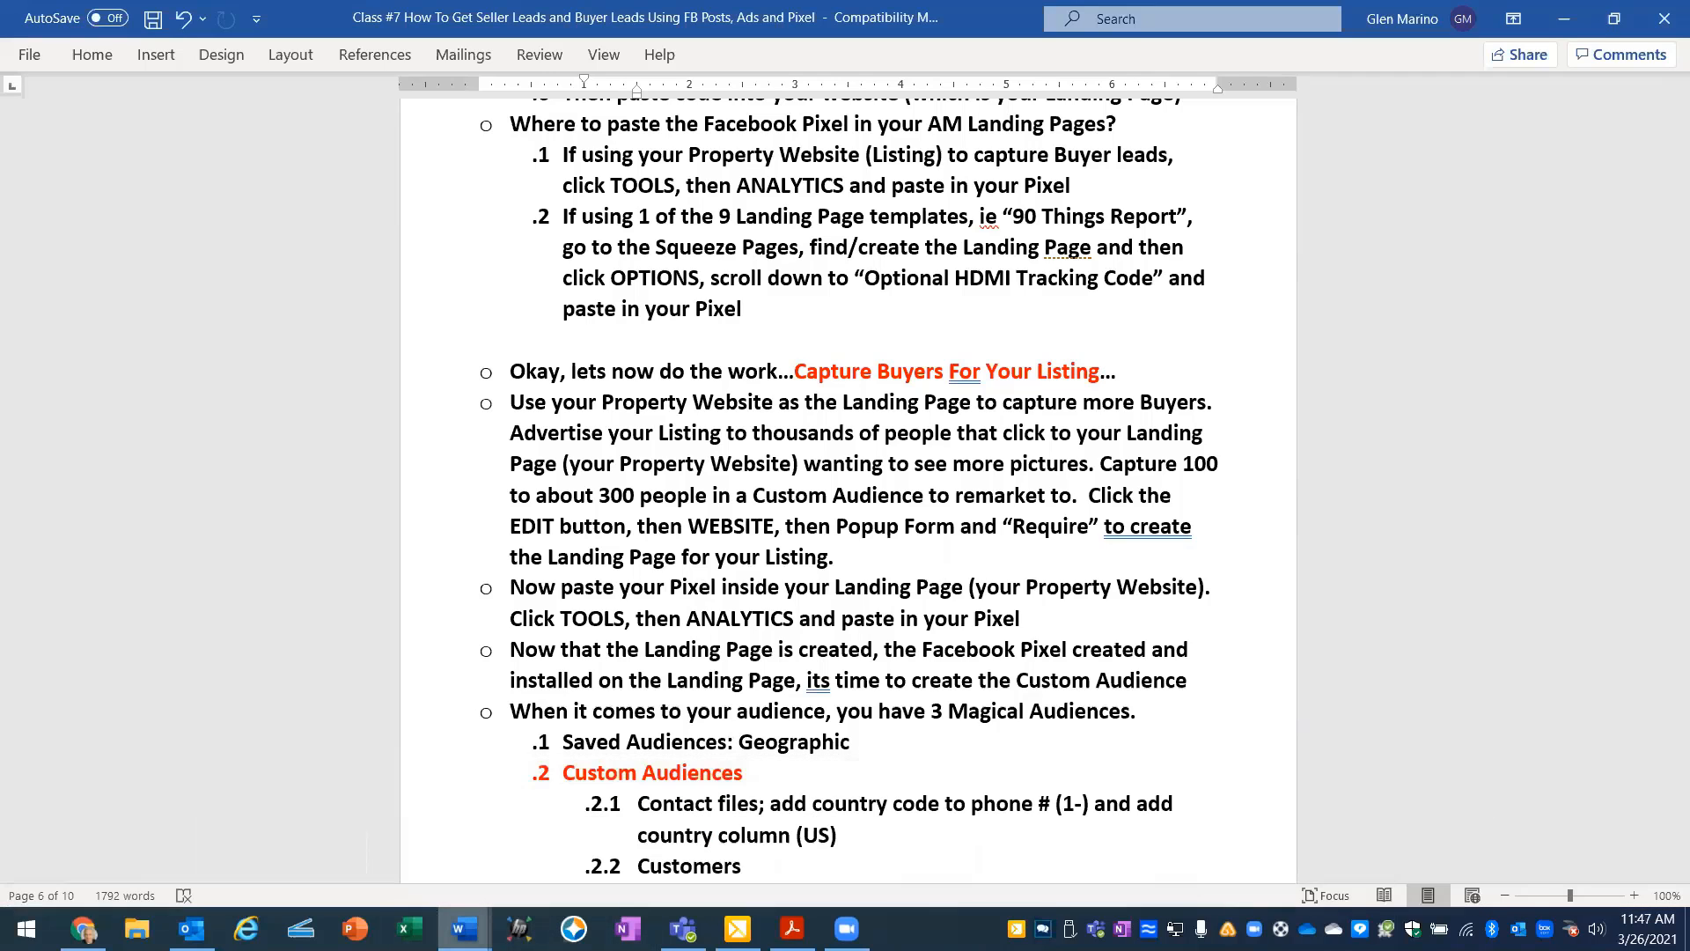
pyautogui.click(398, 879)
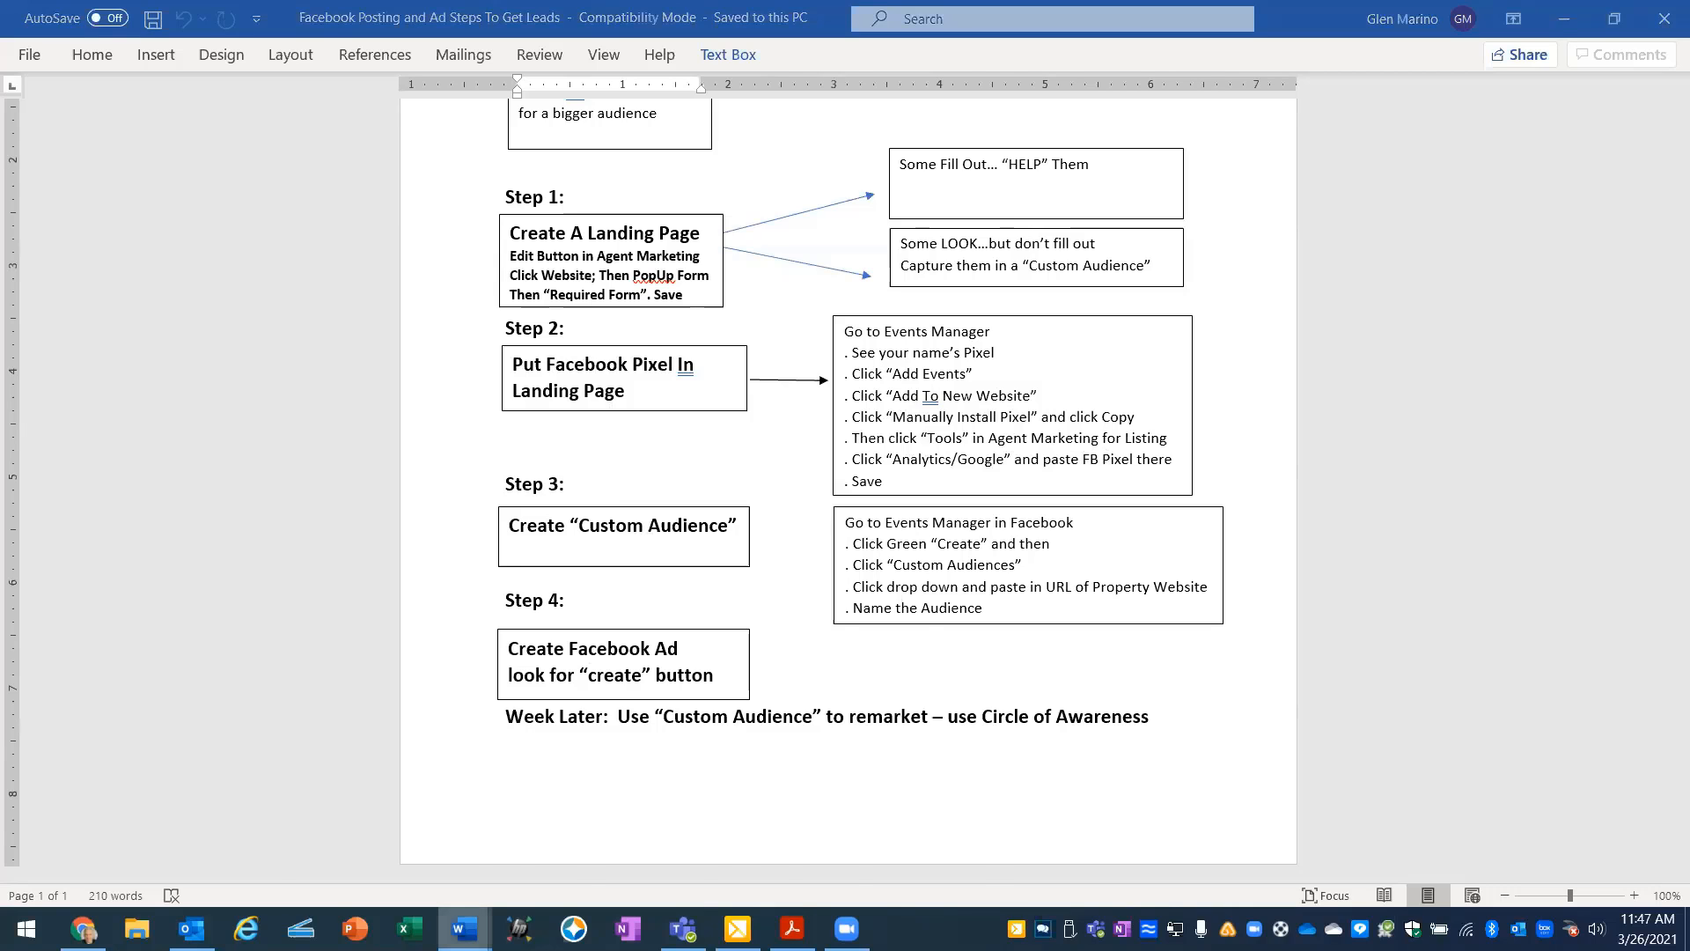
pyautogui.moveTo(464, 928)
pyautogui.click(114, 854)
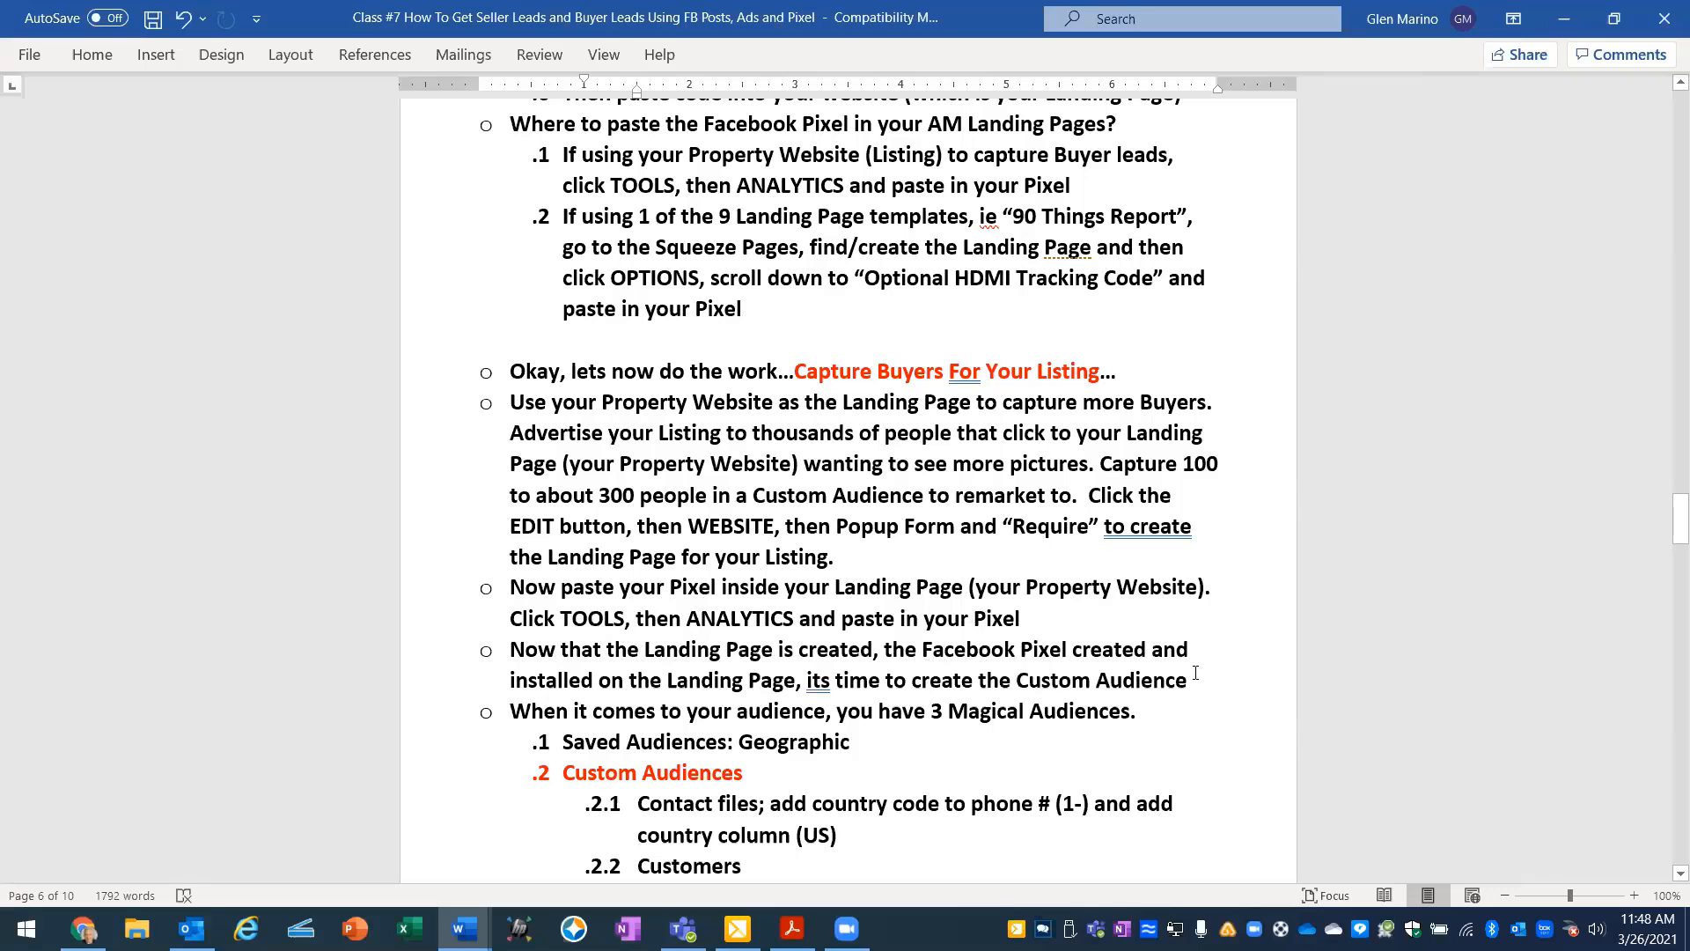
# - Read the Class #7 notes on saved, custom and lookalike audiences through the instructions for creating a website custom audience
pyautogui.scroll(-2, 1196, 673)
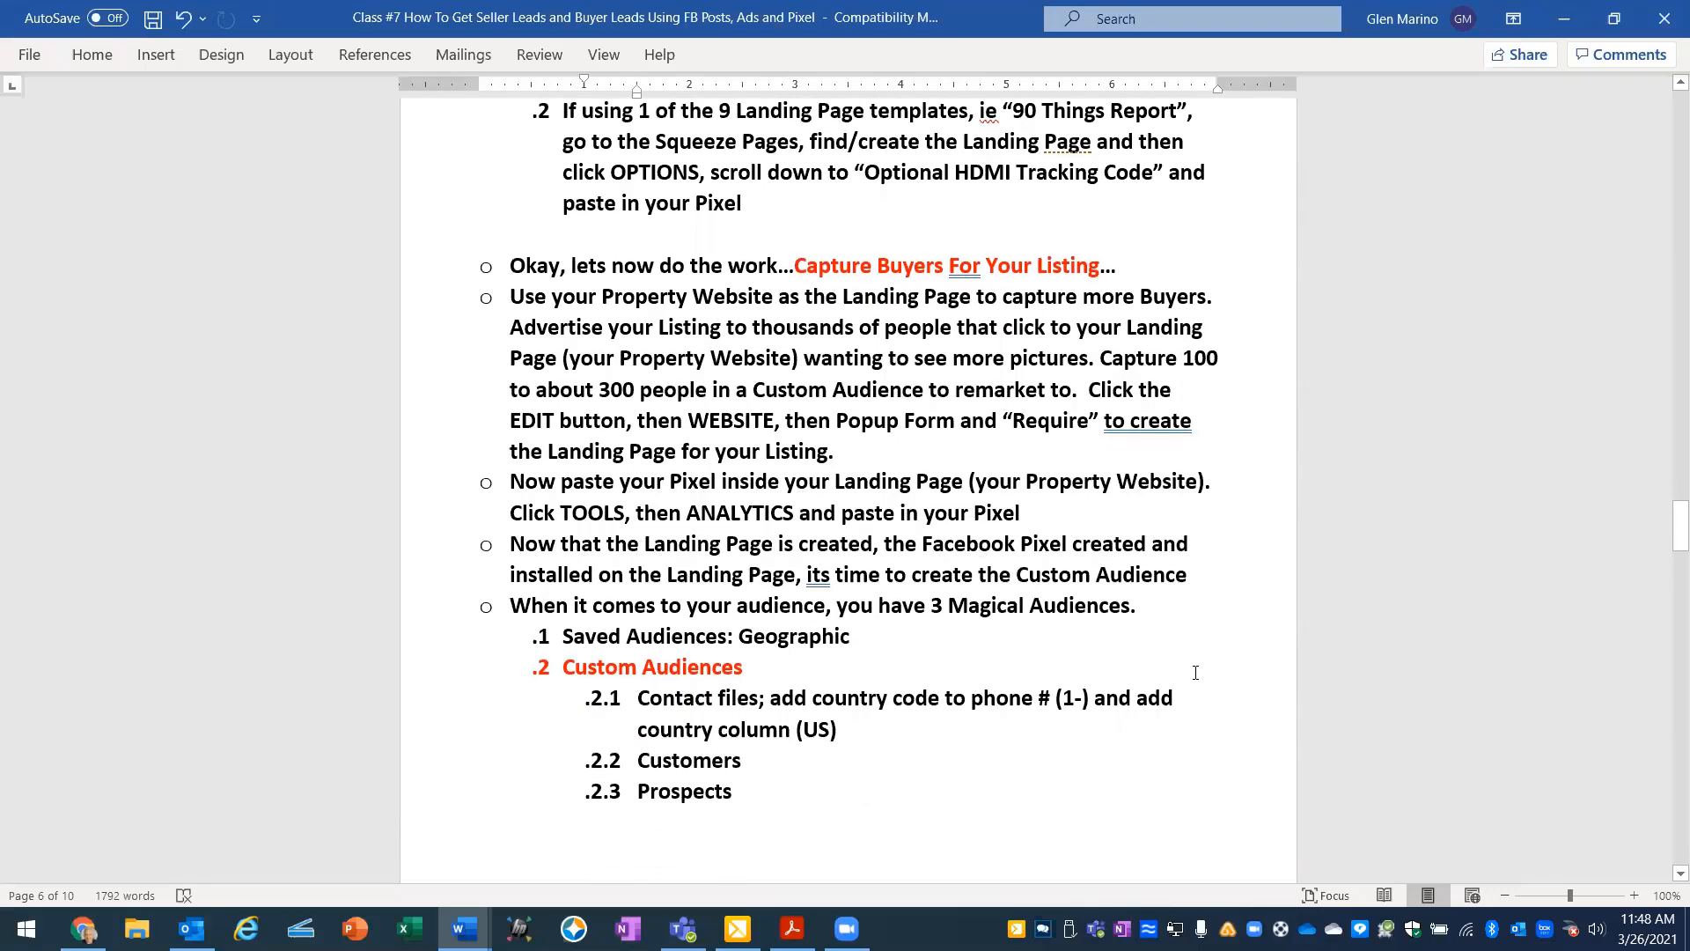
pyautogui.scroll(-2, 1196, 673)
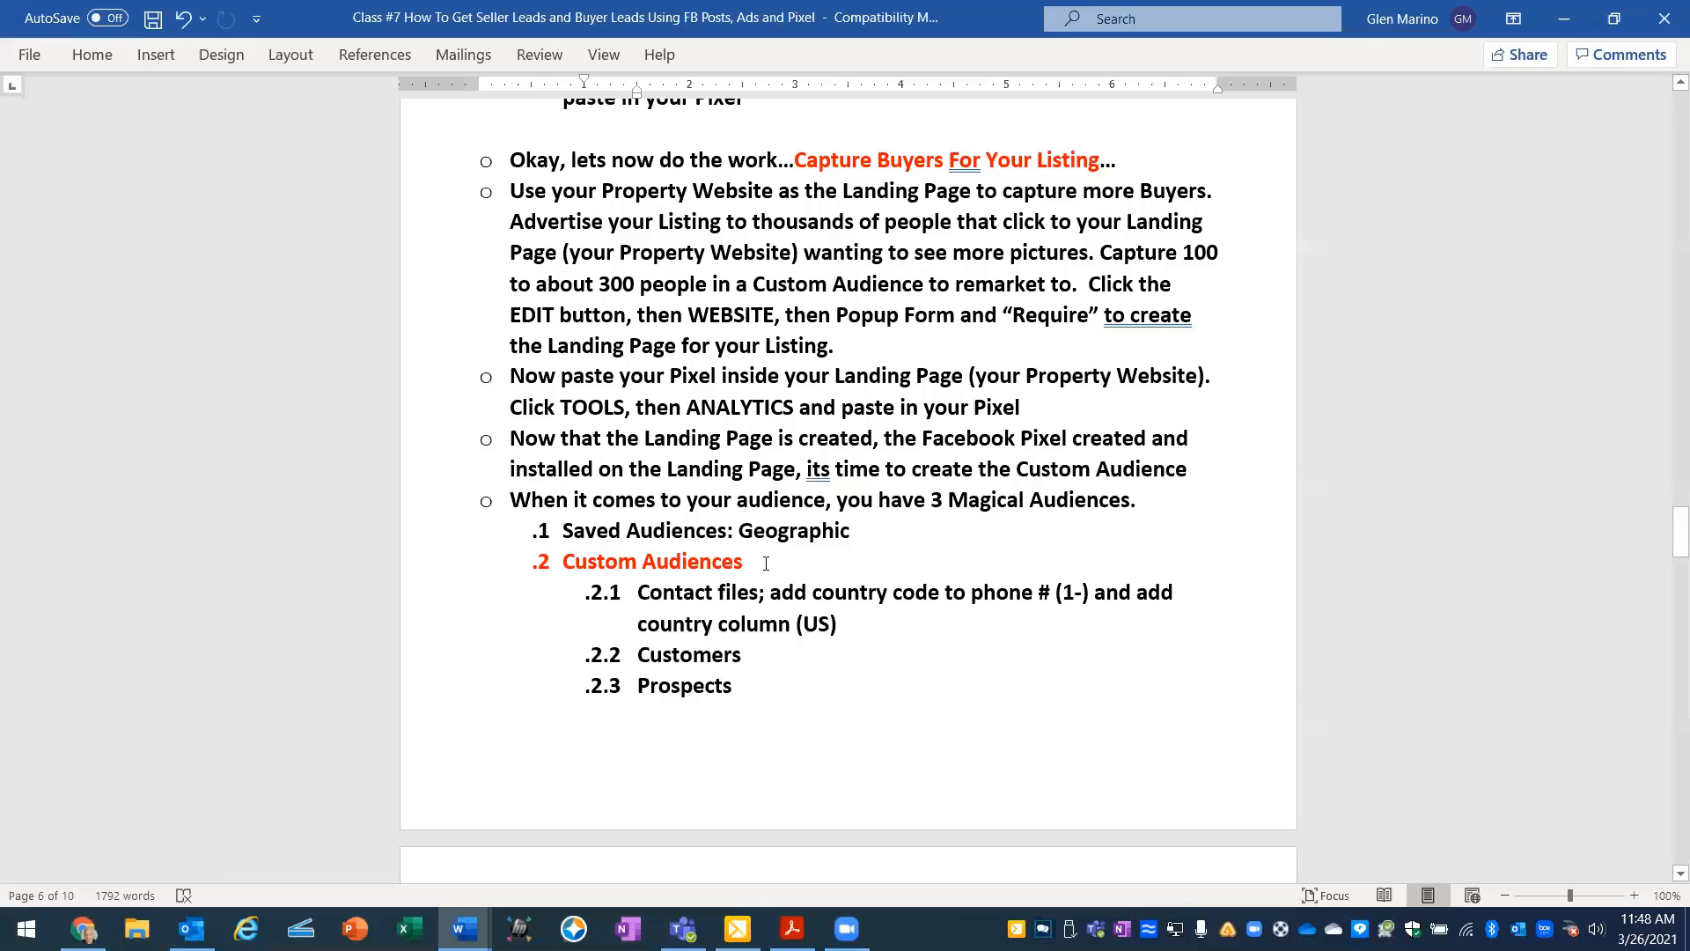
pyautogui.scroll(-5, 766, 564)
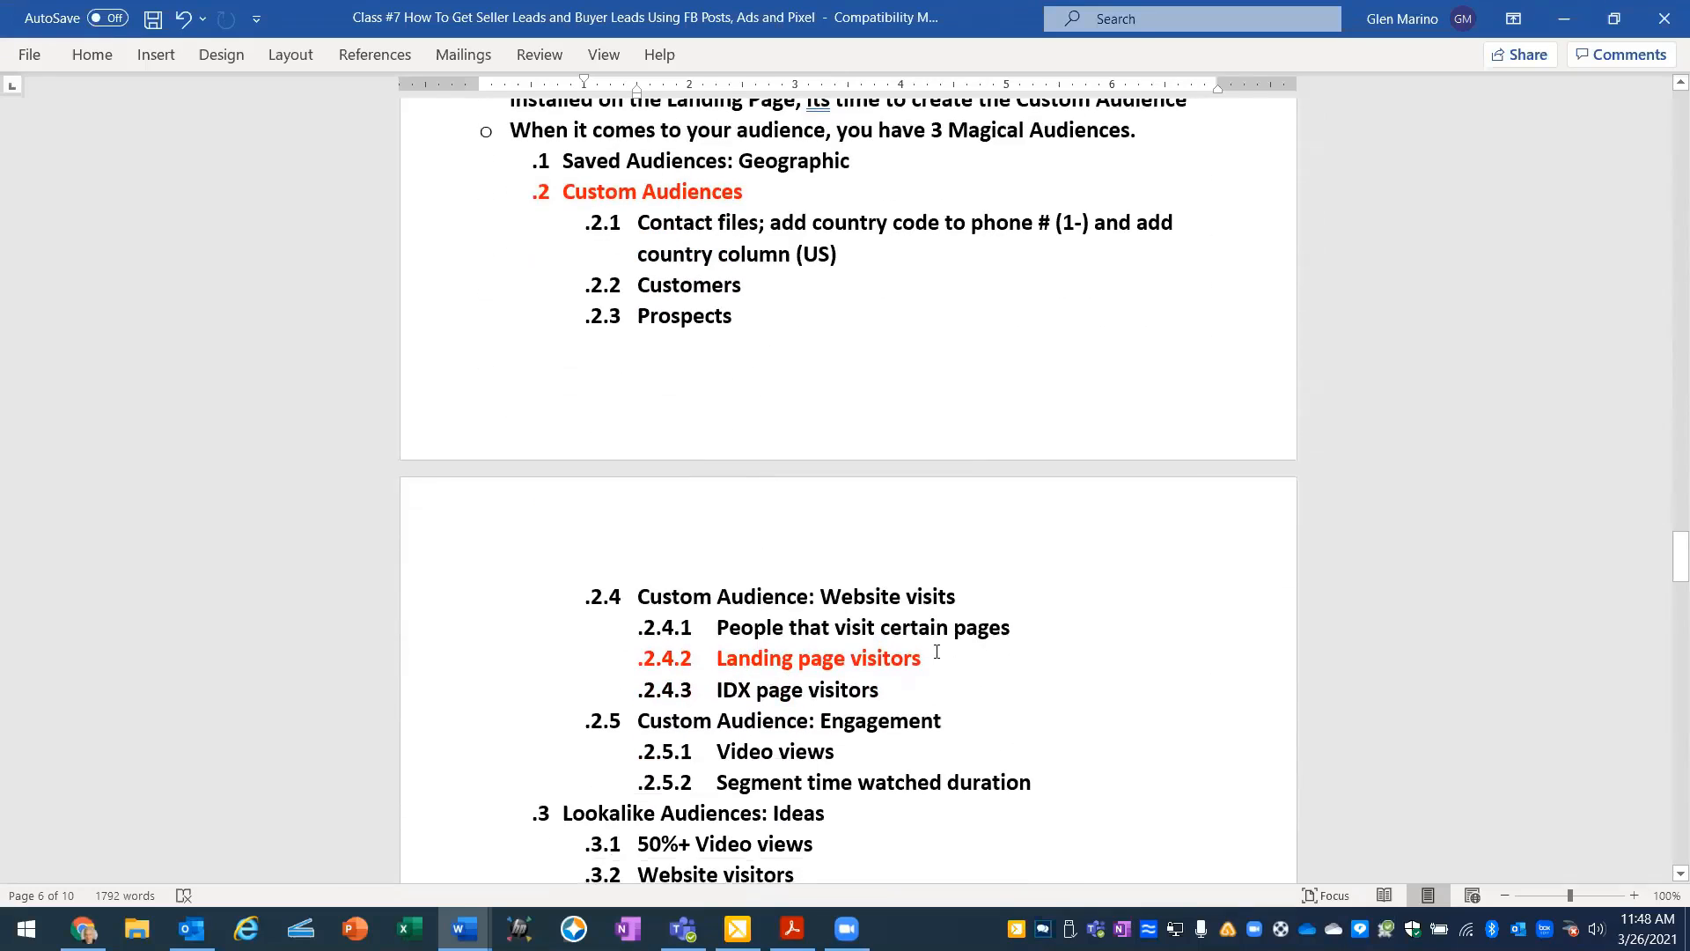
pyautogui.scroll(-3, 937, 649)
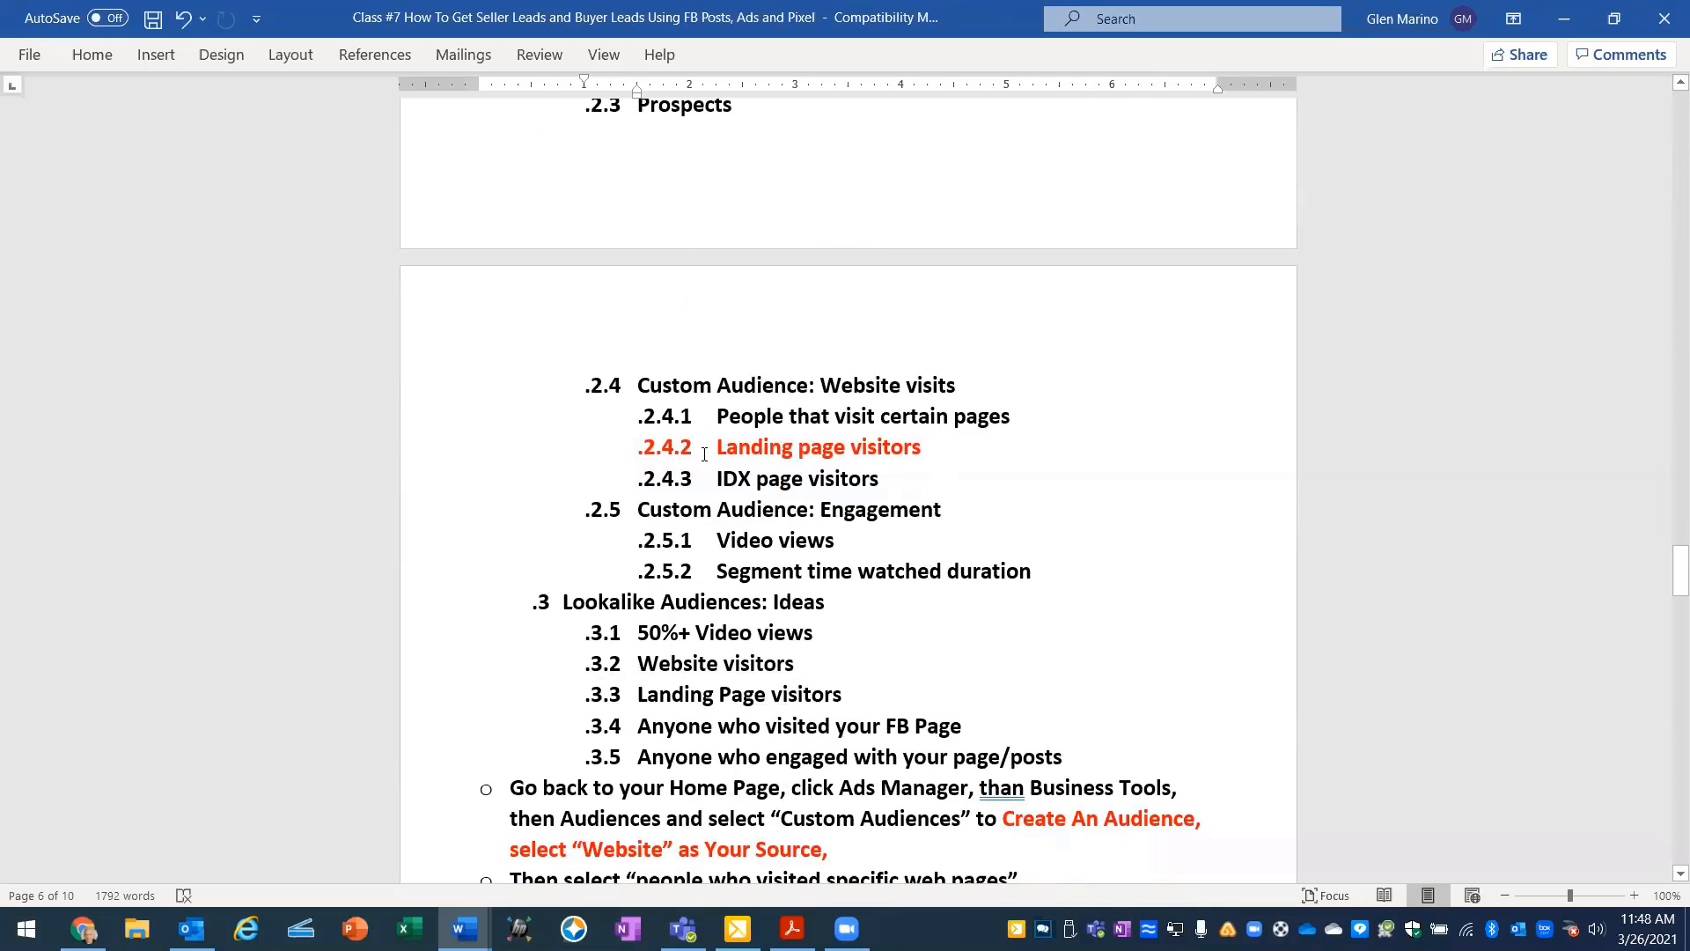
pyautogui.scroll(-6, 951, 461)
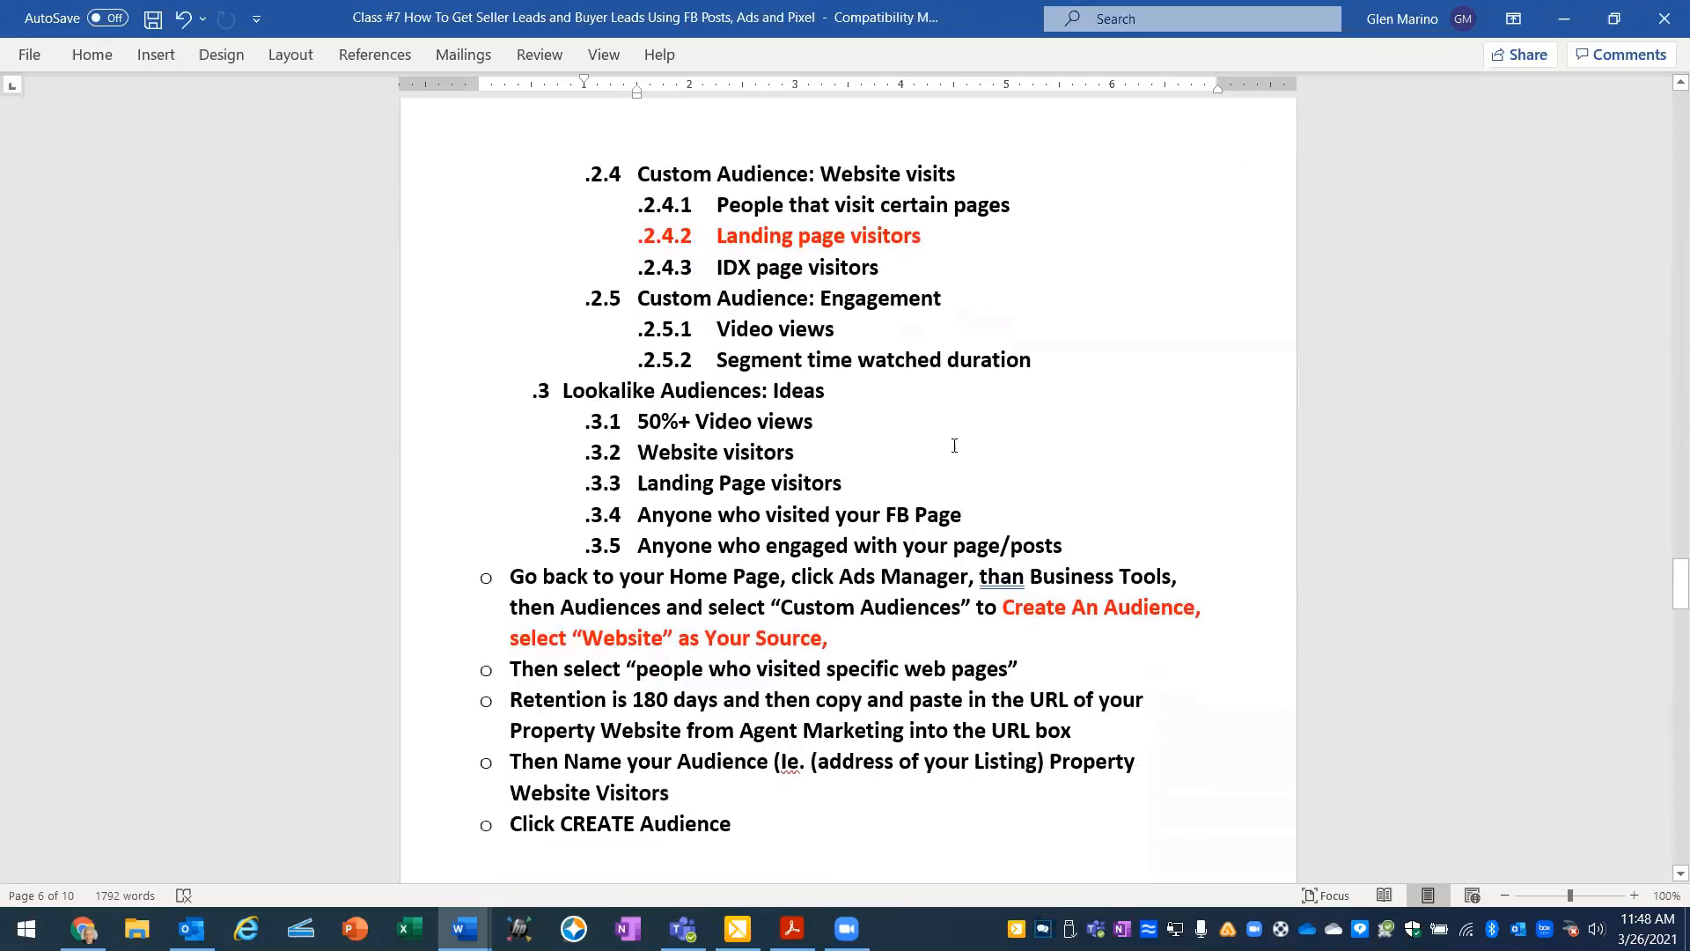
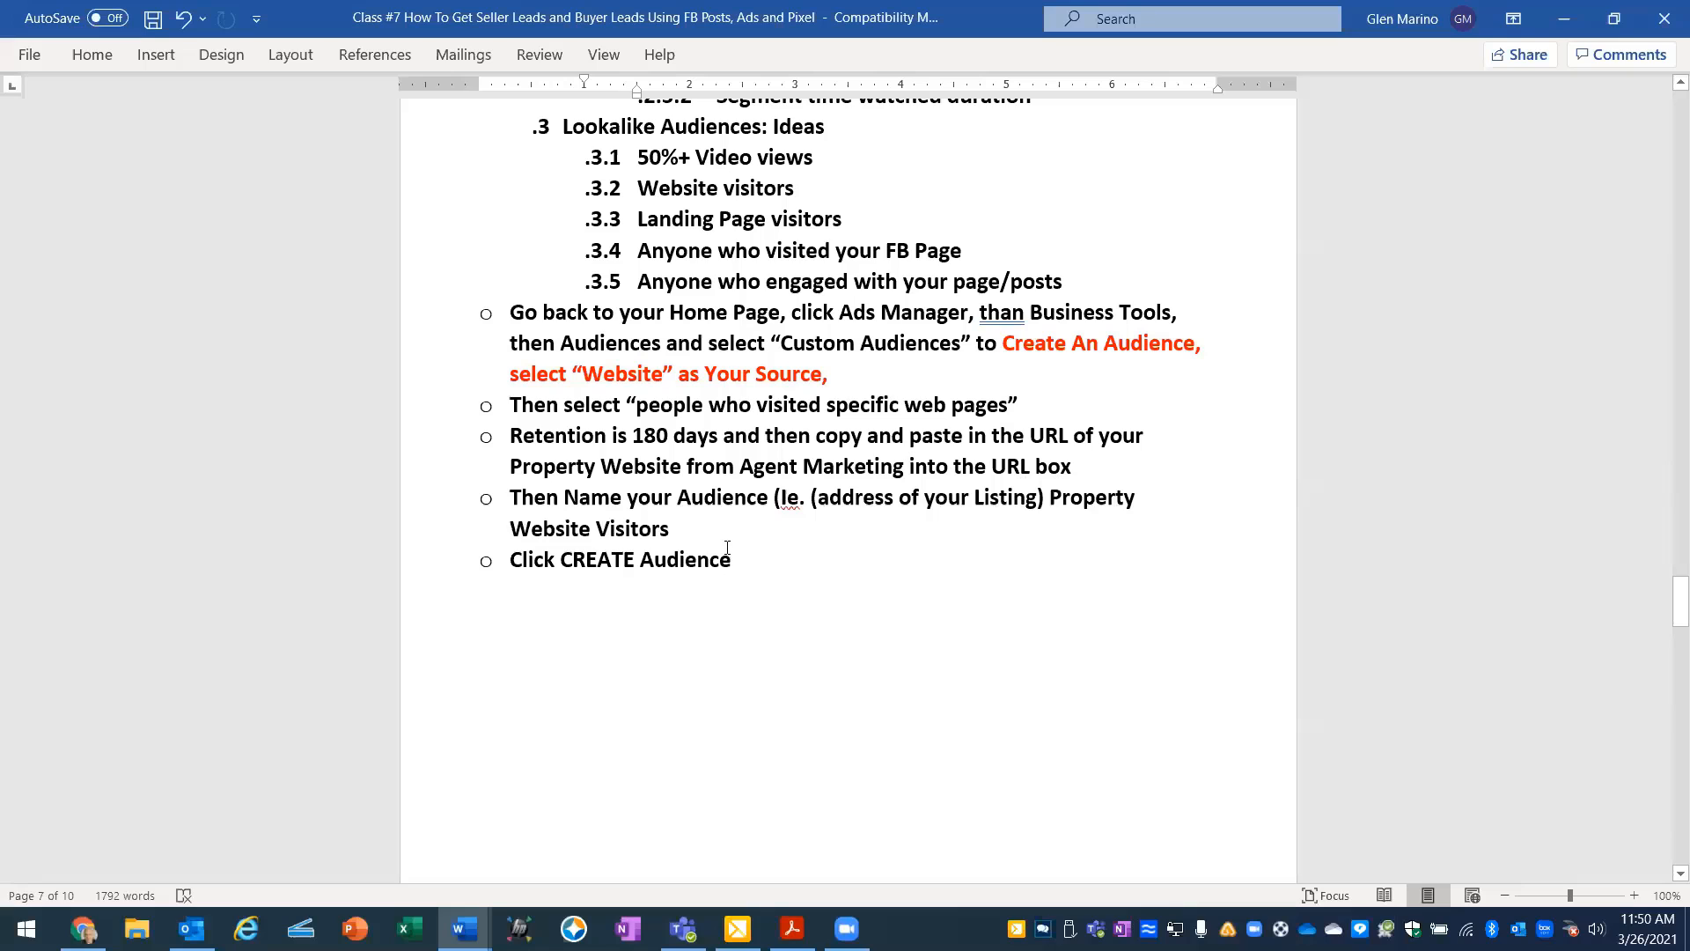
# - Read the rest of the Class #7 custom audience instructions, including the example Create a Website Custom Audience form
pyautogui.scroll(-1, 727, 530)
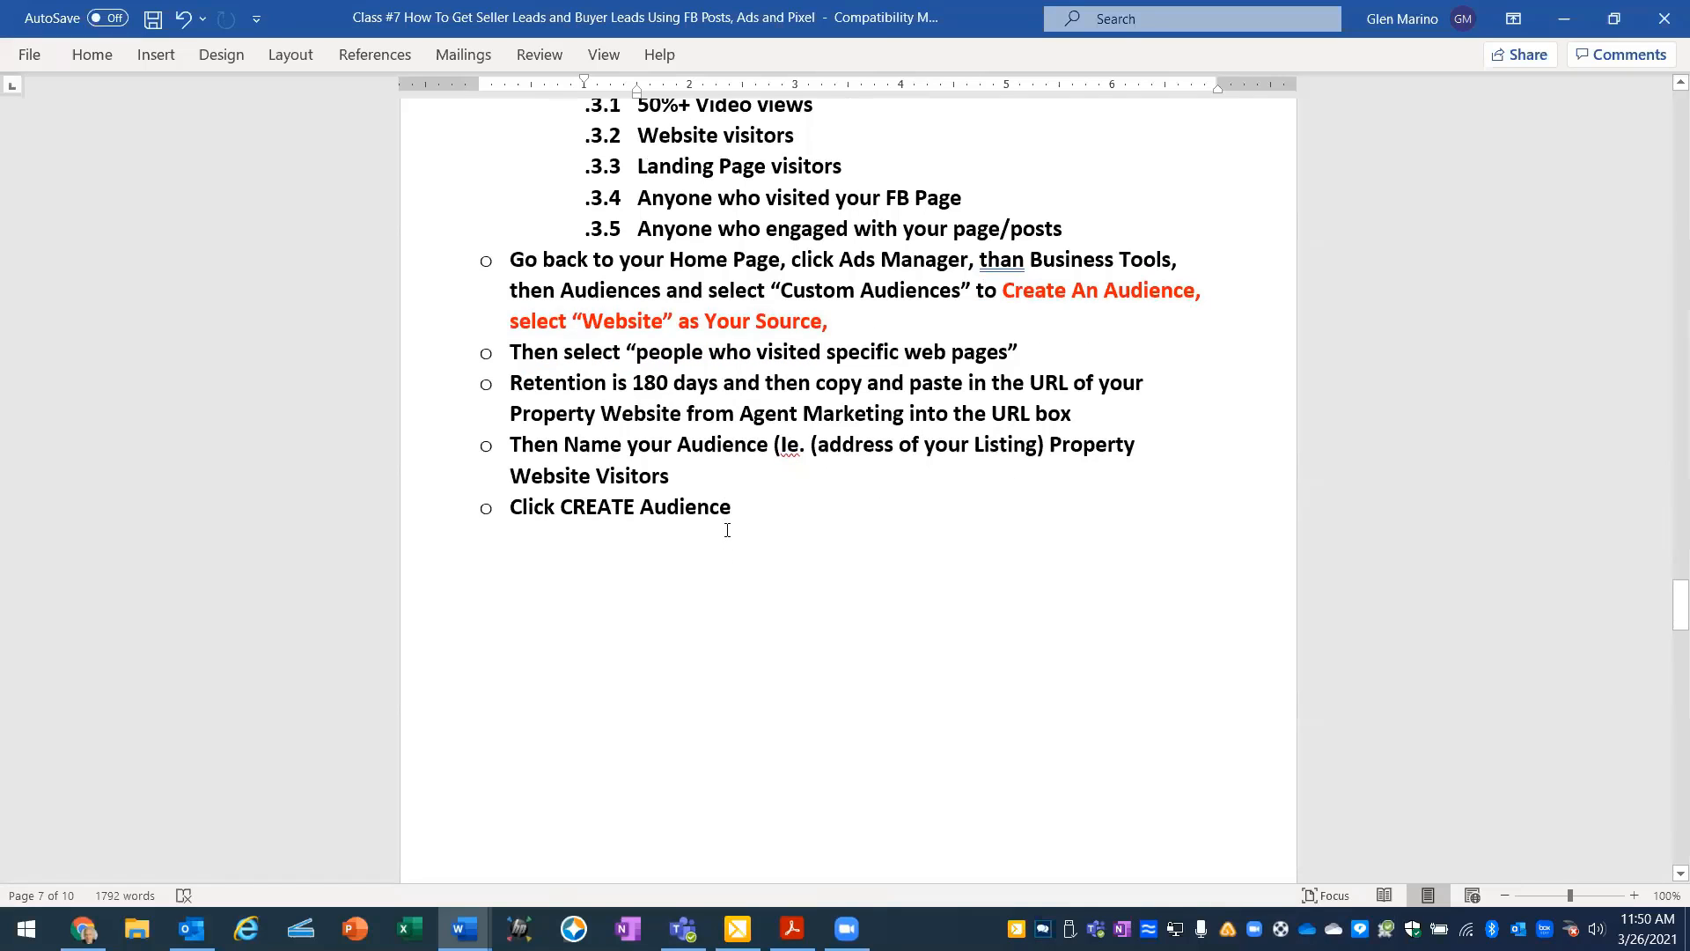
pyautogui.scroll(-9, 728, 525)
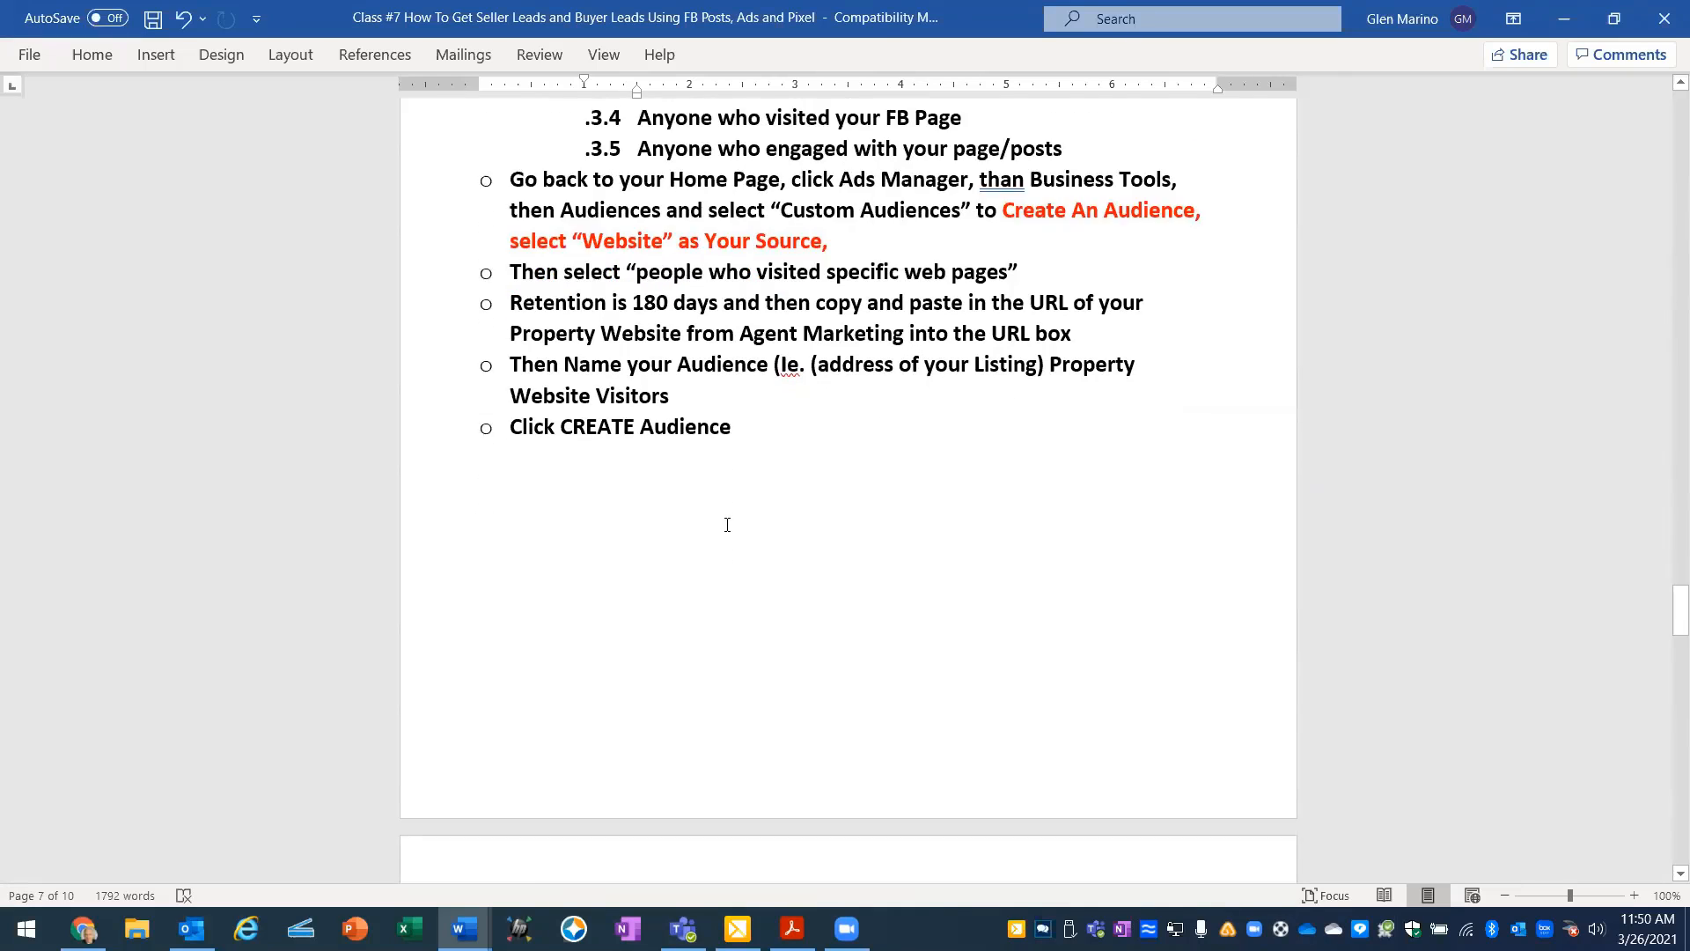
pyautogui.scroll(-6, 727, 508)
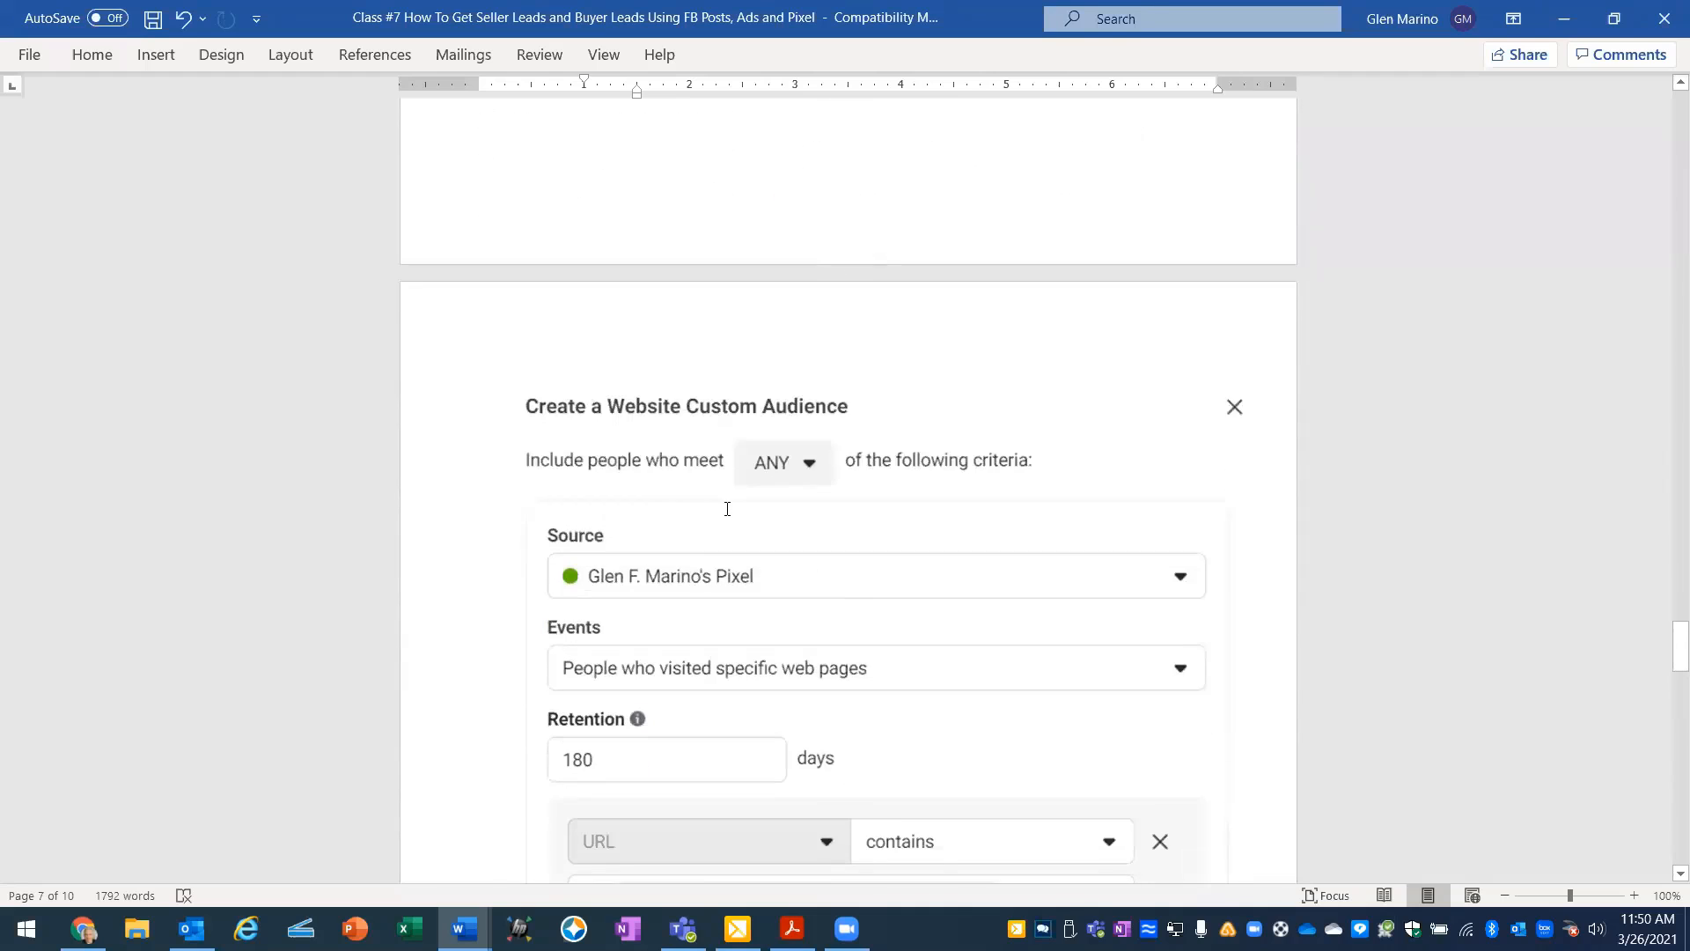
pyautogui.scroll(-1, 728, 502)
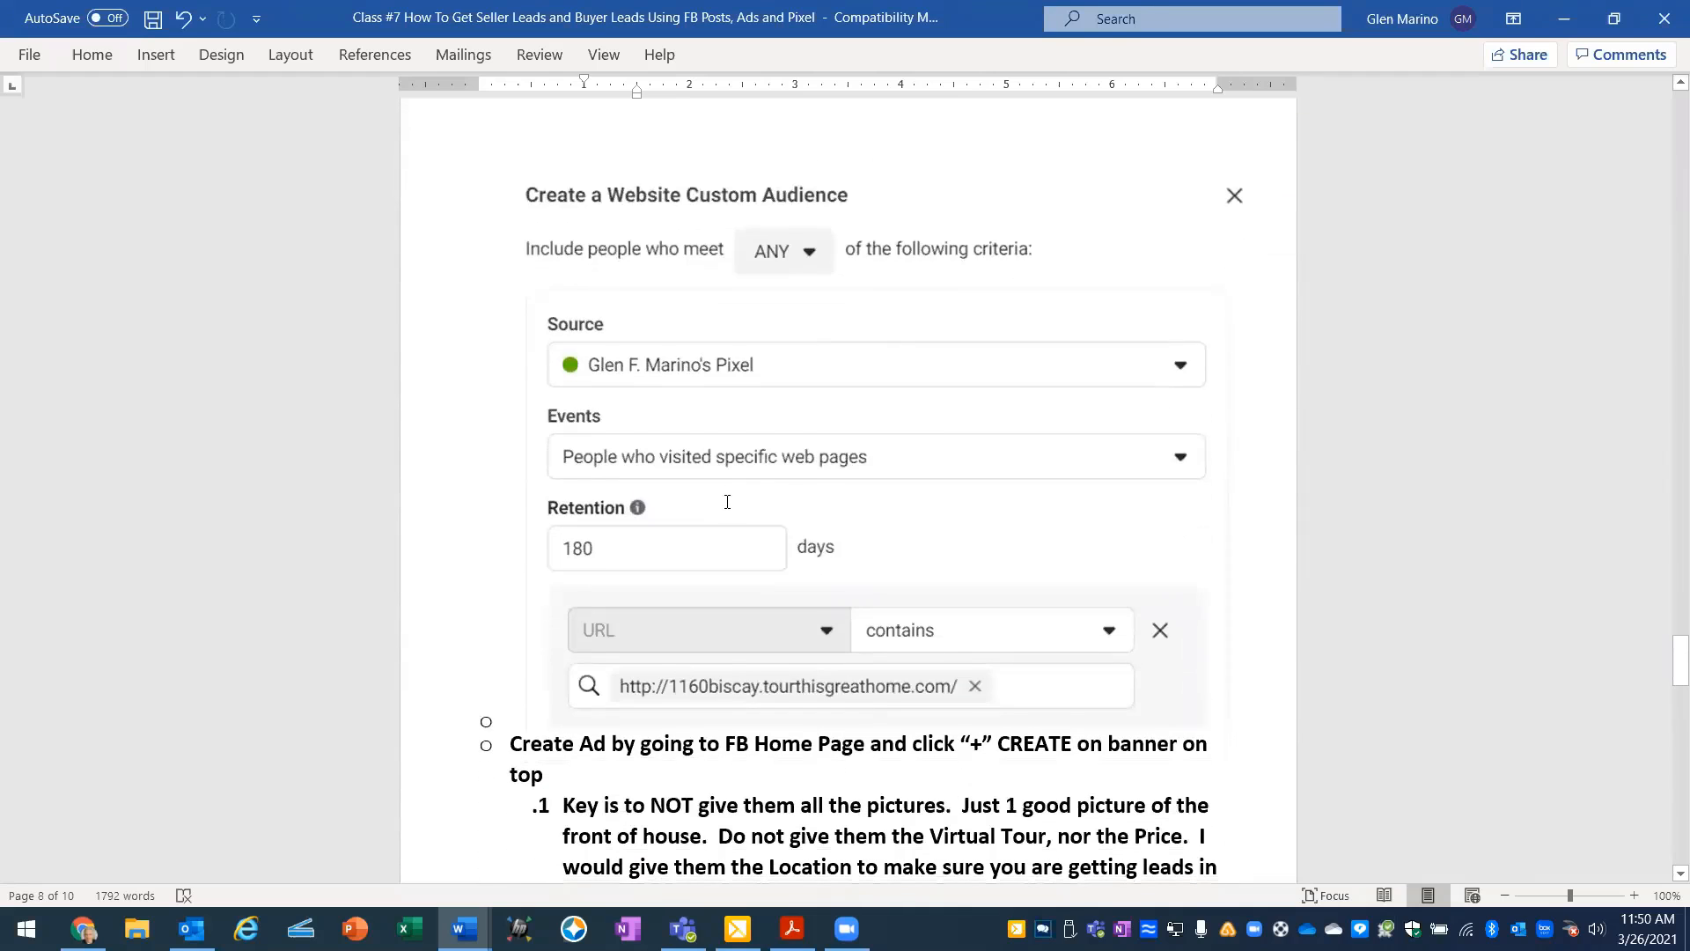
pyautogui.scroll(-1, 727, 501)
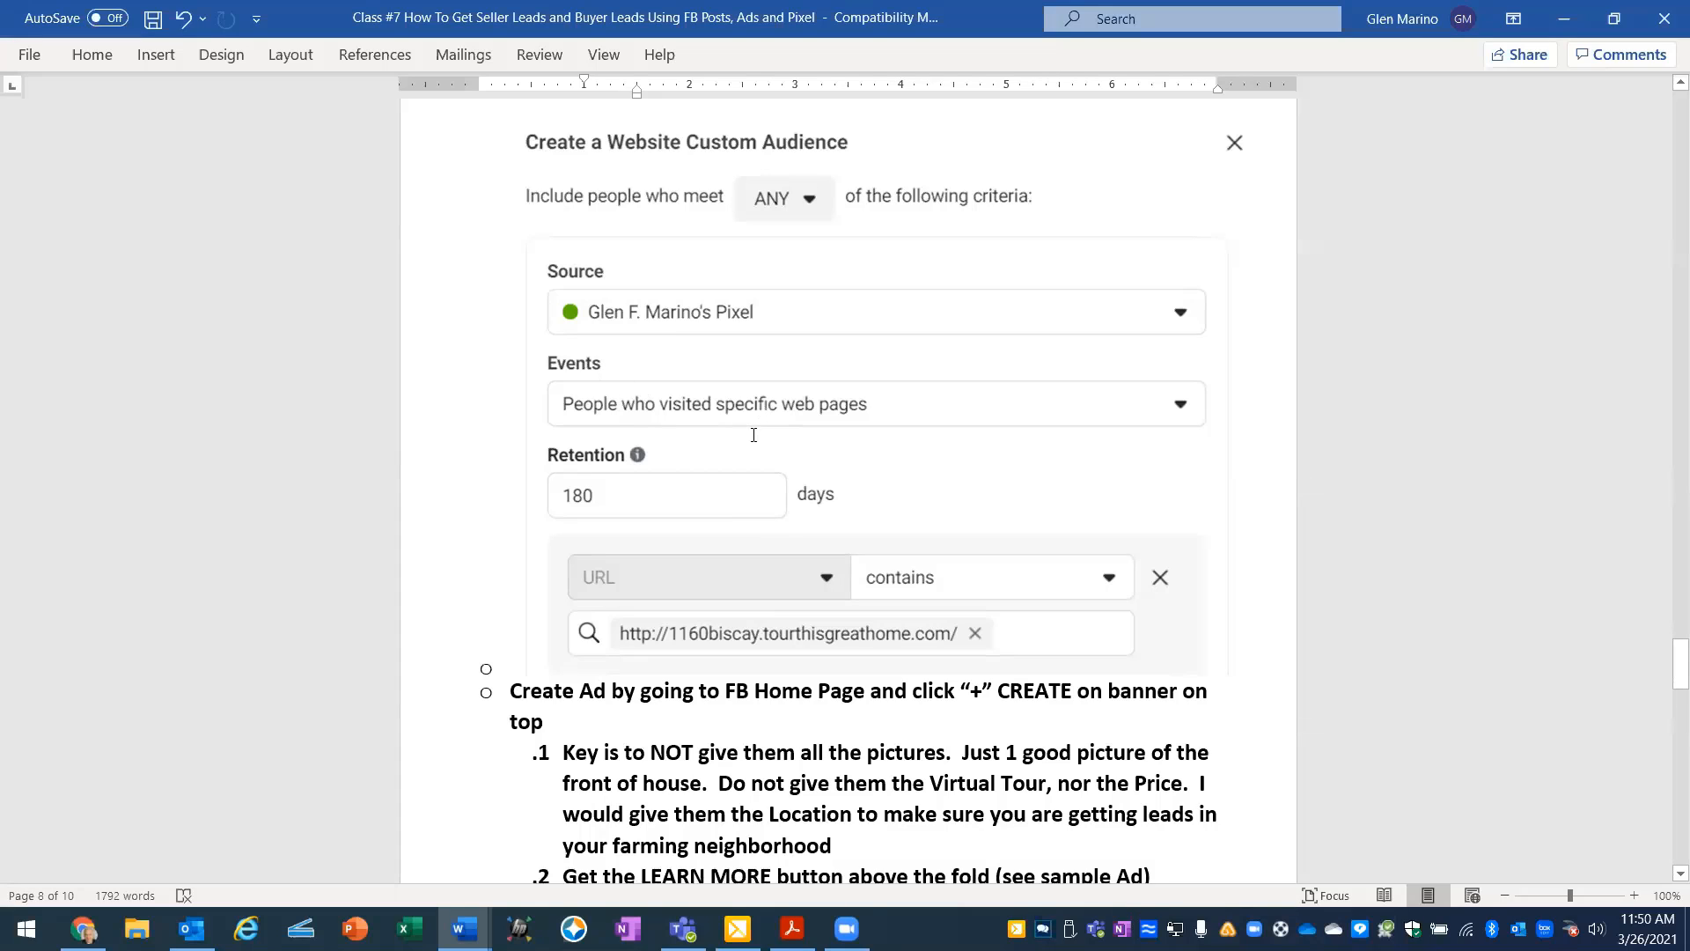
pyautogui.scroll(10, 754, 435)
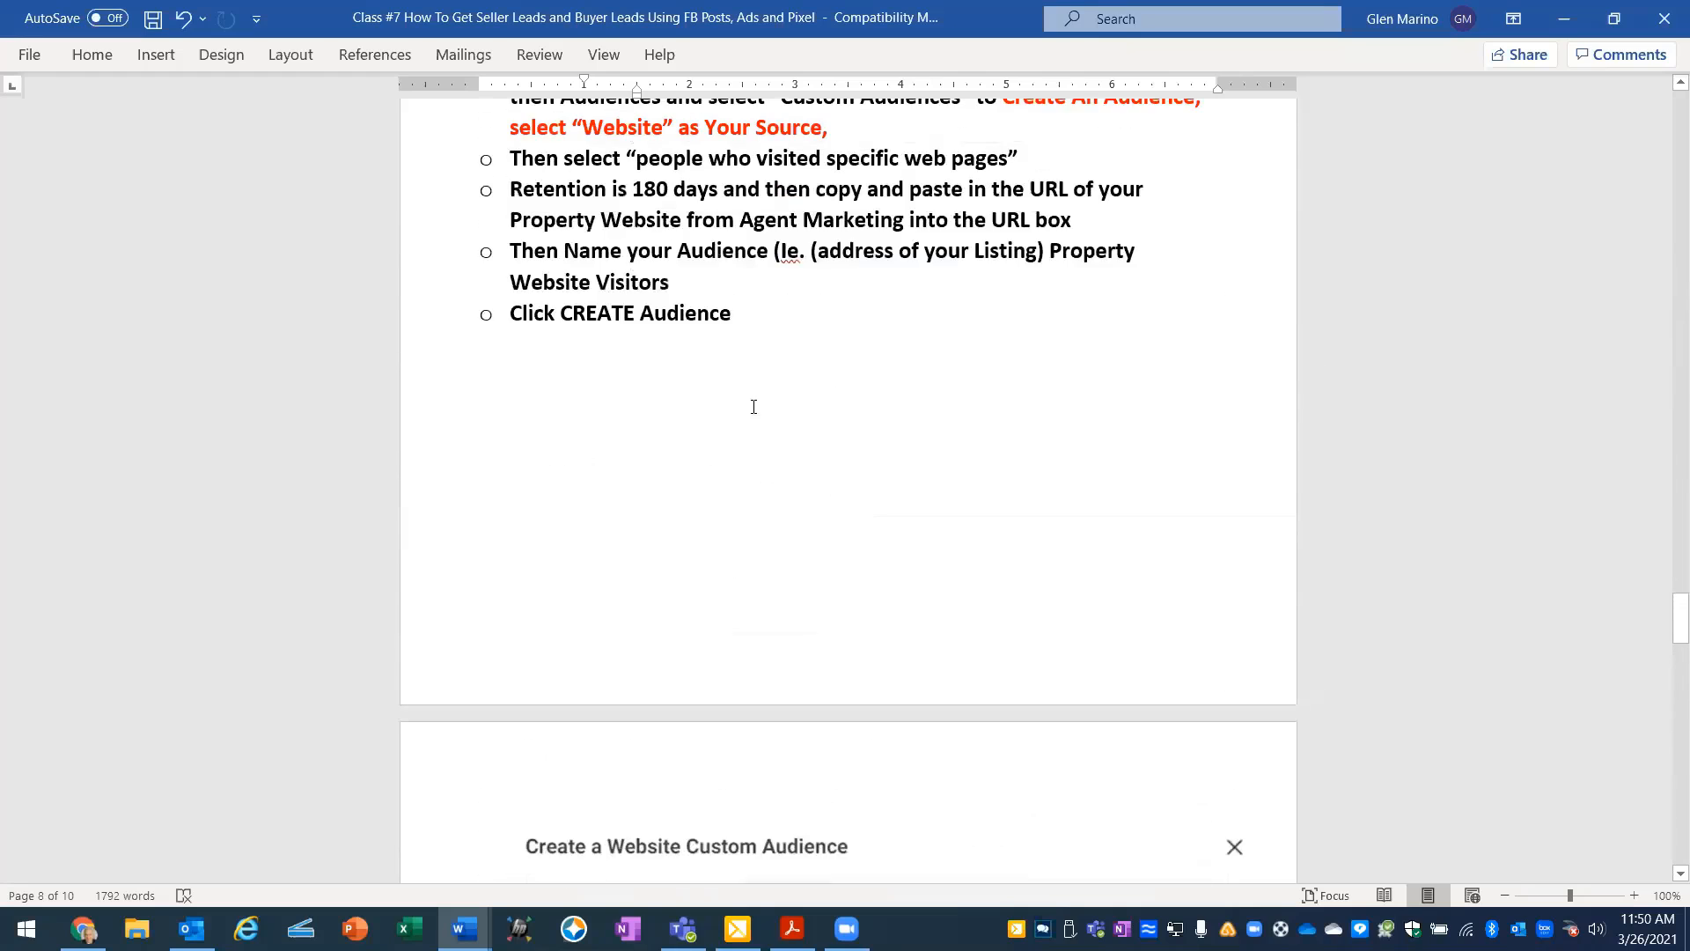
pyautogui.scroll(2, 754, 408)
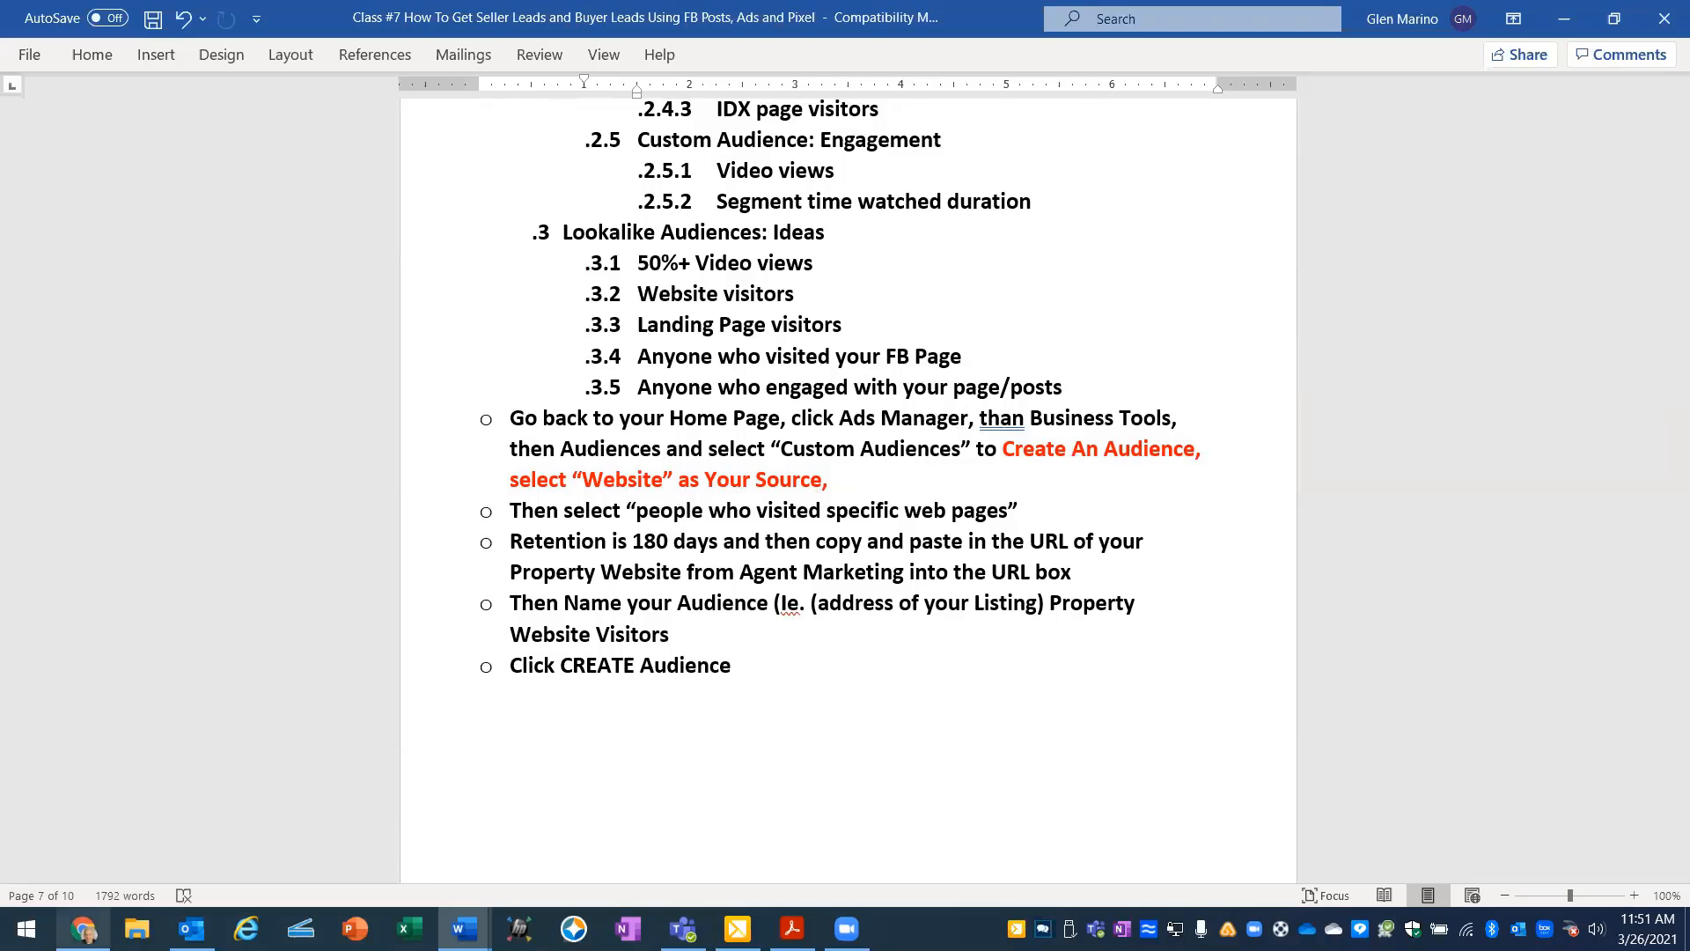
# - Switch to the Facebook Events Manager page in Chrome and open the ad account's Audiences list
pyautogui.click(84, 929)
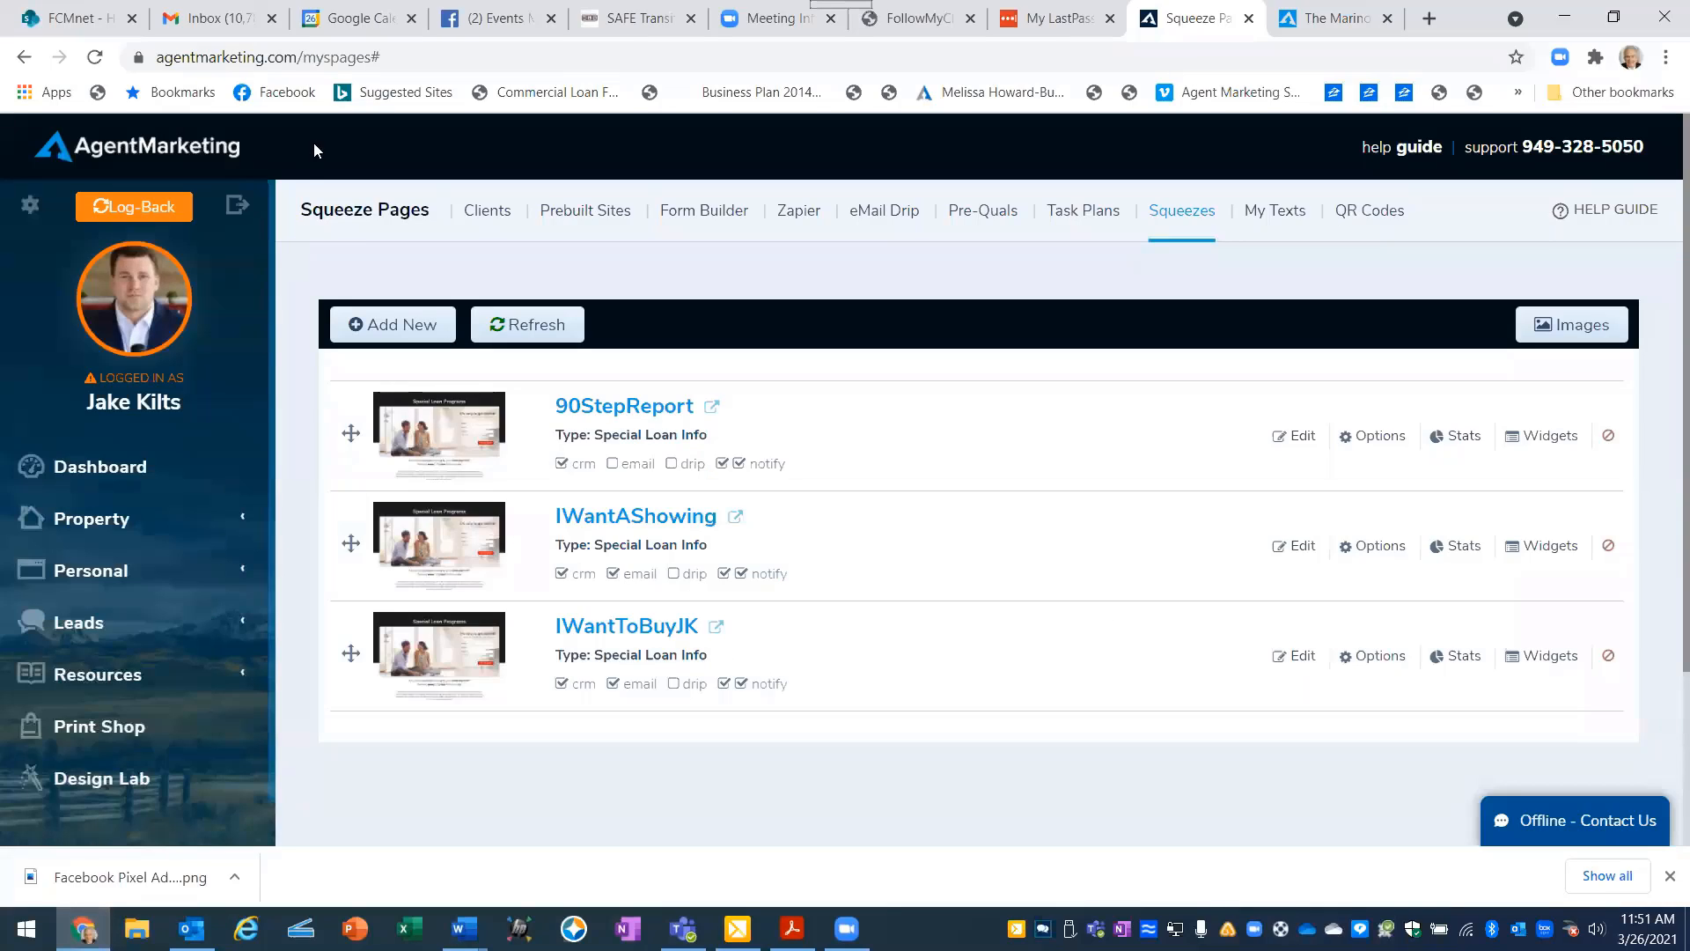
pyautogui.click(484, 18)
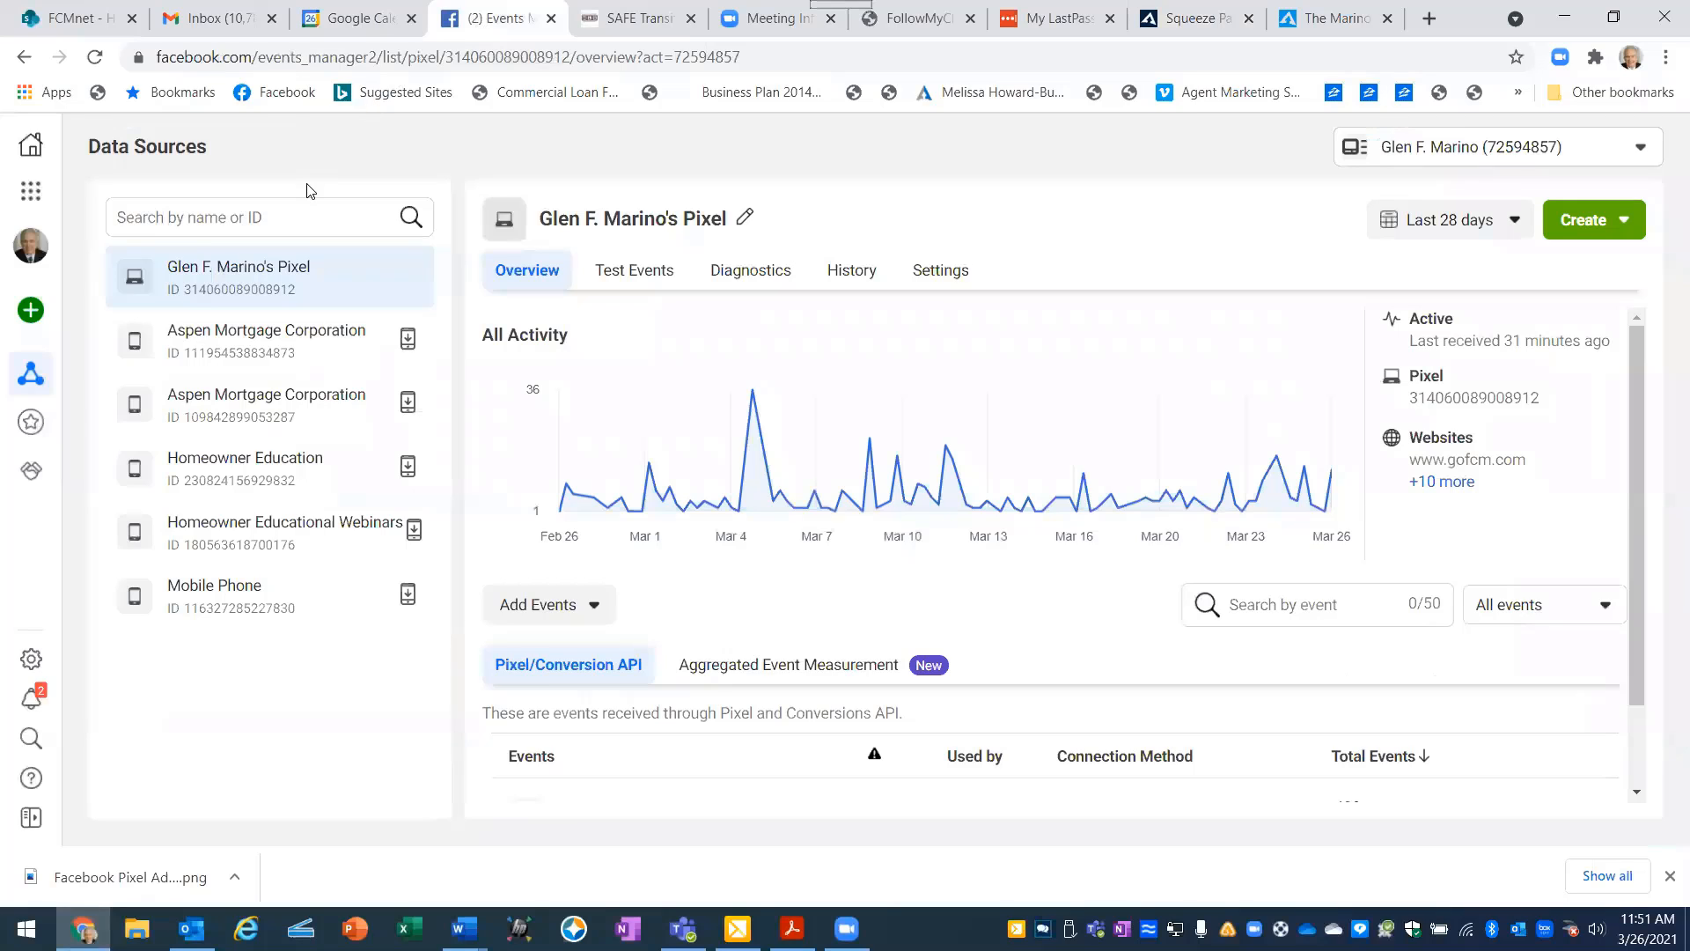
pyautogui.click(30, 193)
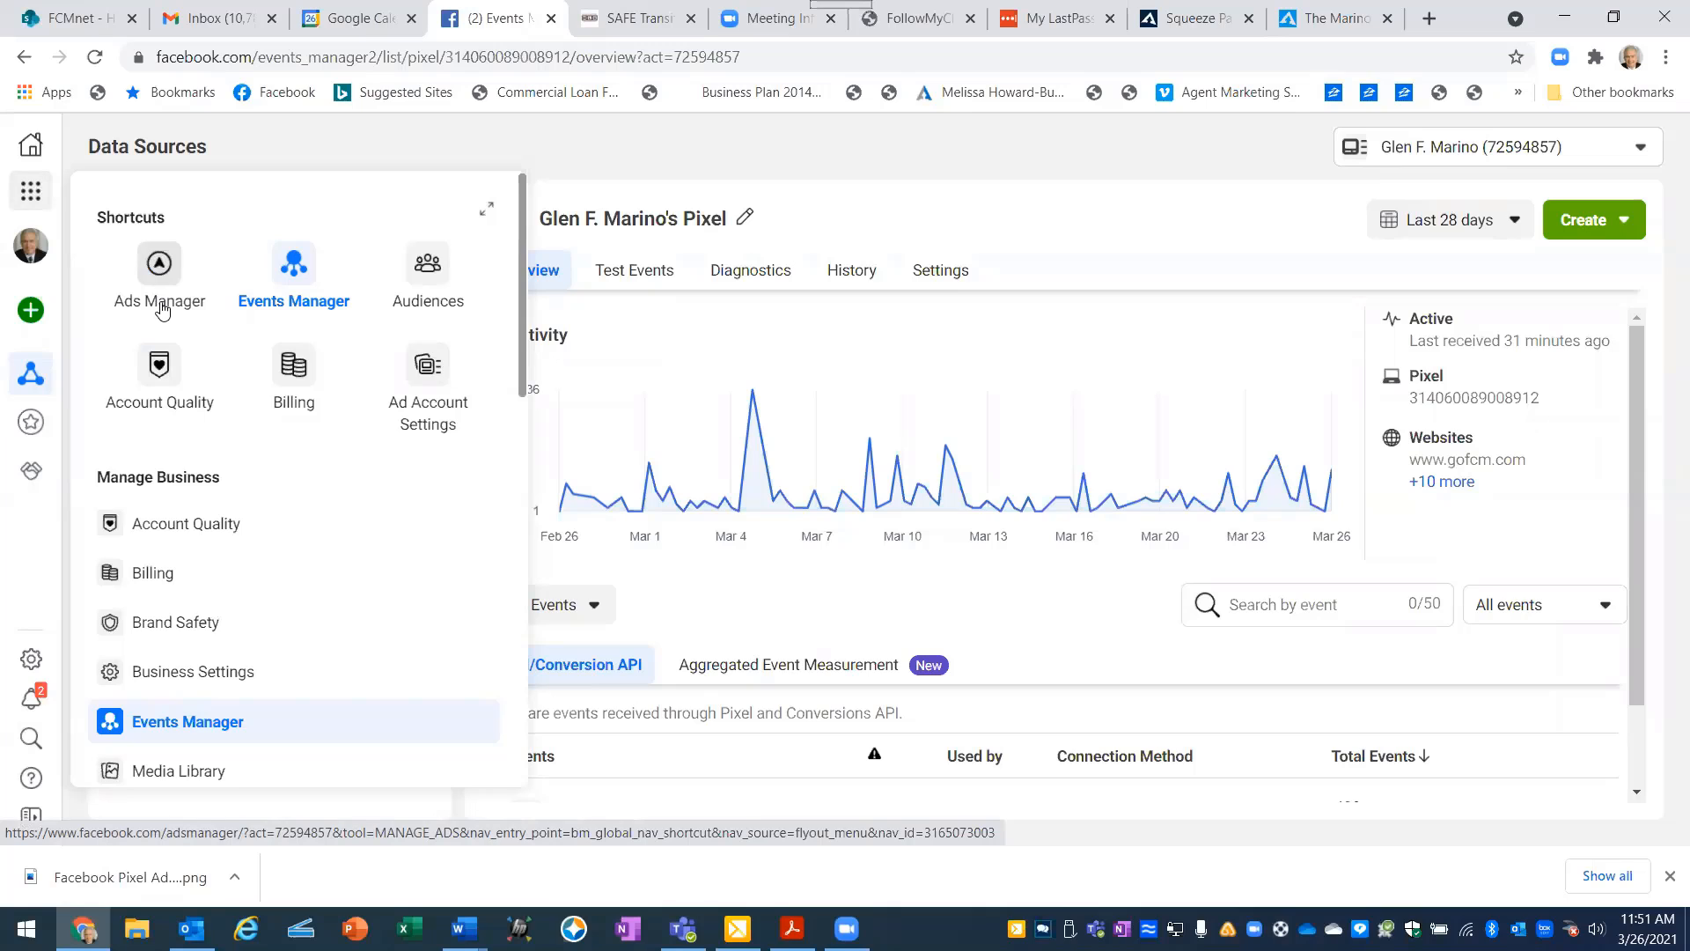
pyautogui.click(428, 268)
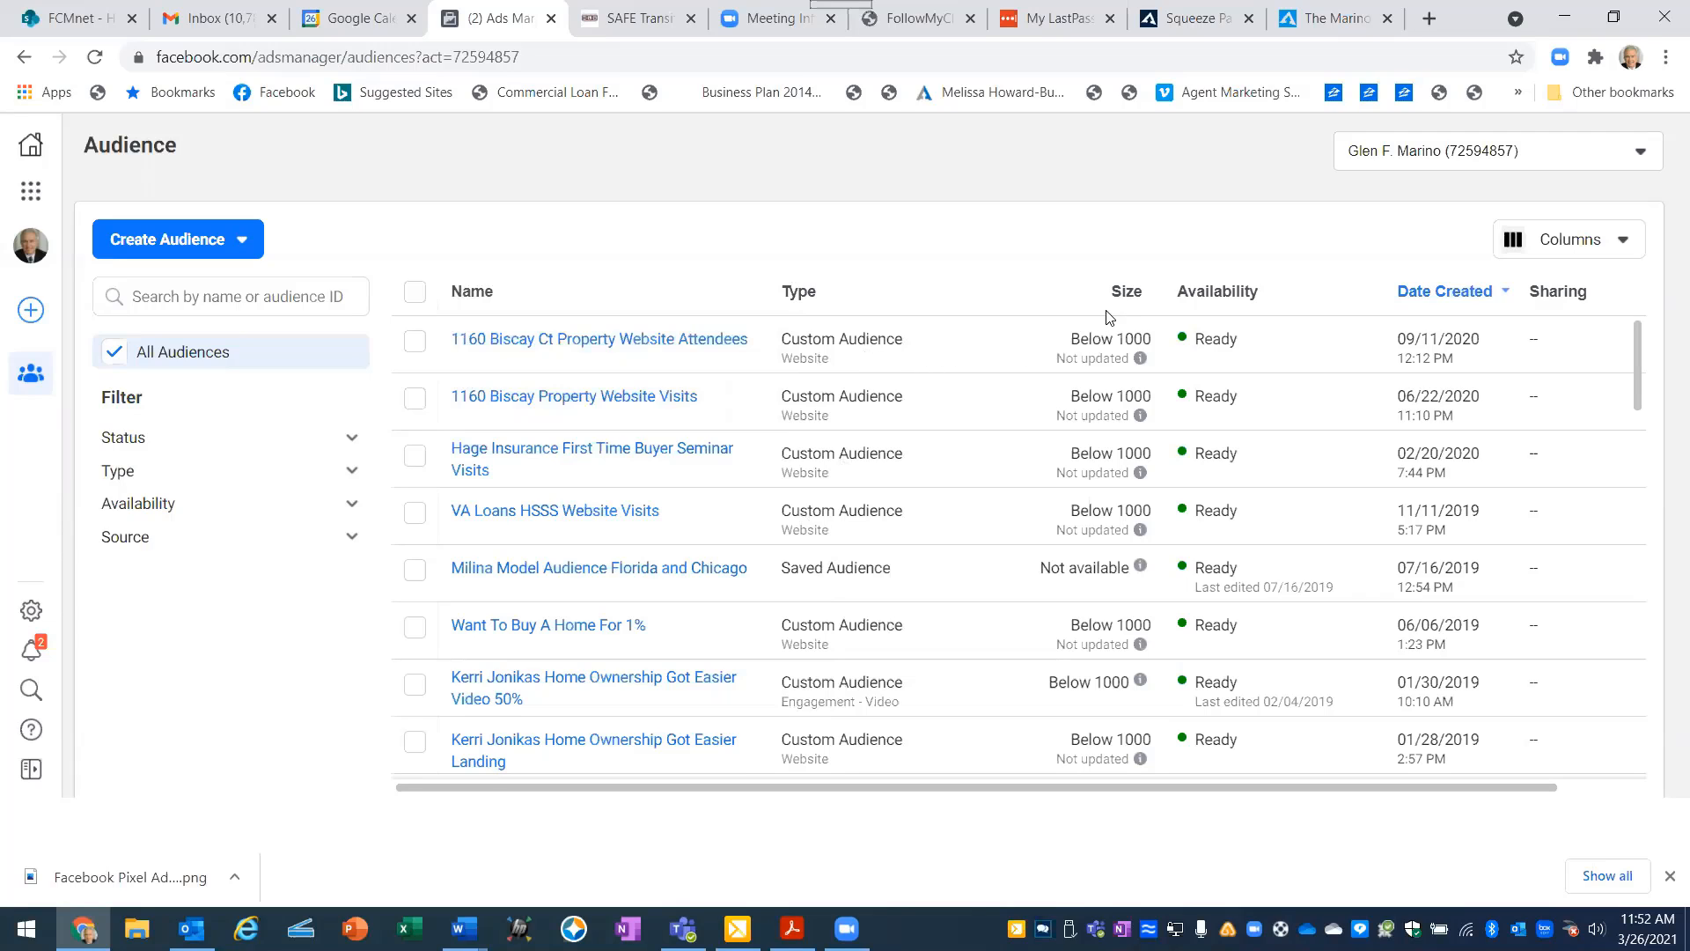
pyautogui.moveTo(1140, 358)
pyautogui.moveTo(1140, 358)
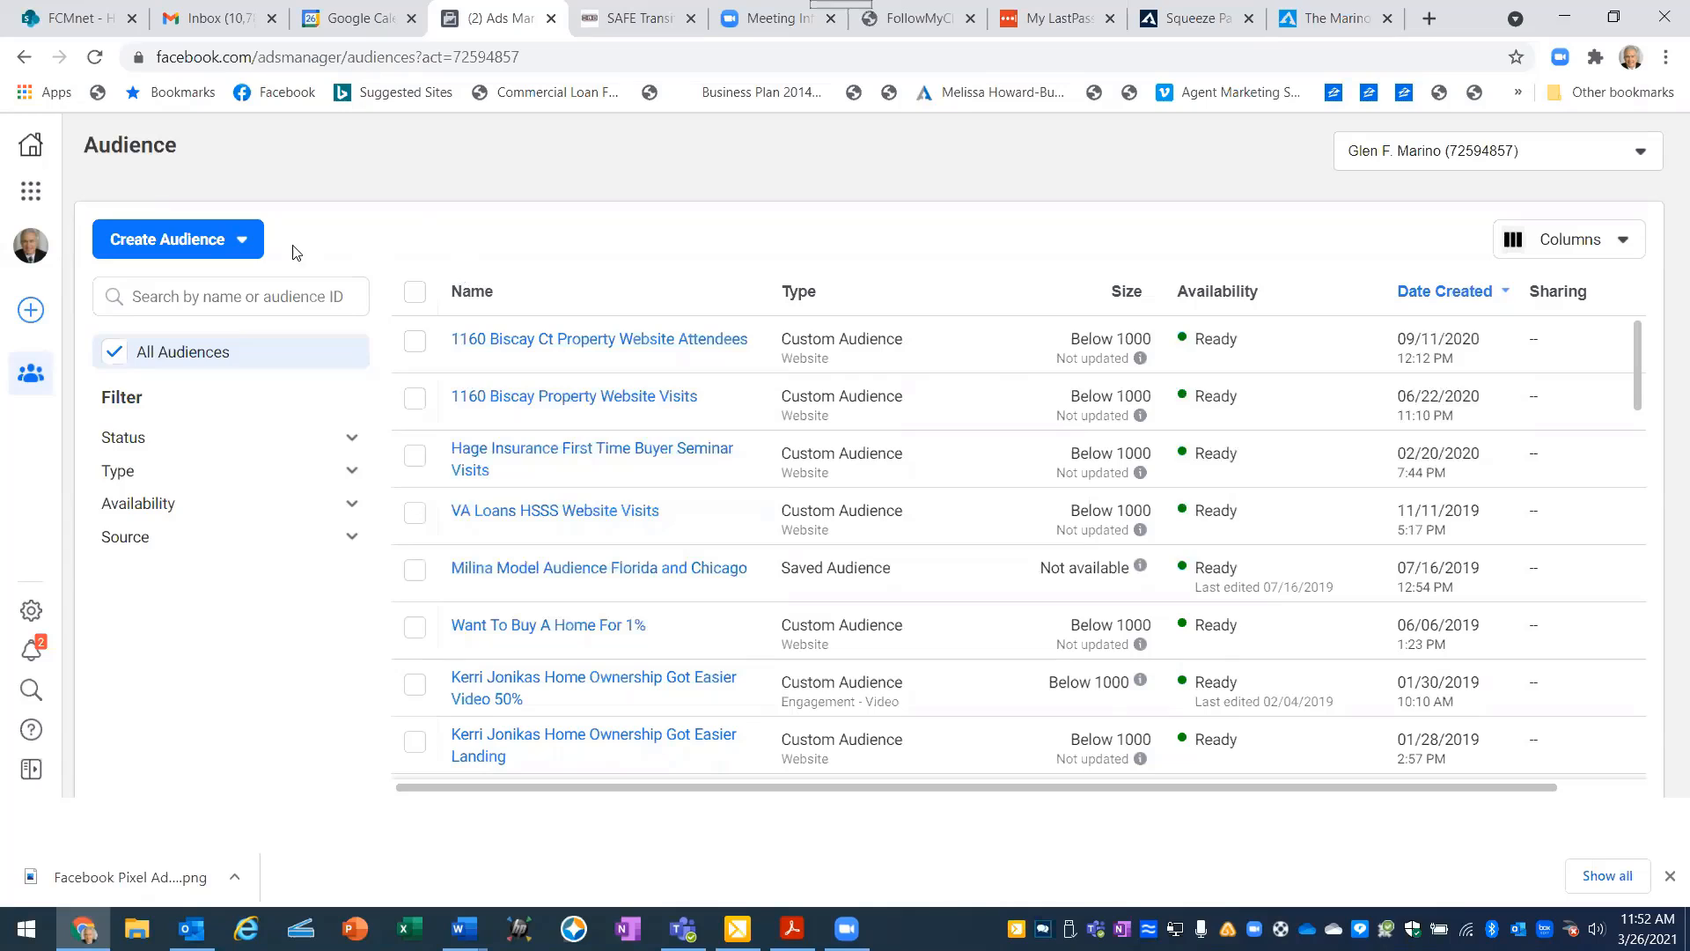
# - Start creating a Custom Audience with Website as its source
pyautogui.click(180, 250)
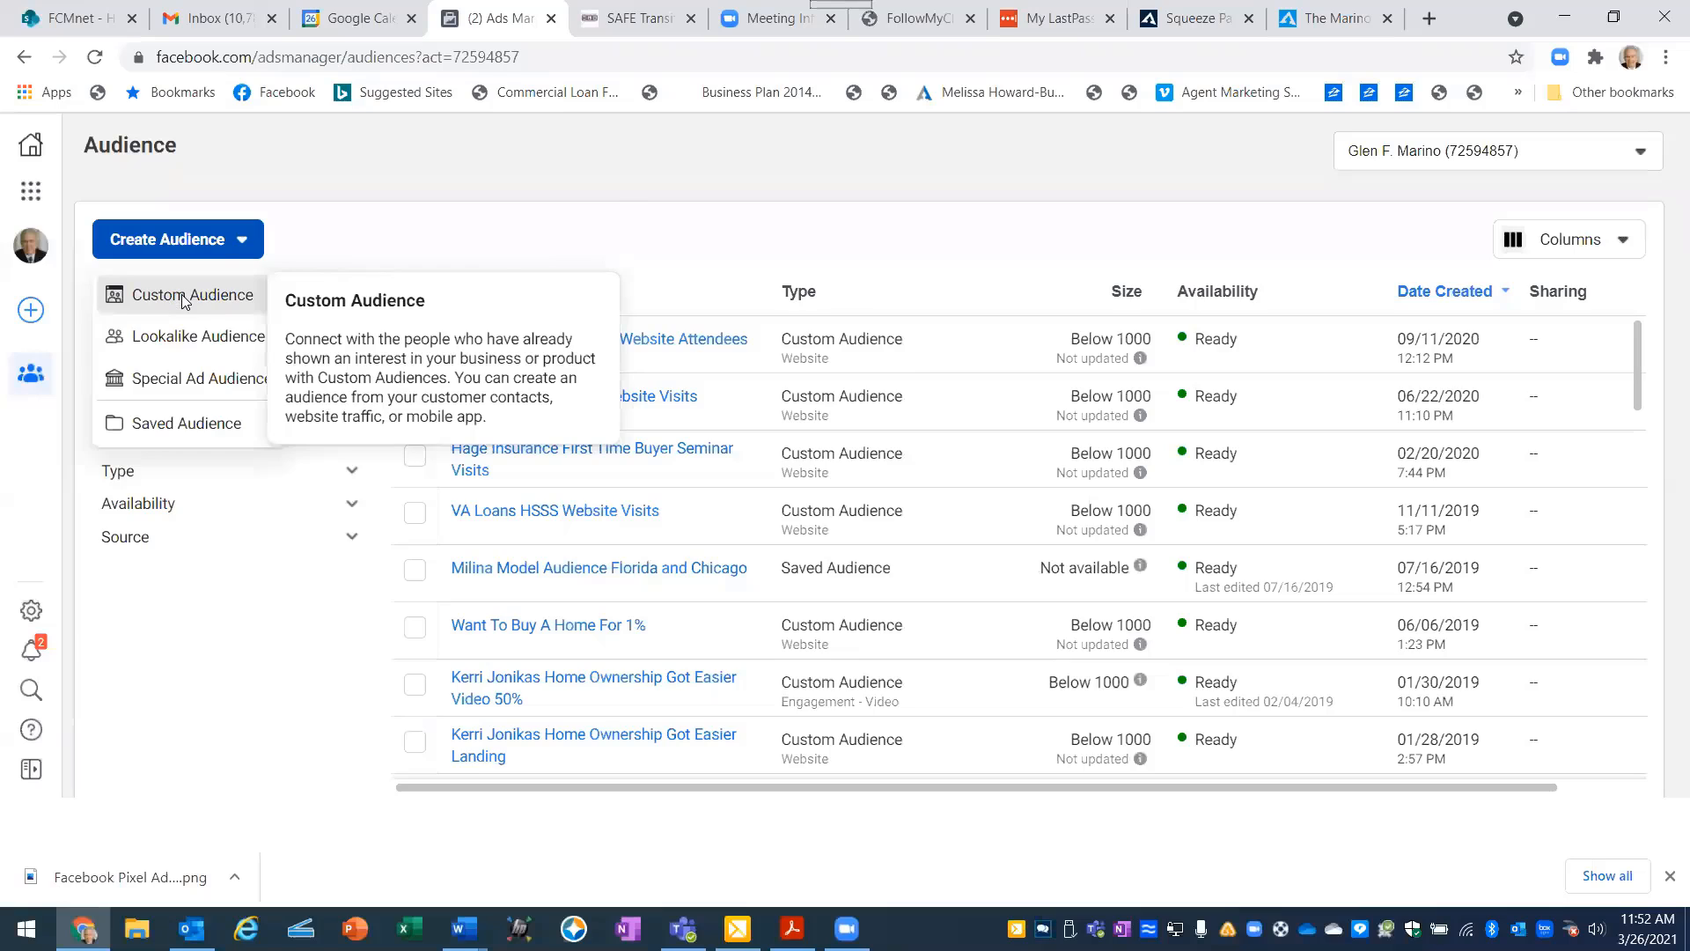
pyautogui.click(176, 296)
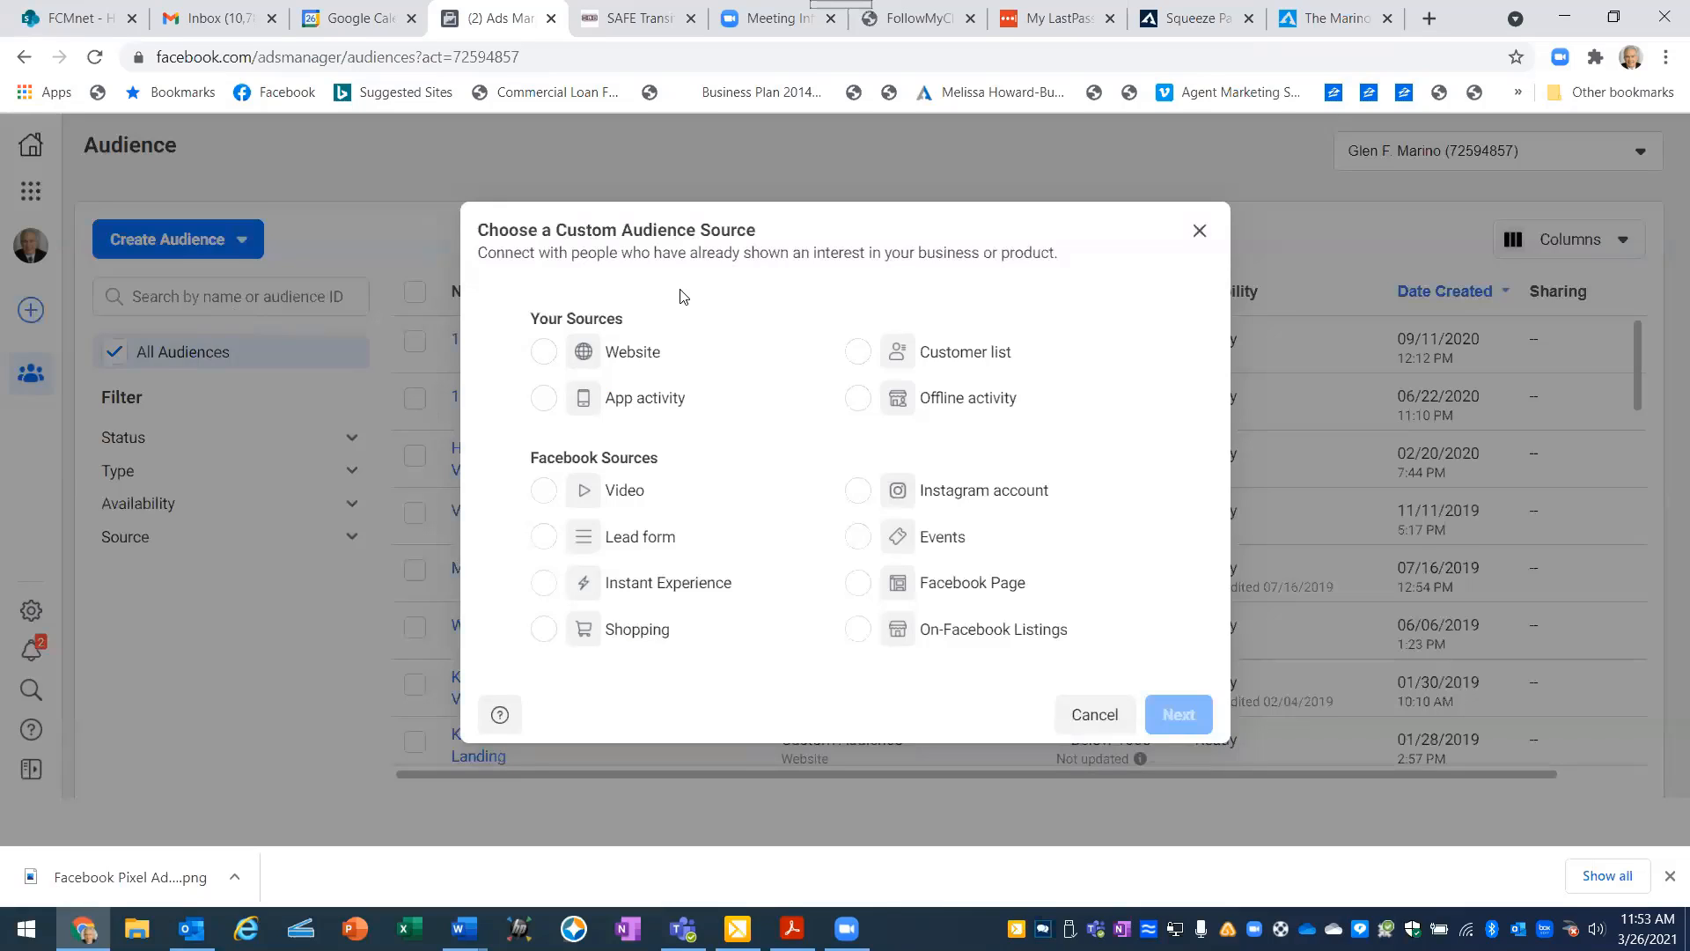
pyautogui.click(543, 353)
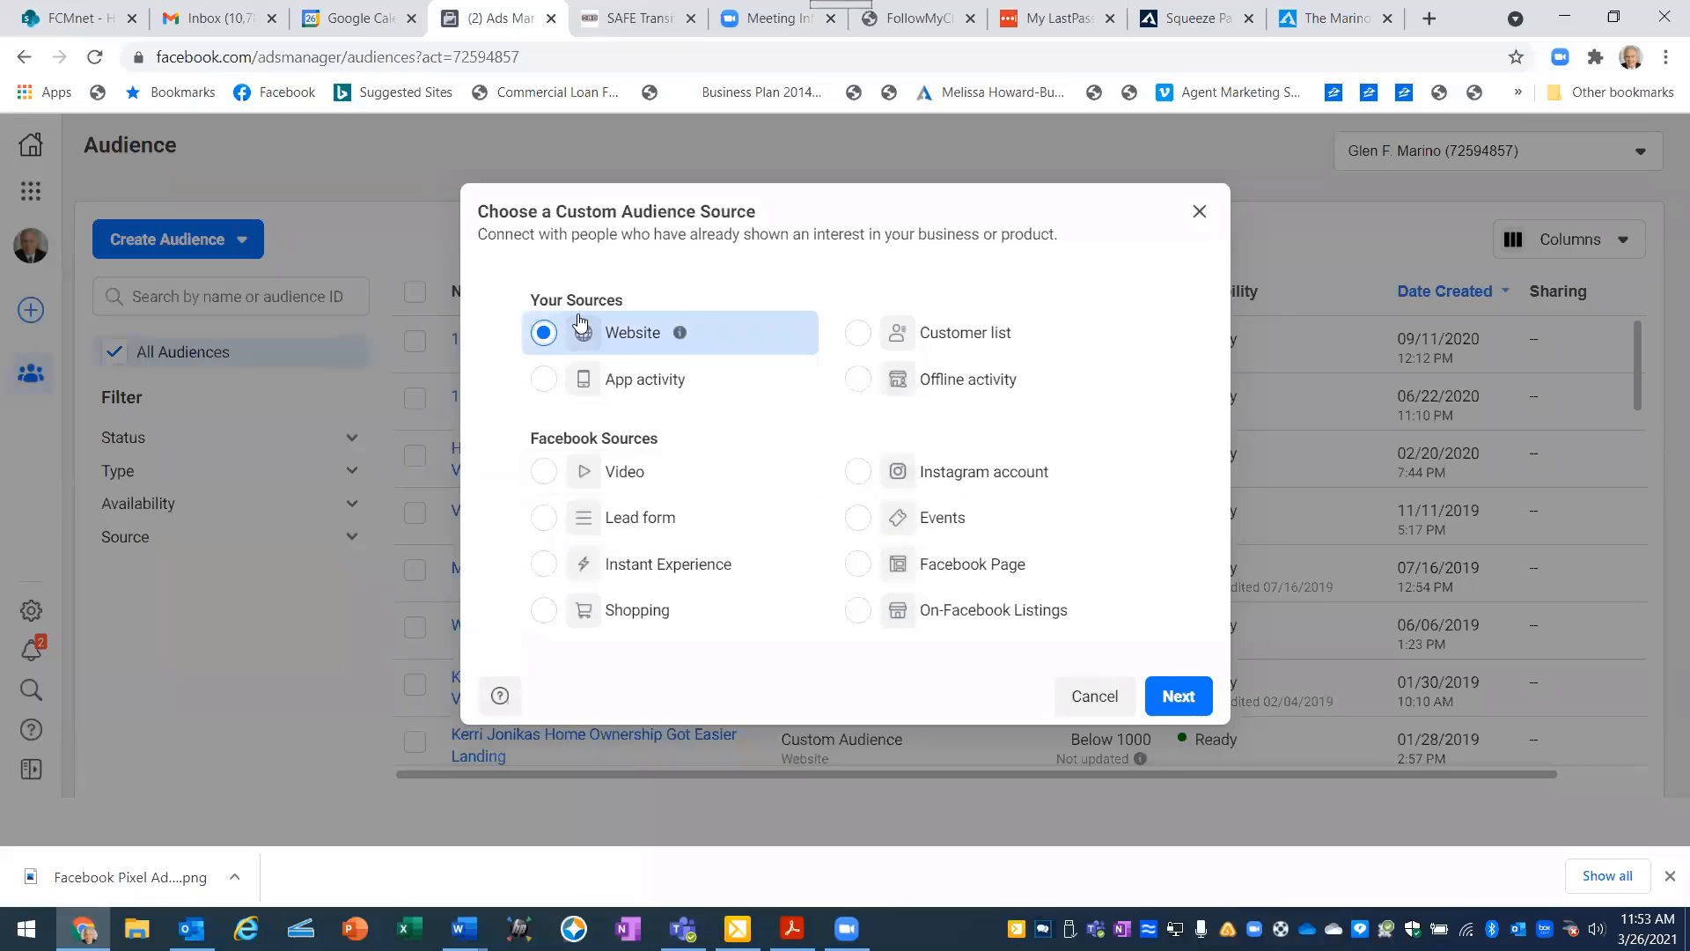
pyautogui.click(1179, 709)
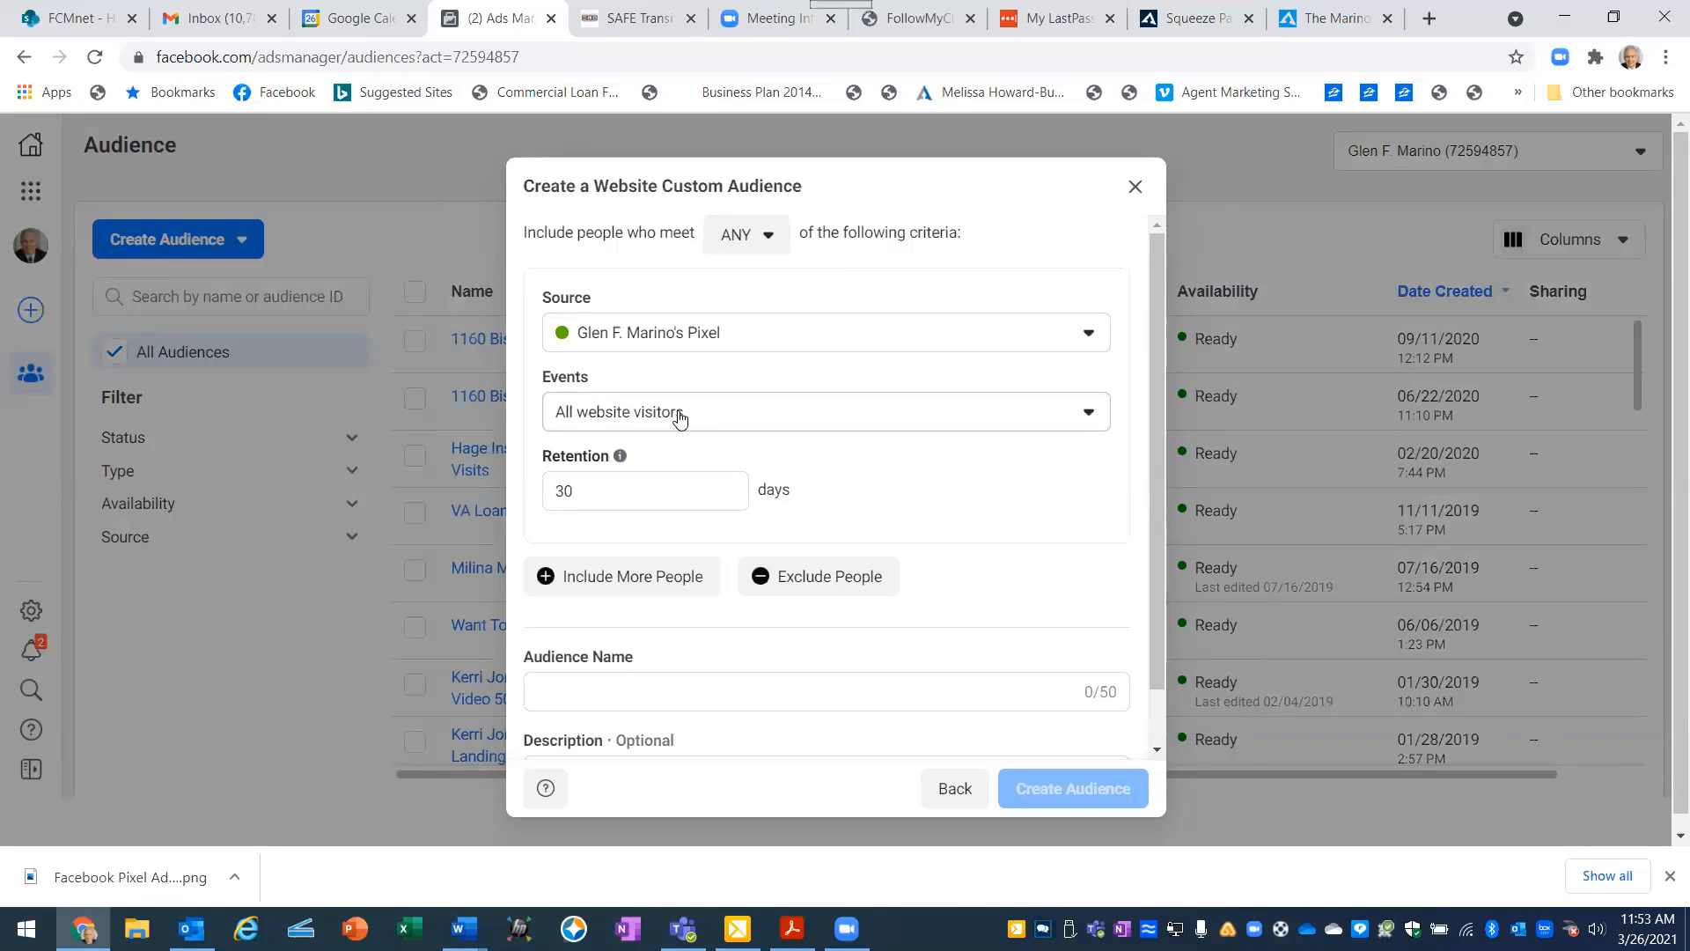
# - Set the audience's event to People who visited specific web pages and its retention to 180 days
pyautogui.click(1072, 424)
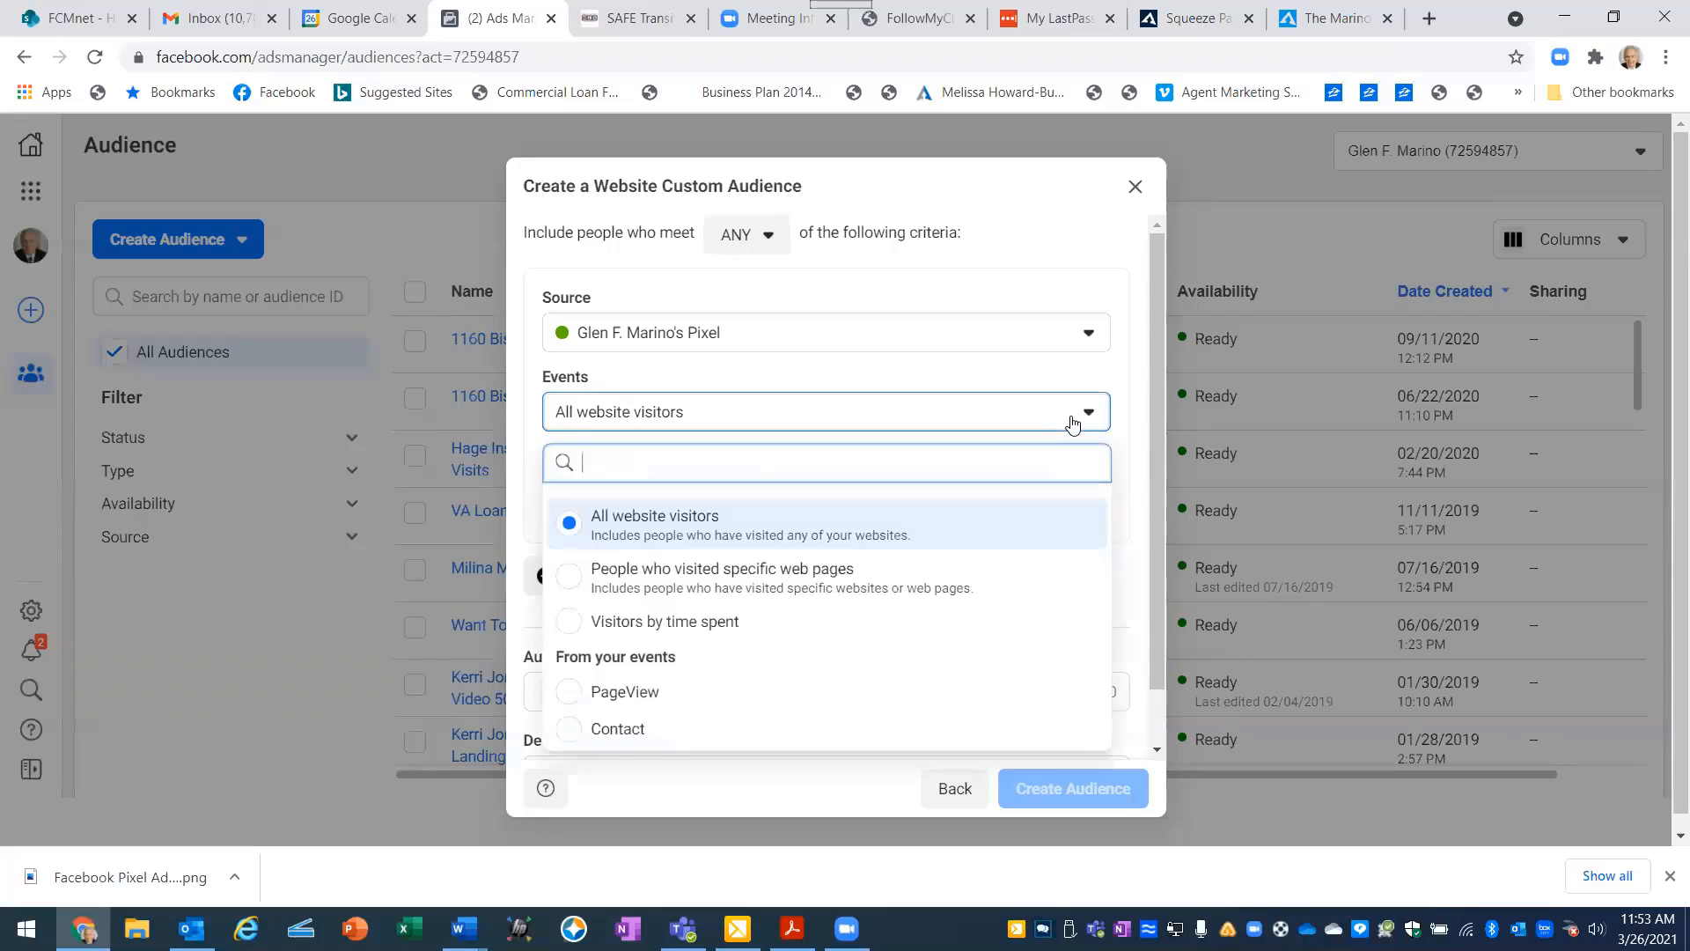
pyautogui.click(796, 579)
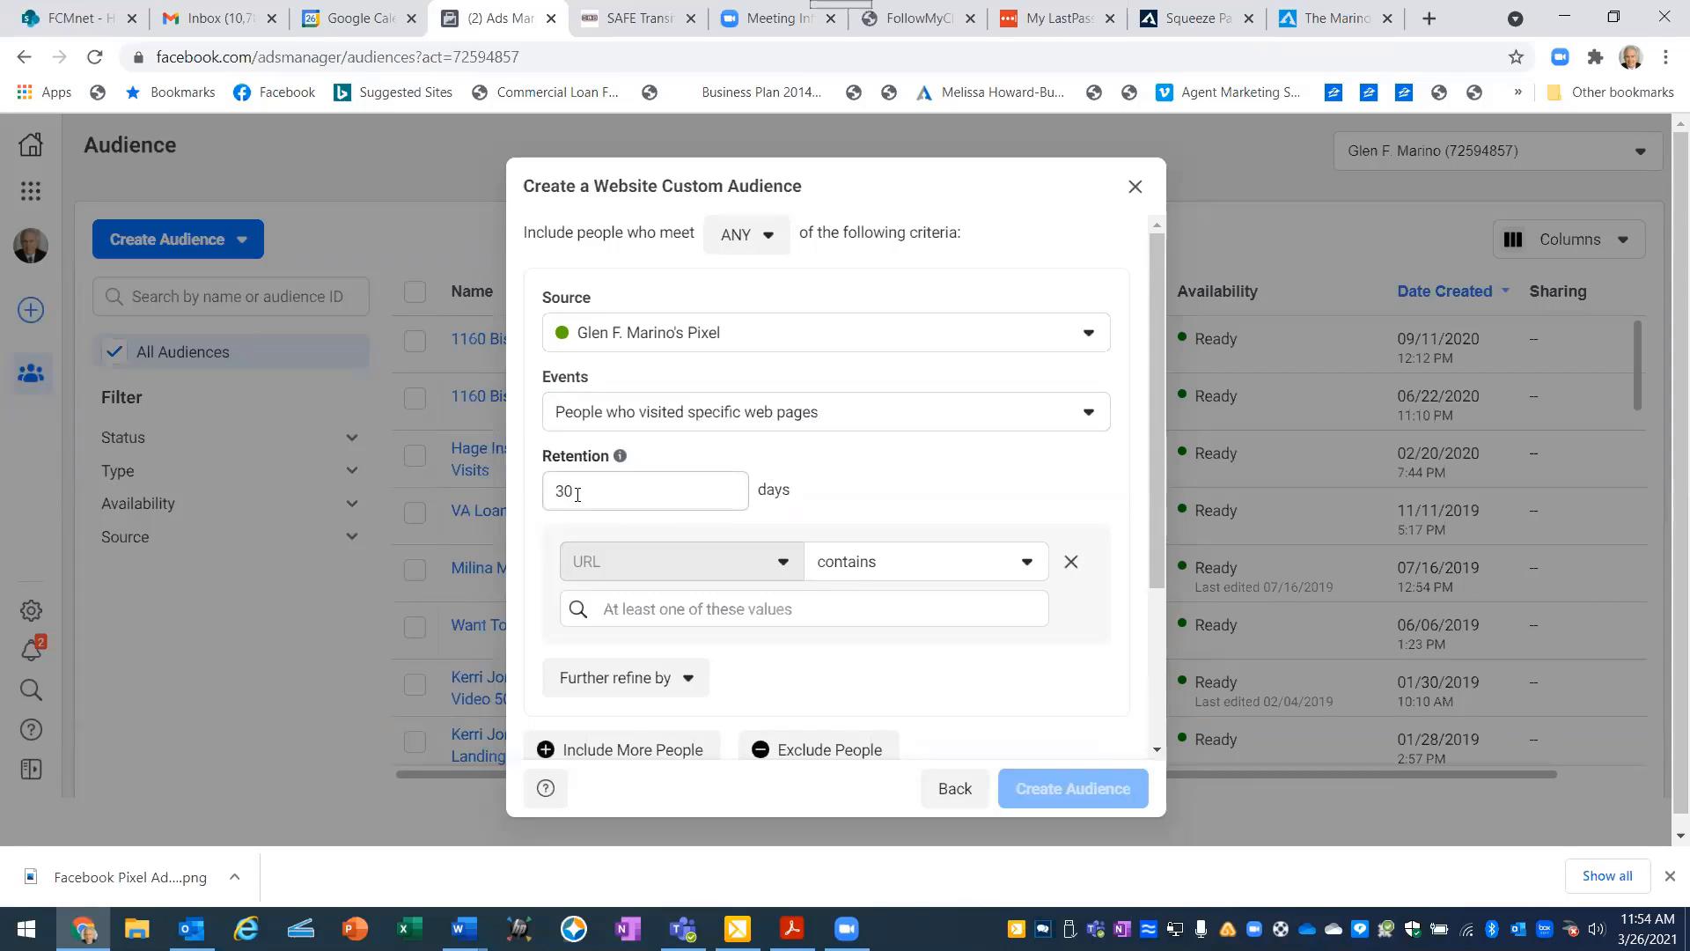
pyautogui.click(578, 492)
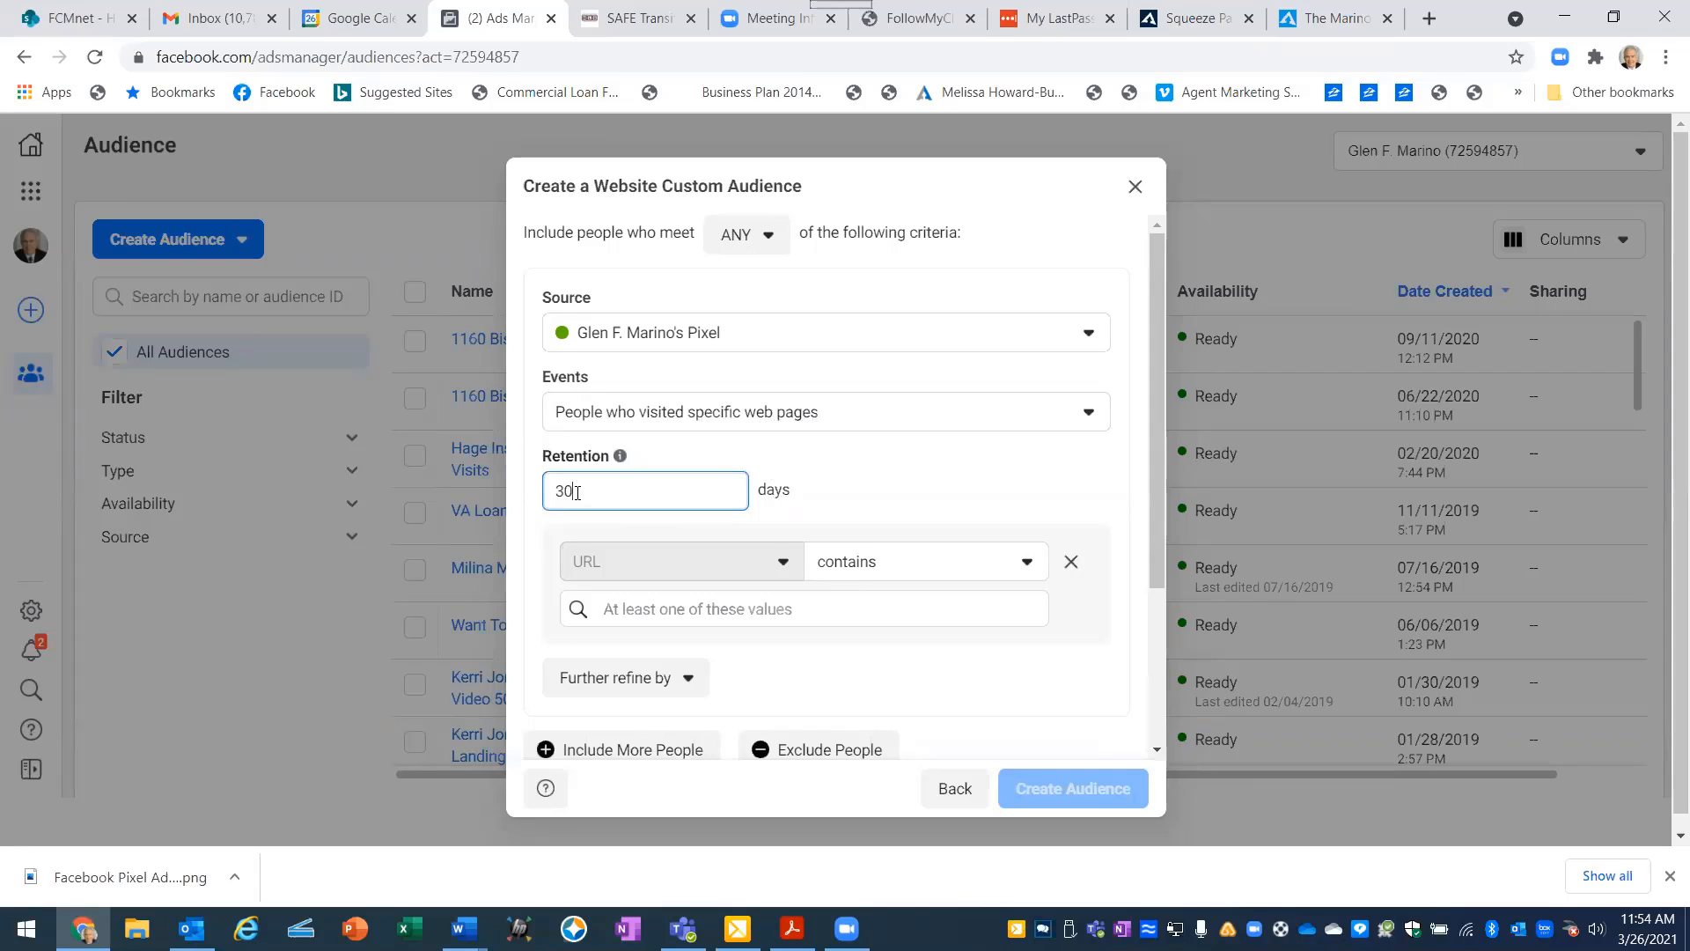
pyautogui.press('BackSpace')
pyautogui.press('BackSpace')
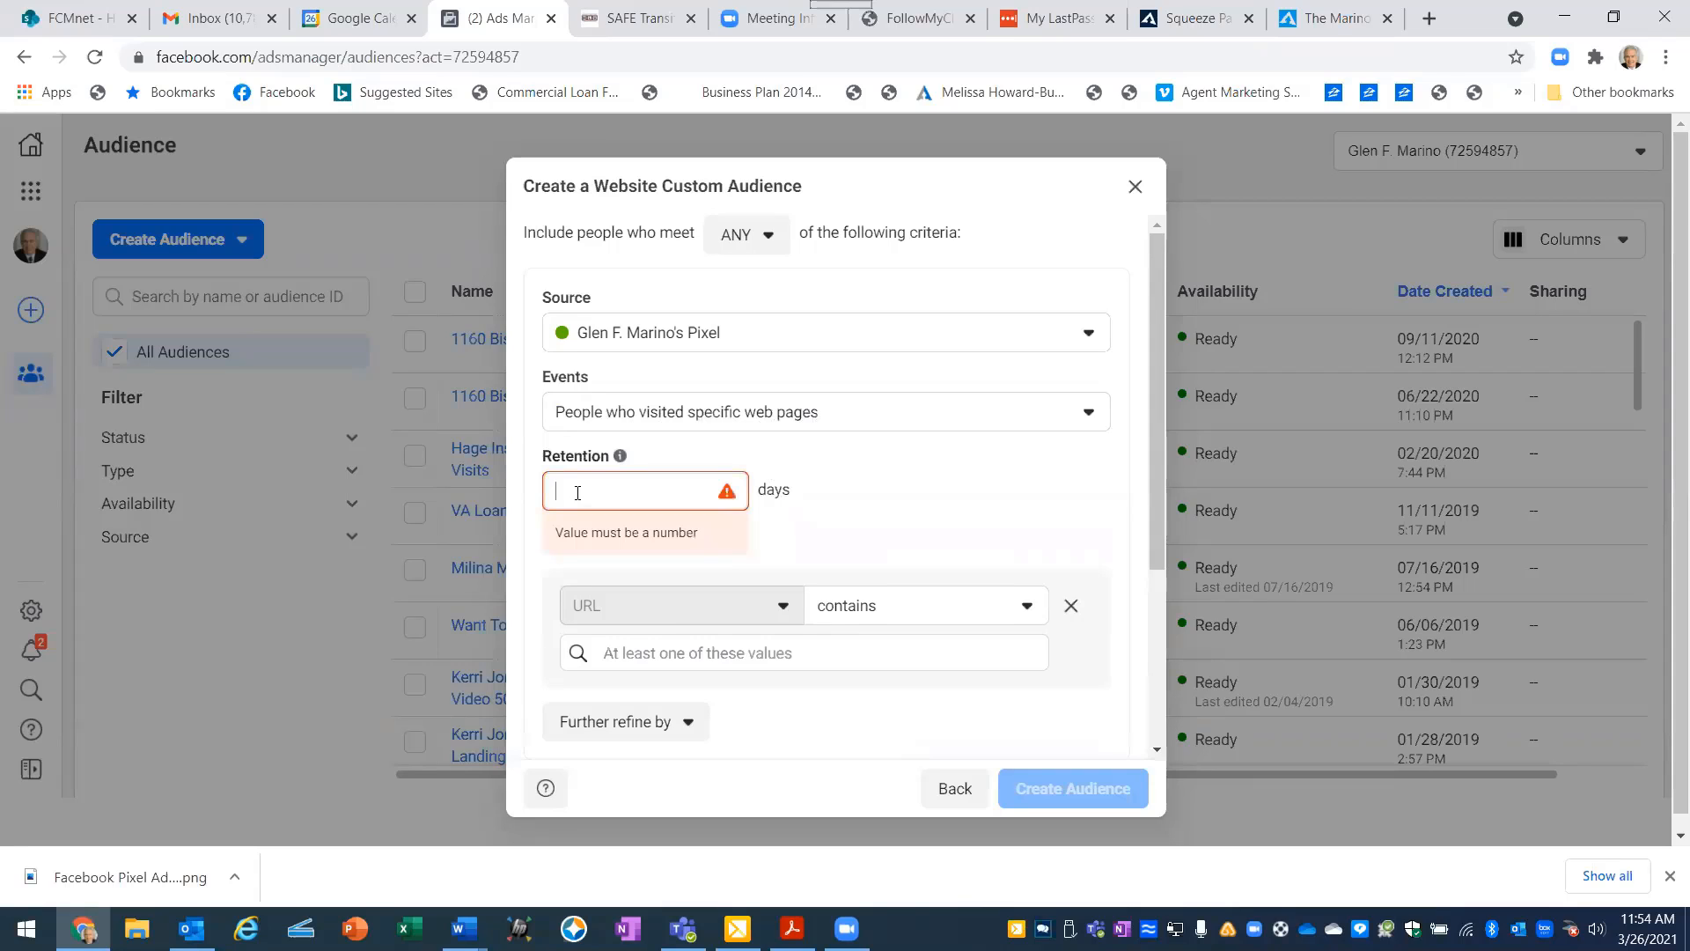
pyautogui.write('180')
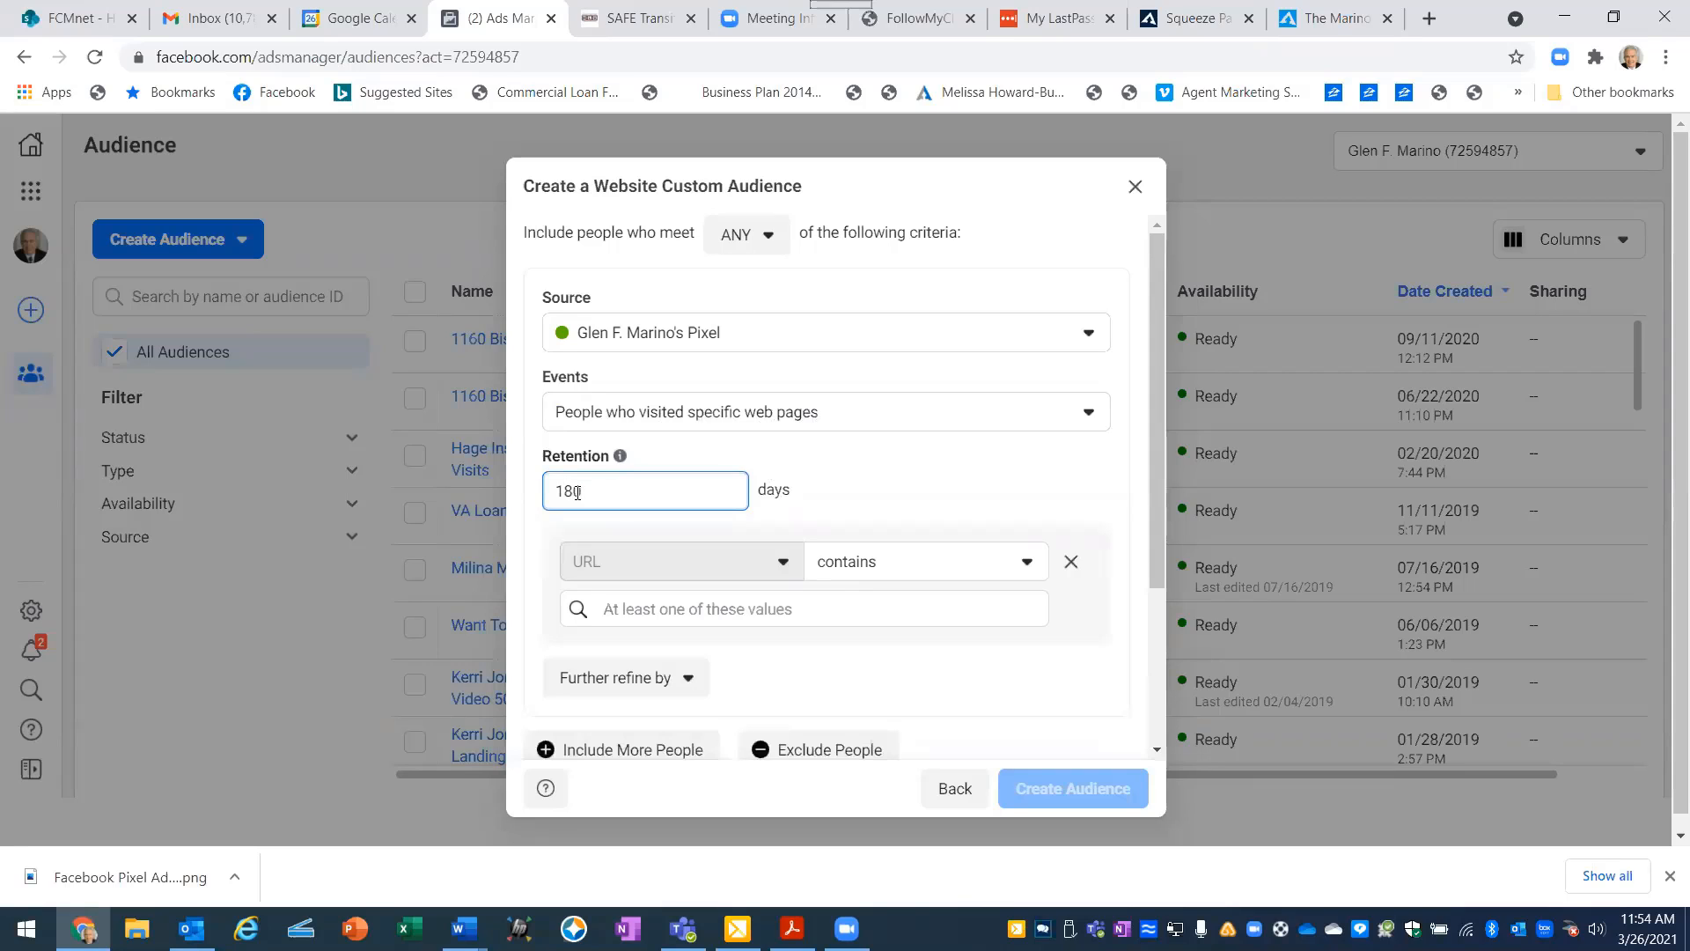
pyautogui.click(911, 485)
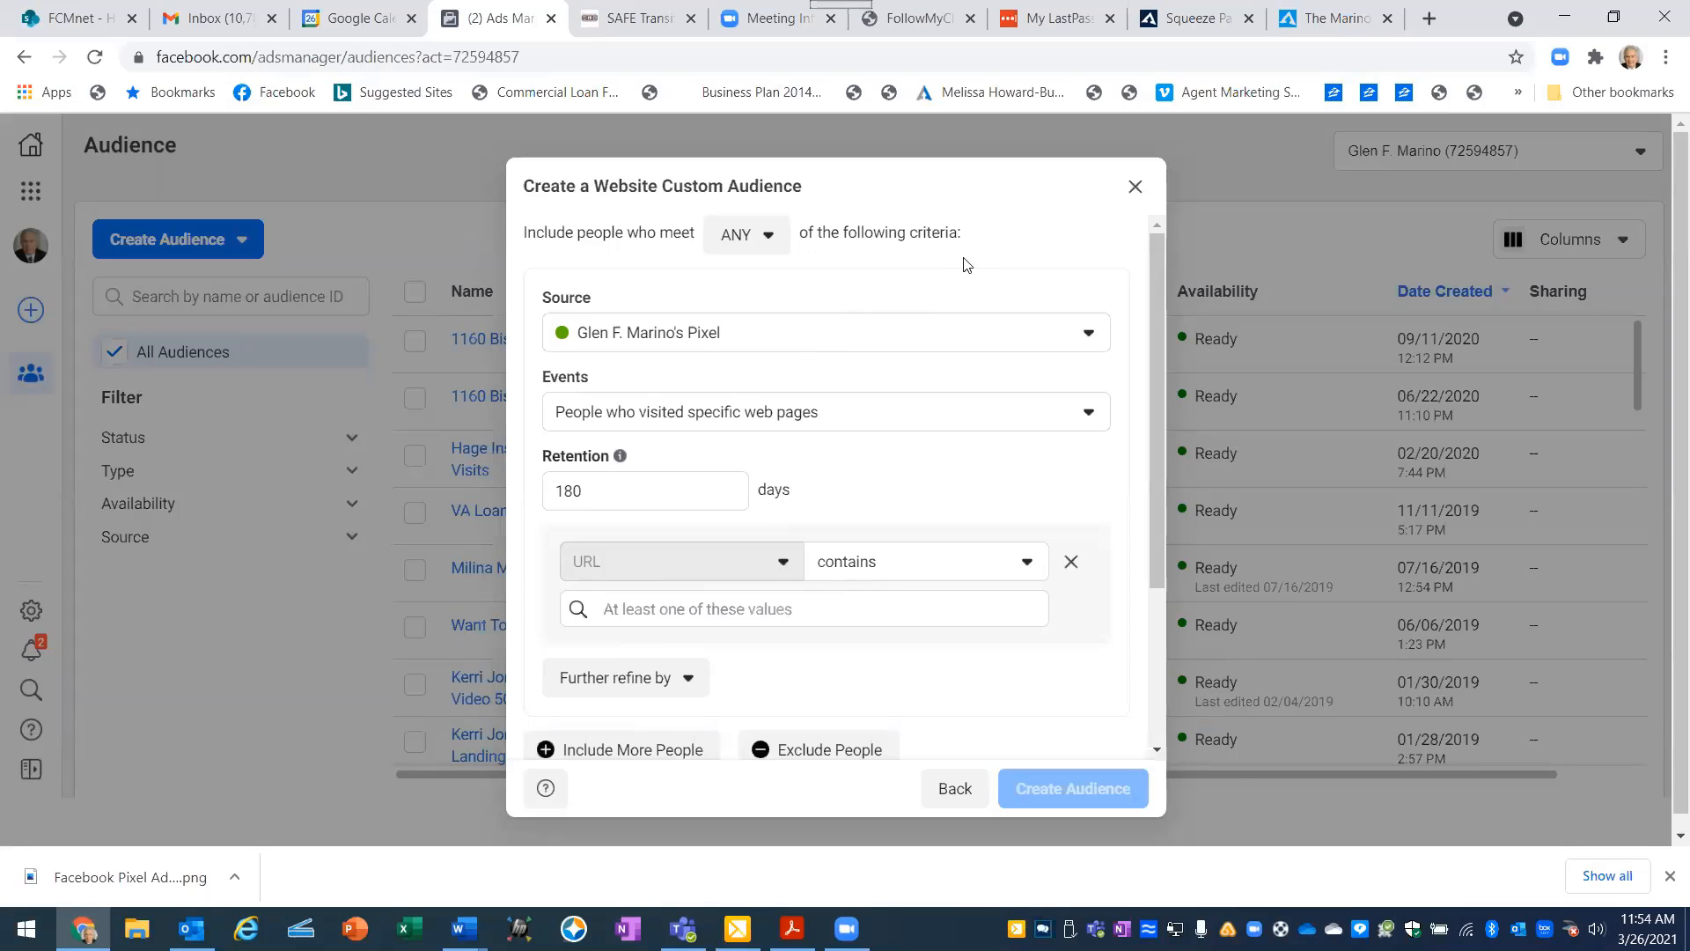
# - Switch to AgentMarketing and open the Analytics tool for the $715,000 Aurora property website
pyautogui.click(1179, 35)
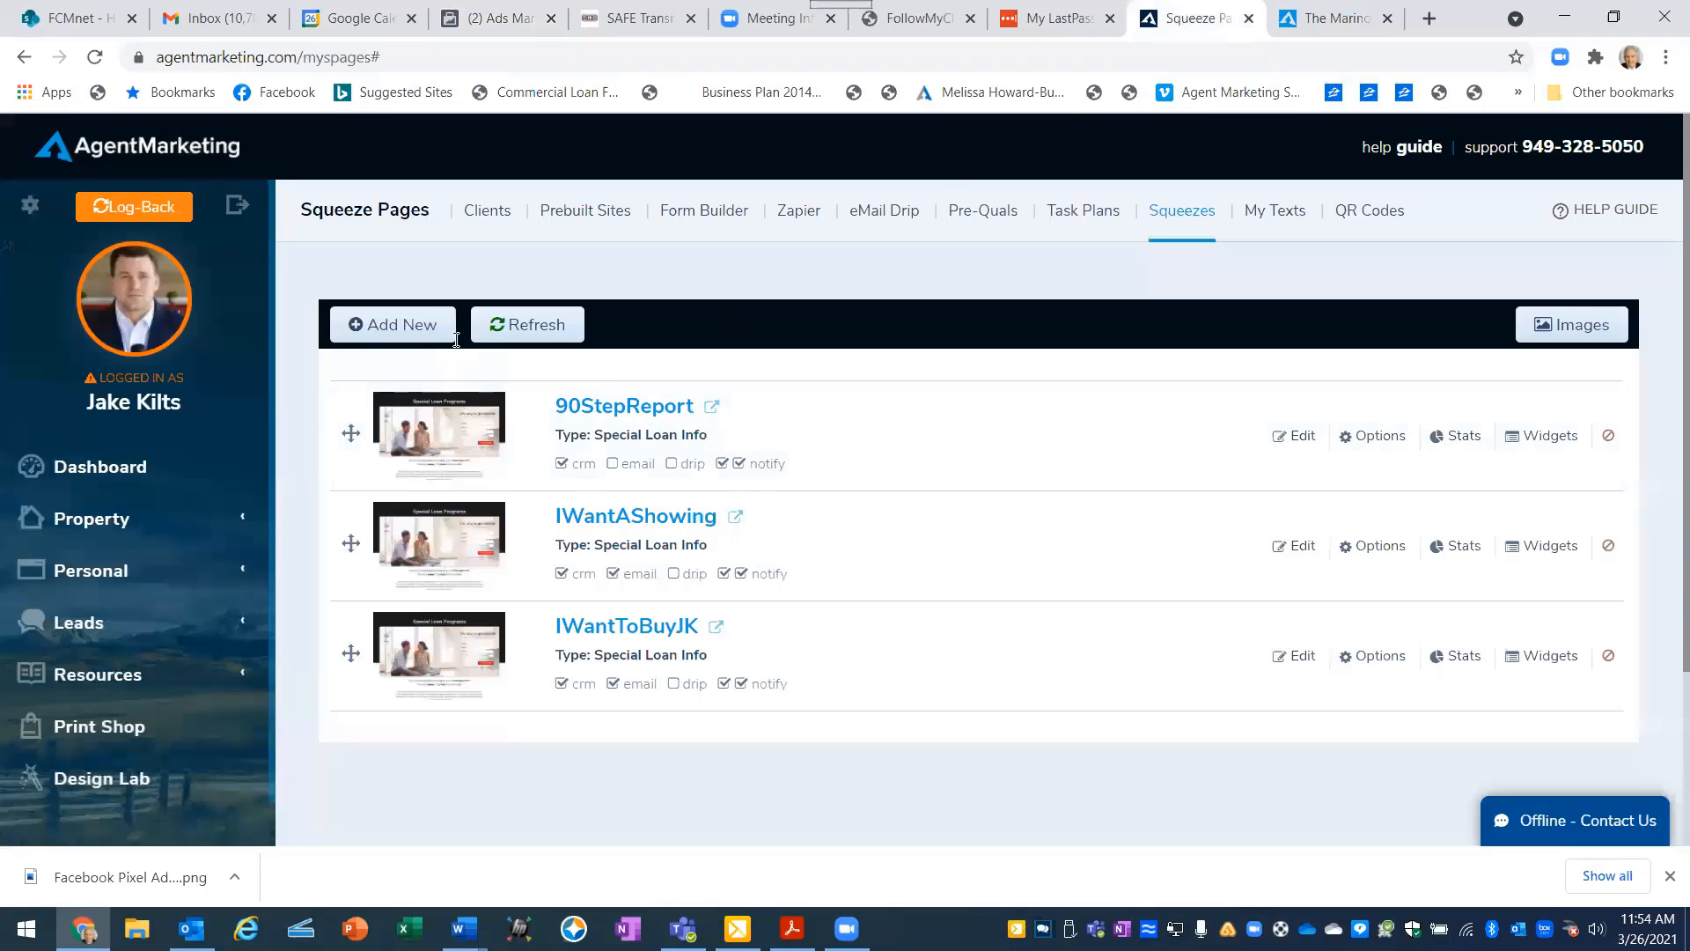
pyautogui.click(117, 525)
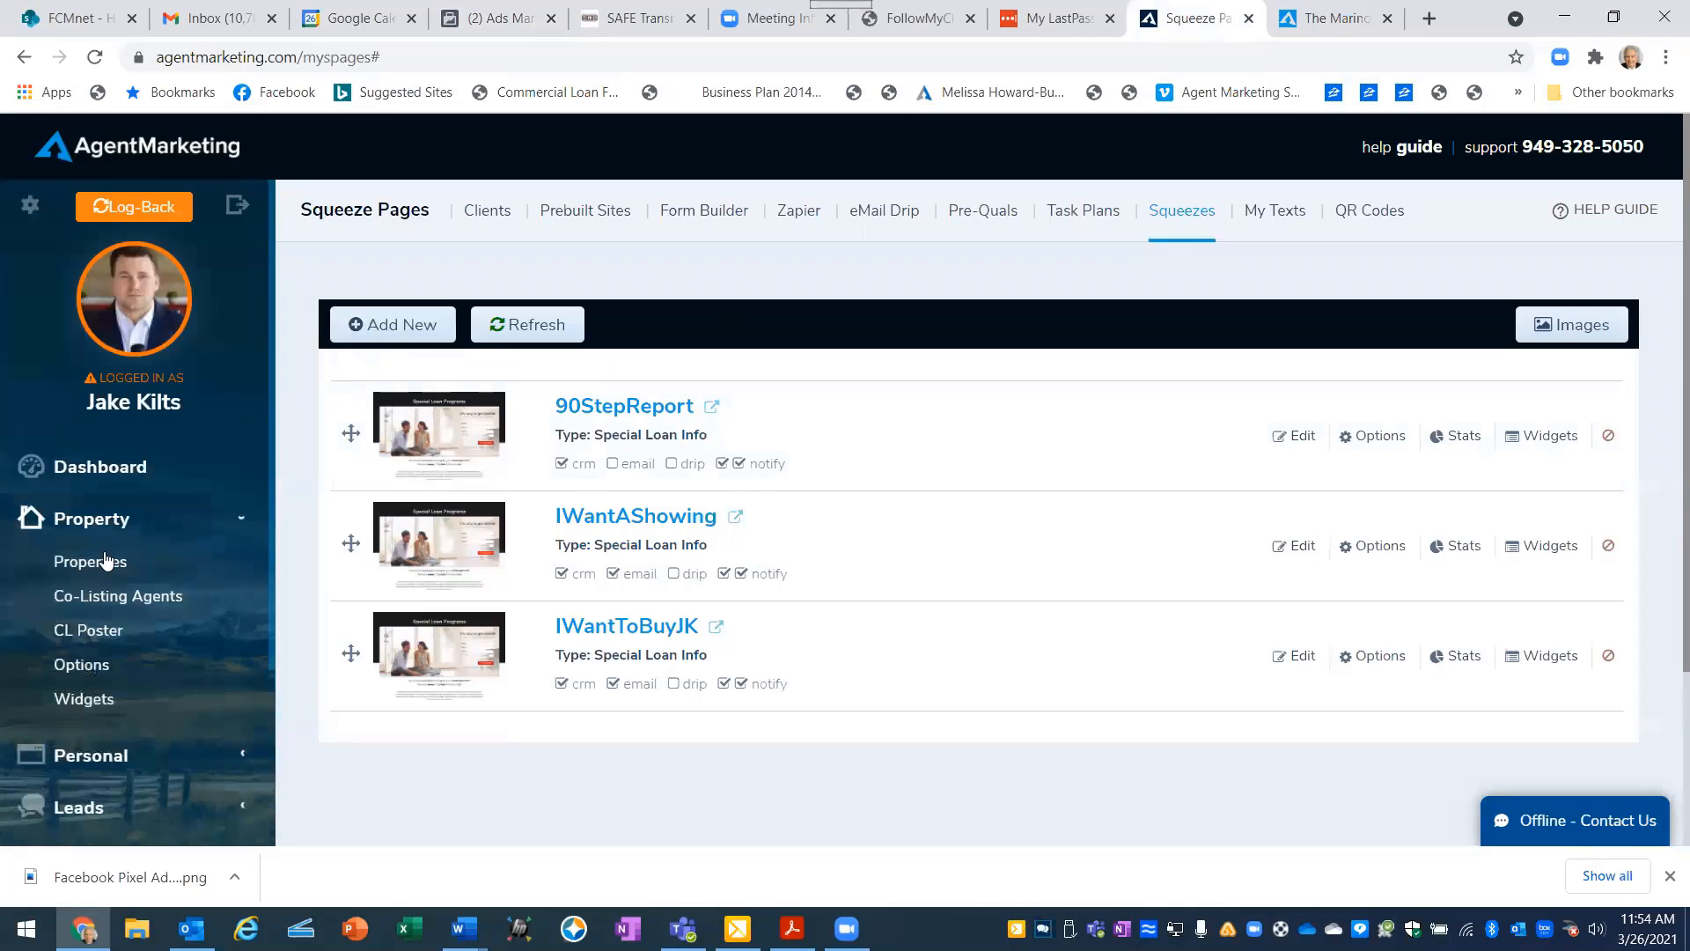
pyautogui.click(92, 563)
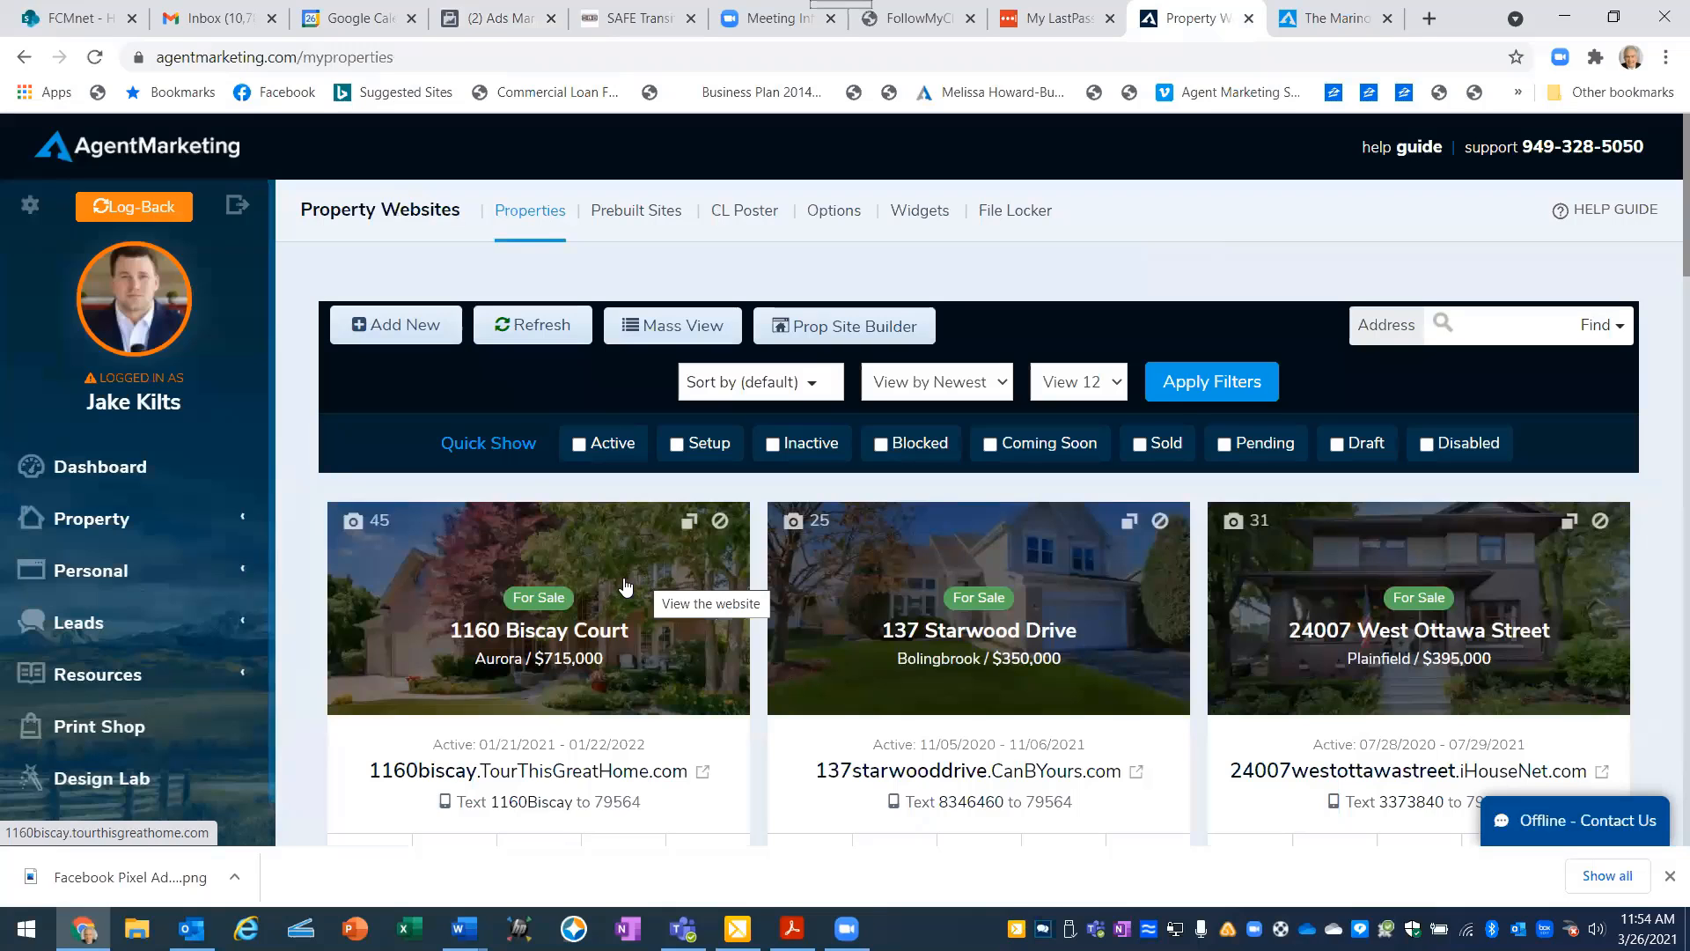
pyautogui.scroll(-3, 624, 586)
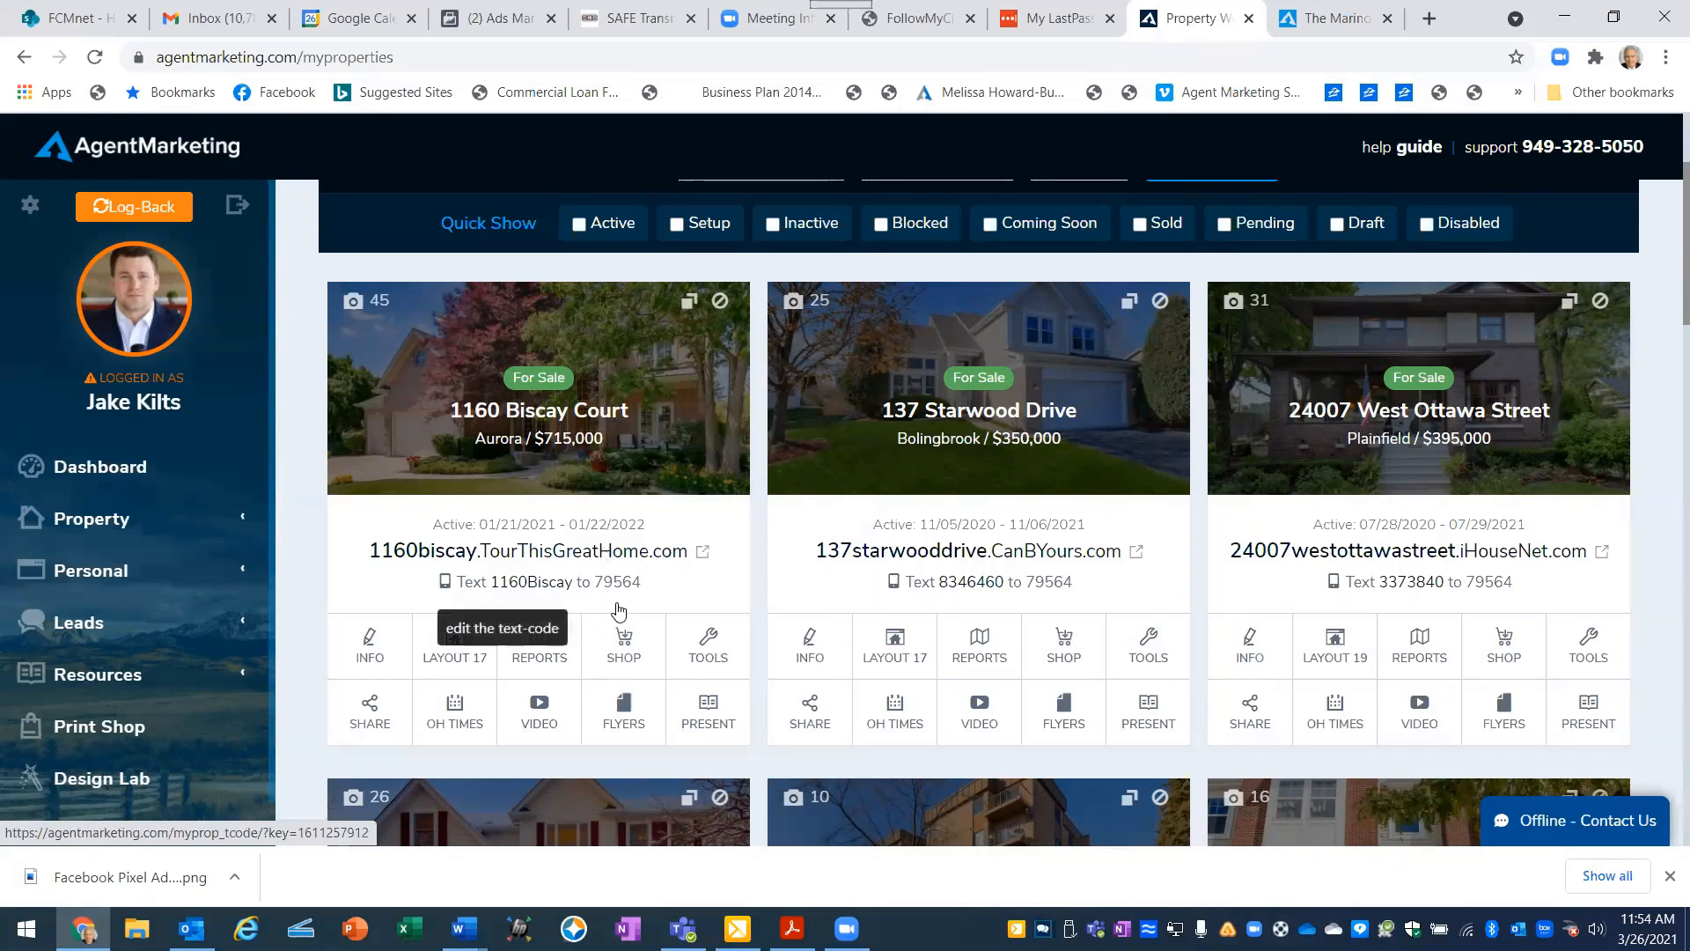
pyautogui.click(704, 660)
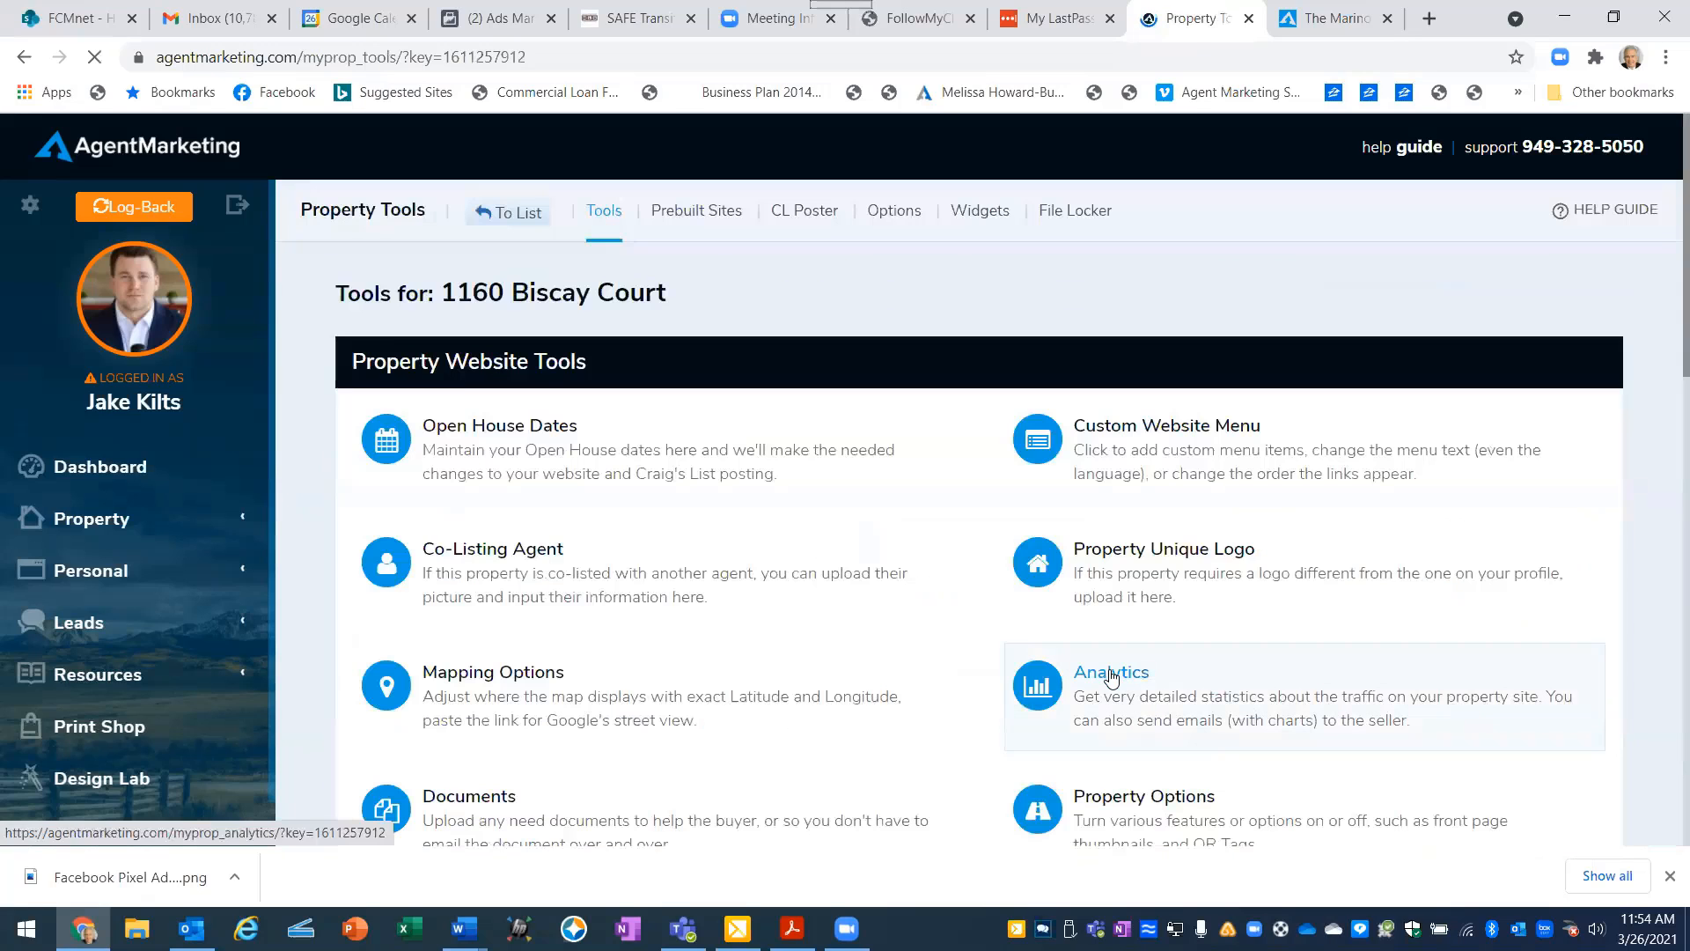
pyautogui.click(1112, 674)
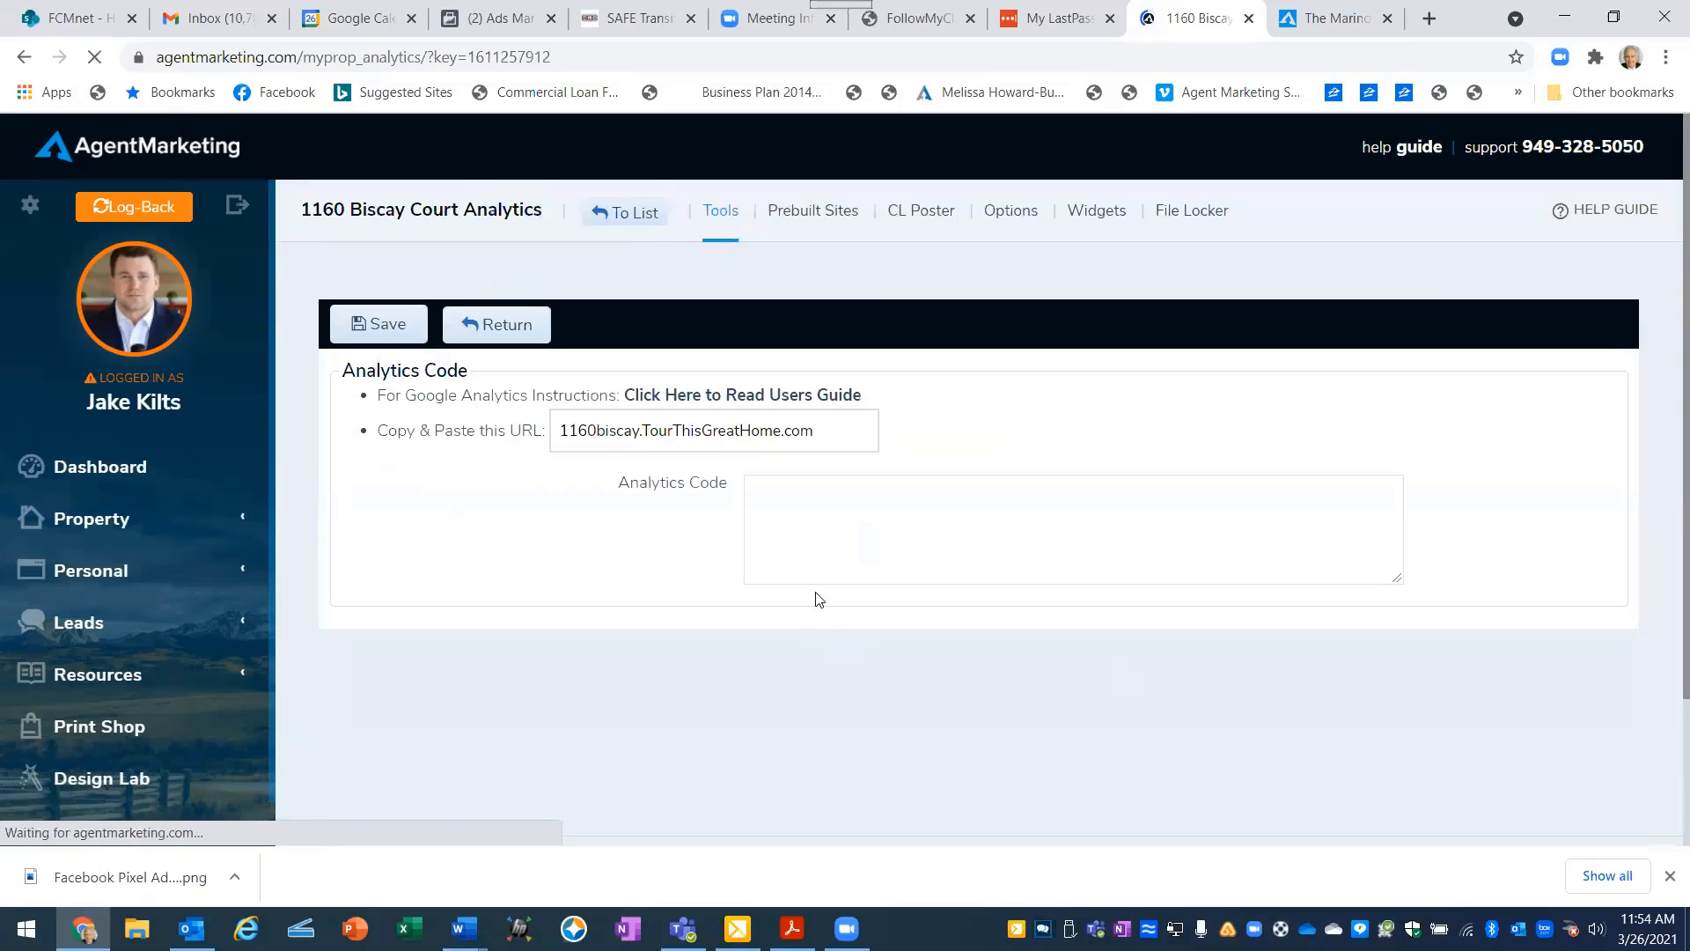
# - Paste the copied Facebook pixel code as the property website's Analytics Code and save it
pyautogui.click(774, 493)
pyautogui.rightClick(769, 493)
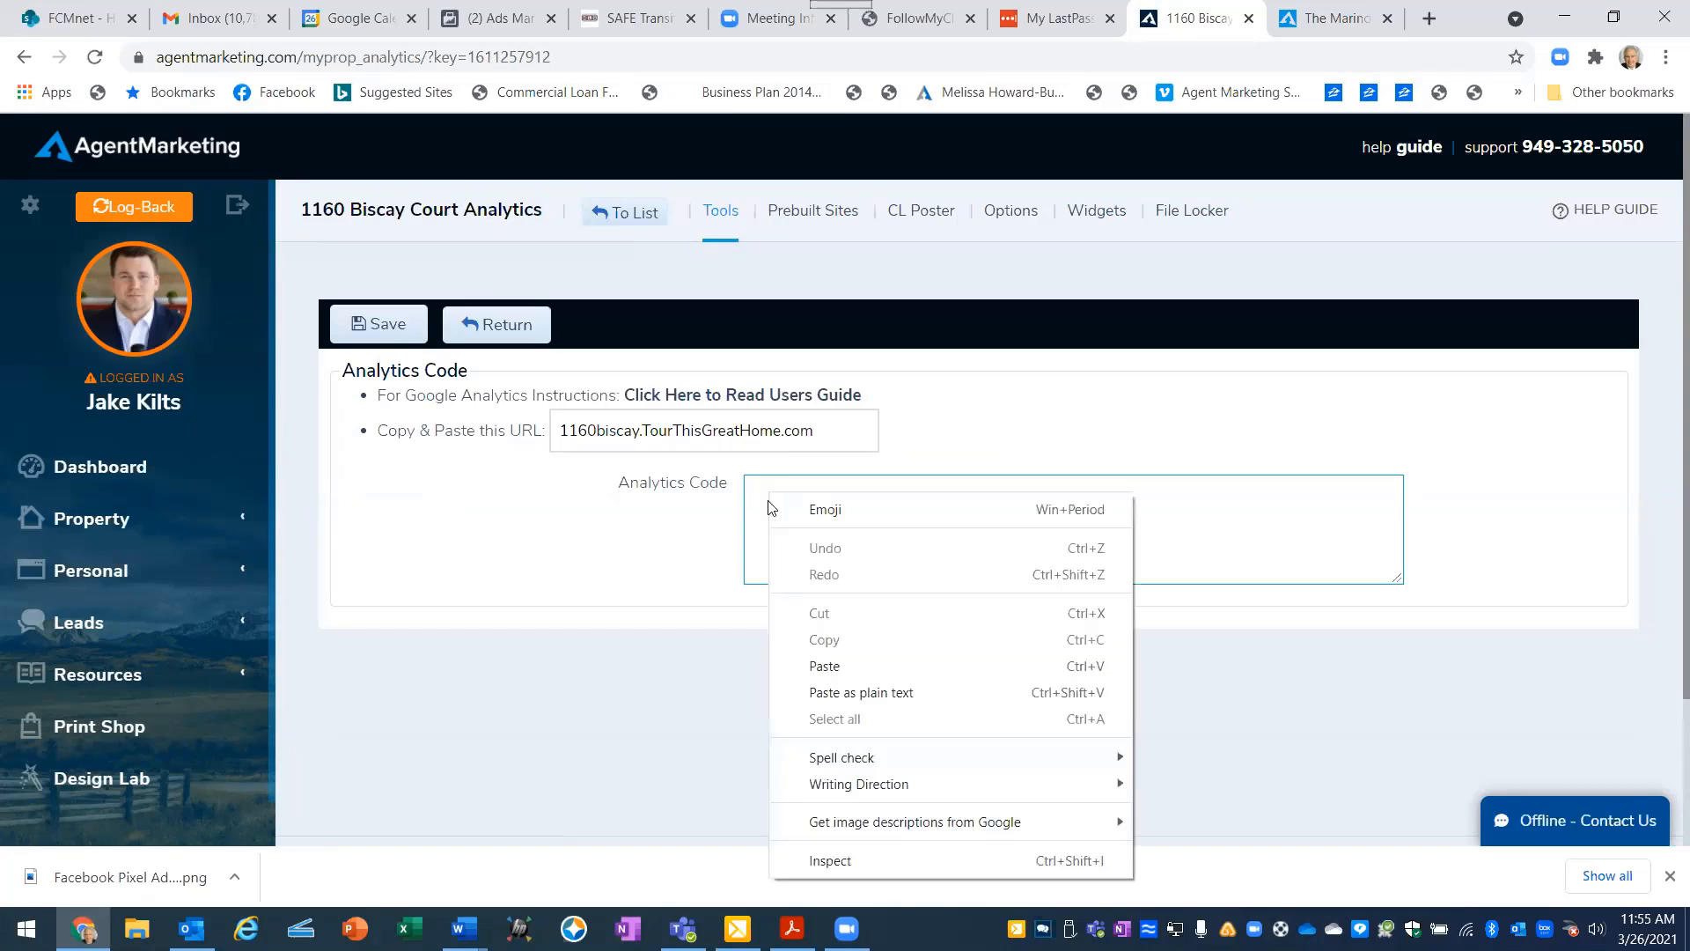
pyautogui.click(807, 662)
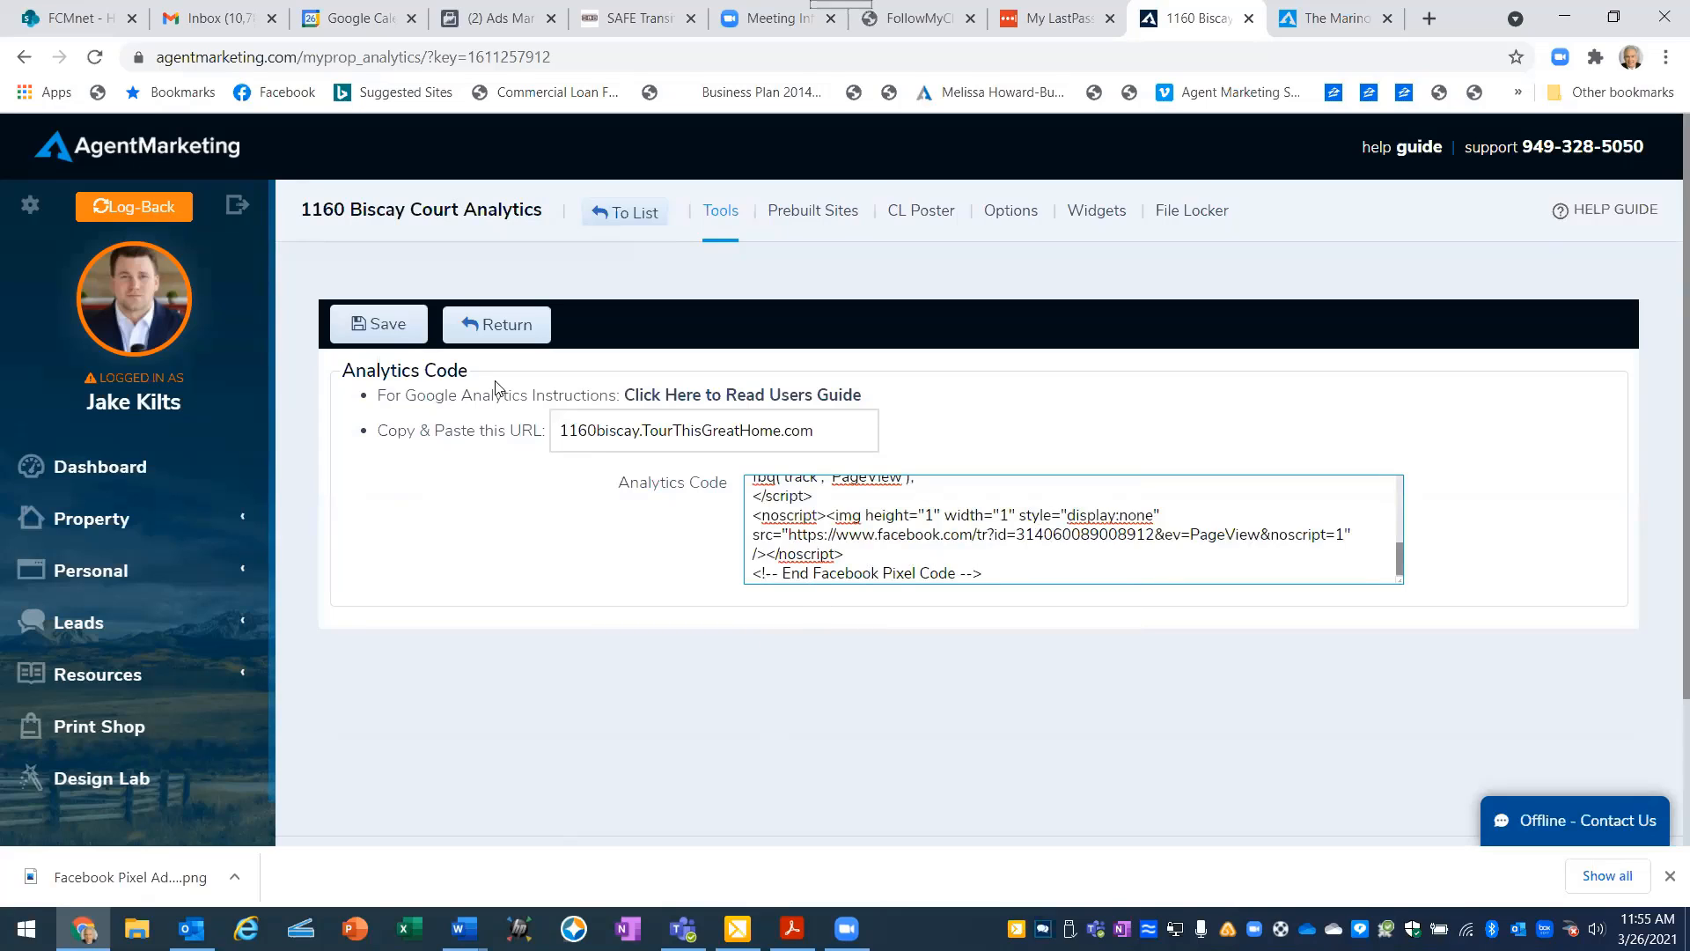
pyautogui.click(382, 339)
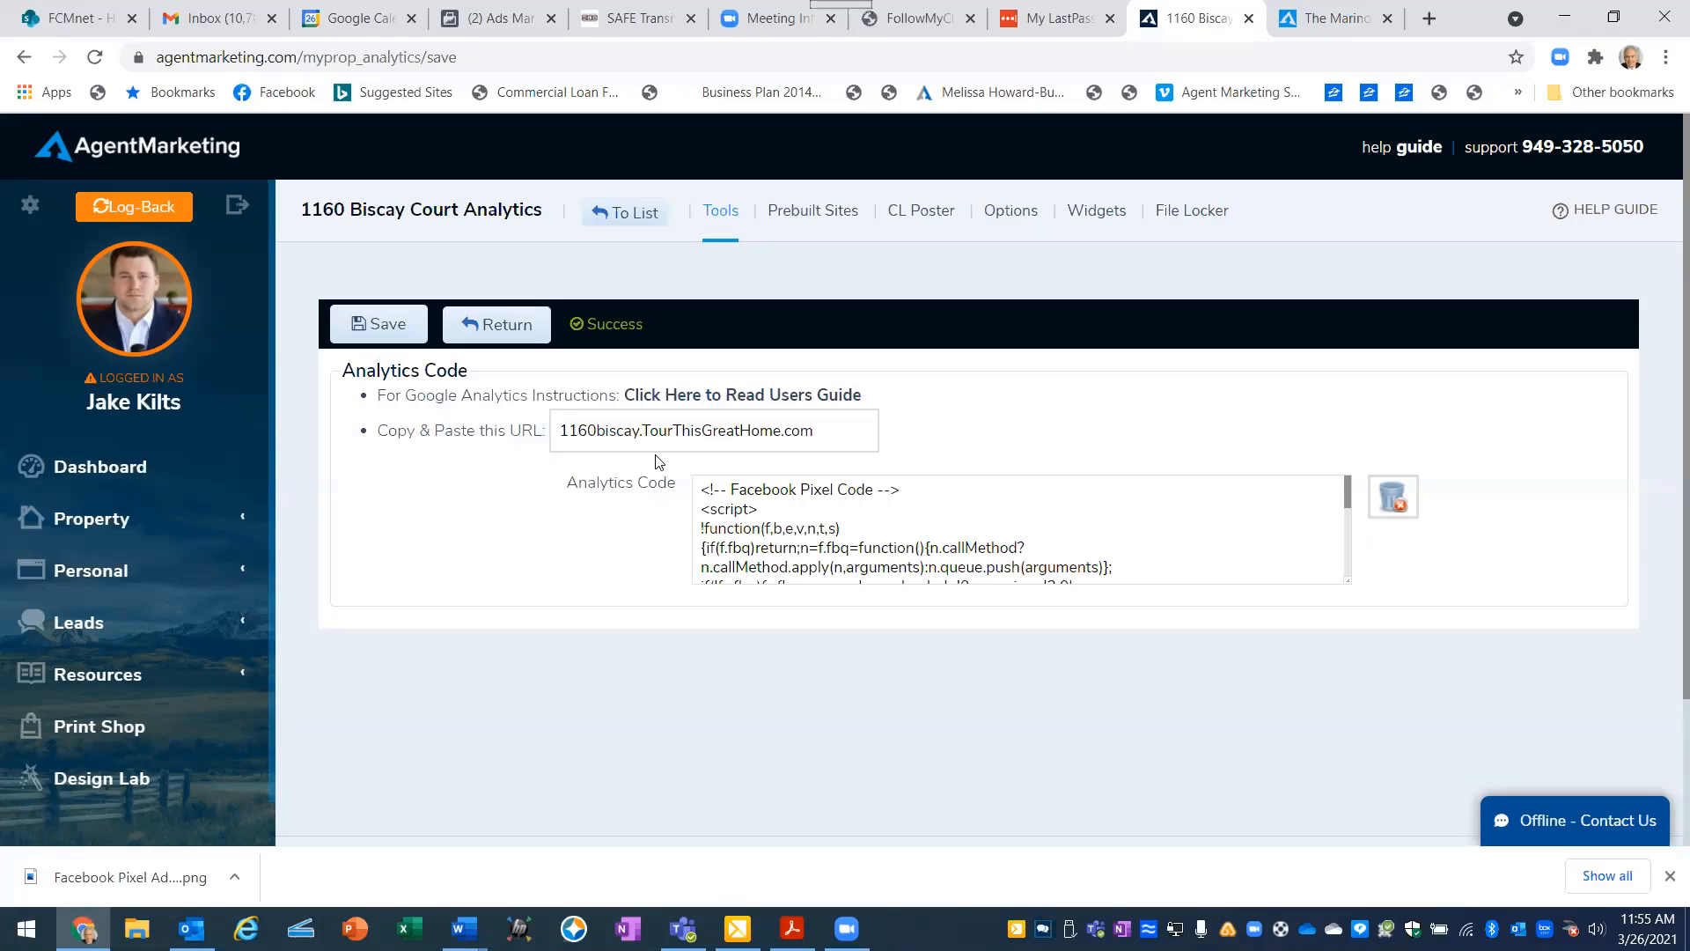
# - Copy the property website's URL from the analytics page and return to the Facebook website custom audience form
pyautogui.moveTo(824, 431); pyautogui.dragTo(449, 420)
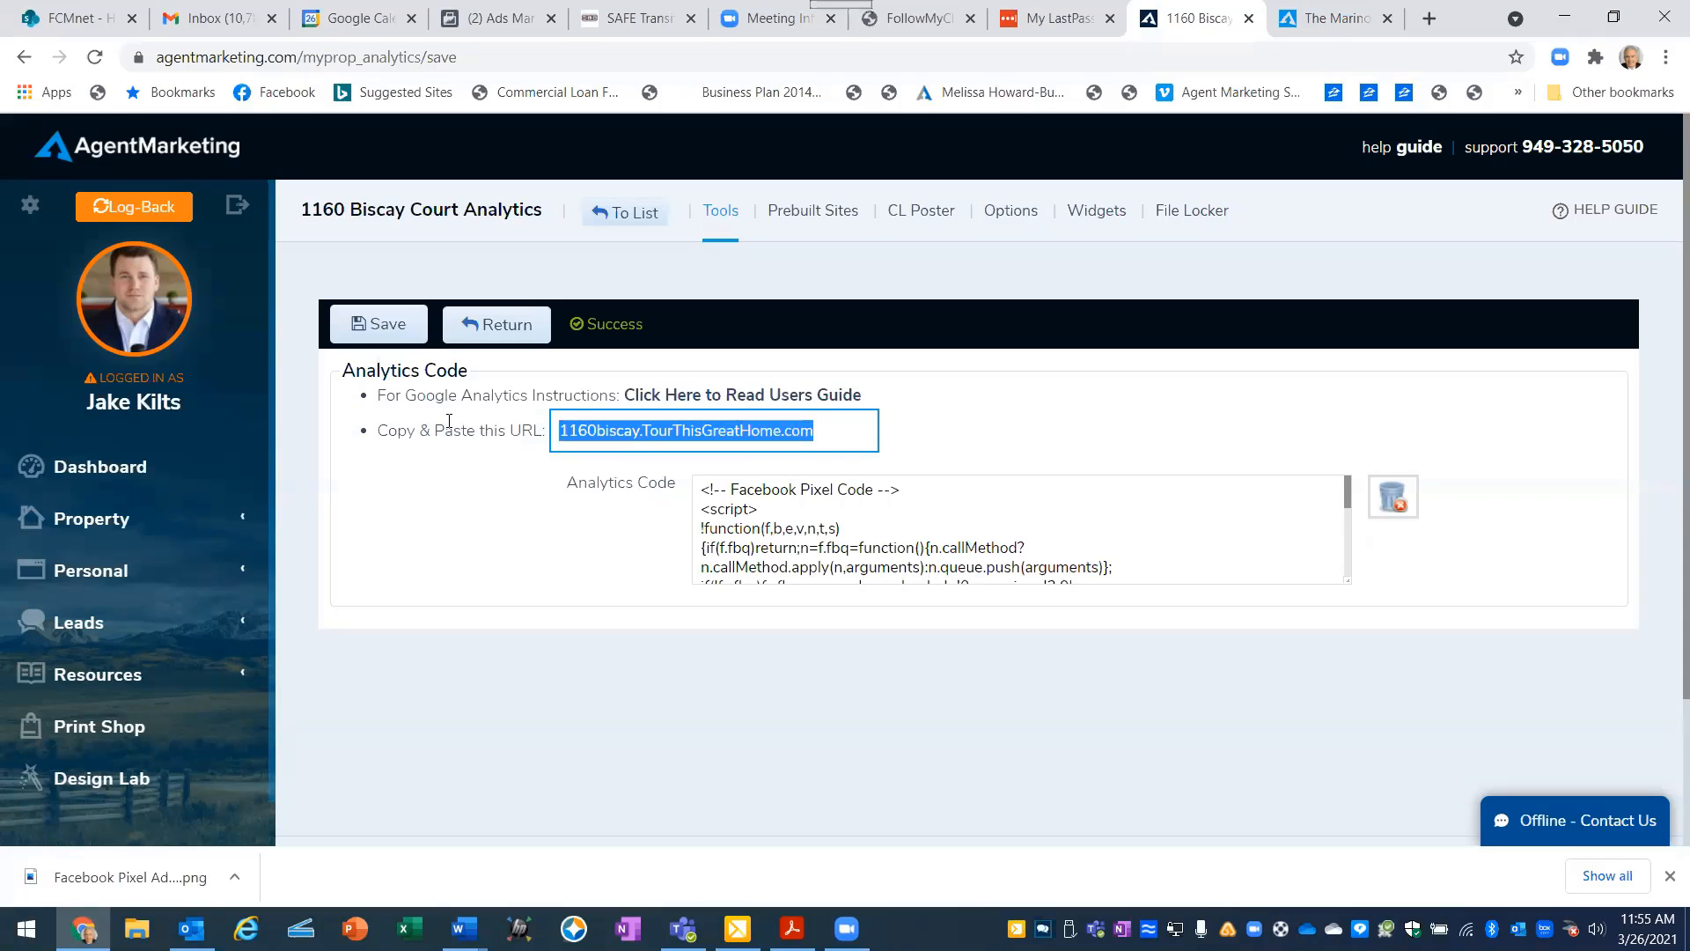
pyautogui.rightClick(569, 434)
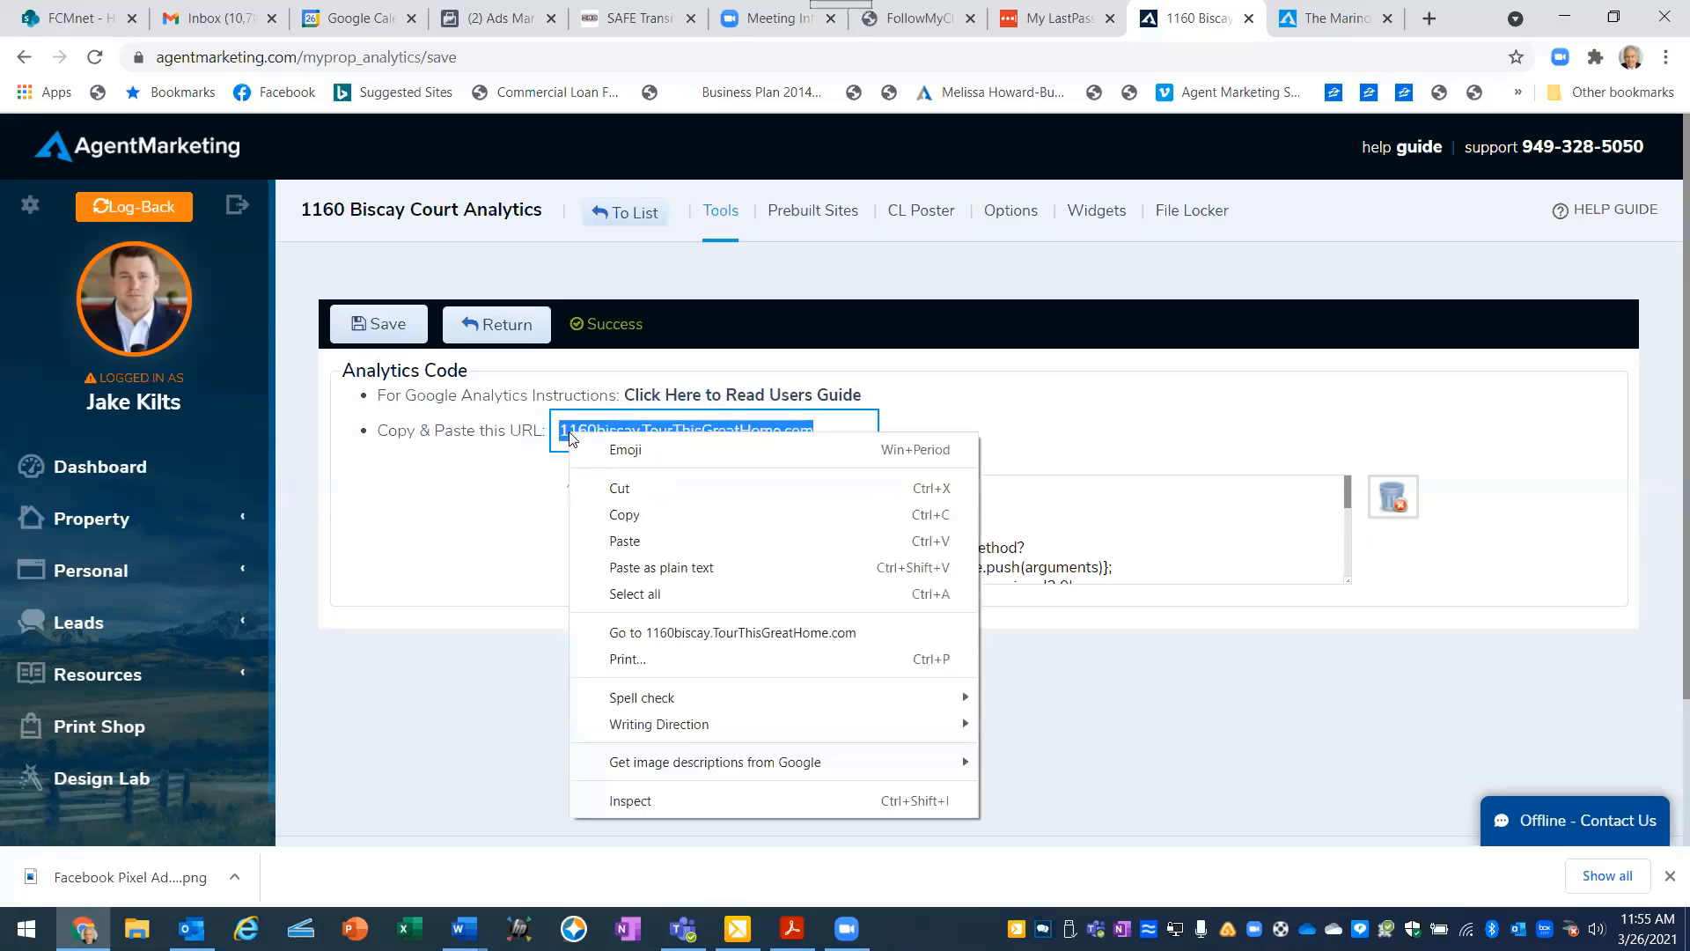
pyautogui.click(621, 515)
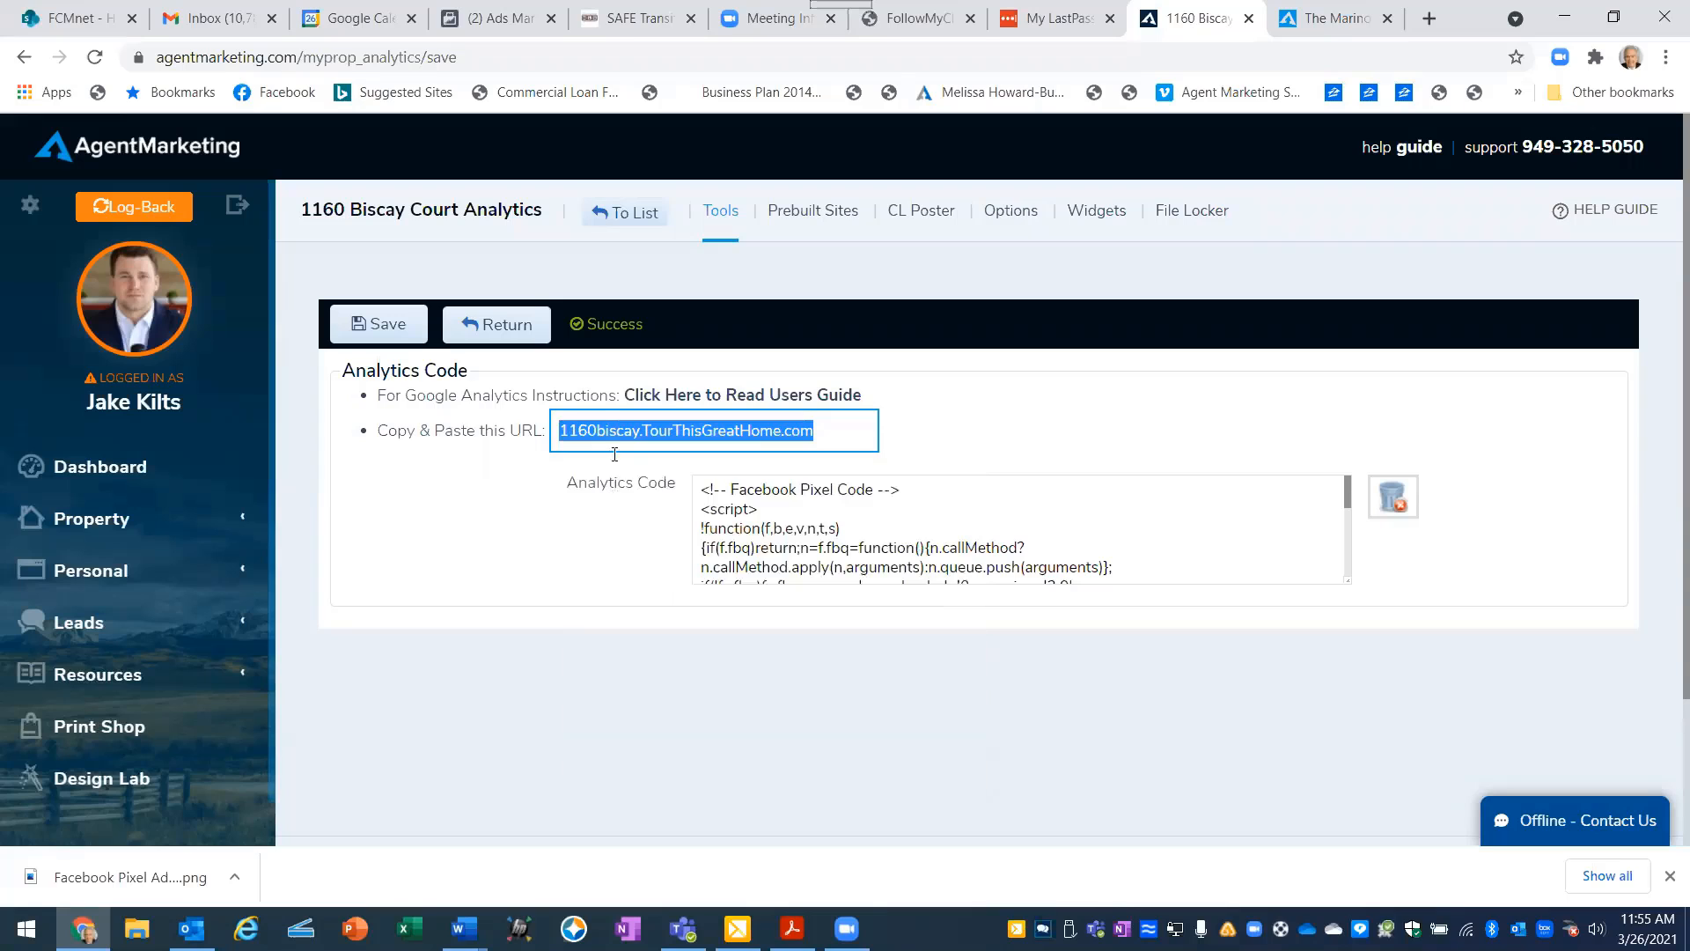
pyautogui.click(466, 27)
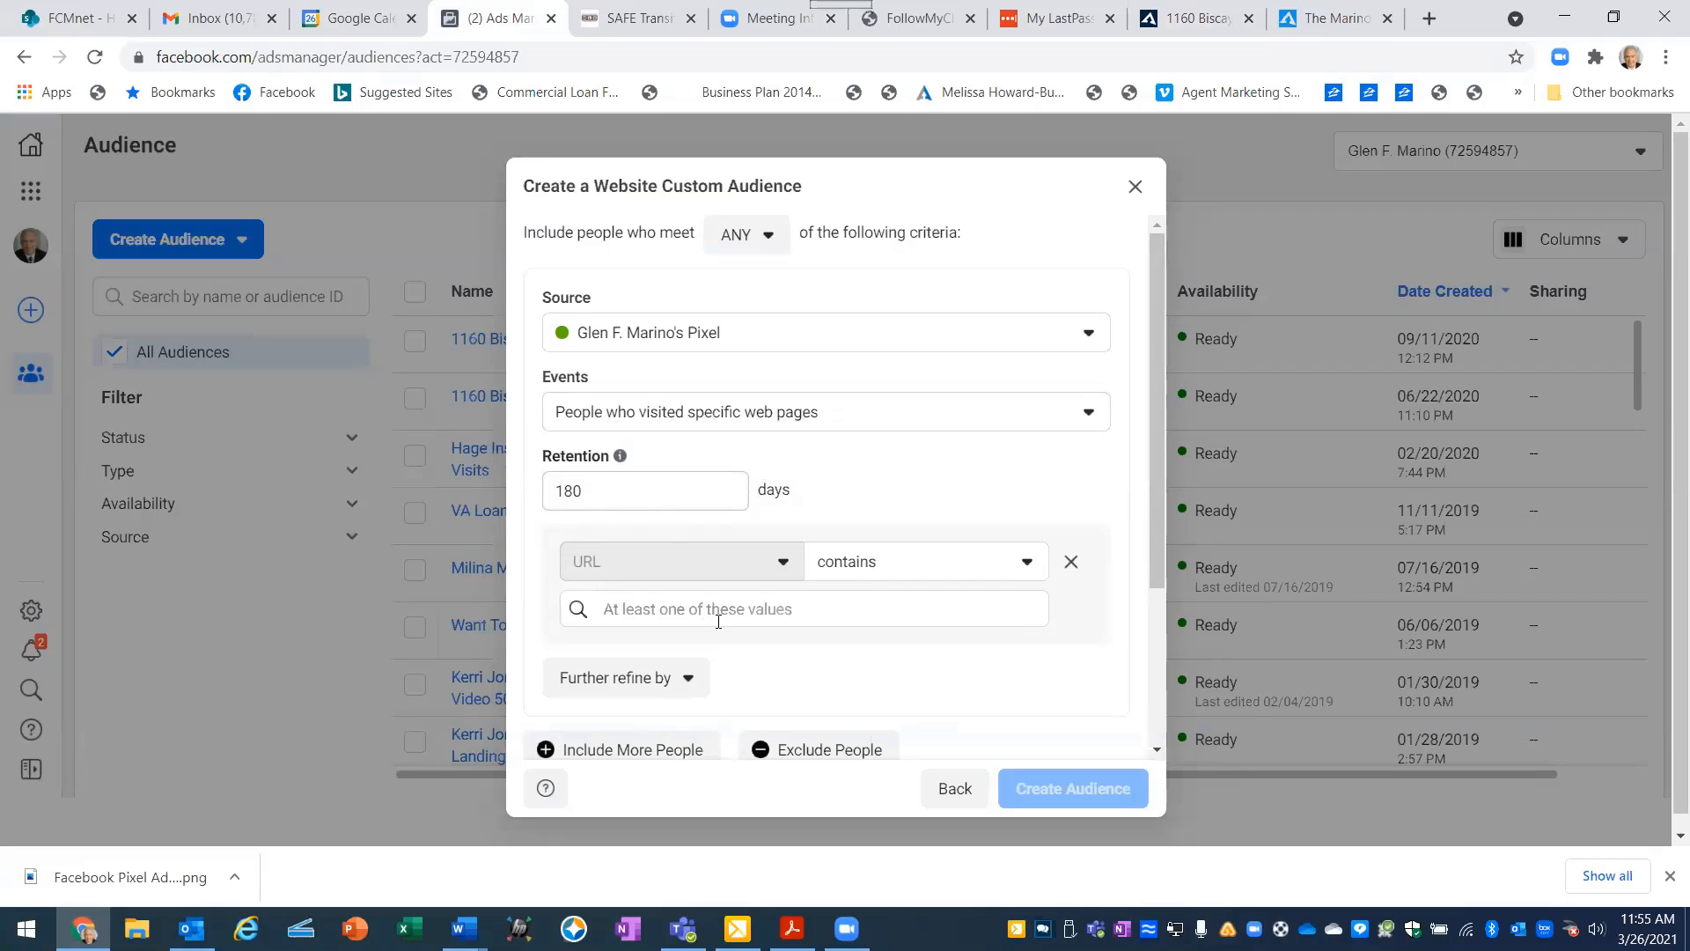
# - Paste the copied property website URL as the value the visited page's URL must contain and add it to the criteria
pyautogui.click(604, 610)
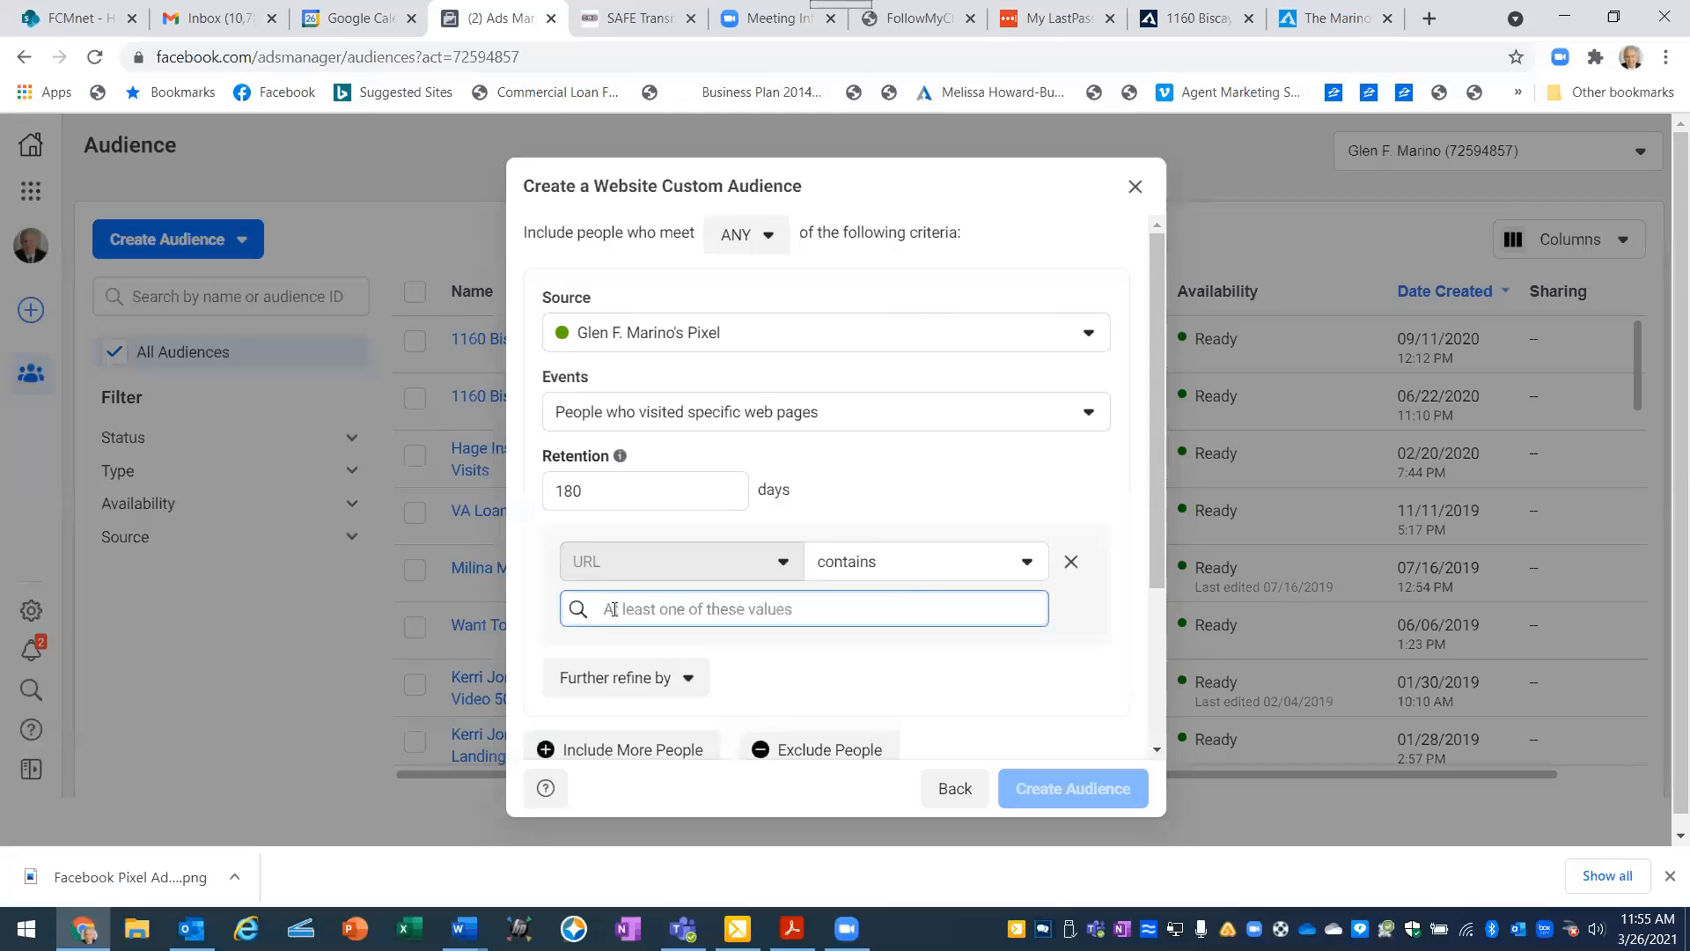
pyautogui.rightClick(611, 610)
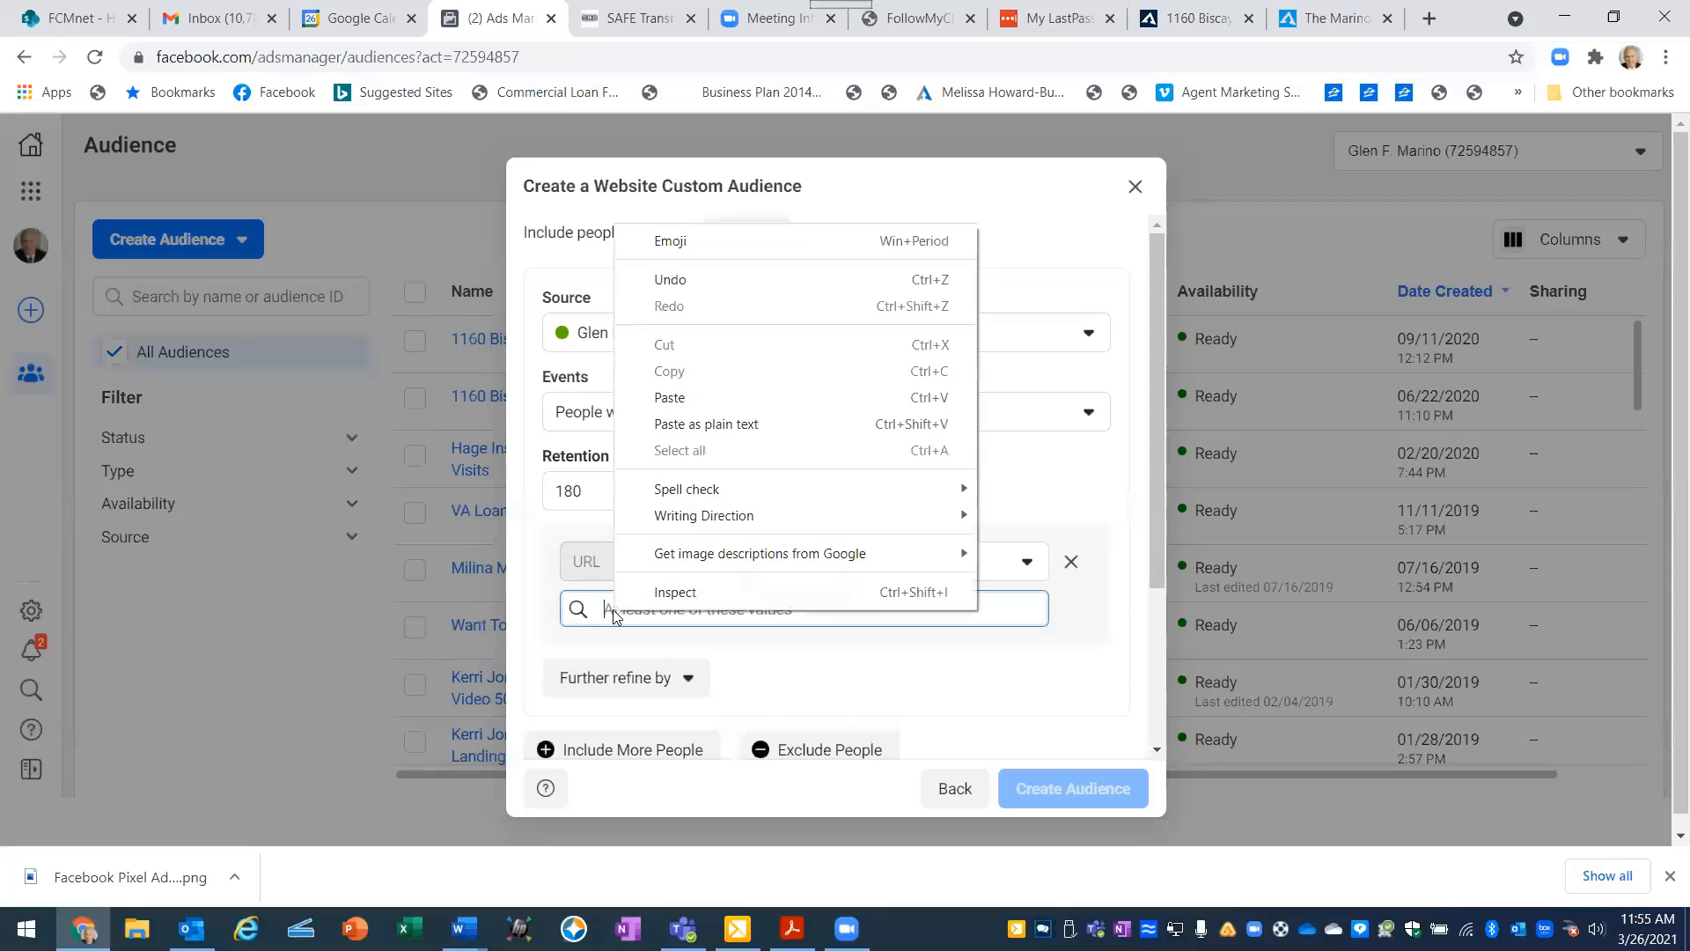
pyautogui.click(669, 398)
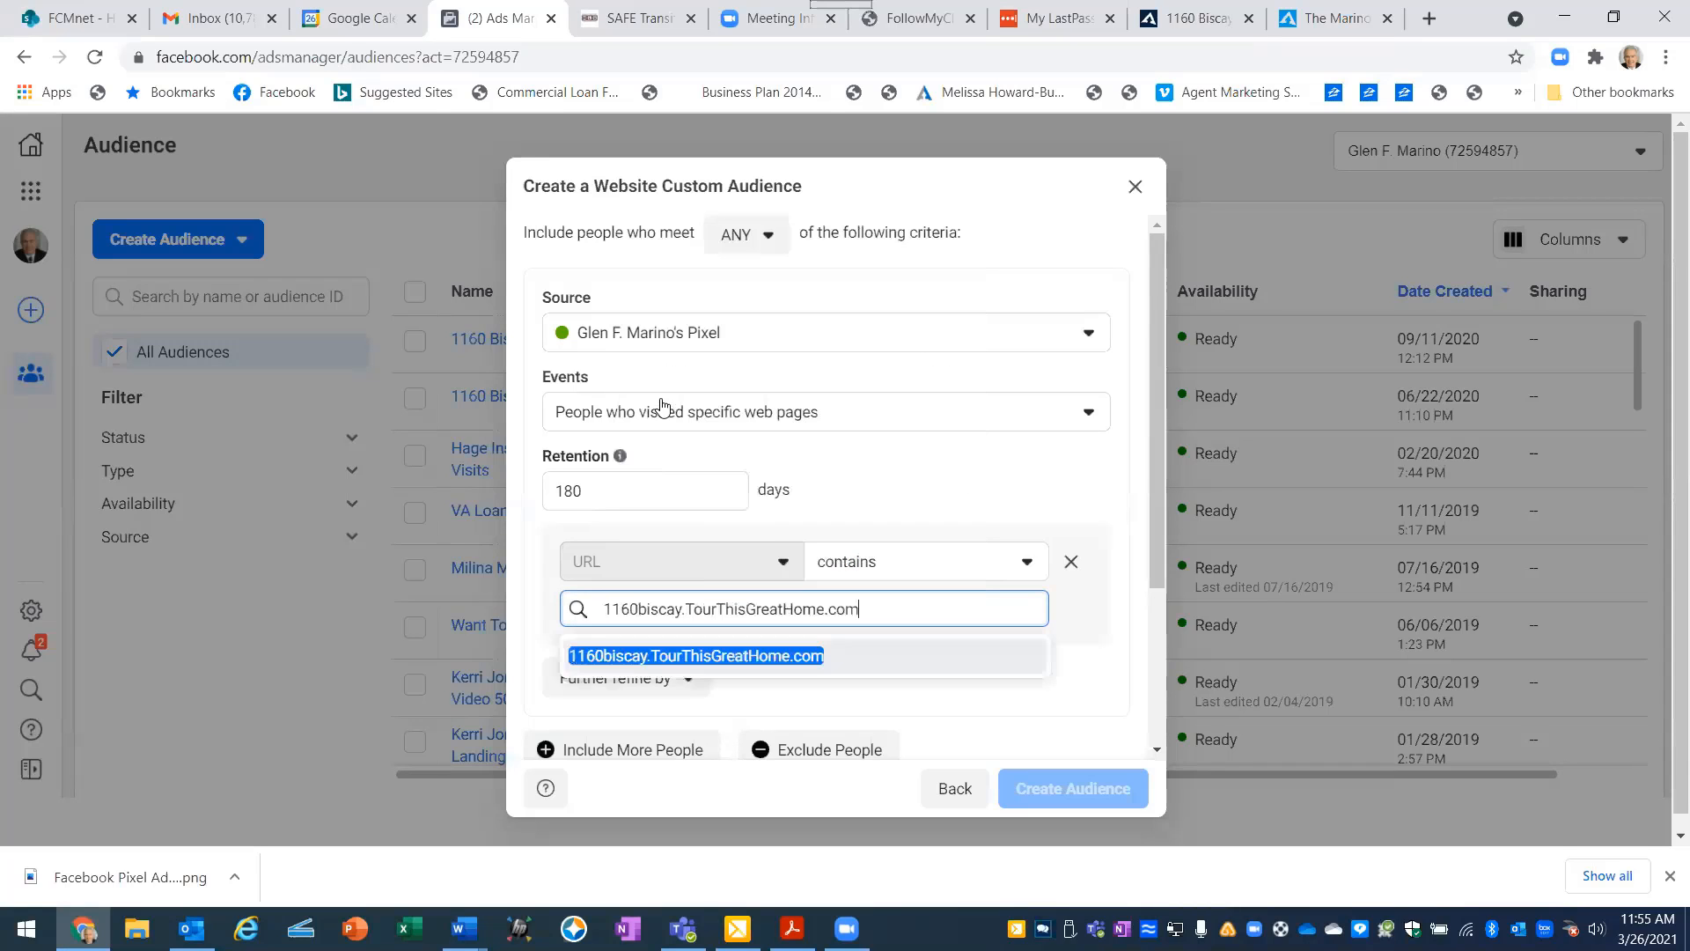
pyautogui.click(625, 667)
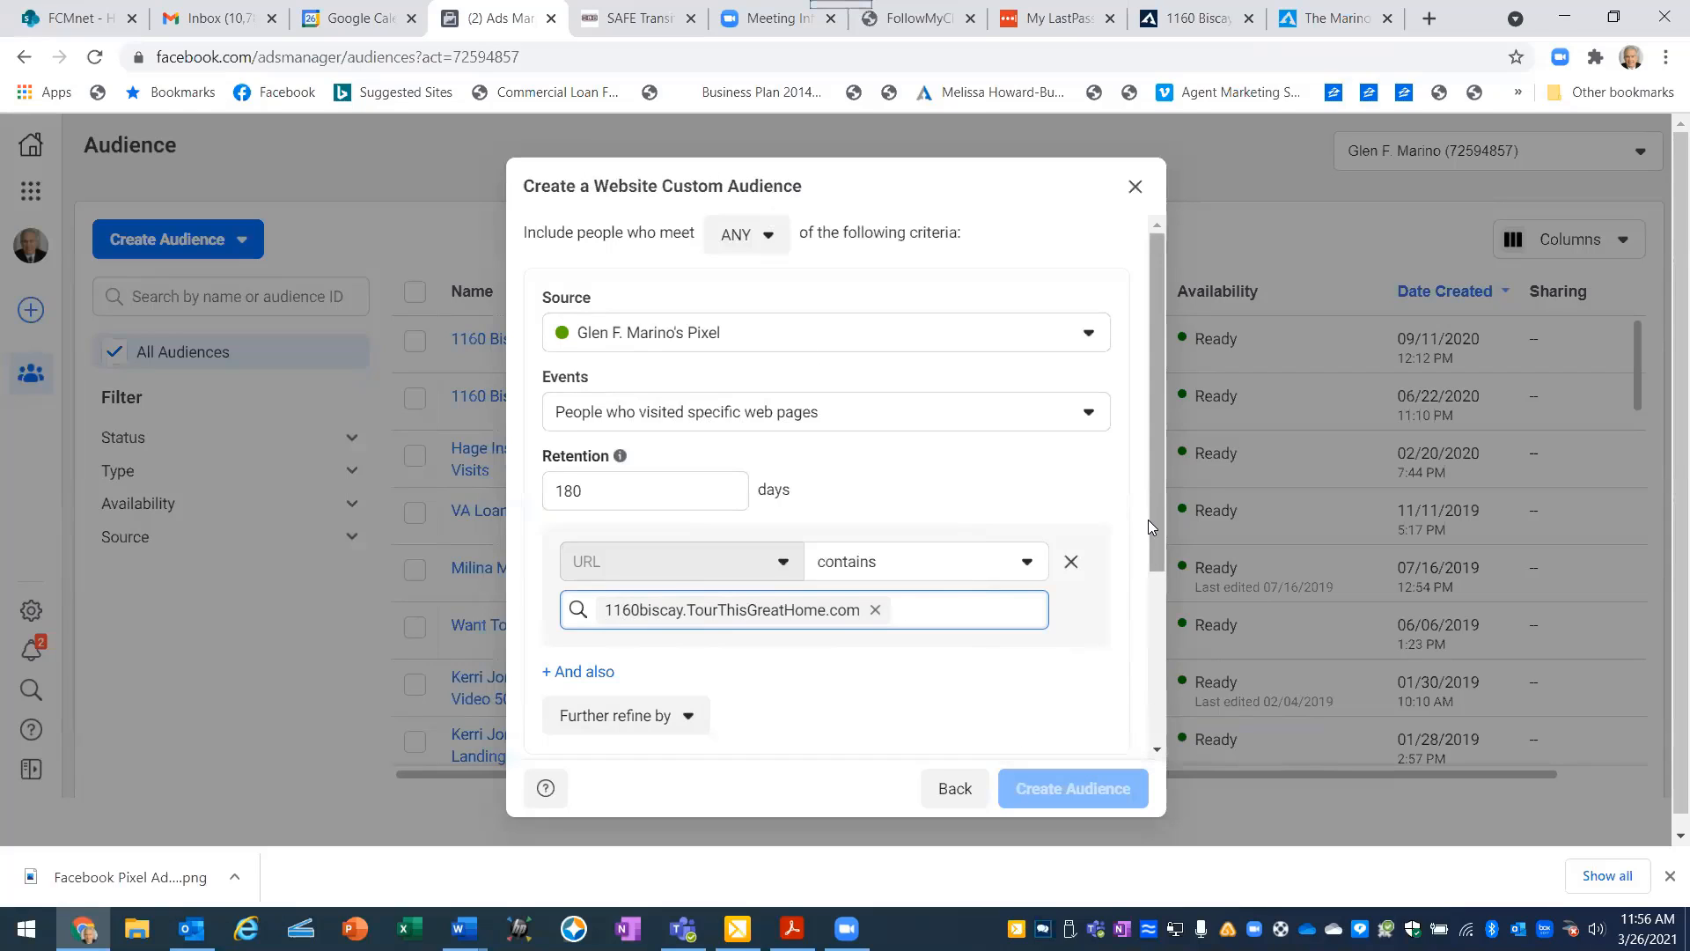
# - Name the audience with the property's street address followed by "Property Website Visitors2", create it and finish the dialog
pyautogui.moveTo(1155, 492); pyautogui.dragTo(1155, 681)
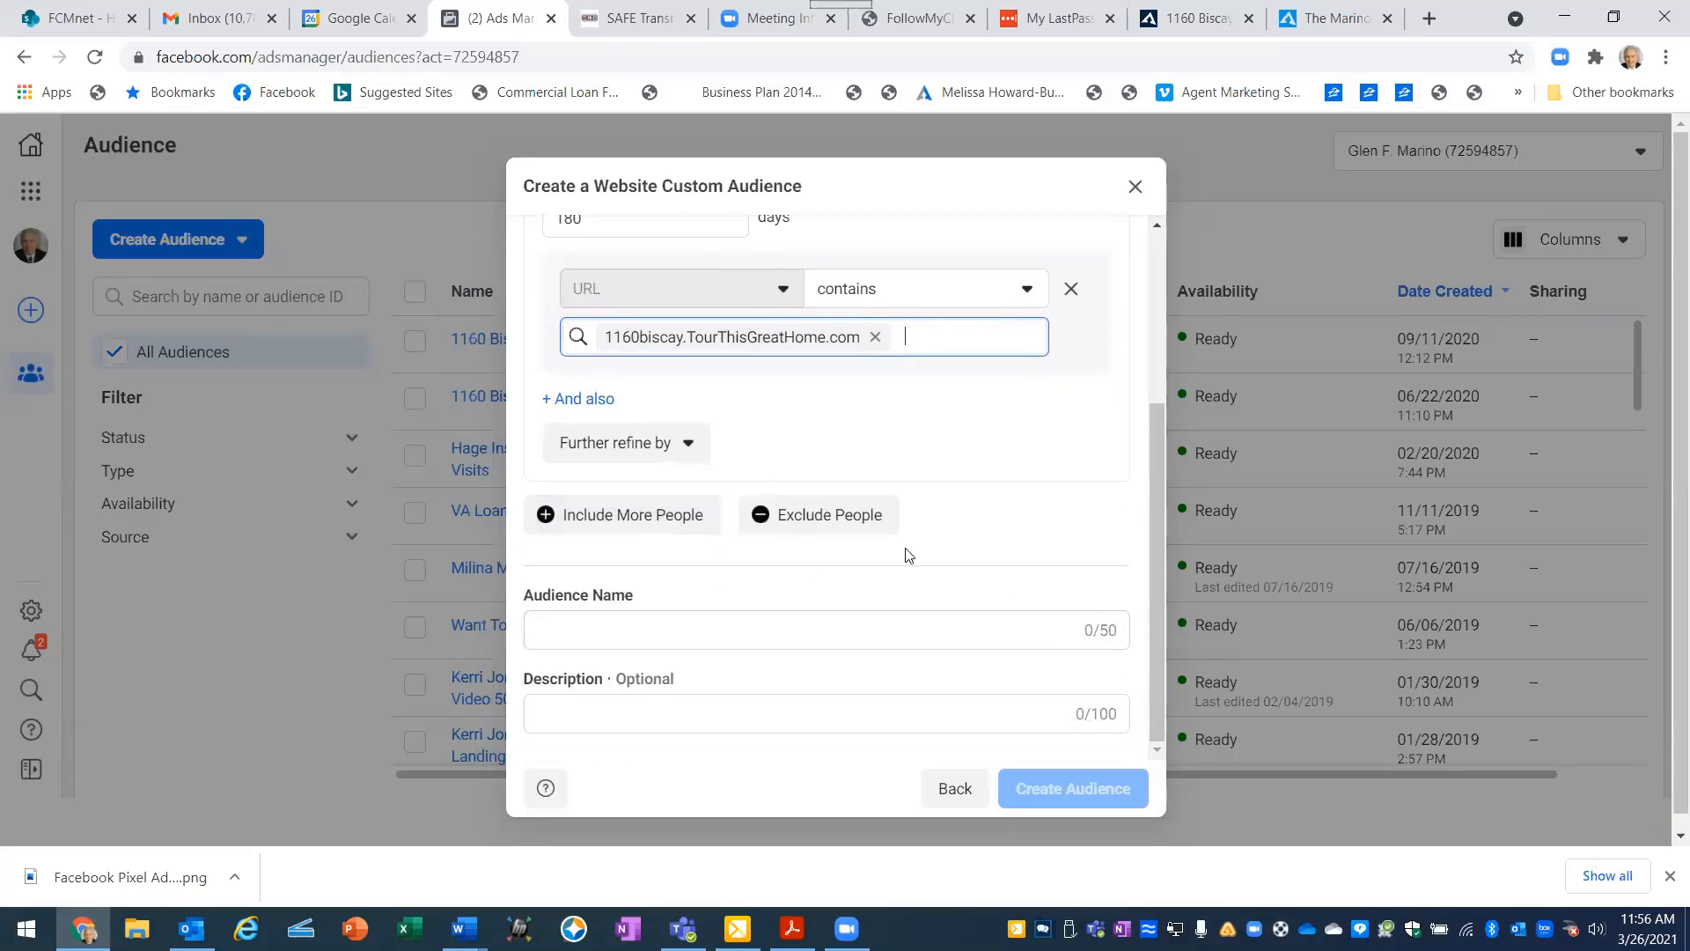
pyautogui.click(569, 630)
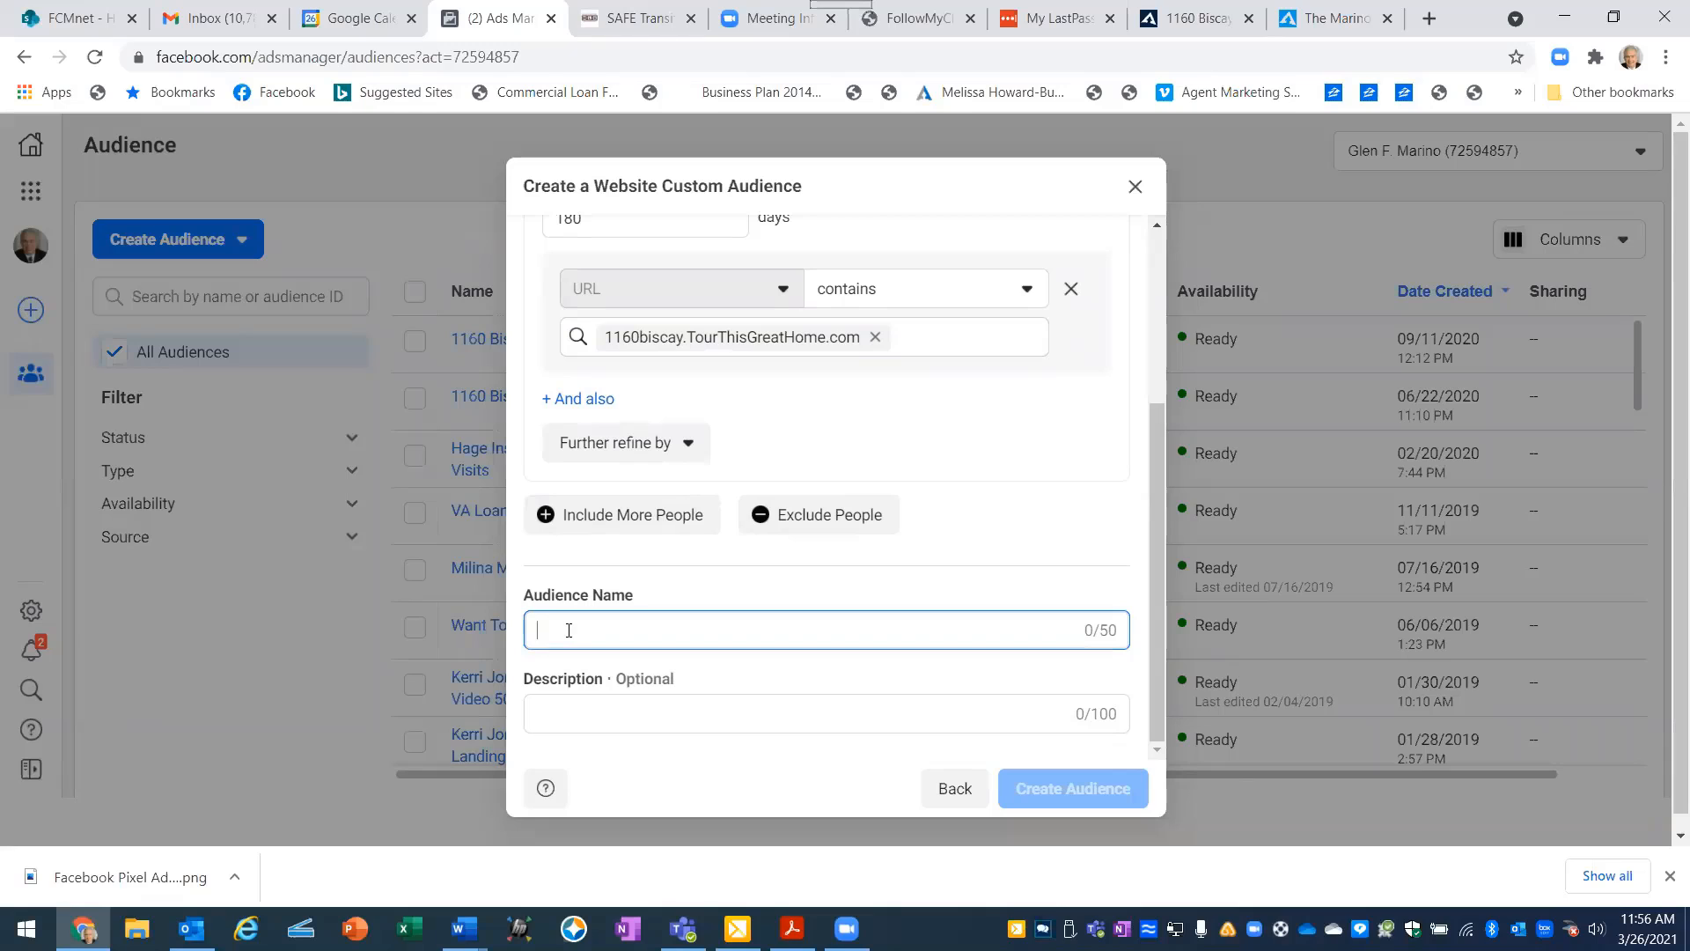
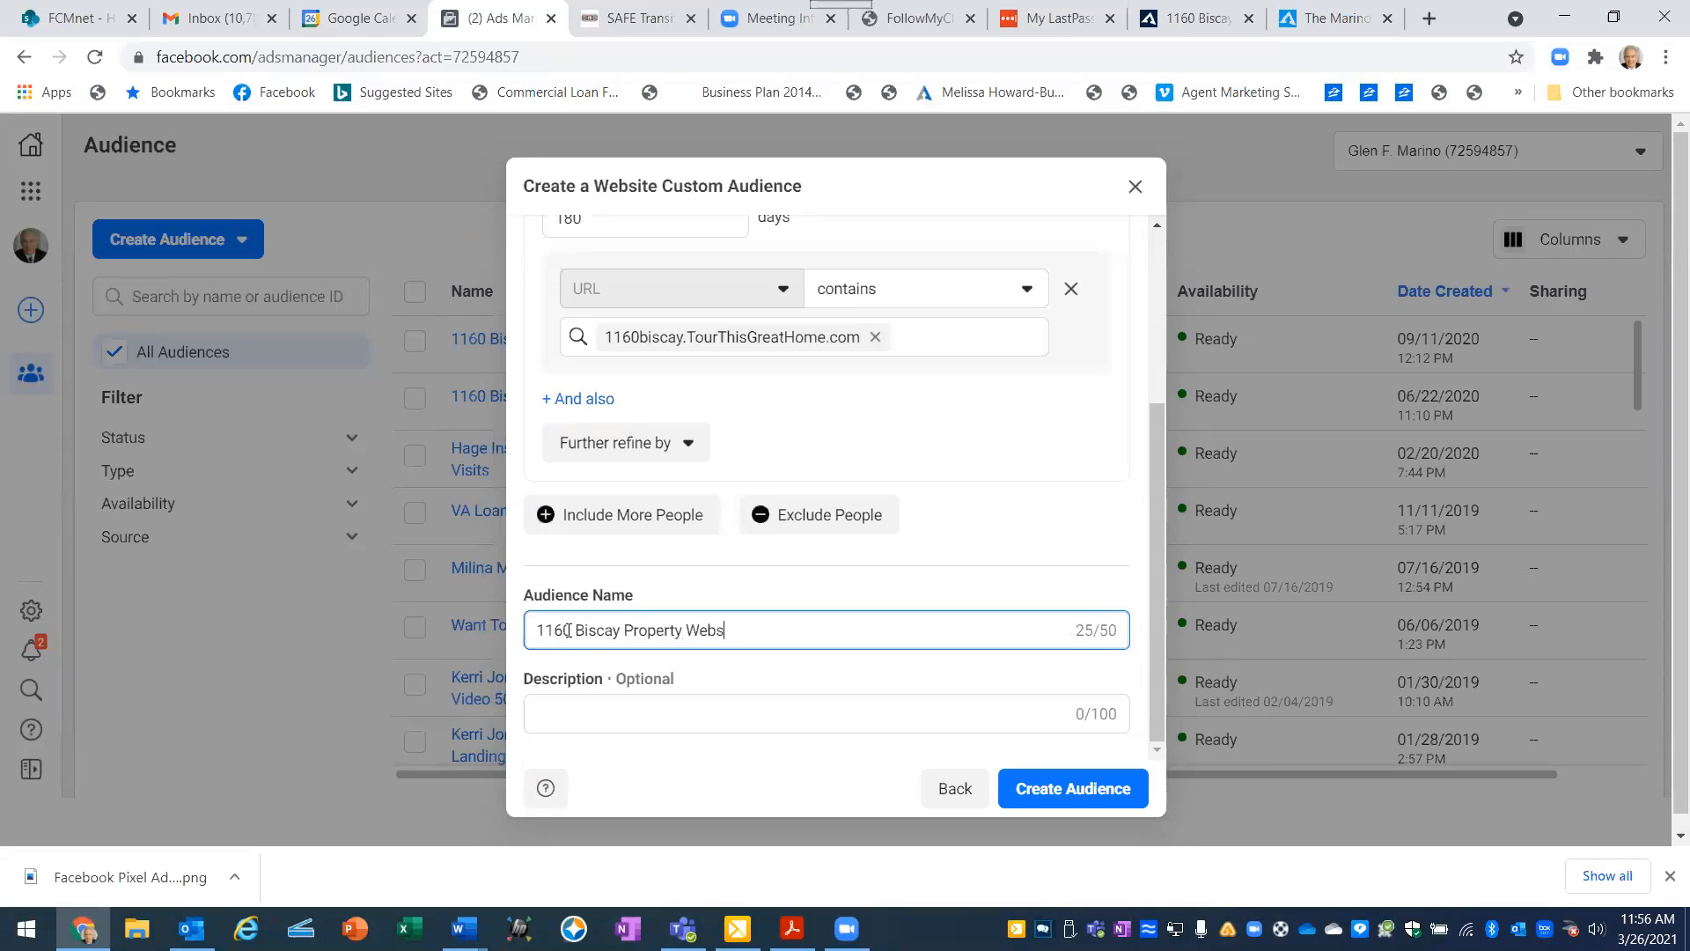
pyautogui.write('ite Visitors2')
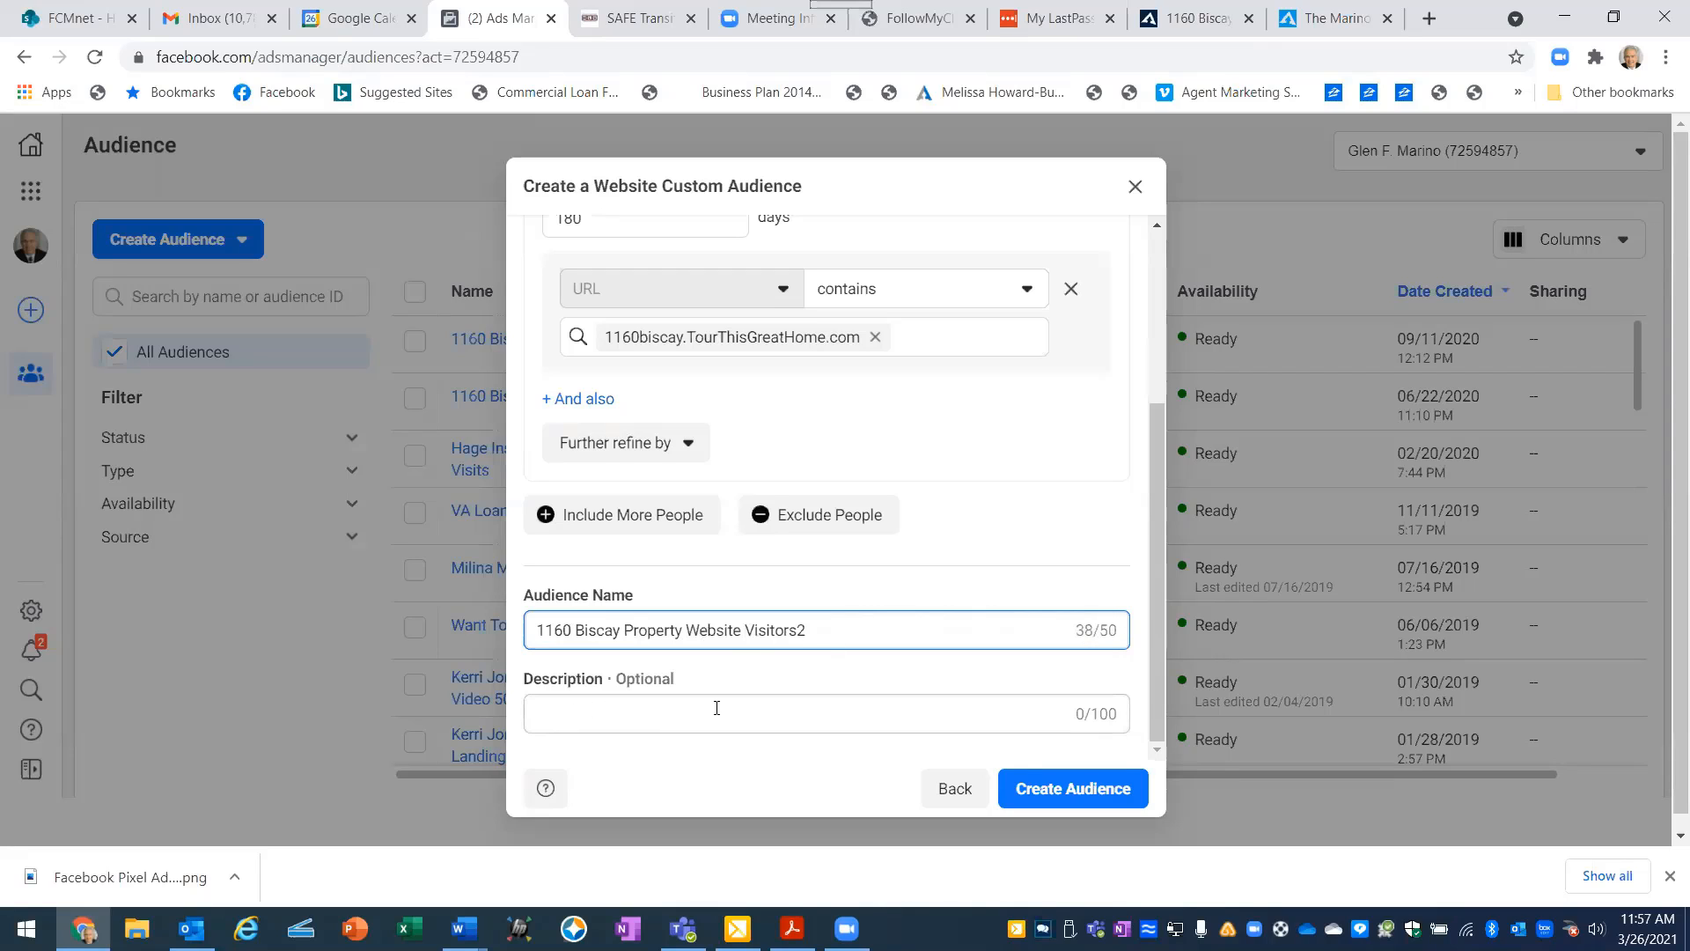
pyautogui.click(1071, 791)
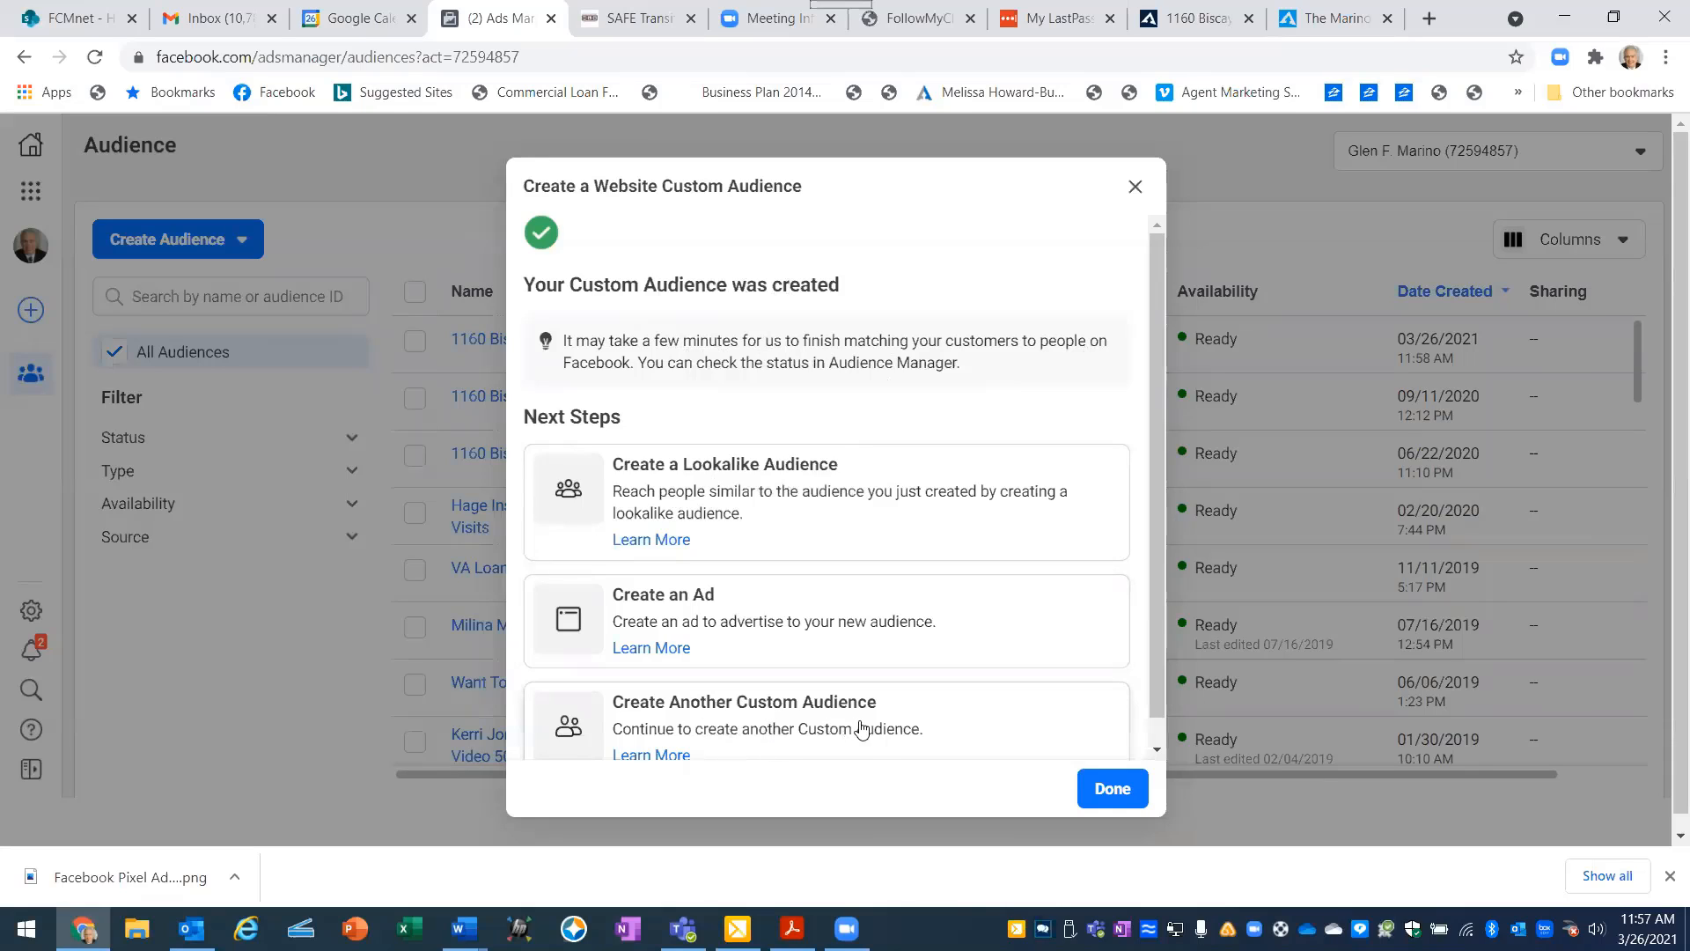
pyautogui.click(1113, 791)
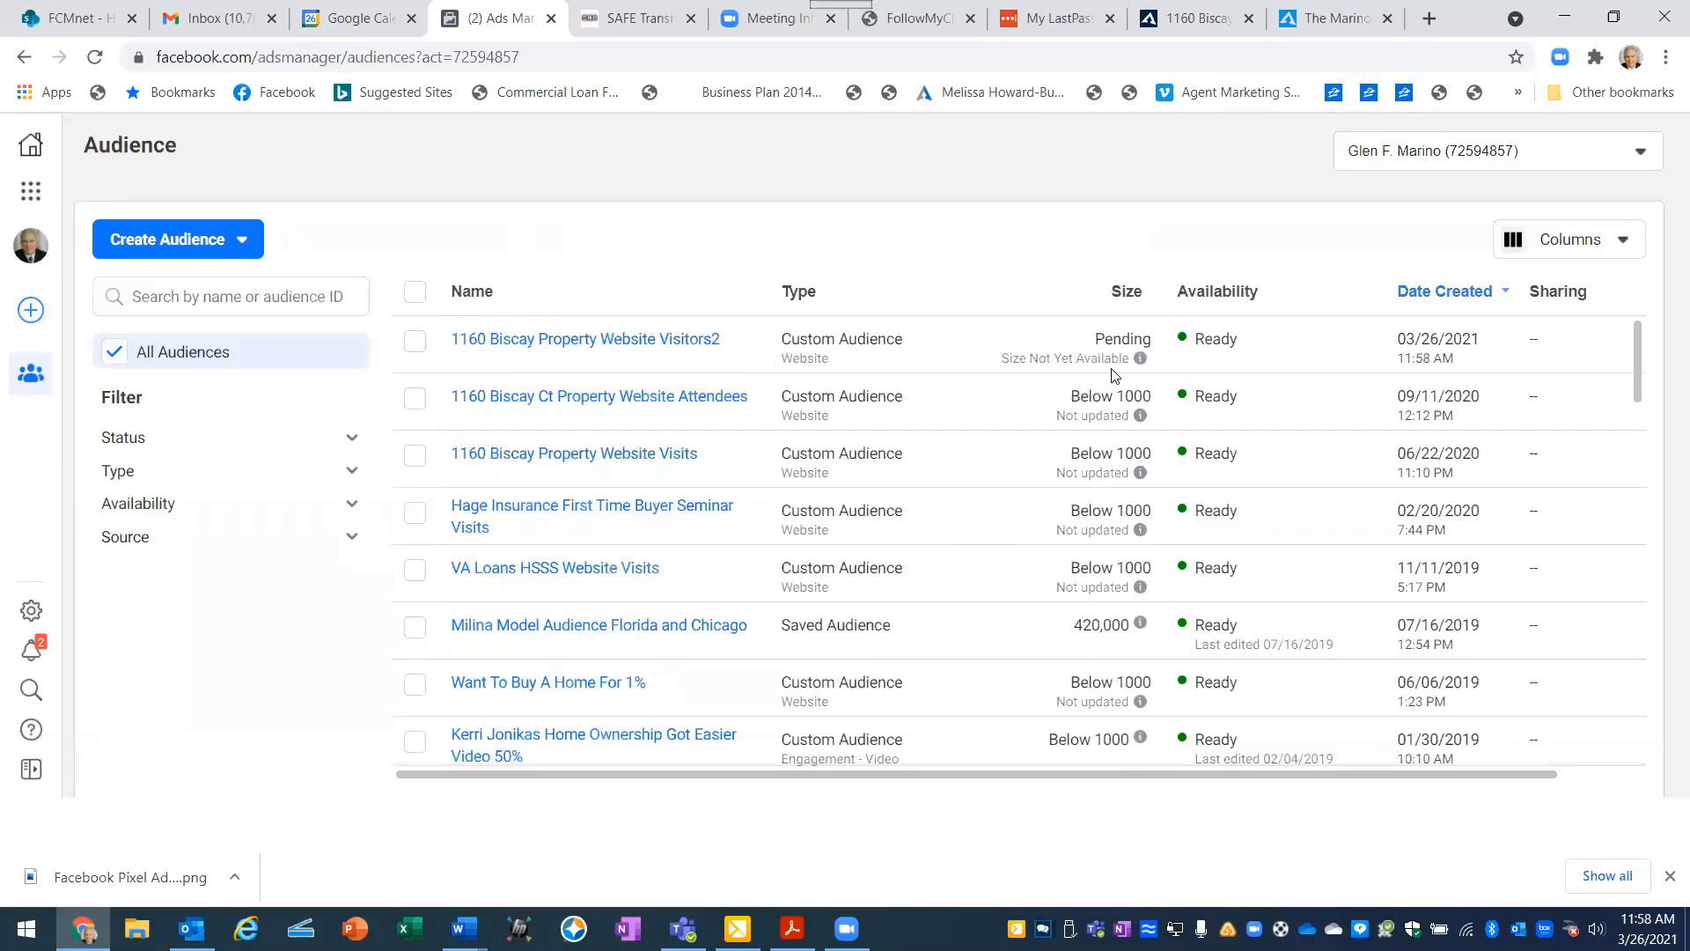
# - Switch to Word and bring up the "Facebook Posting and Ad Steps To Get Leads" document
pyautogui.moveTo(1133, 355)
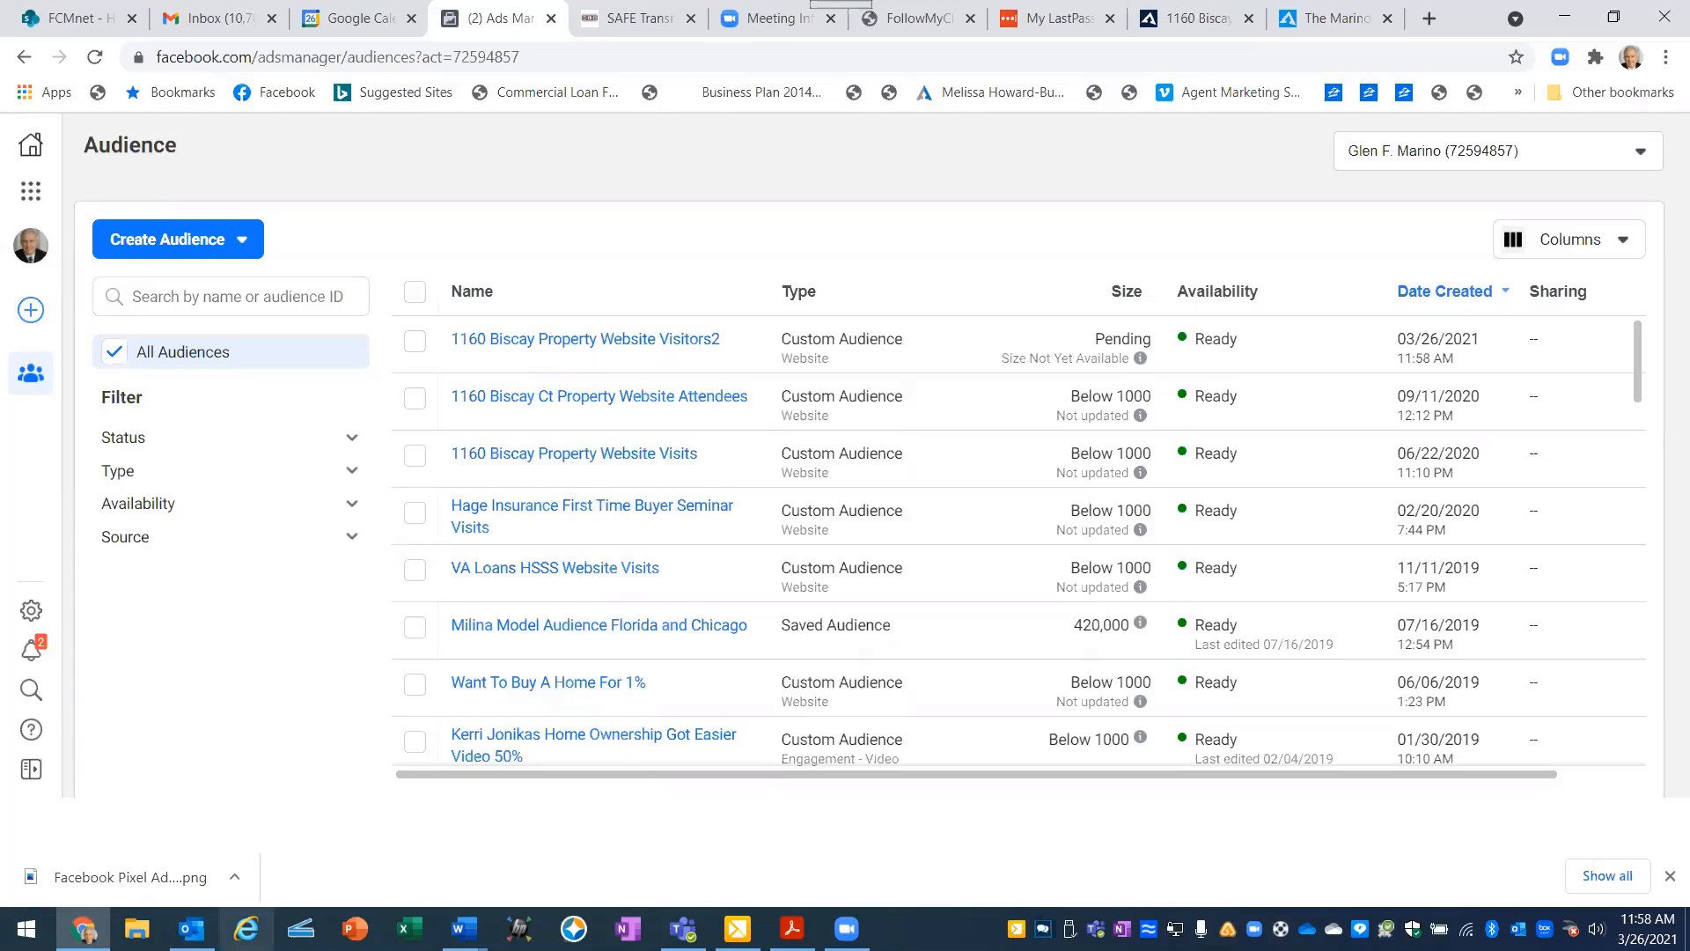
pyautogui.click(431, 917)
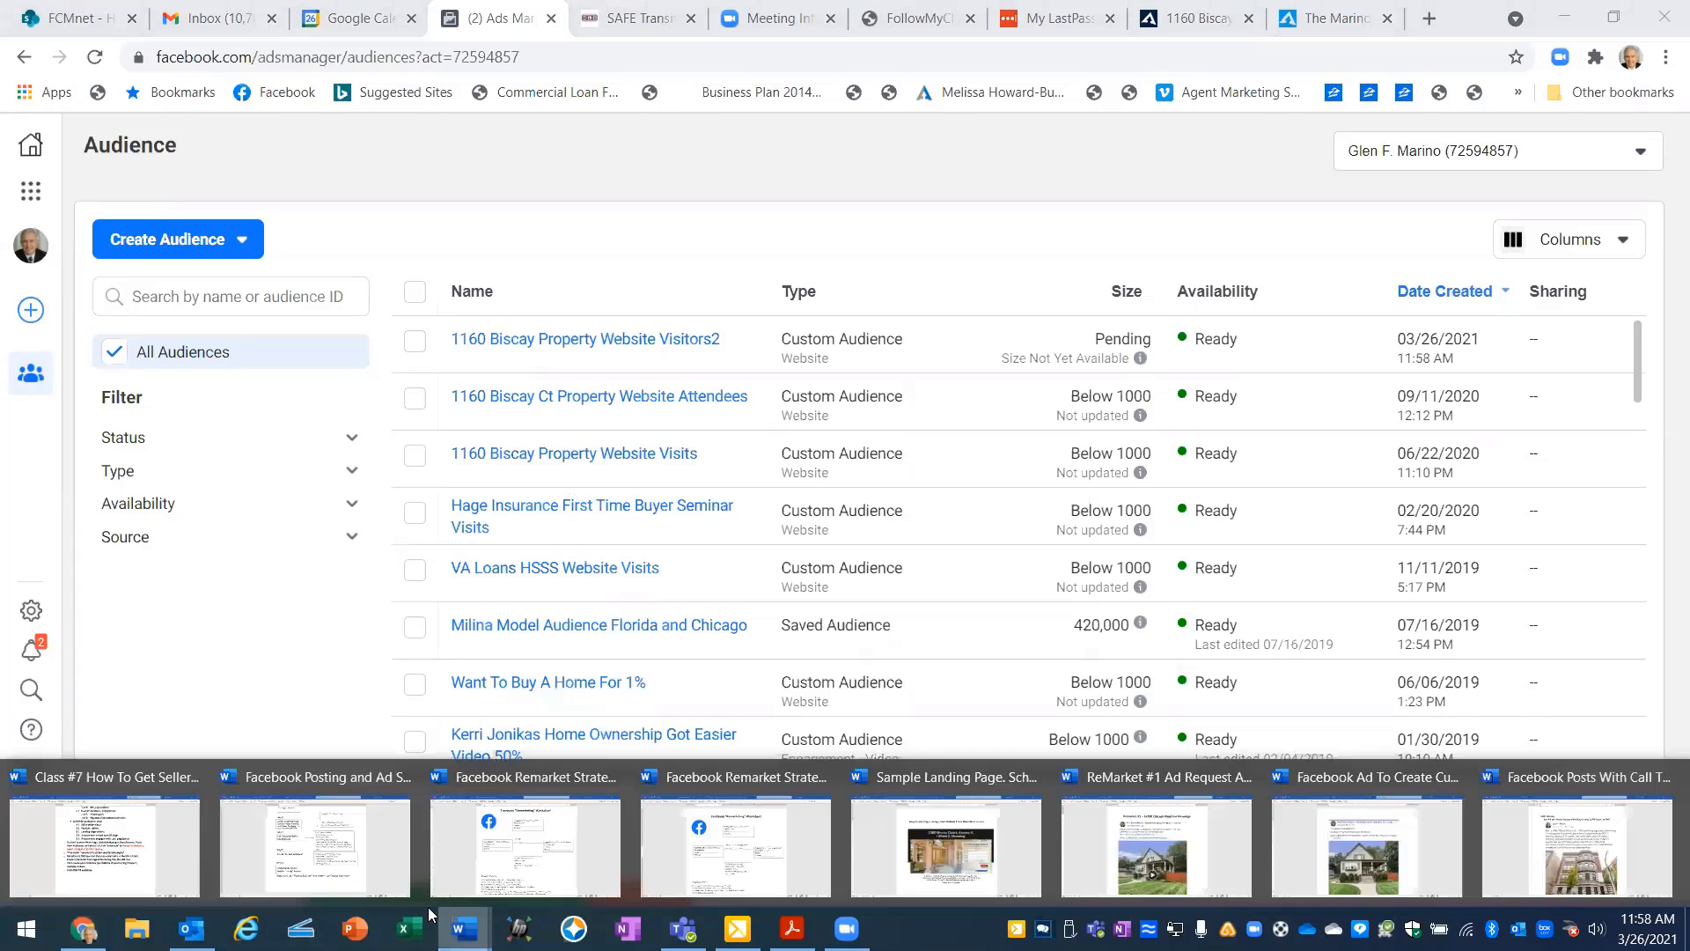
pyautogui.click(308, 860)
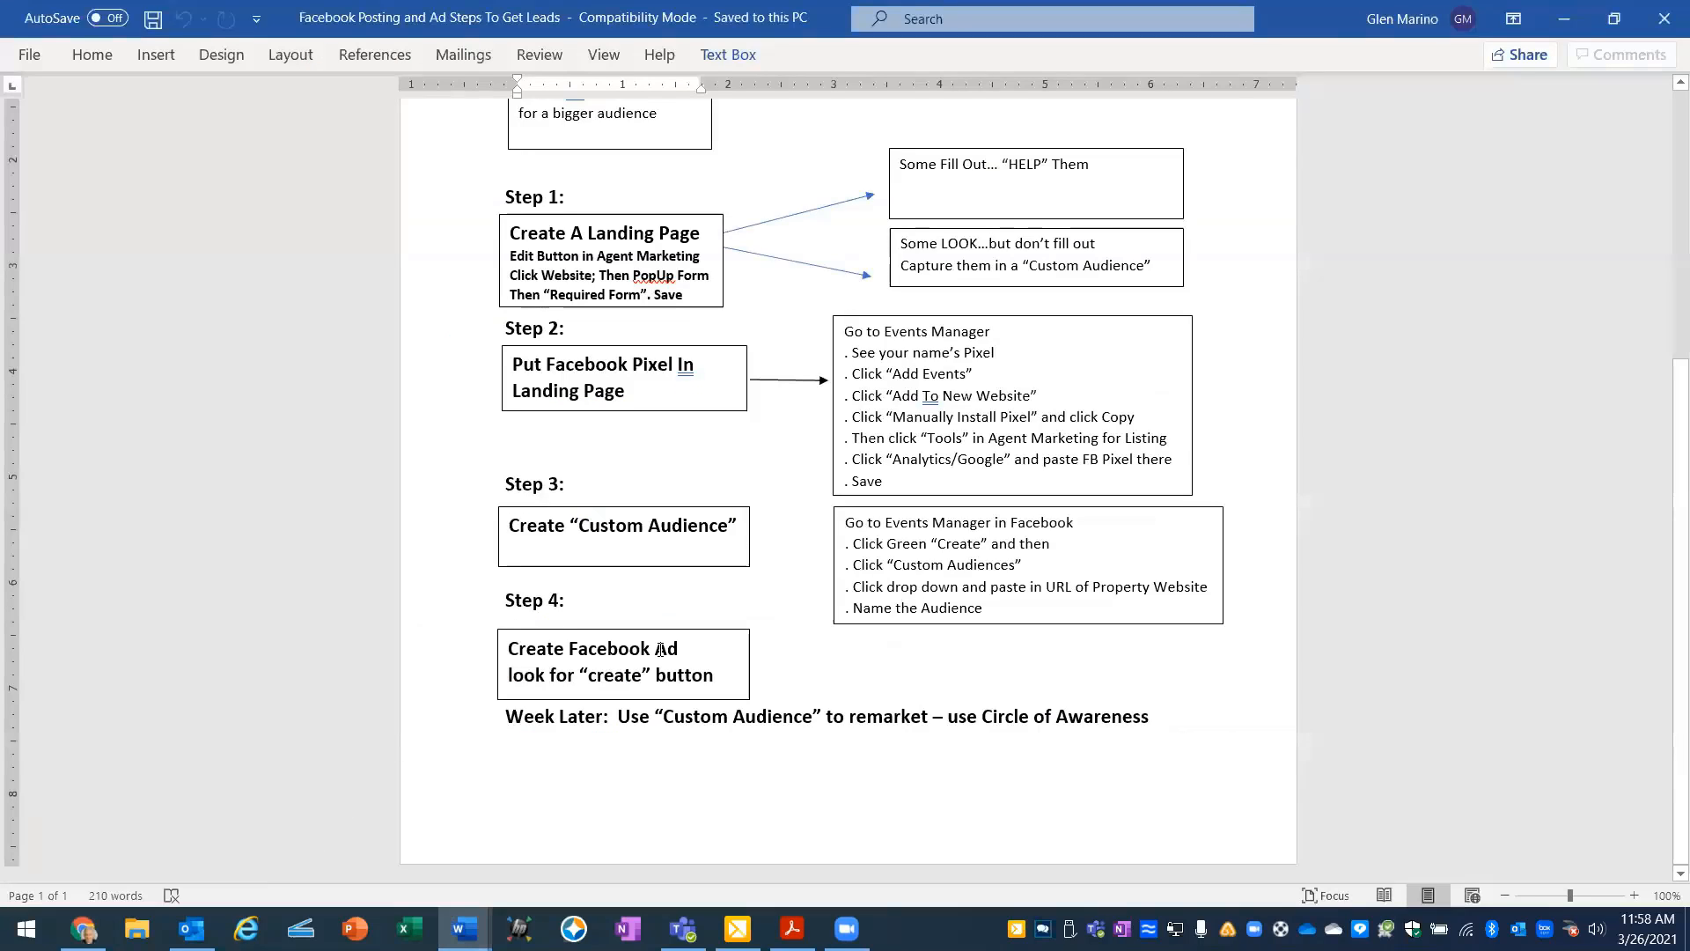
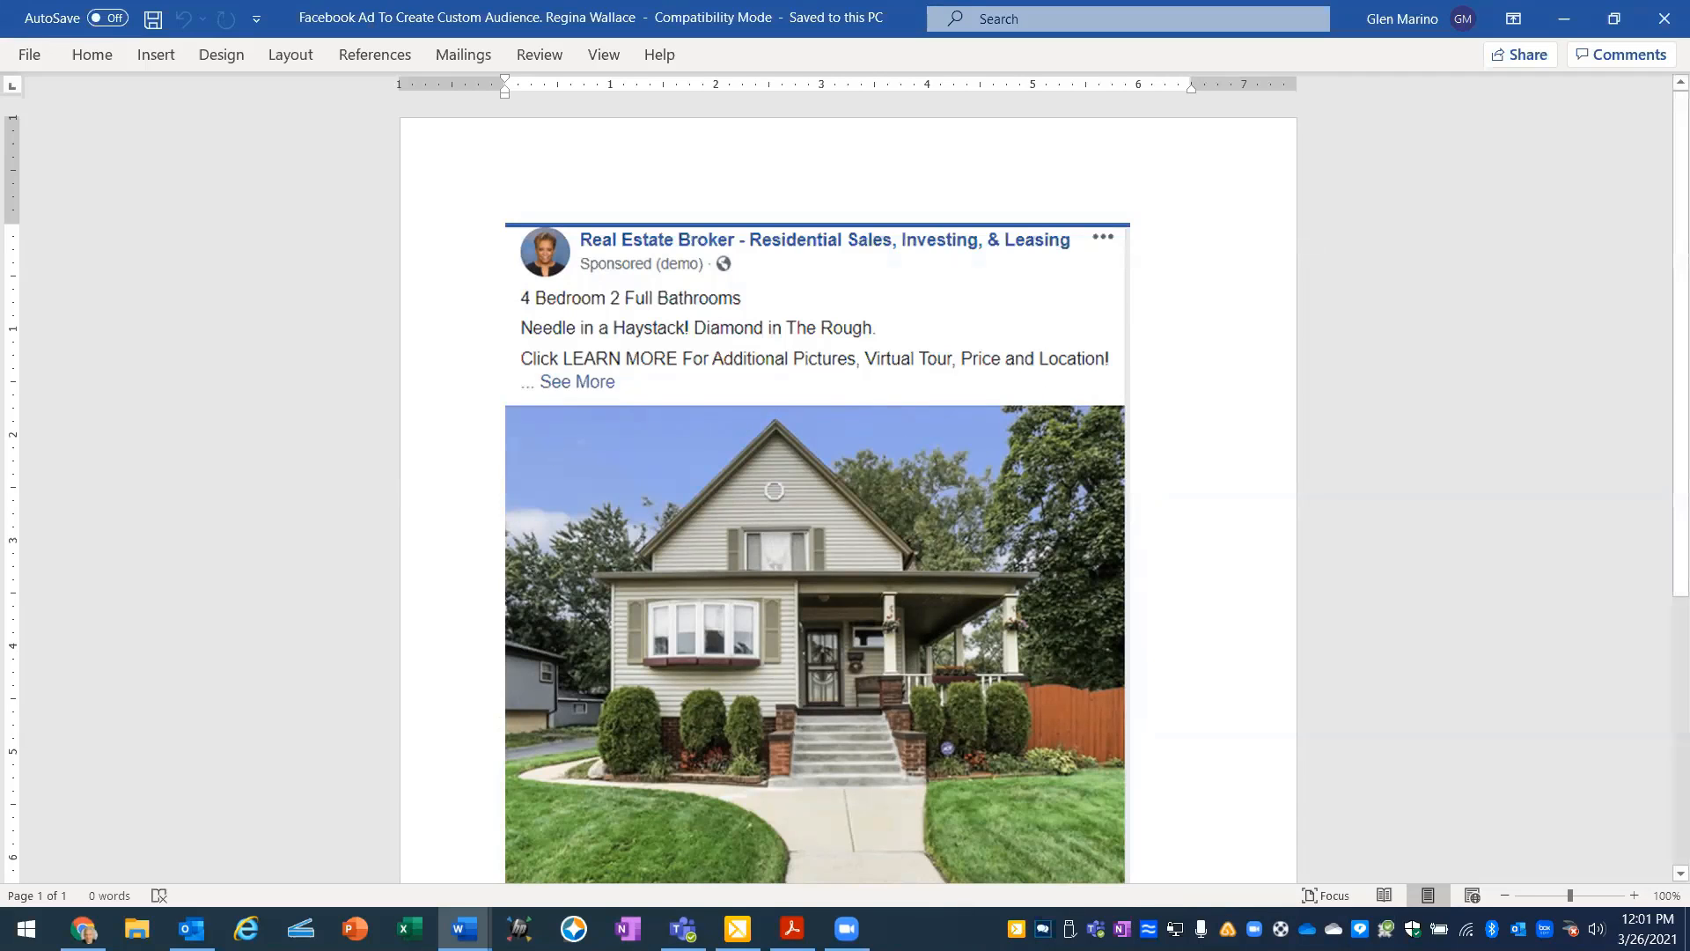
# - Switch to the Class #7 Word document on FB posts, ads and pixel and read its ad creation and remarketing instructions
pyautogui.moveTo(192, 929)
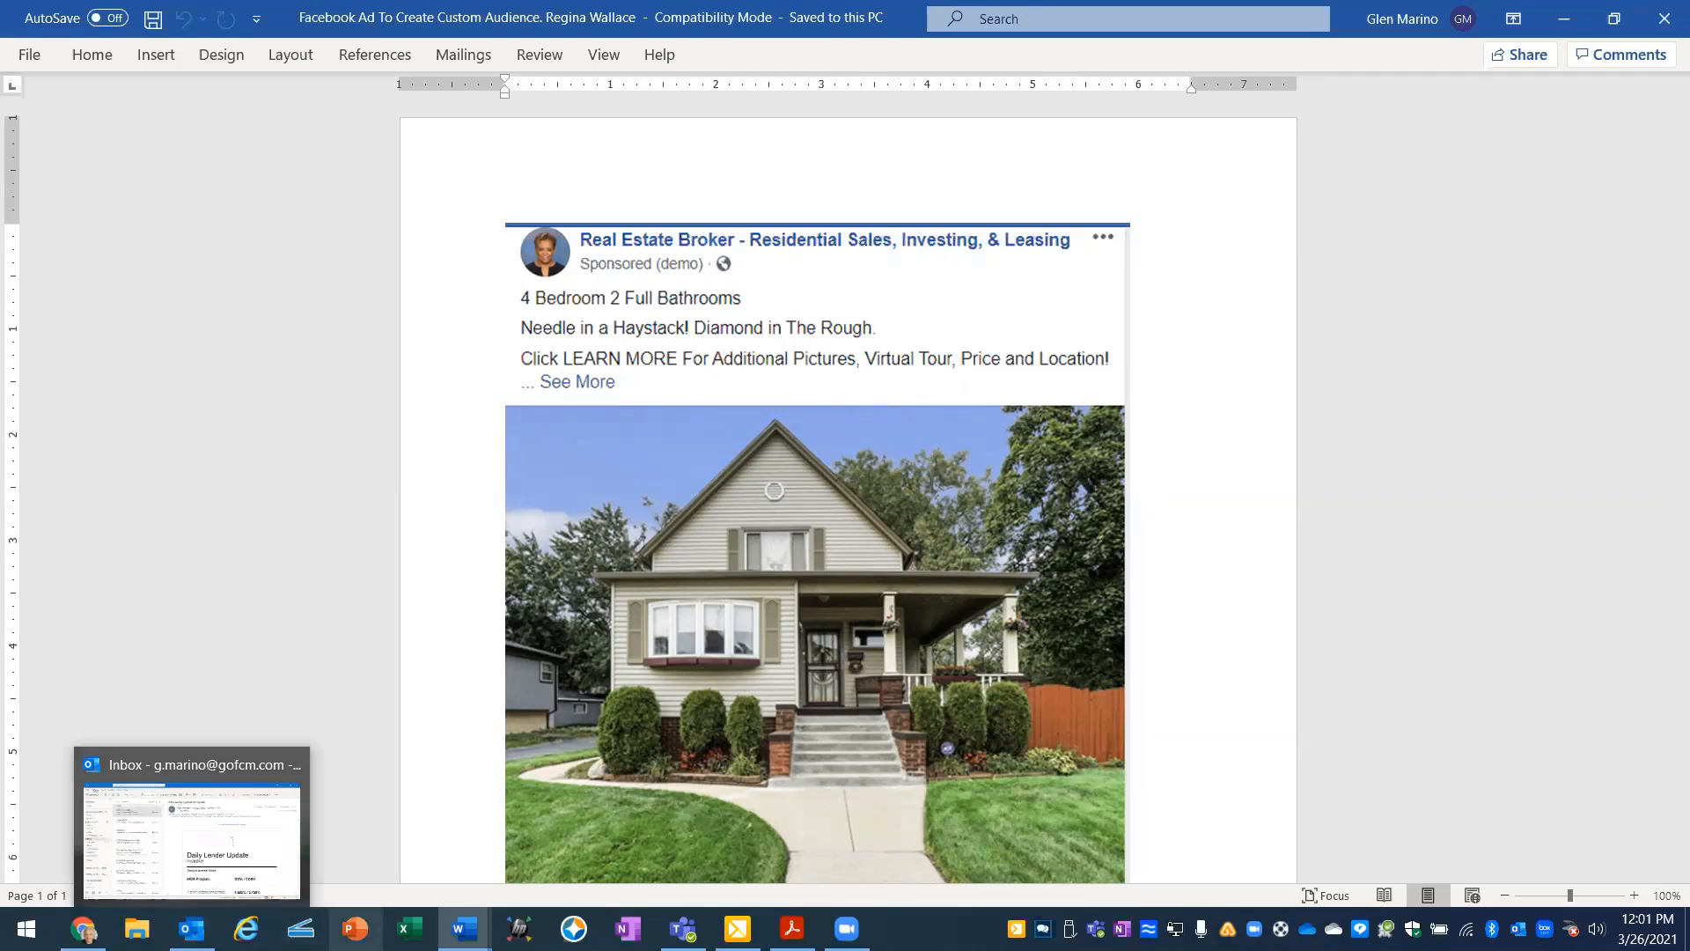
pyautogui.moveTo(465, 929)
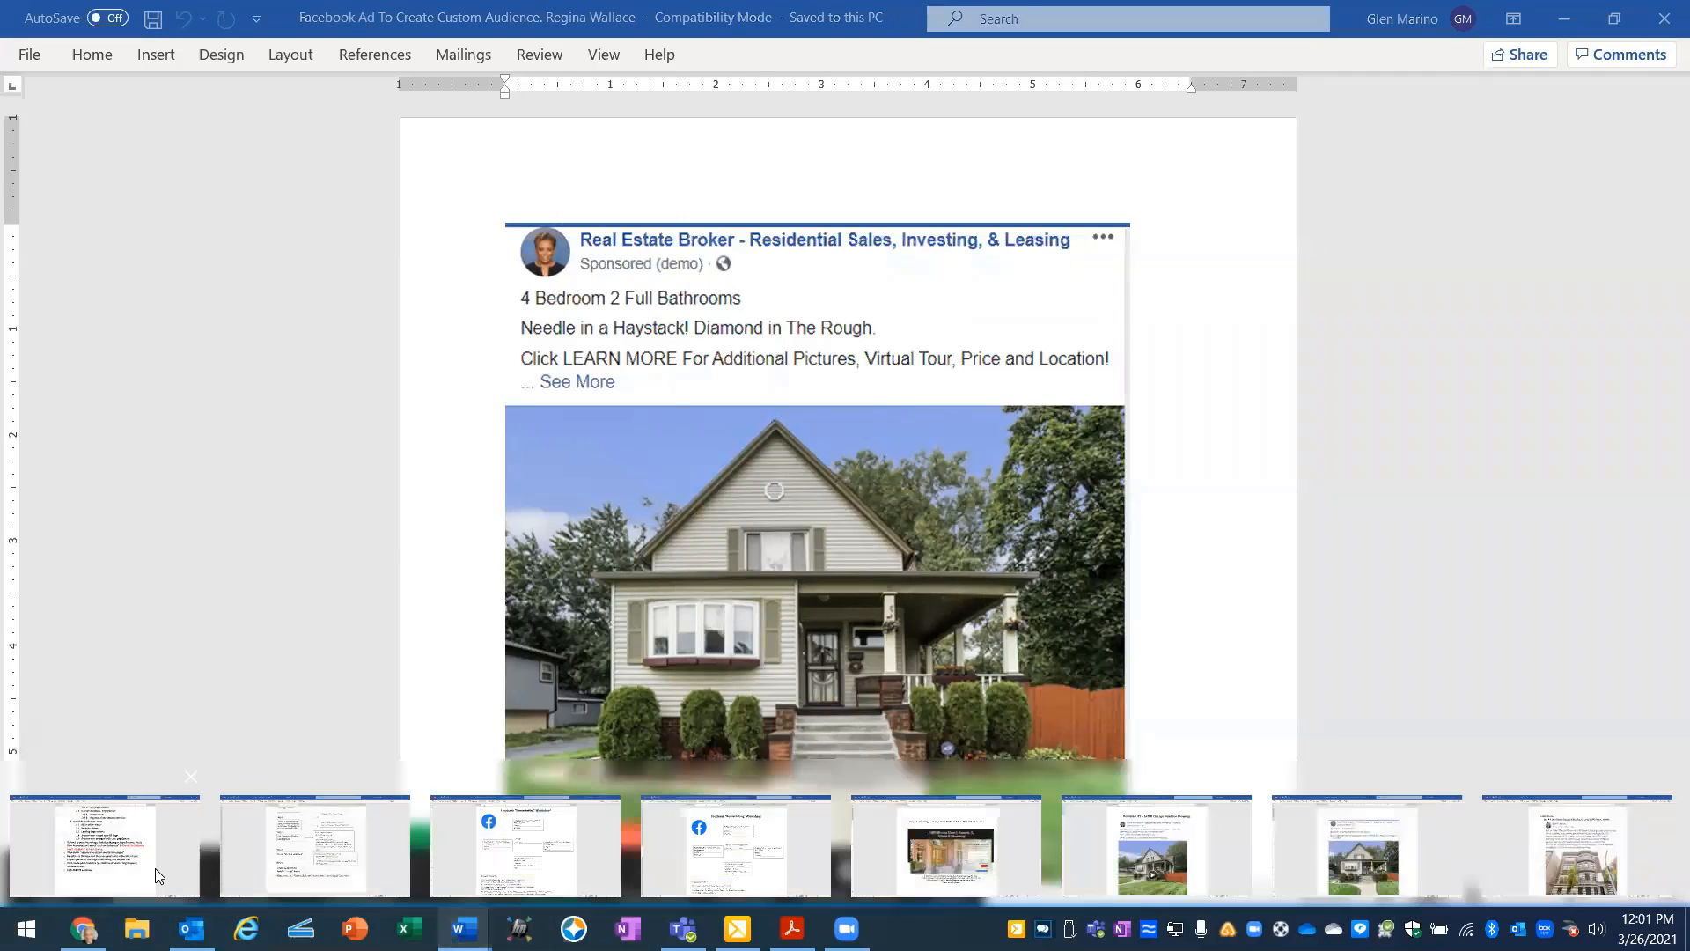
pyautogui.scroll(-10, 759, 541)
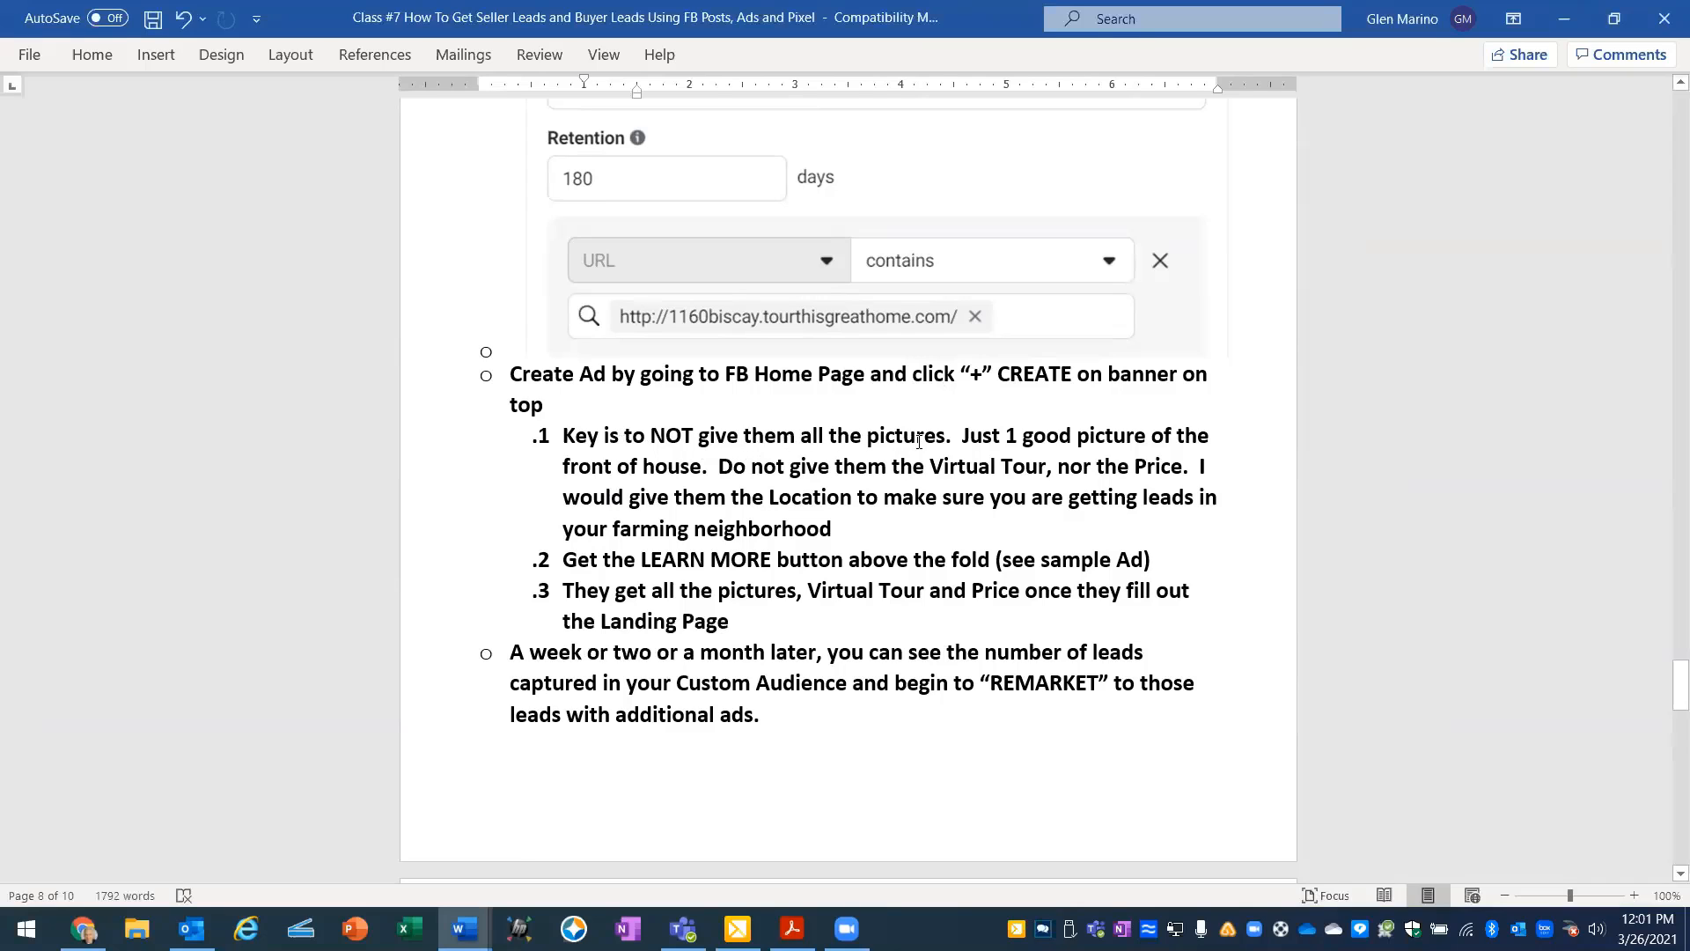
pyautogui.scroll(-2, 963, 419)
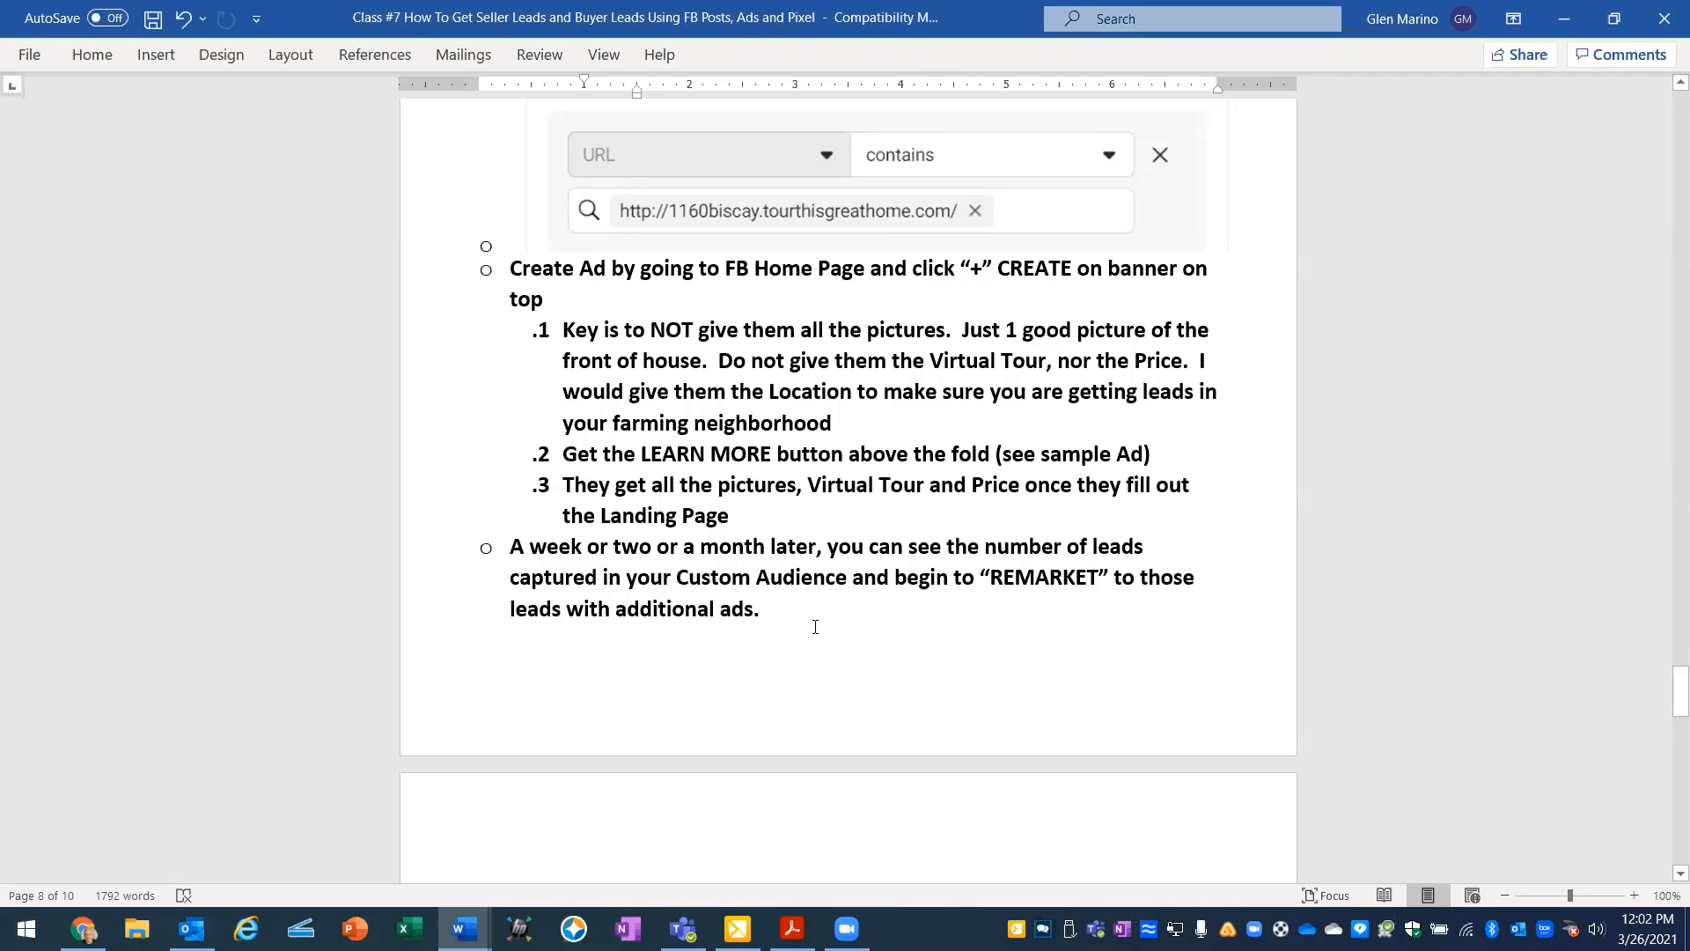
pyautogui.scroll(-8, 816, 626)
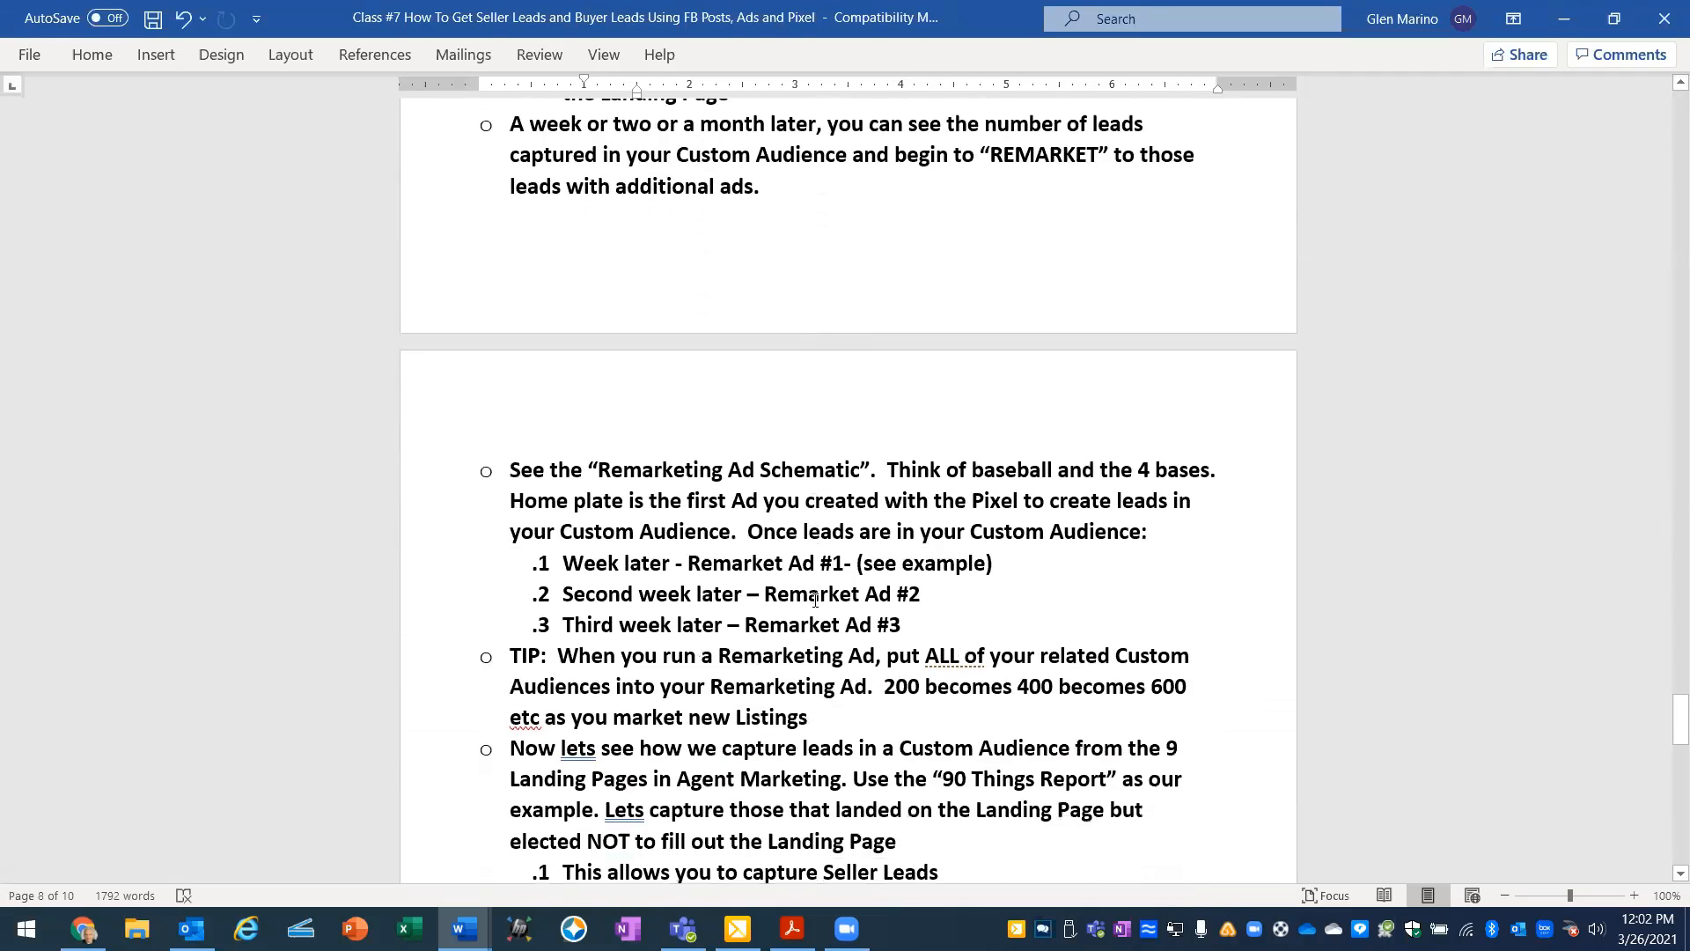
pyautogui.scroll(-2, 815, 599)
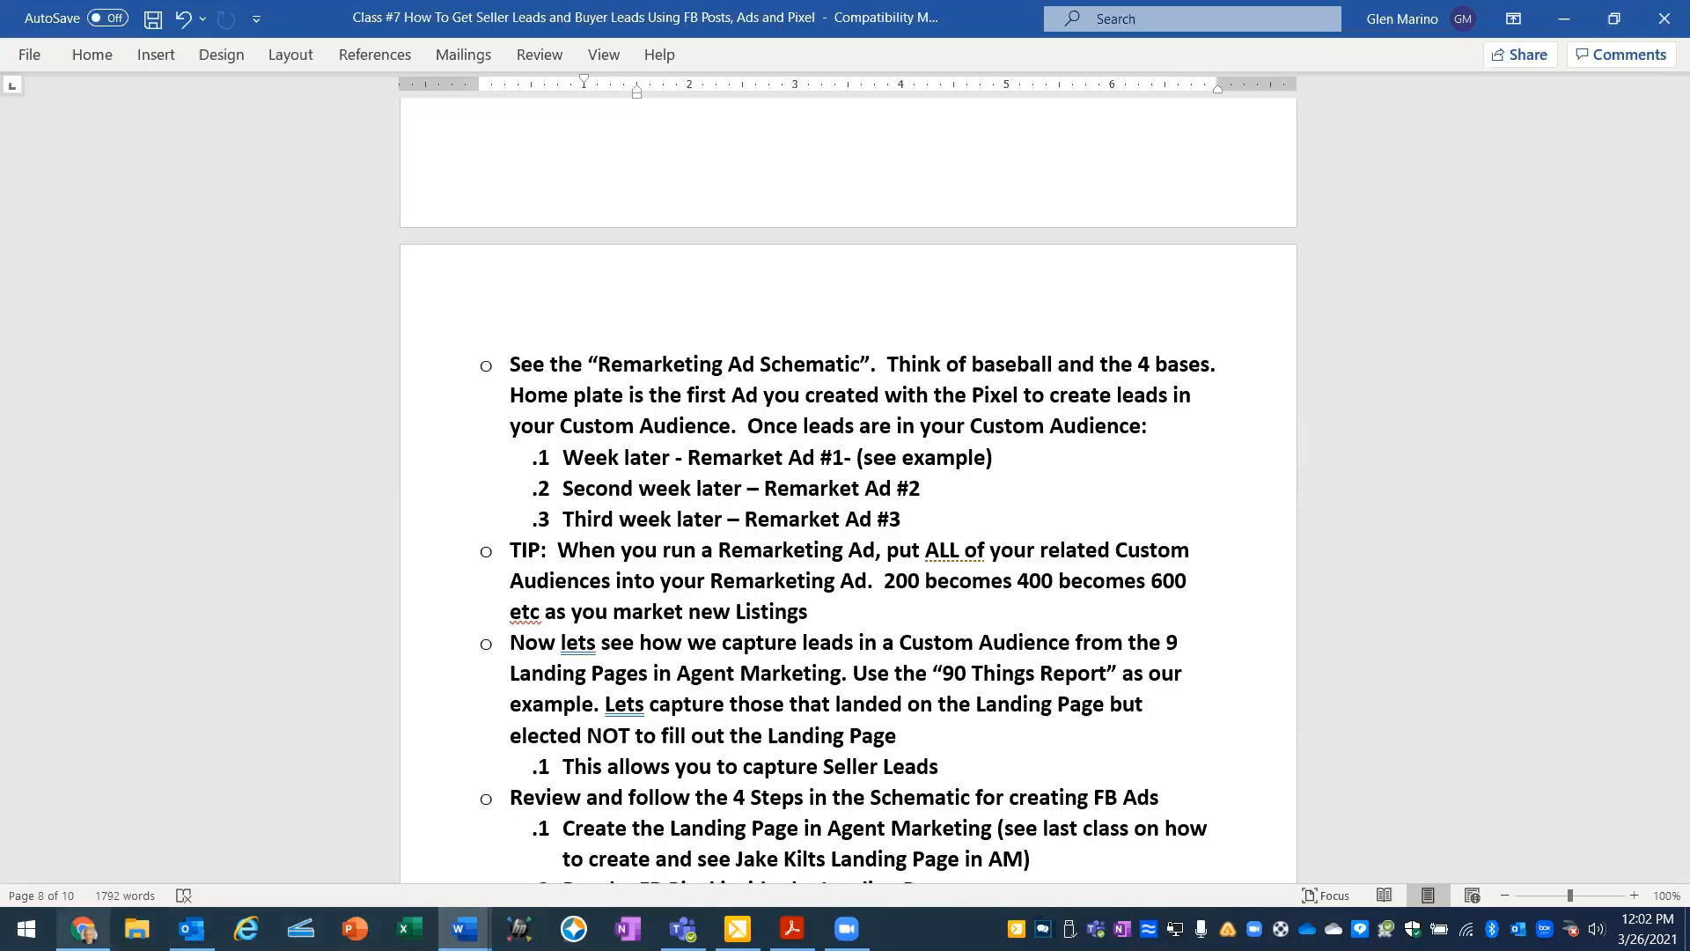
# - Switch to Chrome, go to the Facebook home page and start creating a new ad
pyautogui.moveTo(84, 929)
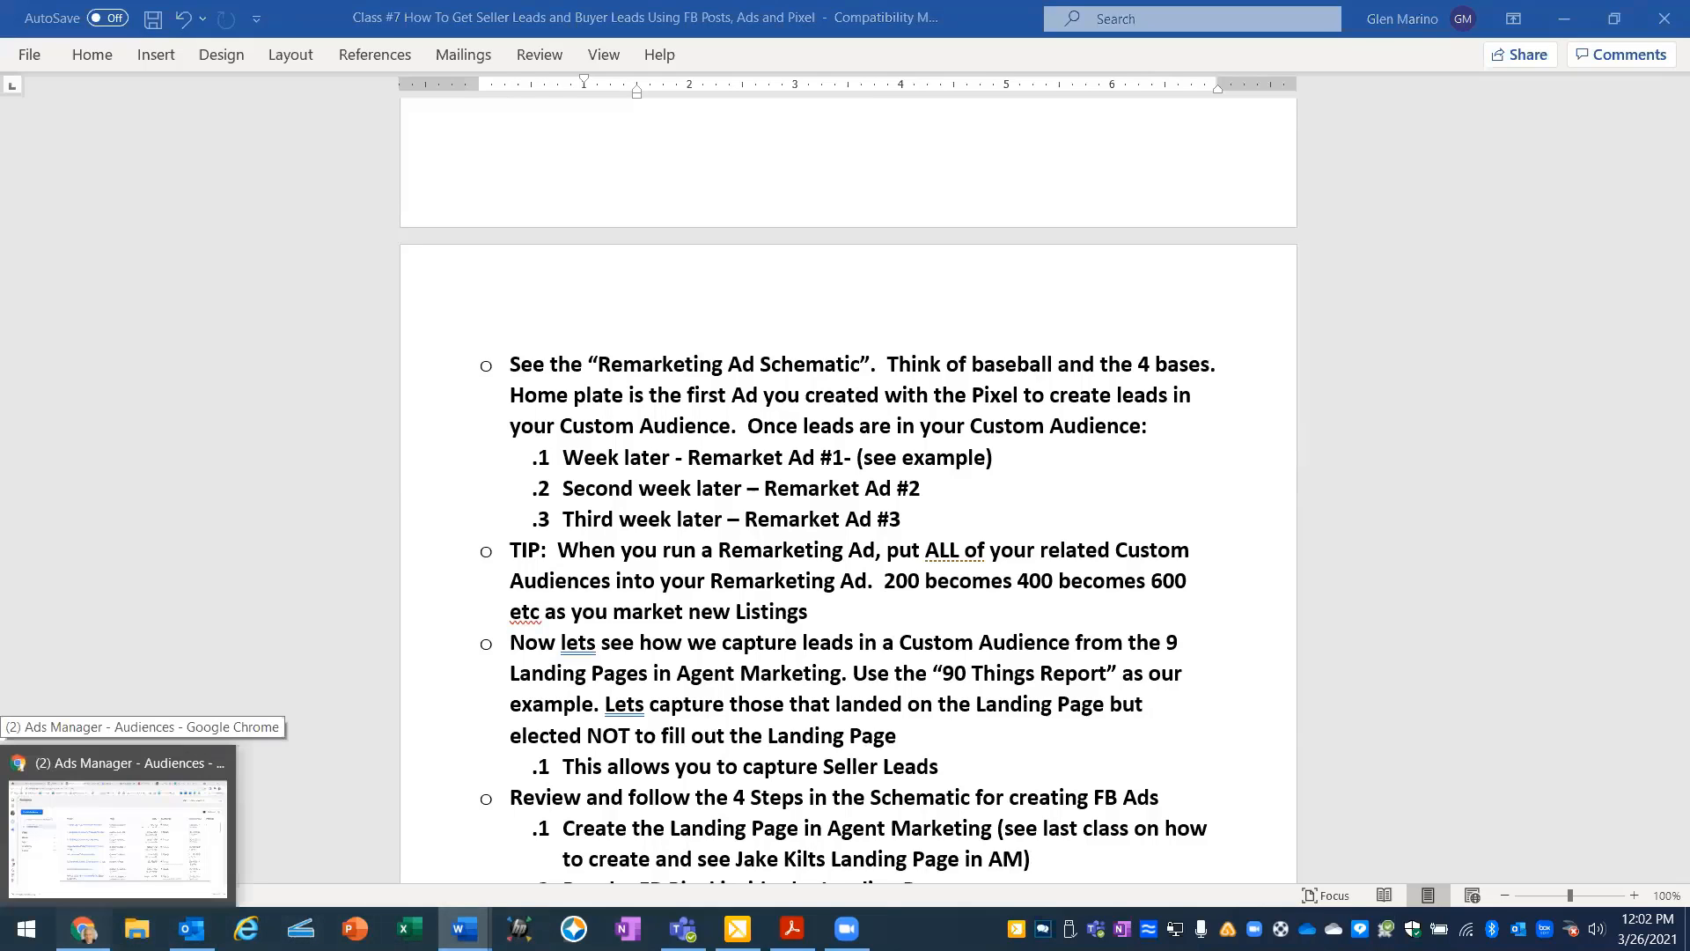
pyautogui.click(123, 828)
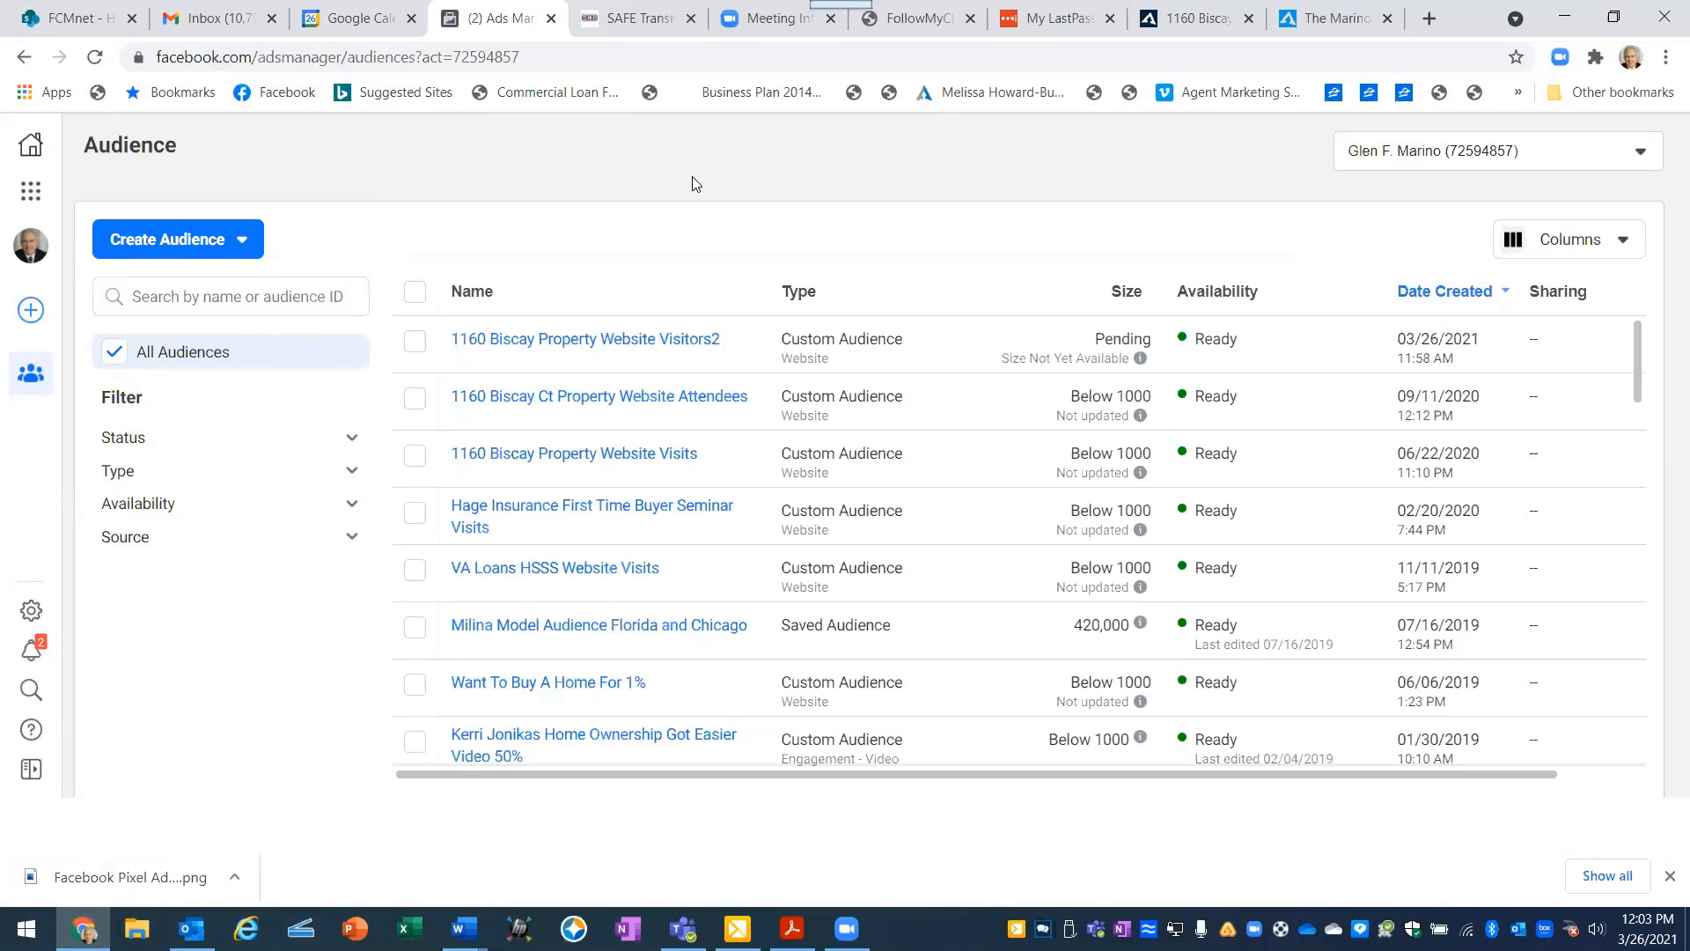
pyautogui.click(274, 92)
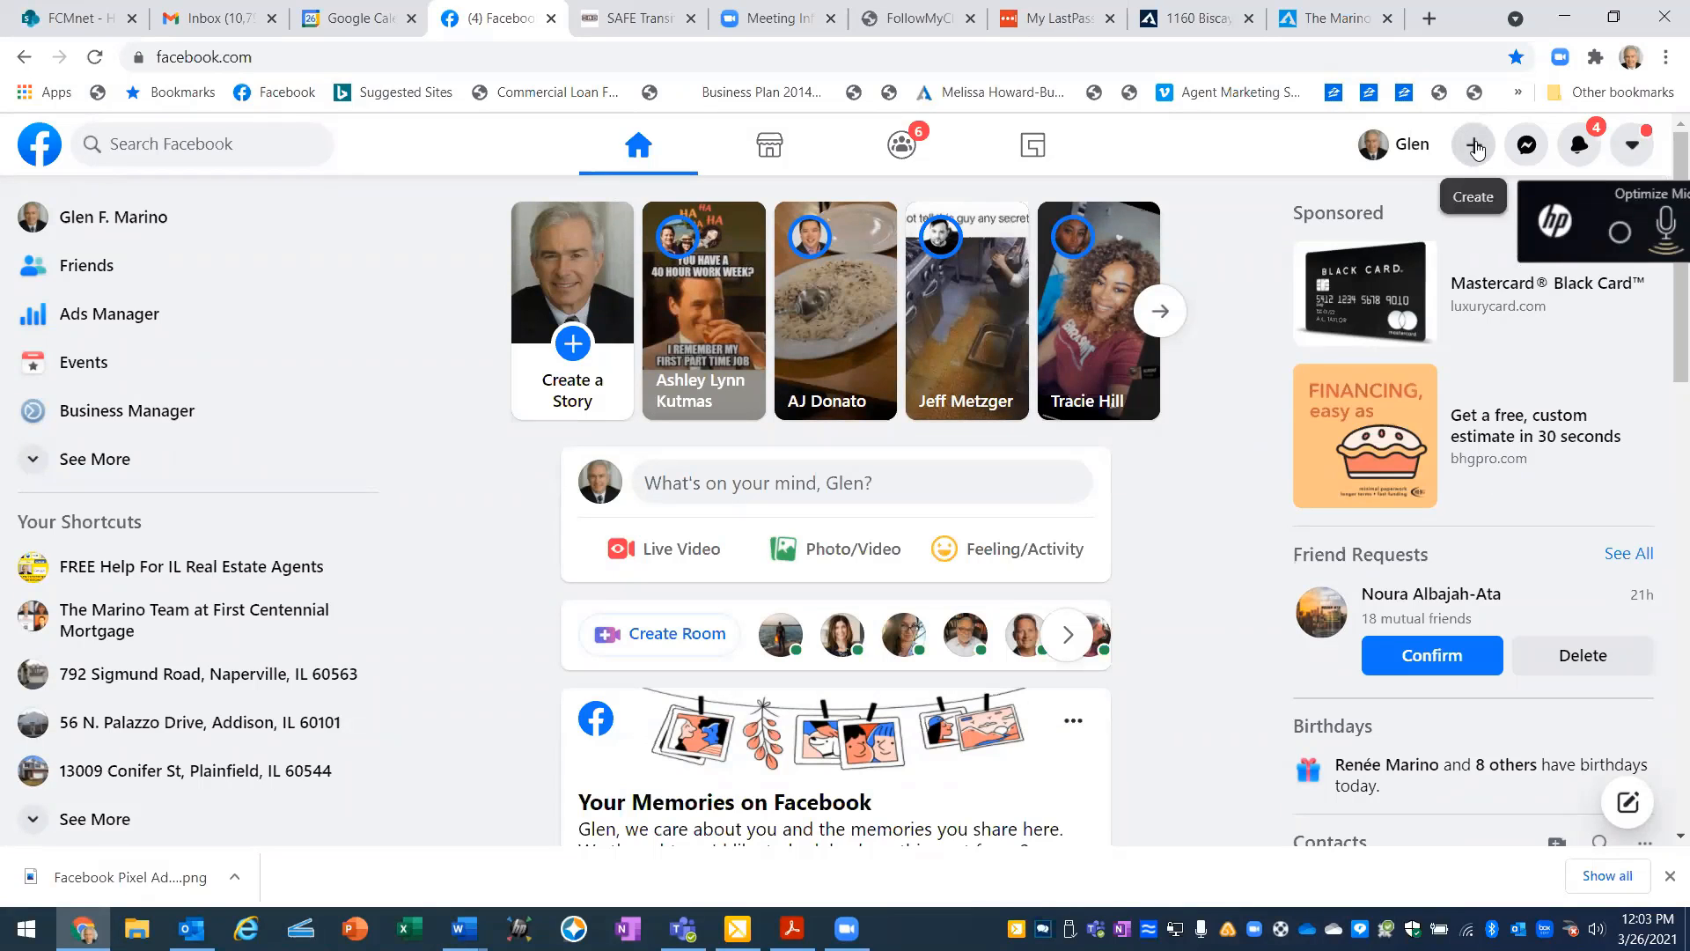
pyautogui.click(1476, 151)
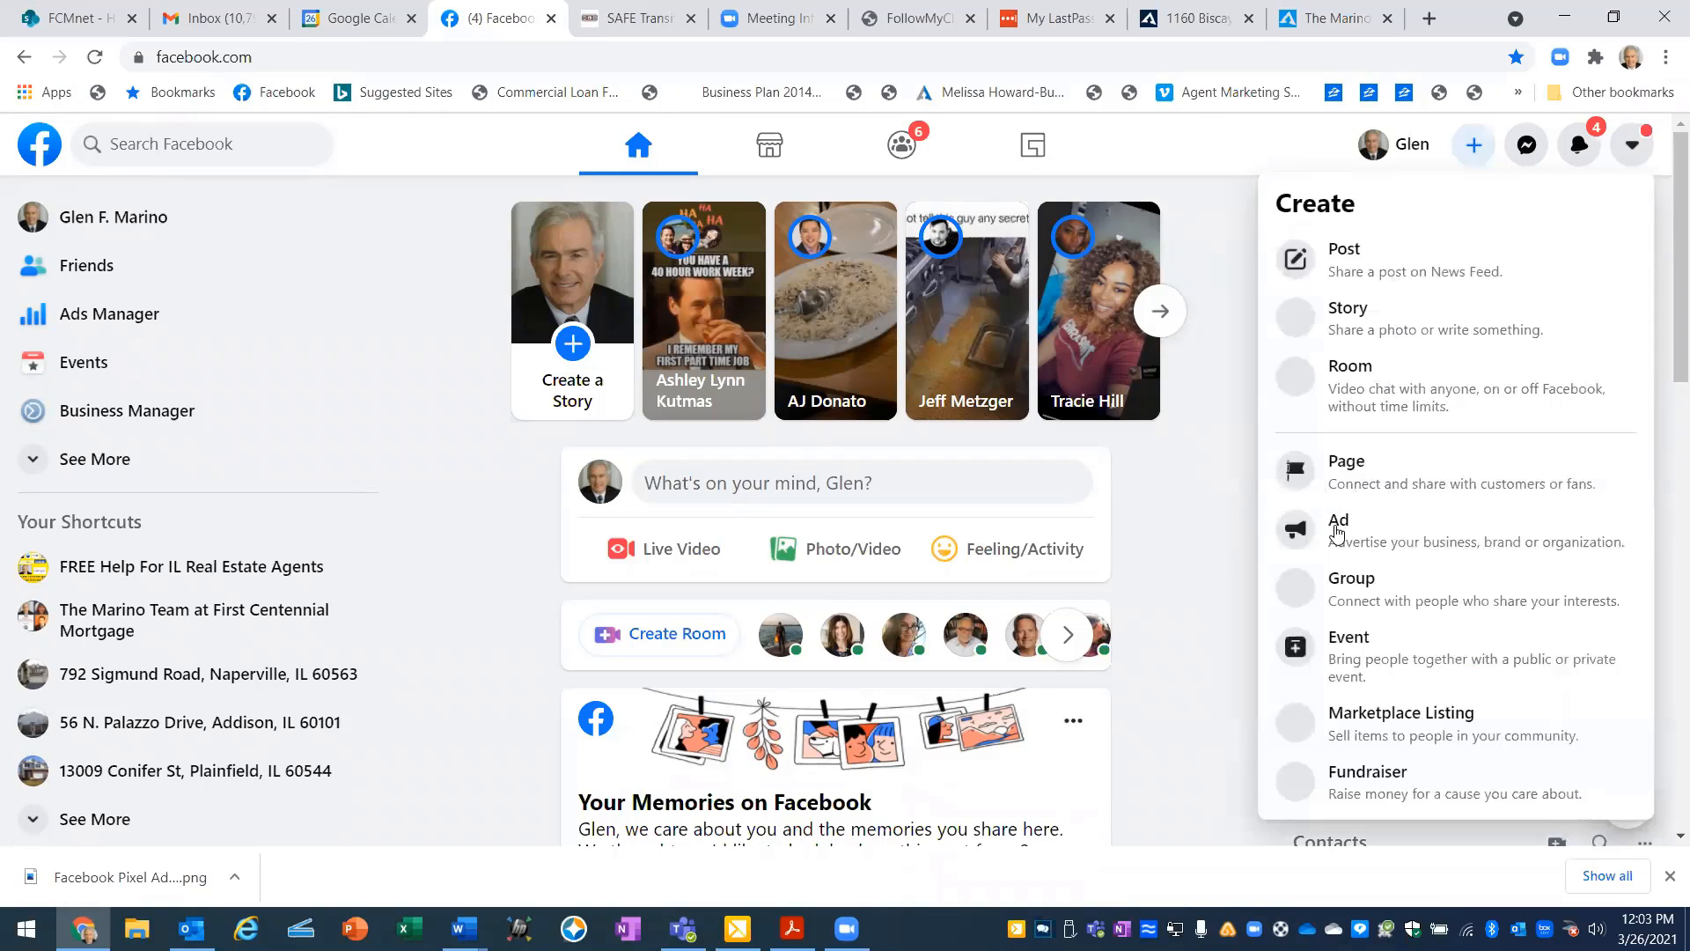
pyautogui.click(1338, 528)
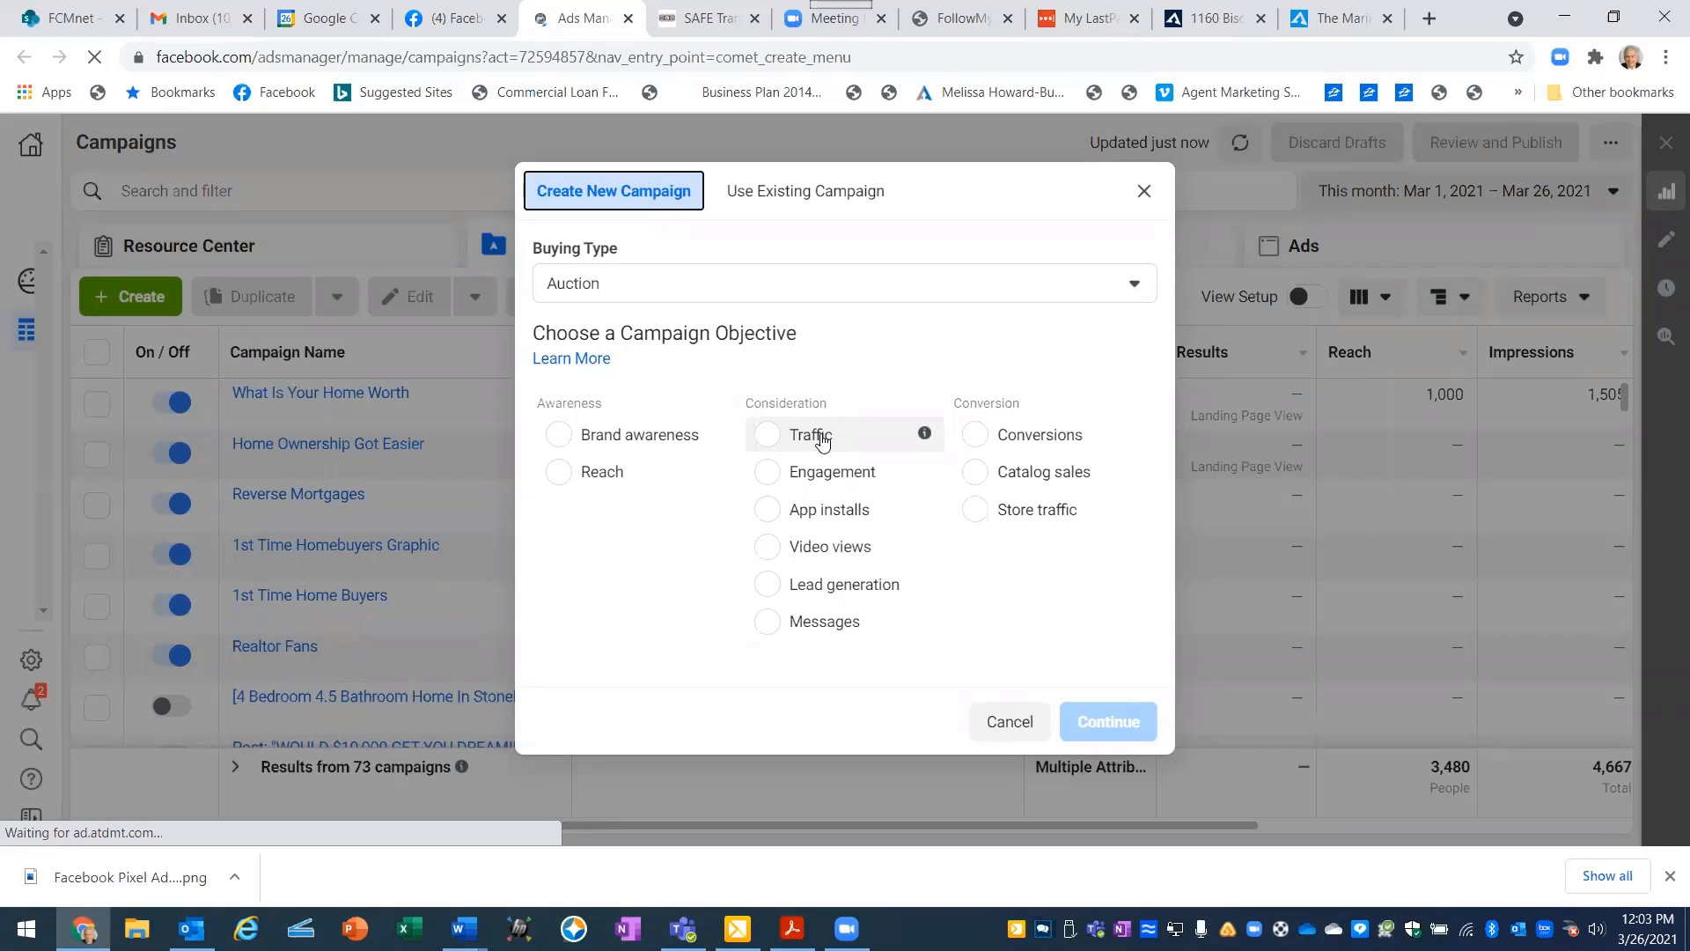
# - Choose Traffic as the new campaign's objective and expand the optional campaign naming section
pyautogui.click(768, 436)
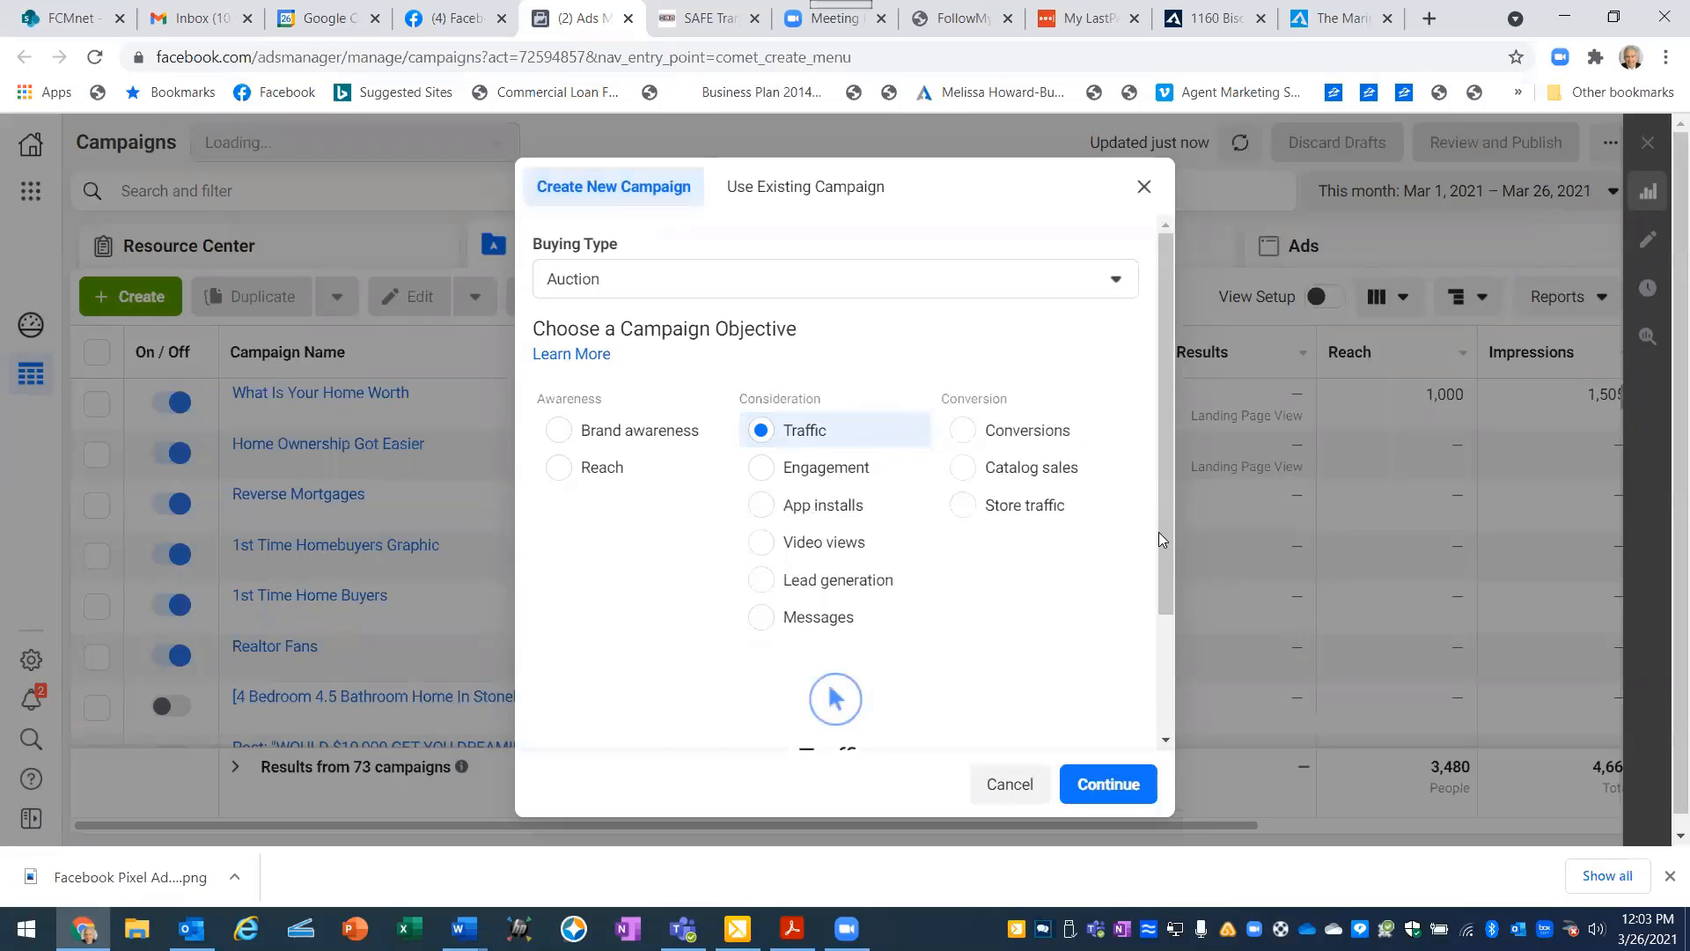
pyautogui.moveTo(1161, 482); pyautogui.dragTo(1146, 719)
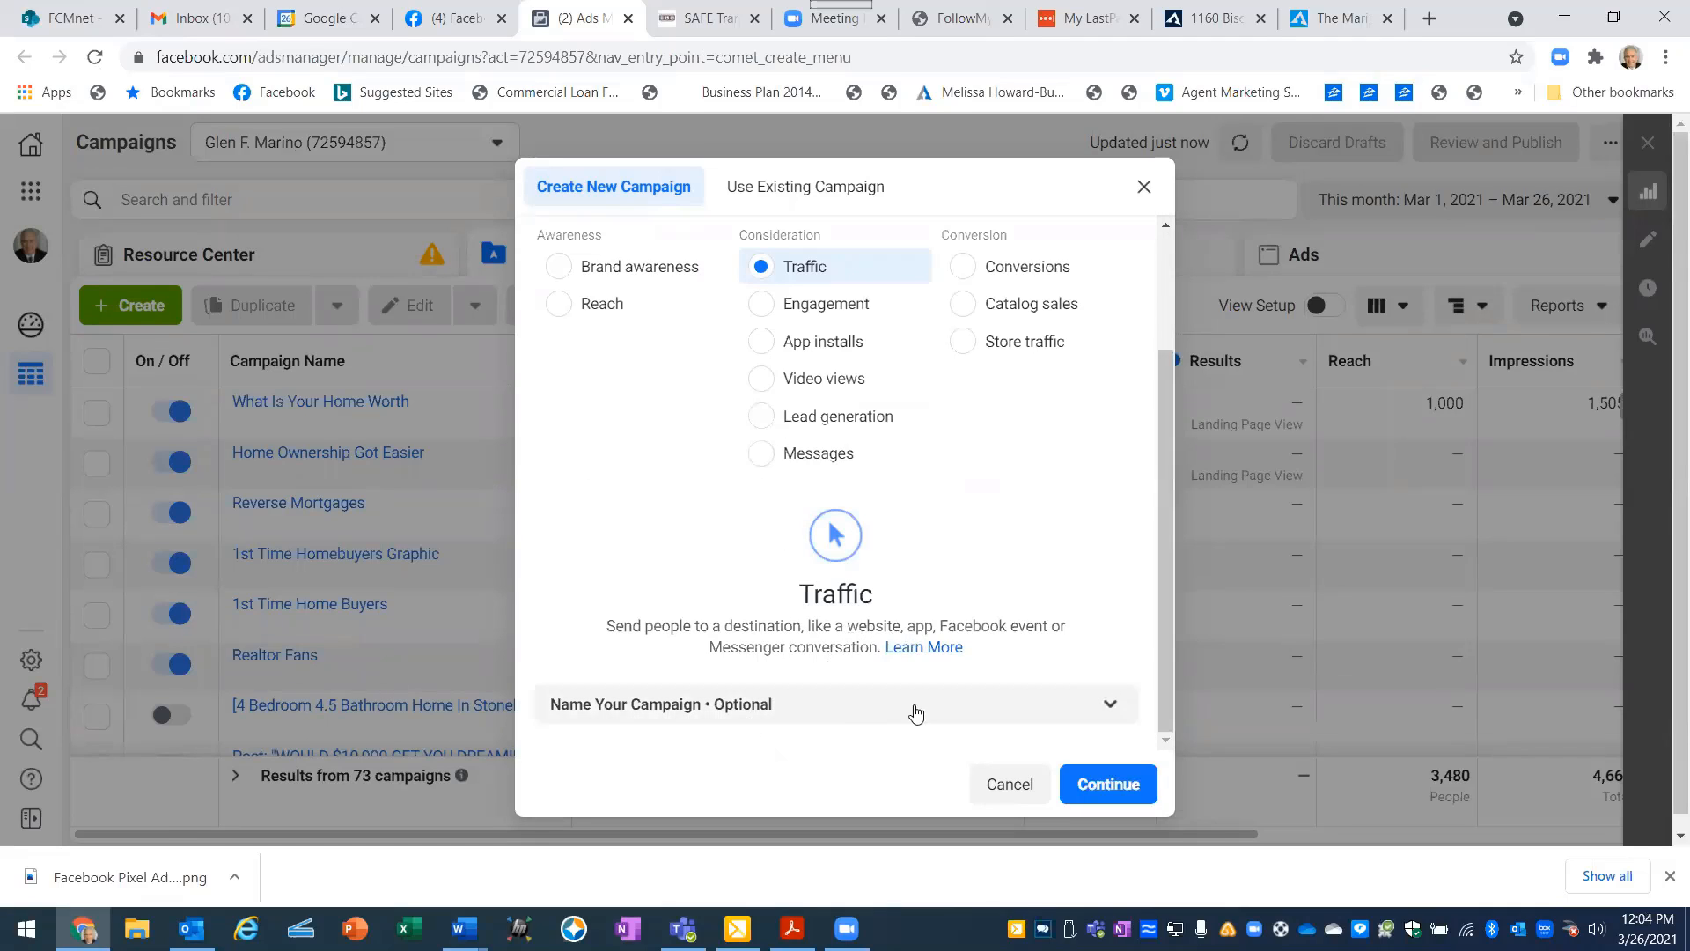
pyautogui.click(1112, 706)
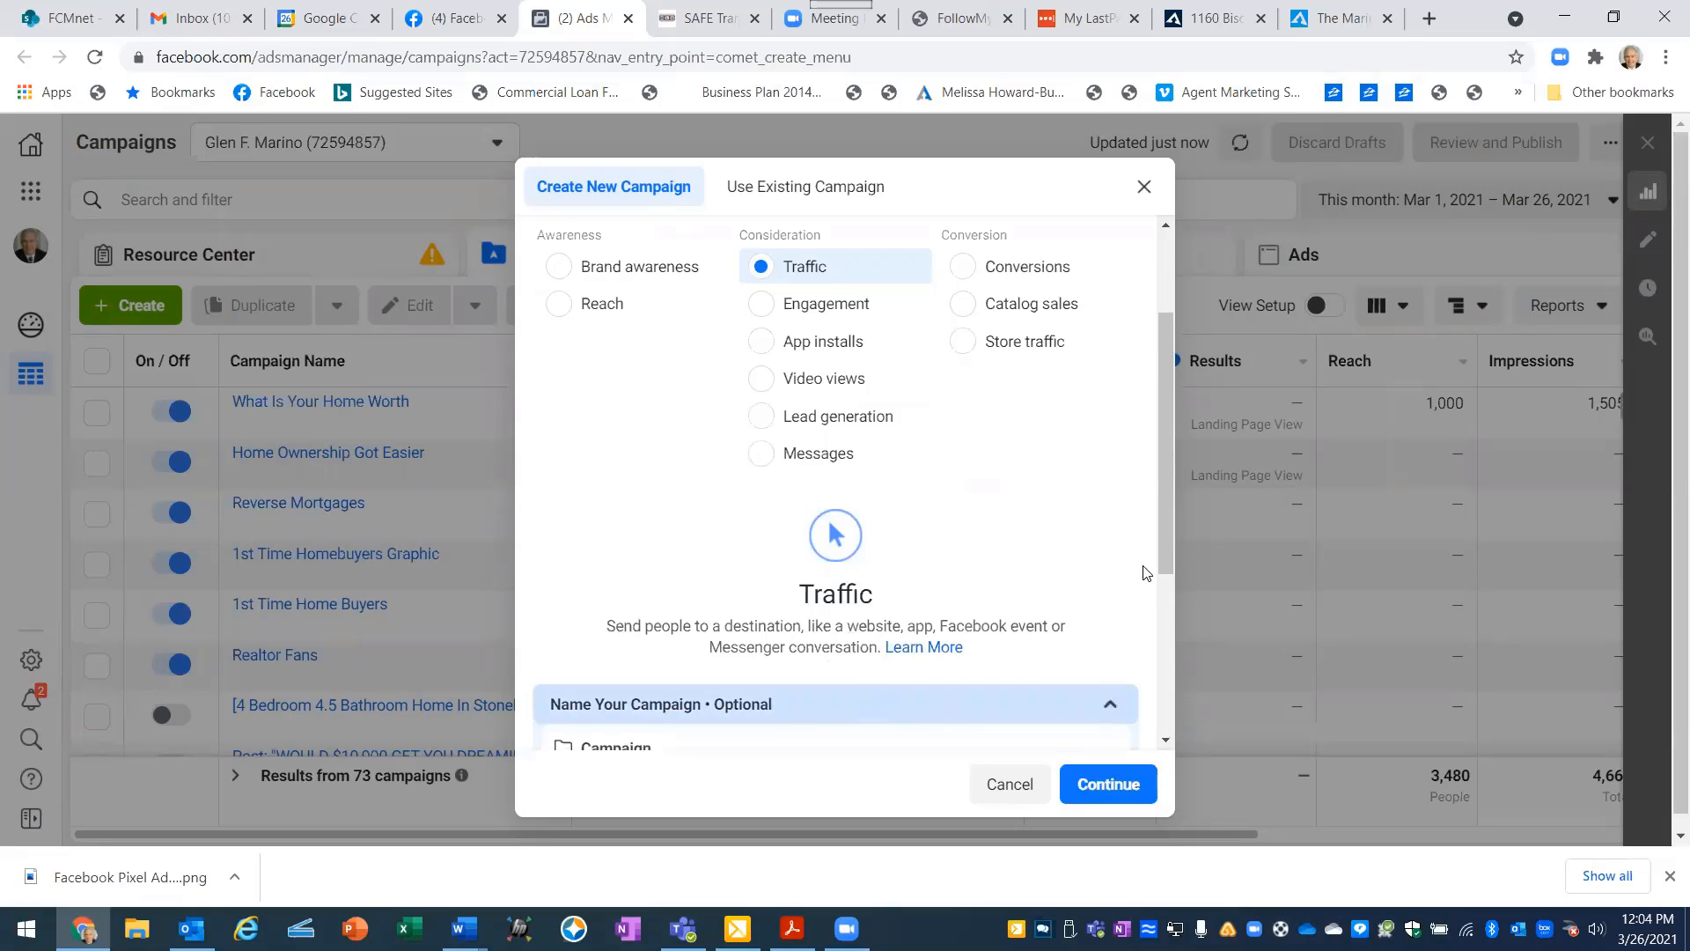
pyautogui.moveTo(1164, 538); pyautogui.dragTo(1164, 677)
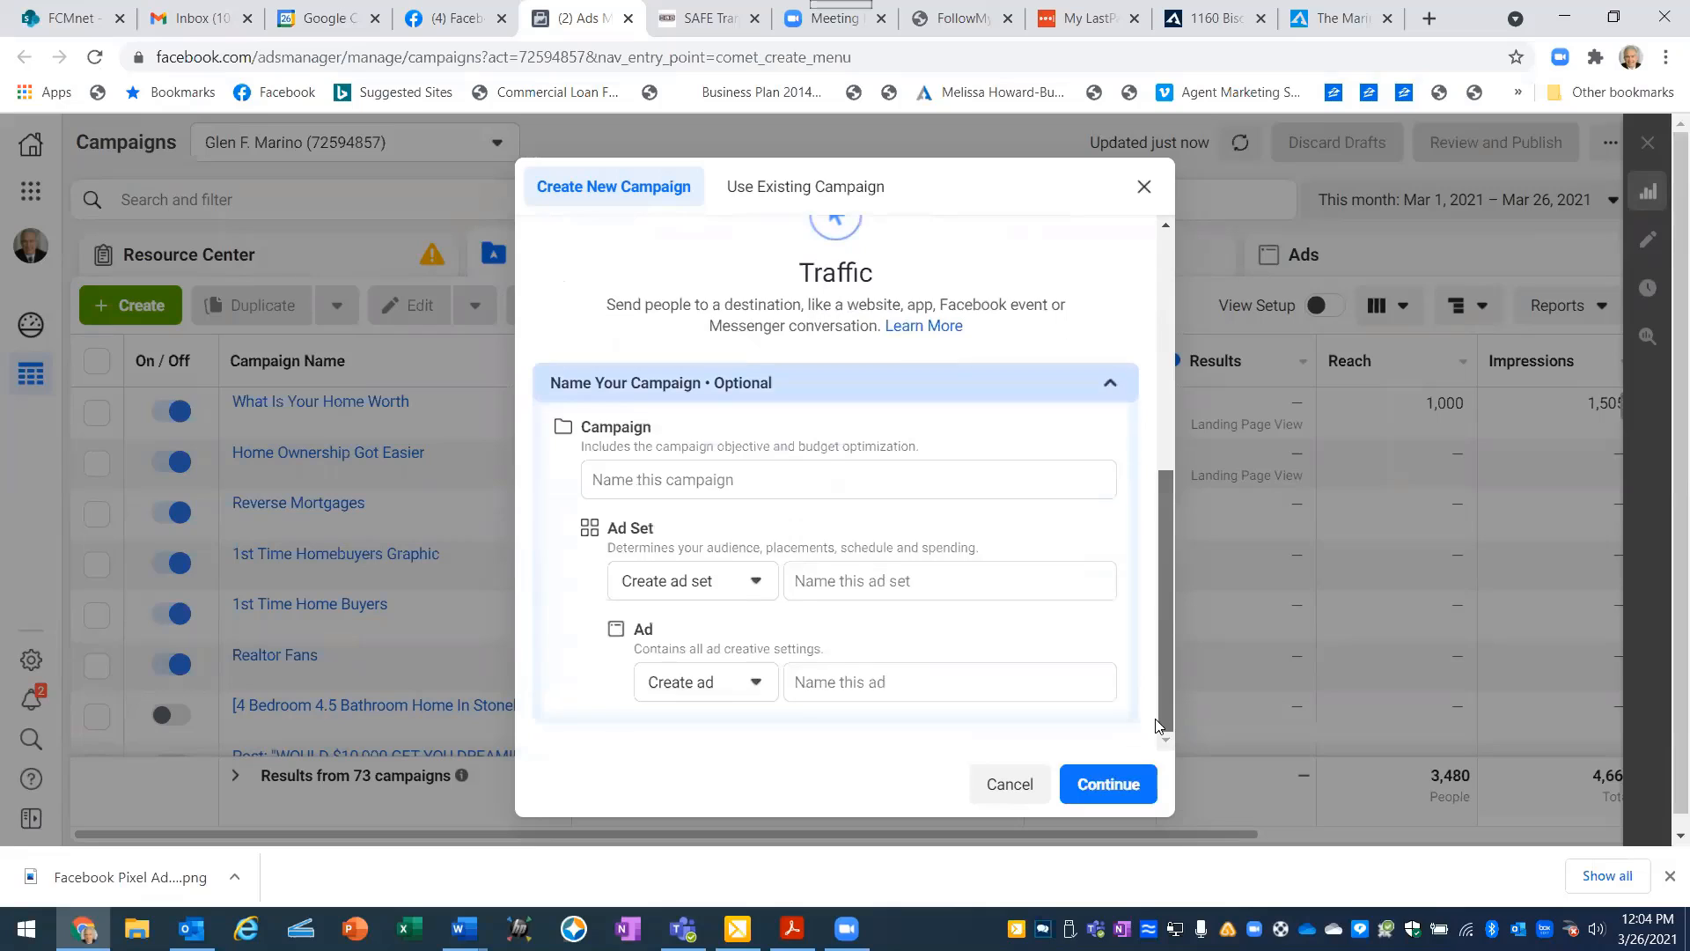
# - Name the campaign with the property's street address followed by "Property Website Visits2"
pyautogui.click(624, 480)
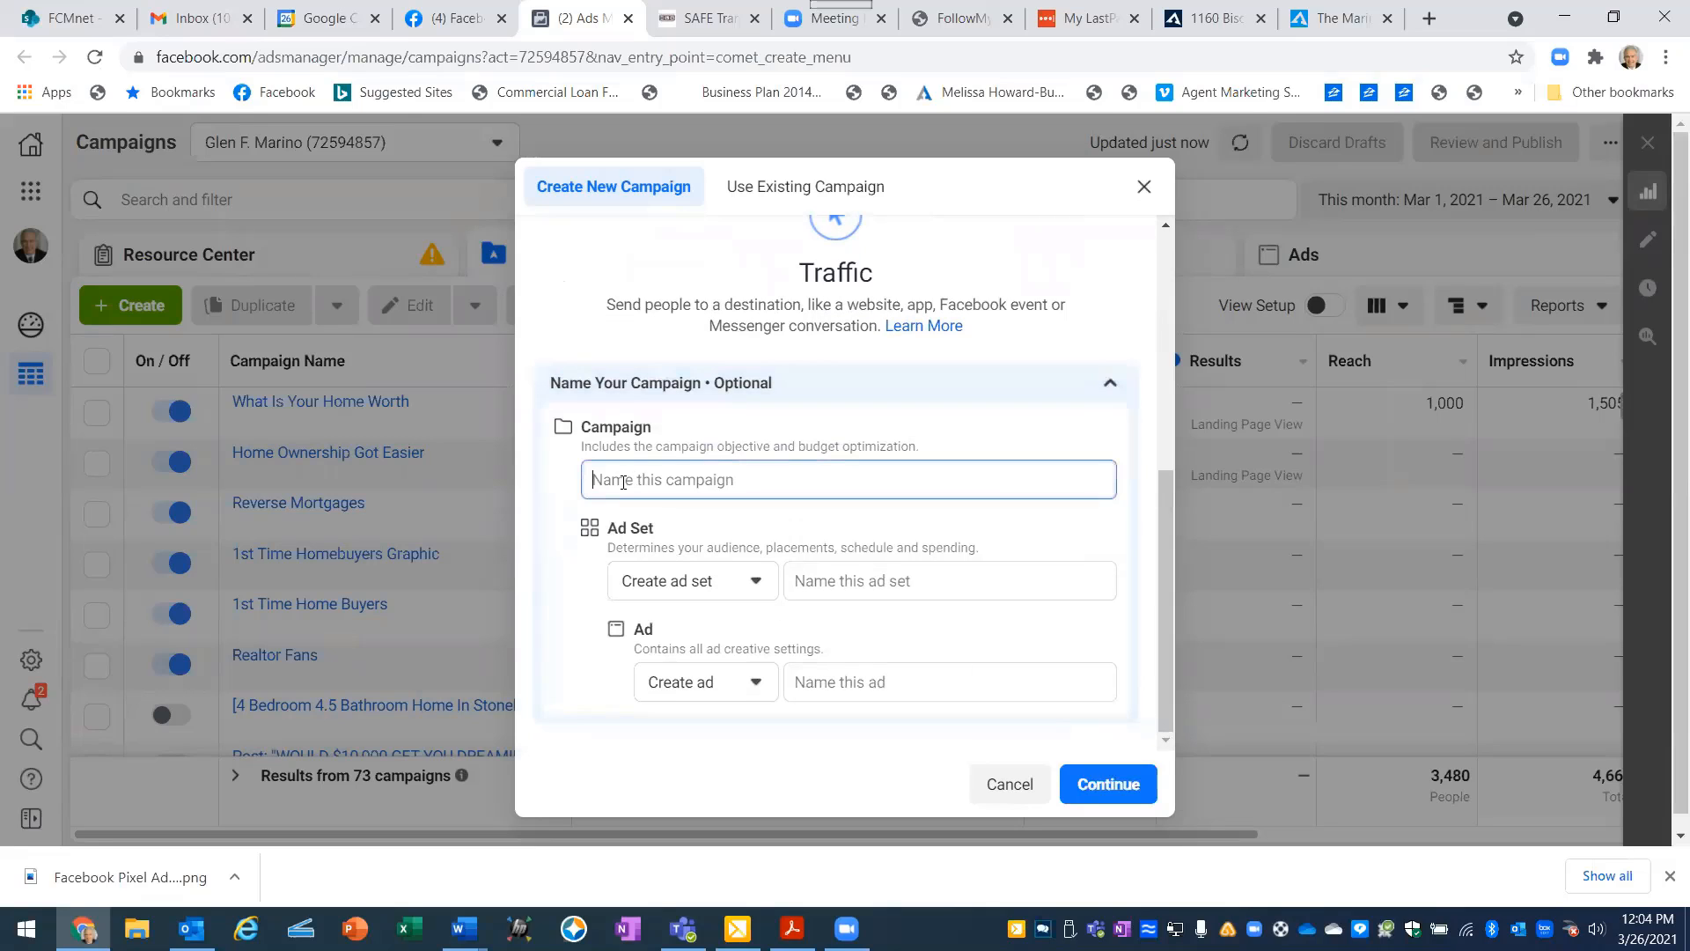
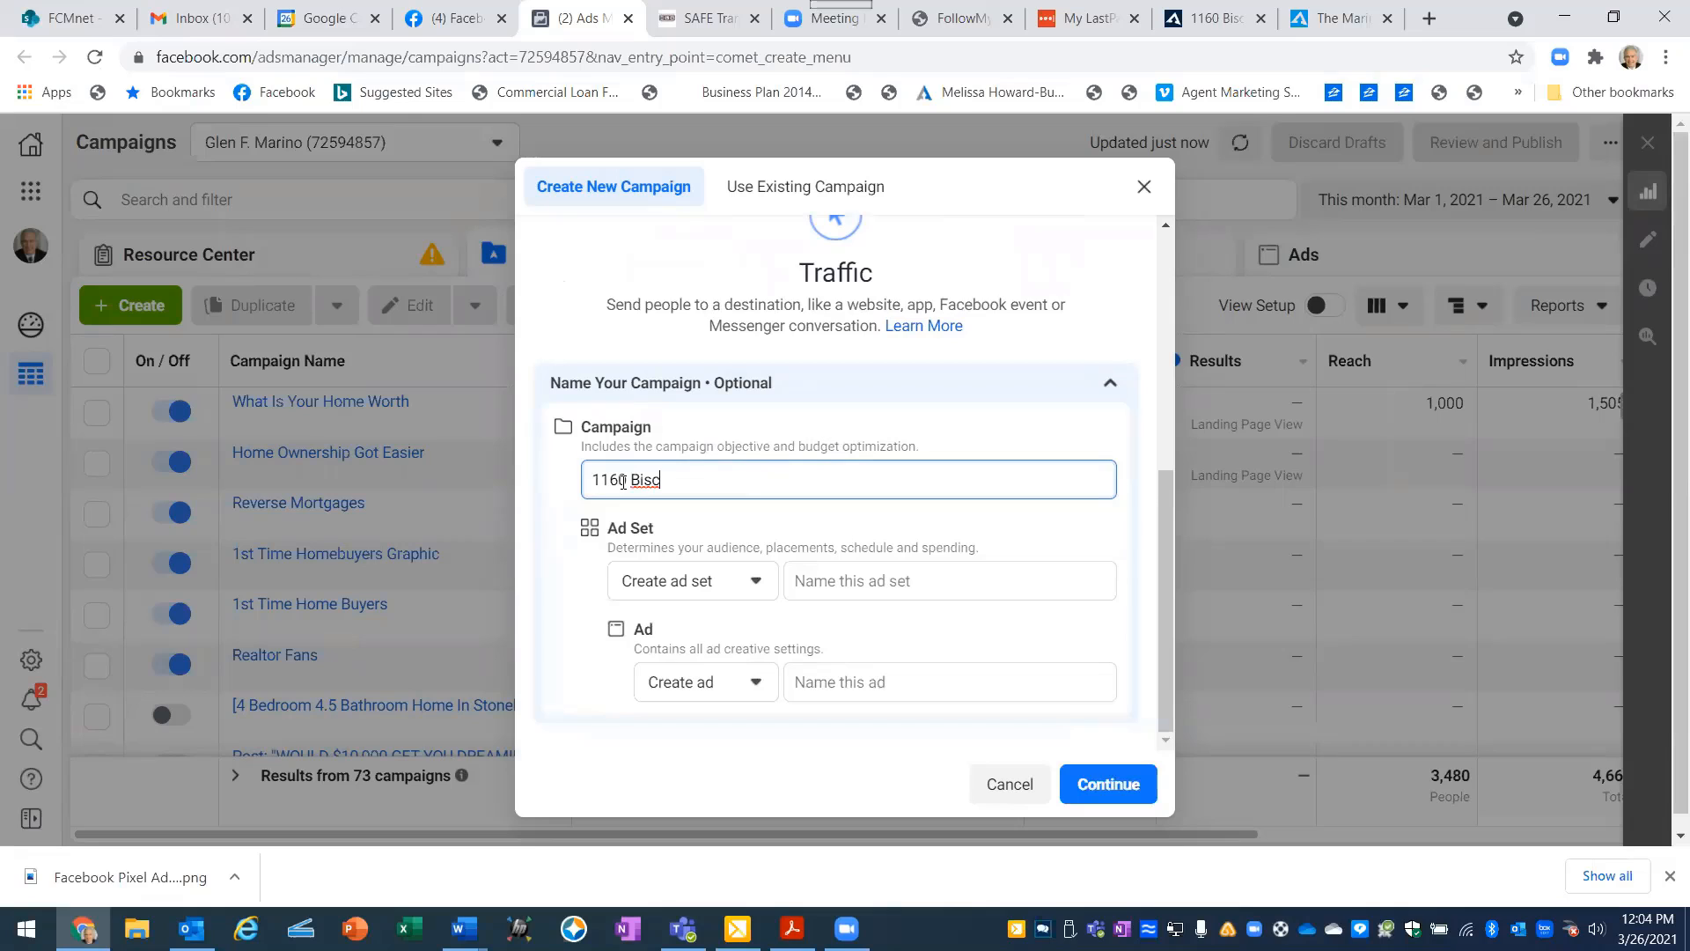
pyautogui.write('Property Website ')
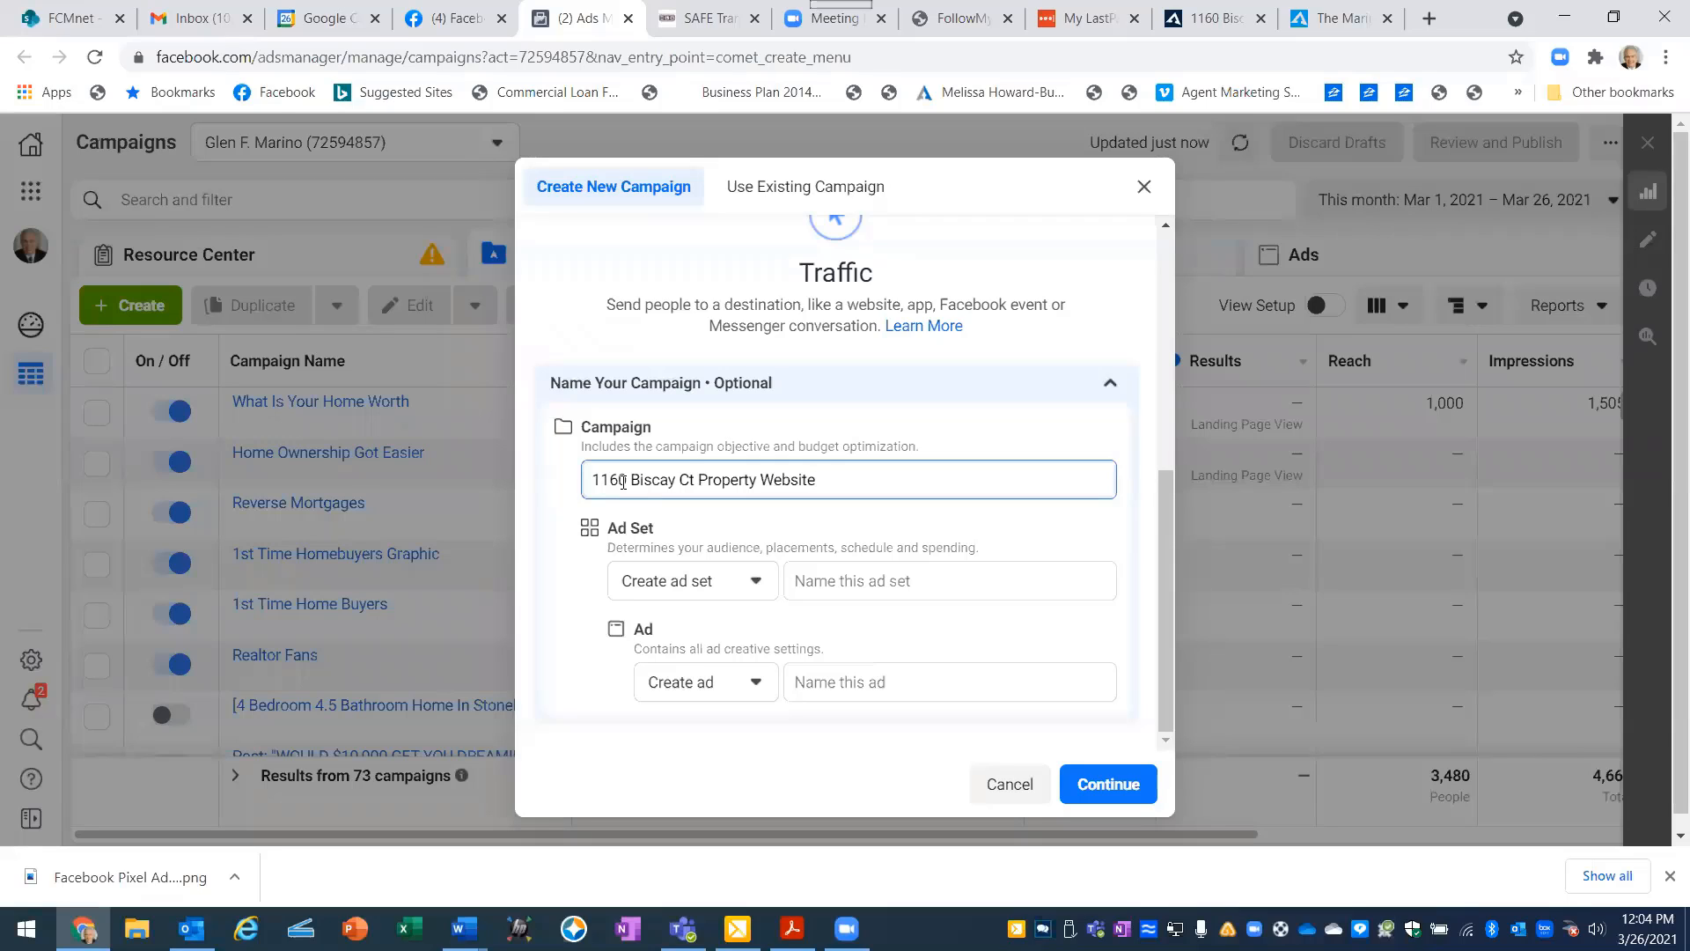
pyautogui.write('Visits2')
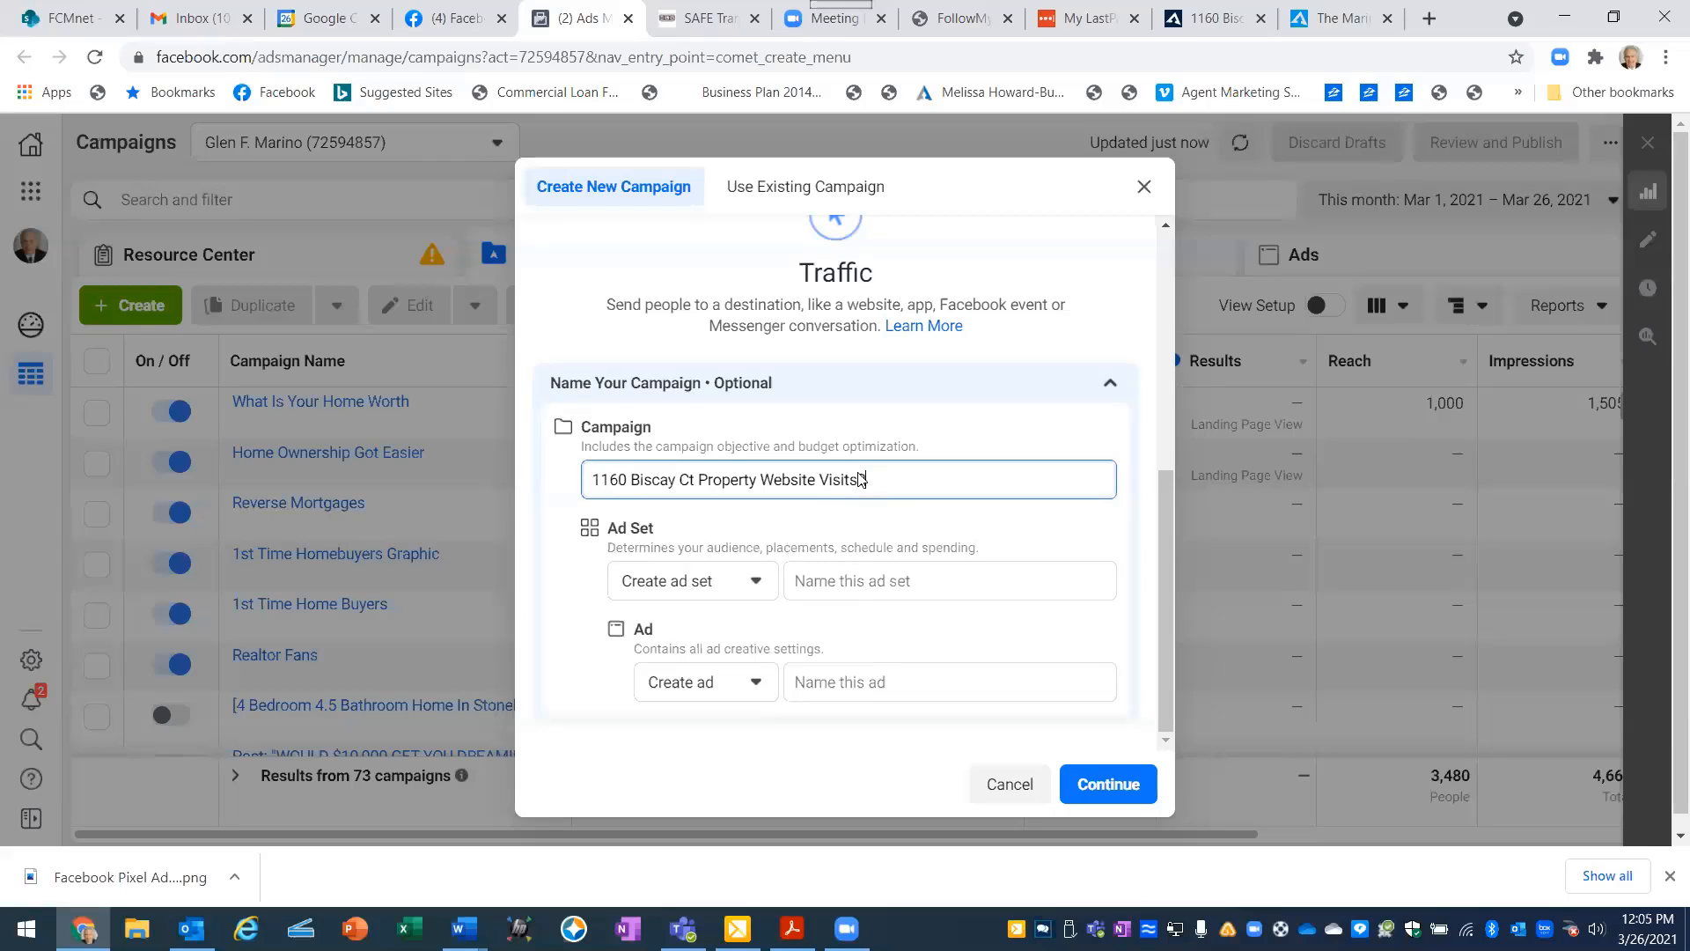
# - Copy the campaign name into the ad set and ad names and continue to the campaign settings
pyautogui.moveTo(871, 480); pyautogui.dragTo(580, 482)
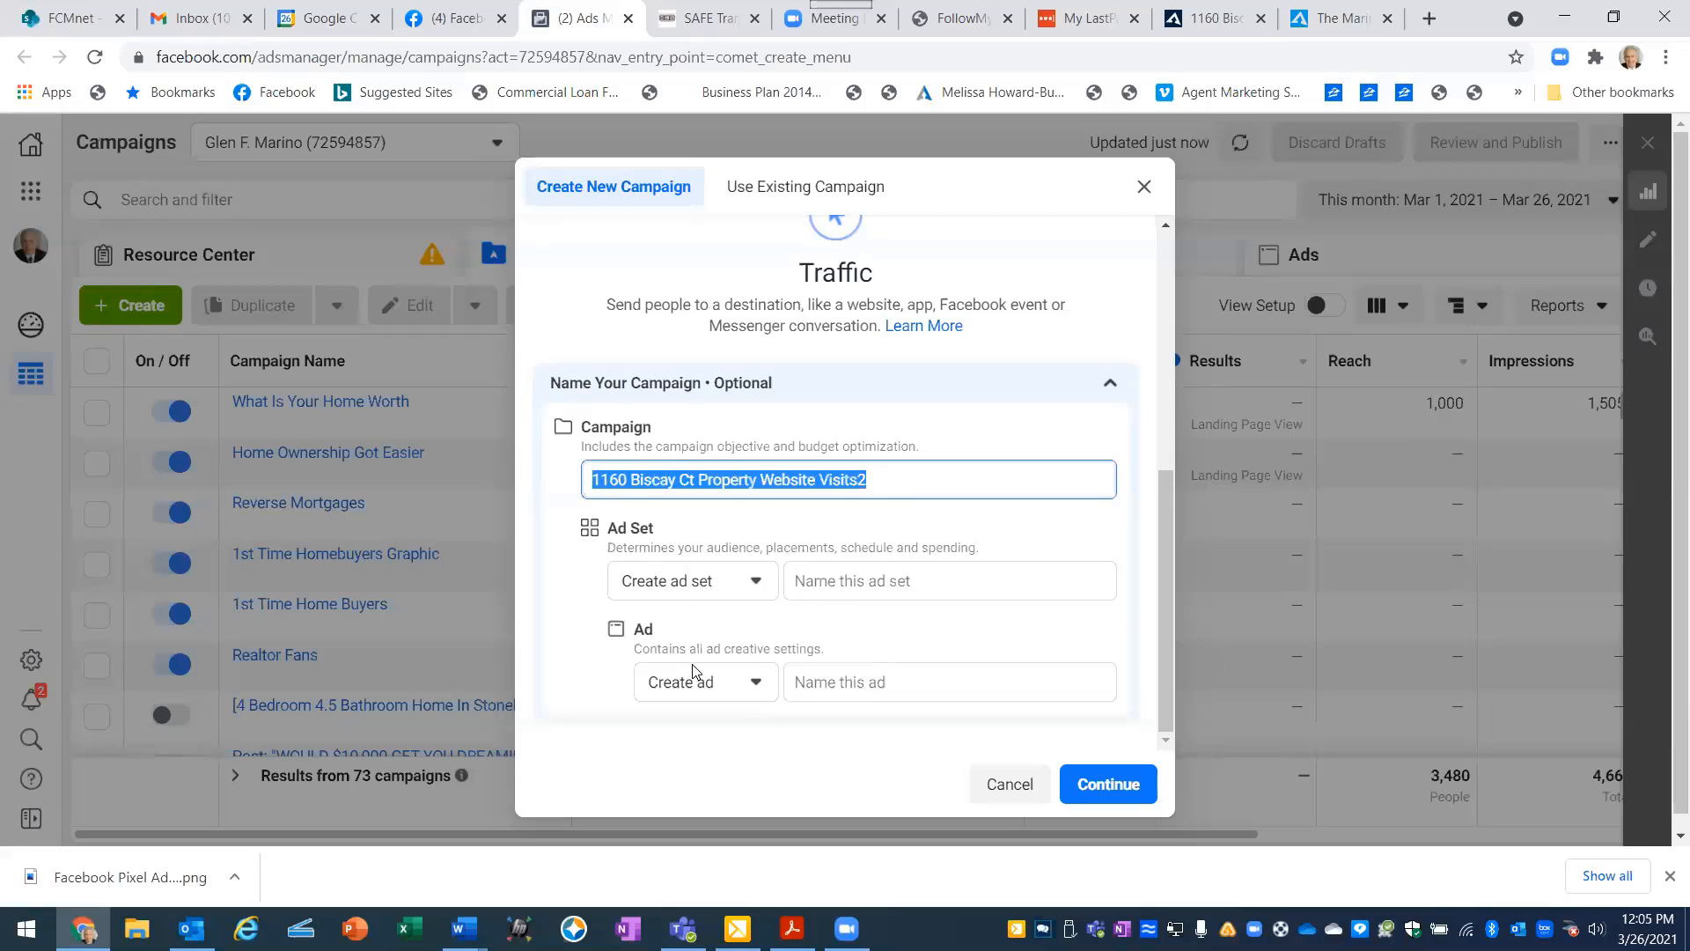
pyautogui.rightClick(749, 477)
pyautogui.click(786, 562)
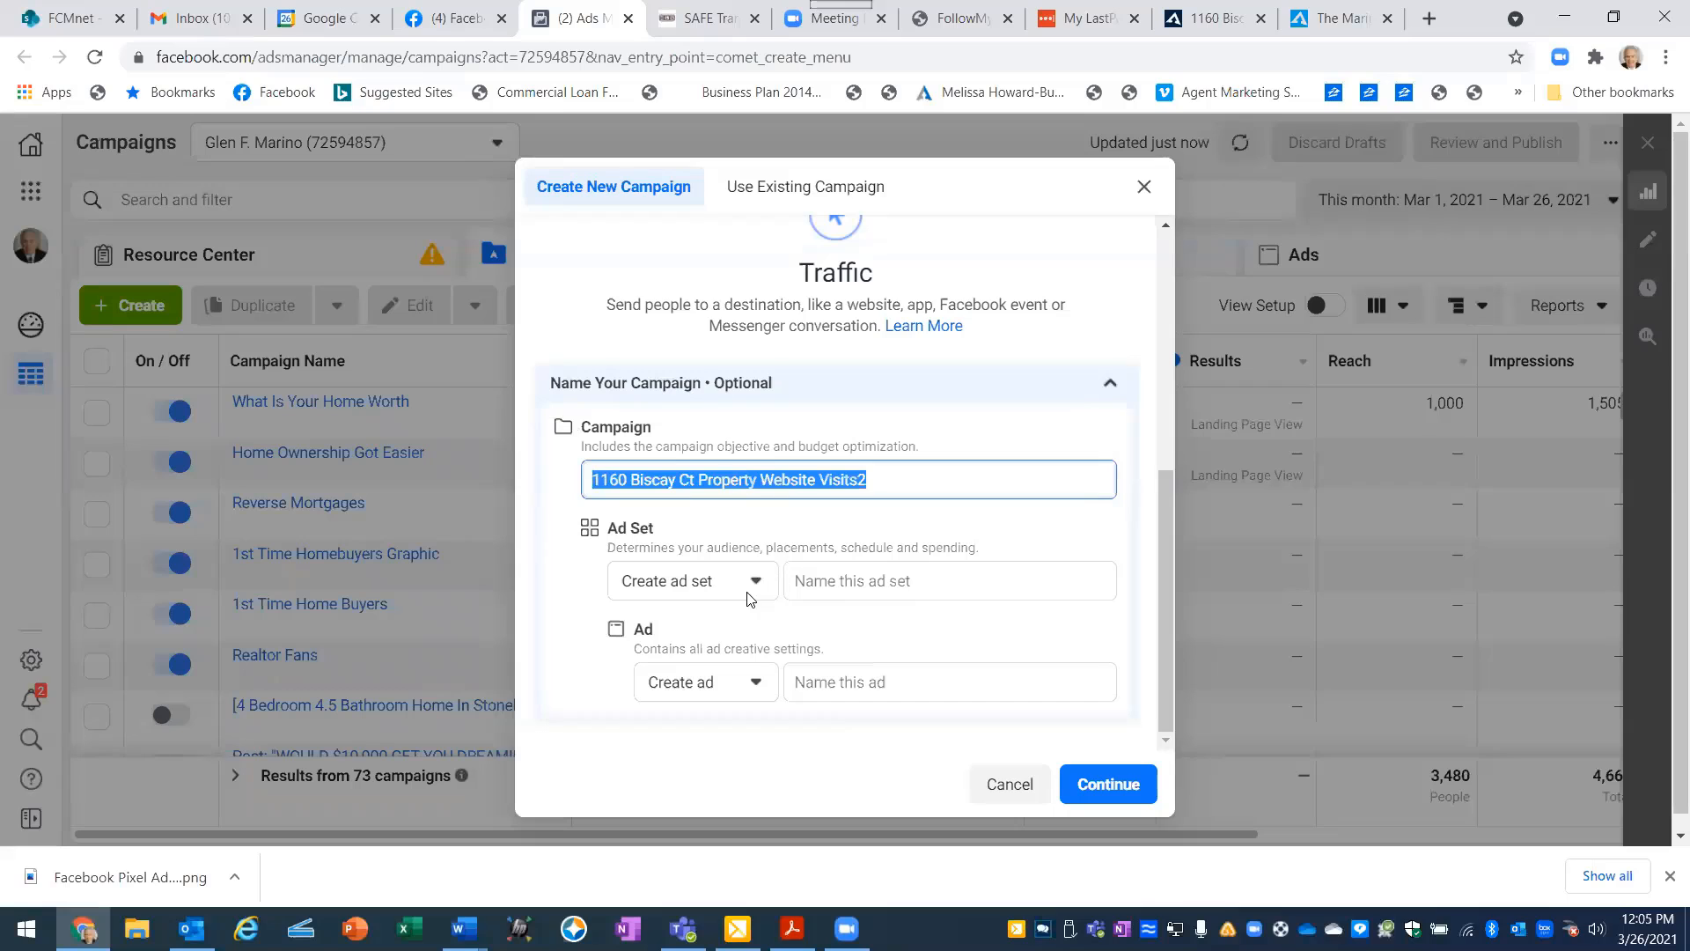
pyautogui.click(811, 581)
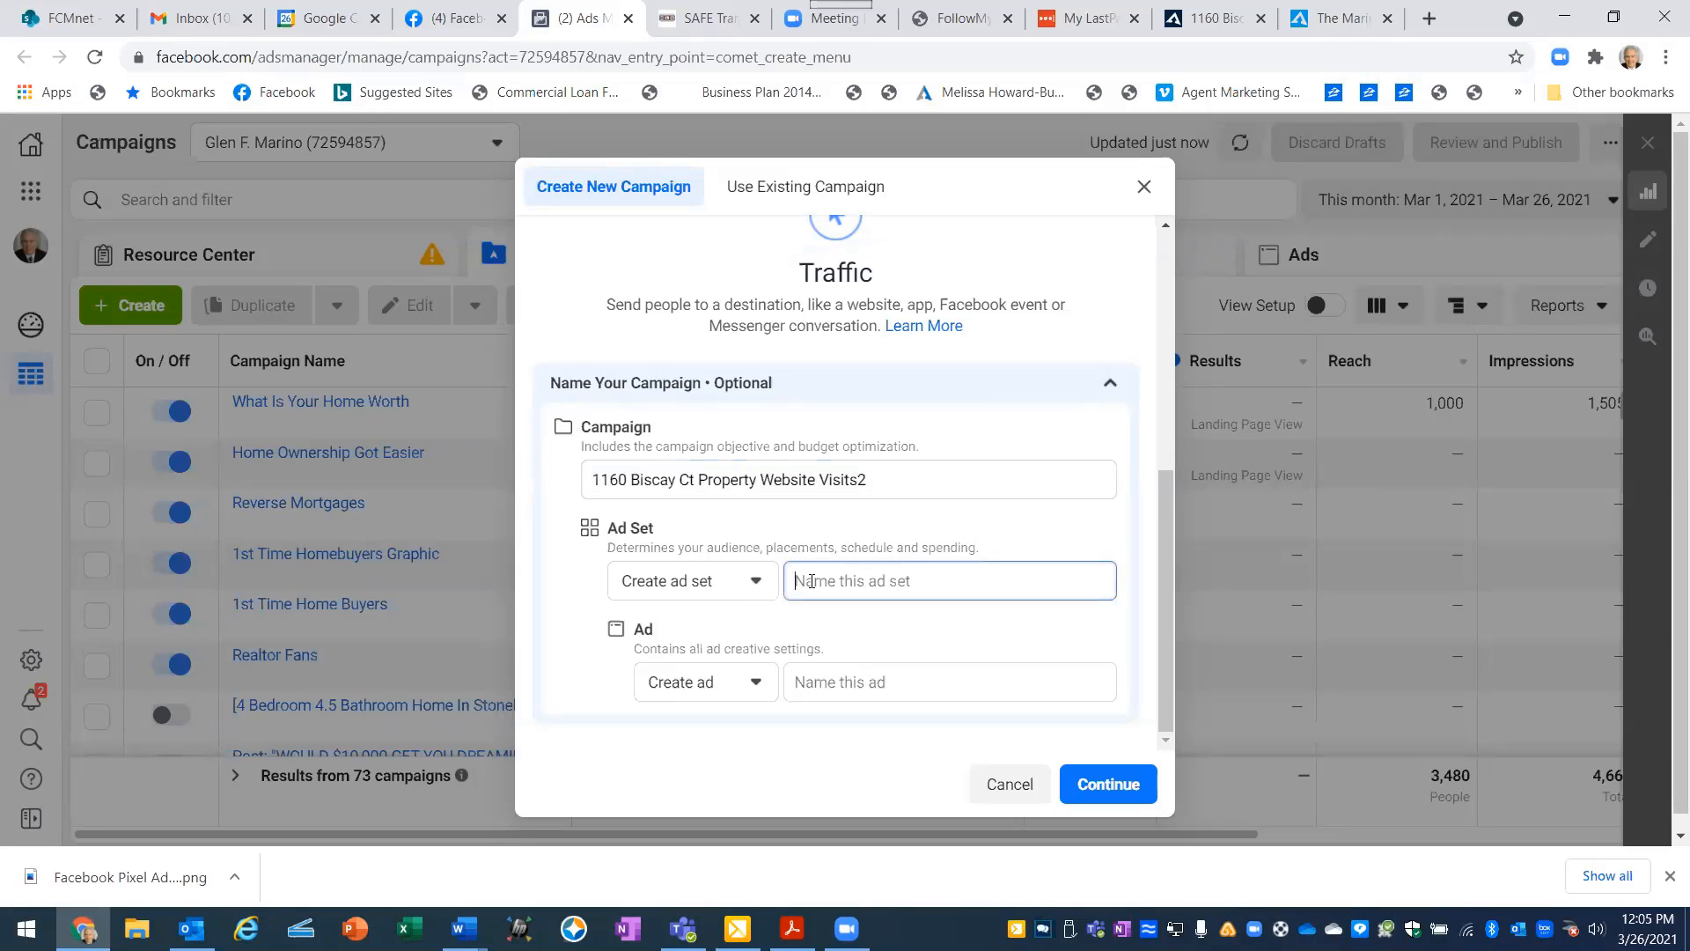
pyautogui.rightClick(811, 581)
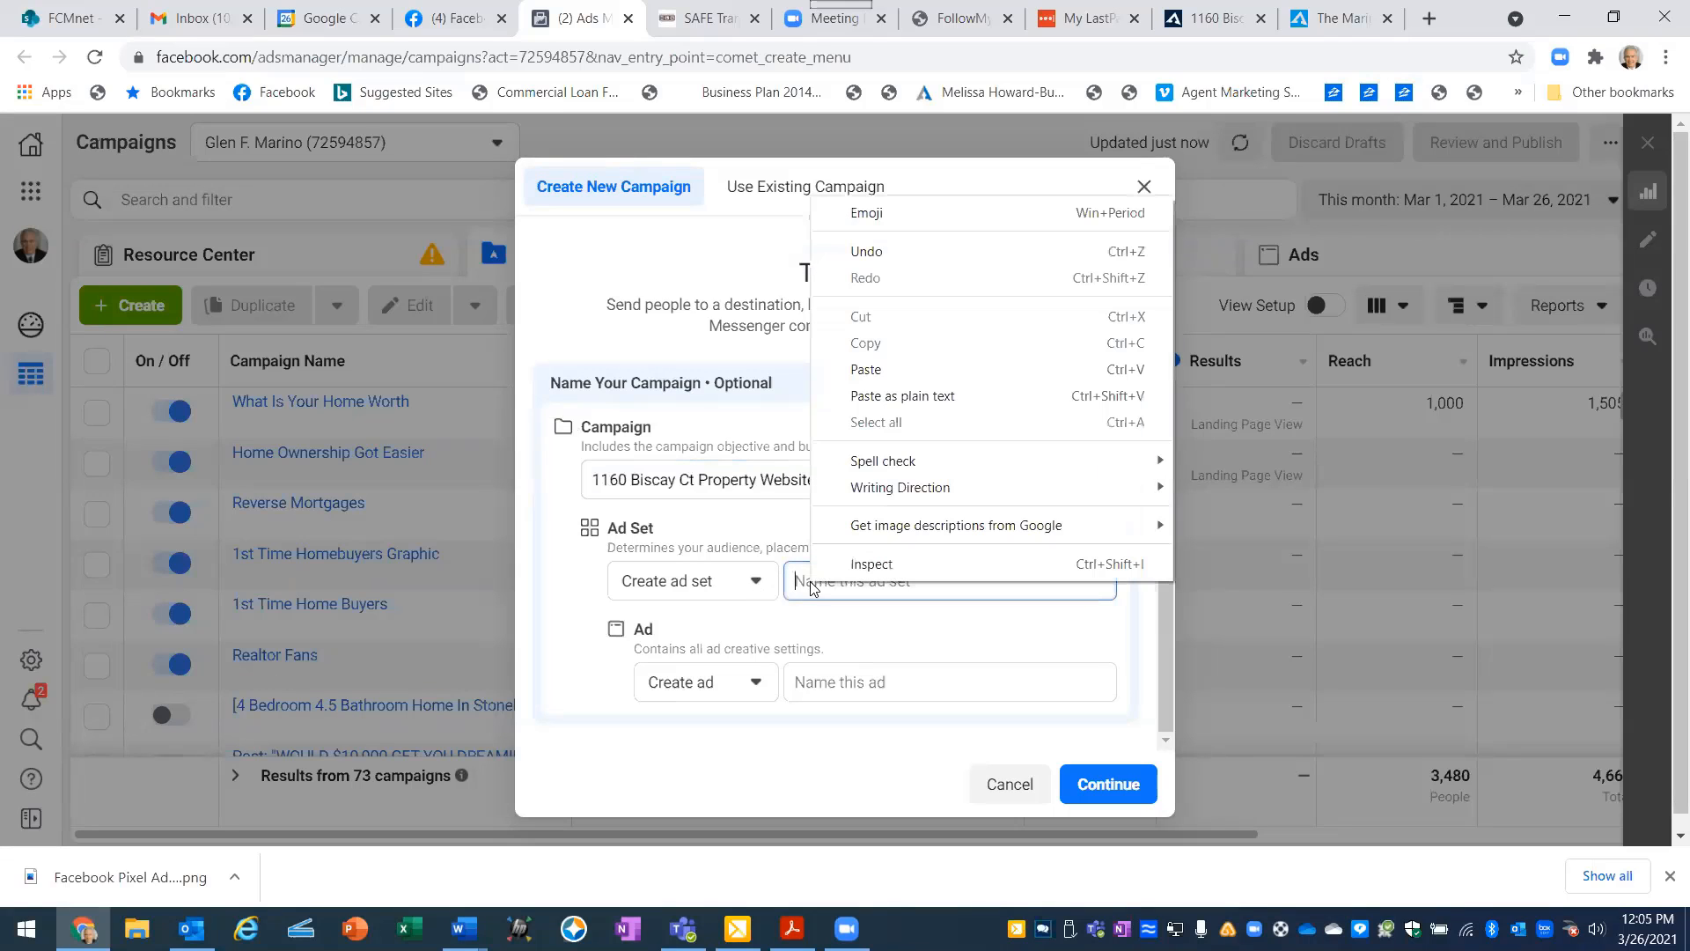
pyautogui.click(867, 370)
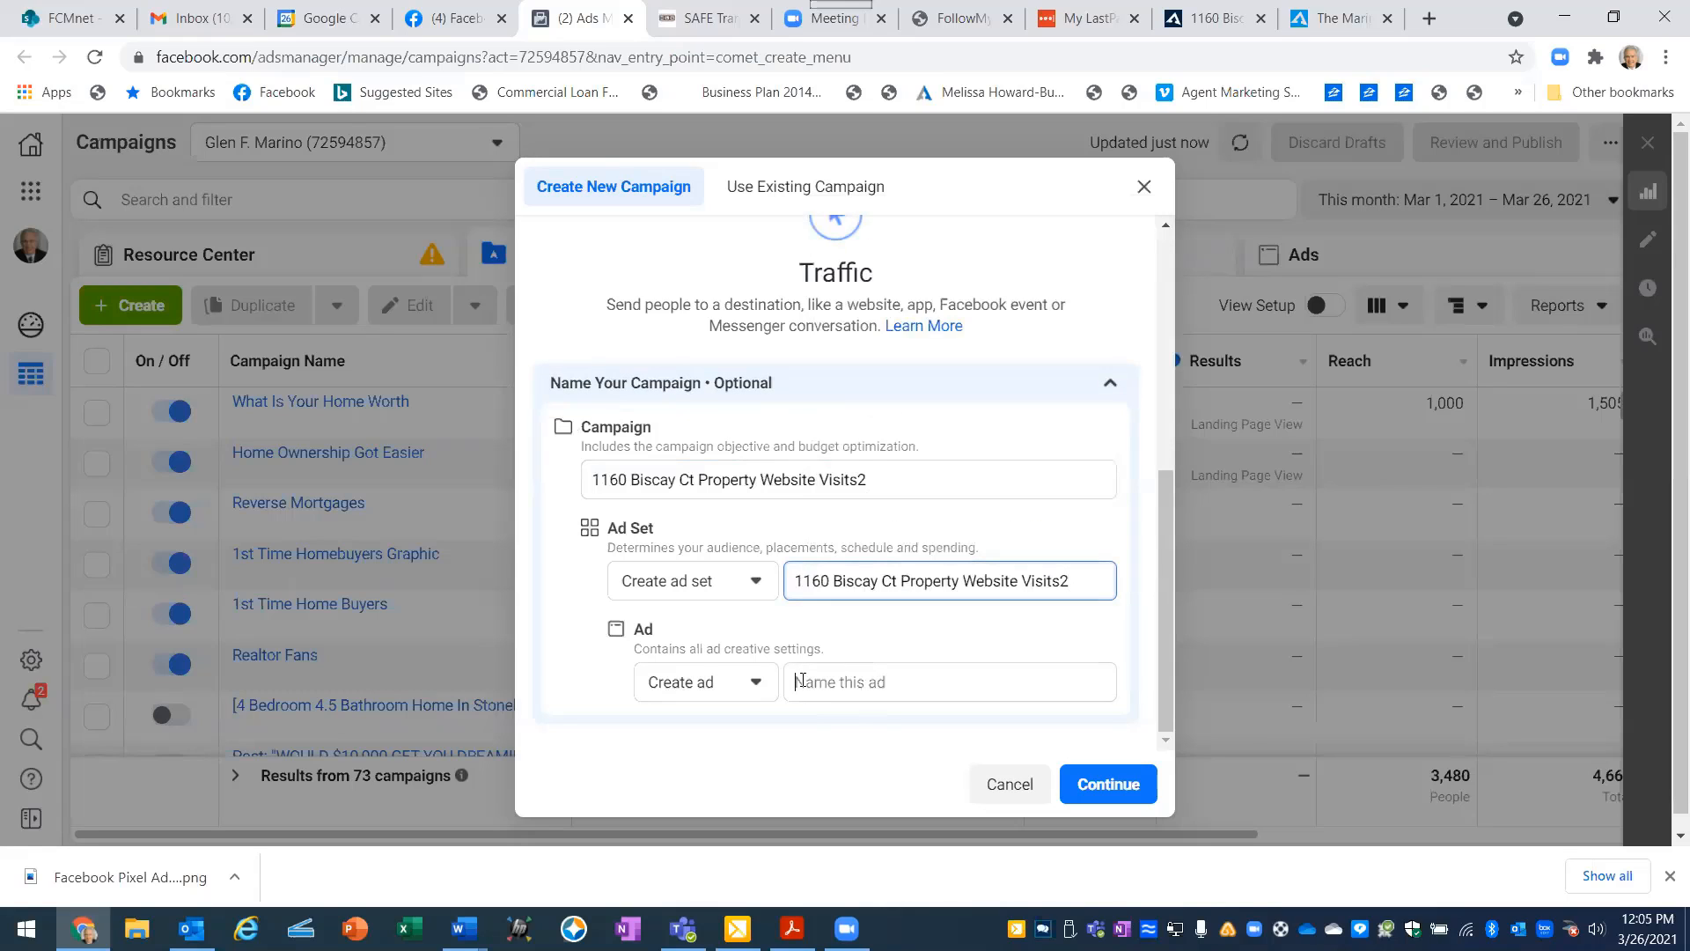
pyautogui.click(801, 681)
pyautogui.rightClick(802, 680)
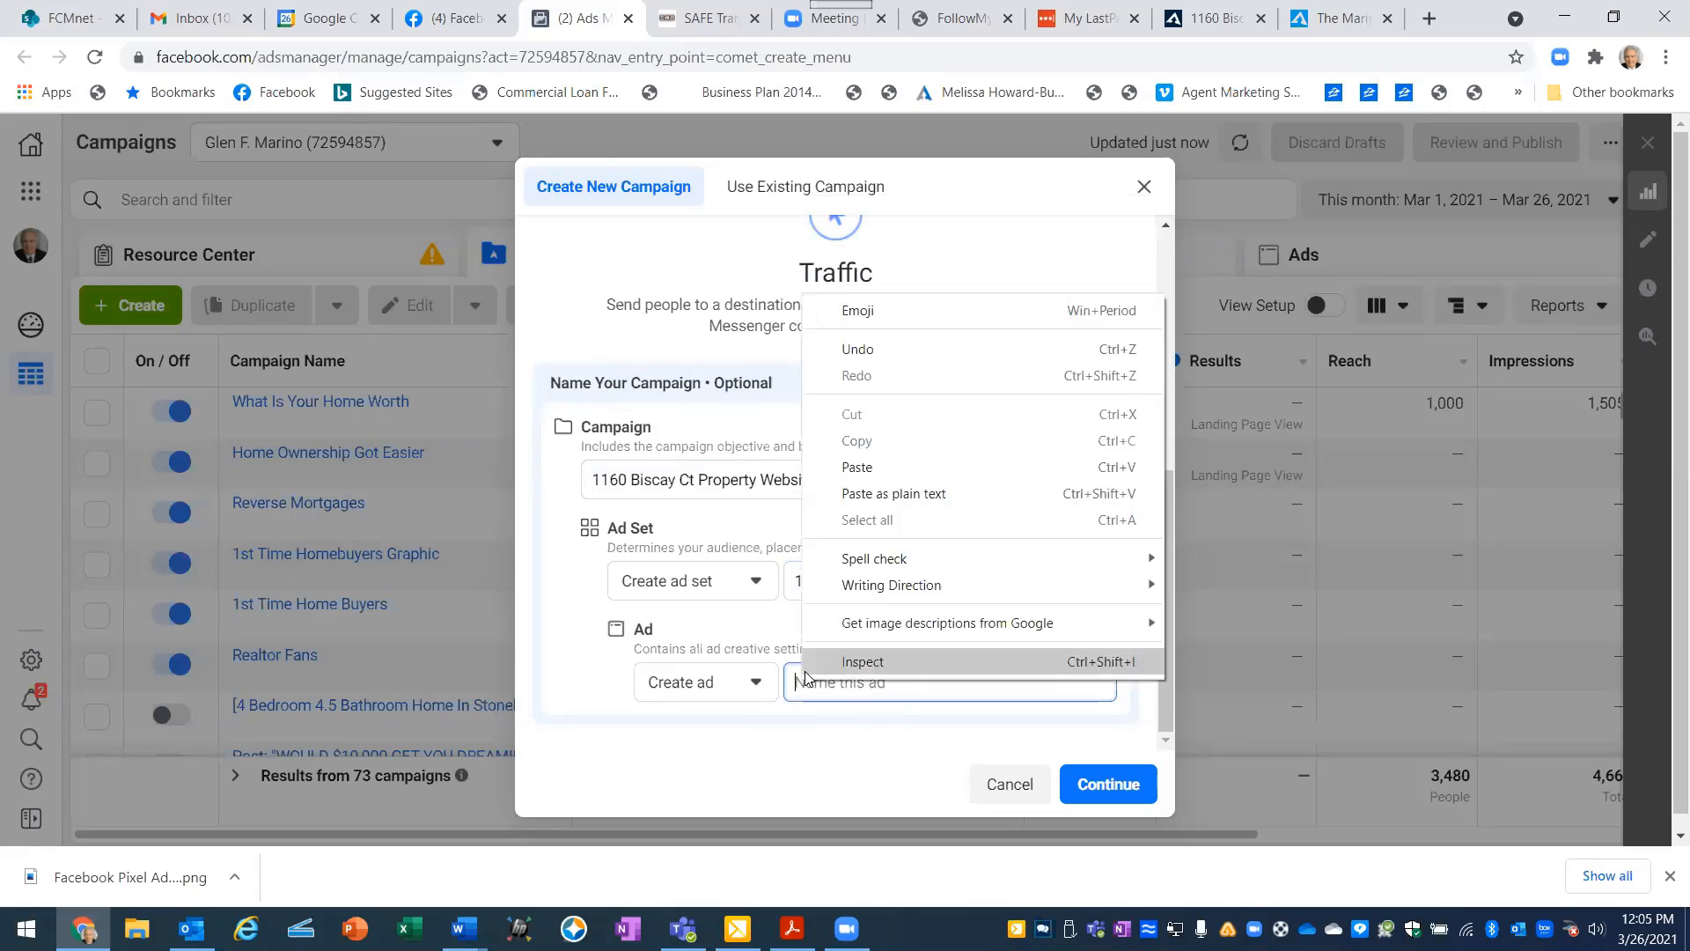
pyautogui.click(881, 478)
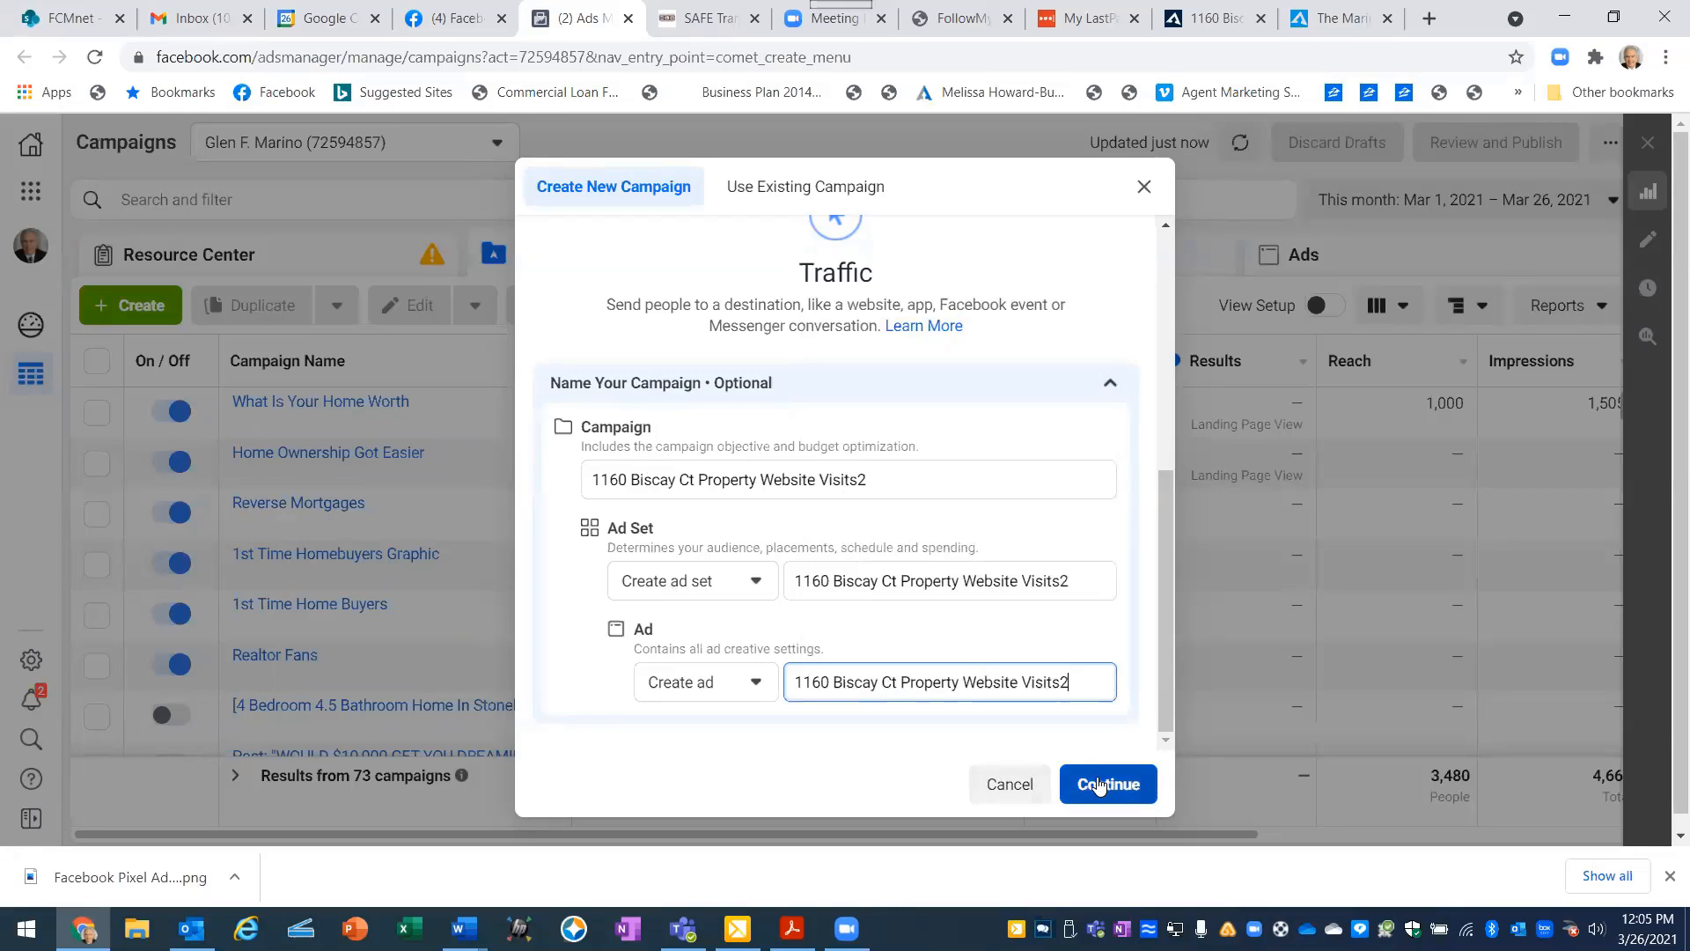
pyautogui.click(1098, 785)
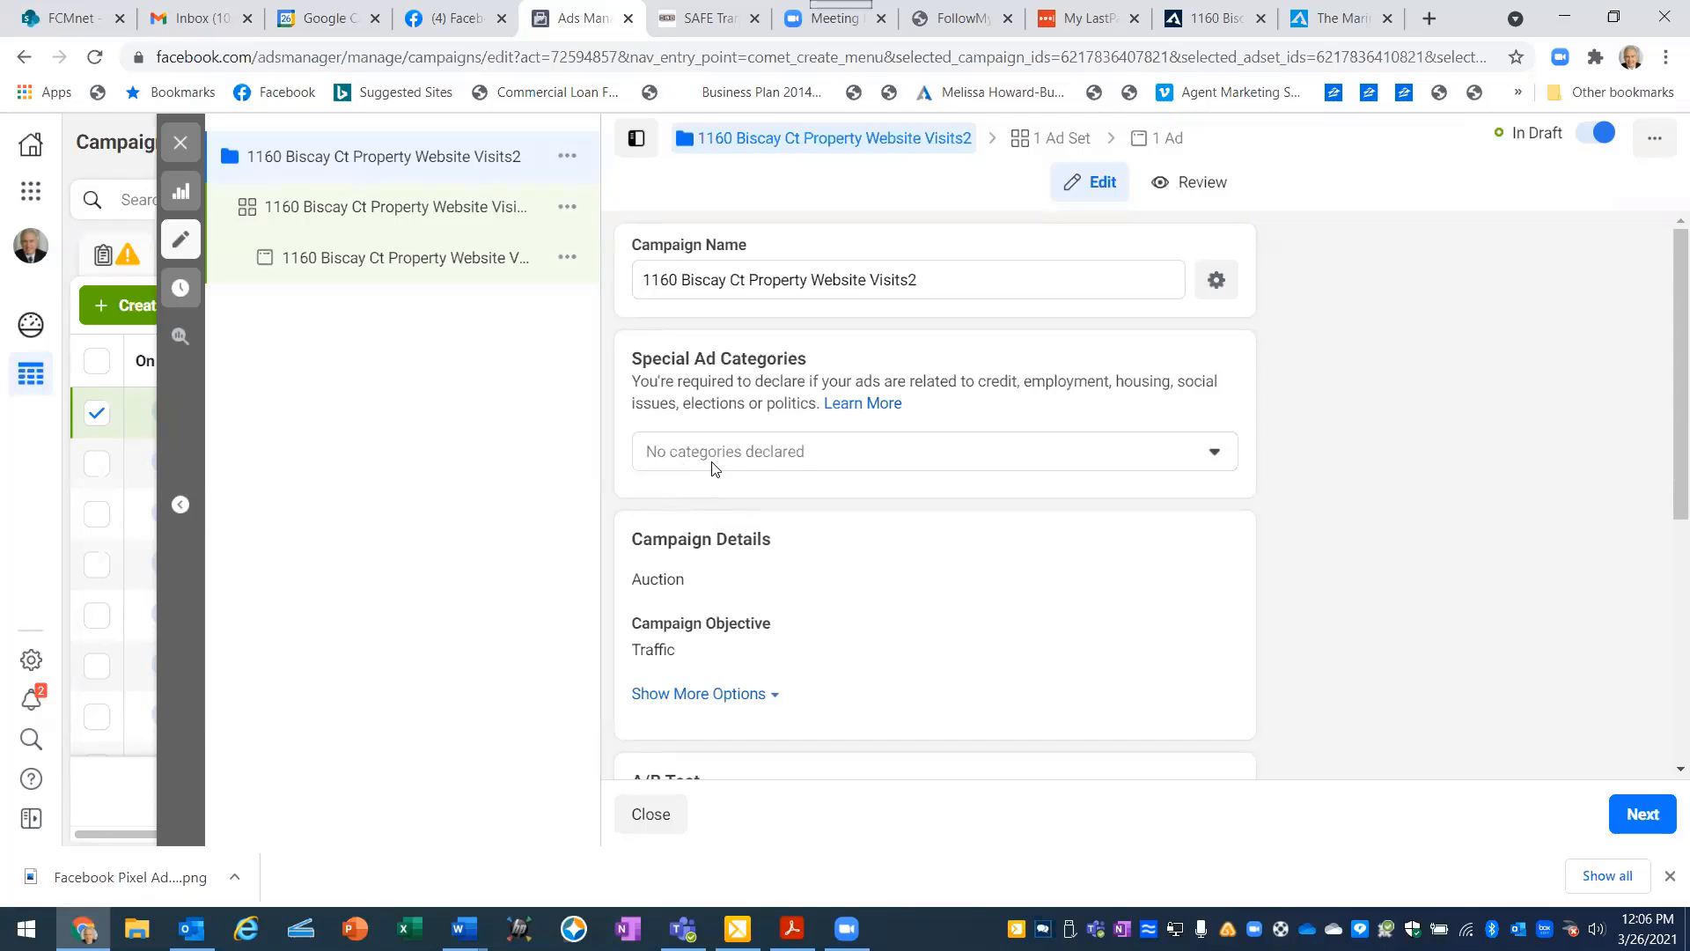
# - Declare Housing as the campaign's special ad category
pyautogui.click(1220, 452)
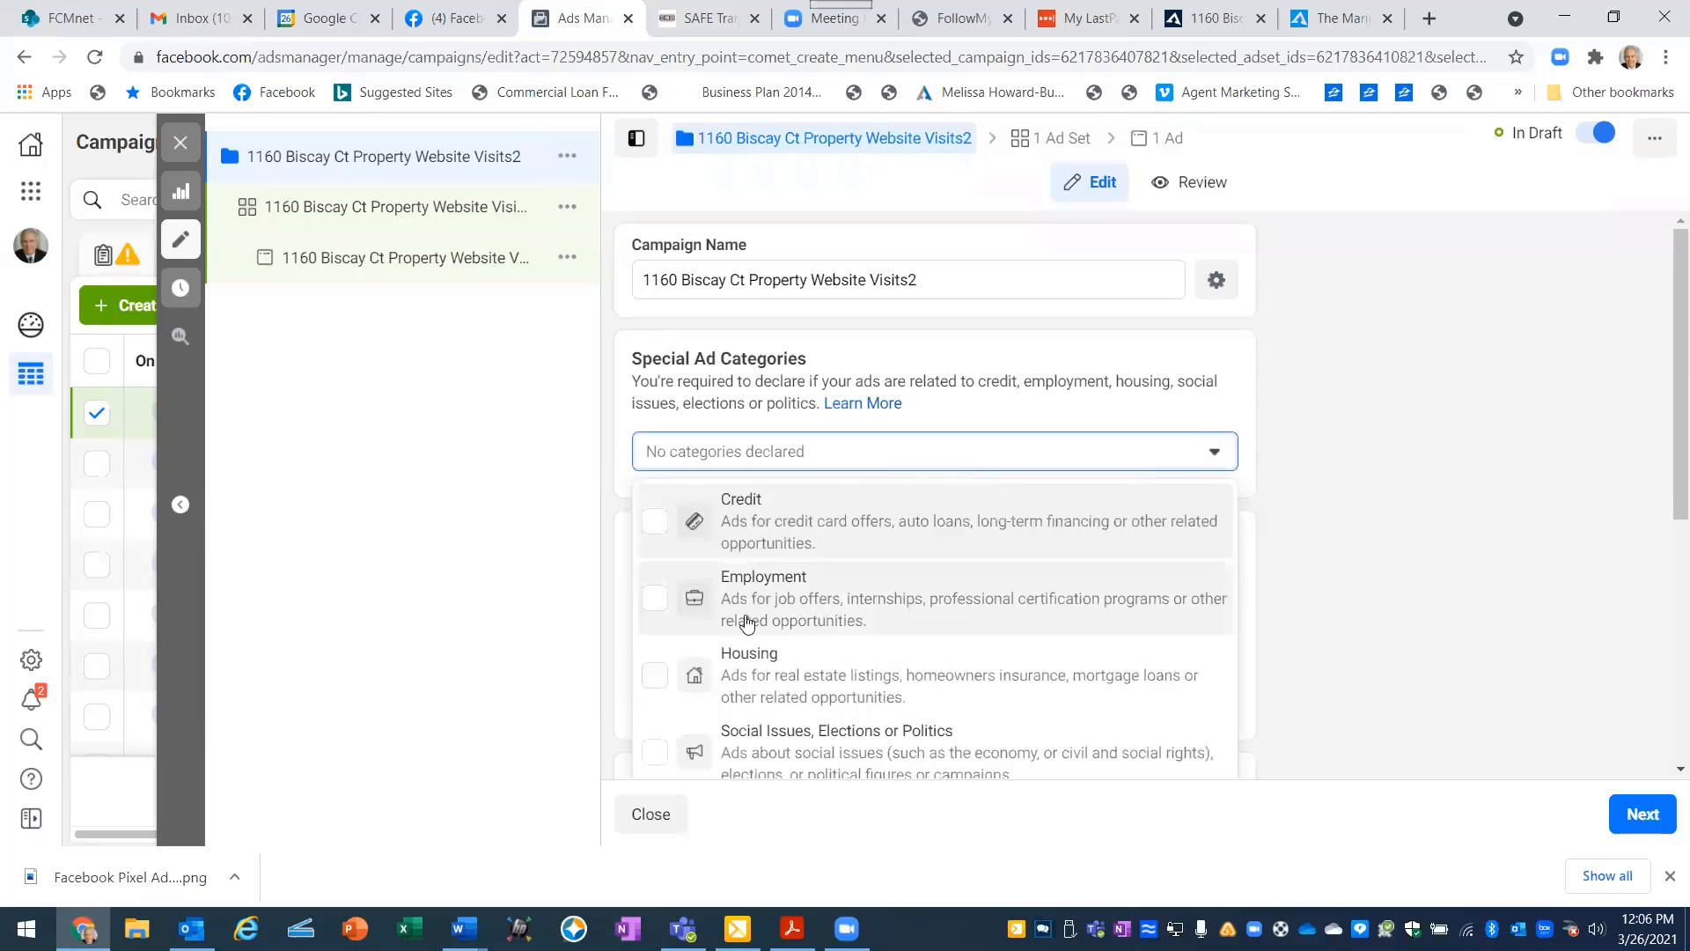
pyautogui.click(768, 689)
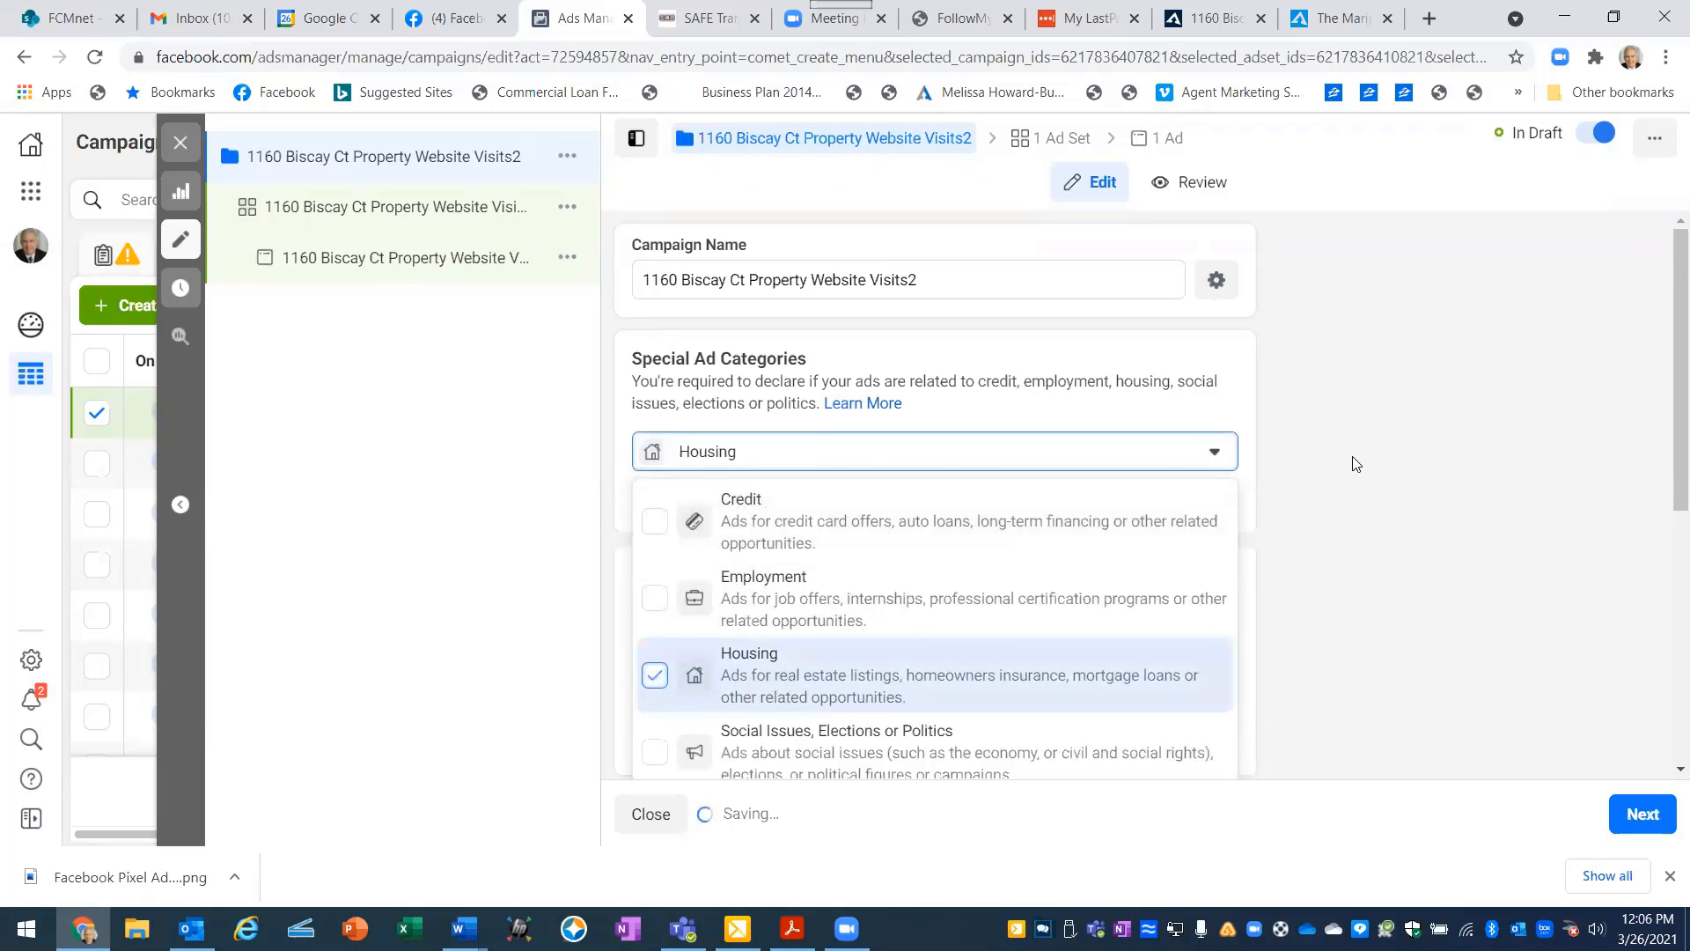
pyautogui.click(1360, 427)
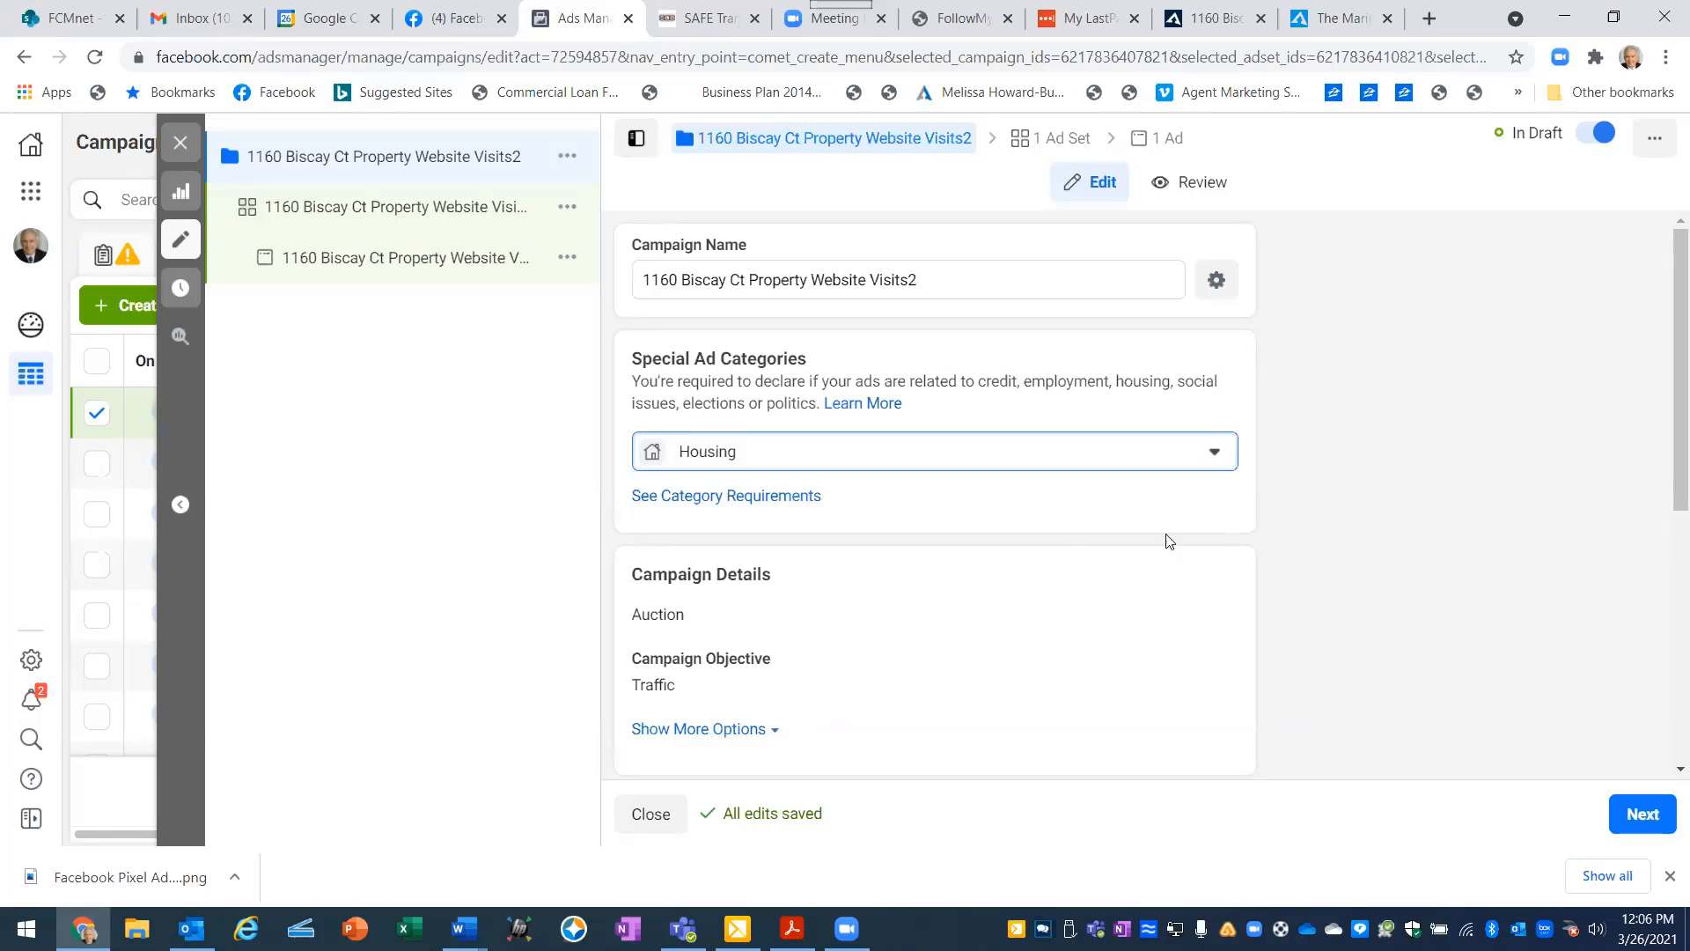
# - Review the remaining campaign settings, leaving Campaign Budget Optimization off, and continue to the ad set settings
pyautogui.scroll(-4, 888, 542)
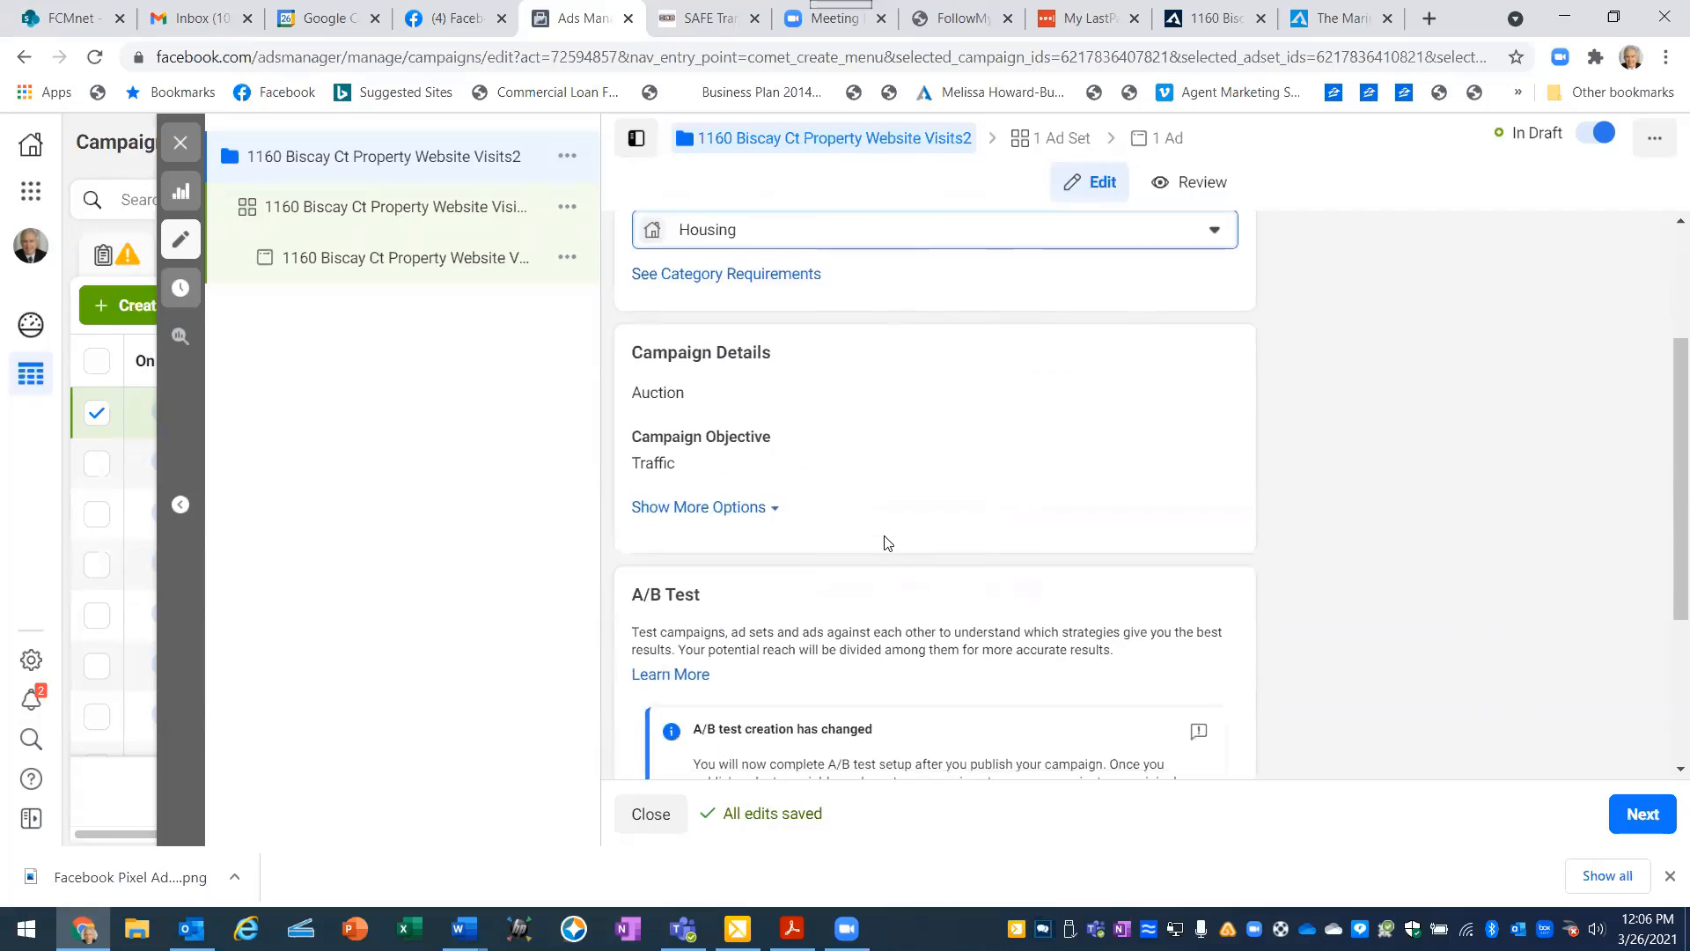
pyautogui.scroll(-1, 886, 536)
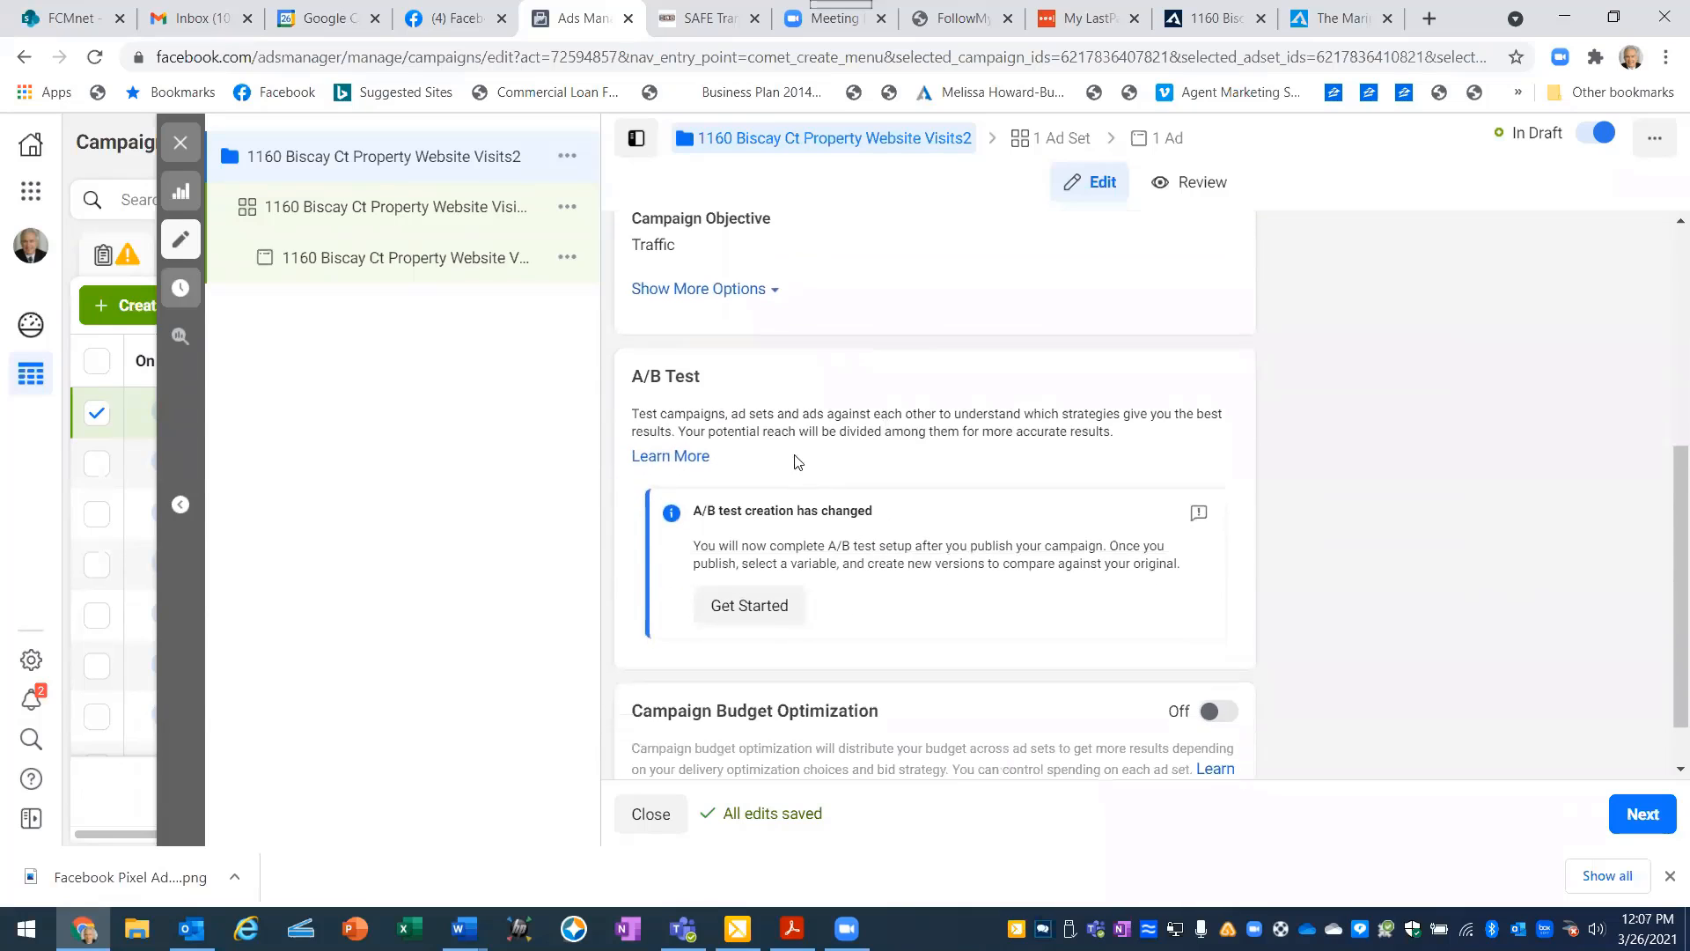
pyautogui.scroll(-1, 975, 438)
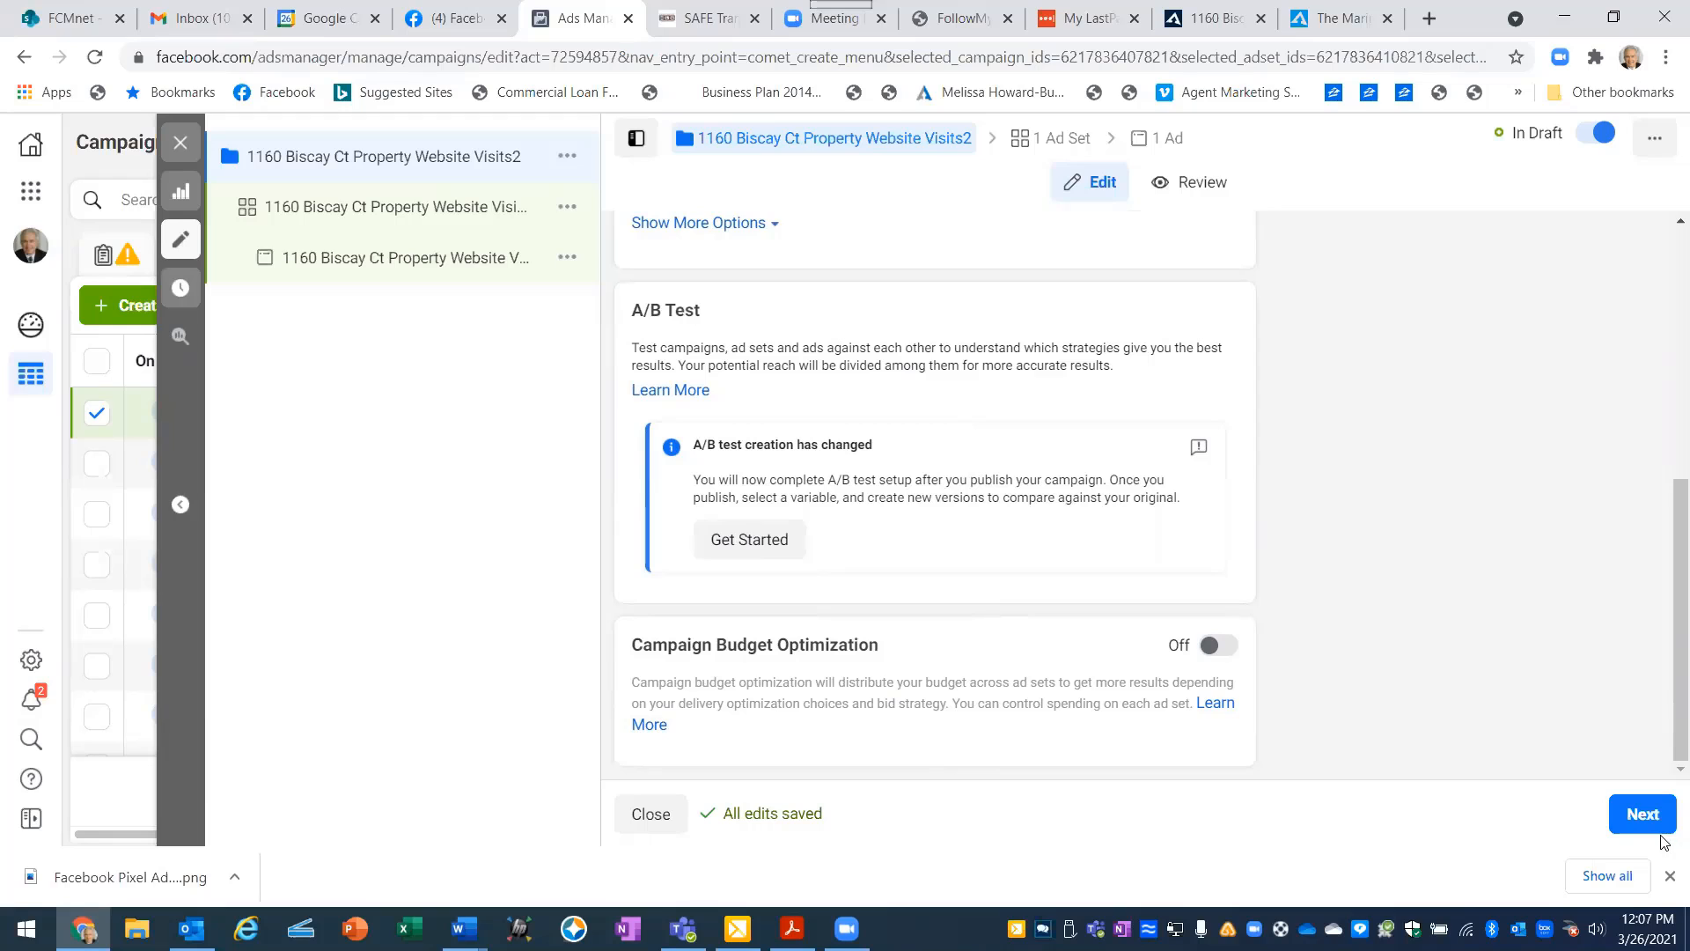
pyautogui.click(1643, 814)
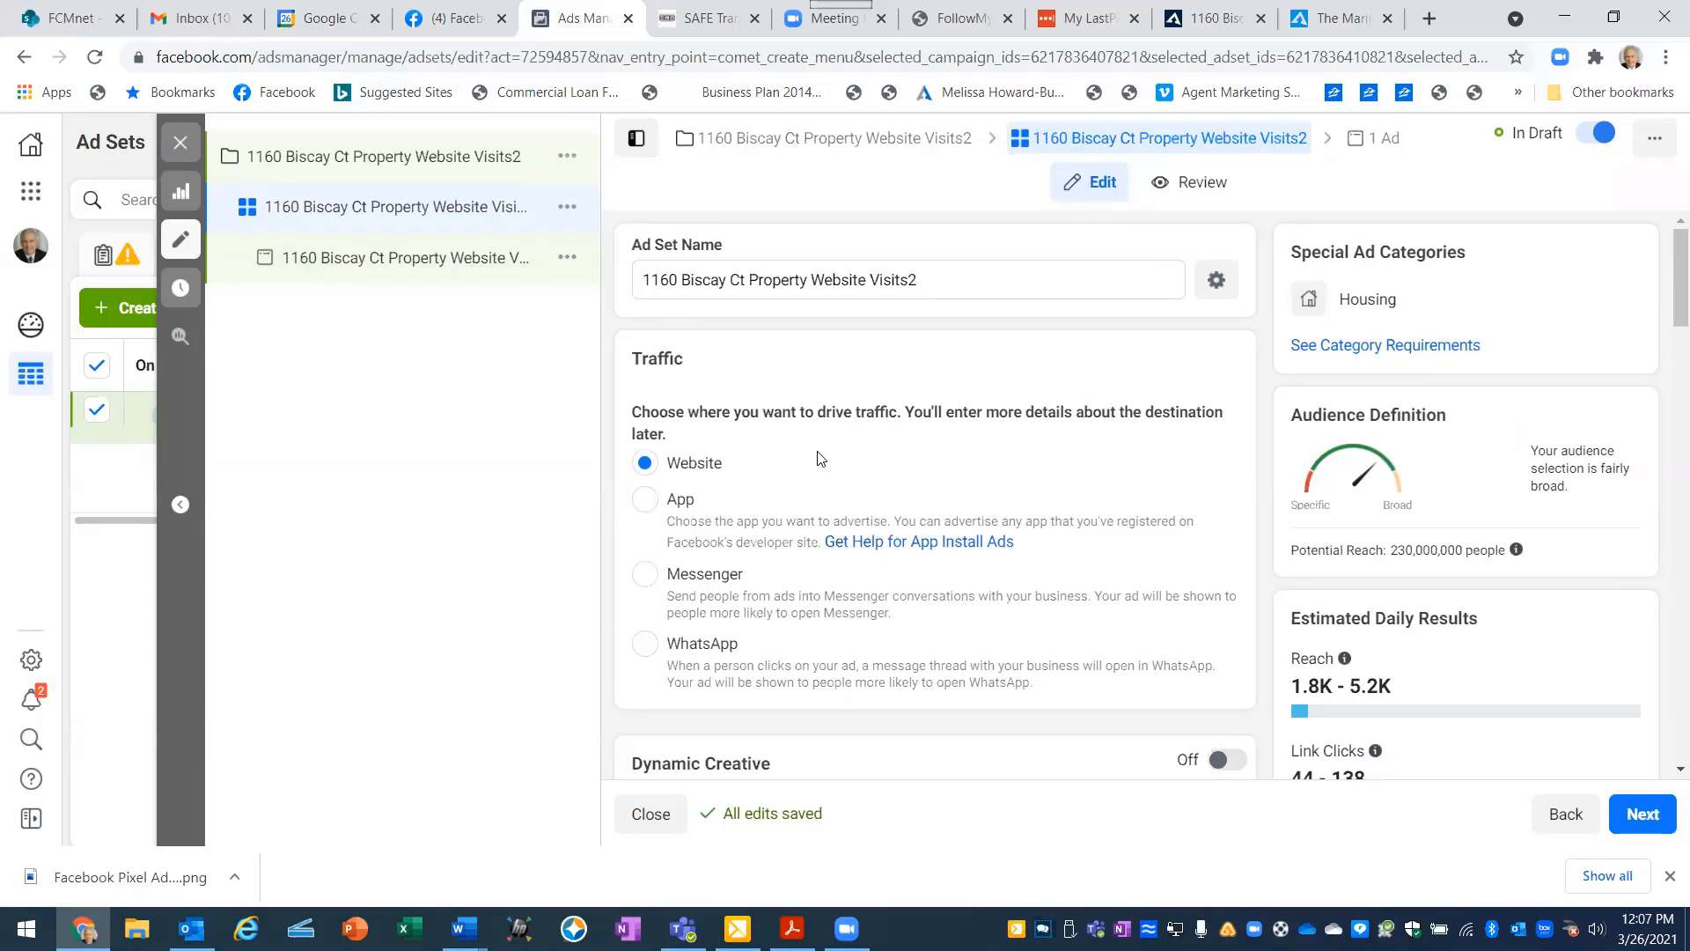
# - Set the ad set's daily budget to $5.00
pyautogui.scroll(-4, 818, 458)
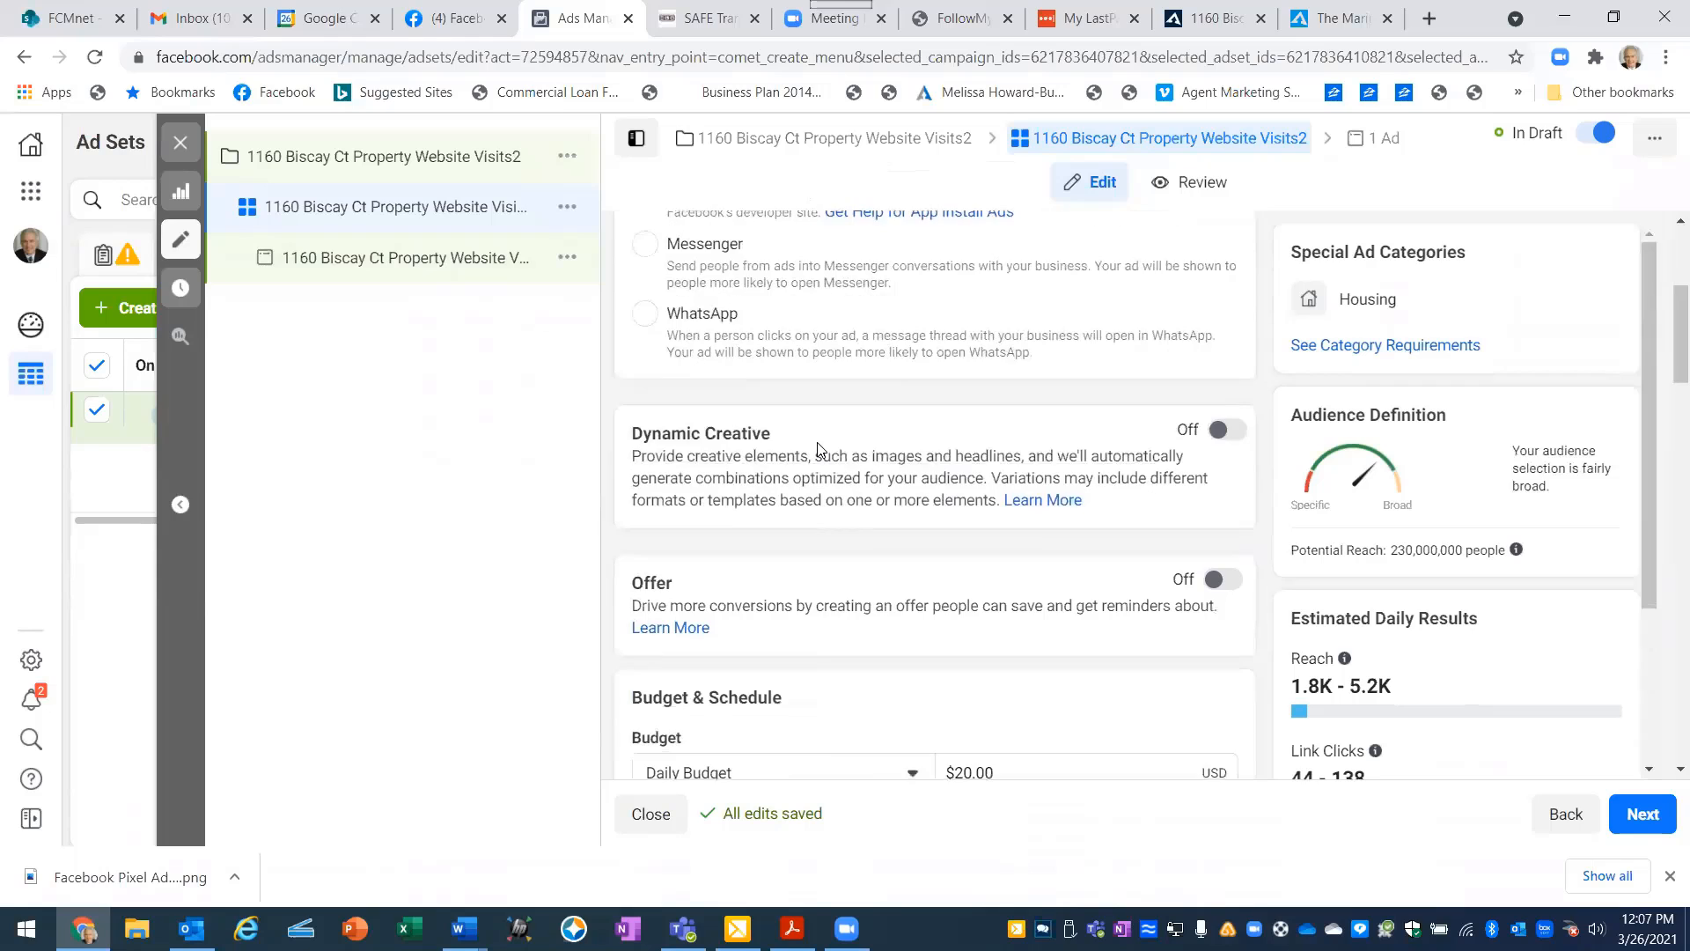
pyautogui.scroll(-3, 817, 449)
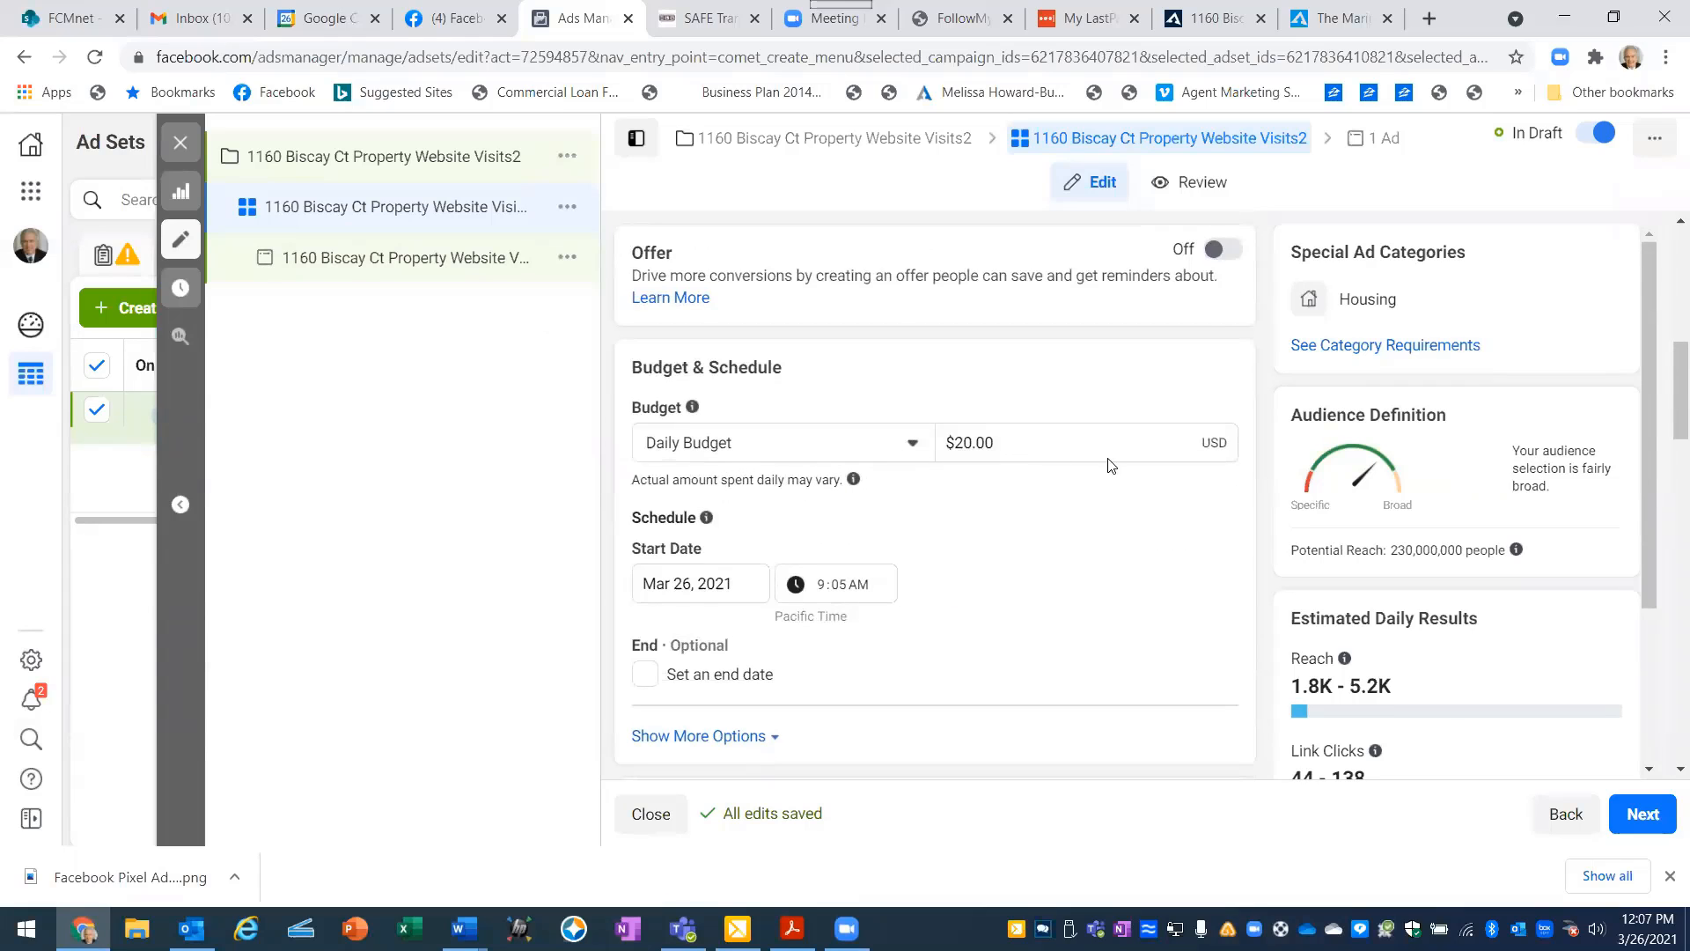
pyautogui.click(974, 443)
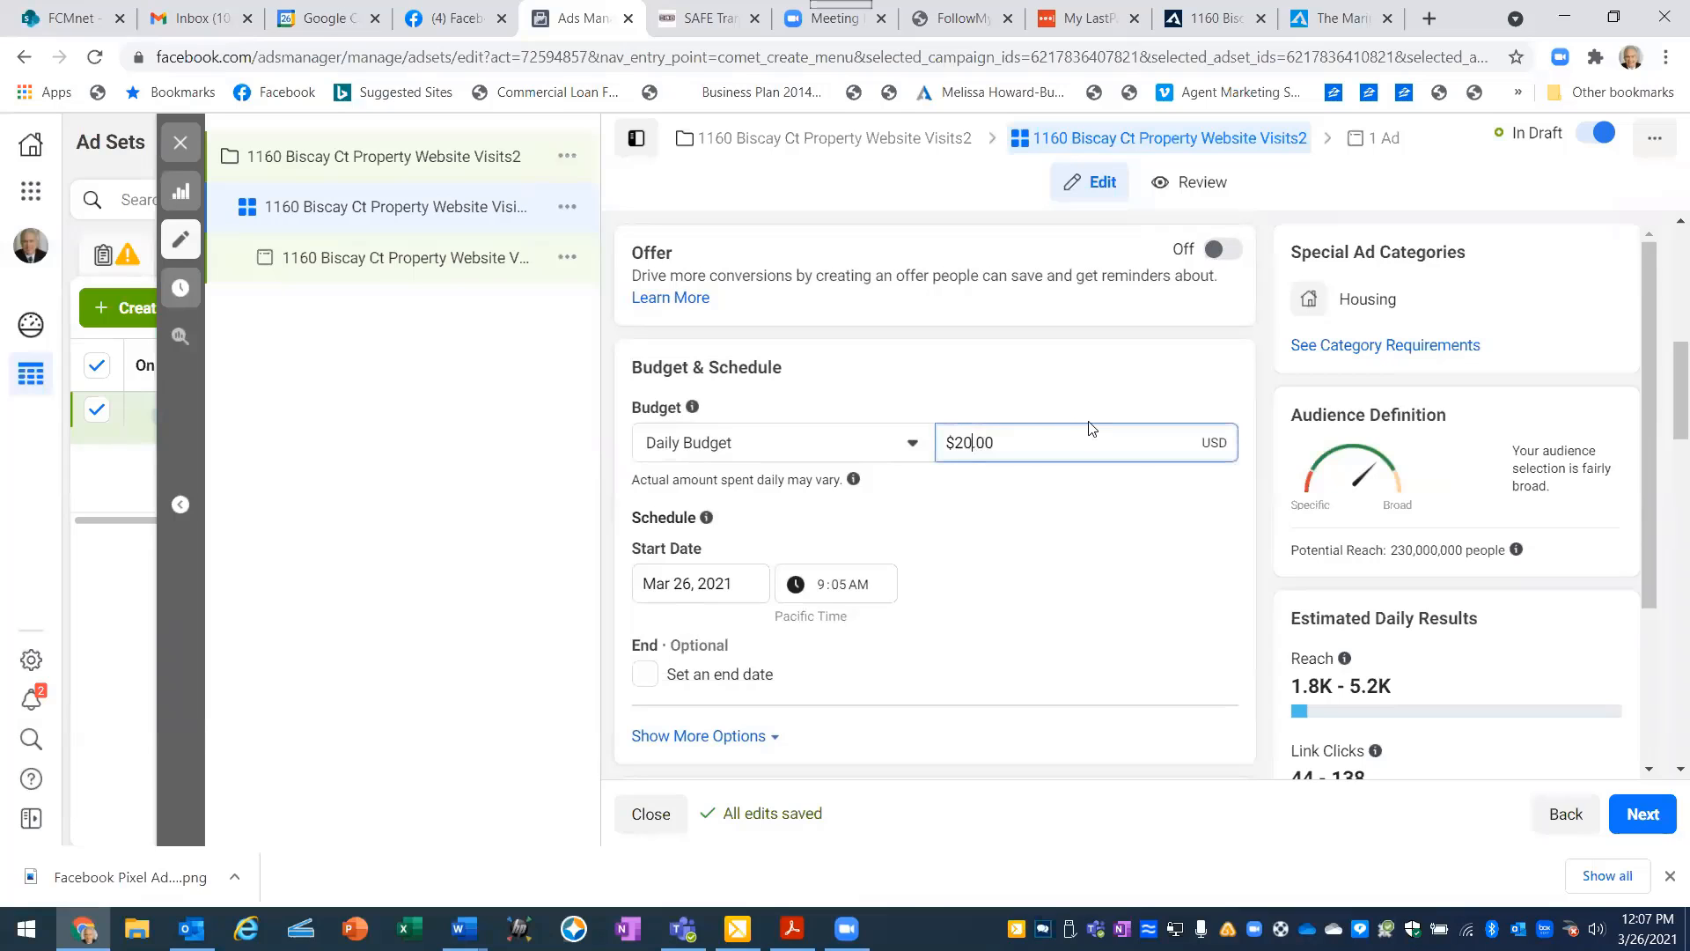
pyautogui.press('BackSpace')
pyautogui.press('BackSpace')
pyautogui.write('5')
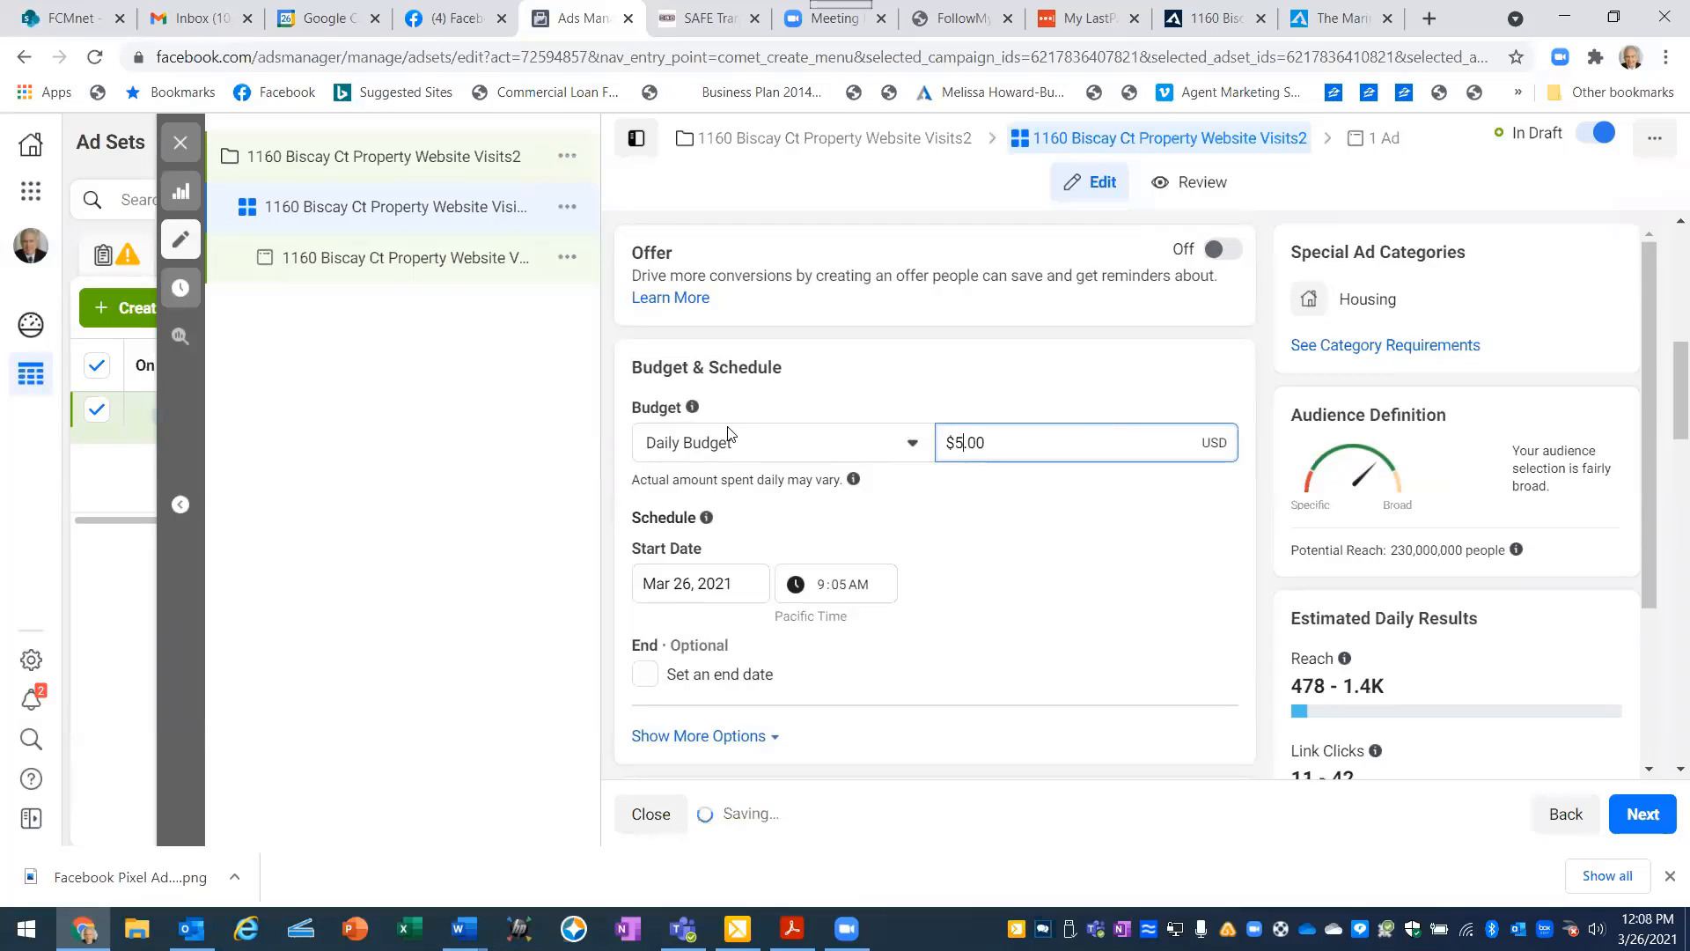
pyautogui.click(1060, 504)
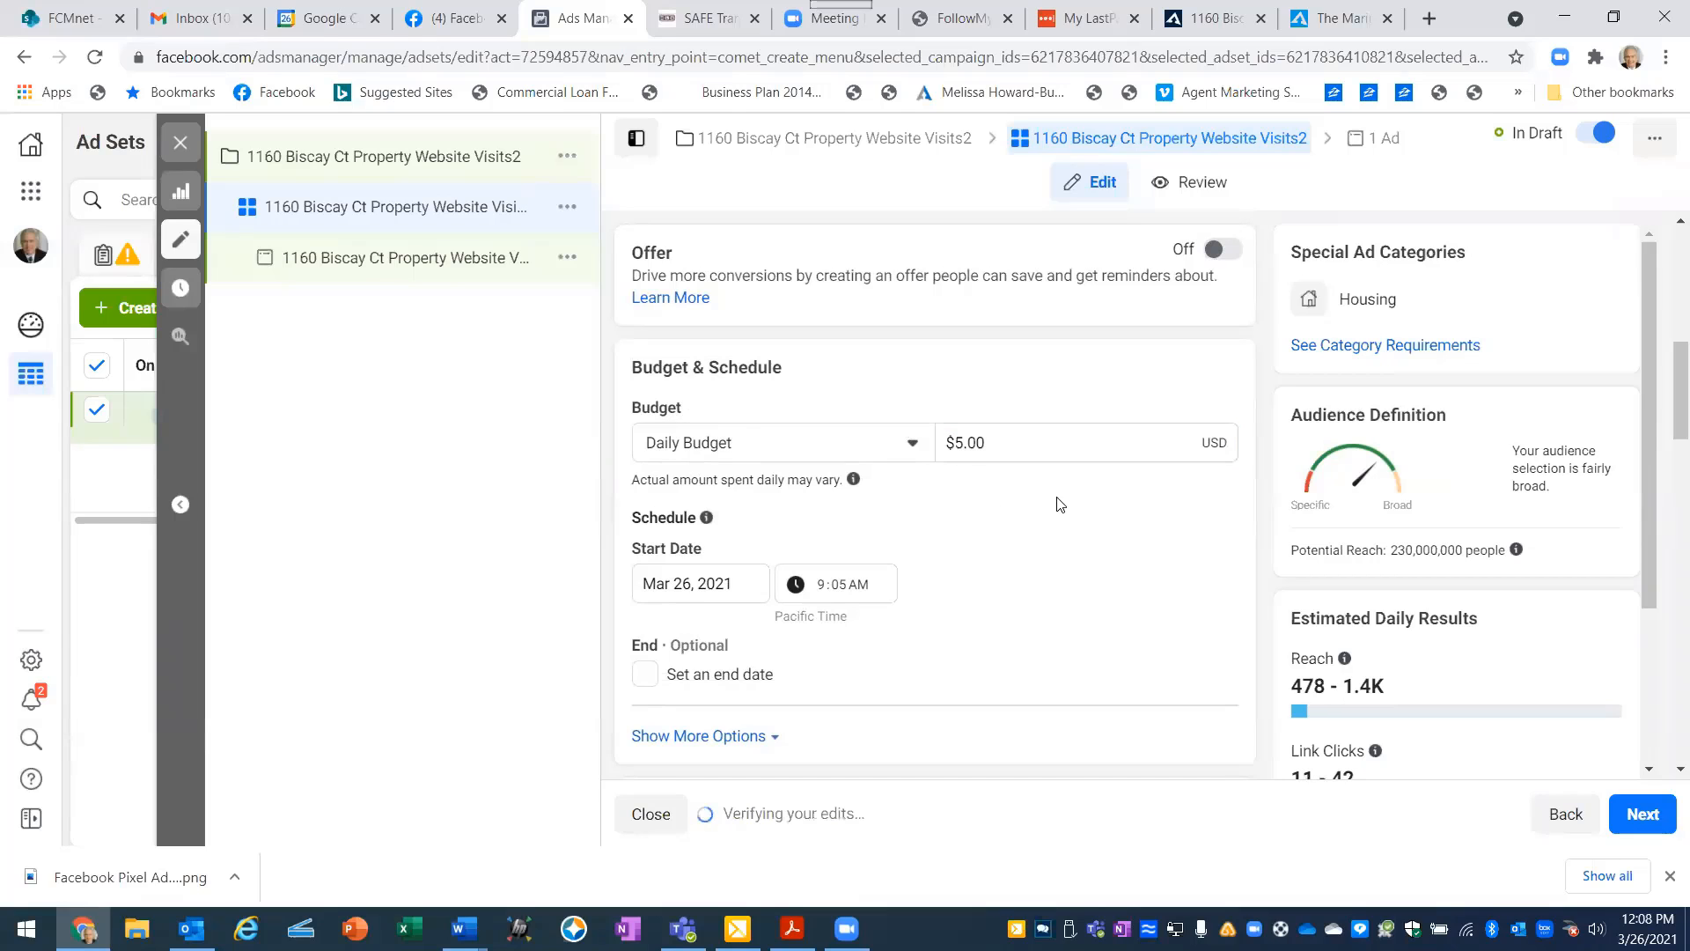
# - Set the ad set's start time on Mar 26, 2021 to 11:05 AM
pyautogui.scroll(-1, 941, 521)
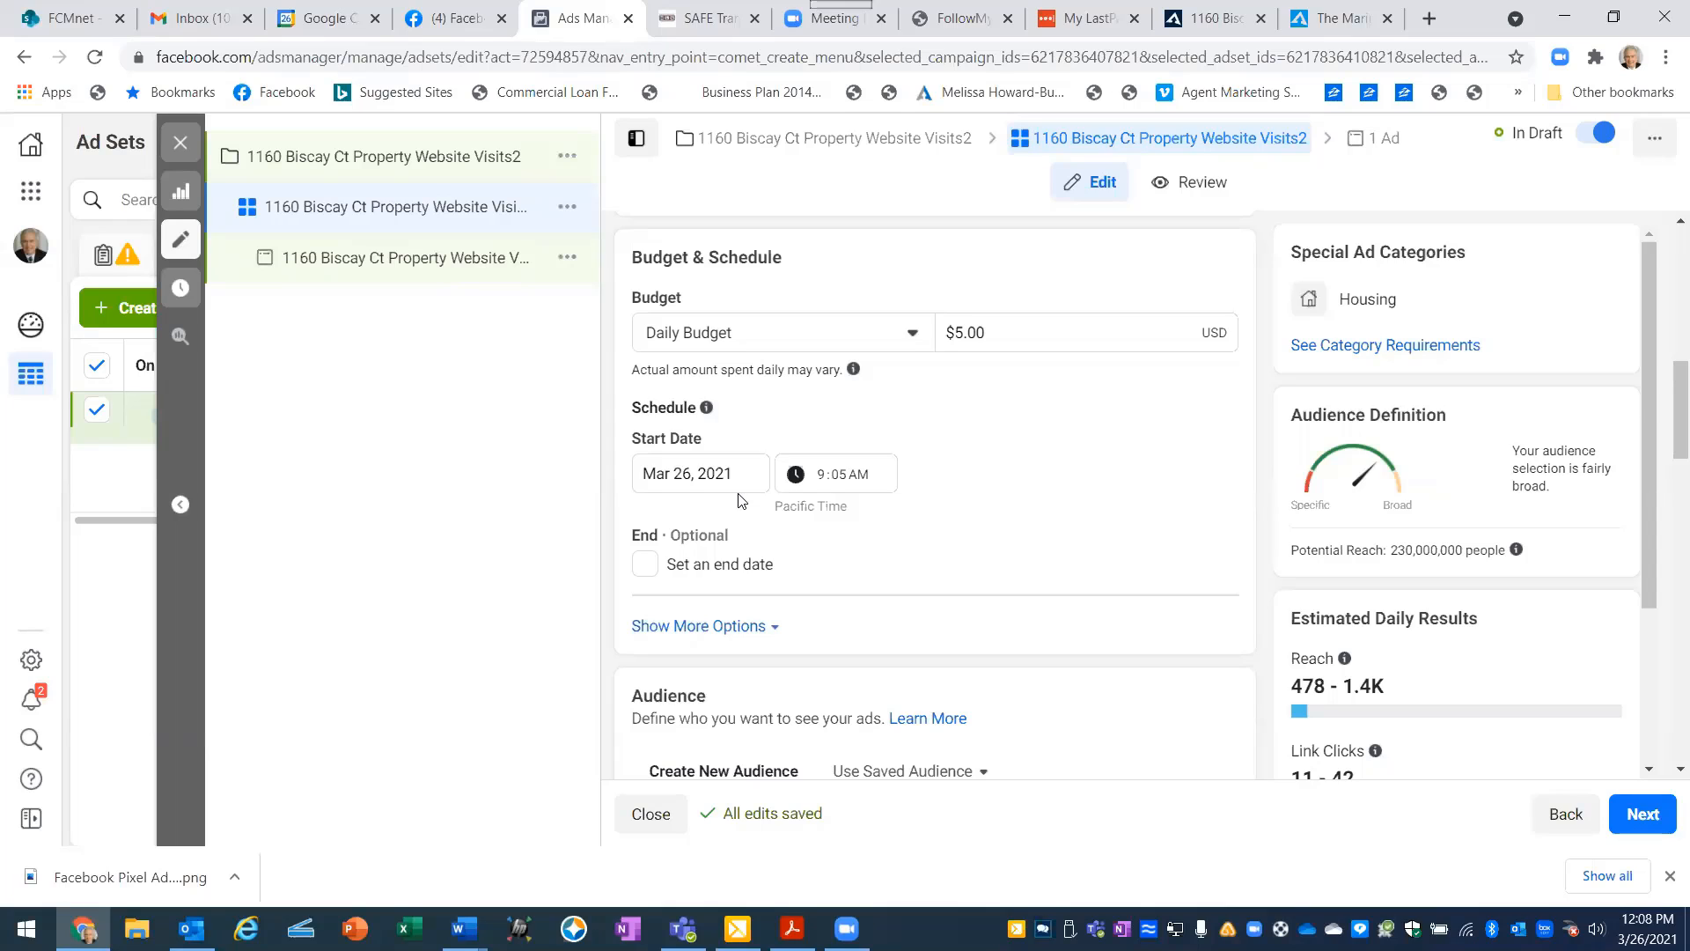
pyautogui.click(826, 477)
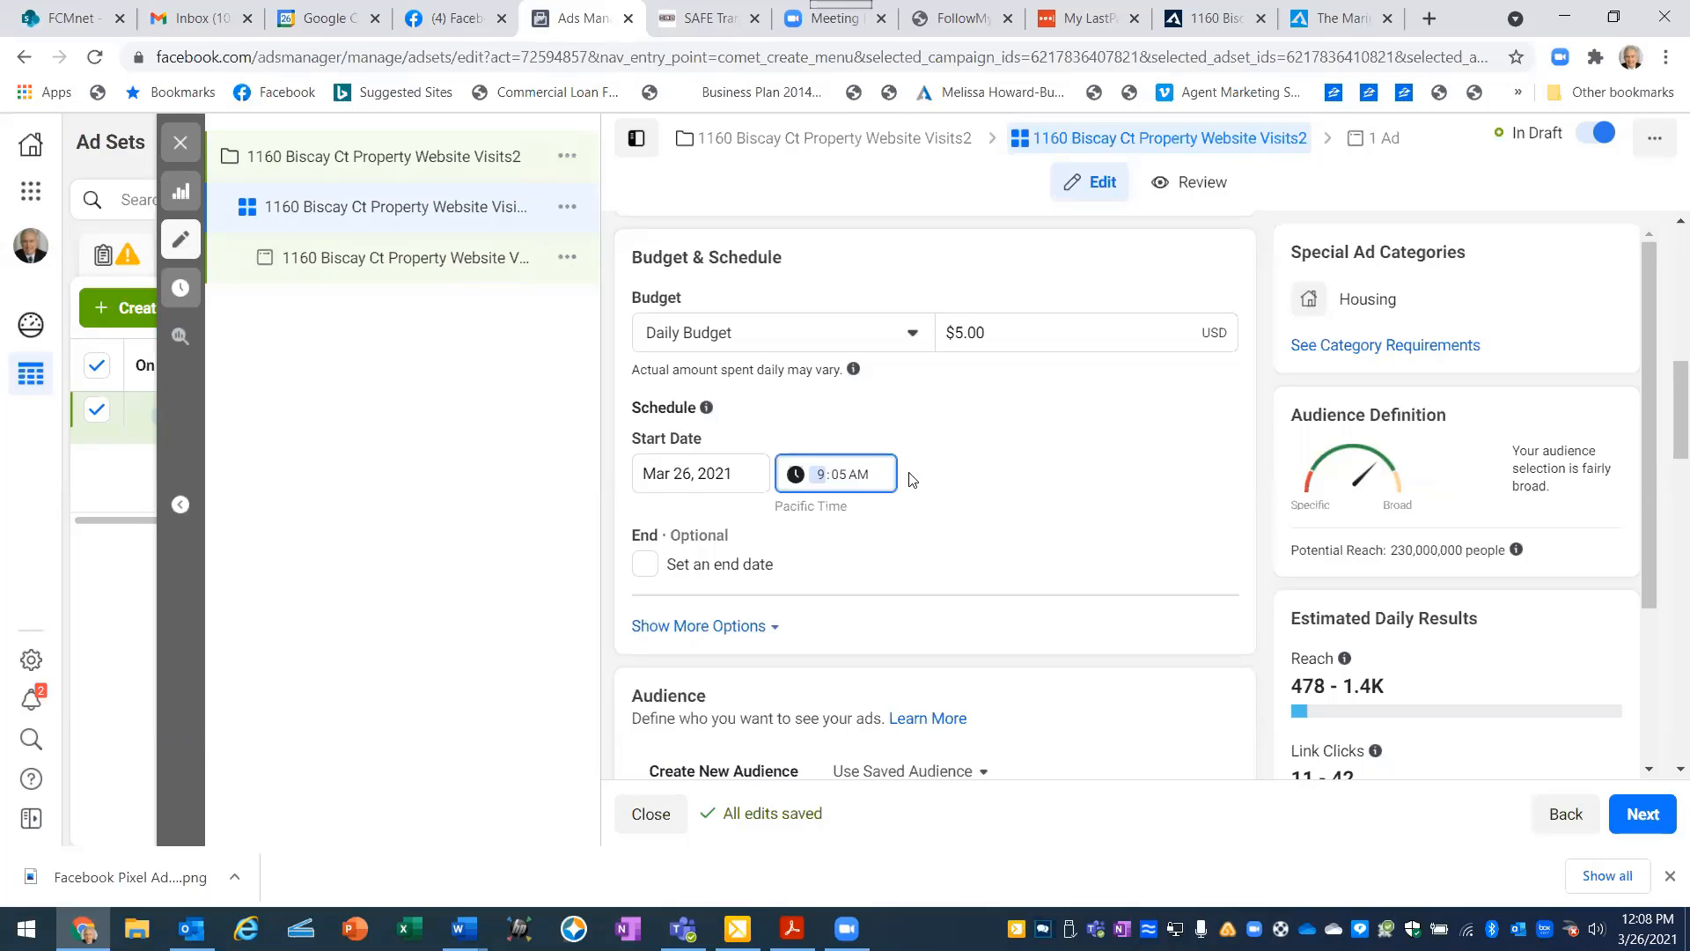
pyautogui.click(936, 476)
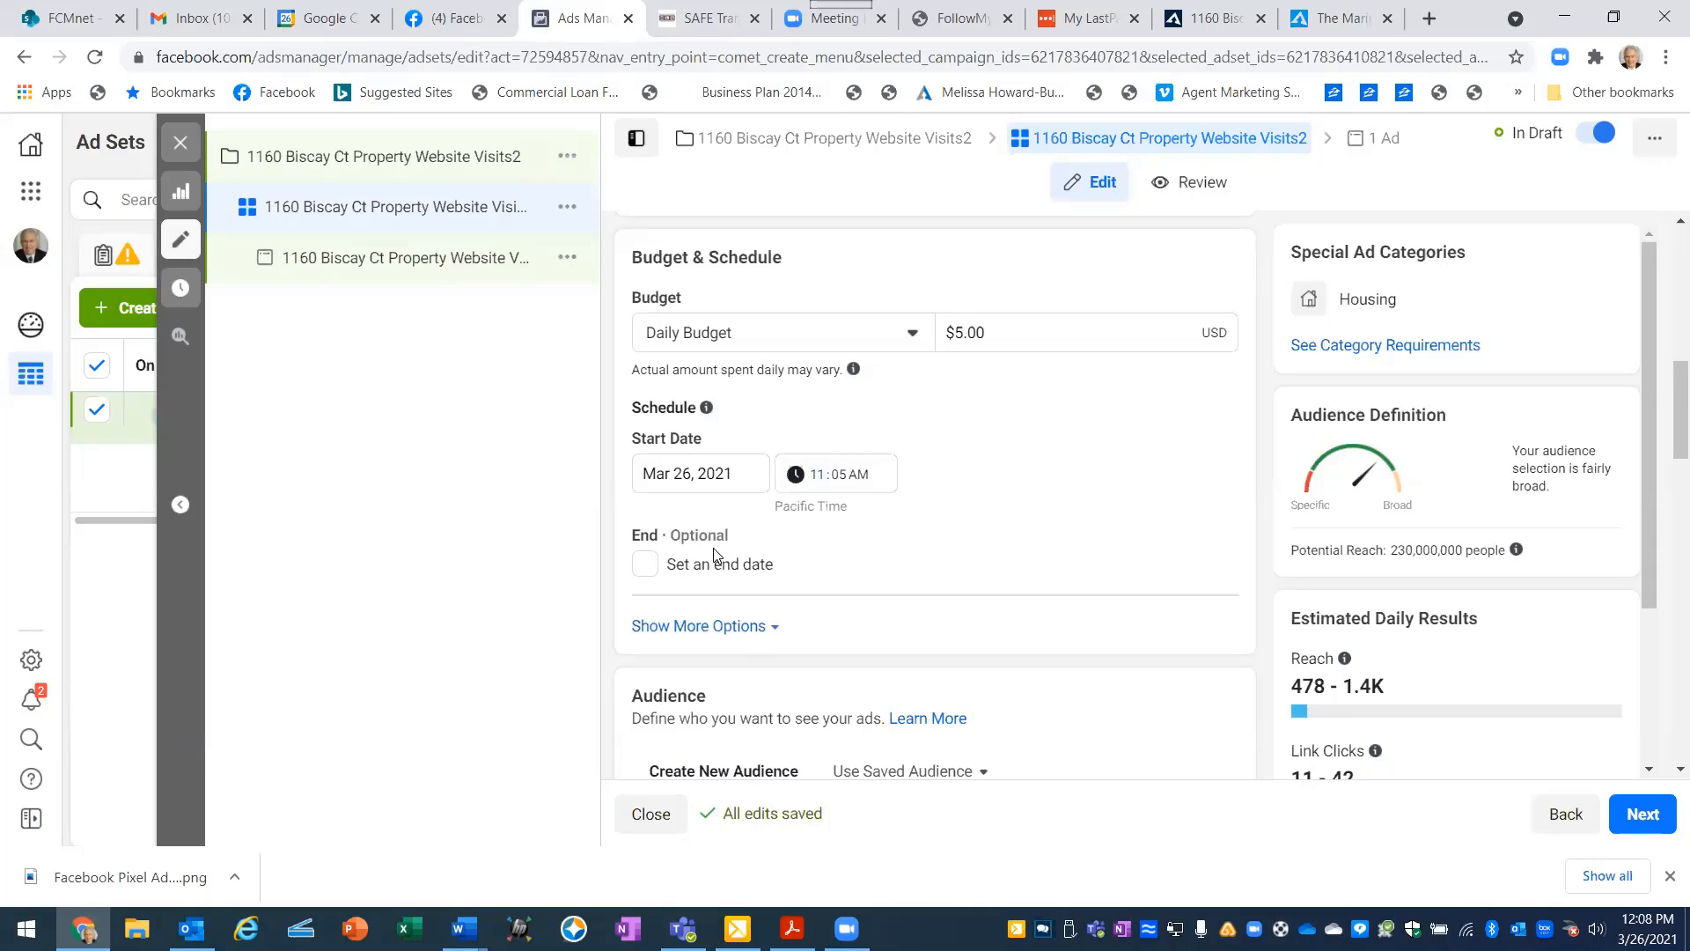
# - Enable an end date for the ad set and look up next week's dates in Google Calendar
pyautogui.click(633, 578)
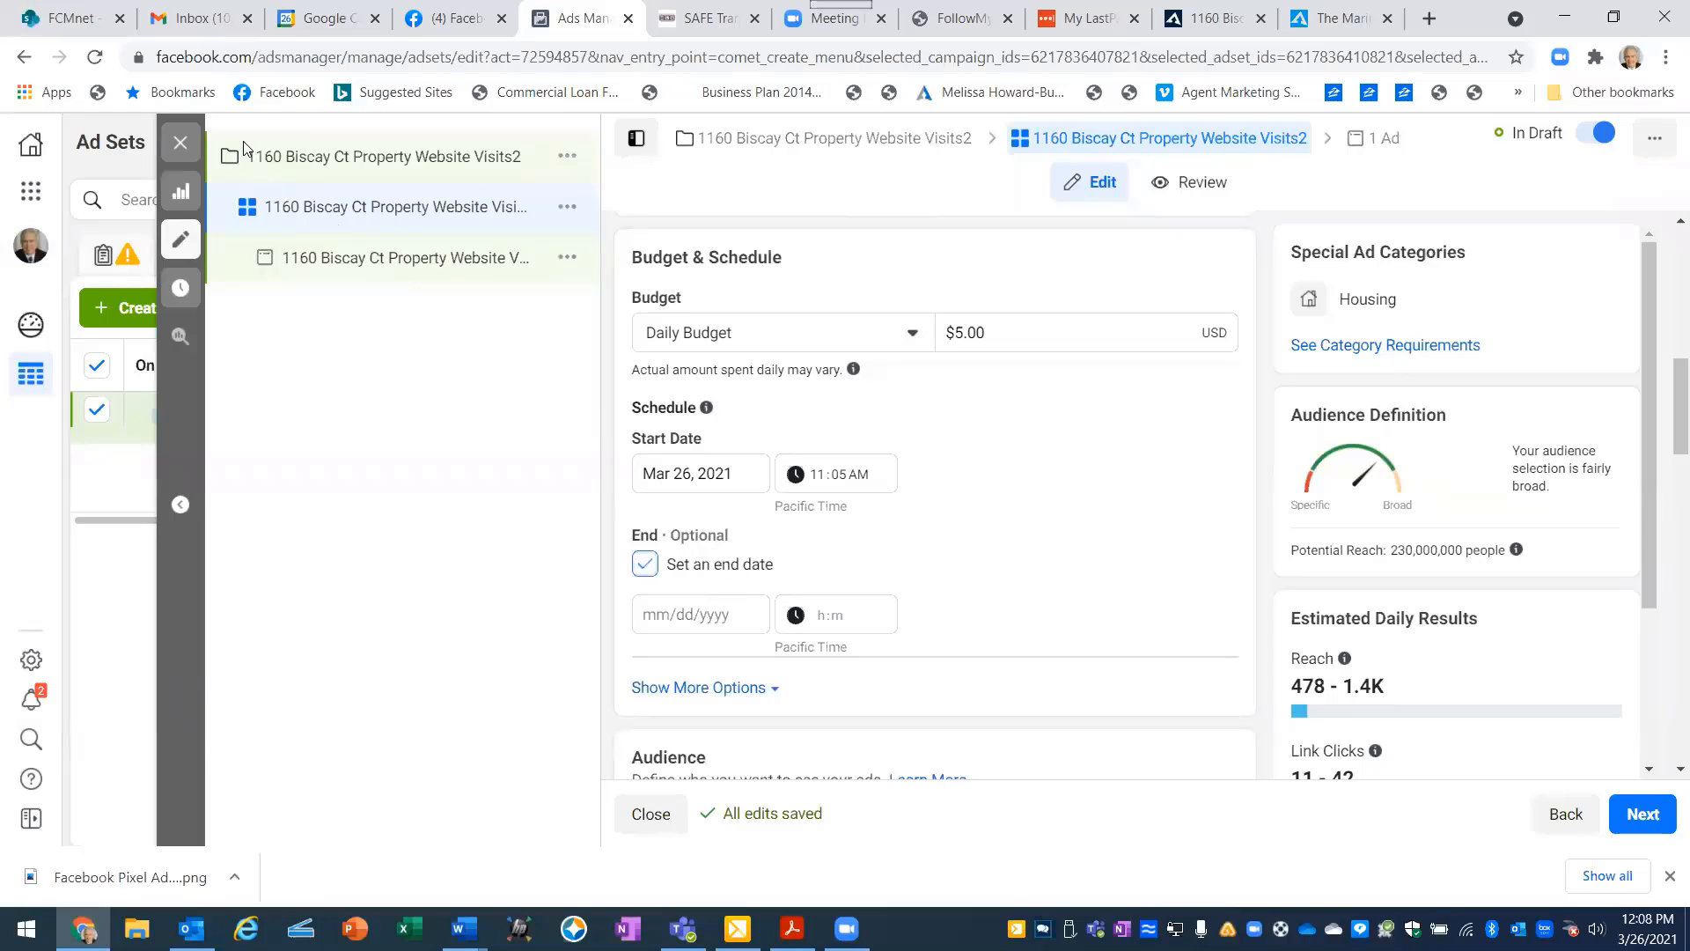
pyautogui.click(322, 24)
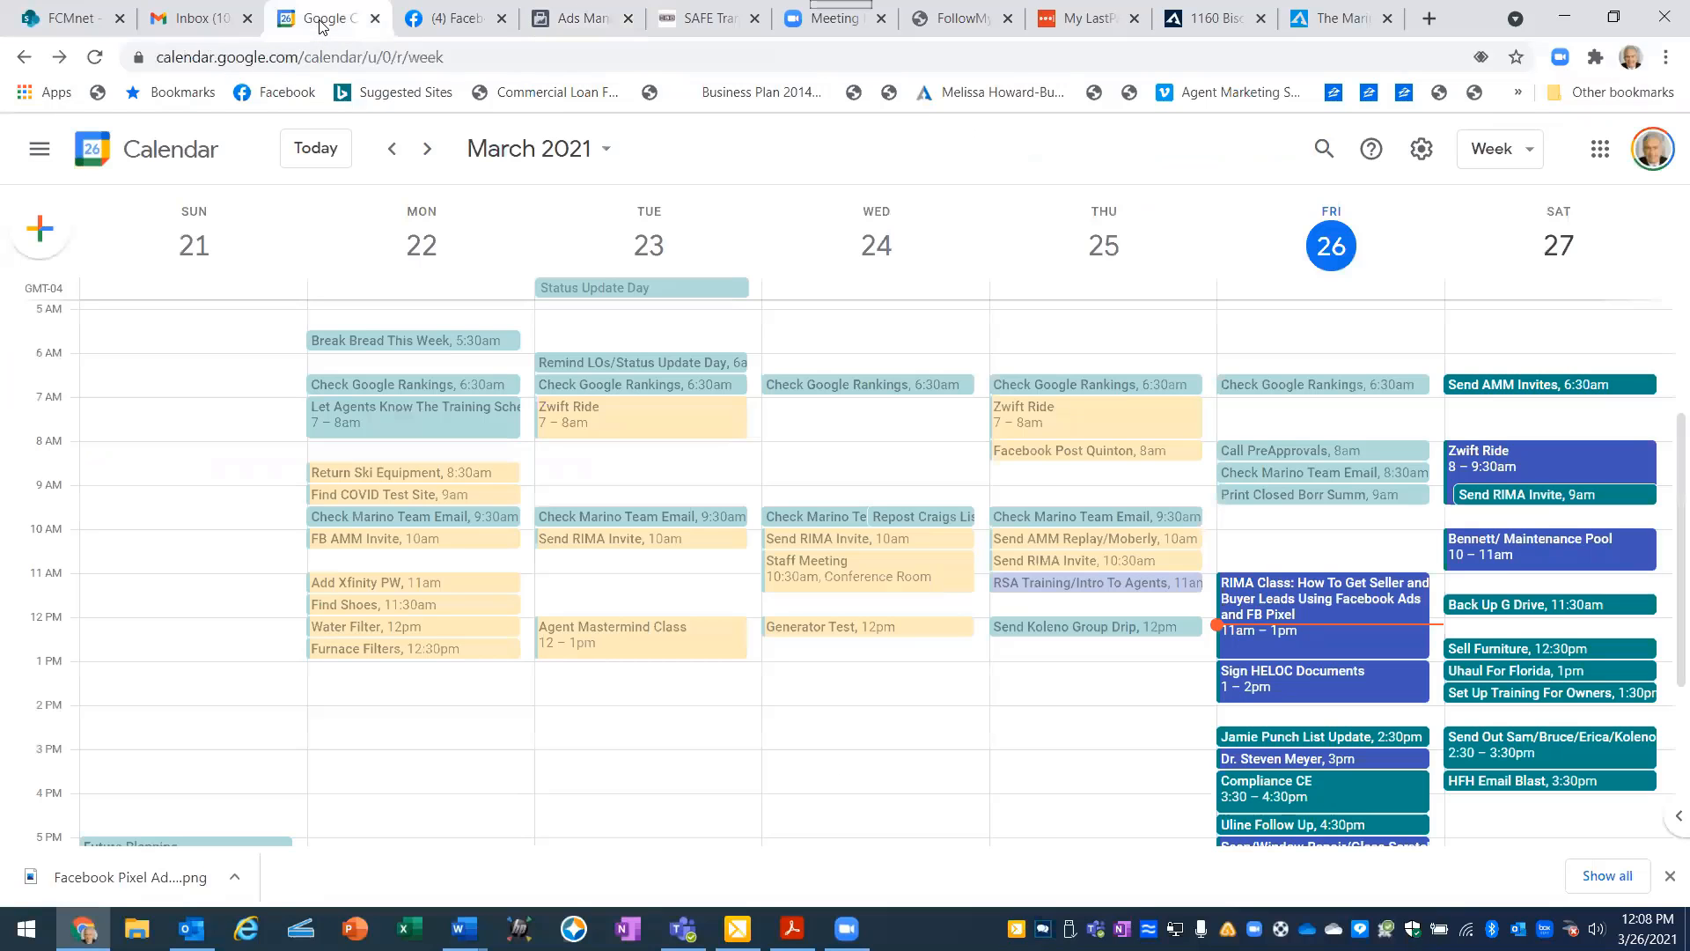
pyautogui.click(432, 152)
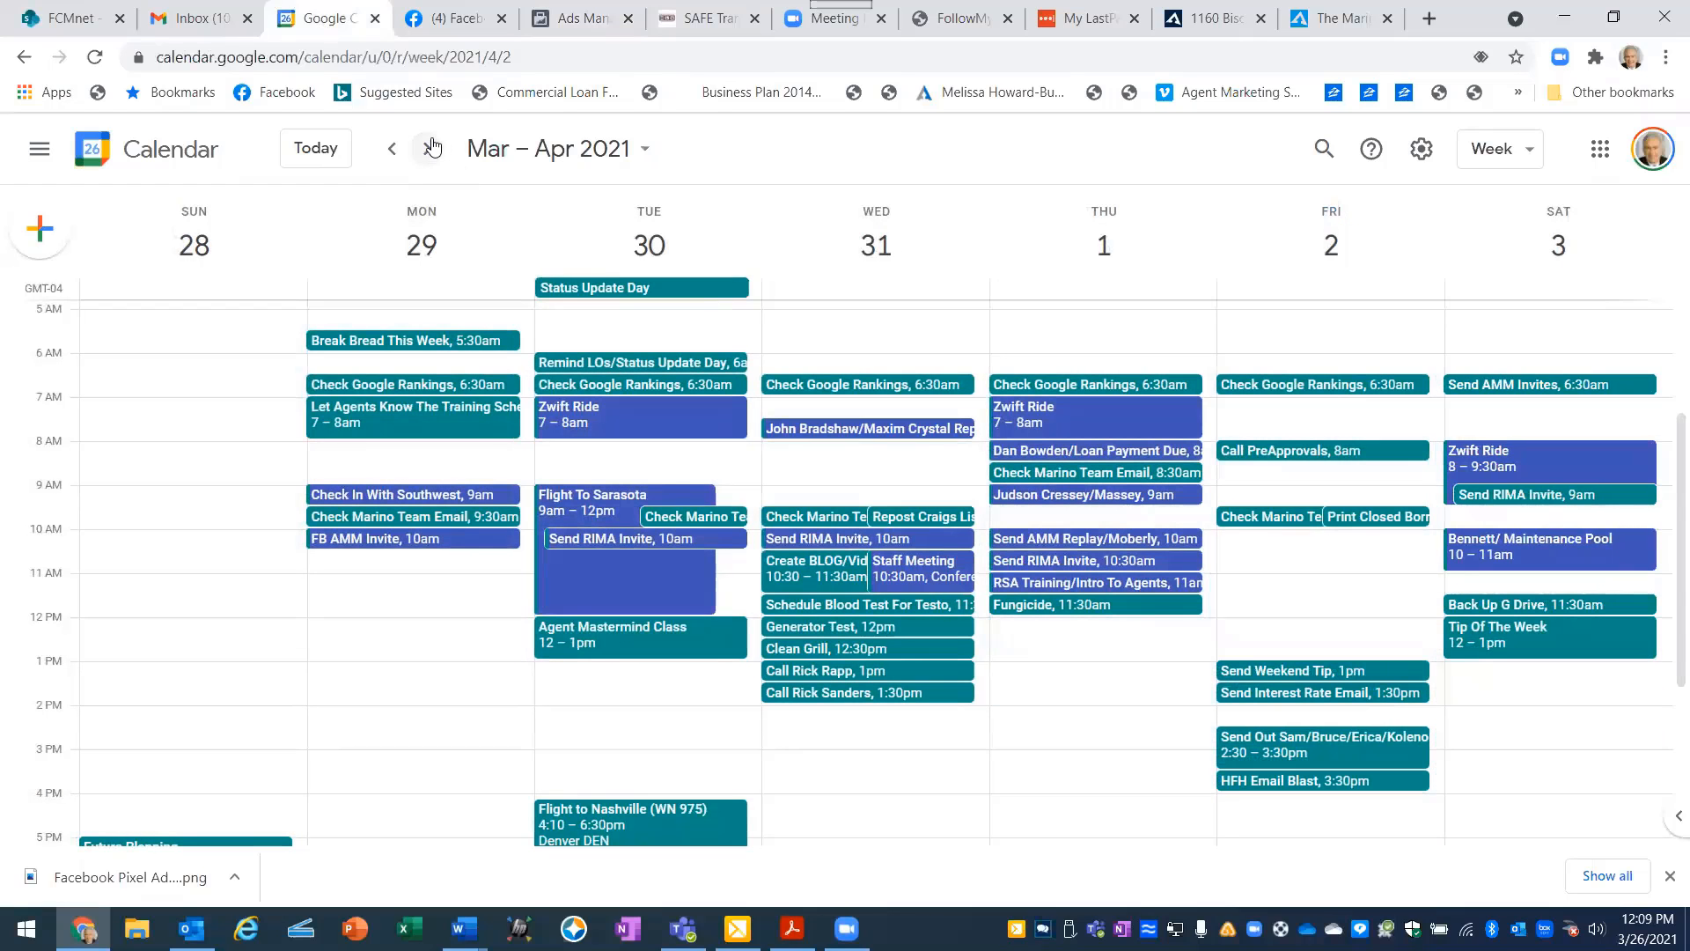
# - Switch back to Ads Manager and set the ad set's end date to 4/2/2021
pyautogui.click(452, 21)
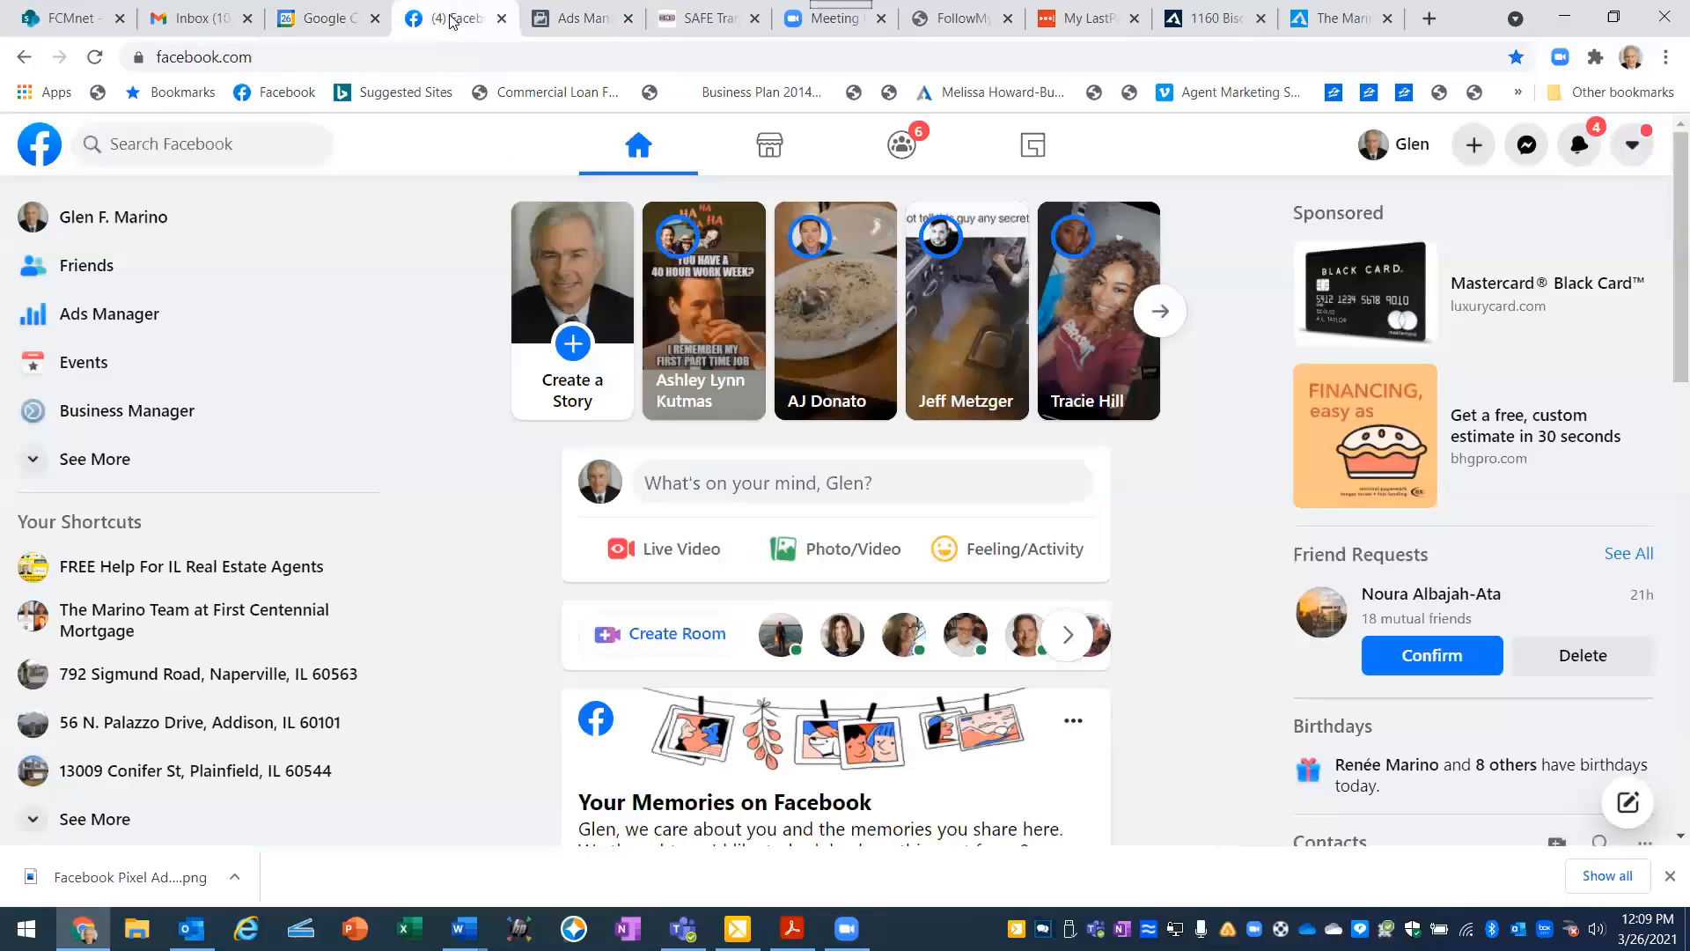
pyautogui.click(588, 28)
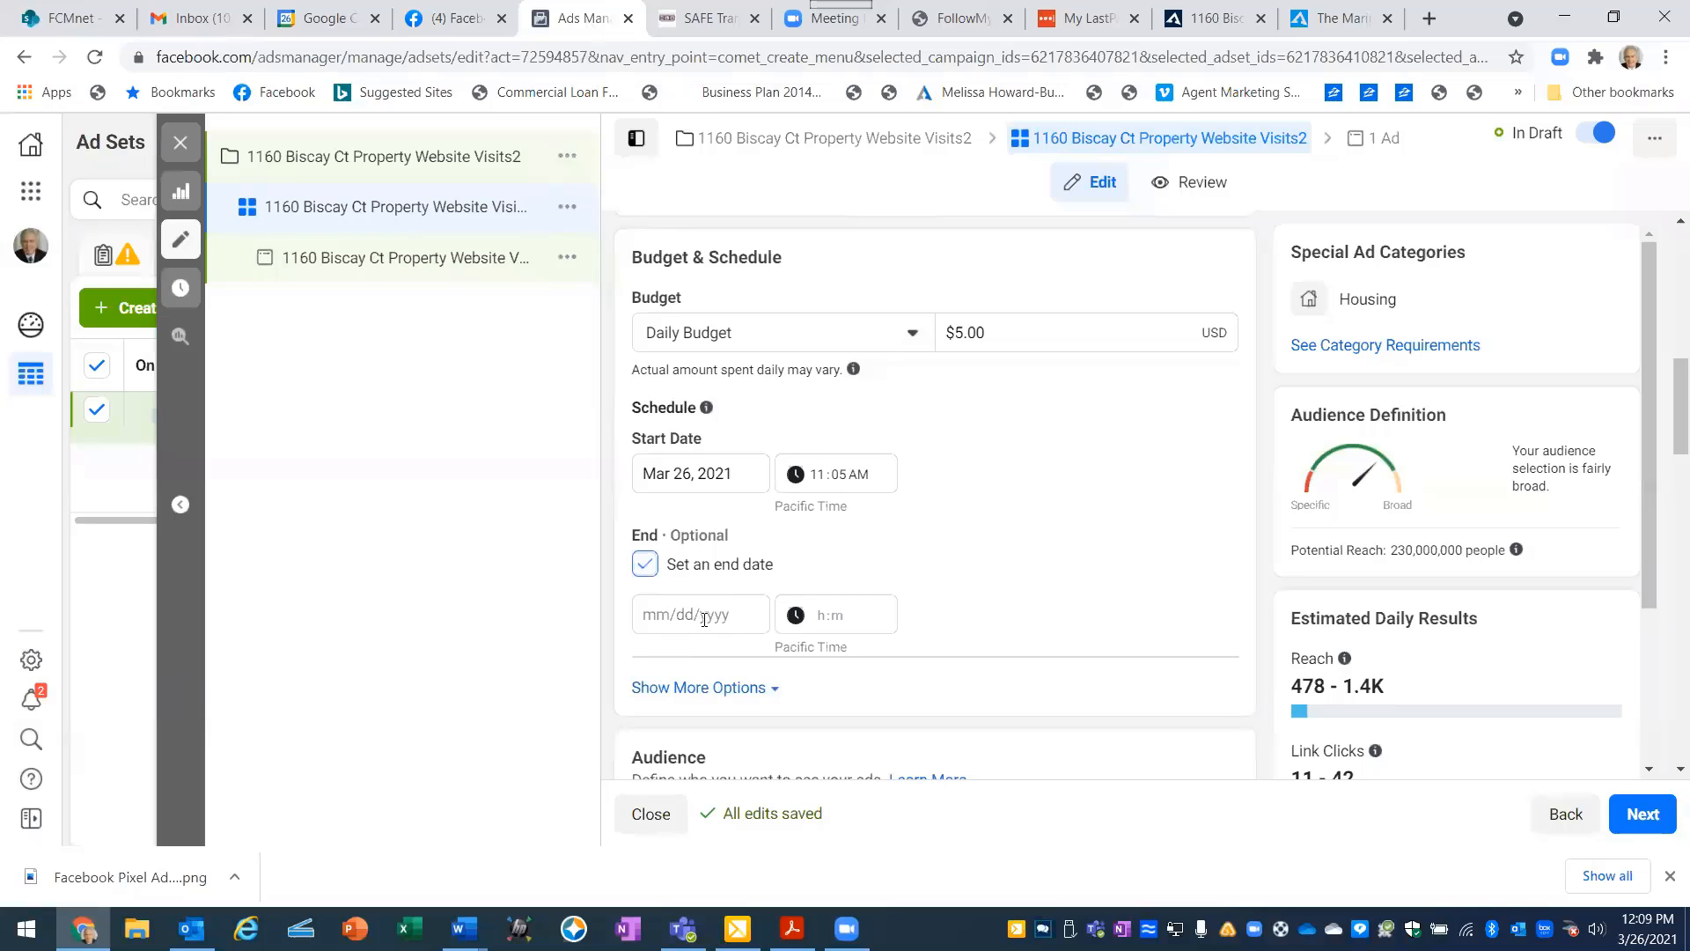
pyautogui.click(648, 618)
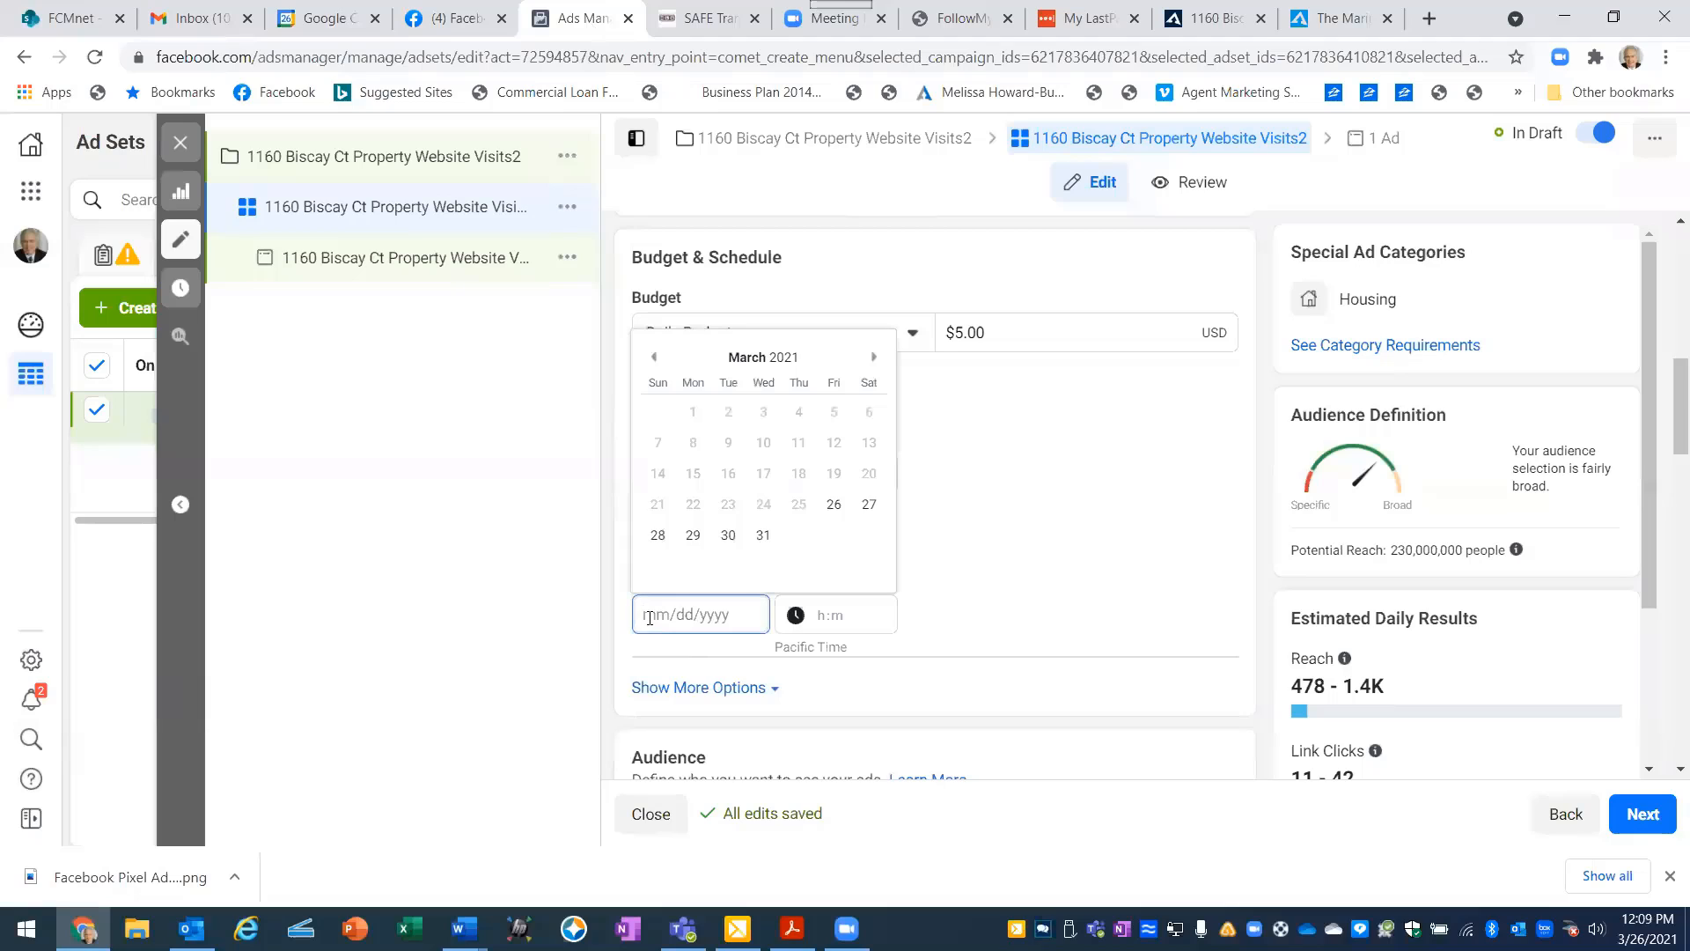
pyautogui.click(872, 358)
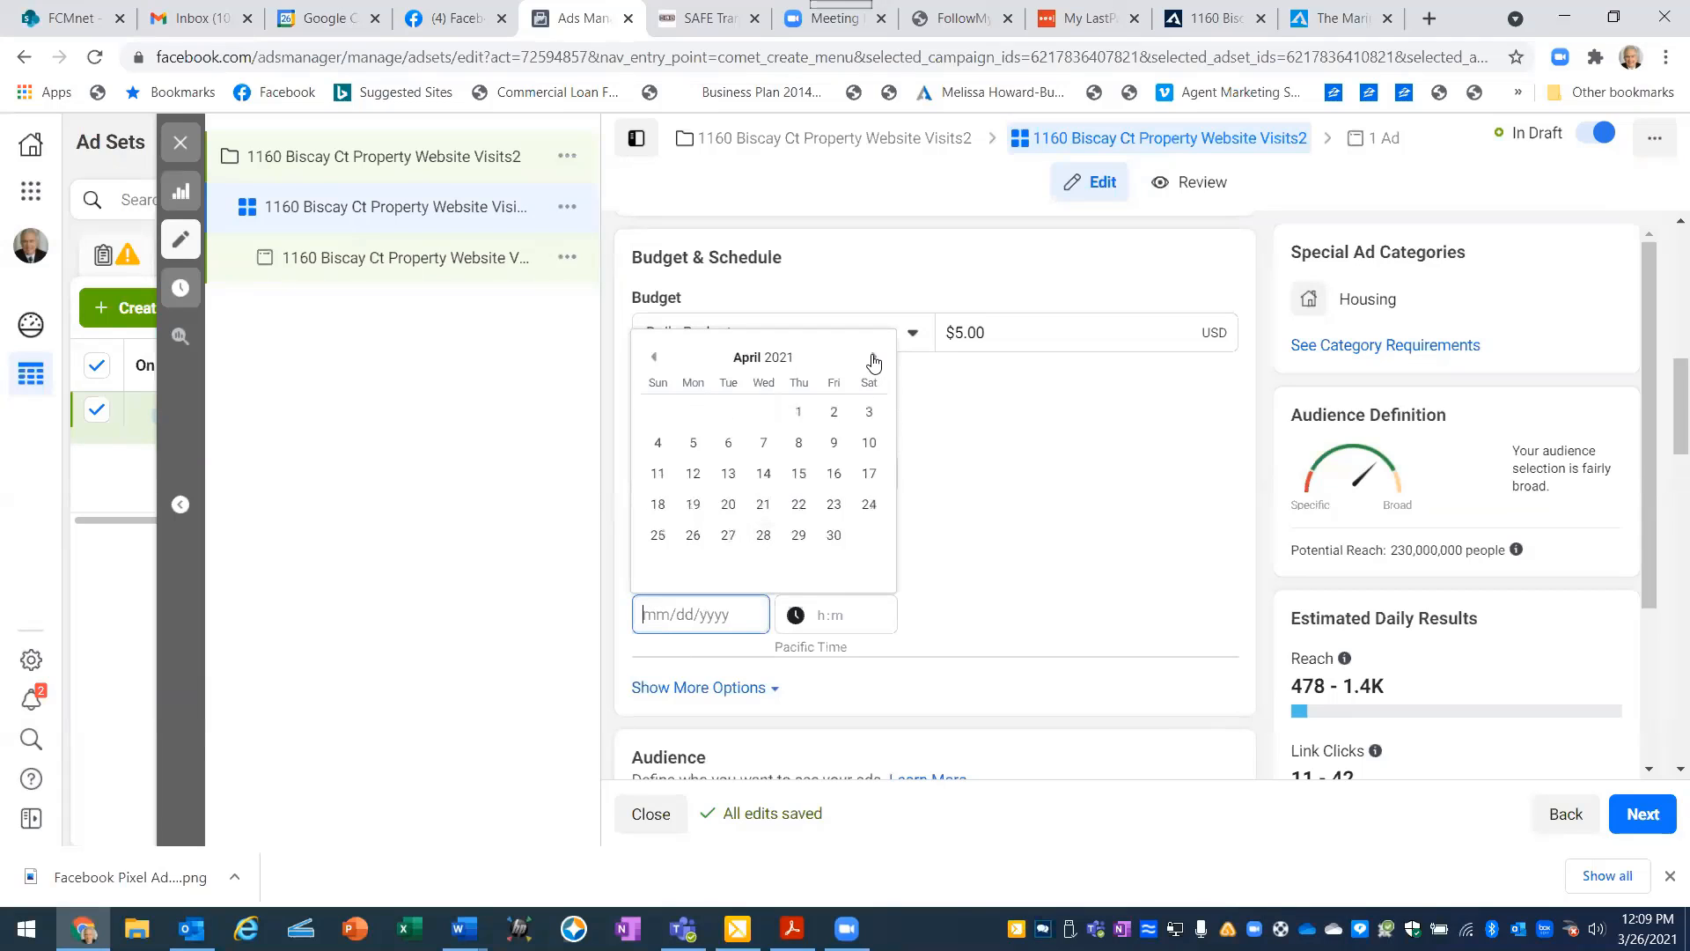
pyautogui.click(836, 415)
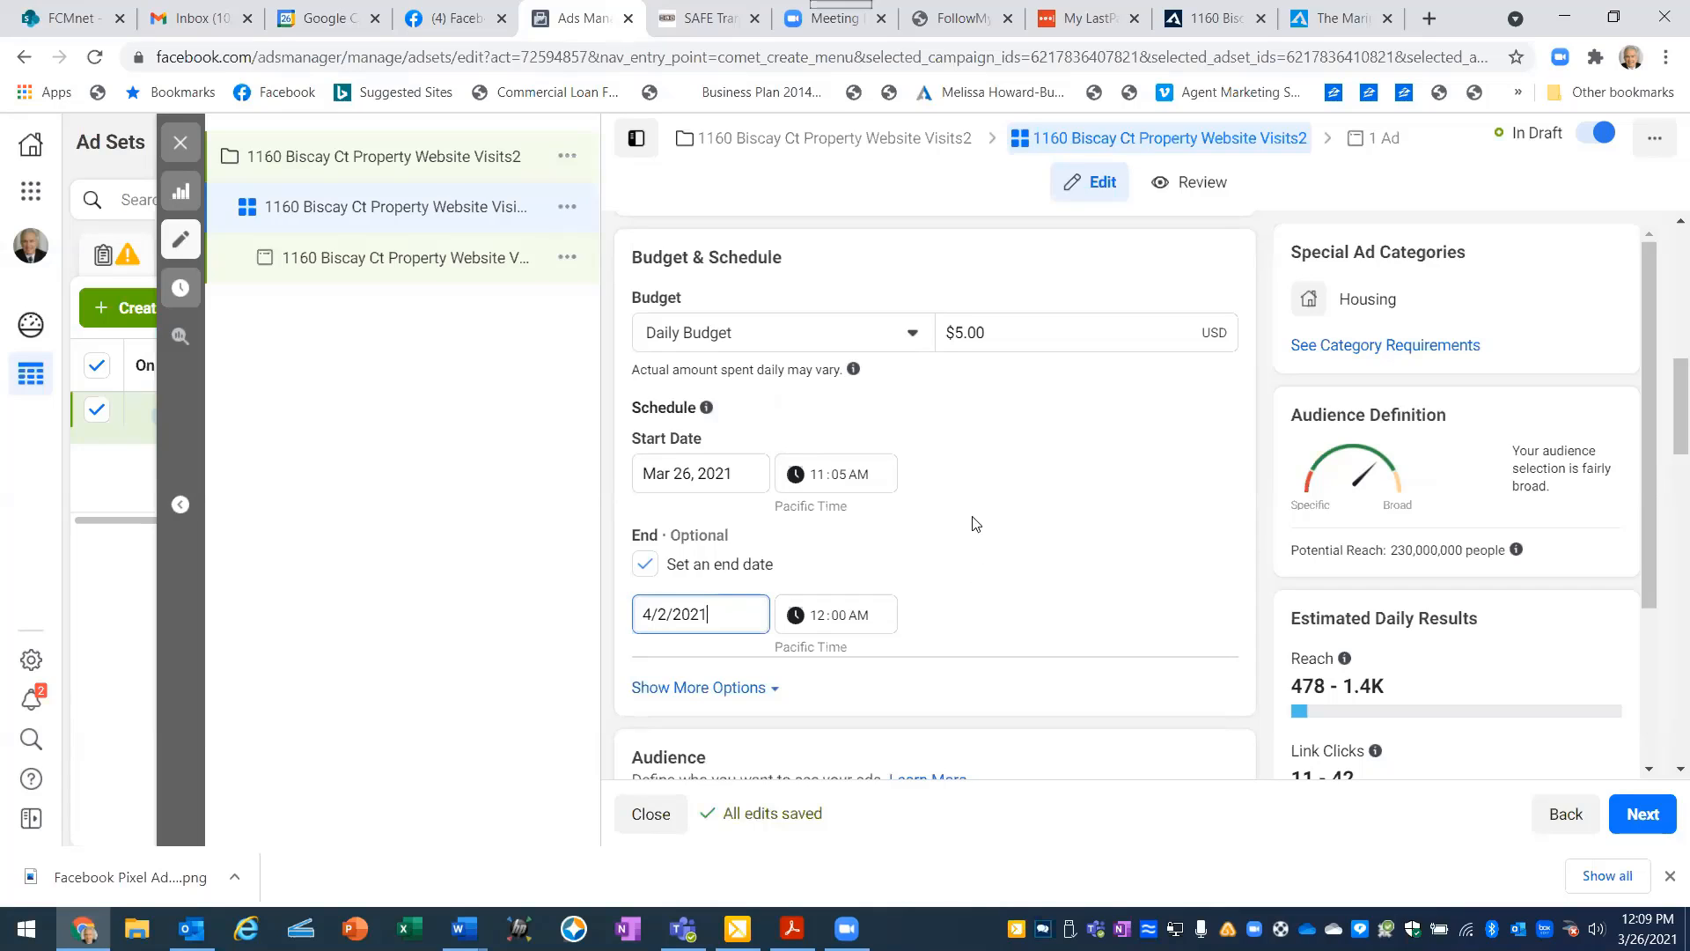
# - Remove United States from the new audience's targeted locations
pyautogui.scroll(-3, 1009, 512)
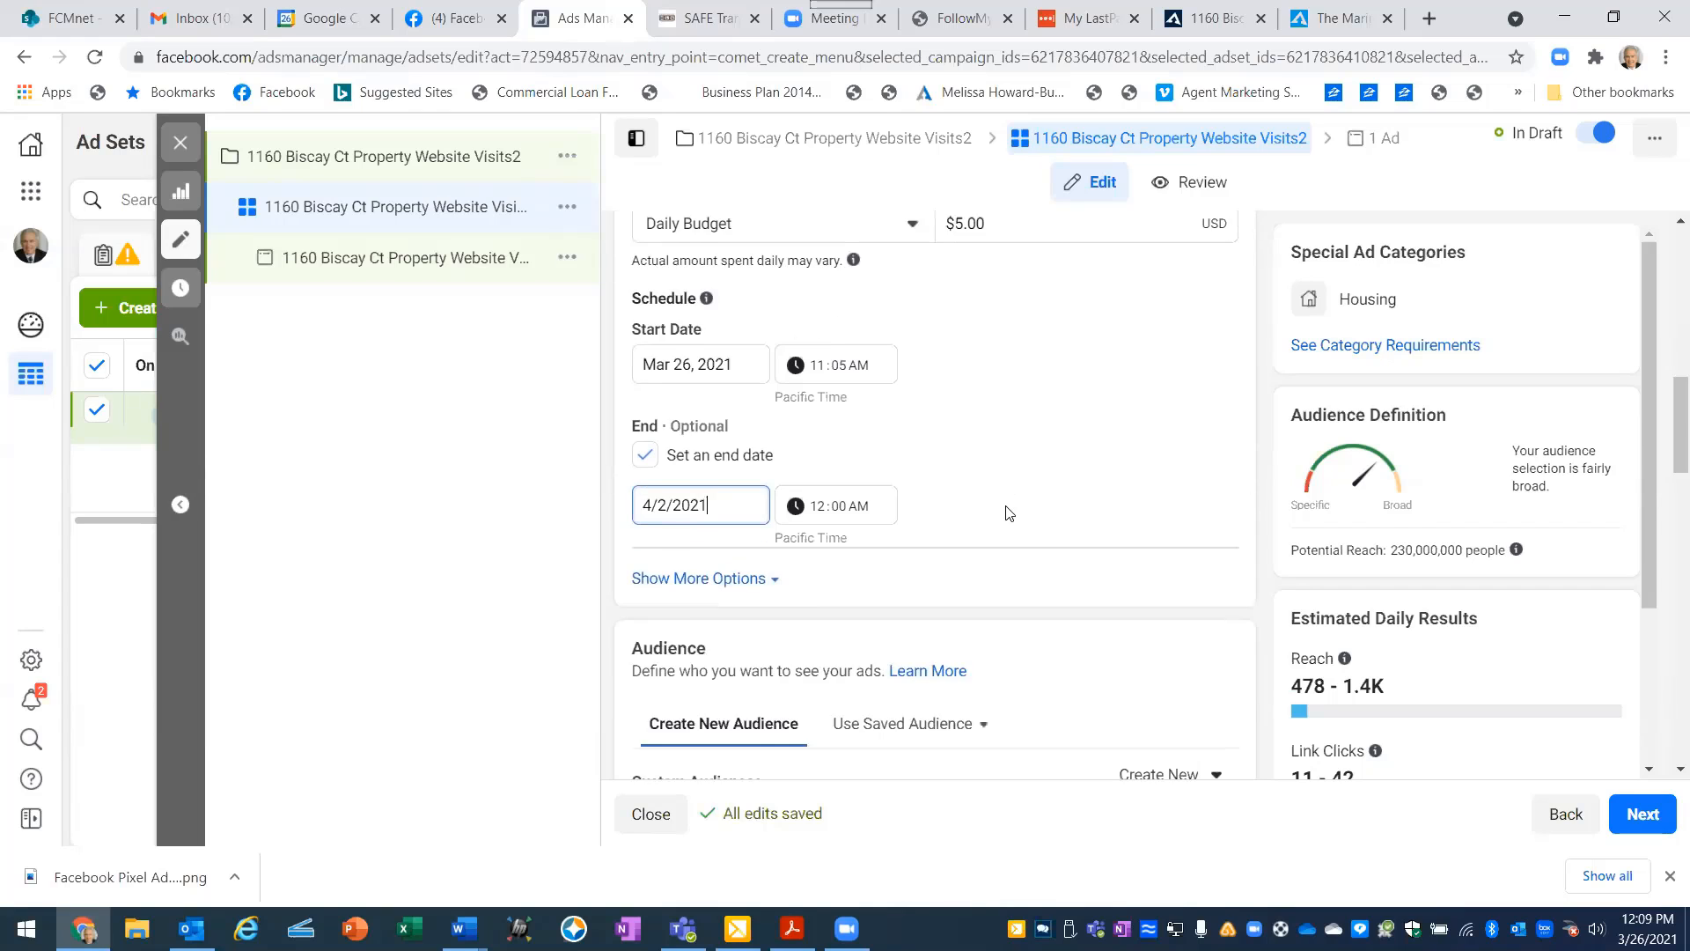
pyautogui.scroll(-3, 1009, 498)
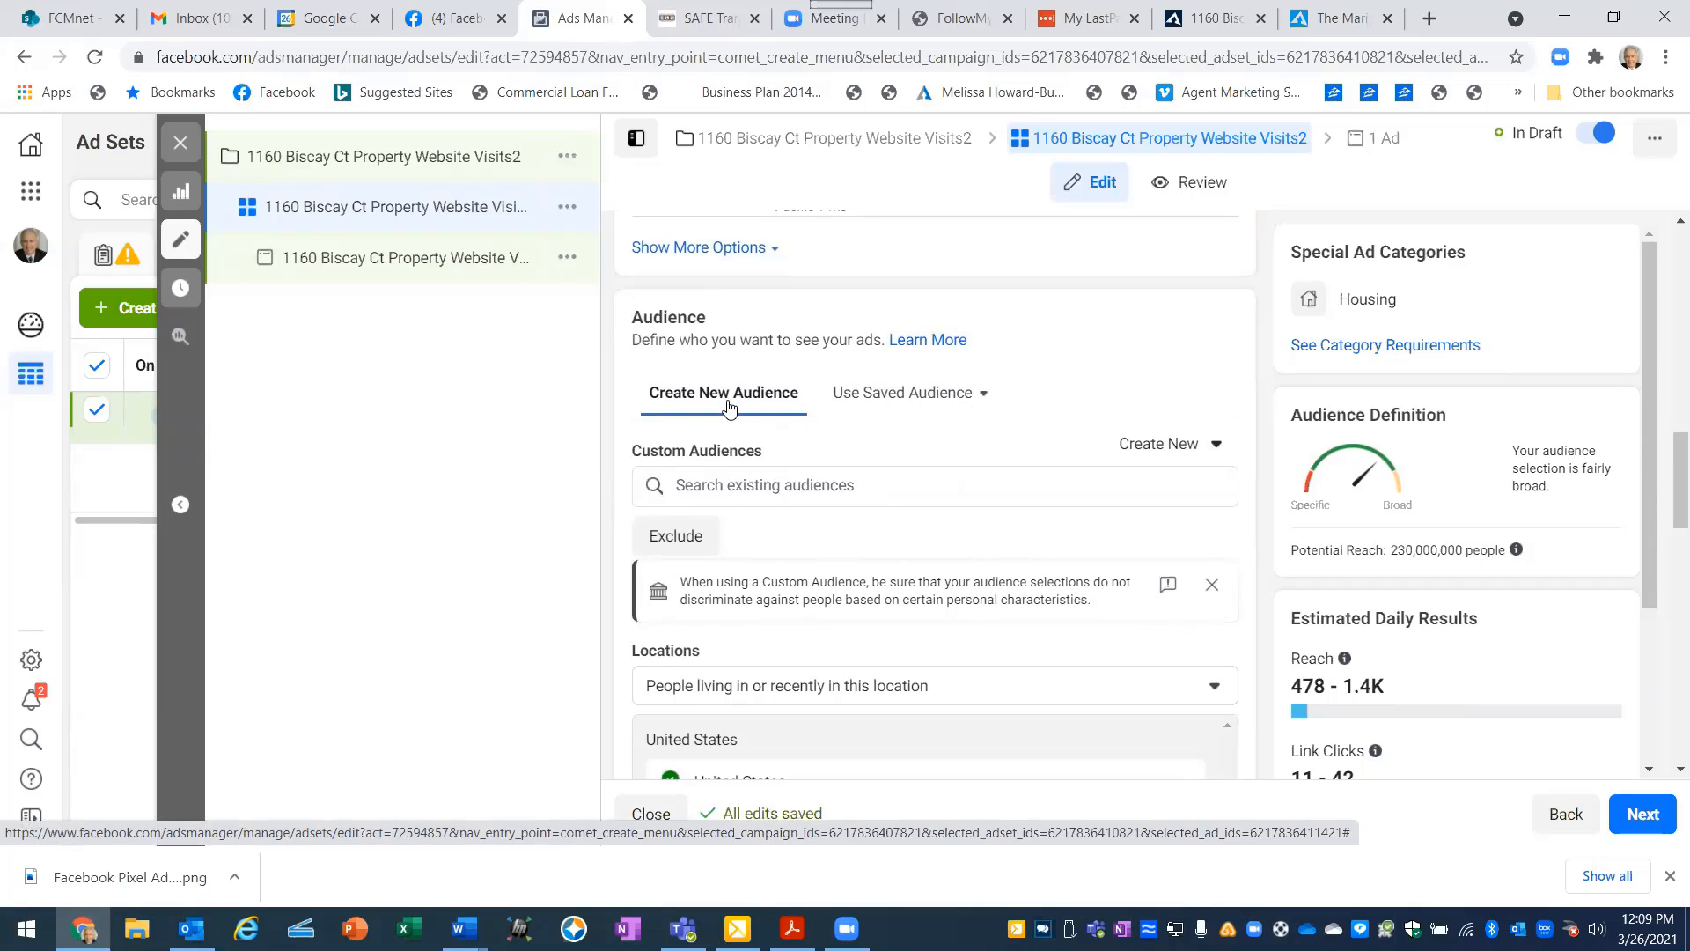
pyautogui.scroll(-3, 728, 405)
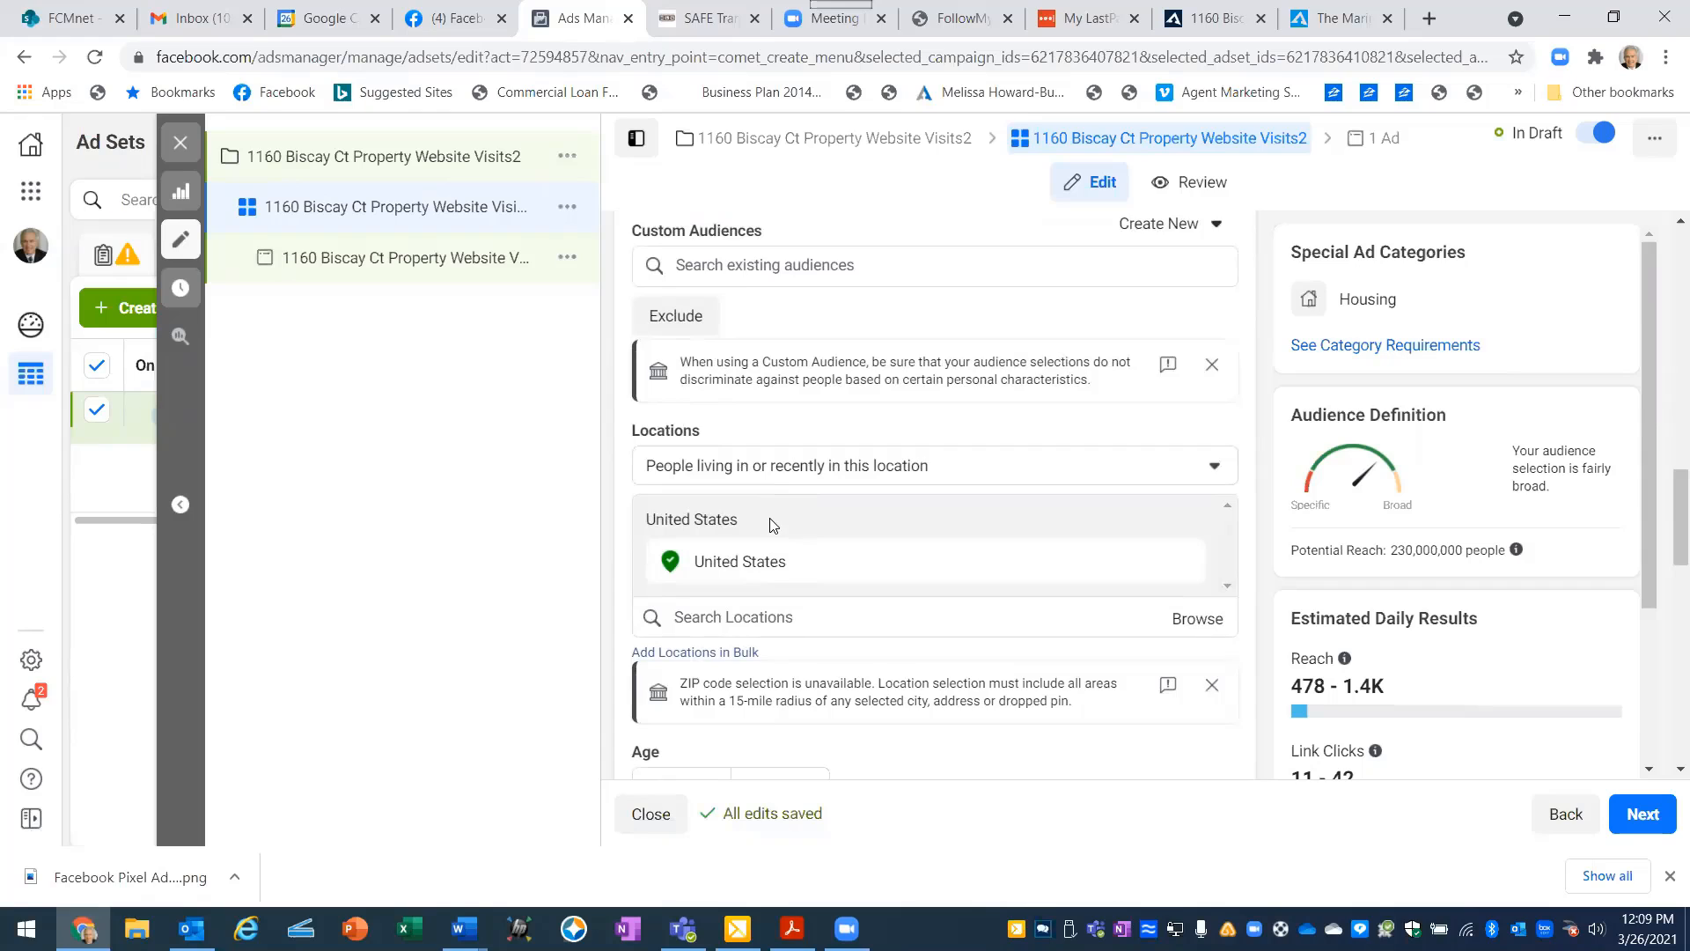
pyautogui.scroll(-3, 770, 523)
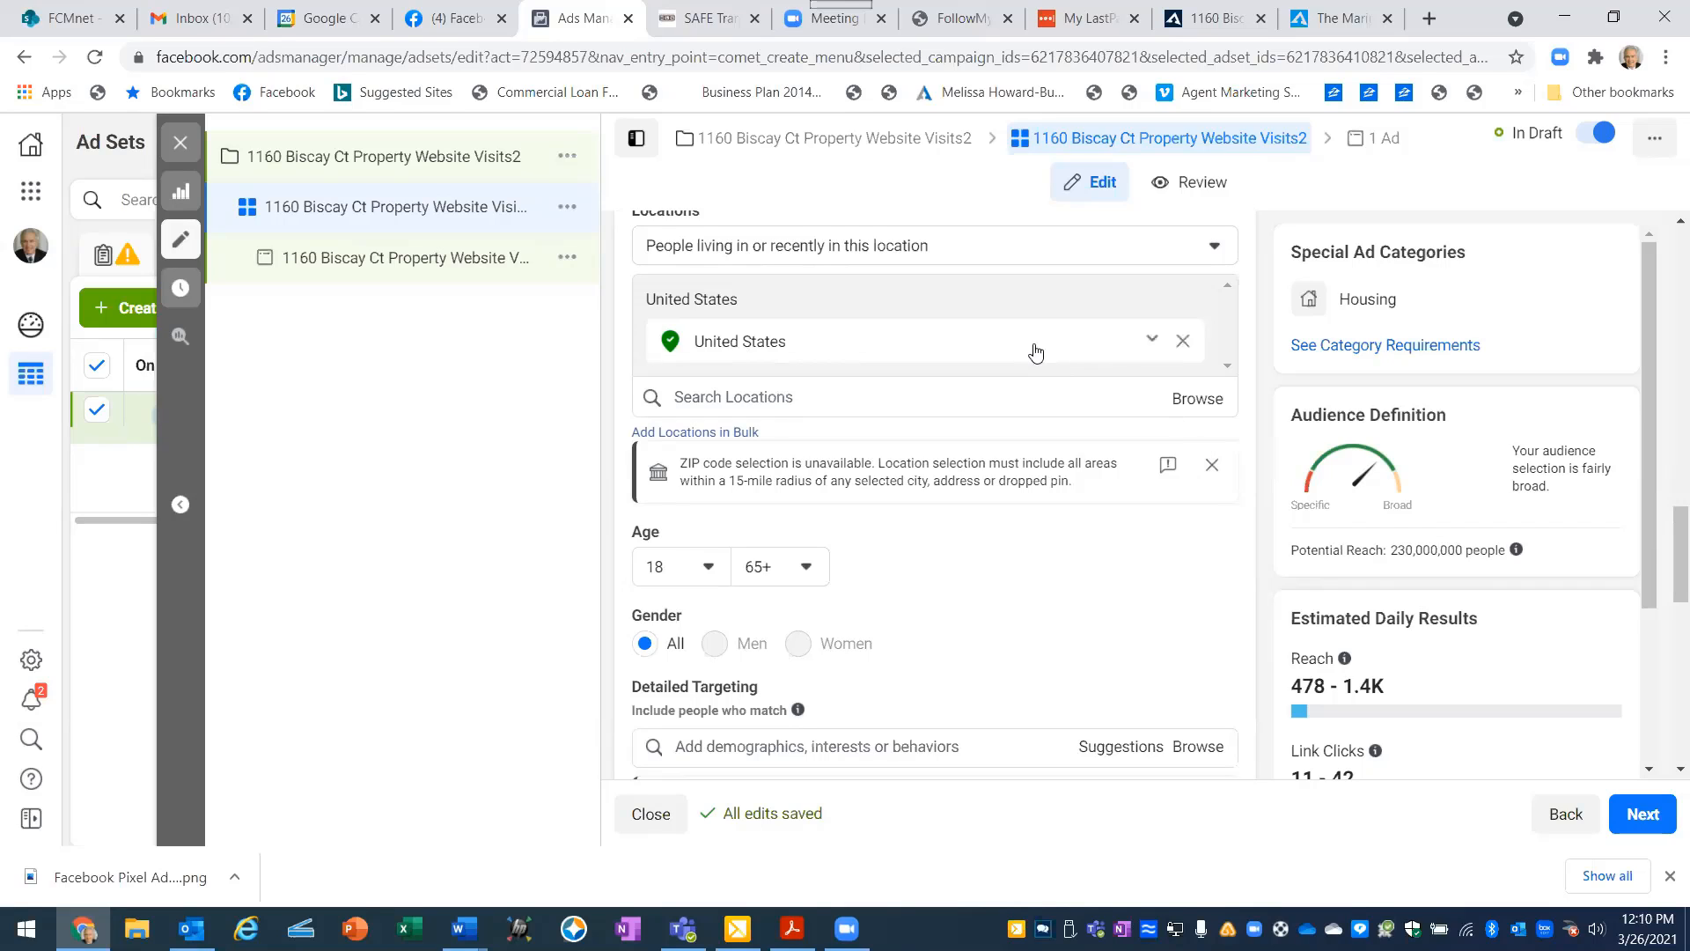
pyautogui.click(1184, 343)
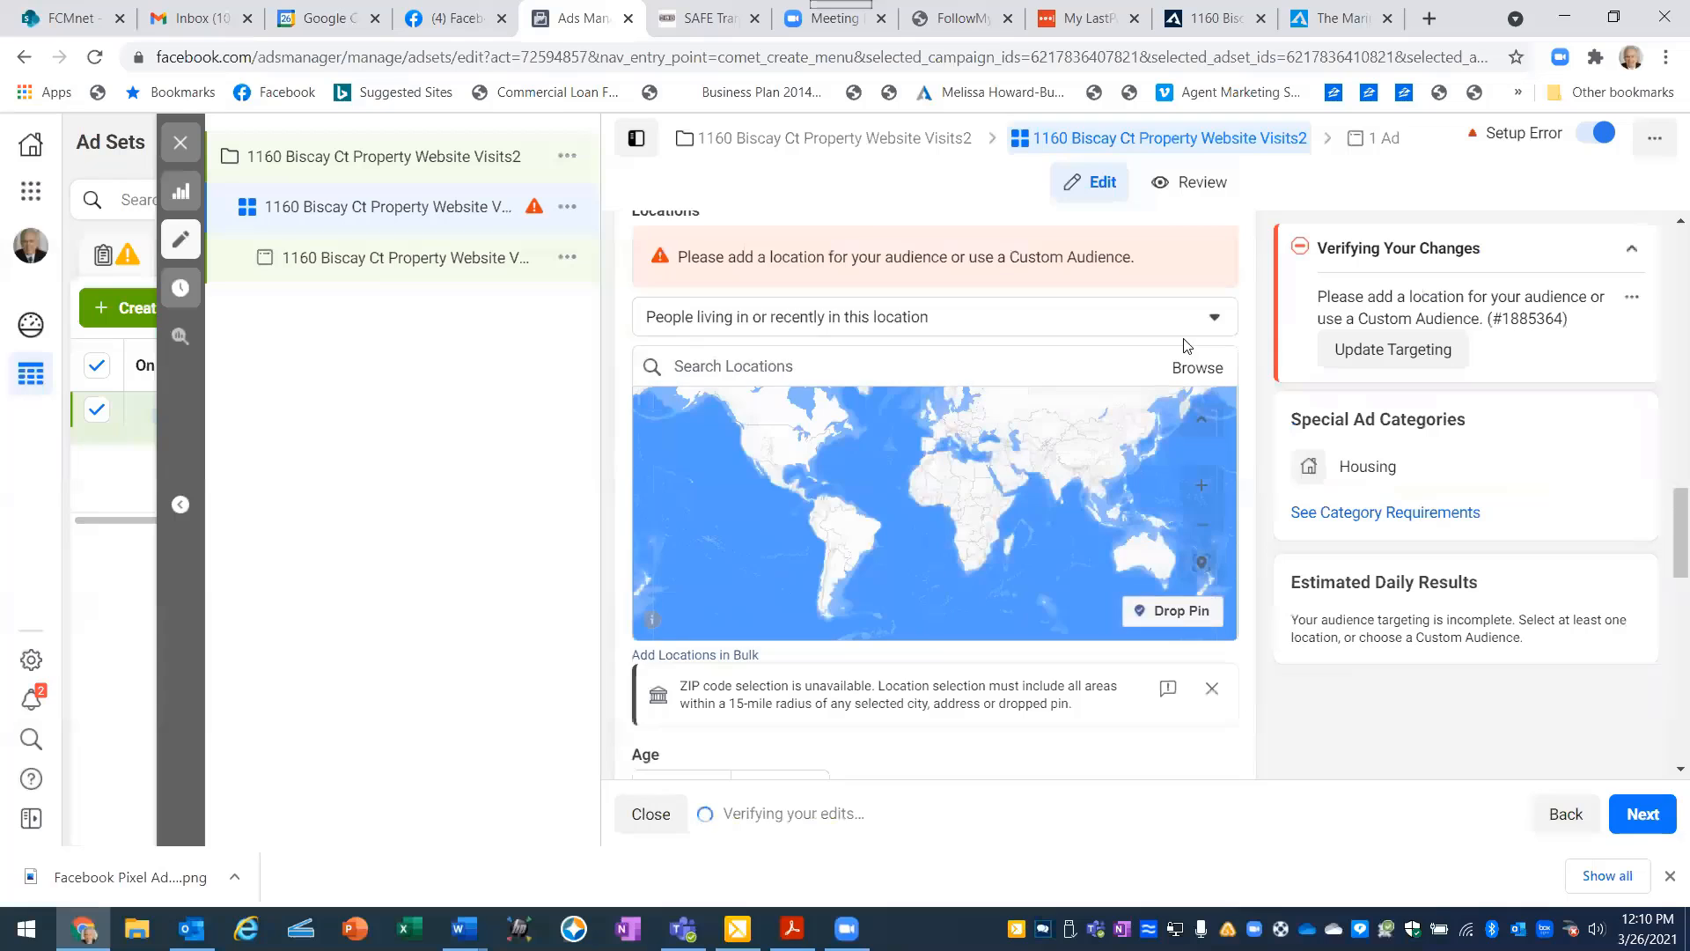
# - Examine the choices for which people in a location are targeted, keeping "People living in or recently in this location"
pyautogui.click(708, 325)
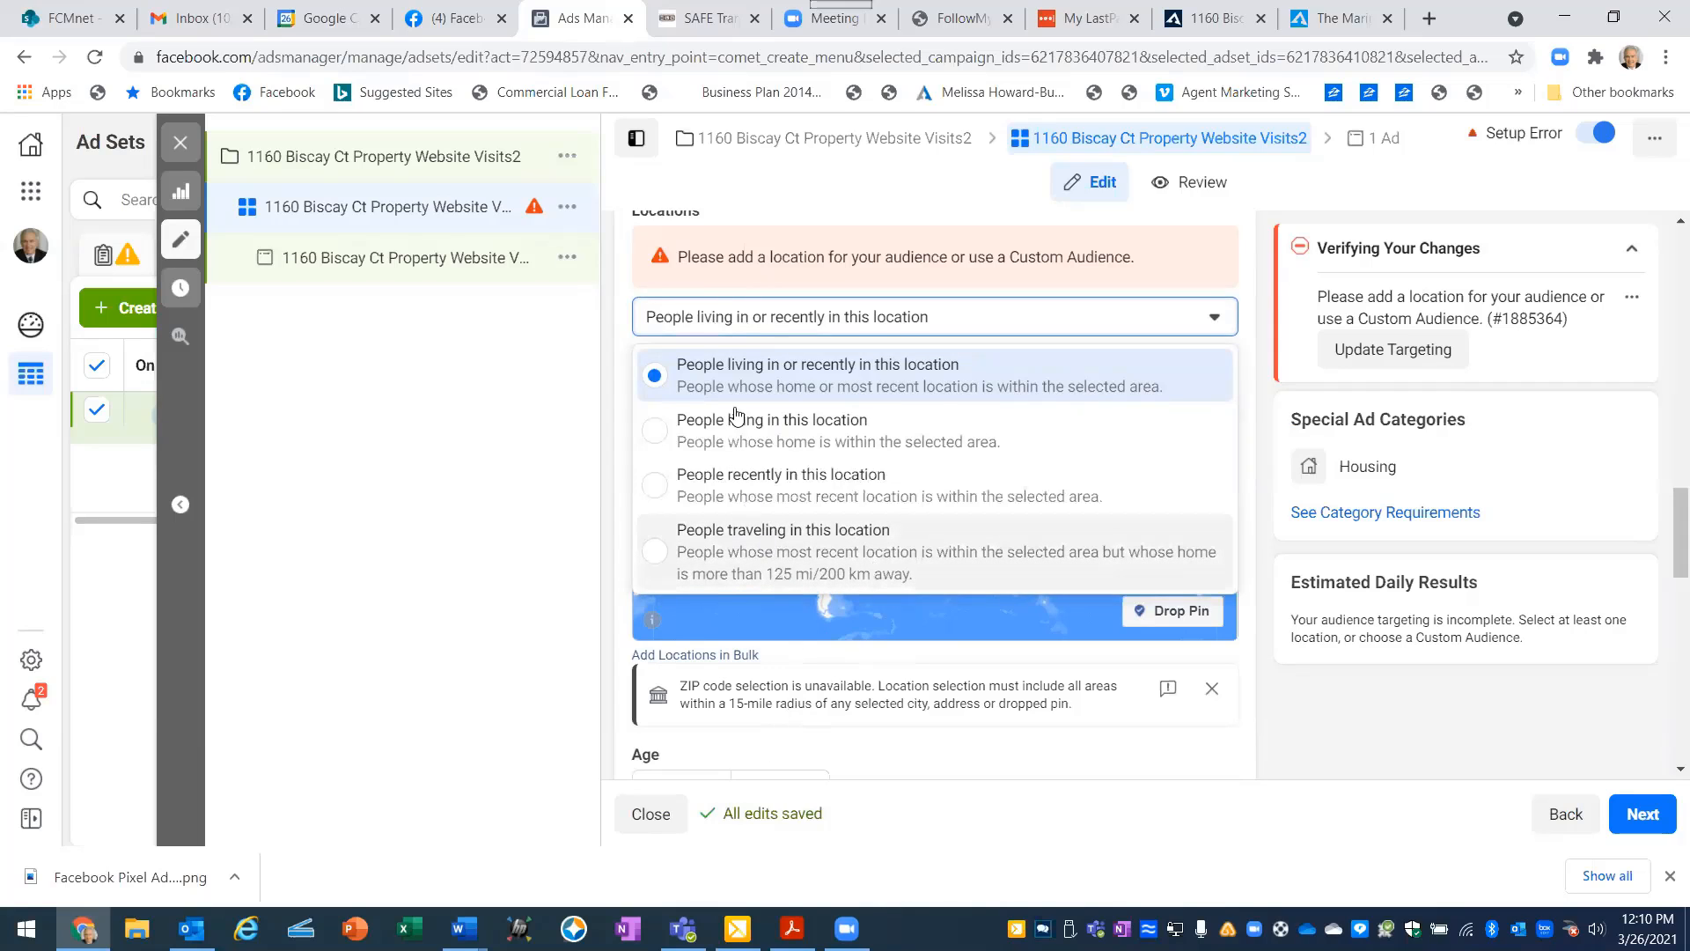
pyautogui.click(670, 325)
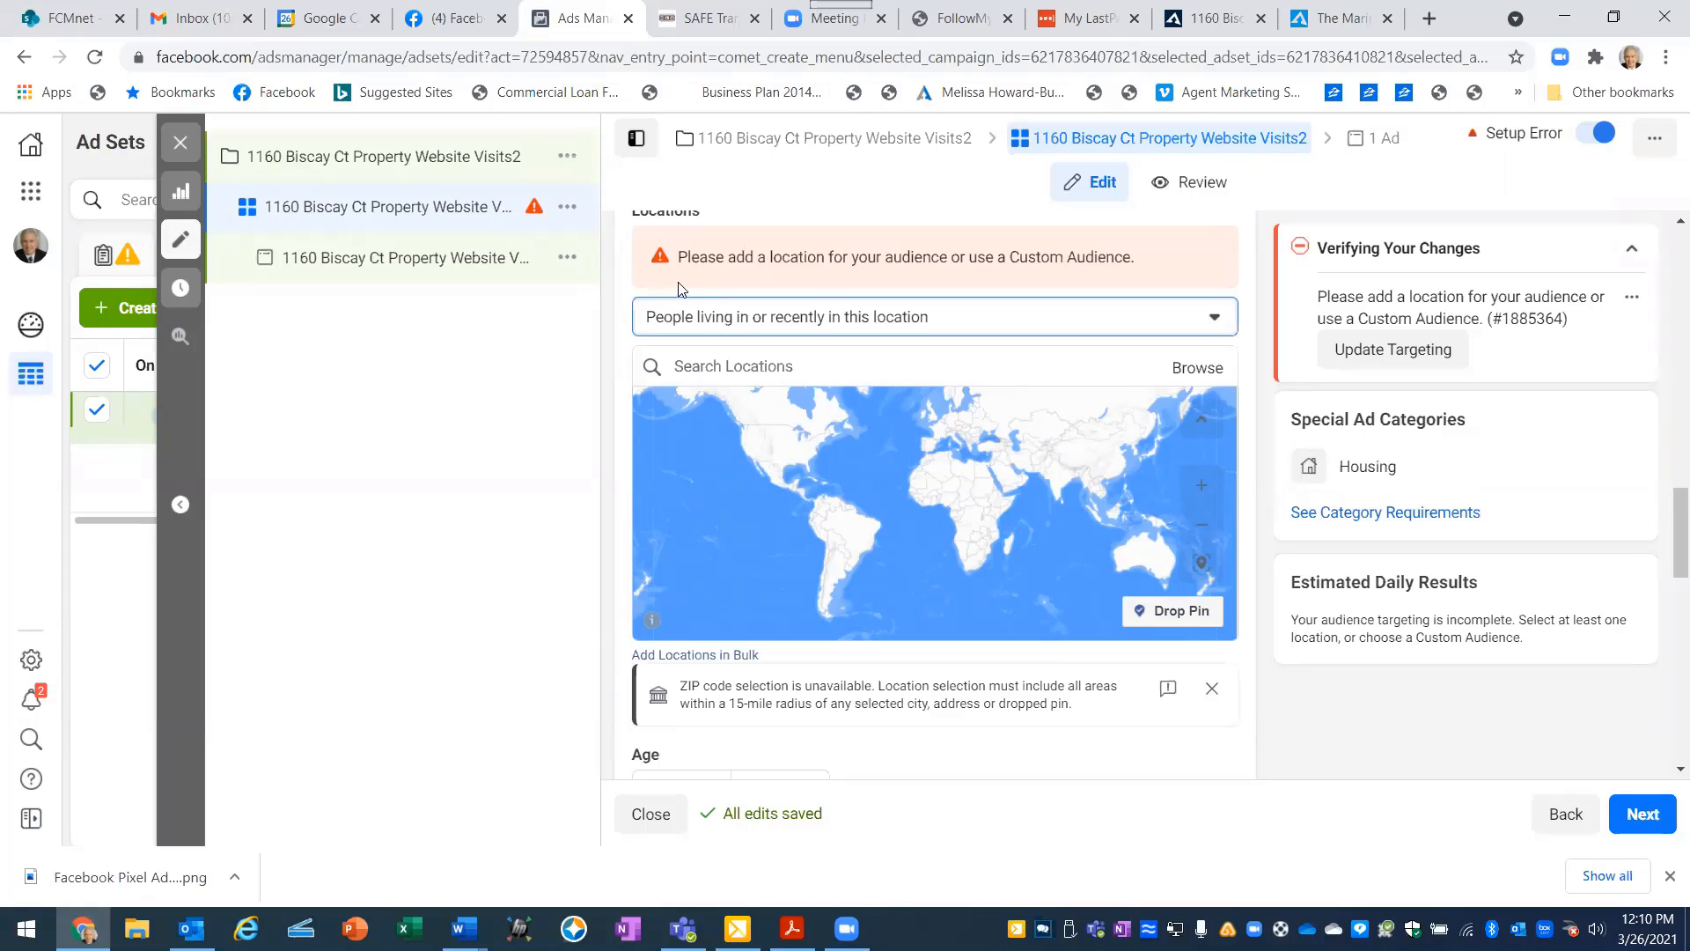
pyautogui.scroll(1, 674, 326)
pyautogui.moveTo(711, 319)
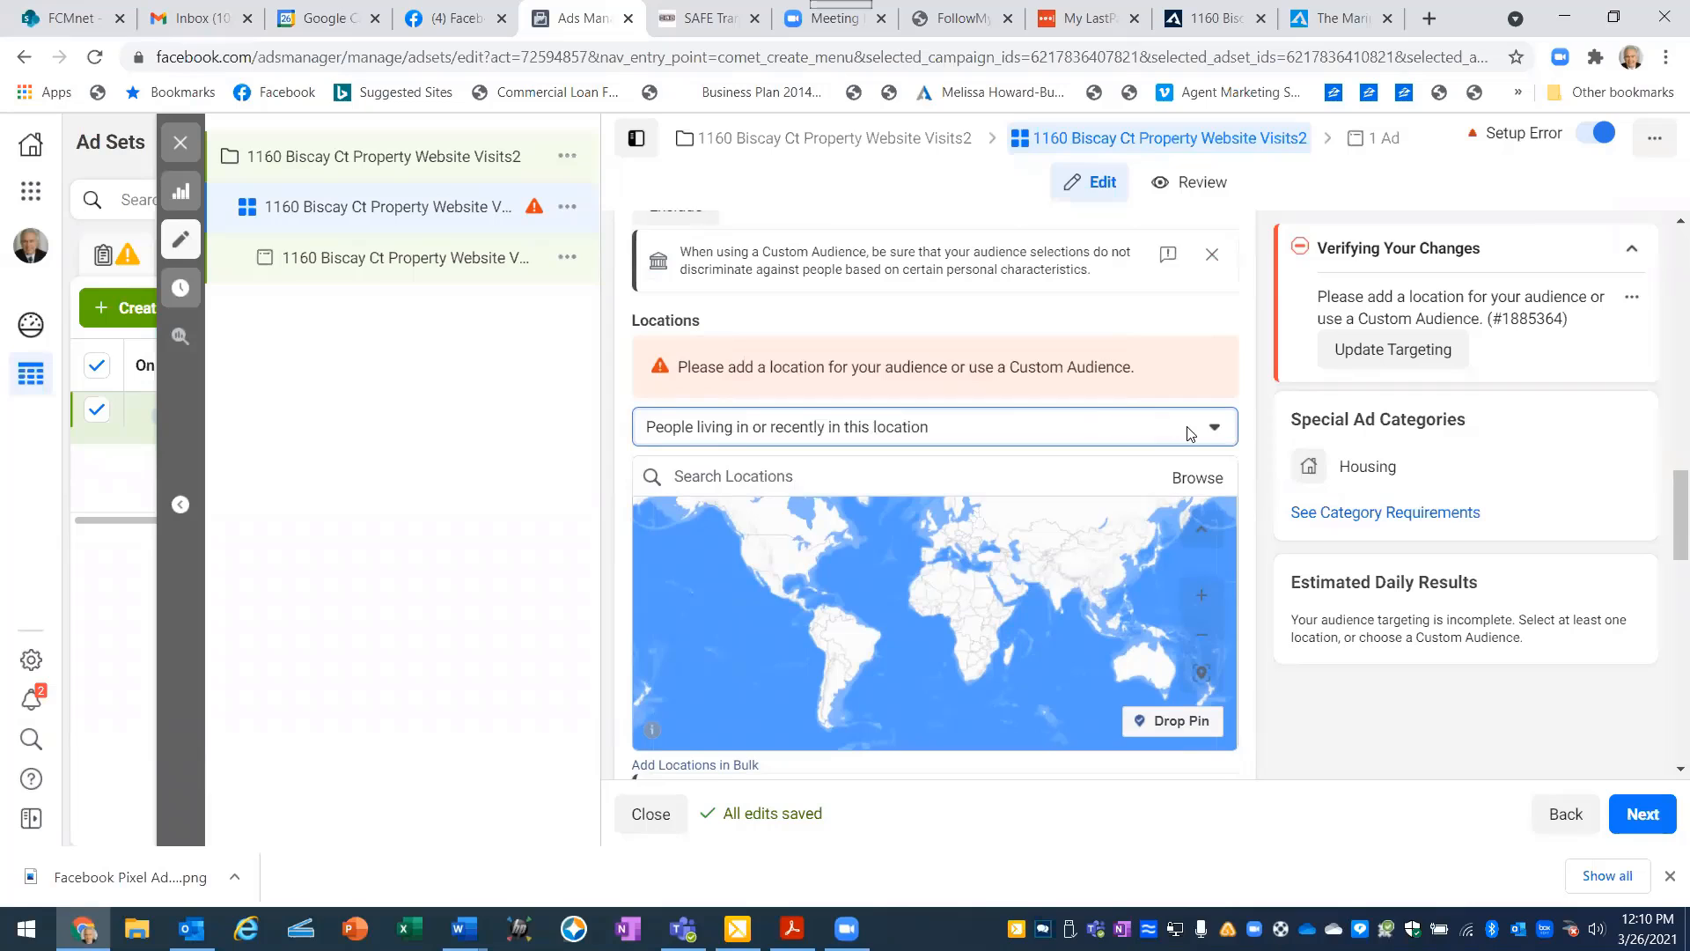
pyautogui.click(1218, 436)
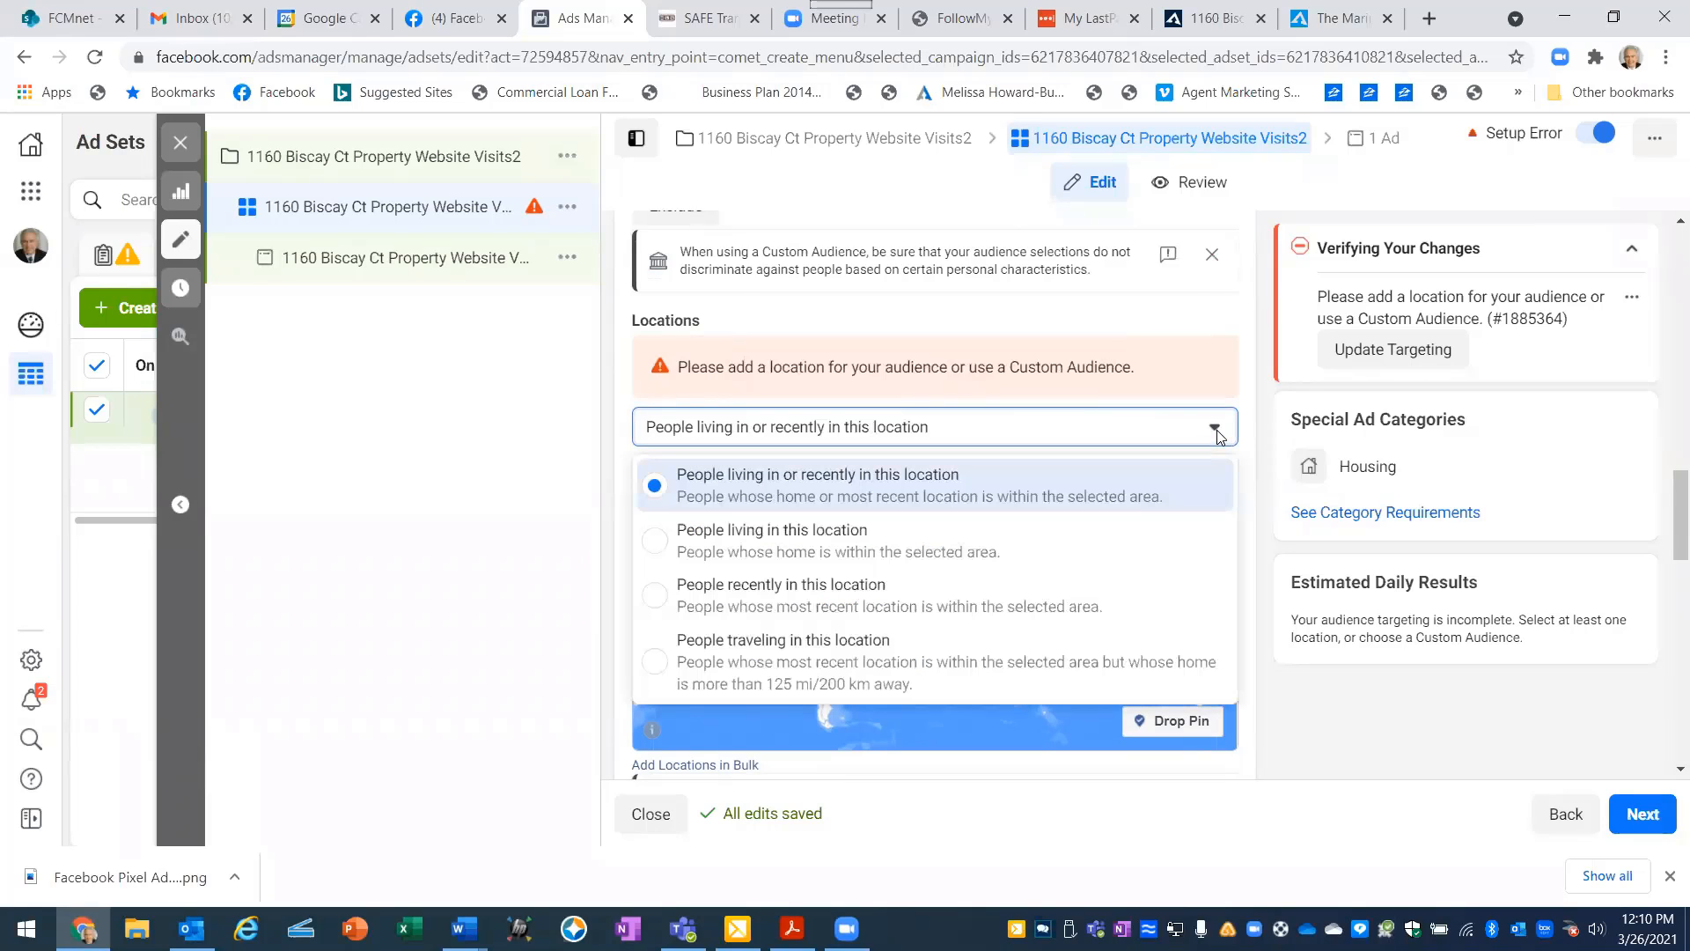
pyautogui.click(1219, 436)
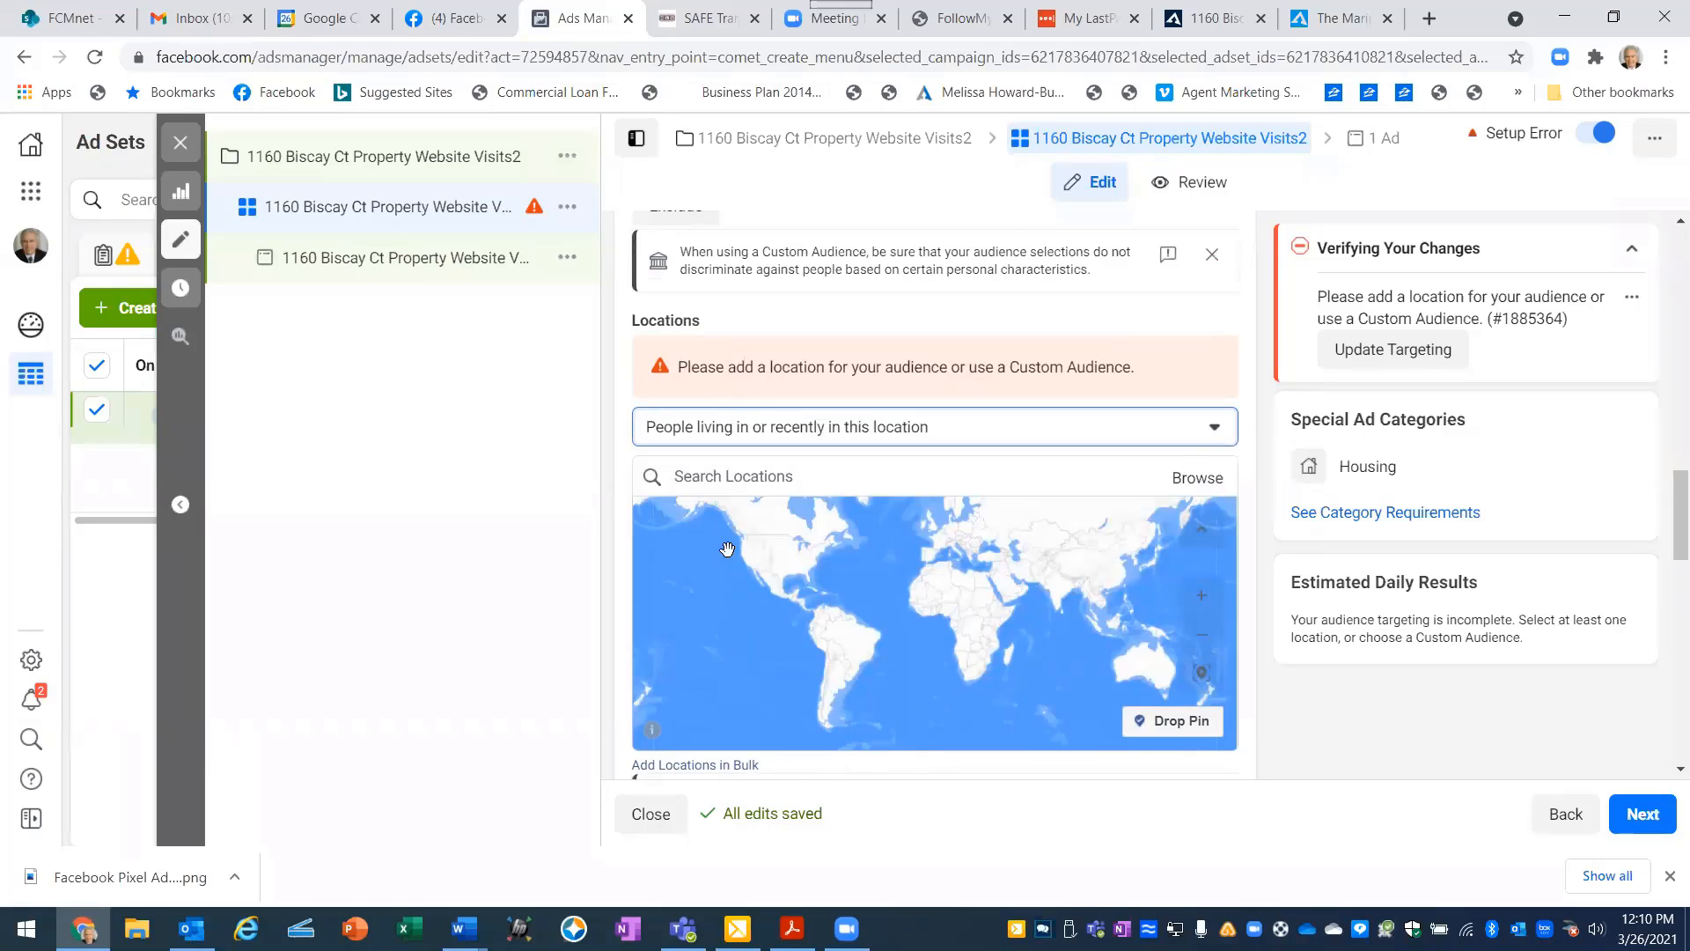
# - Search for Naperville and add the city of Naperville, Illinois as the audience's targeted location
pyautogui.click(711, 481)
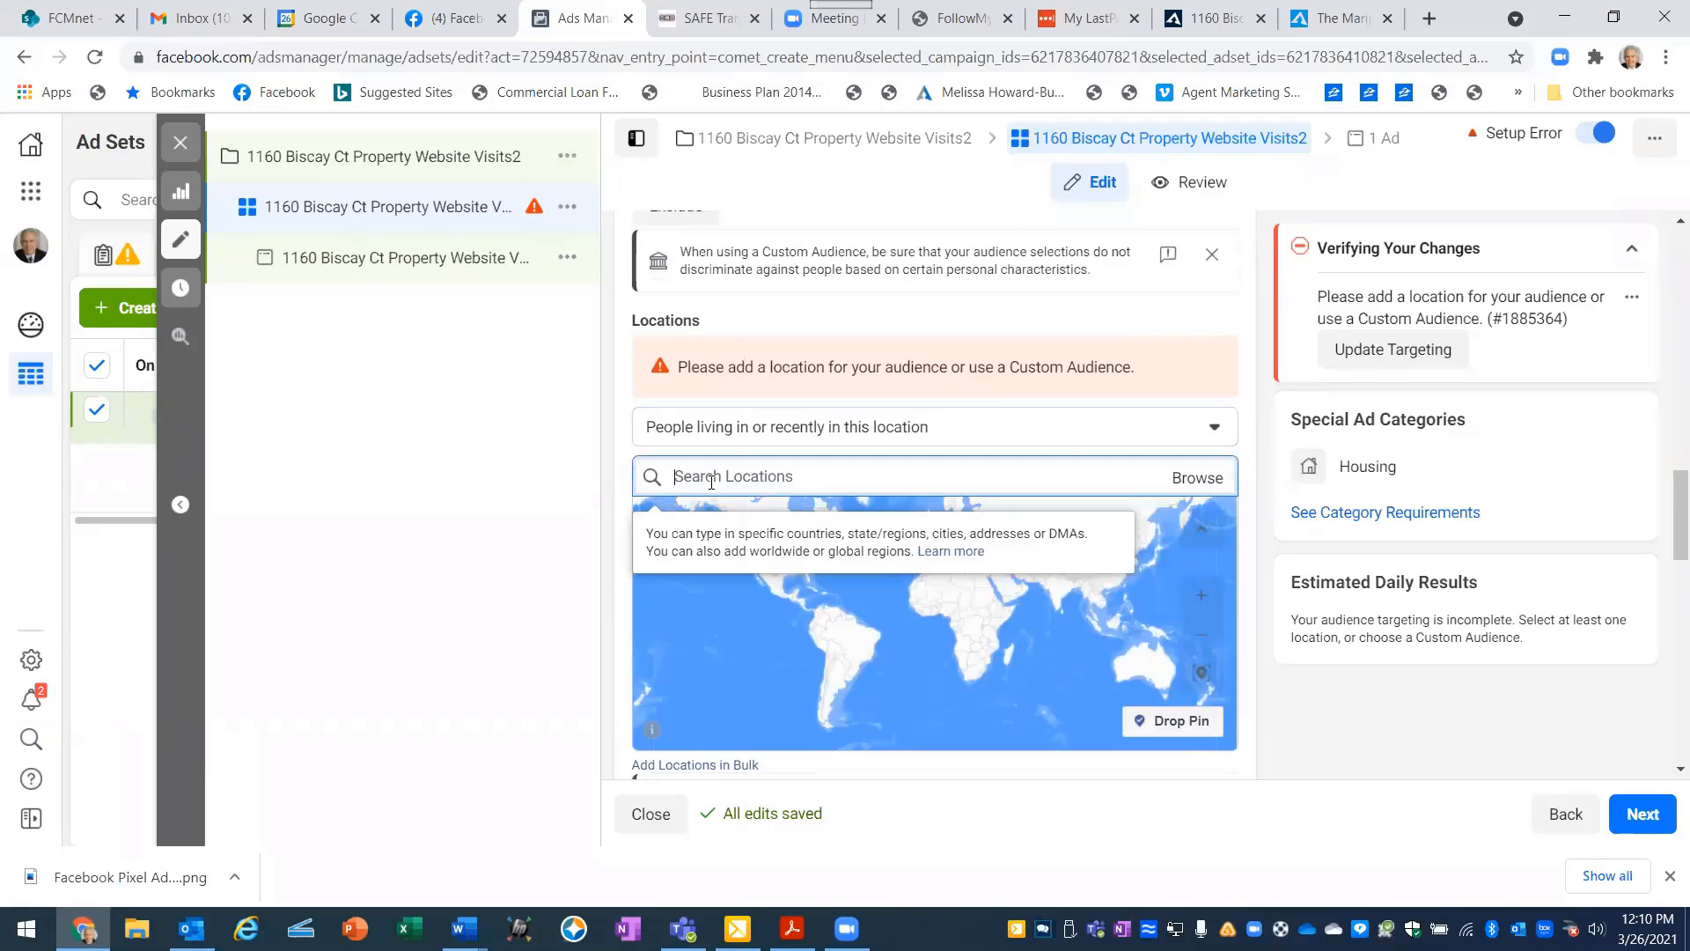
pyautogui.write('N')
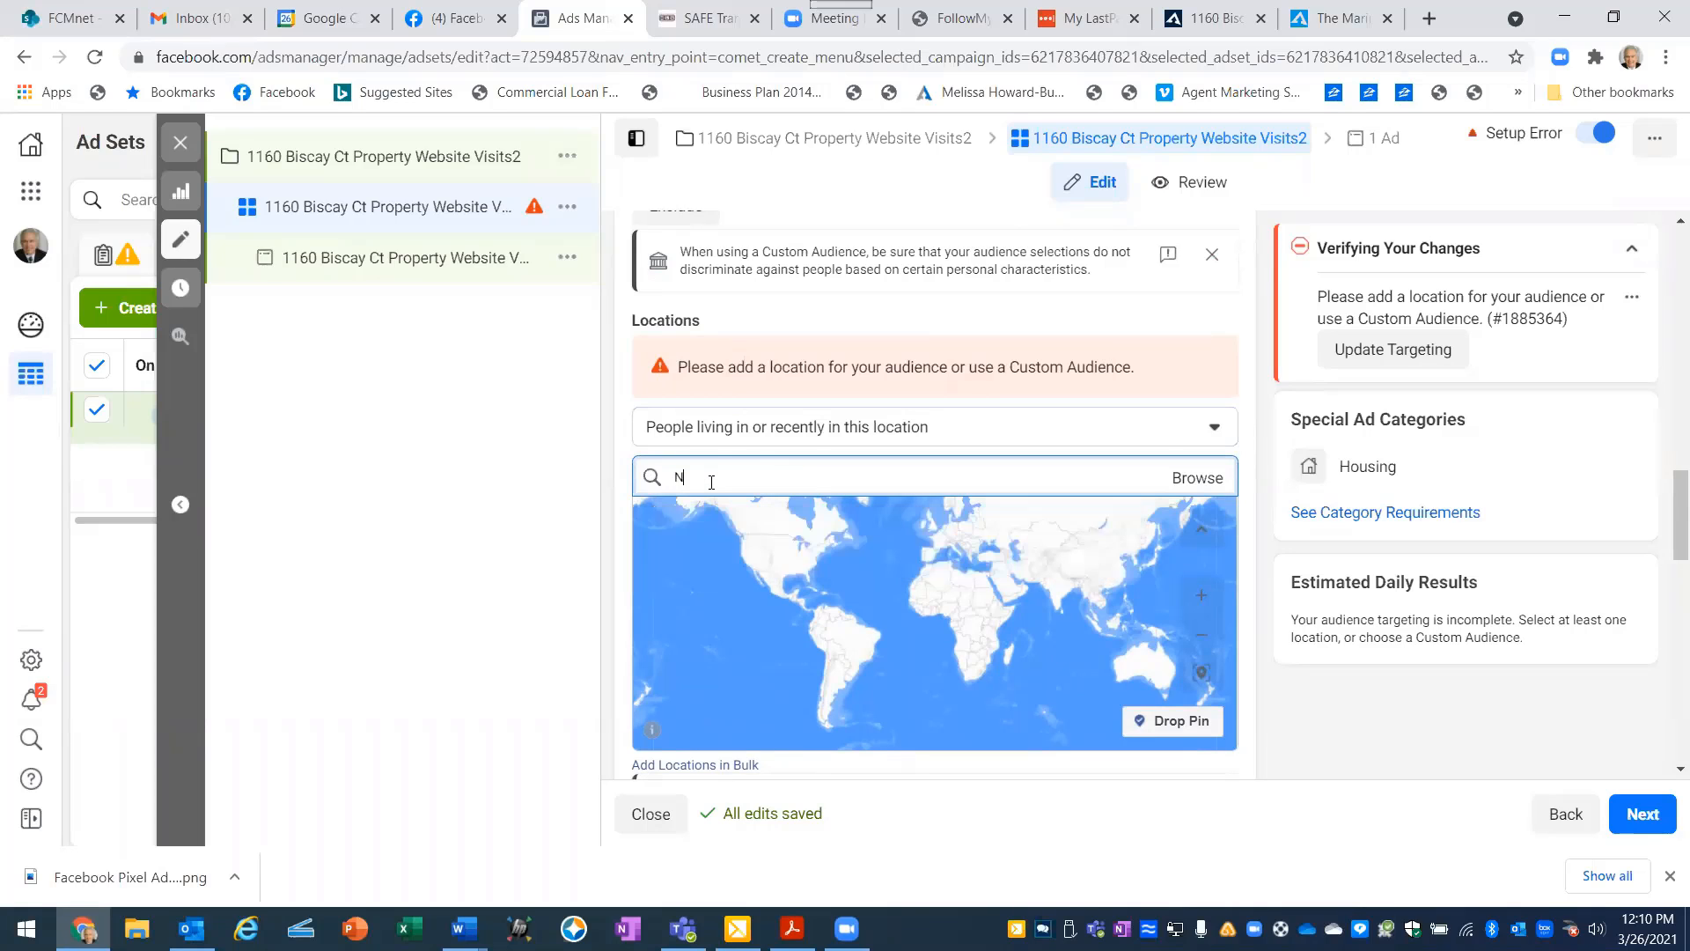
pyautogui.write('apervill')
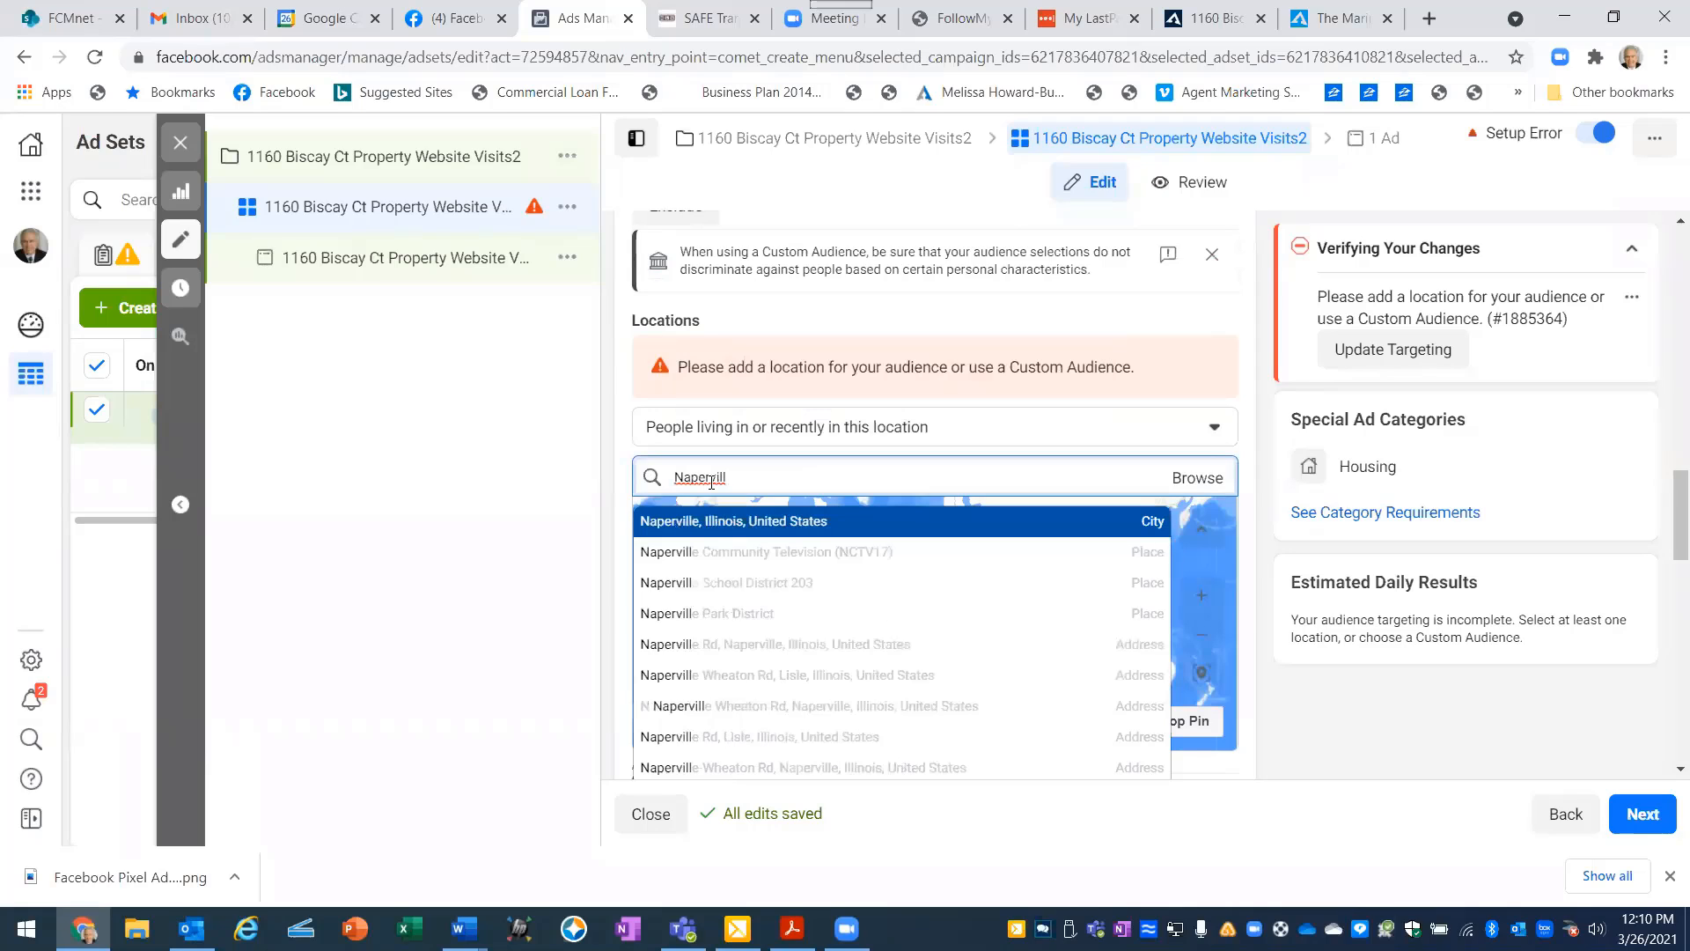
pyautogui.write('e, I')
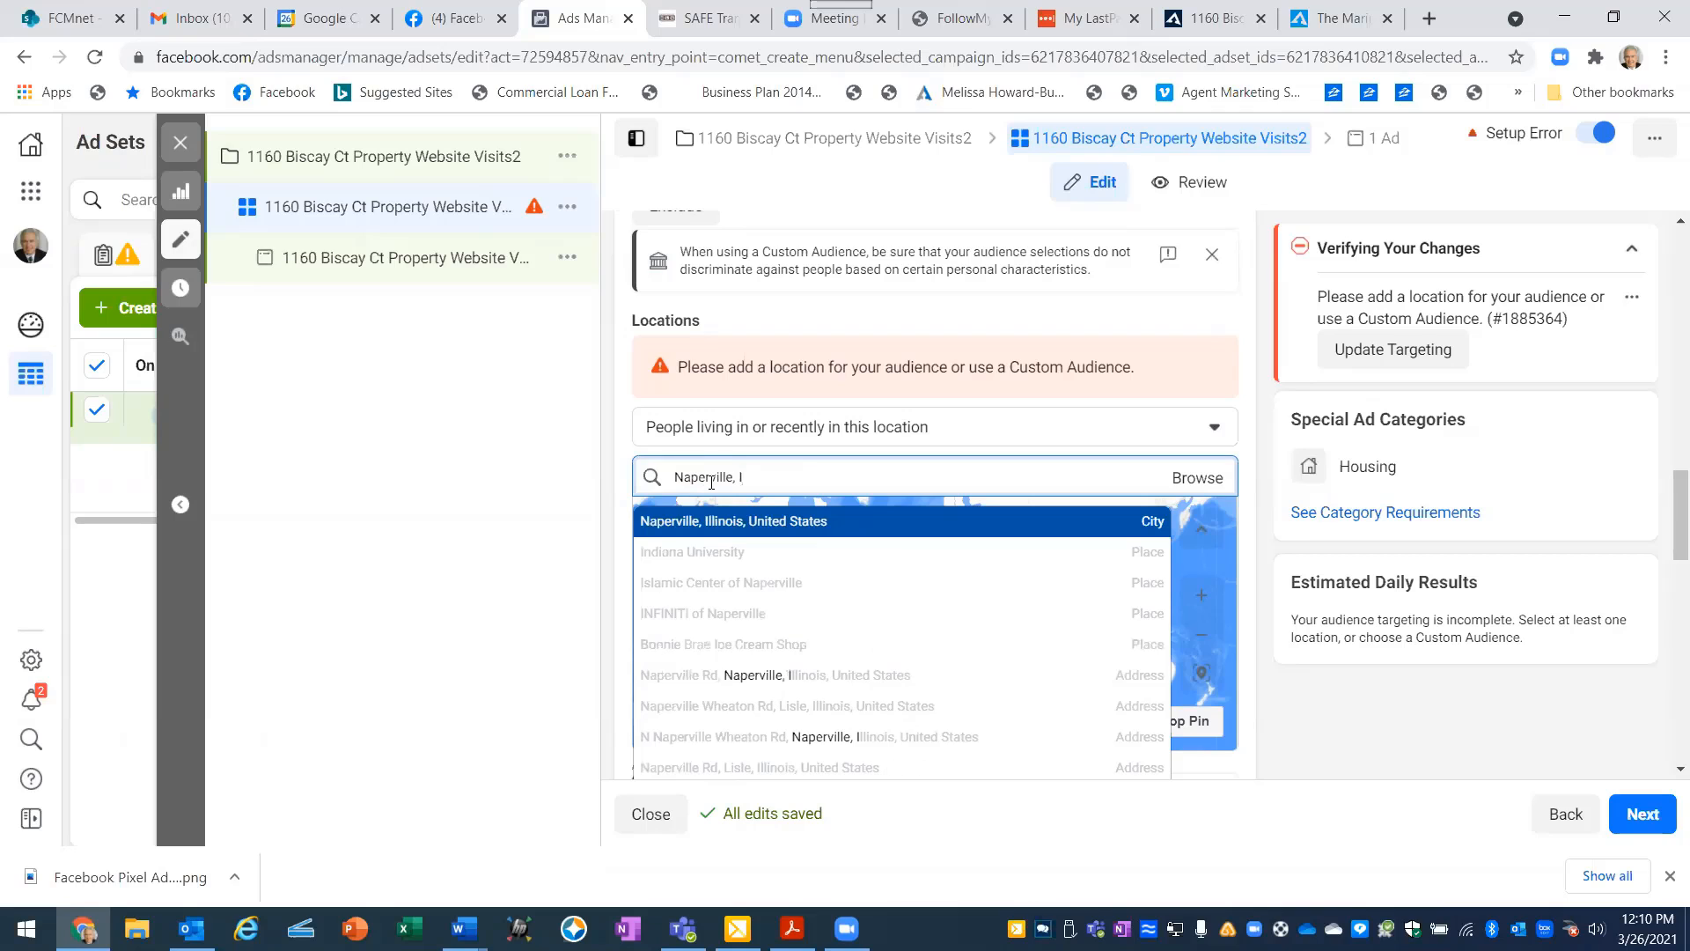
pyautogui.click(690, 525)
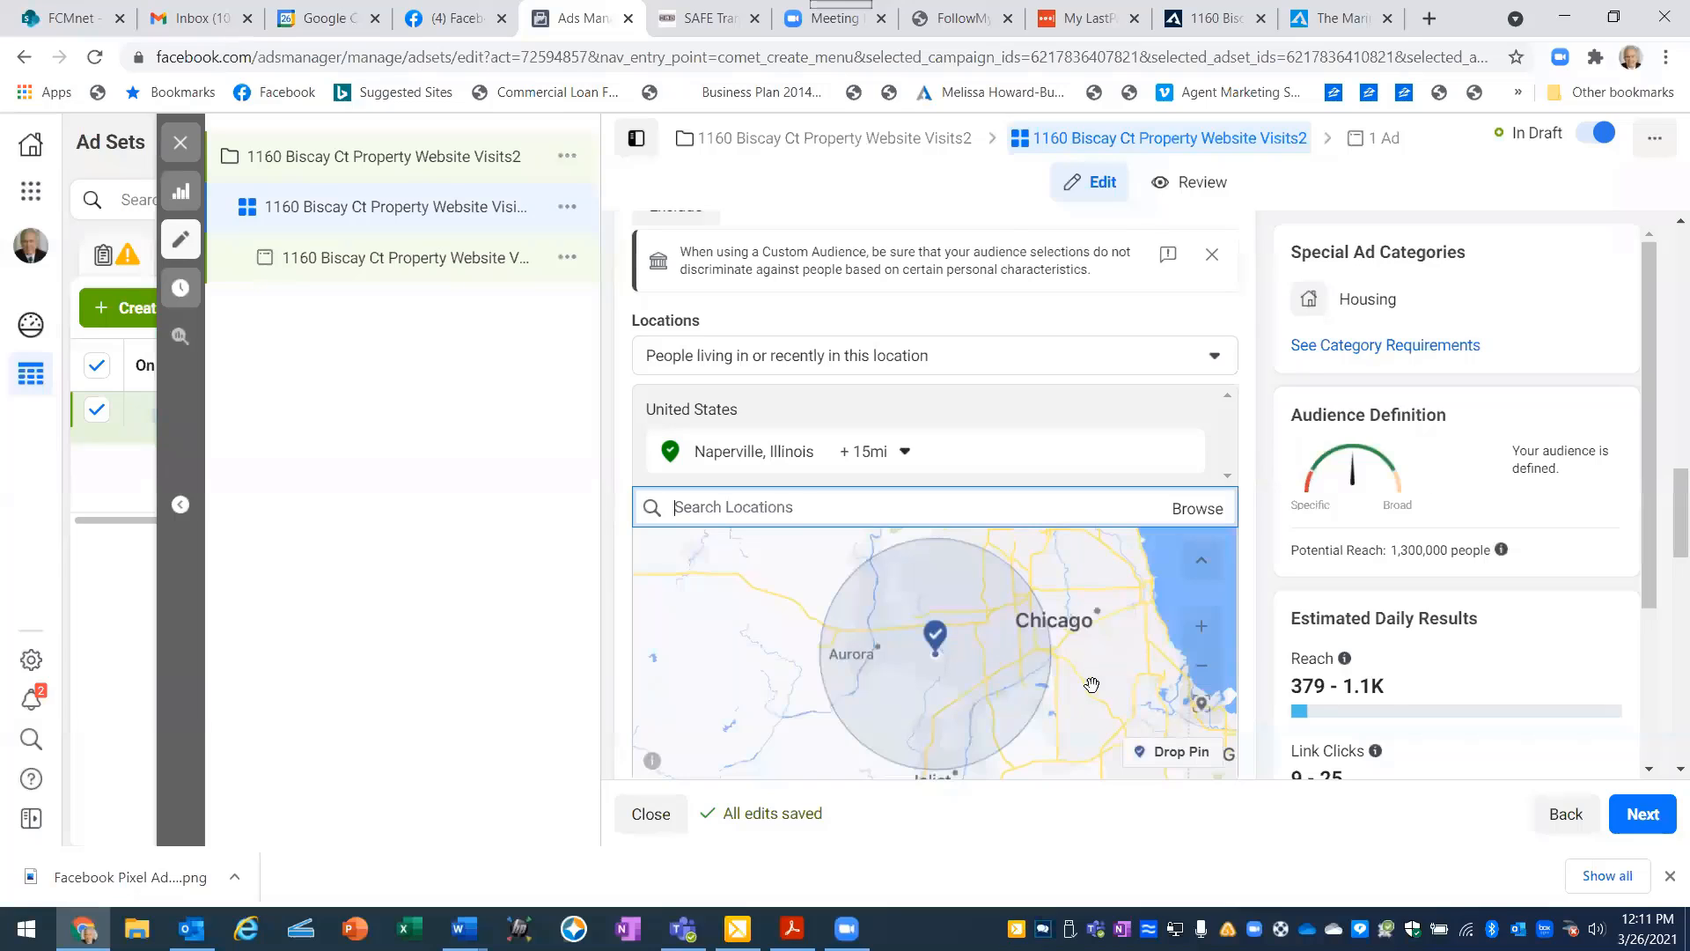
# - Drop a pin on the map just southwest of central Chicago as a second targeted location and check the combined coverage
pyautogui.click(1140, 754)
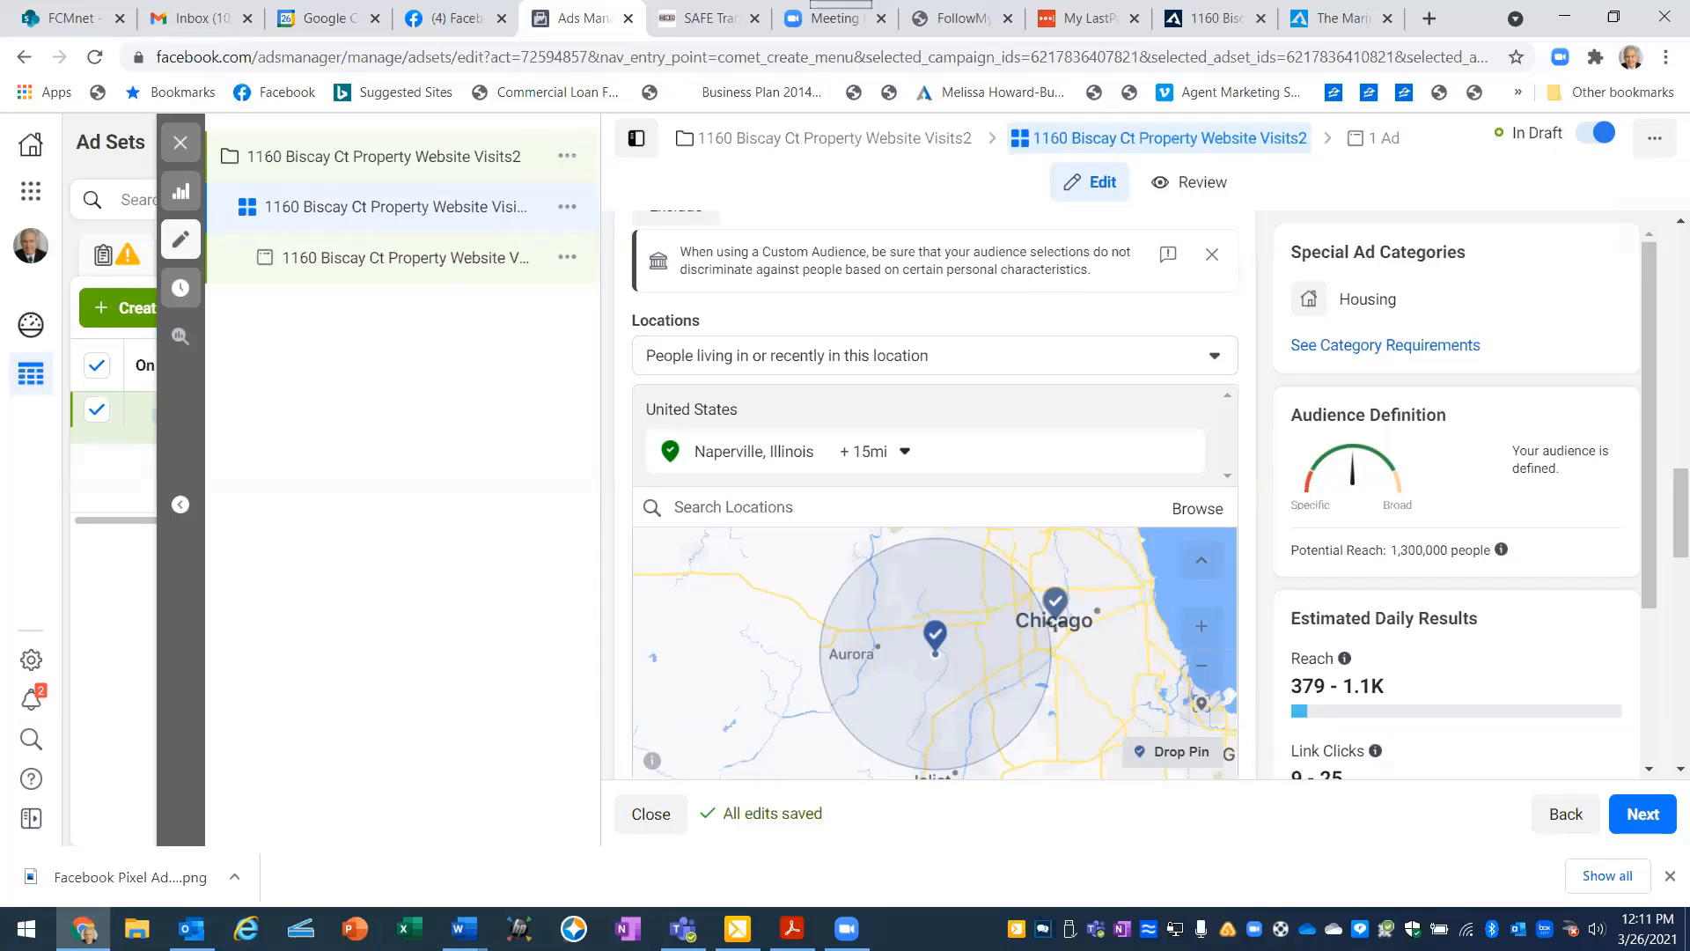
pyautogui.click(1055, 614)
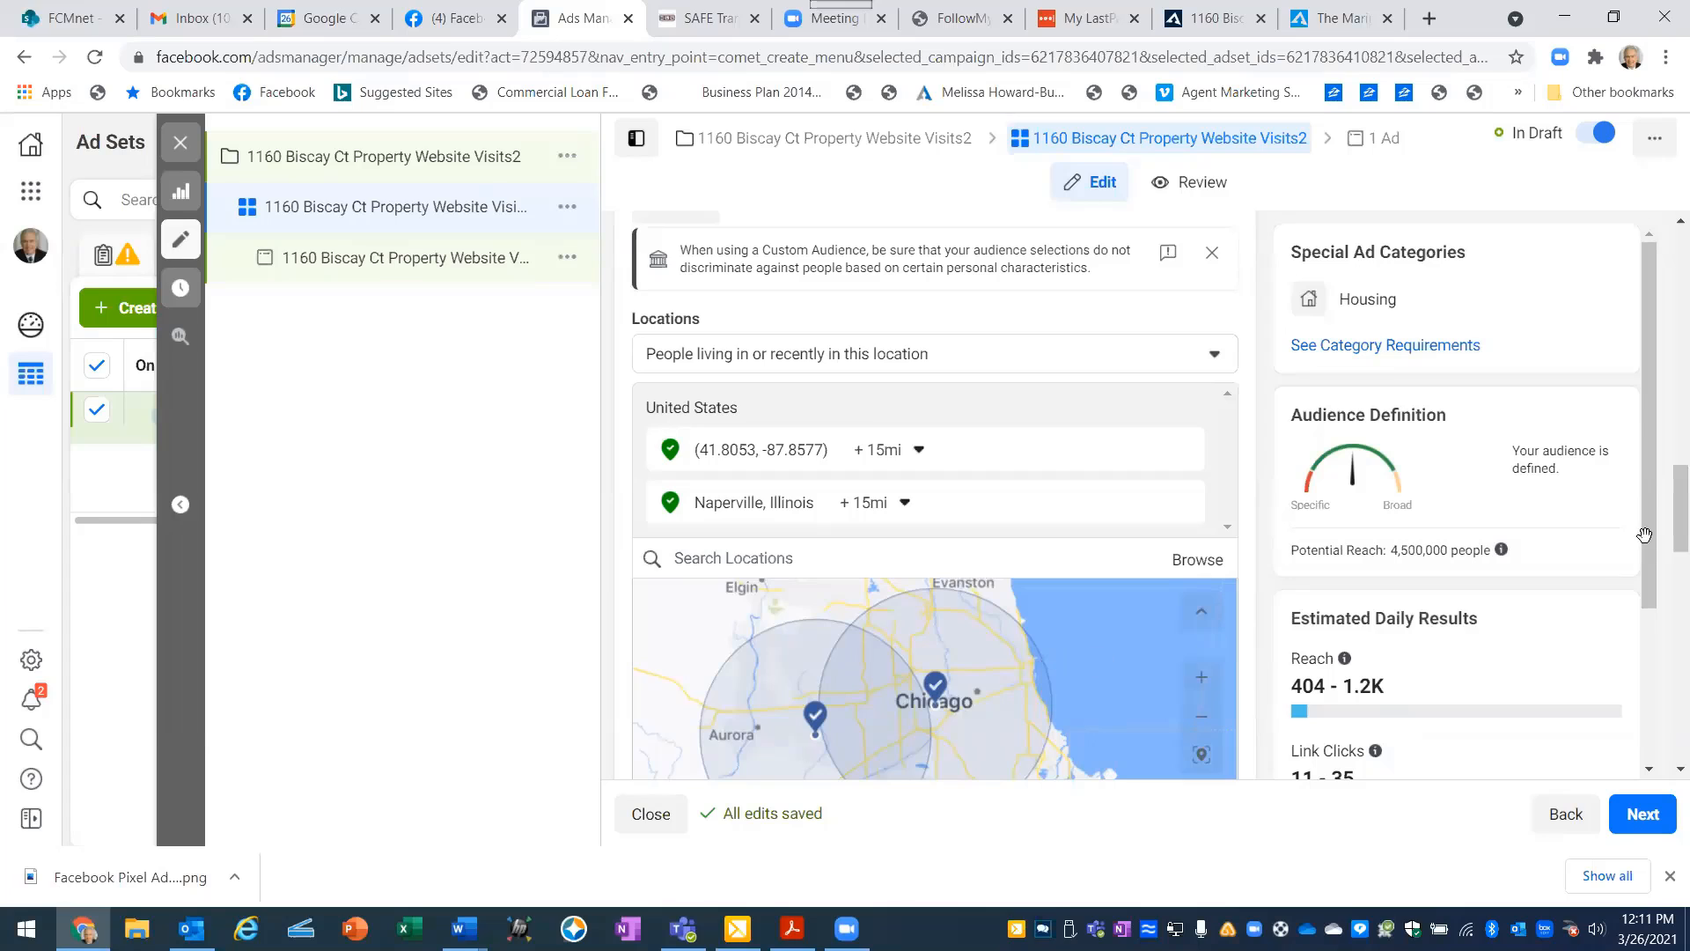
pyautogui.moveTo(1644, 534); pyautogui.dragTo(1639, 550)
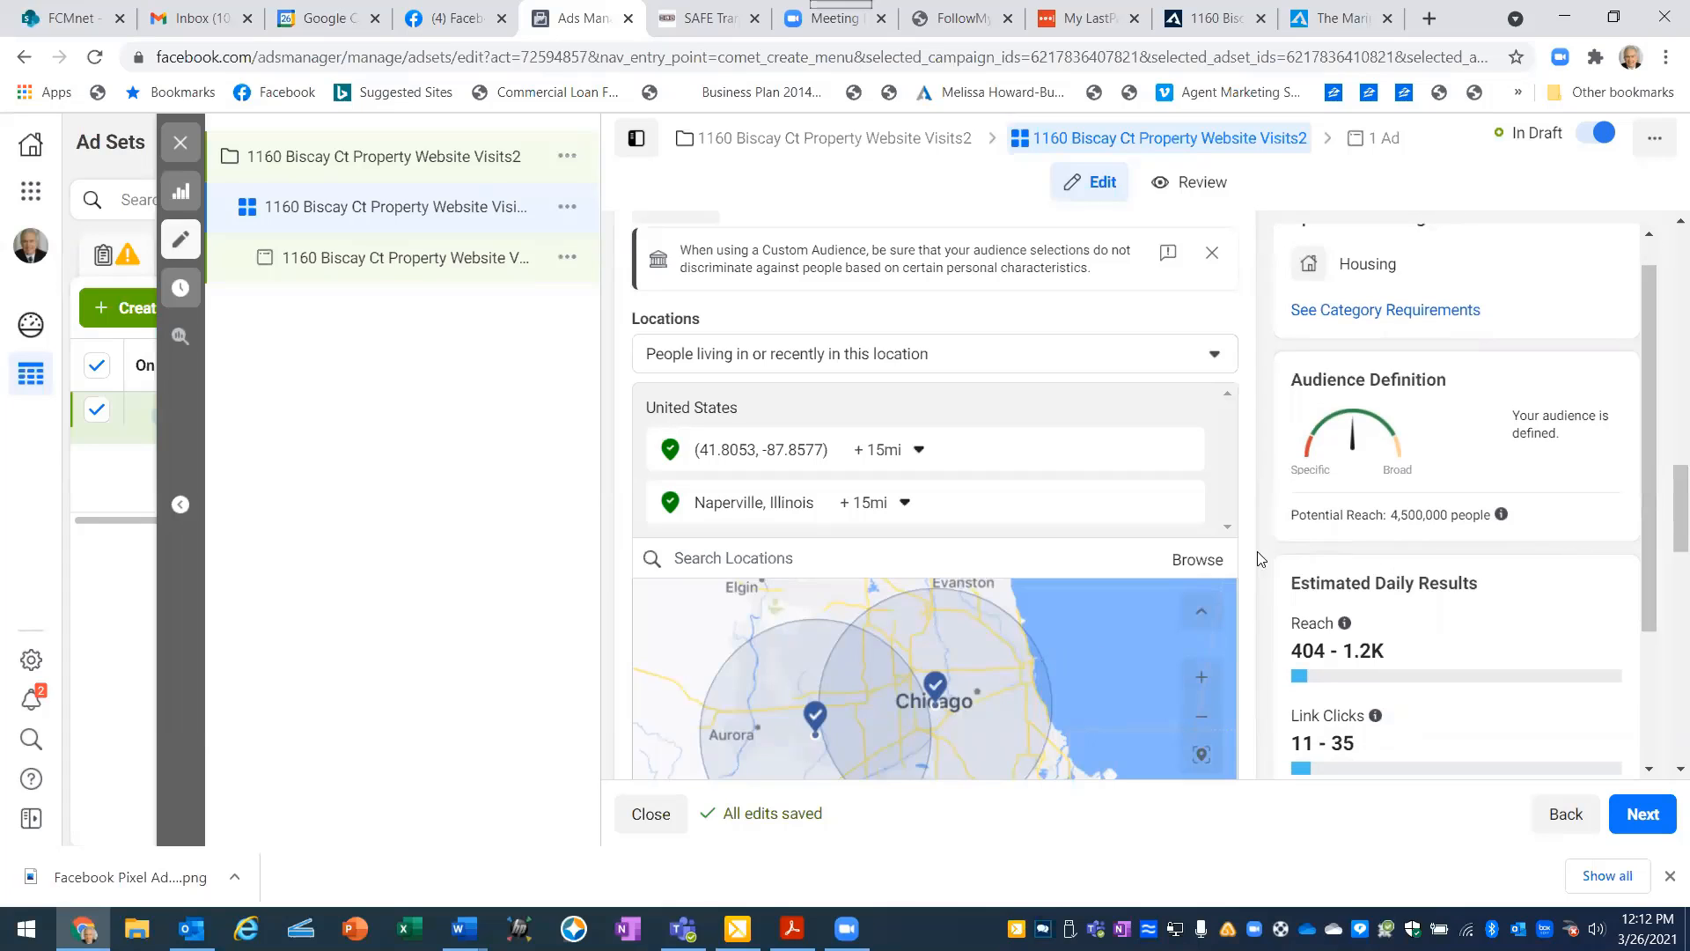
pyautogui.scroll(-2, 1128, 645)
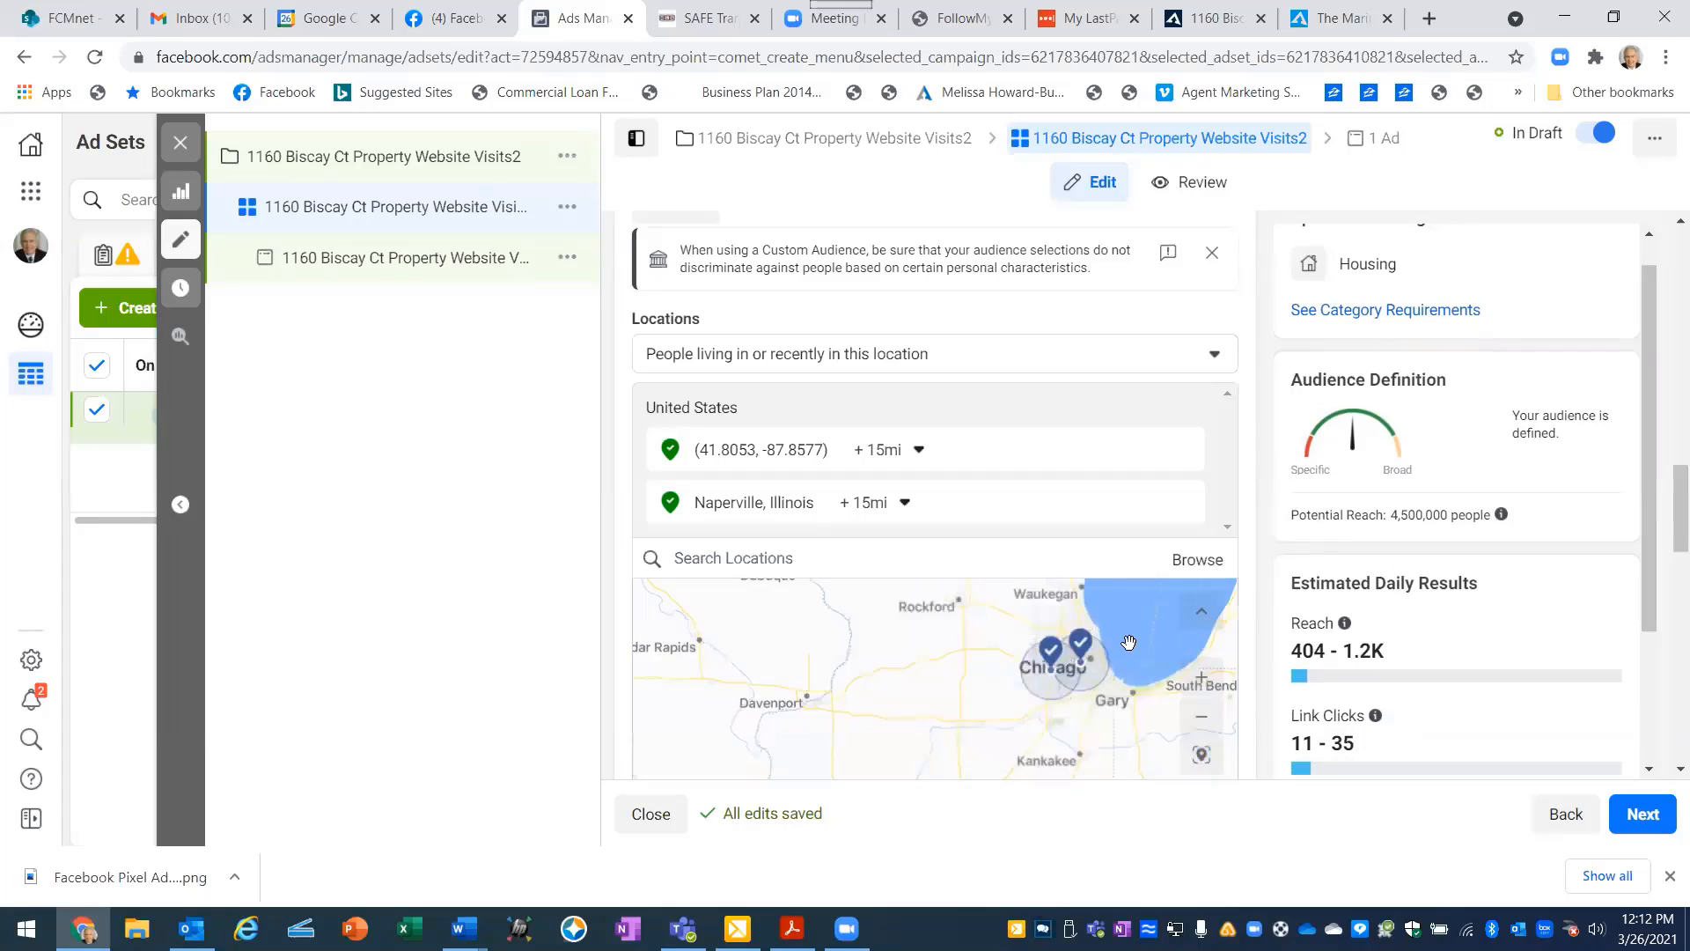
pyautogui.scroll(2, 1129, 644)
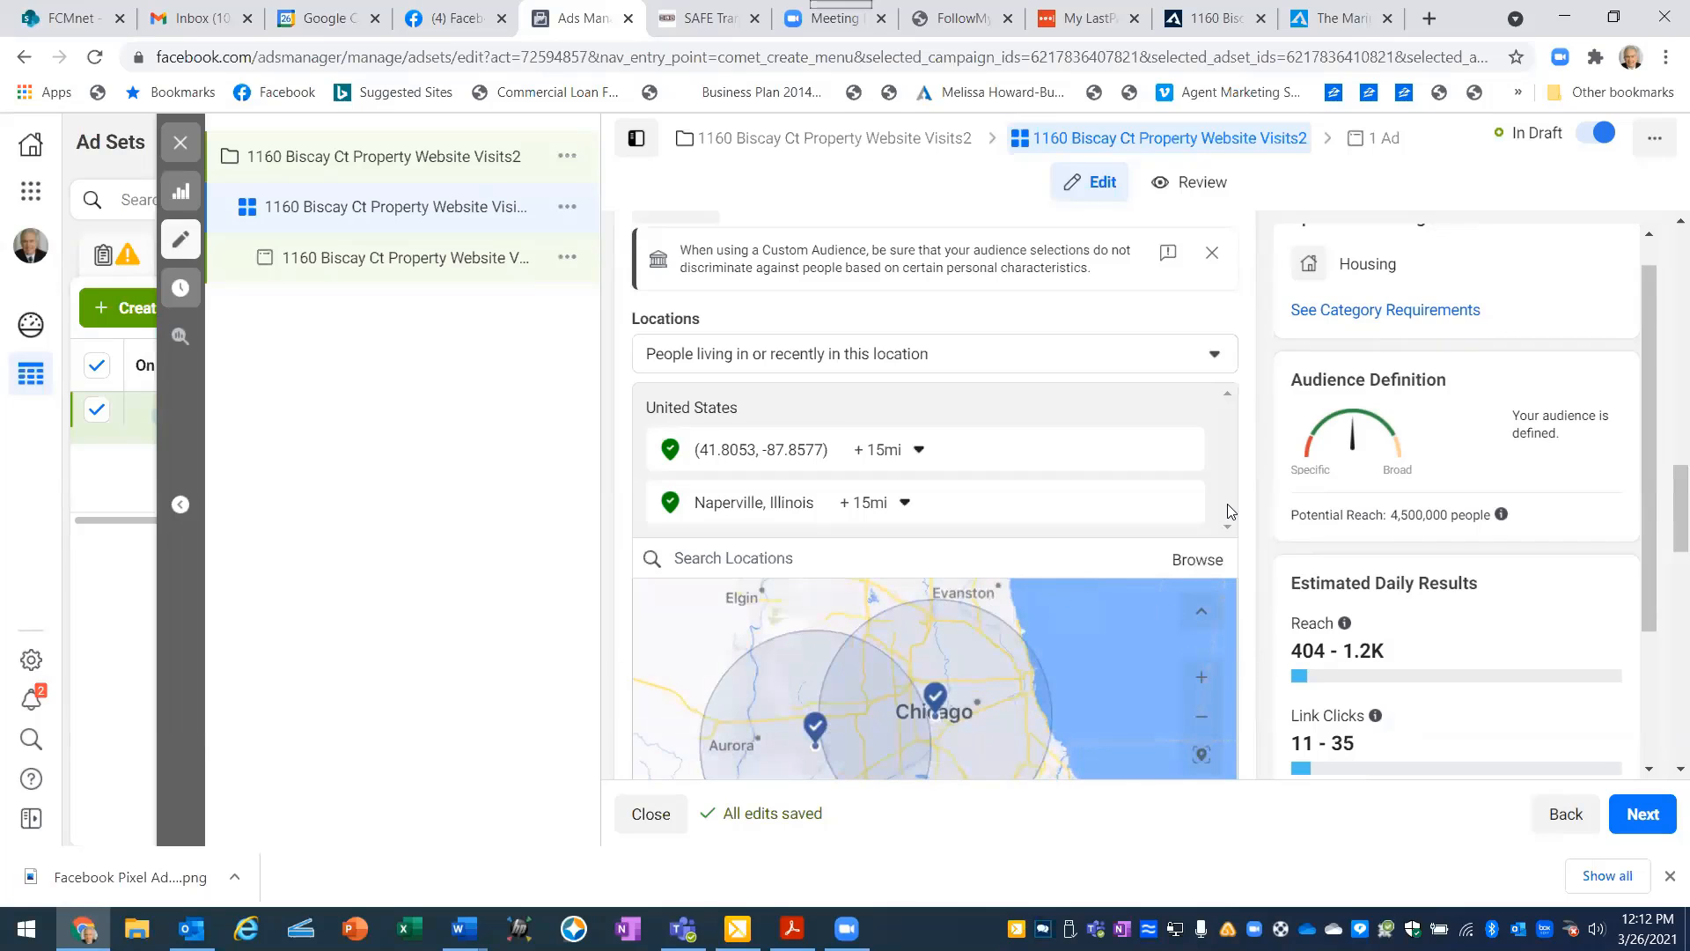
pyautogui.moveTo(1666, 520); pyautogui.dragTo(1666, 553)
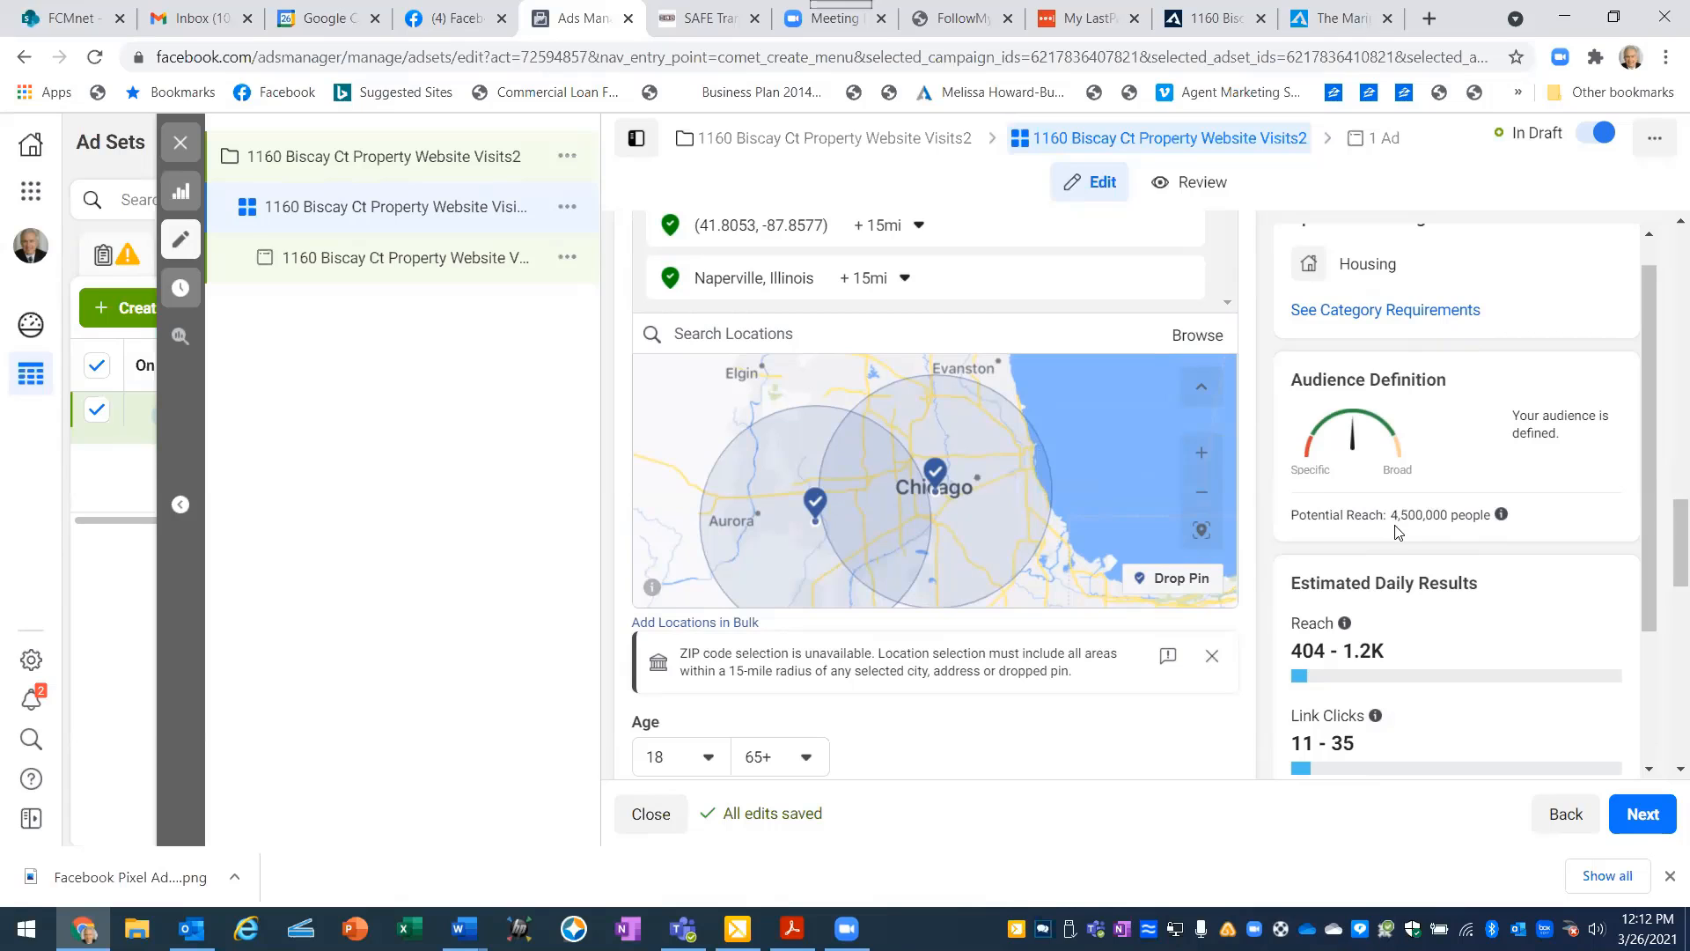
pyautogui.moveTo(1494, 518)
# - Search detailed targeting for "real estate" and add the Real estate interest to the audience
pyautogui.moveTo(1666, 524); pyautogui.dragTo(1666, 605)
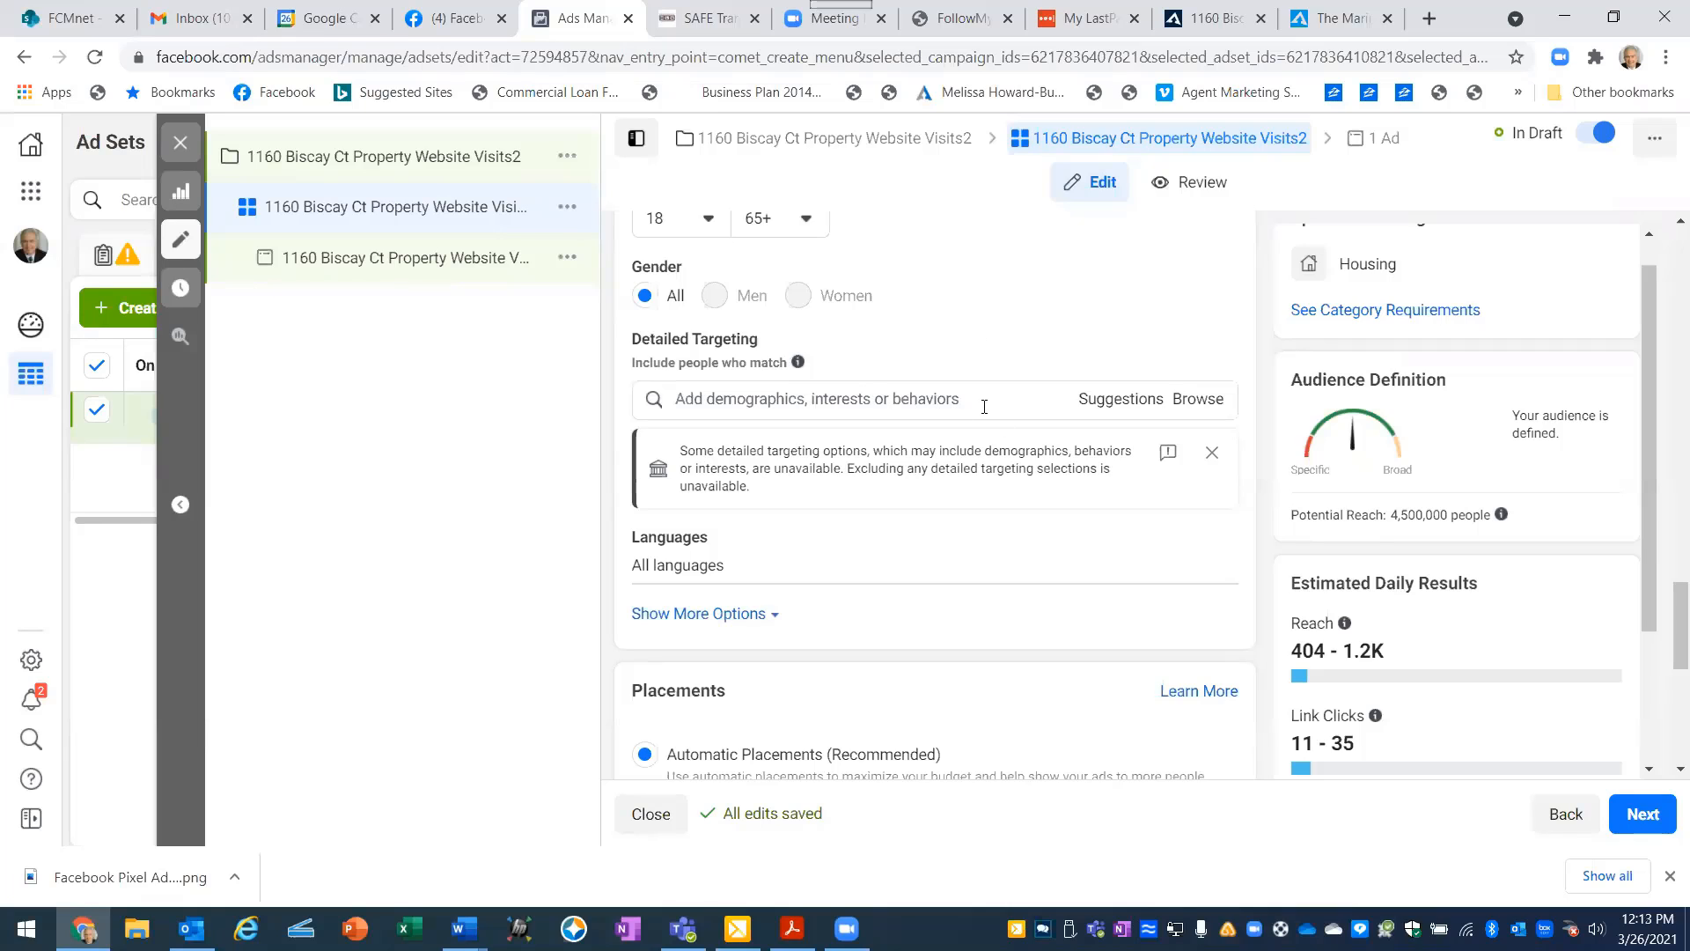
pyautogui.click(699, 401)
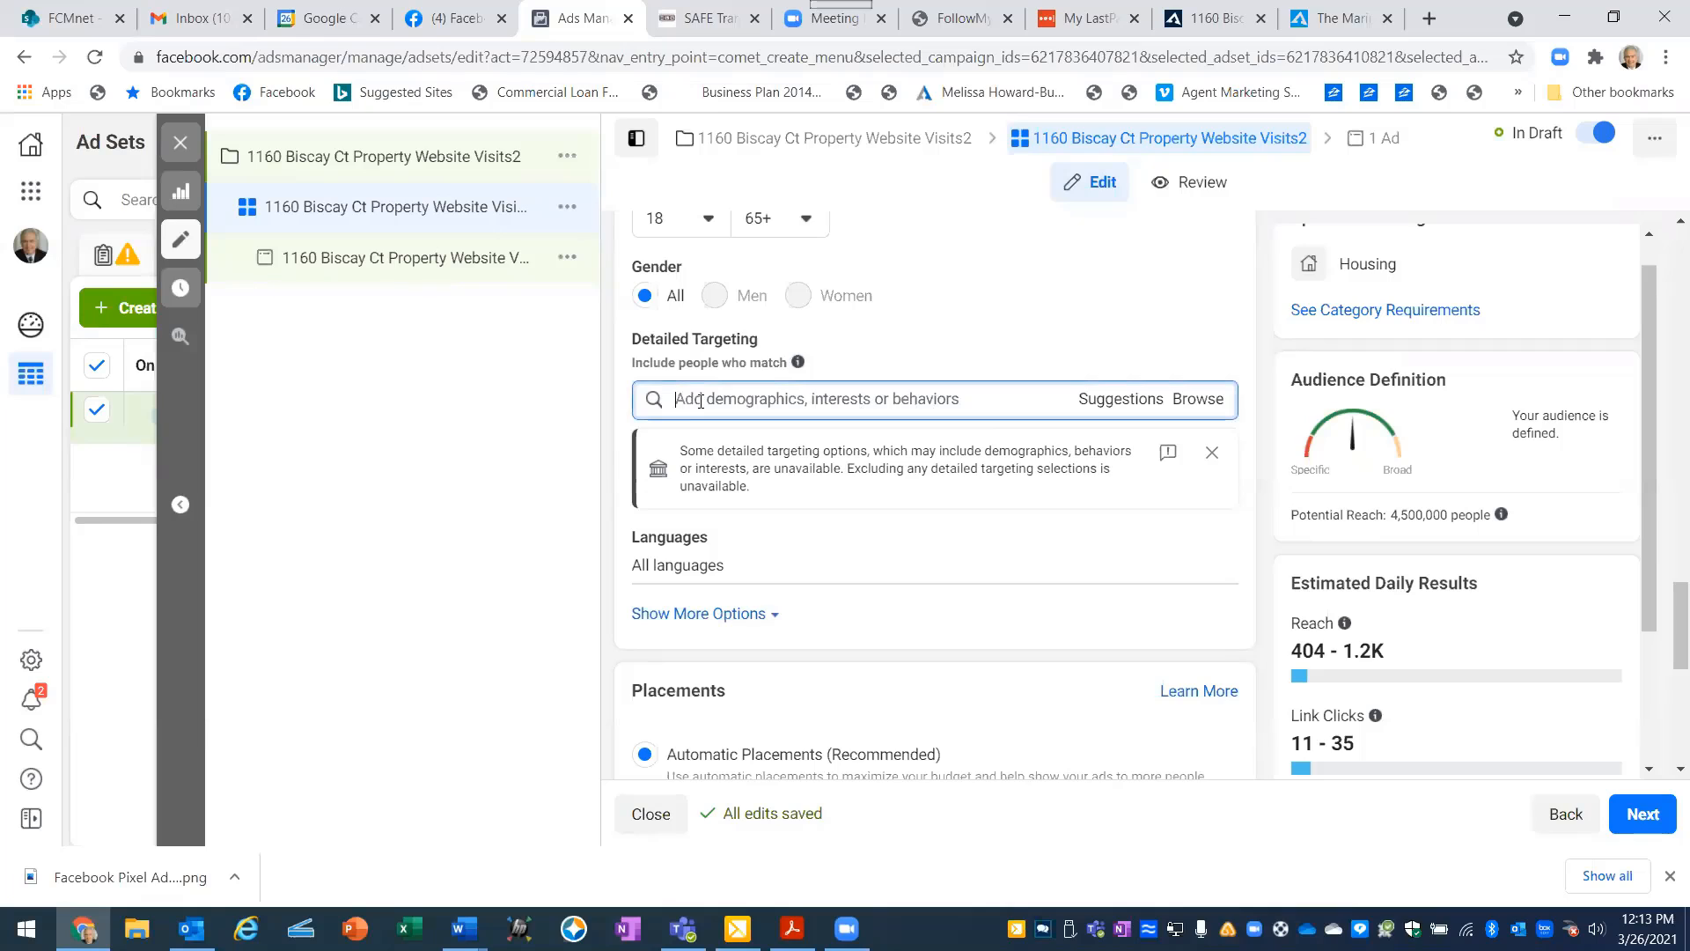
pyautogui.write('rea')
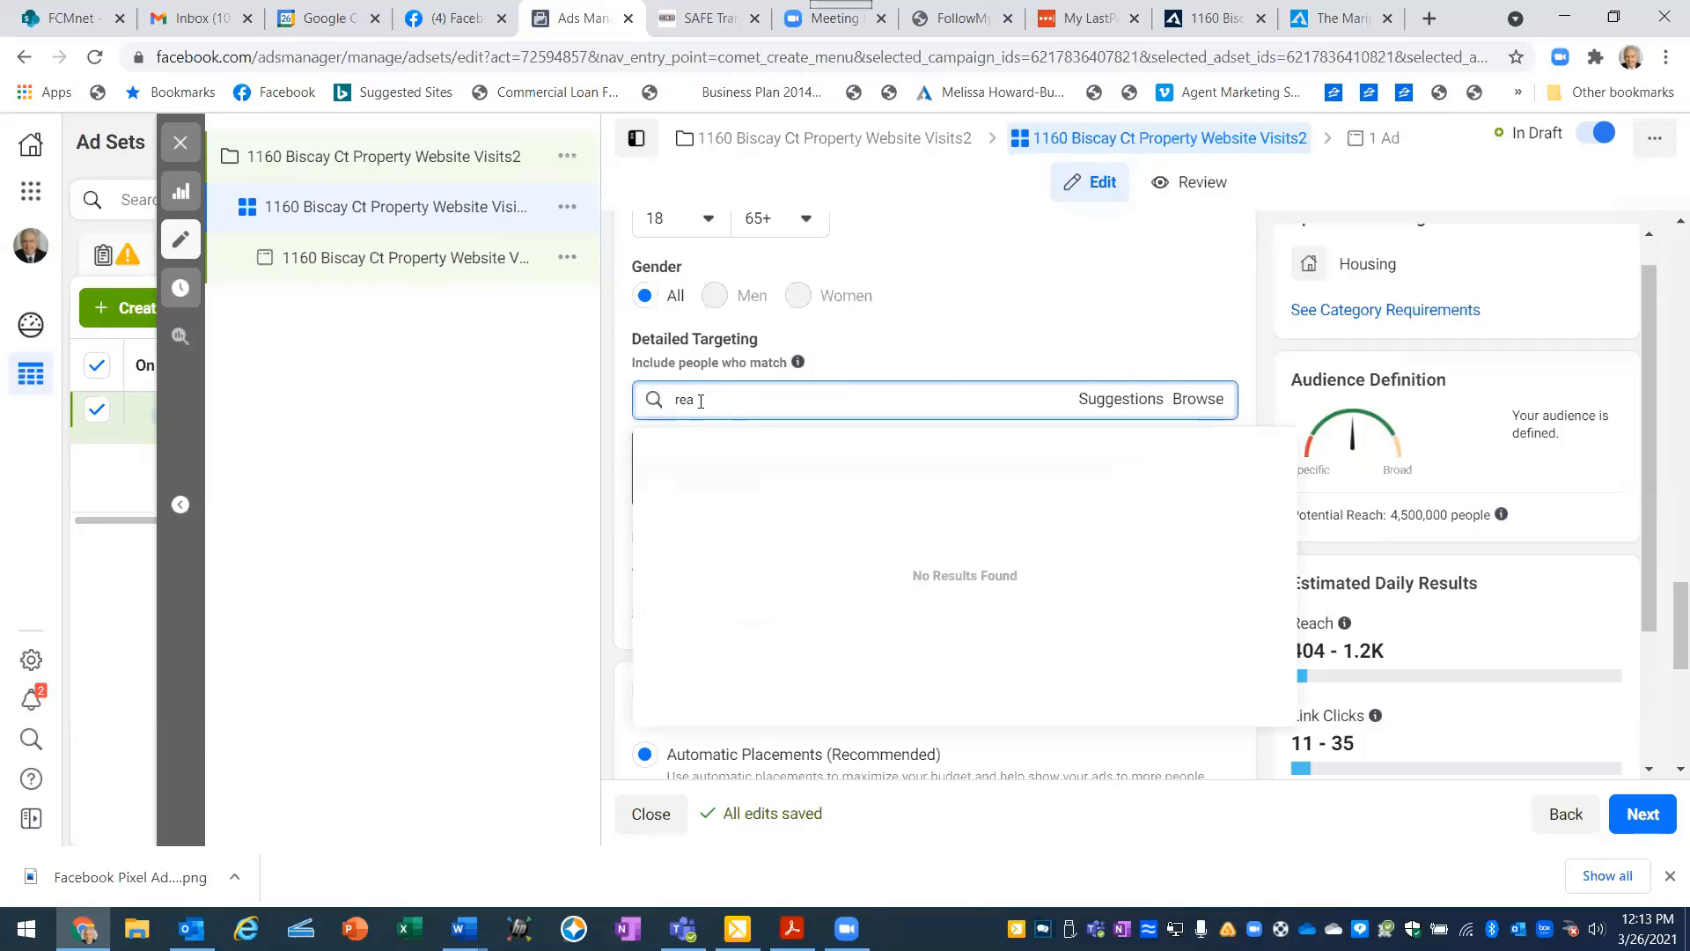
pyautogui.write('l estate')
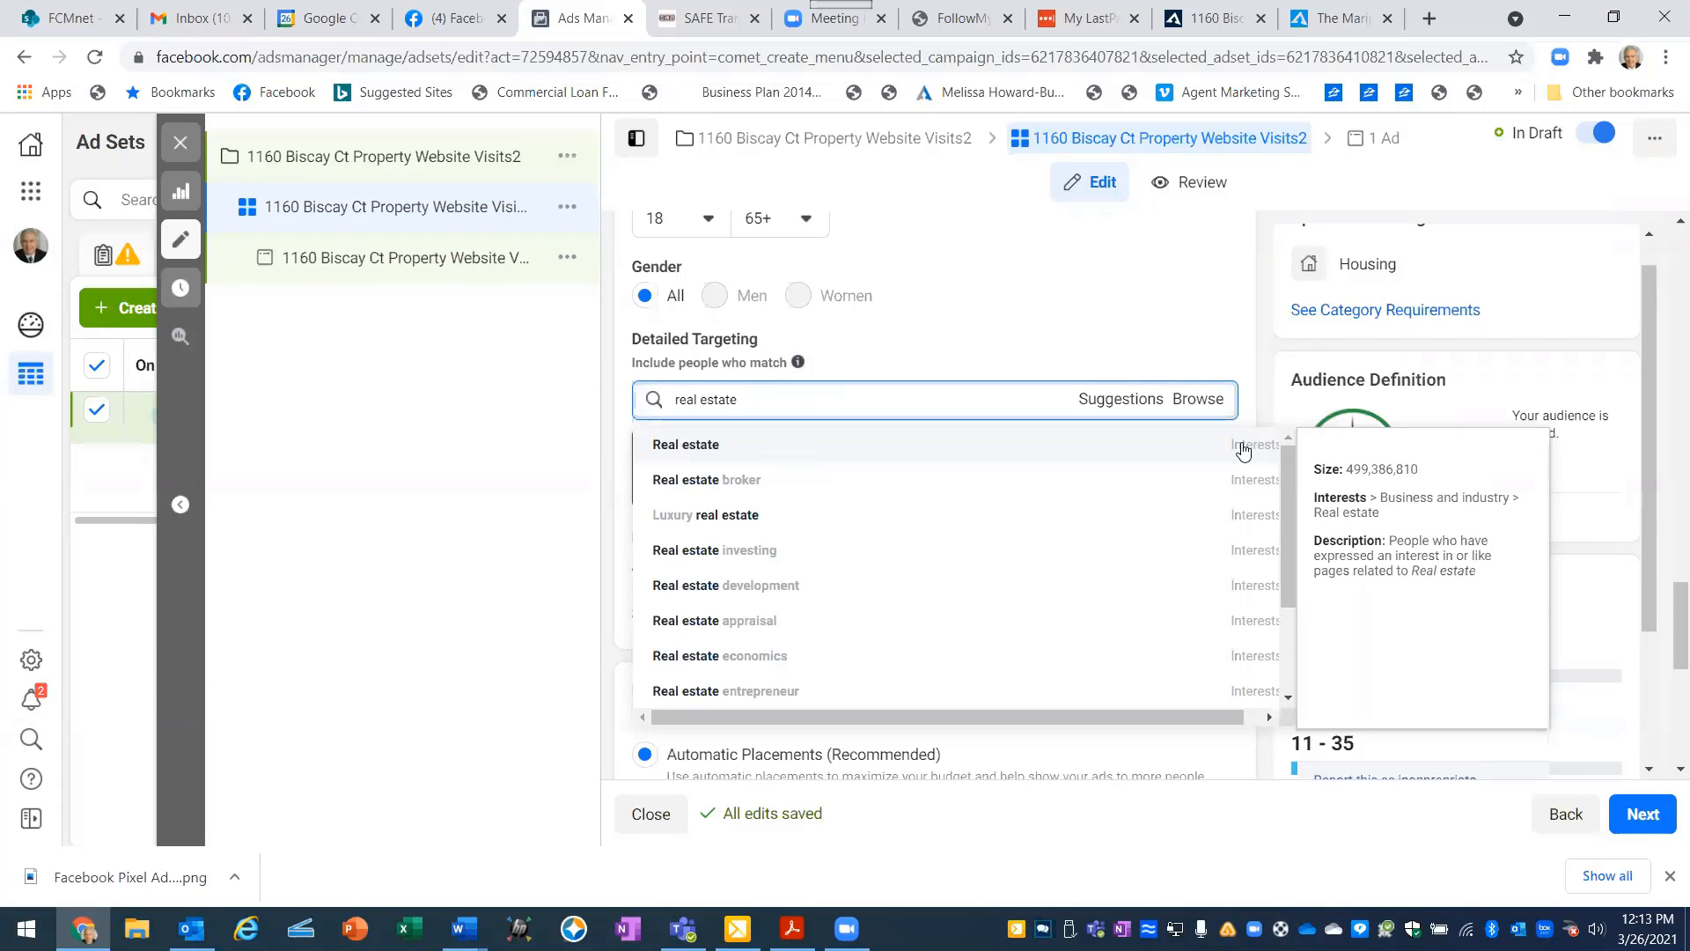
pyautogui.click(966, 446)
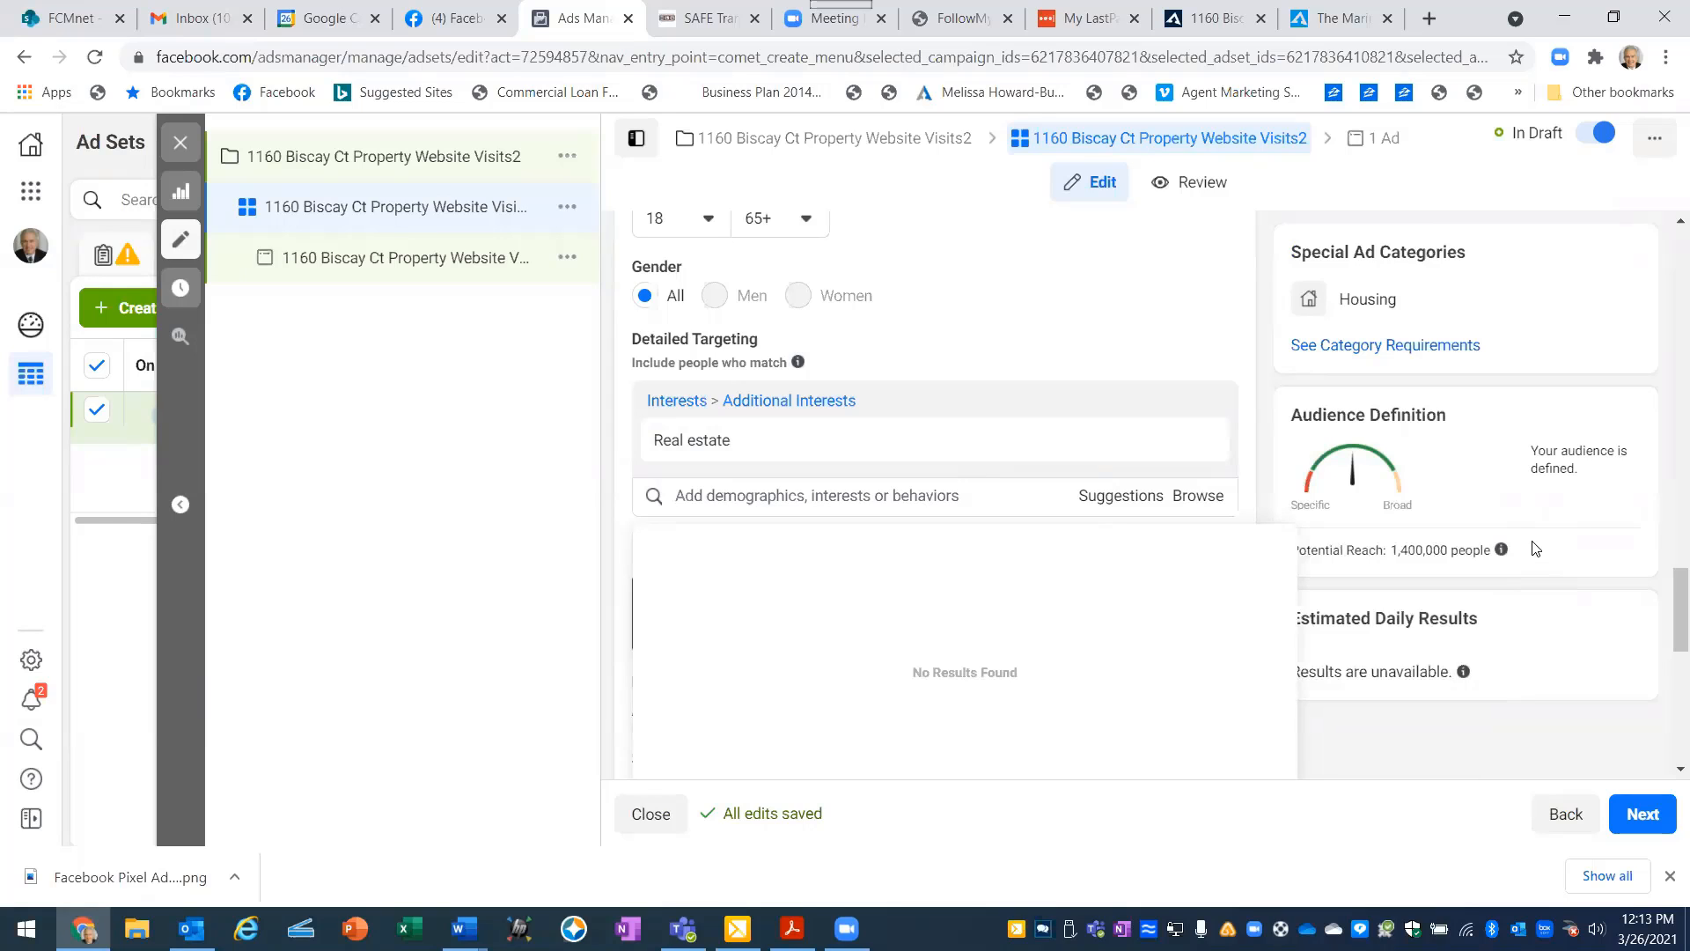
pyautogui.moveTo(1500, 550)
# - Set the ad set's optimization for ad delivery to Landing Page Views and continue to the ad's settings
pyautogui.moveTo(1493, 559)
pyautogui.scroll(-5, 1667, 632)
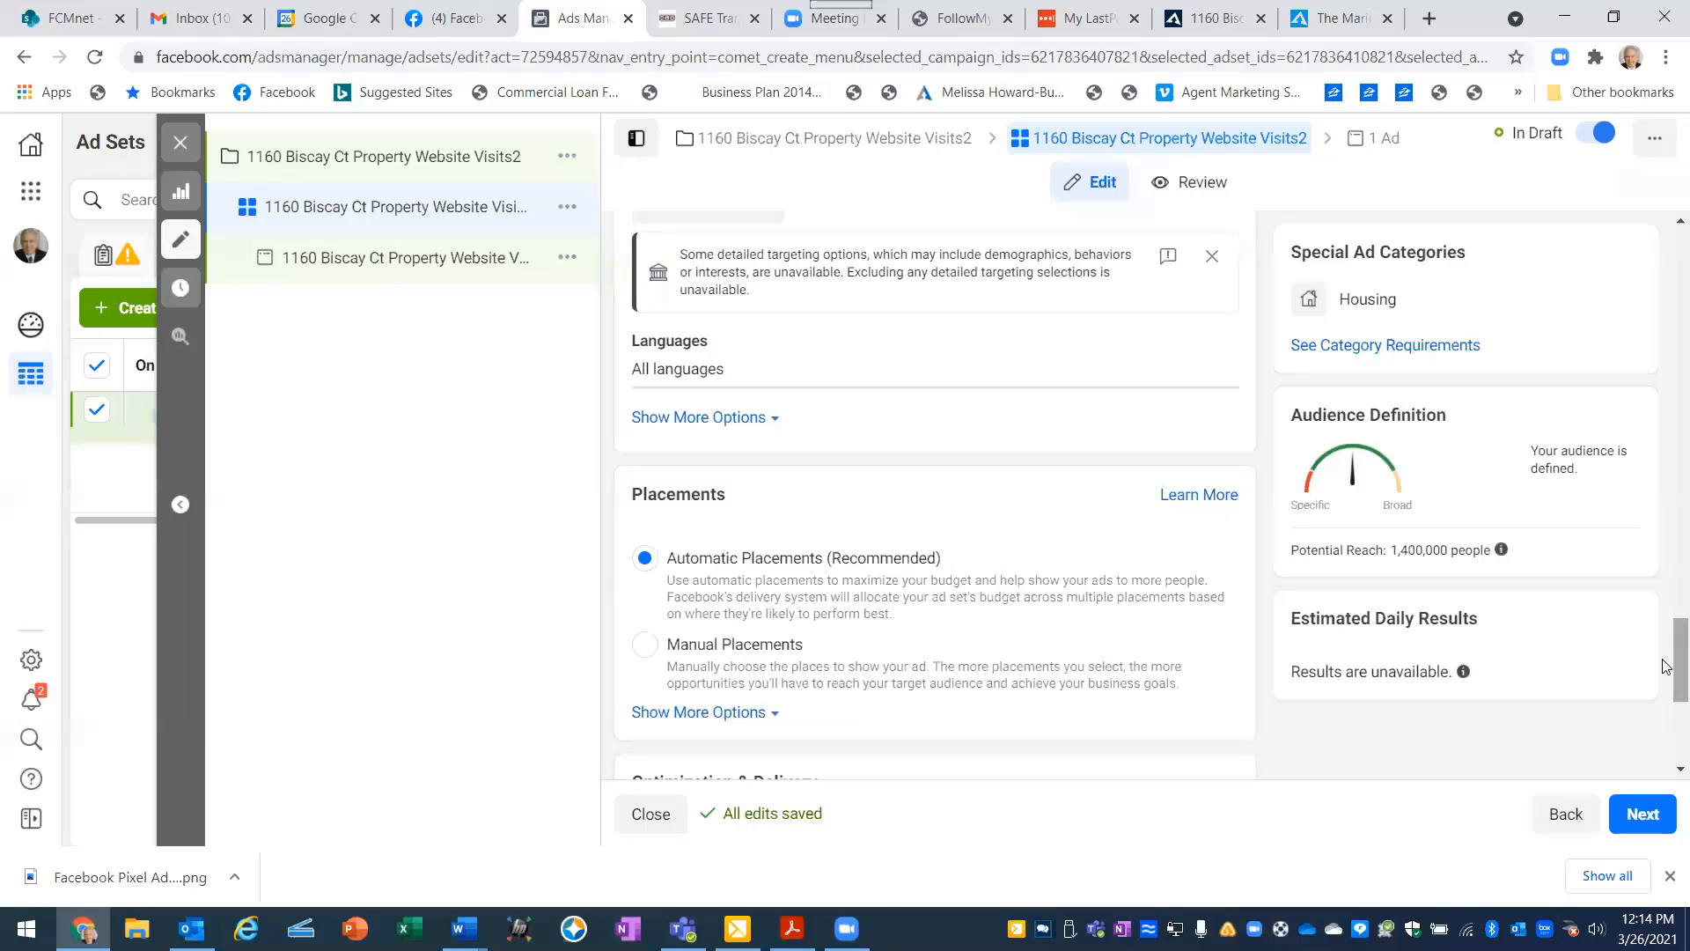
pyautogui.scroll(-1, 1666, 674)
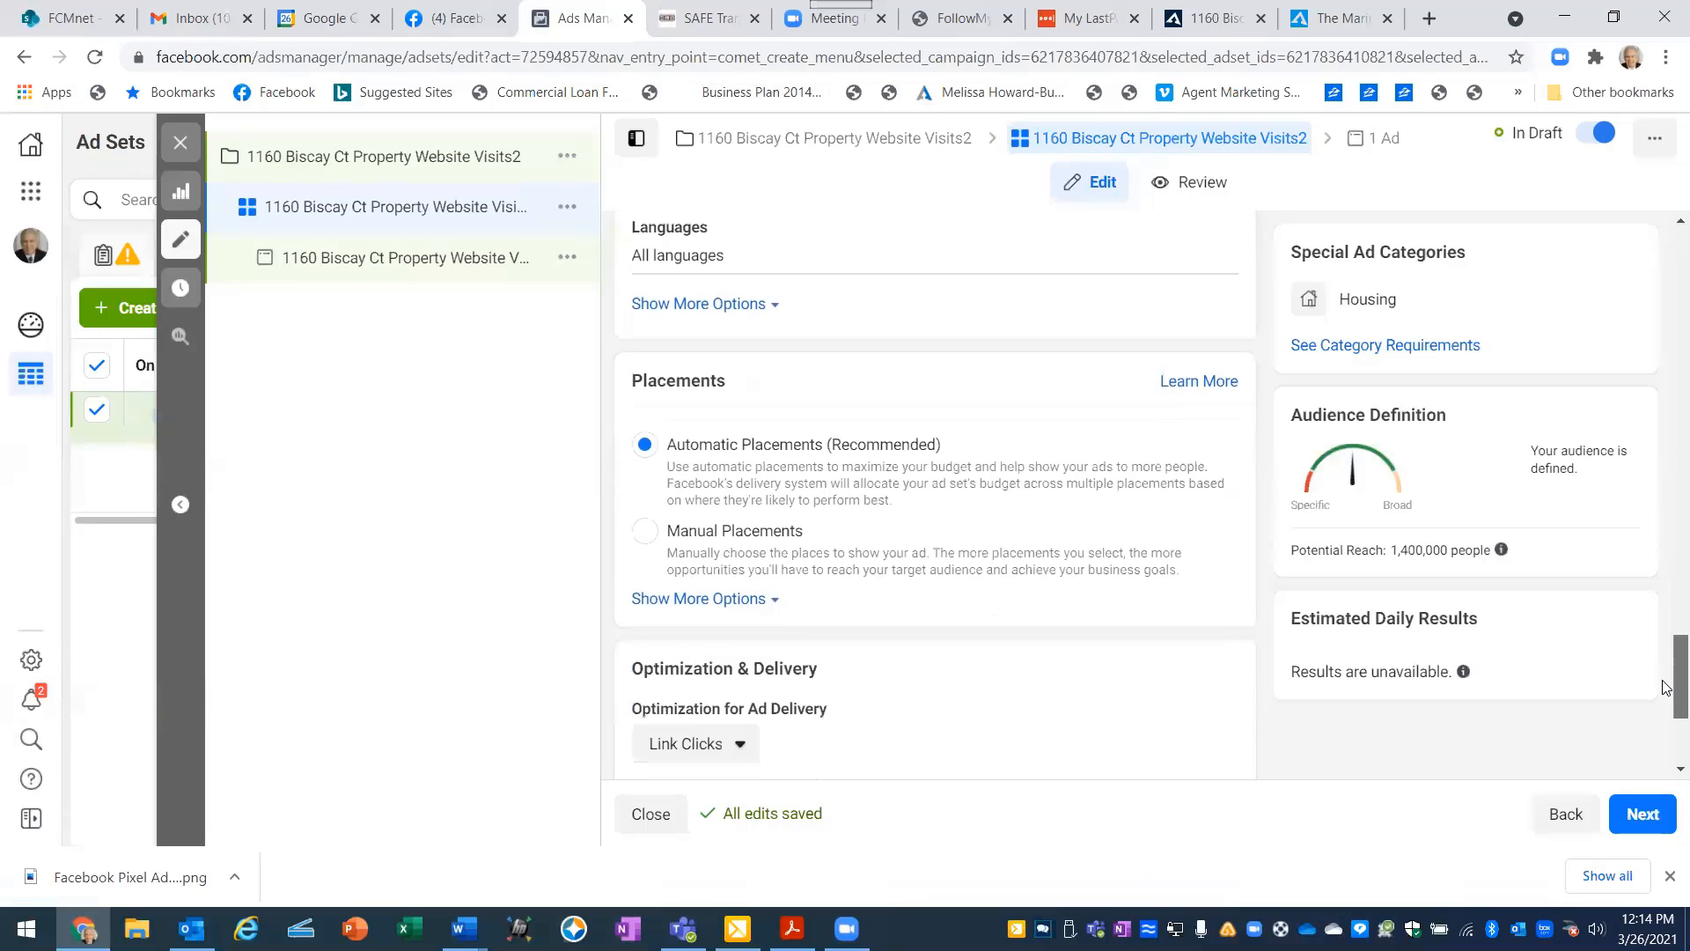
pyautogui.scroll(-1, 1666, 691)
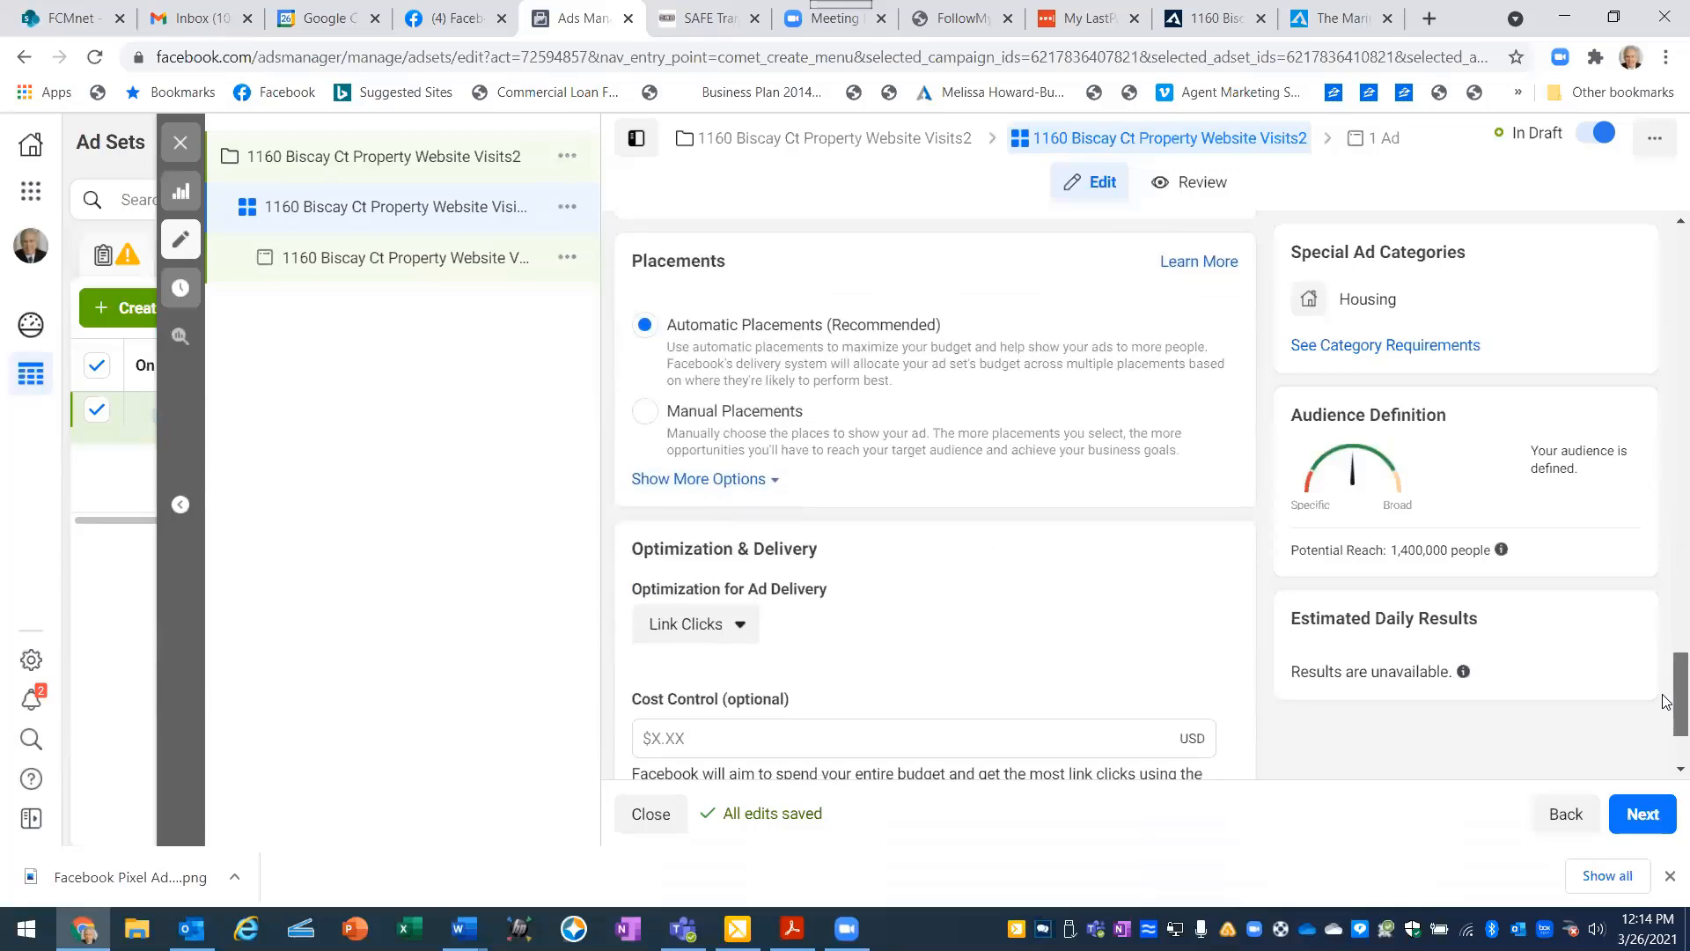
pyautogui.scroll(-2, 1666, 701)
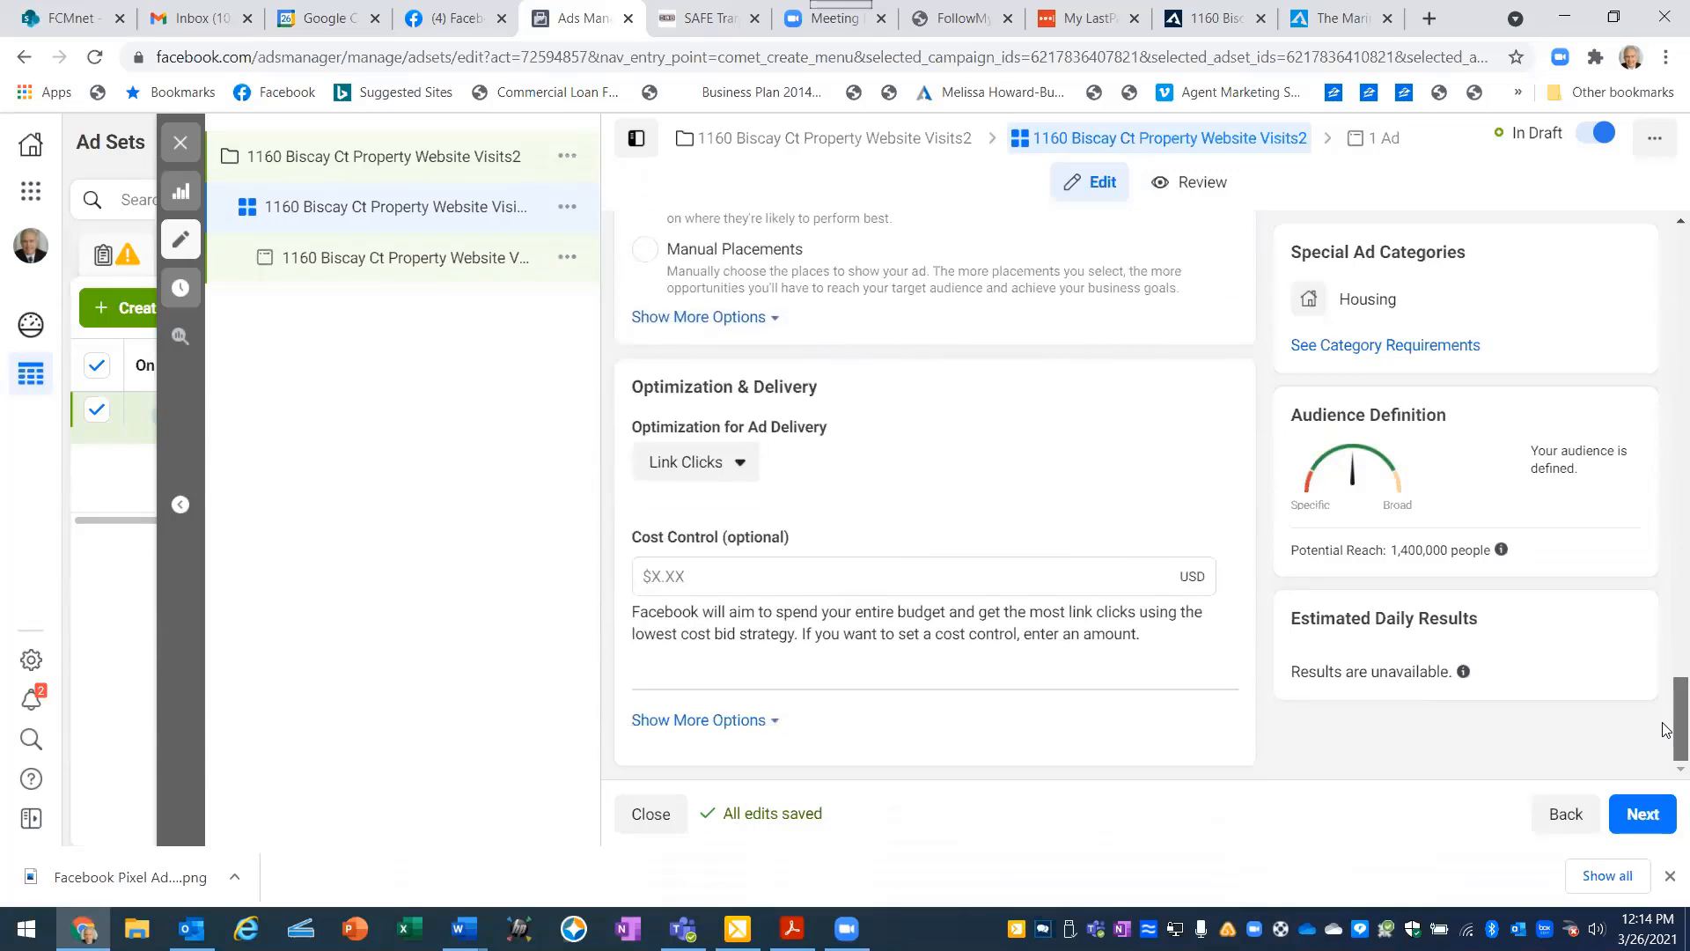
pyautogui.click(740, 465)
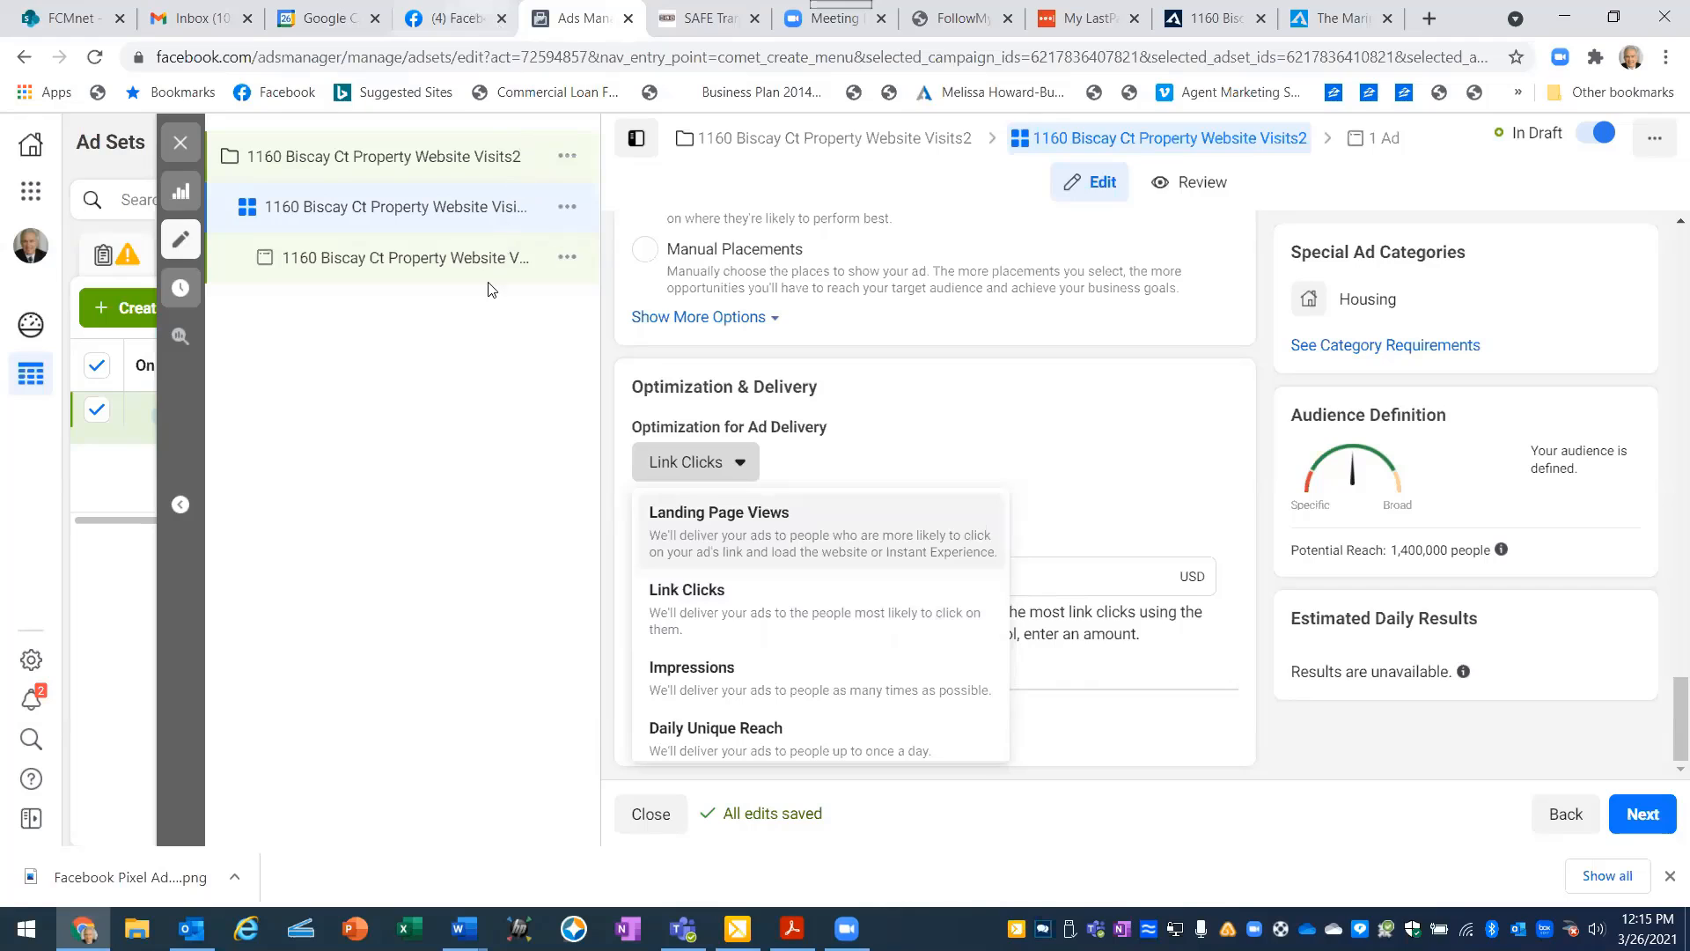
pyautogui.click(715, 526)
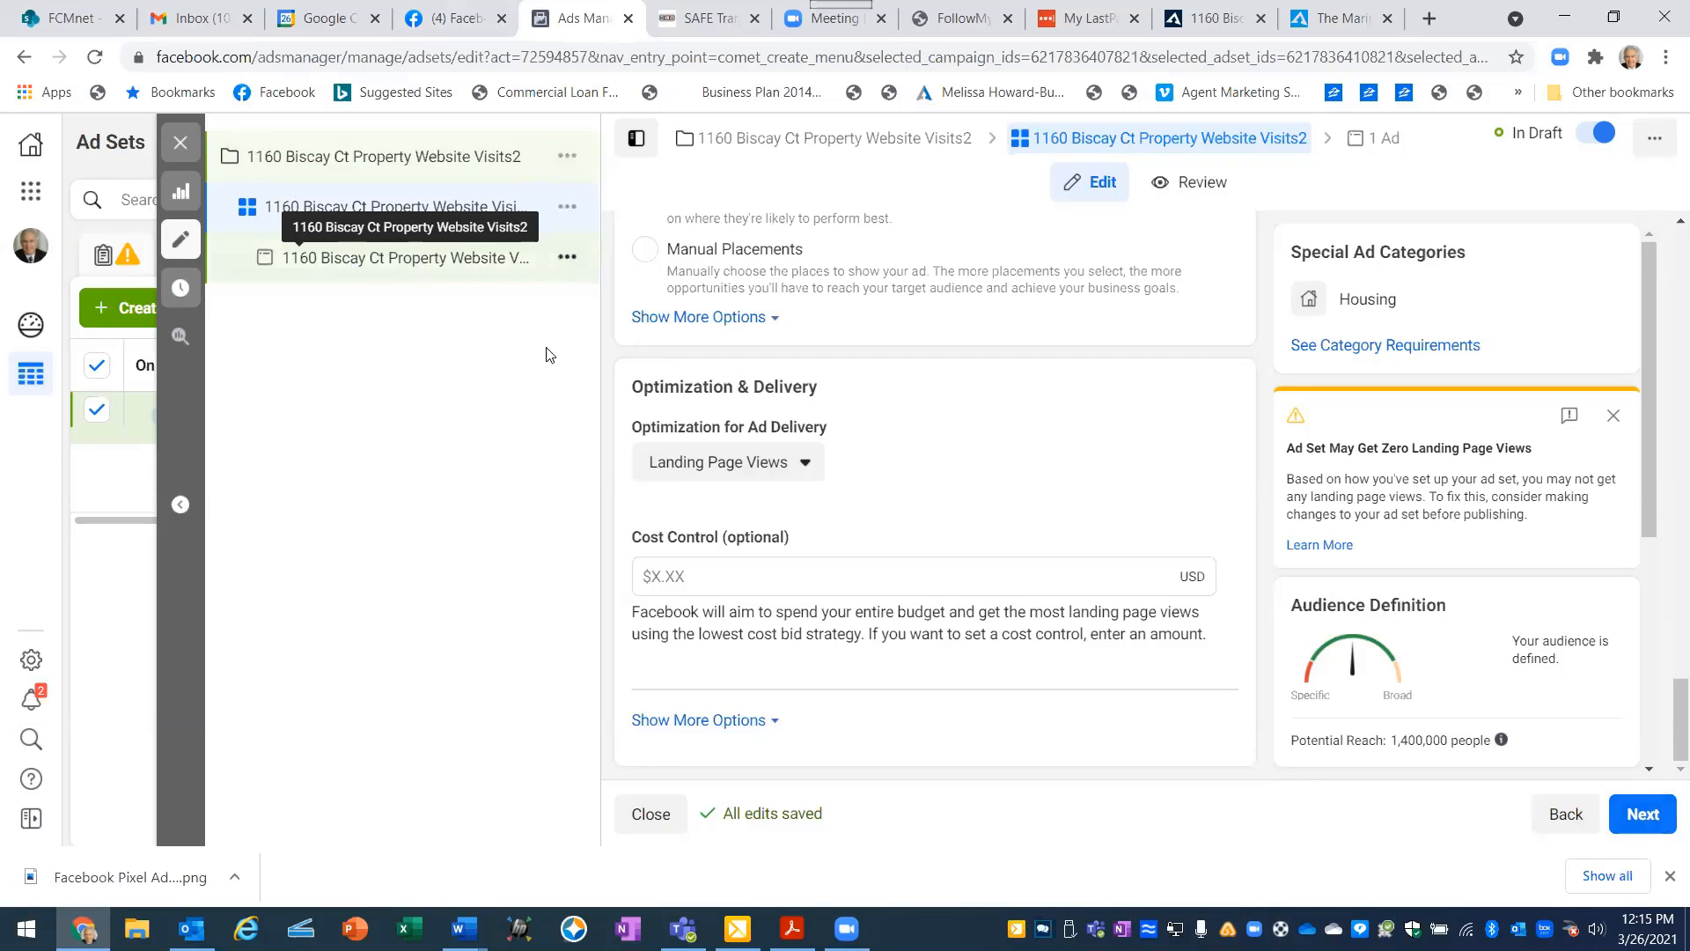
pyautogui.click(1658, 821)
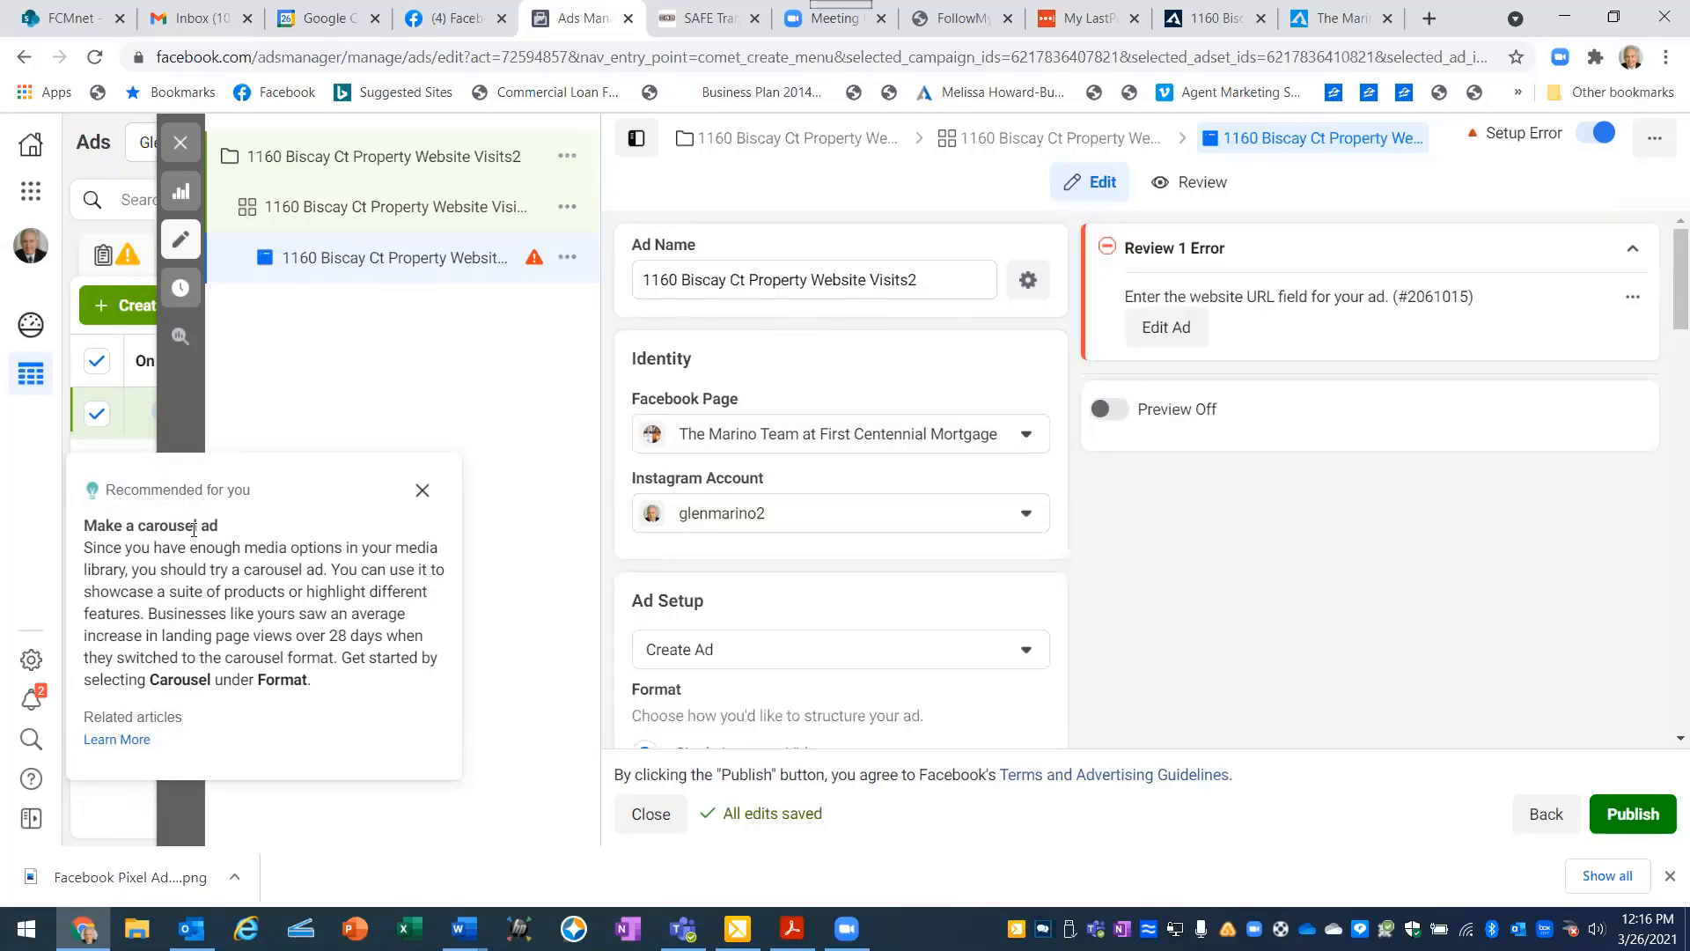
# - Dismiss the carousel ad recommendation and look over the Facebook Pages available for the ad's identity, keeping the current Page
pyautogui.click(423, 494)
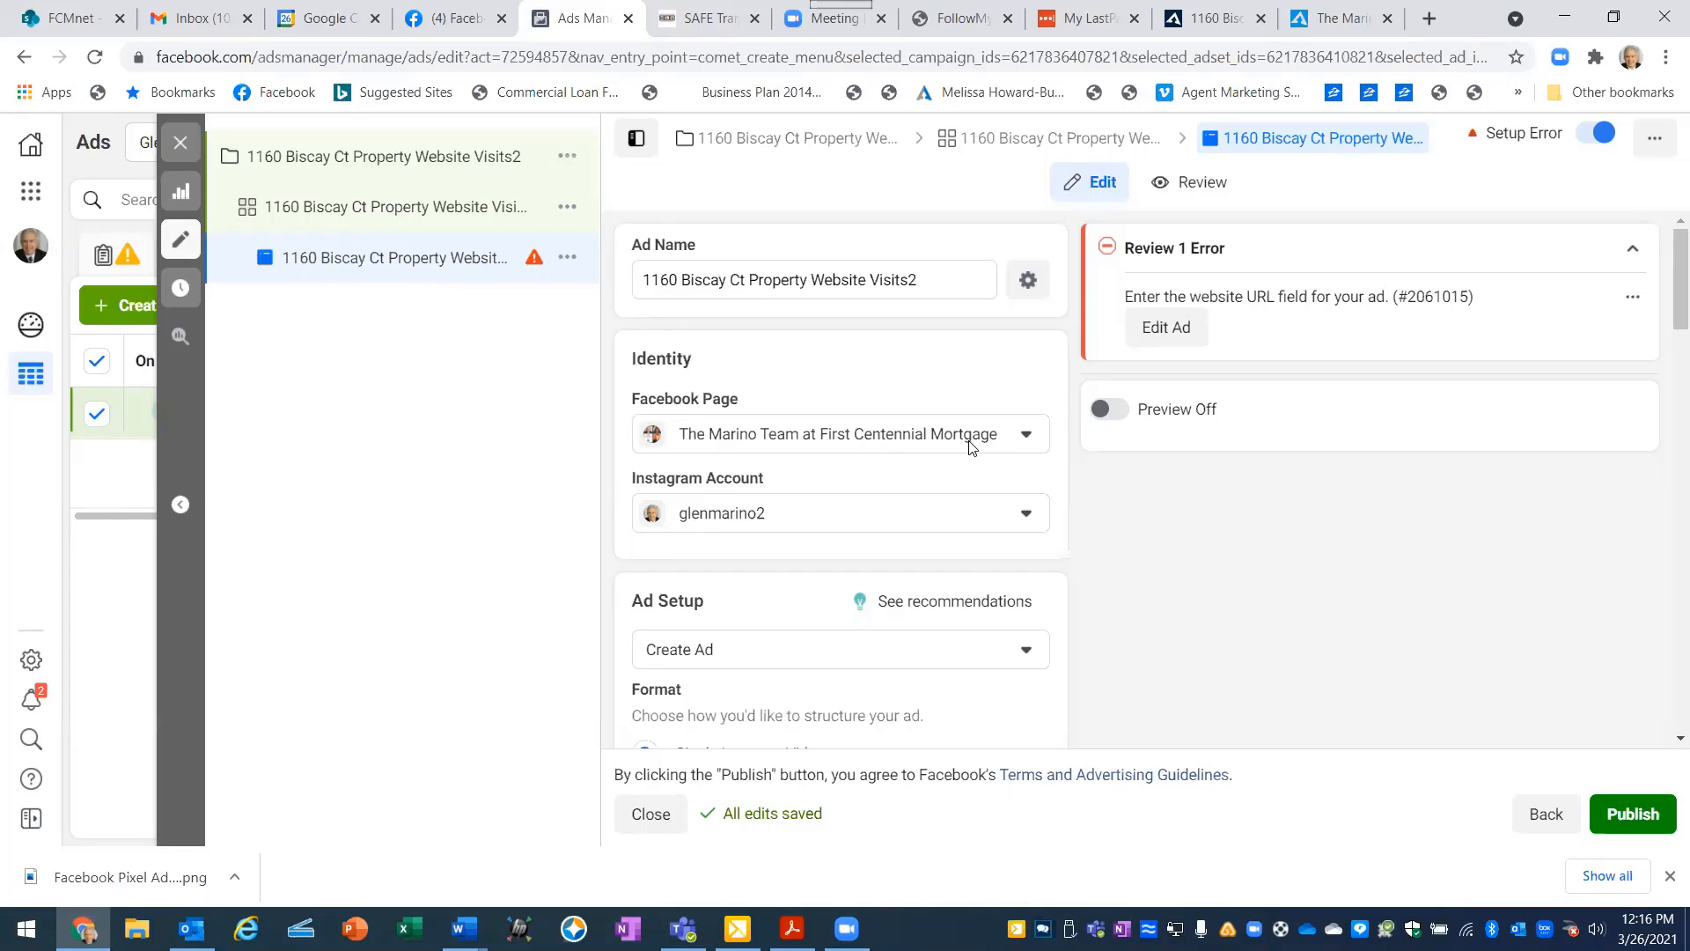
pyautogui.click(1028, 440)
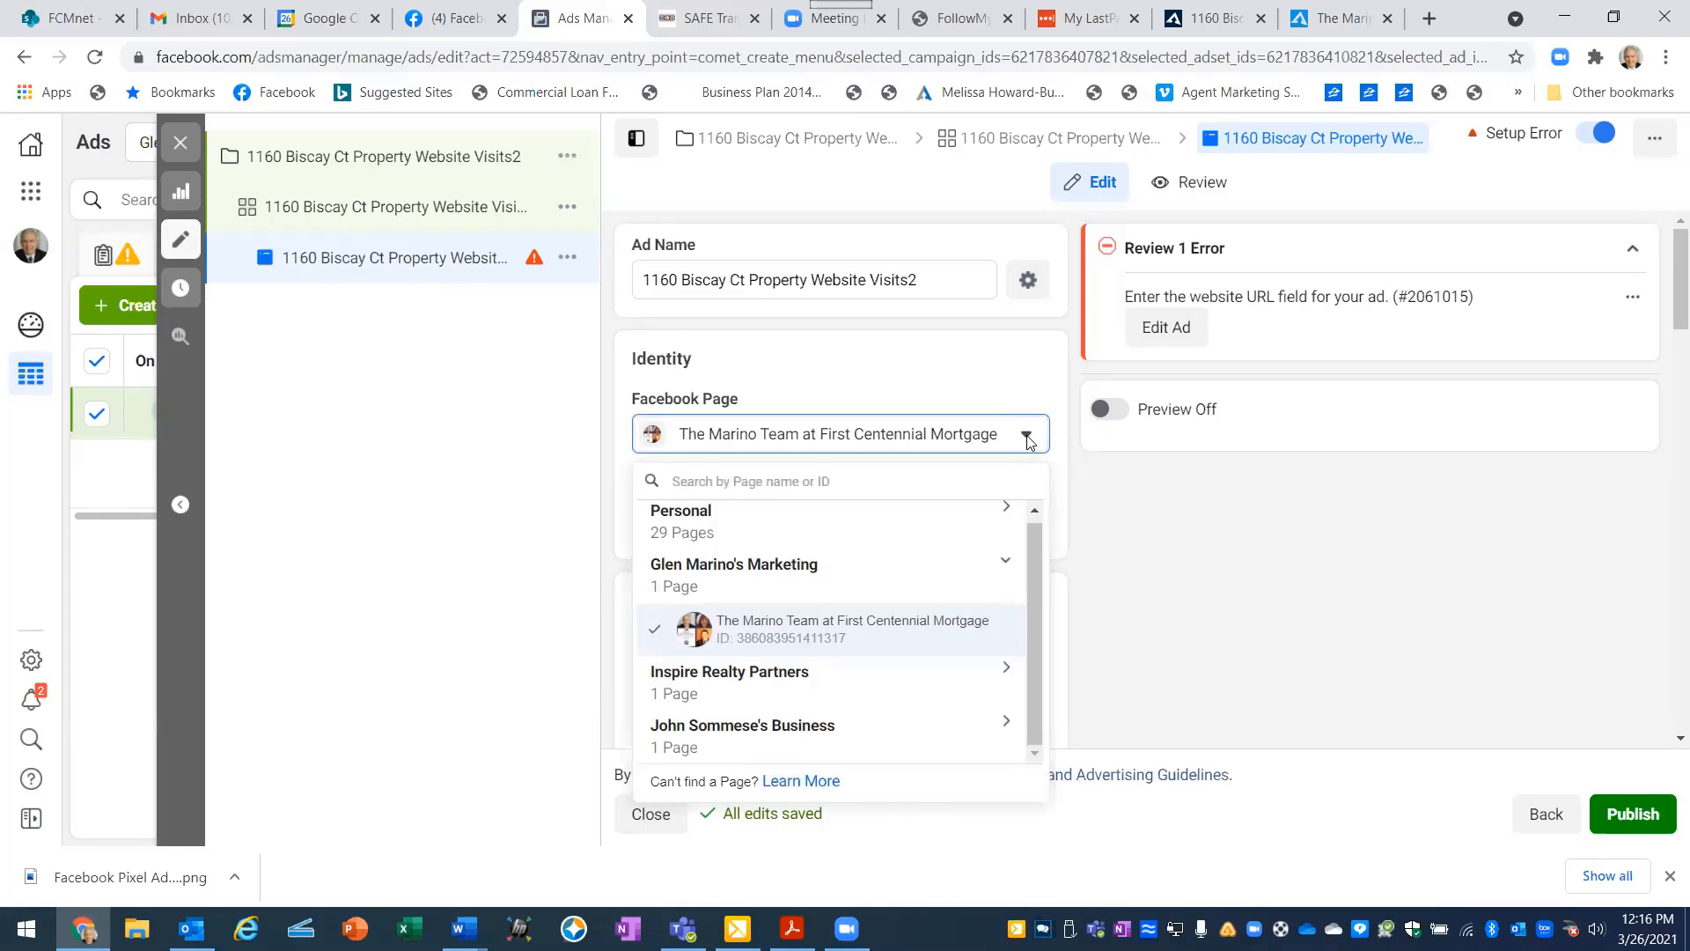
pyautogui.click(1029, 440)
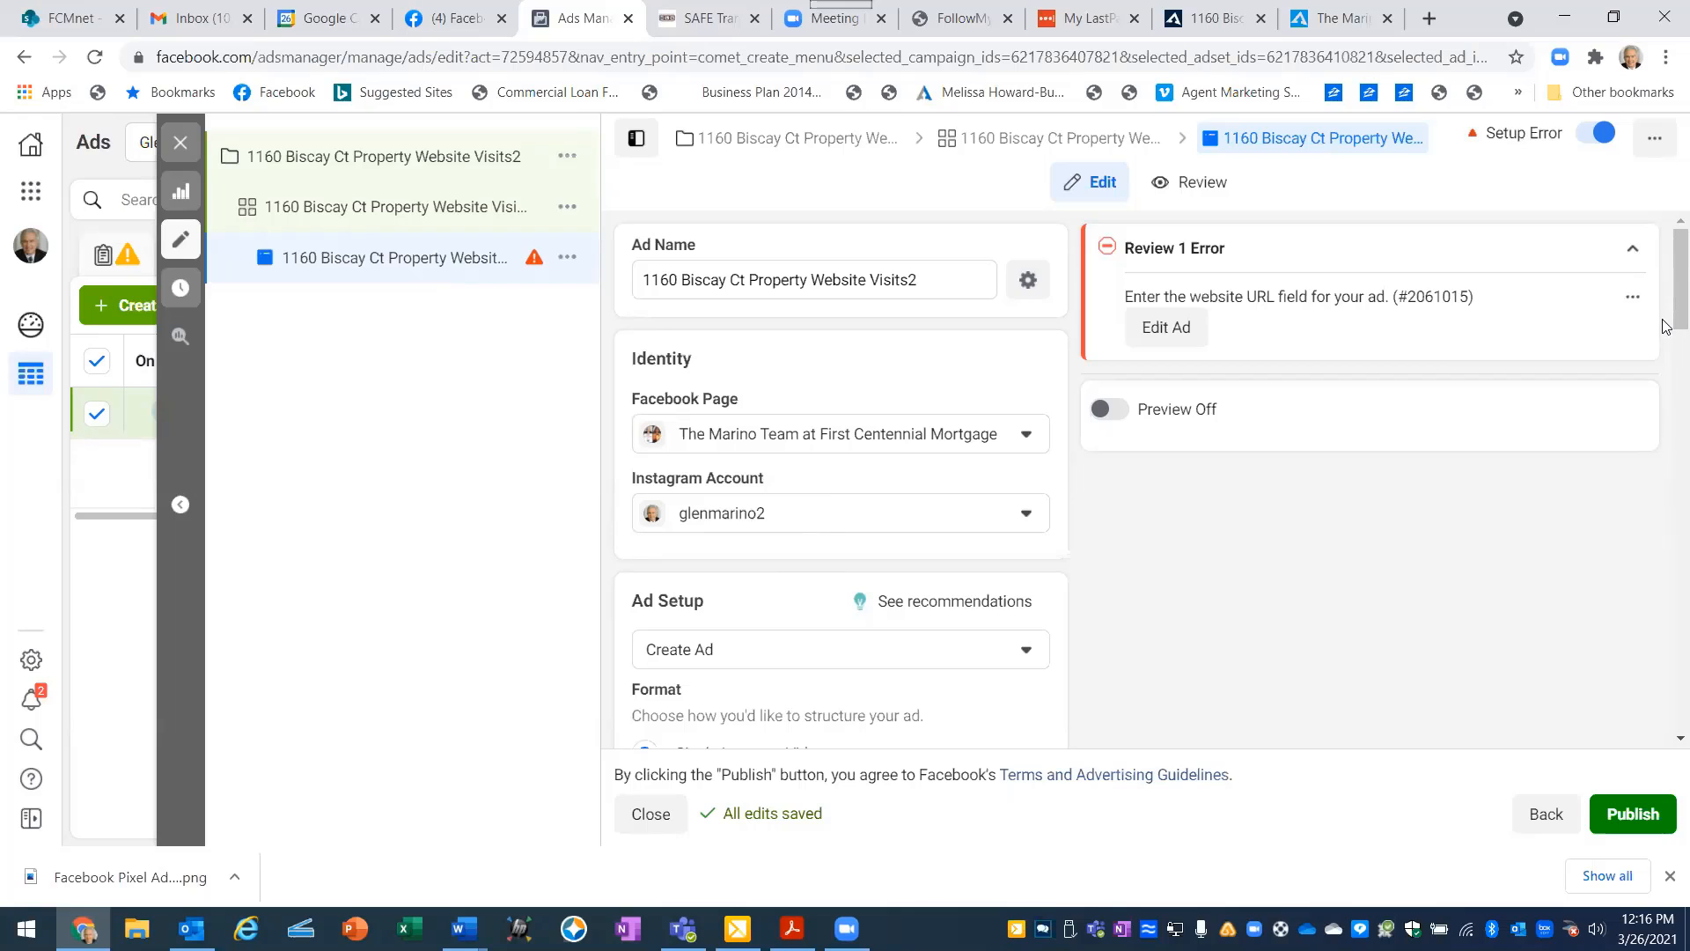
# - Add the untitled 1500 × 1000 house entrance image from the account images as the ad's media, leaving all placement crops and enhancements off
pyautogui.moveTo(1666, 321); pyautogui.dragTo(1666, 385)
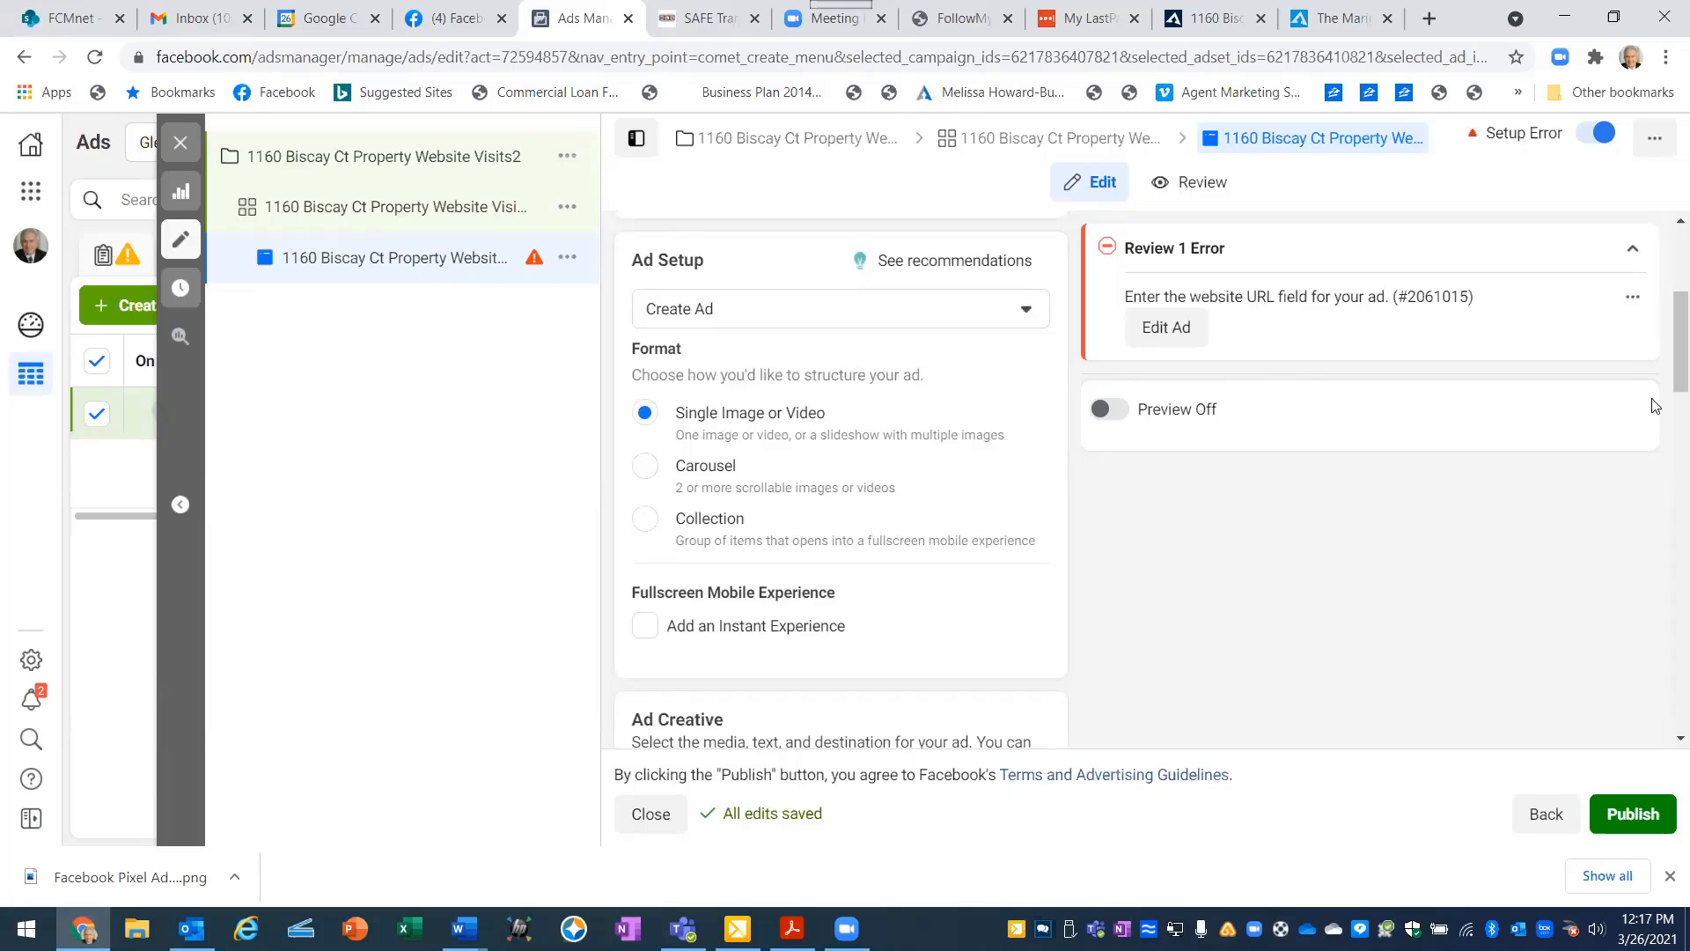
pyautogui.moveTo(1666, 365); pyautogui.dragTo(1665, 452)
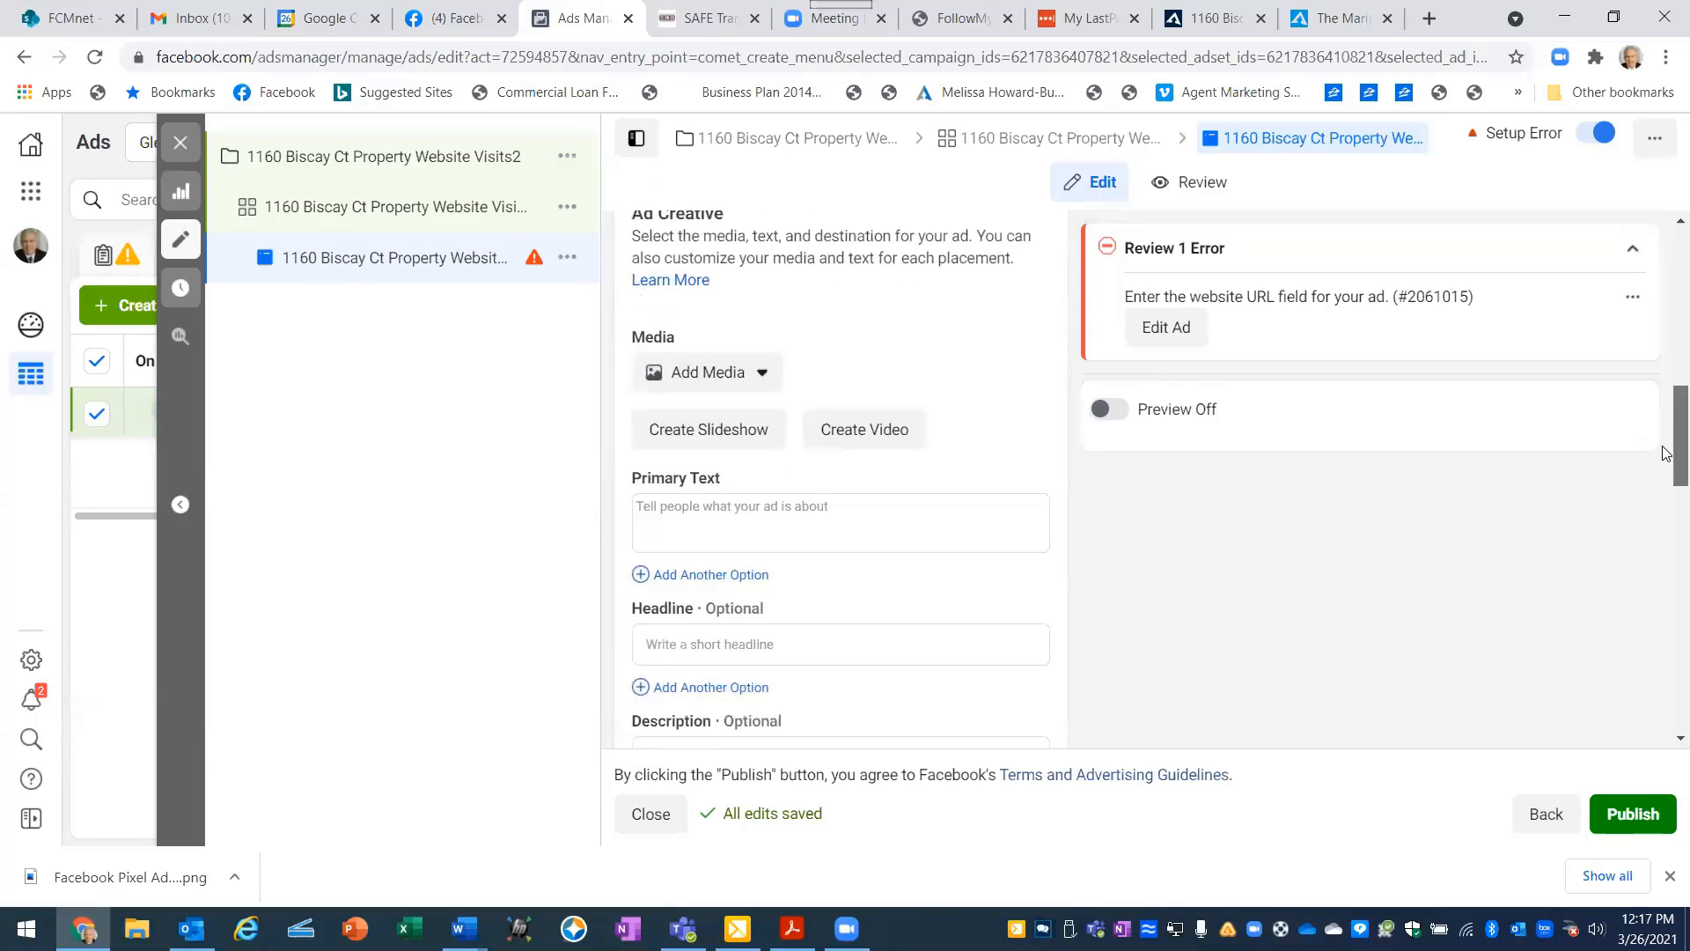
pyautogui.click(765, 374)
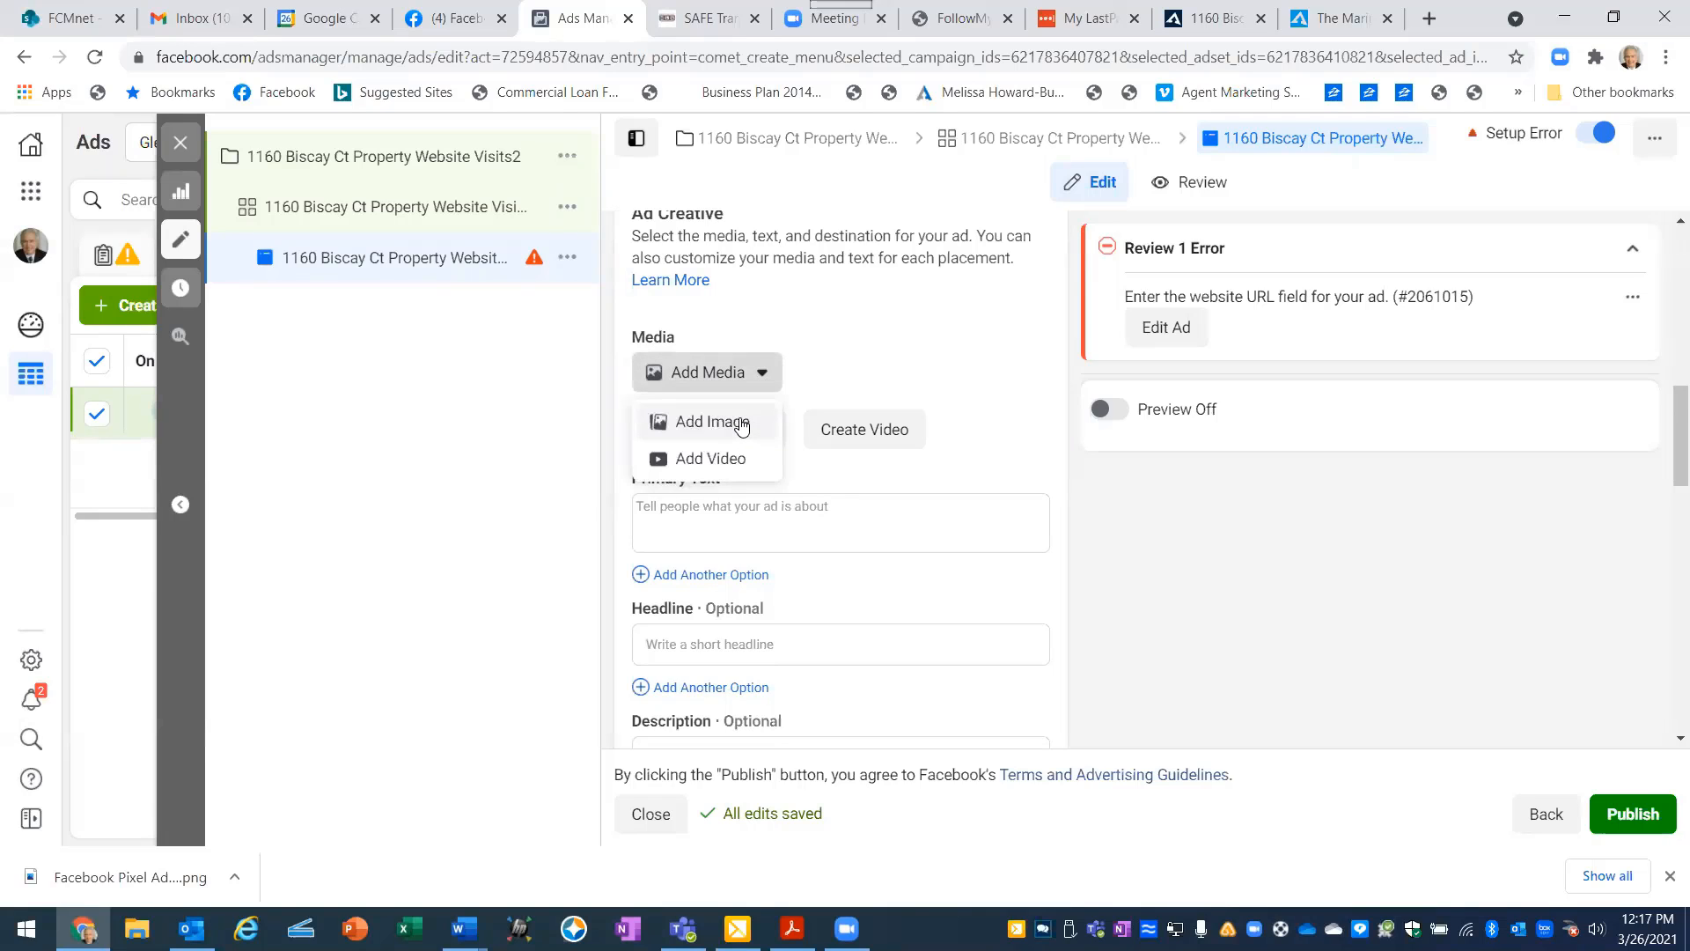
pyautogui.click(741, 425)
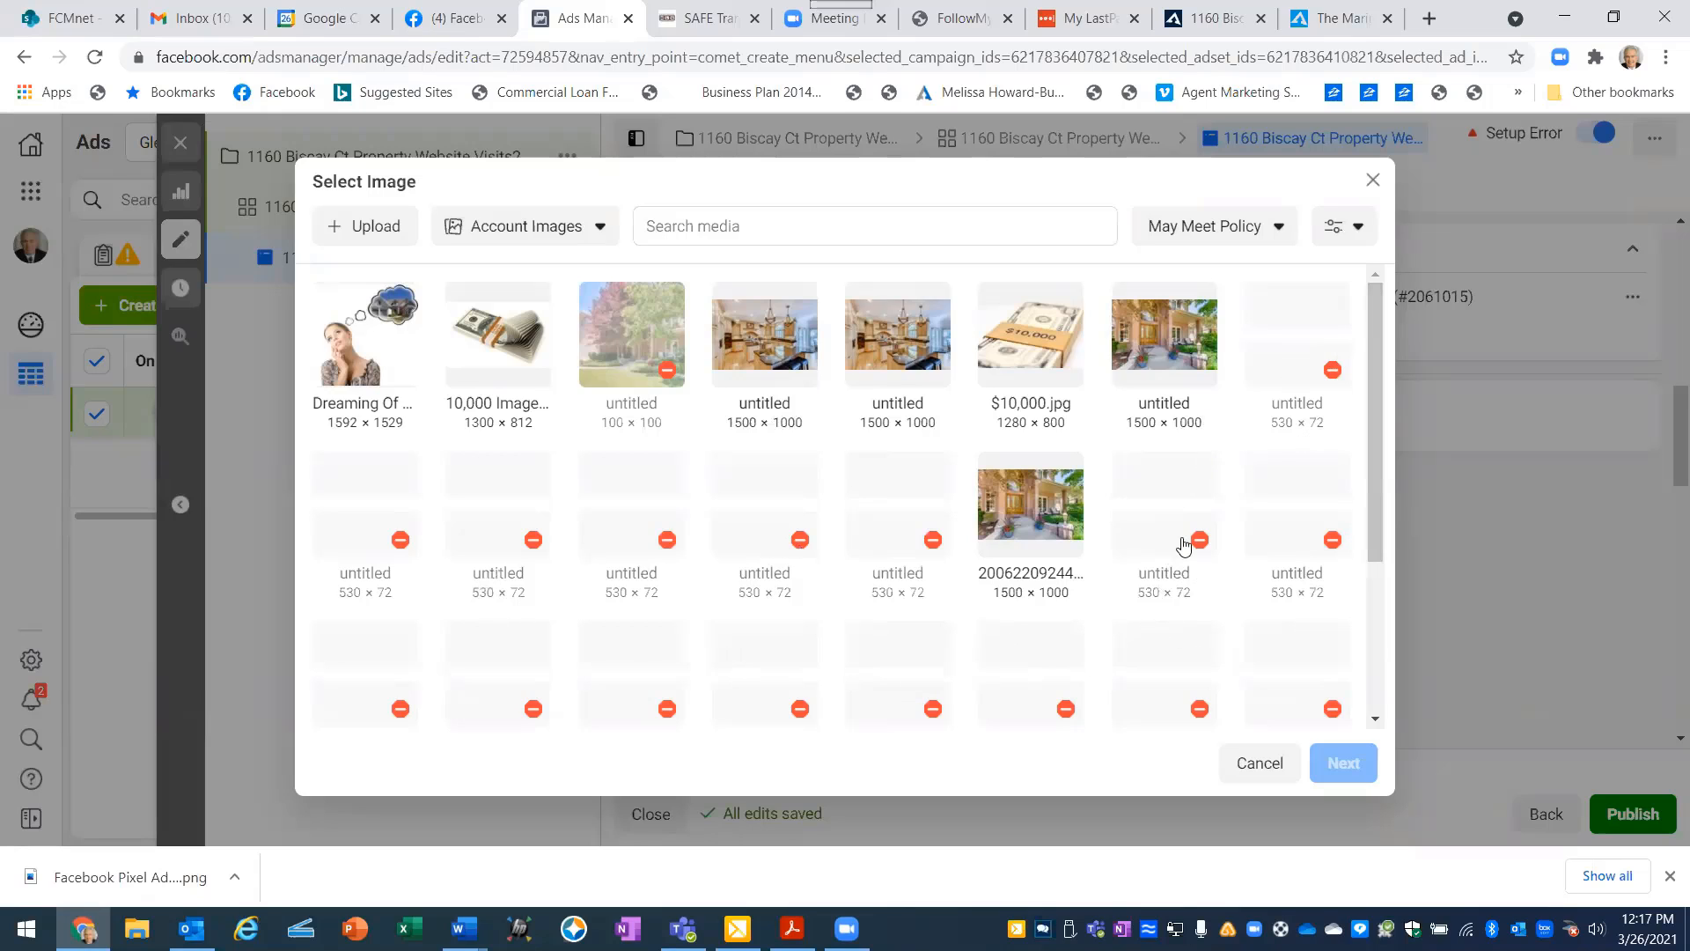
pyautogui.click(1162, 344)
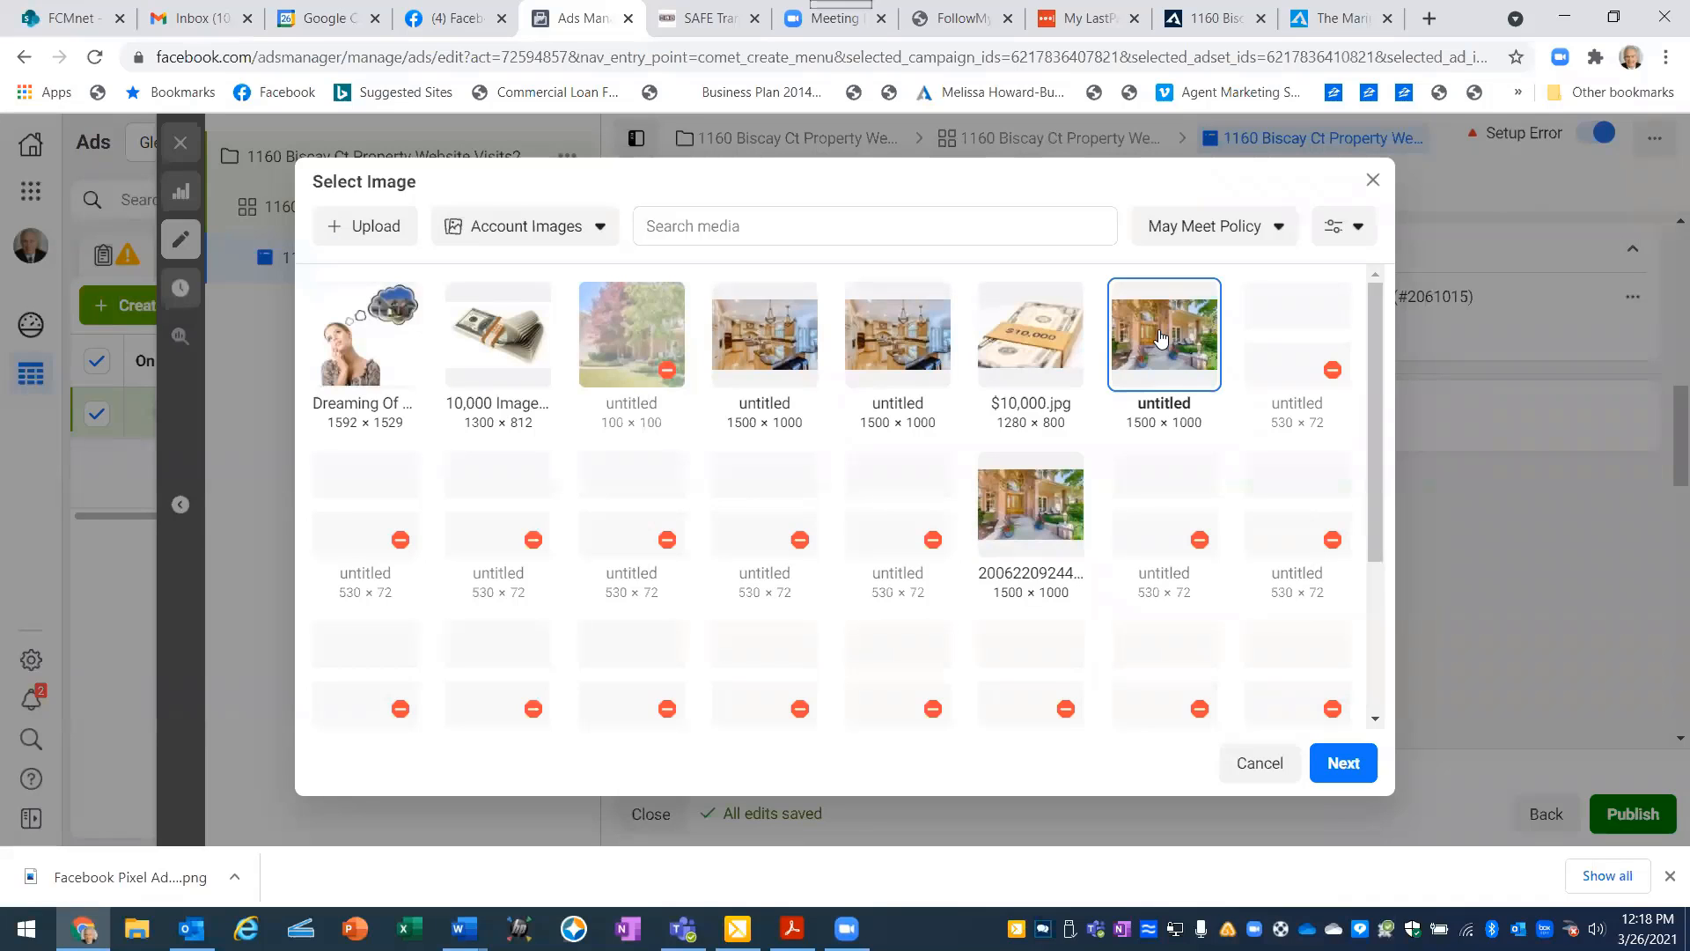
pyautogui.click(1356, 770)
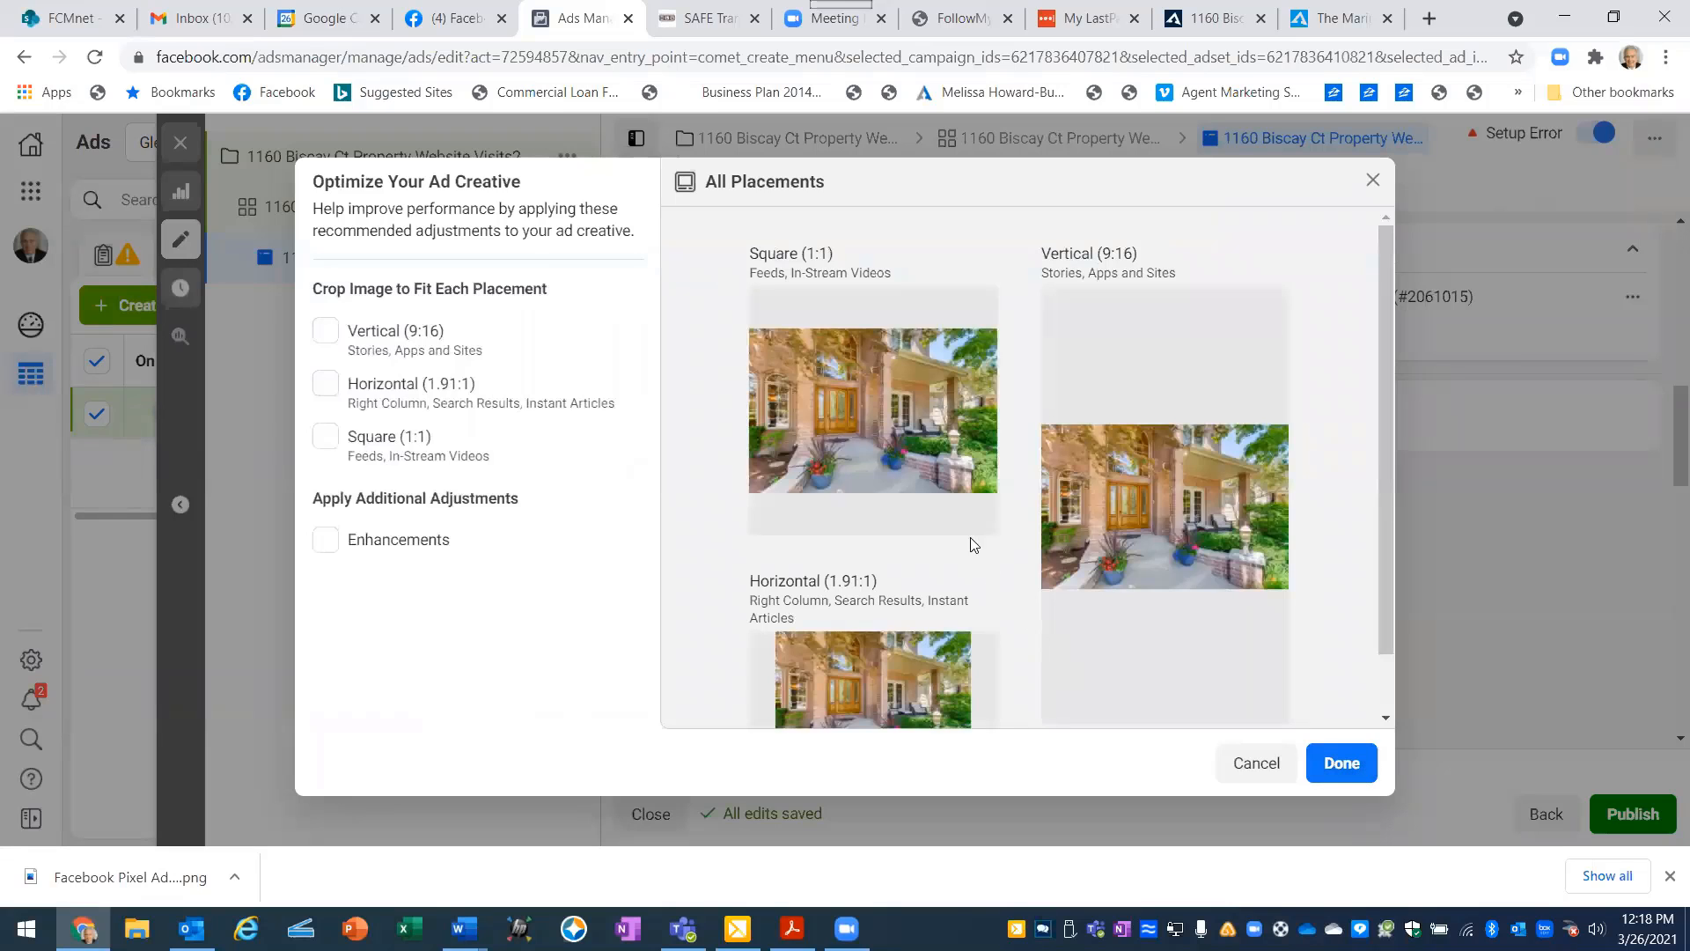
pyautogui.moveTo(932, 493)
pyautogui.moveTo(777, 361)
pyautogui.moveTo(1196, 535)
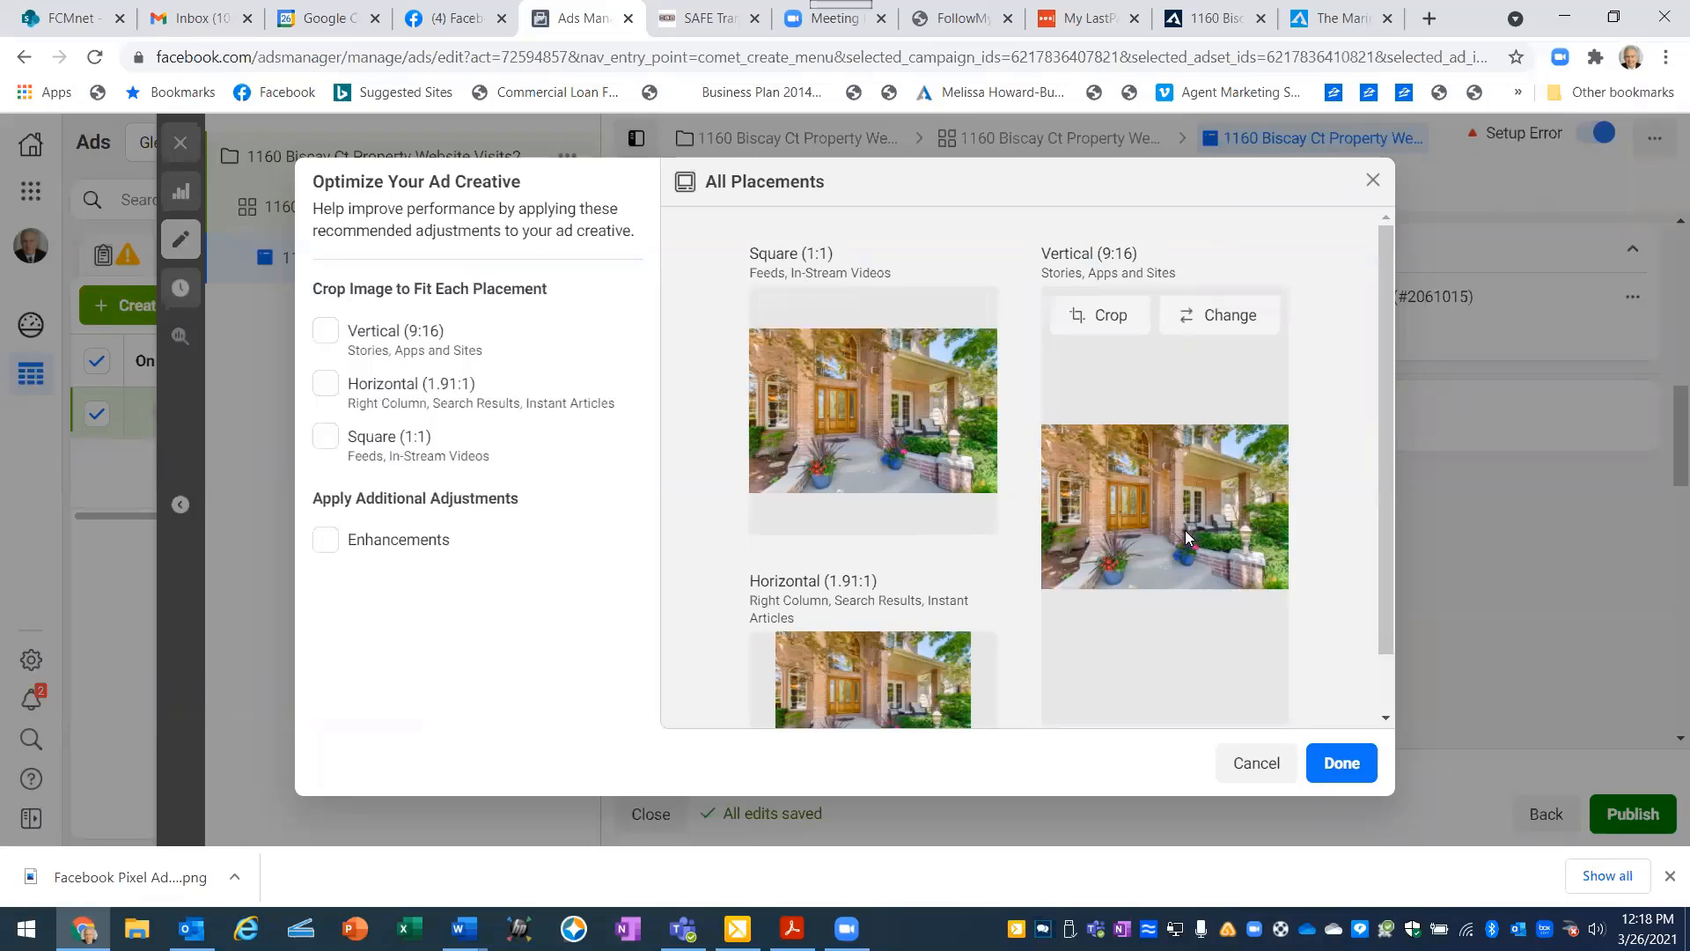
pyautogui.moveTo(907, 659)
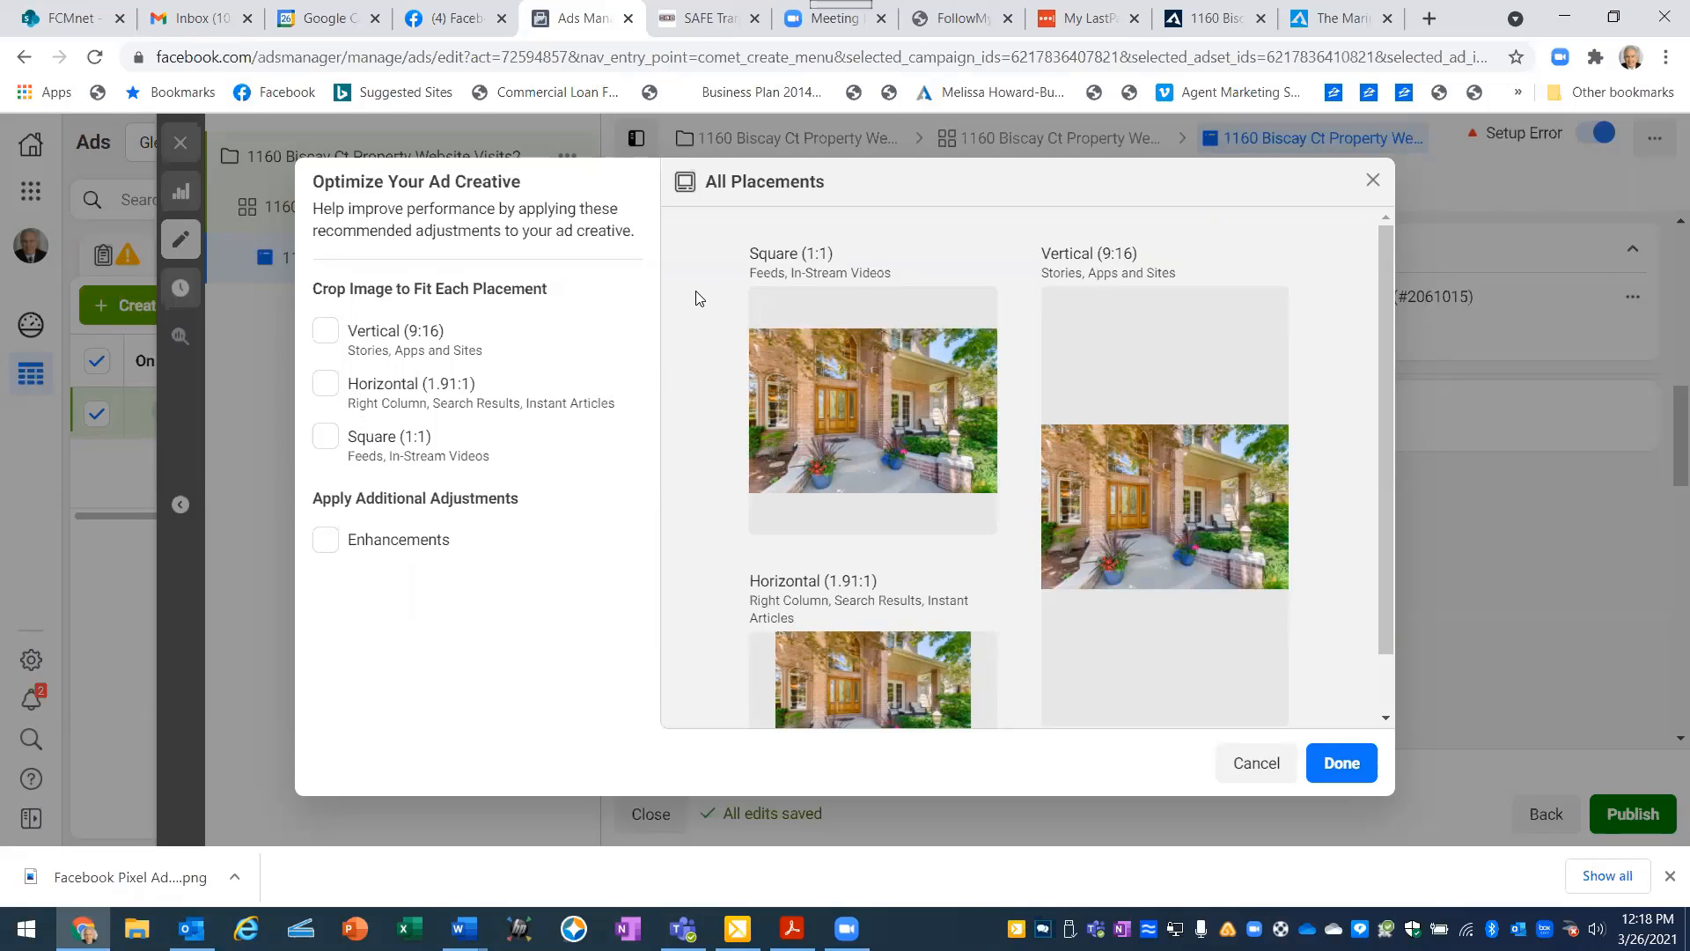
pyautogui.click(1342, 764)
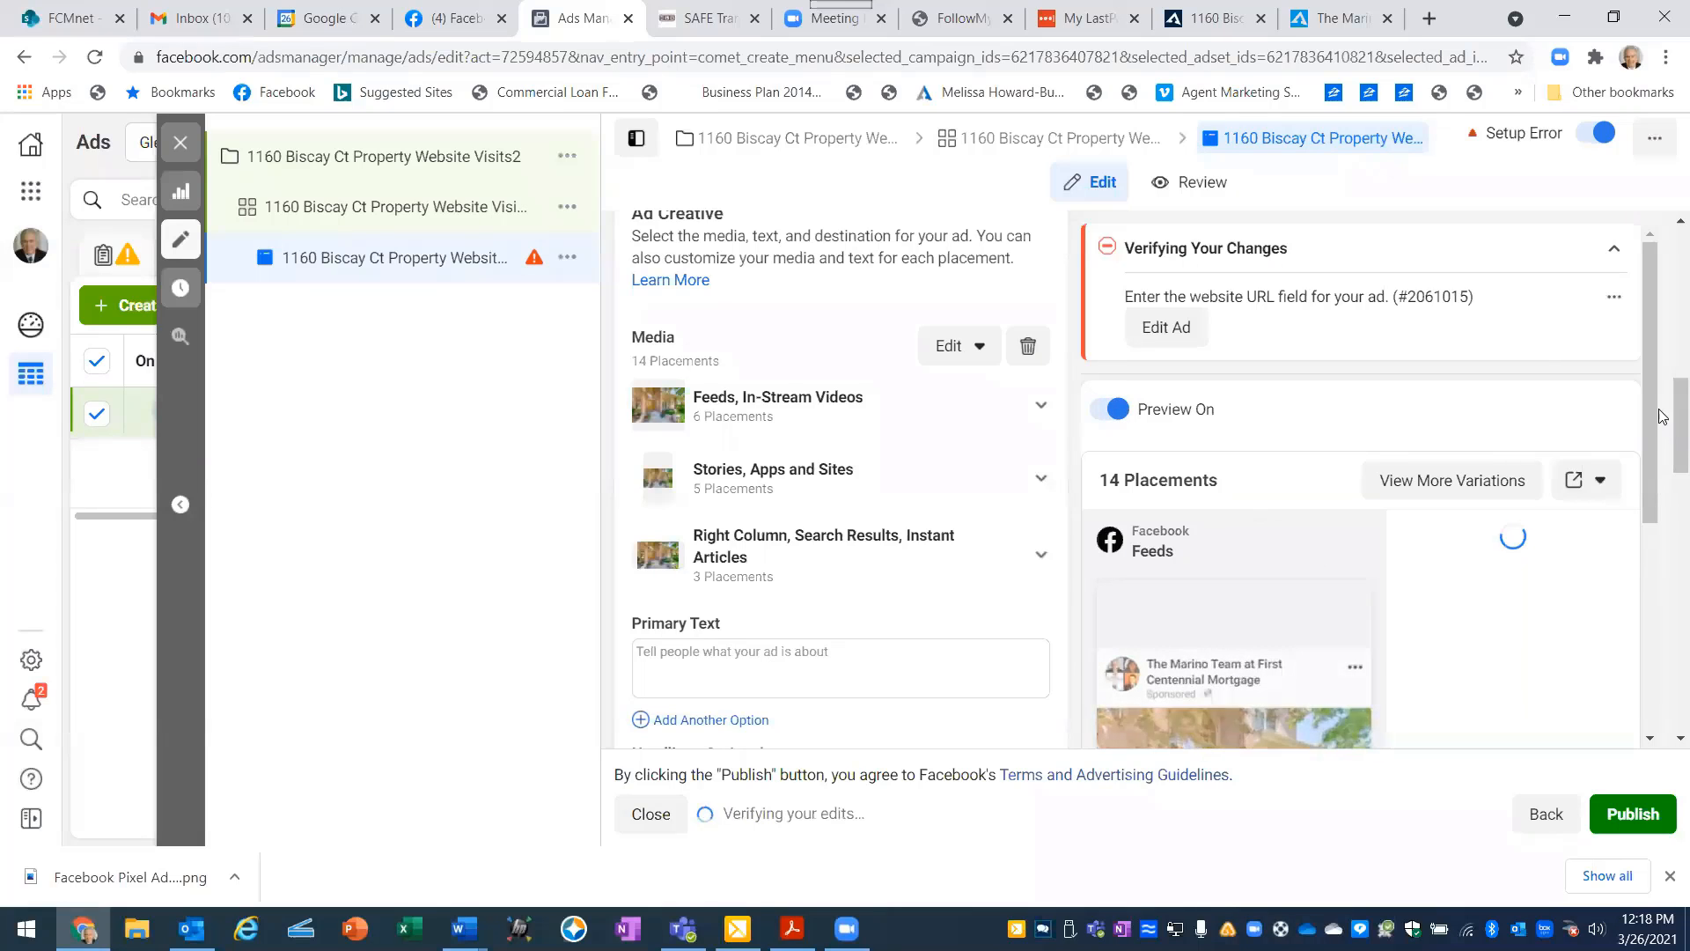
# - Examine the Facebook Feeds preview of the ad, its extra options and the media placement groups
pyautogui.moveTo(1649, 409); pyautogui.dragTo(1644, 465)
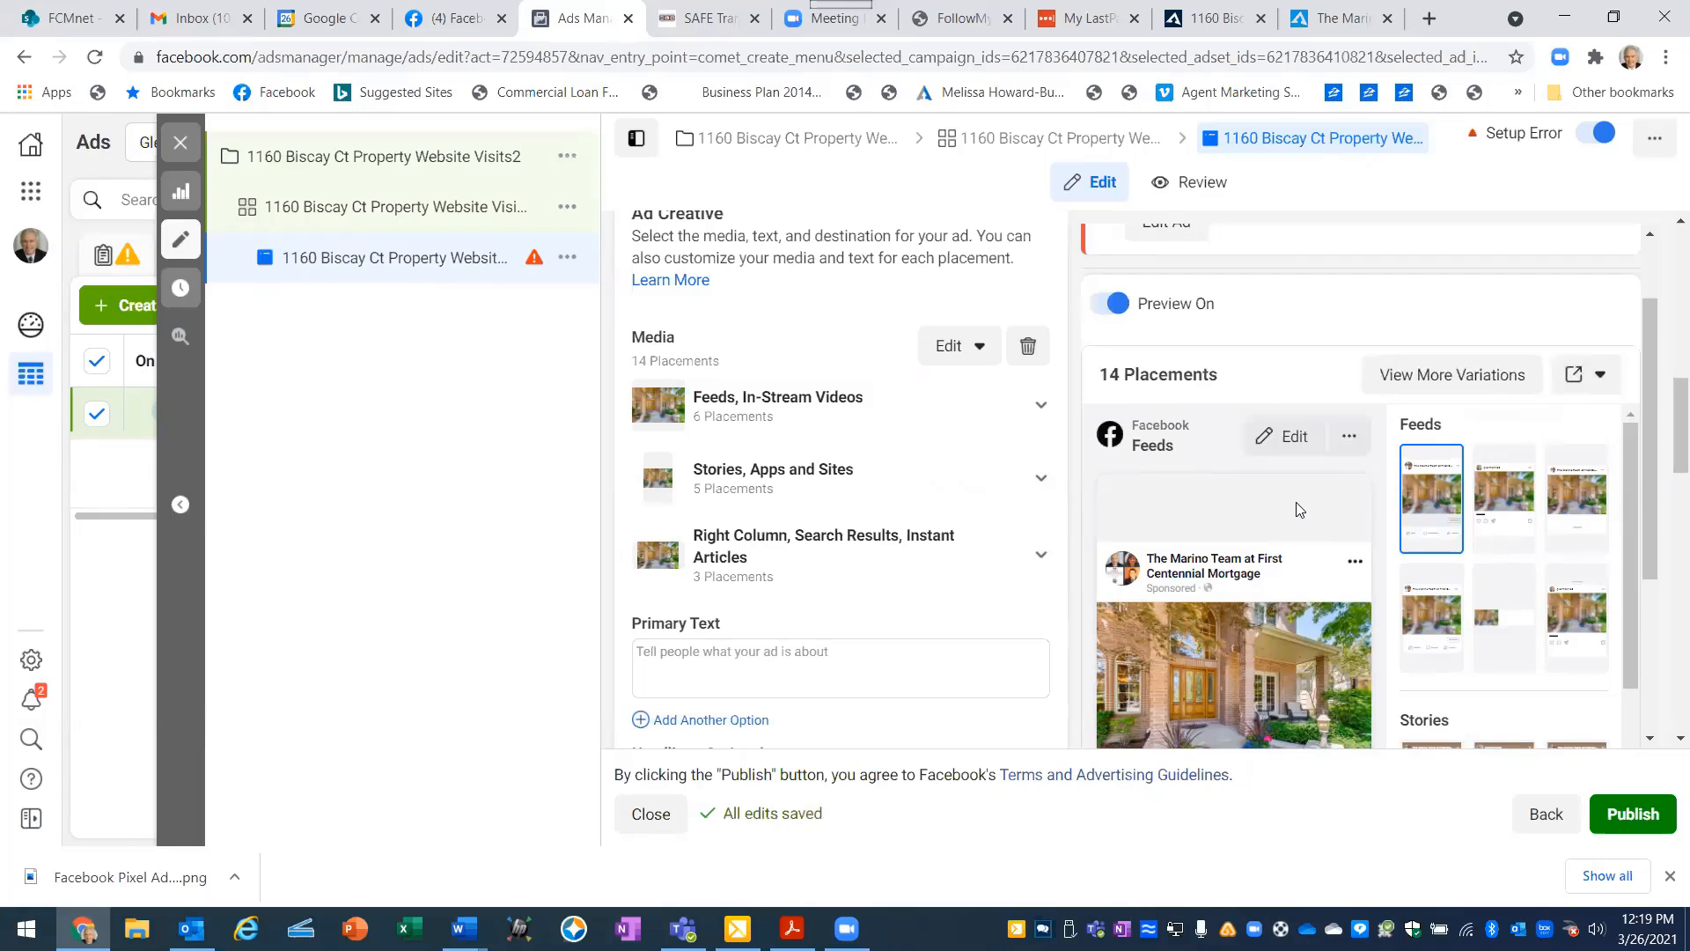
pyautogui.click(1349, 438)
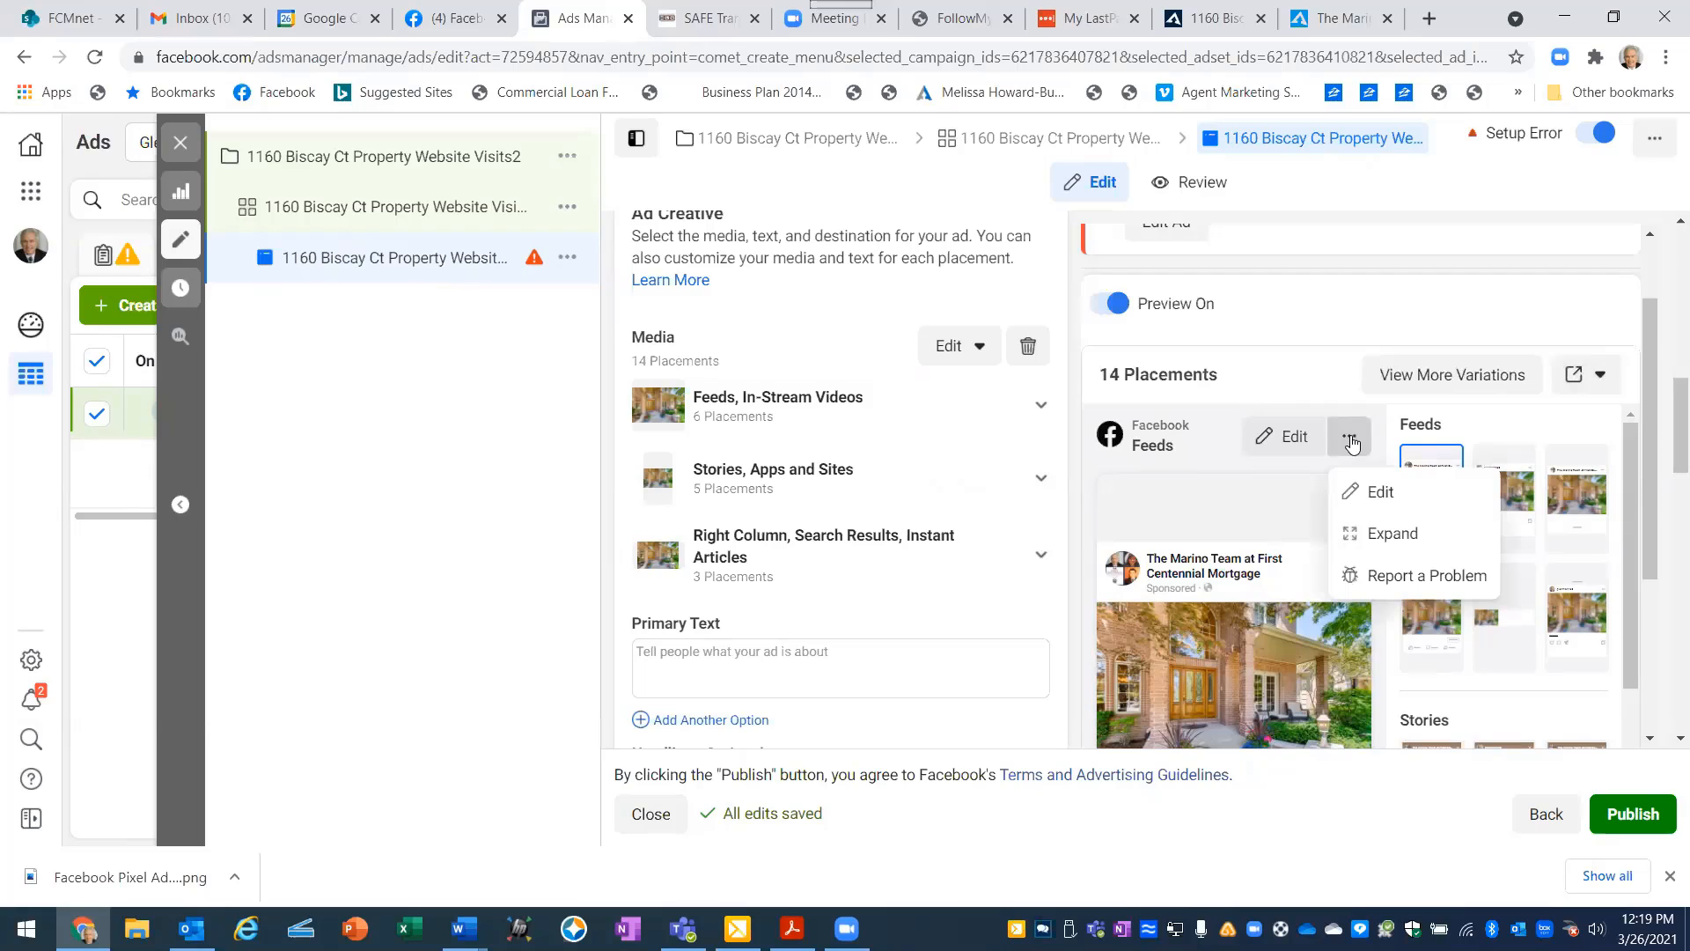
pyautogui.click(1349, 441)
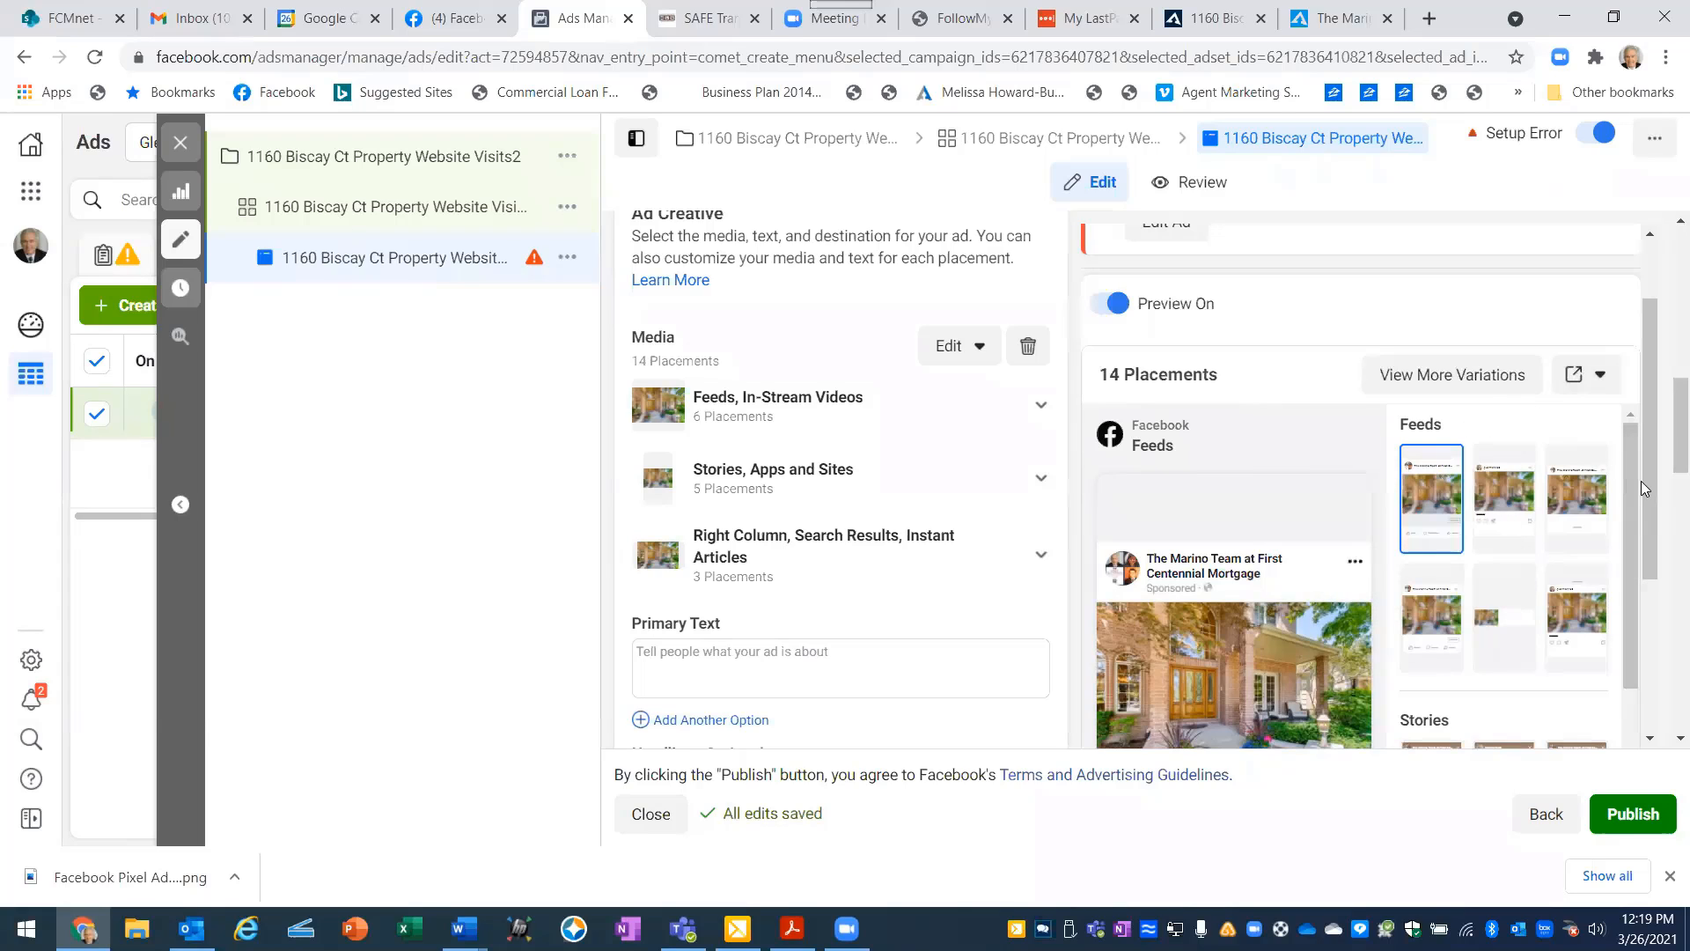
pyautogui.moveTo(1625, 476); pyautogui.dragTo(1623, 431)
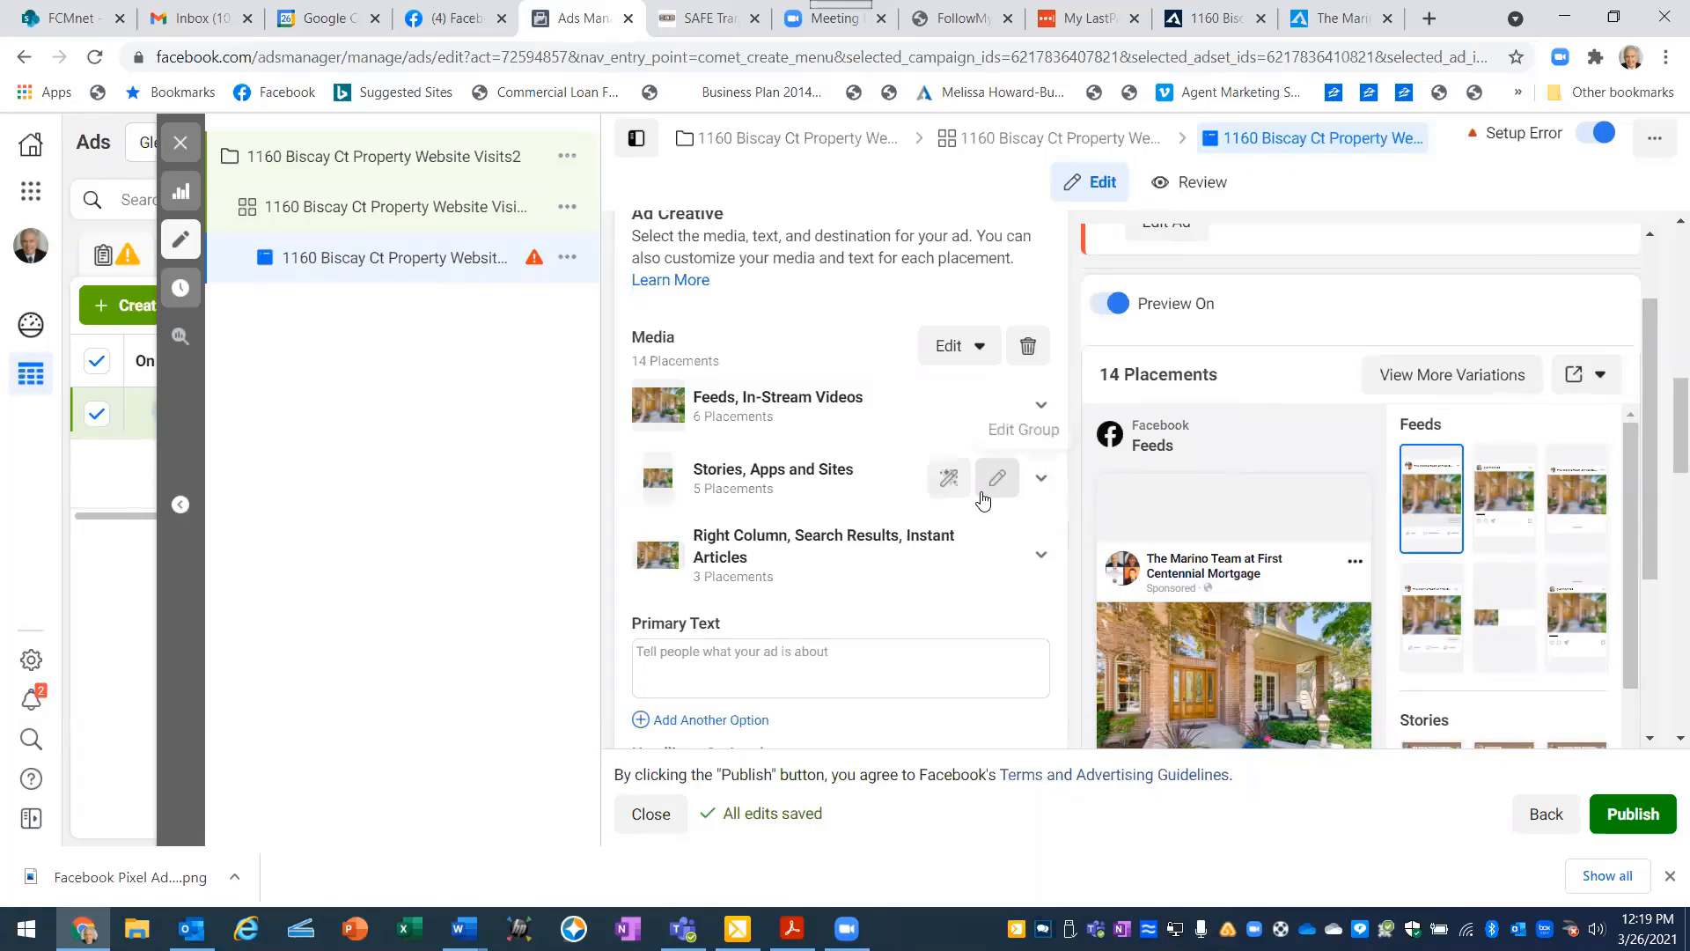
pyautogui.scroll(1, 983, 499)
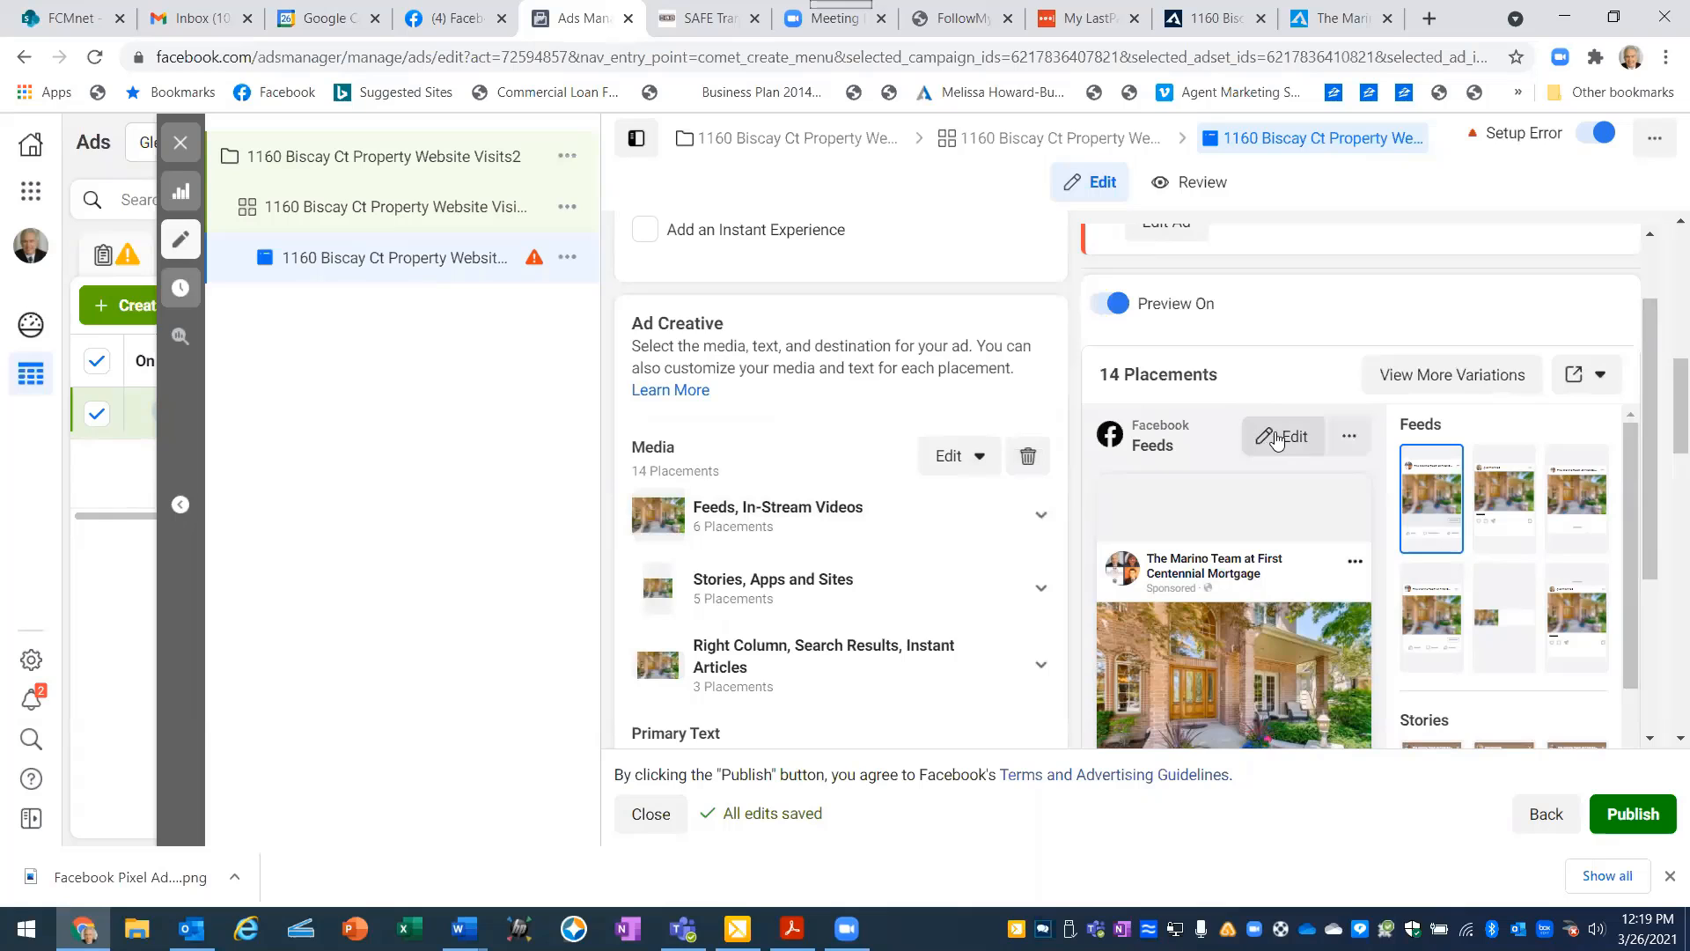
# - Check the Facebook Feeds placement's editing window, full ad preview and extra options, leaving them unchanged
pyautogui.click(1277, 436)
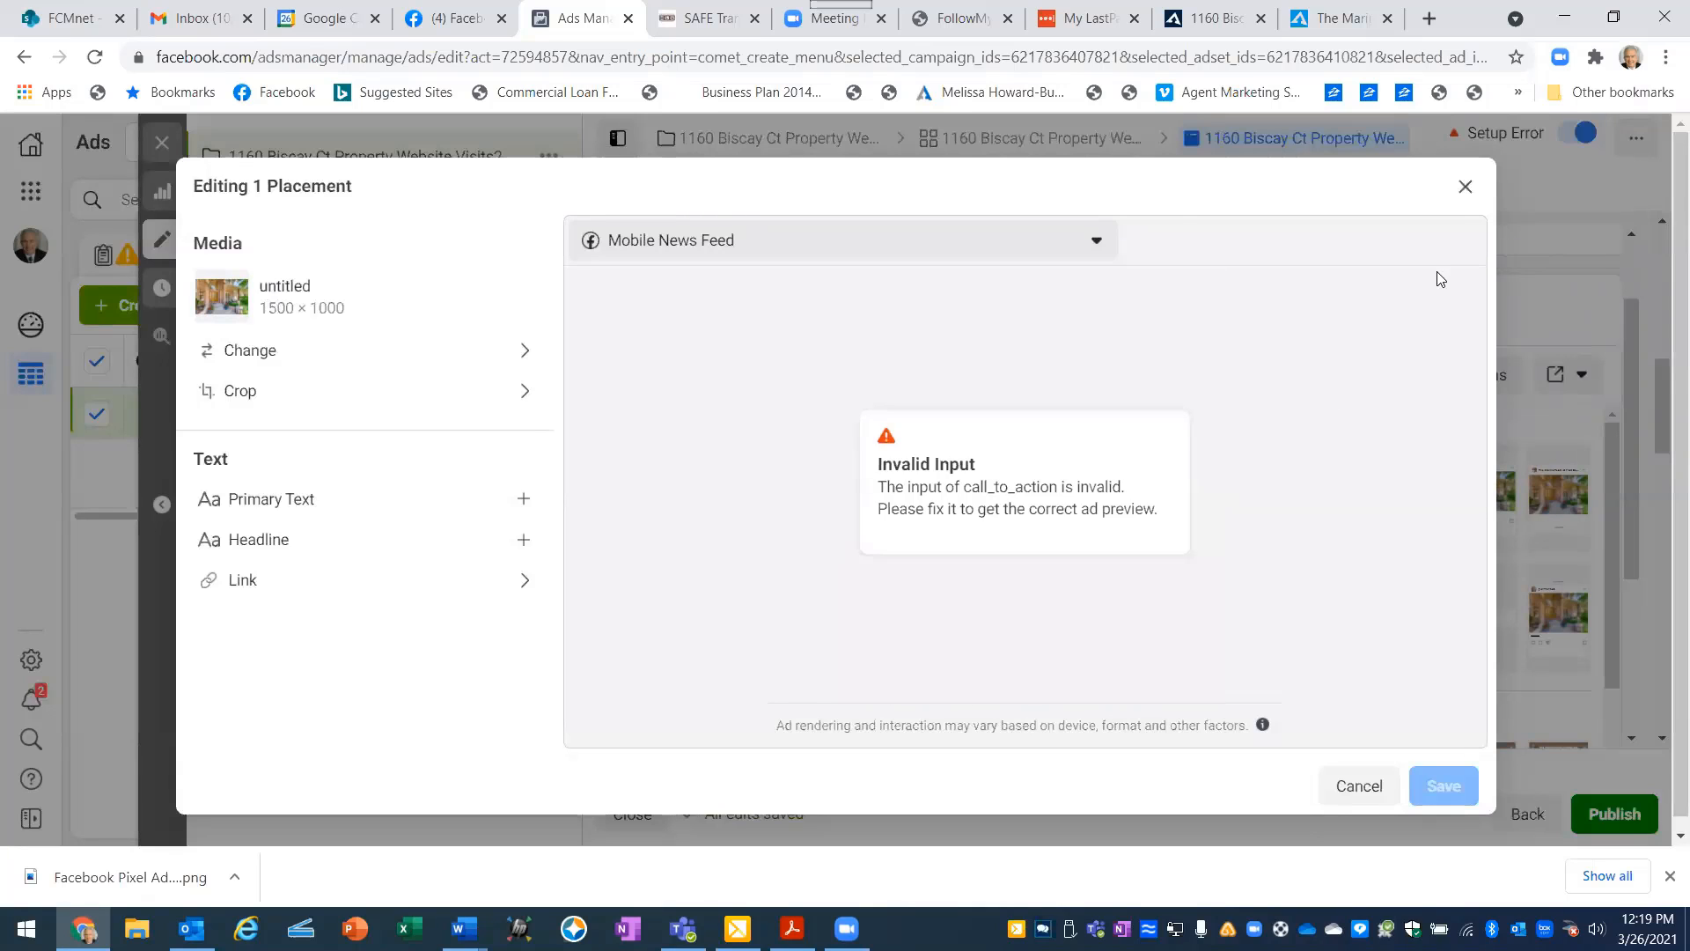
pyautogui.click(1463, 188)
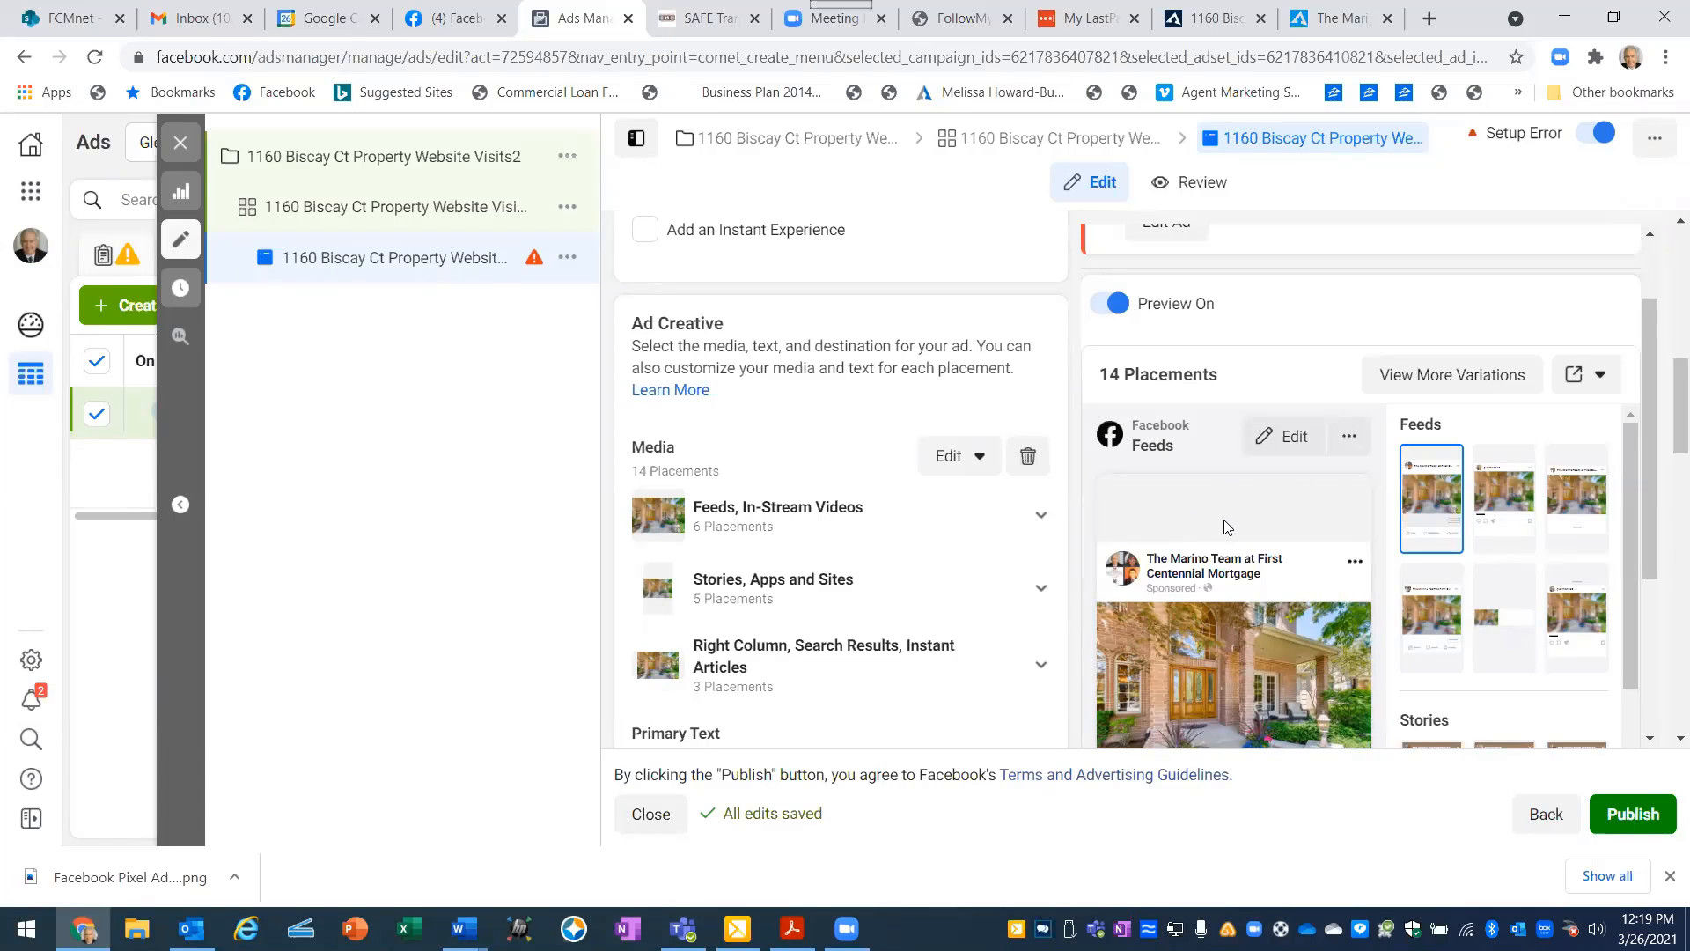
pyautogui.scroll(-3, 1220, 527)
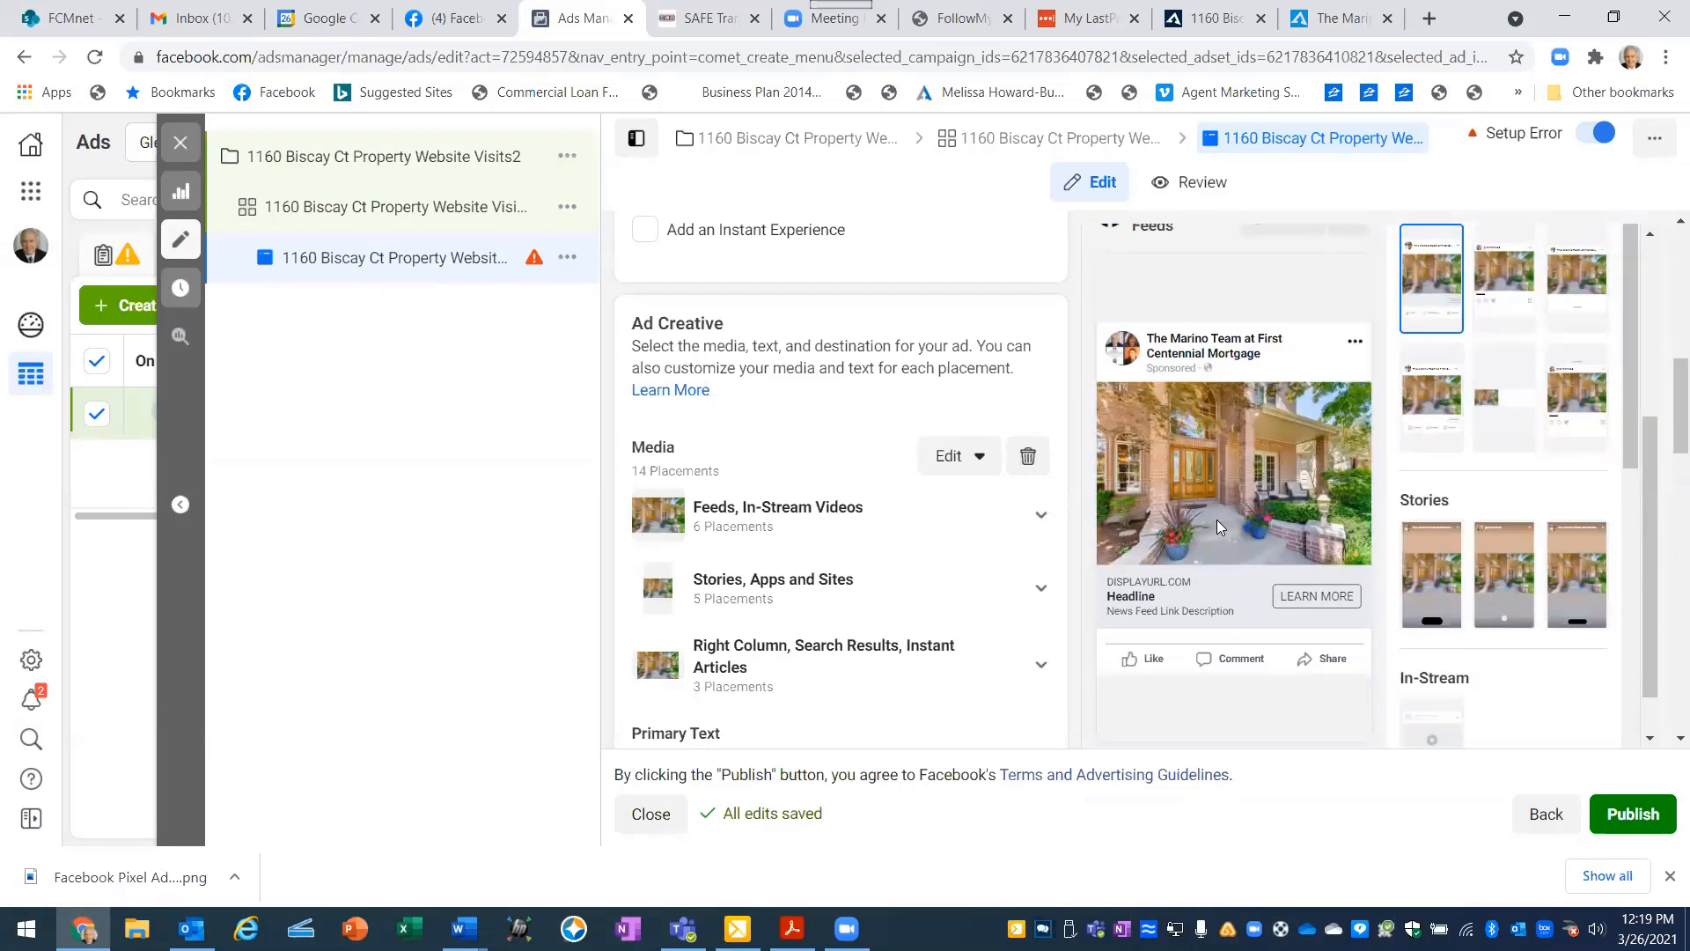
pyautogui.scroll(-2, 1215, 678)
pyautogui.scroll(3, 1215, 669)
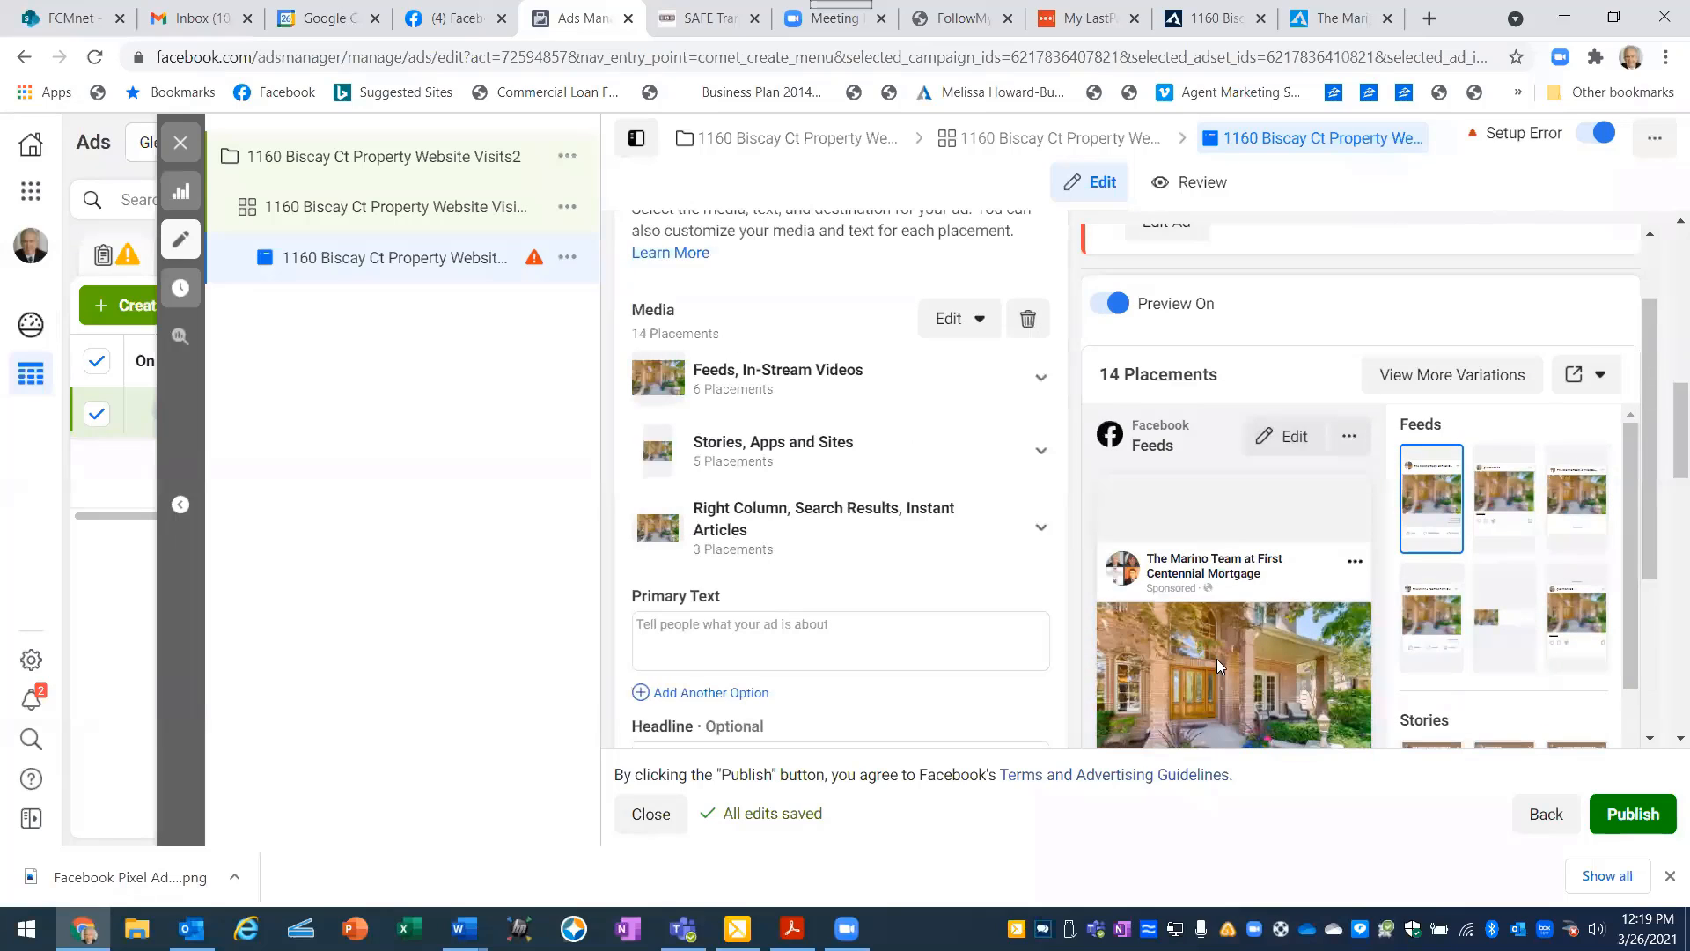
pyautogui.click(1351, 437)
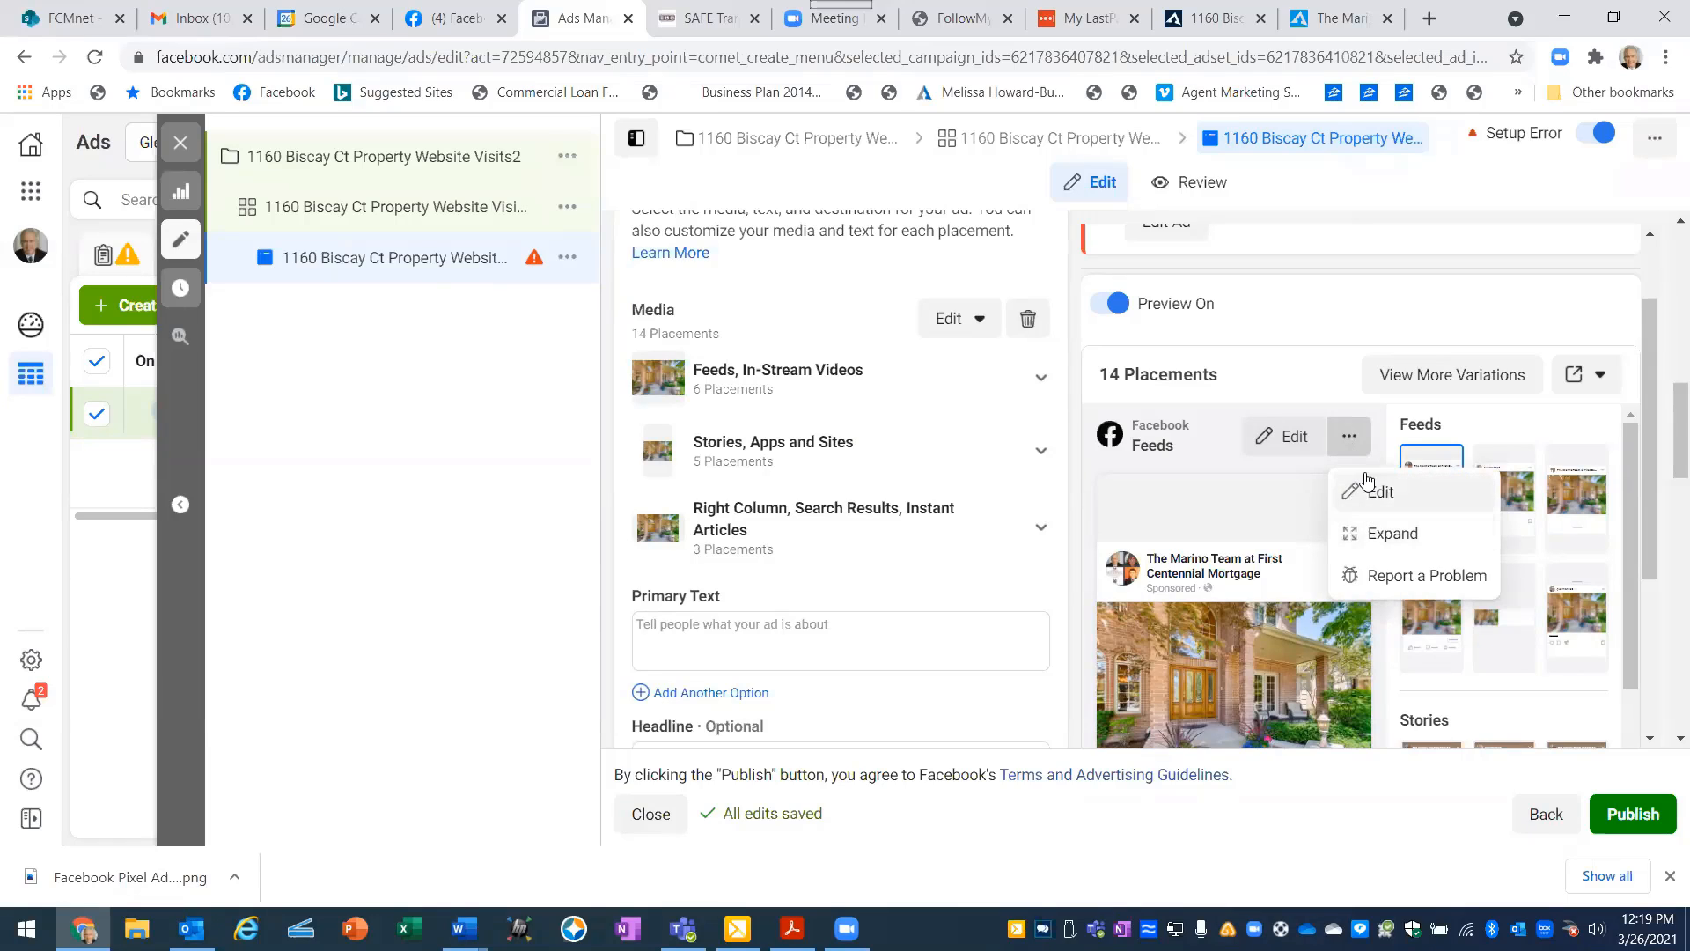
pyautogui.click(1342, 438)
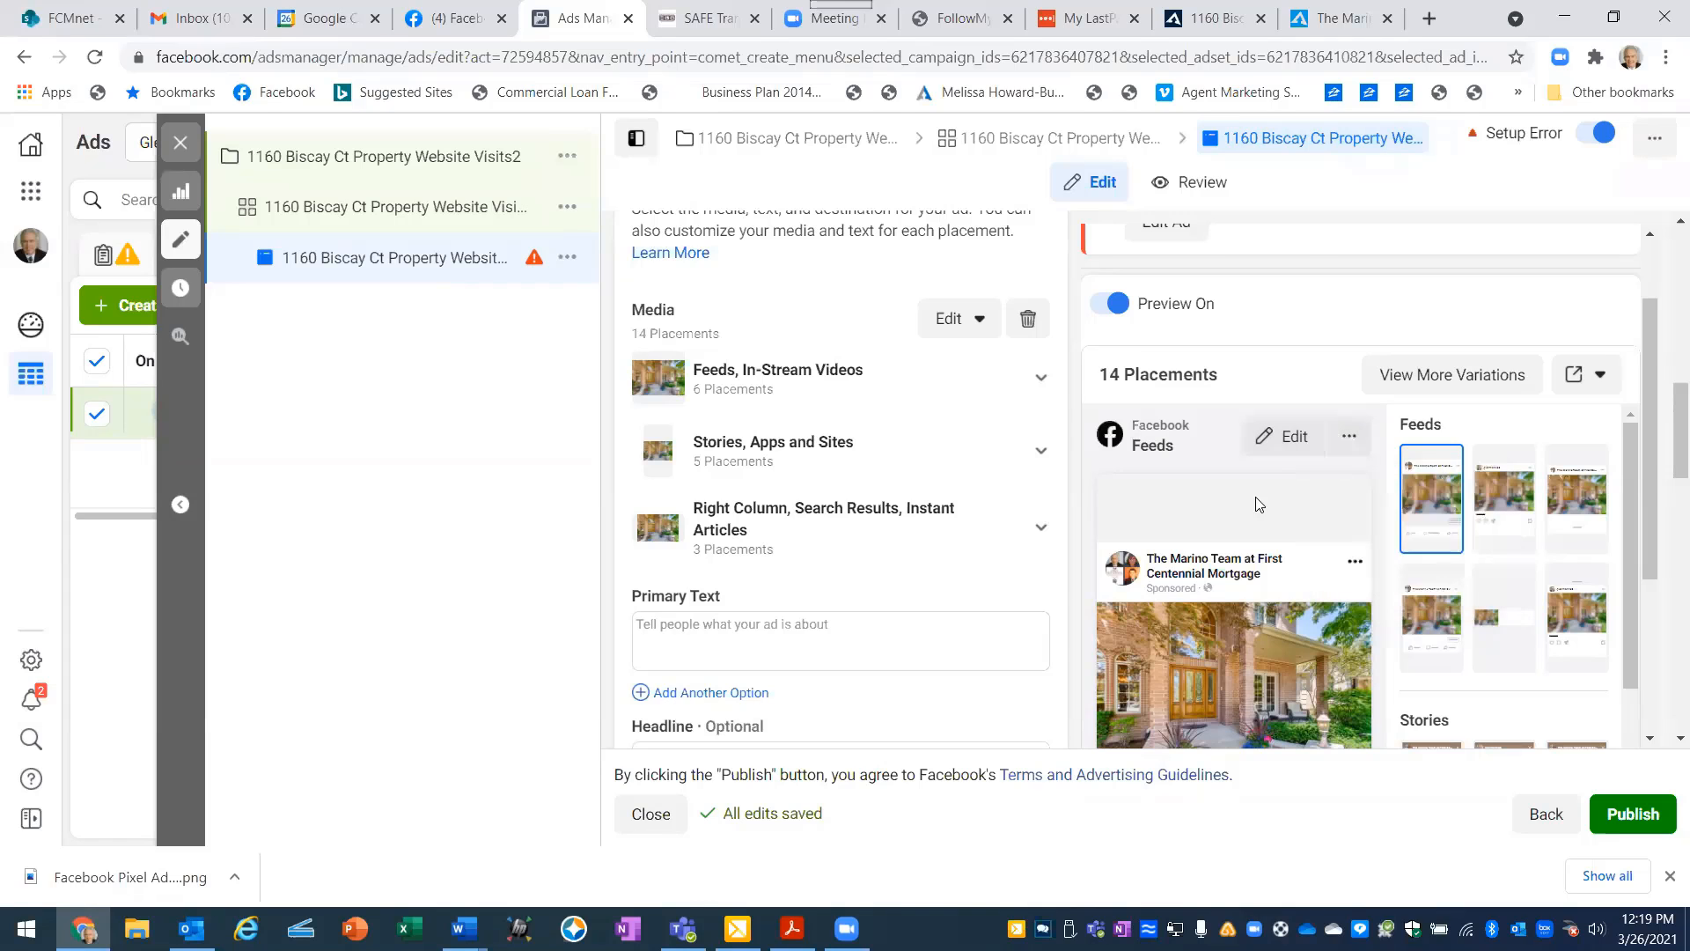
# - Review the ad's format, media placement groups, text fields and destination options
pyautogui.scroll(3, 1224, 511)
pyautogui.scroll(3, 1230, 404)
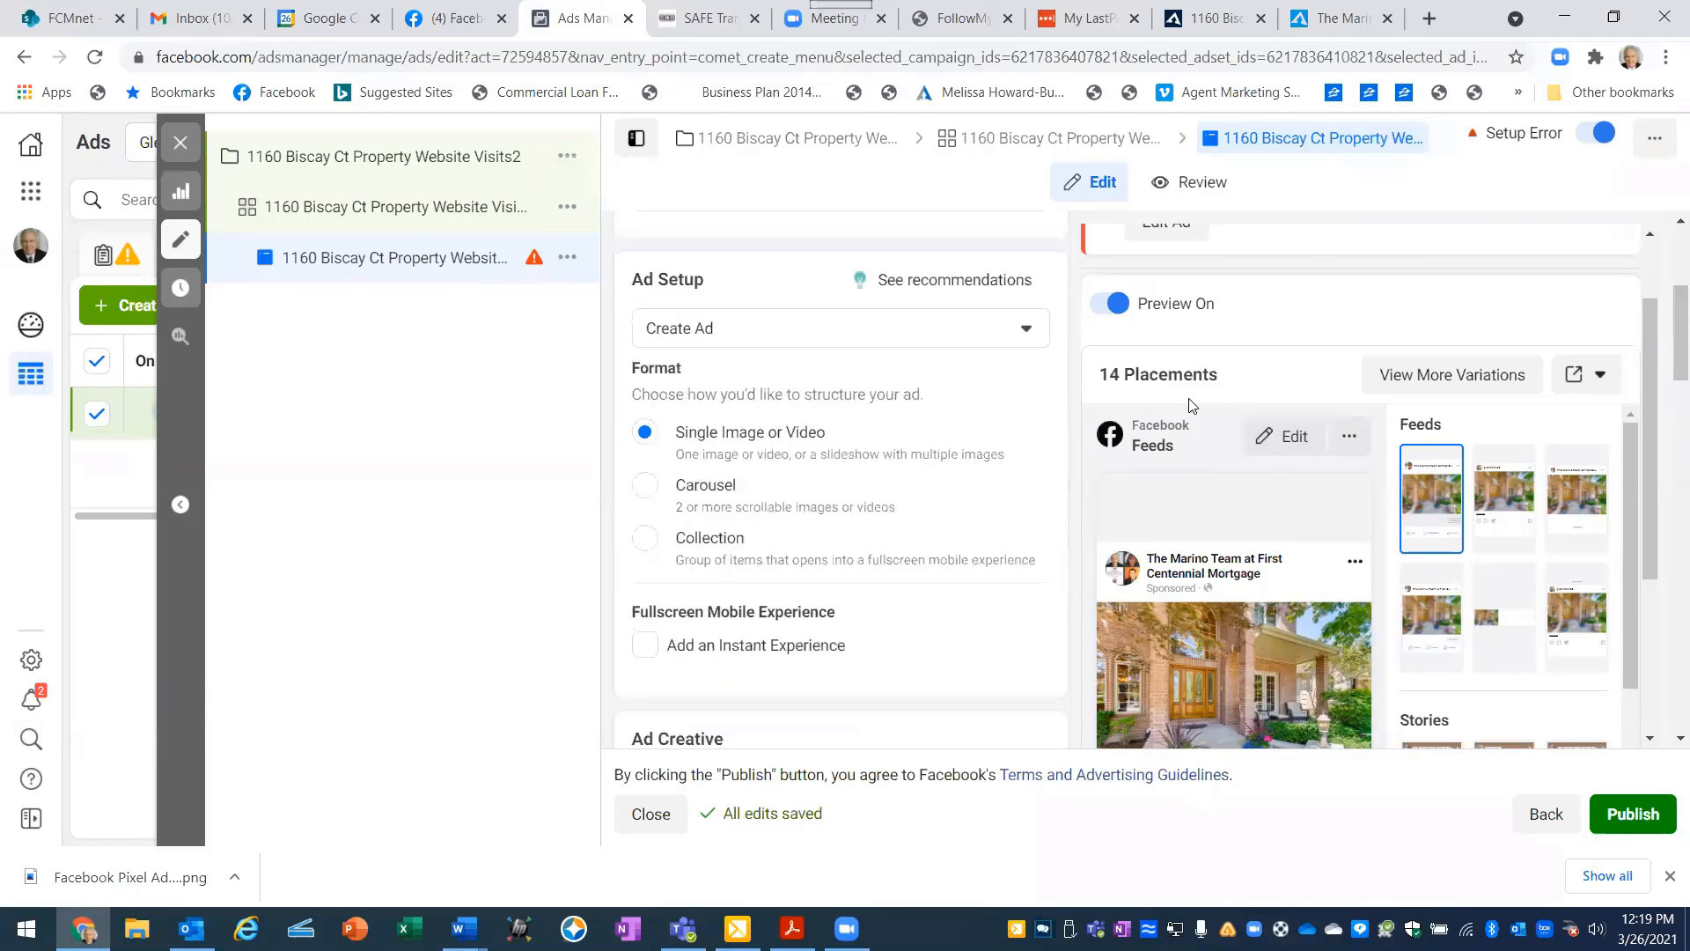
pyautogui.scroll(-2, 968, 465)
pyautogui.scroll(-1, 970, 464)
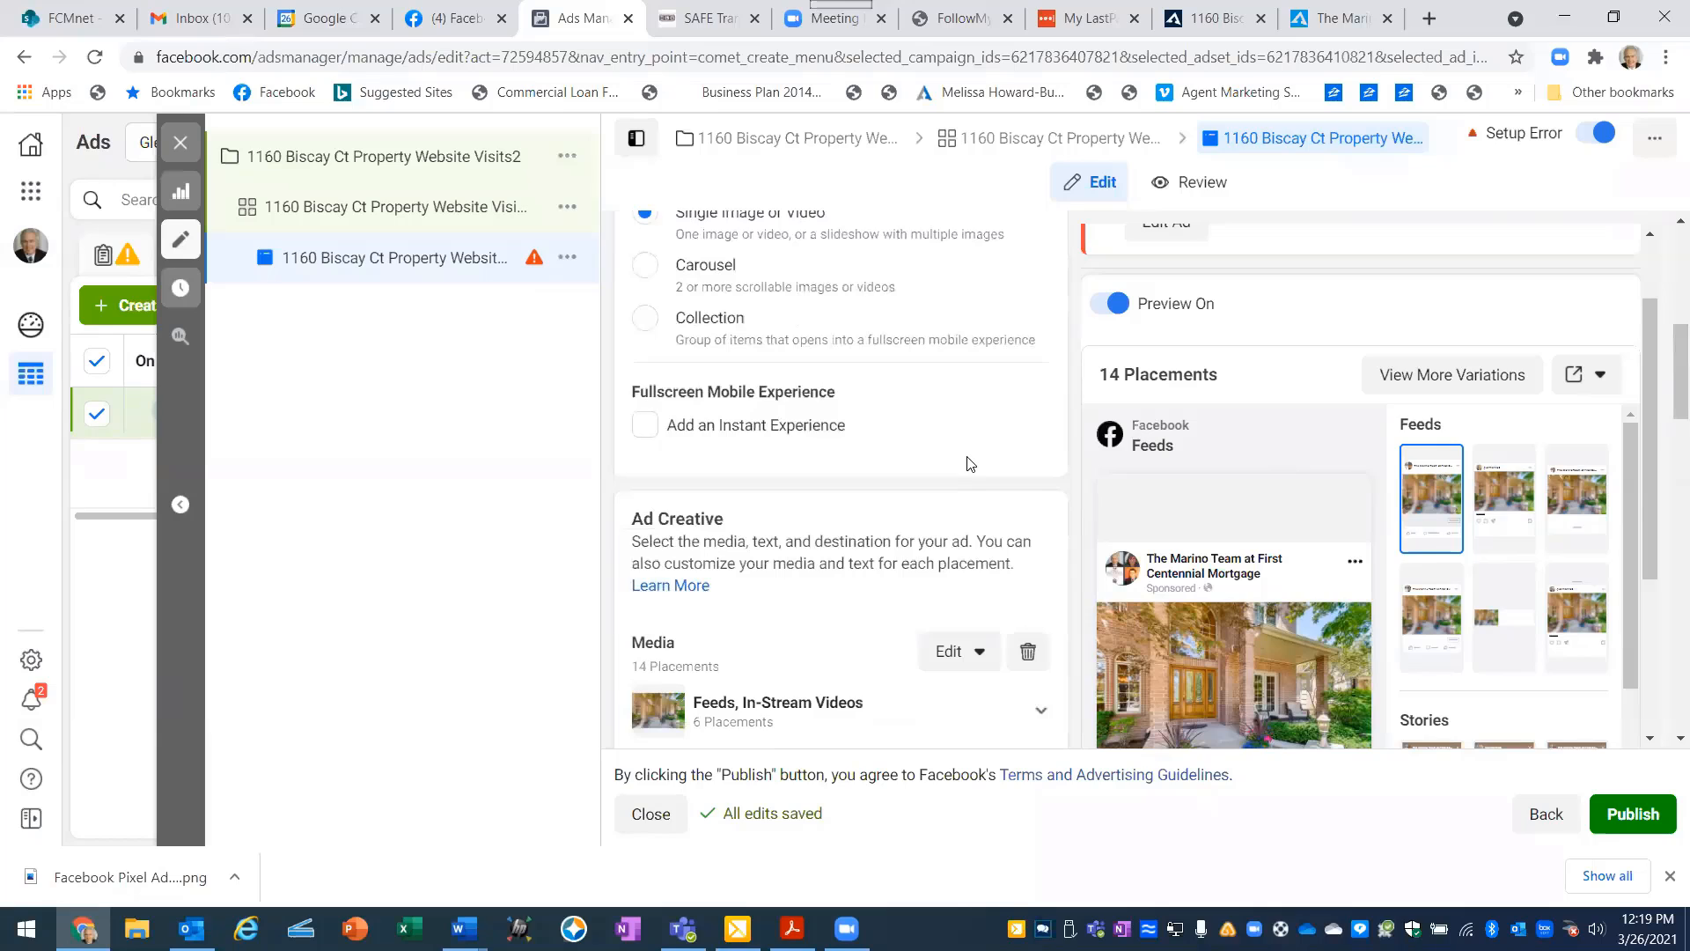
pyautogui.scroll(-2, 969, 463)
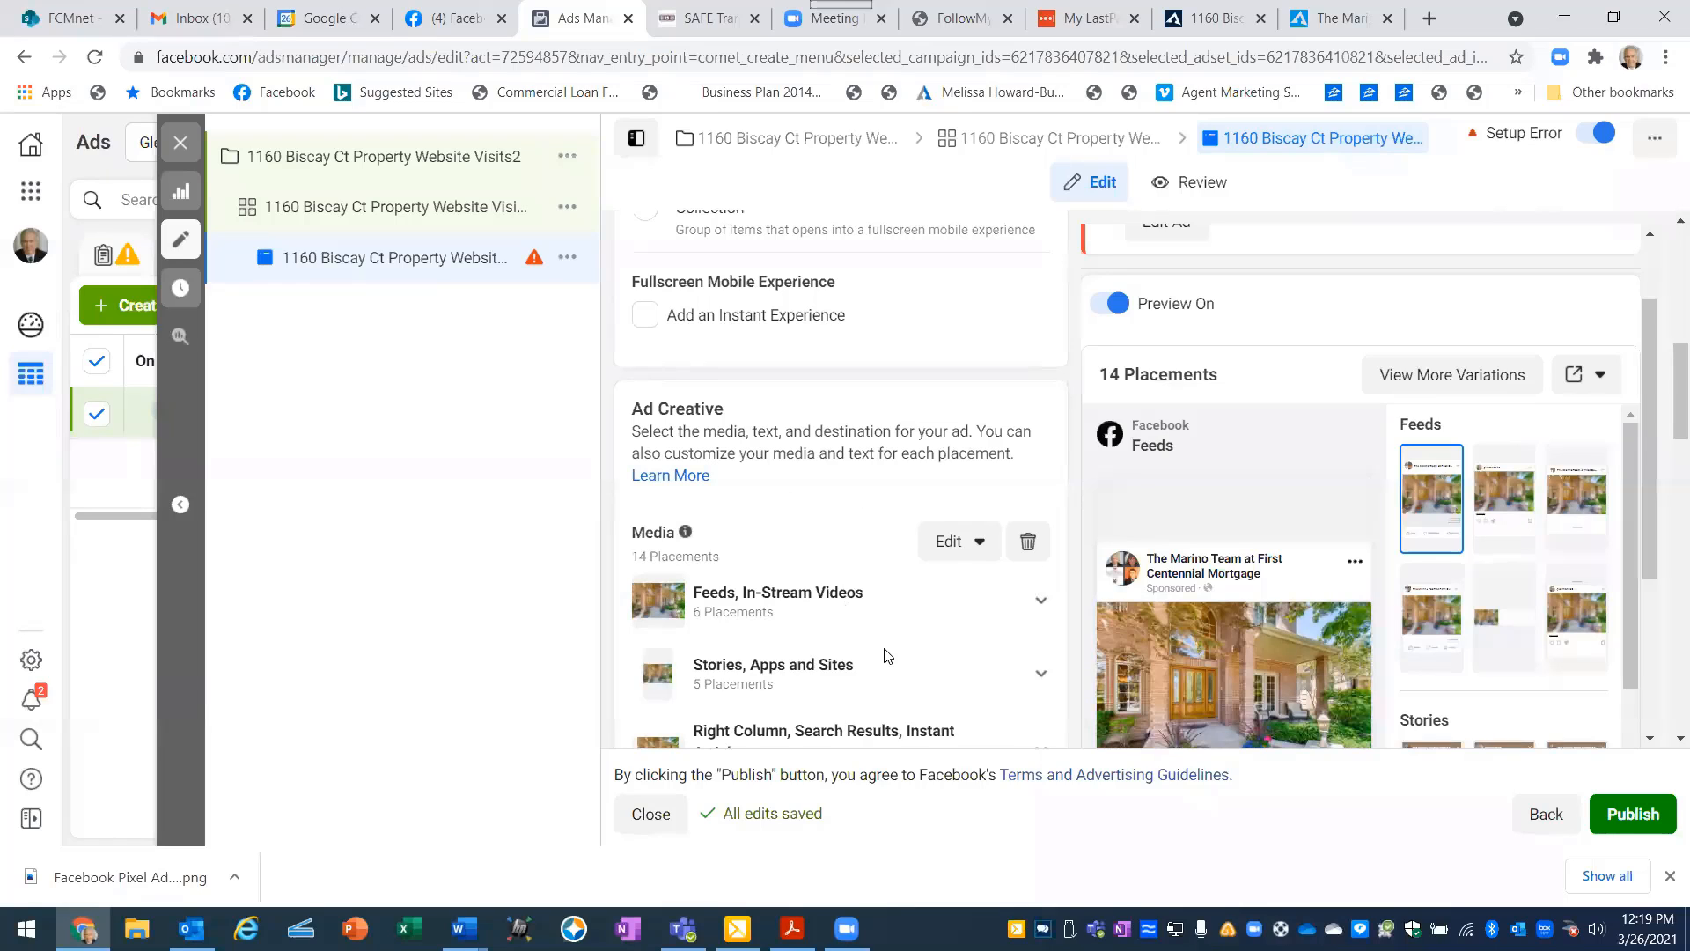
pyautogui.scroll(-1, 886, 652)
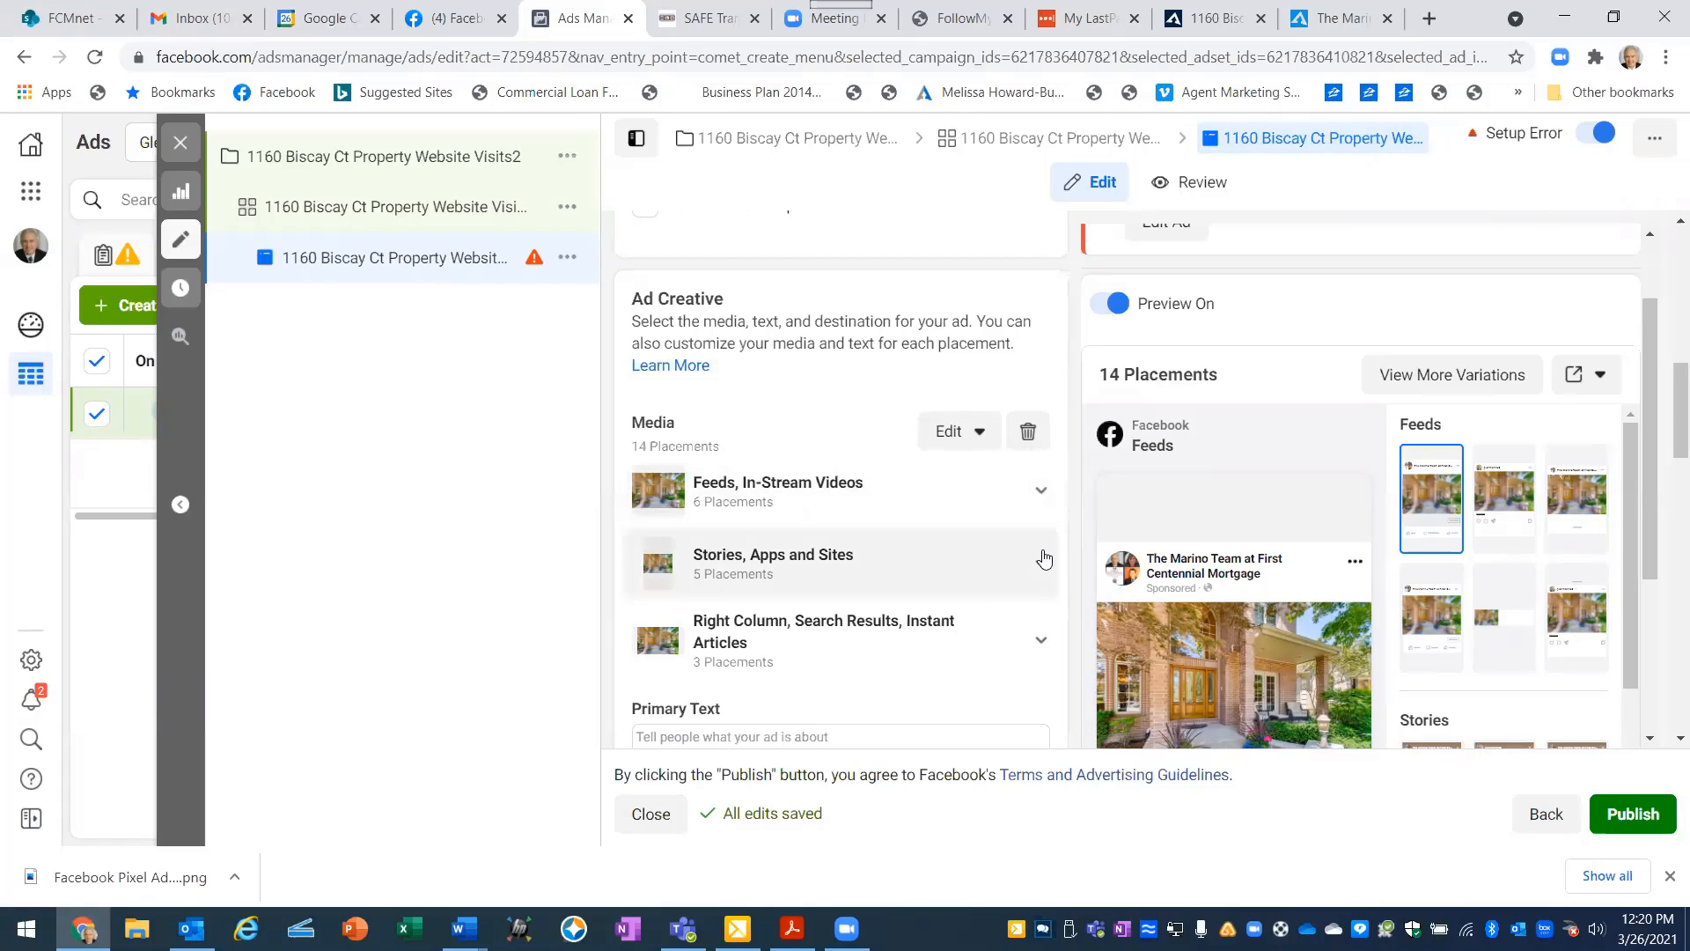
pyautogui.scroll(-3, 1048, 568)
pyautogui.scroll(-3, 1042, 549)
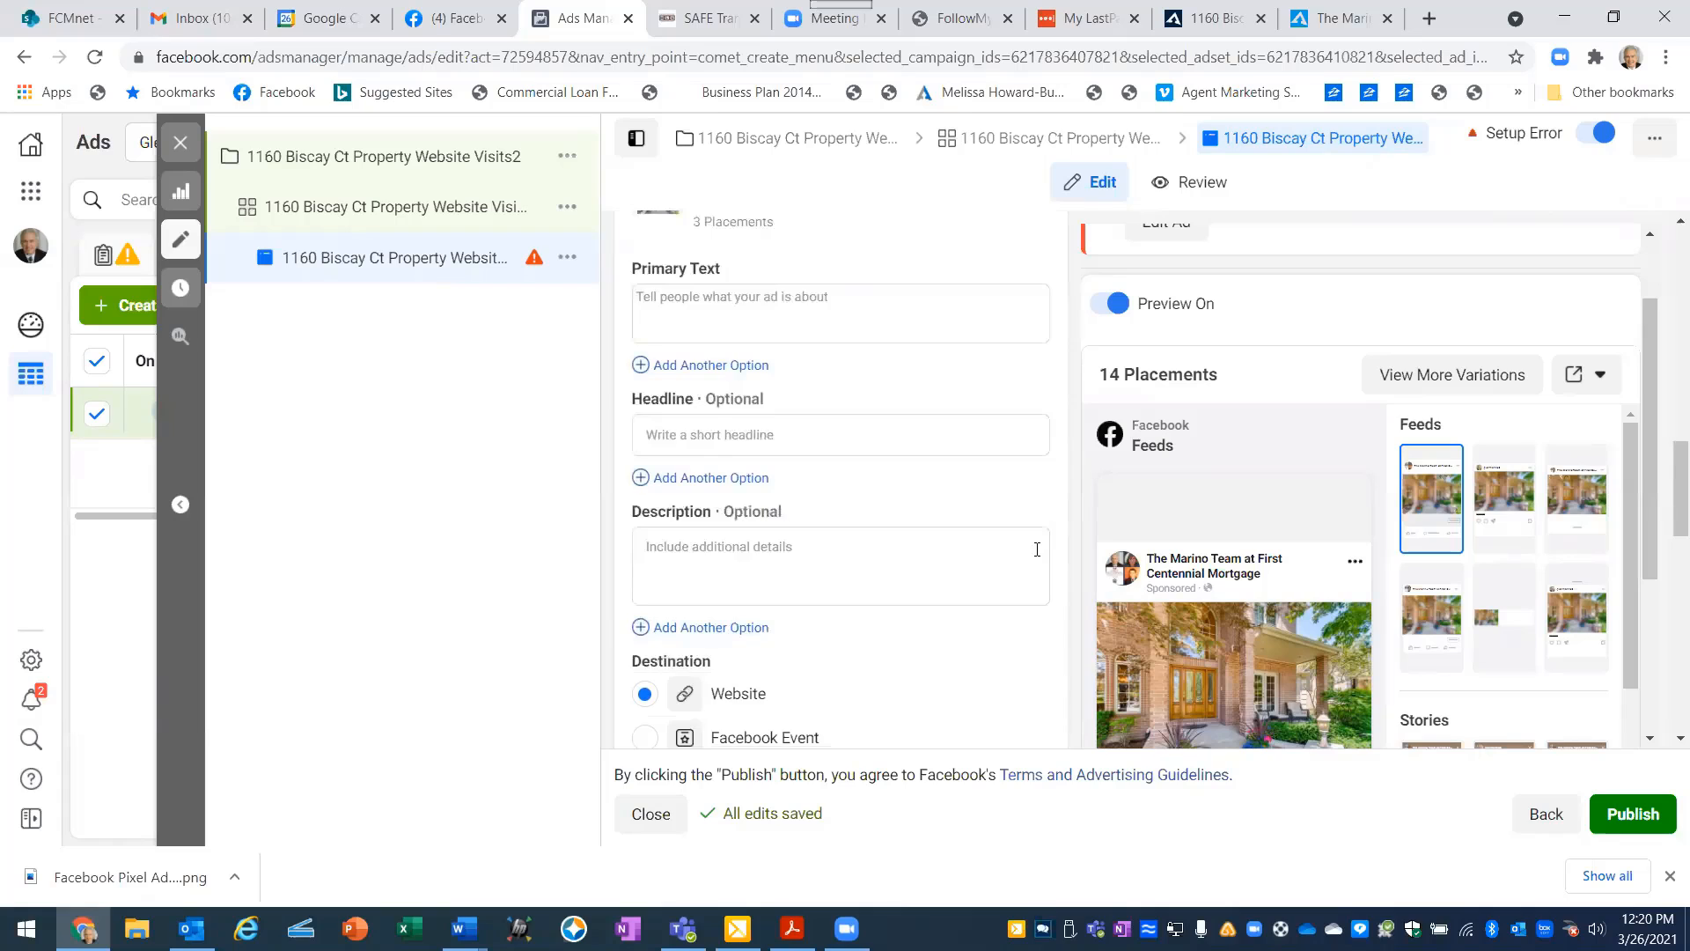
pyautogui.scroll(-2, 1037, 549)
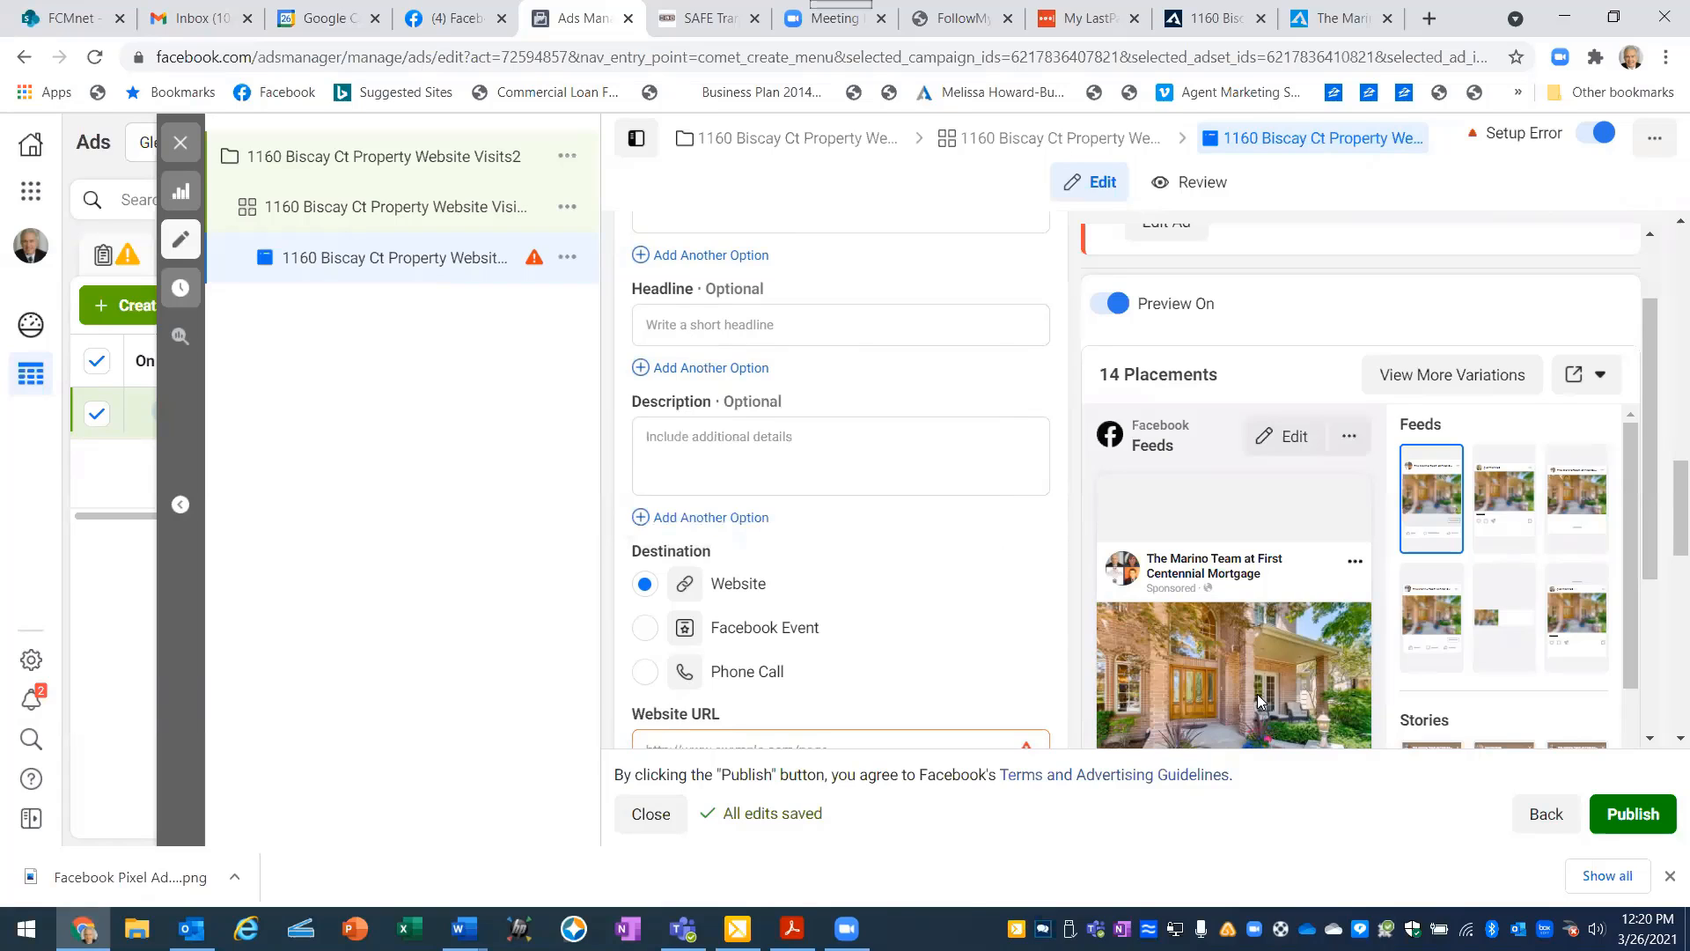
# - Enter "4 Bedroom 4.5 Bathrooms in Aurora, IL" as the ad's primary text
pyautogui.scroll(4, 774, 436)
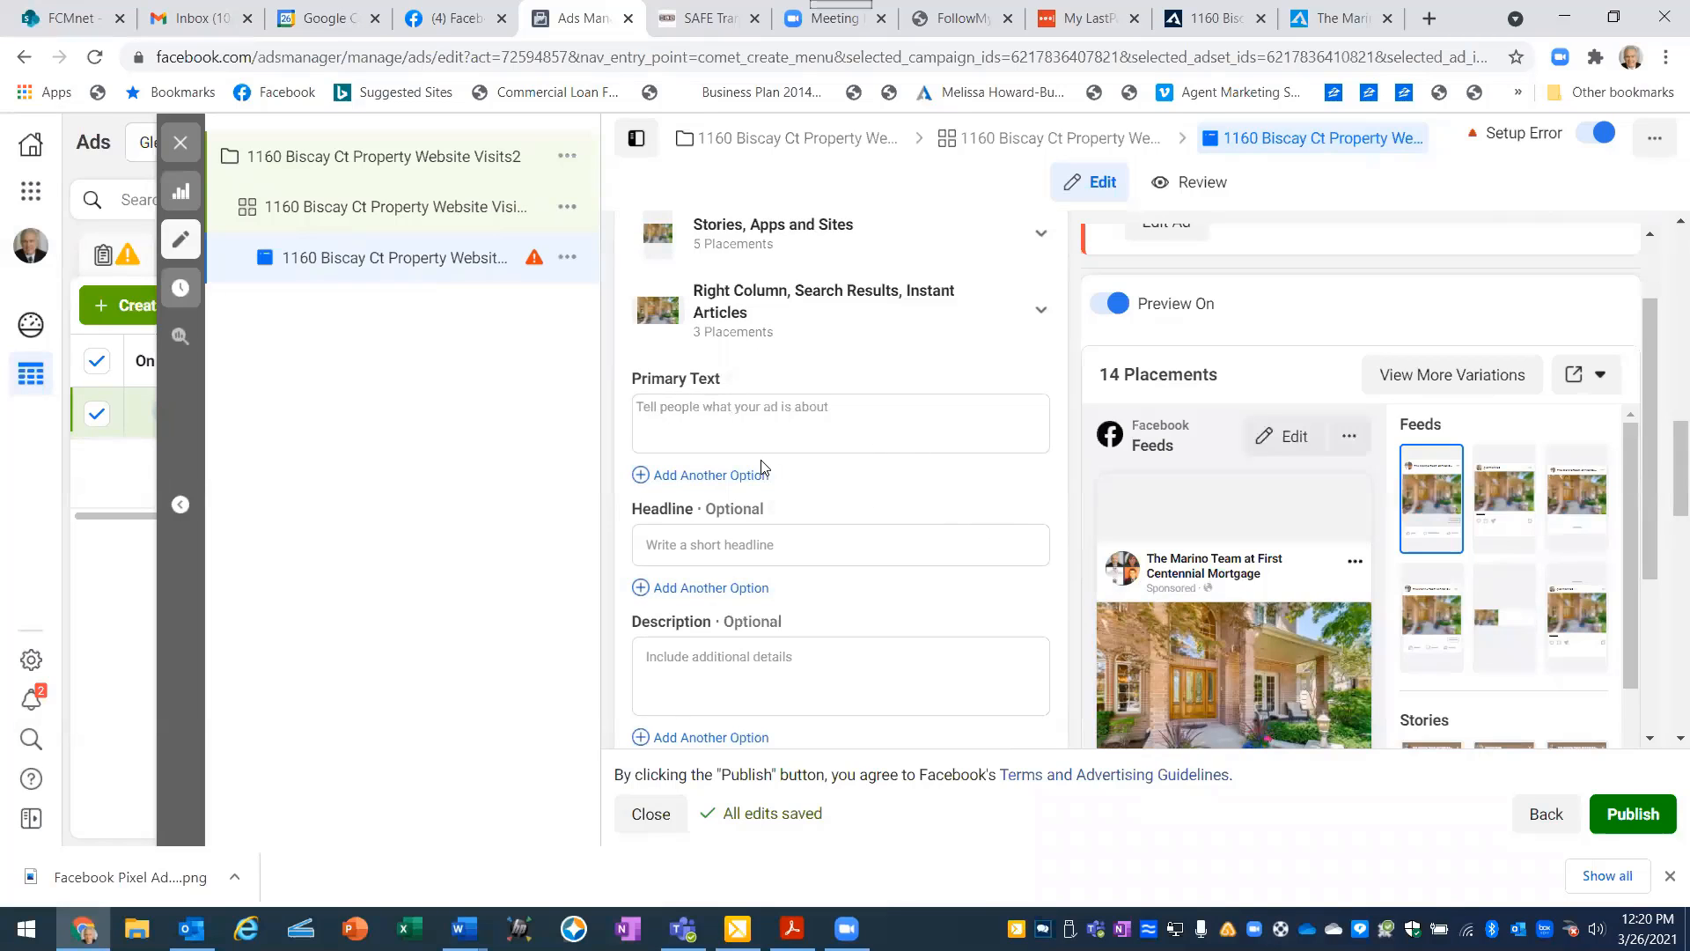
pyautogui.click(642, 406)
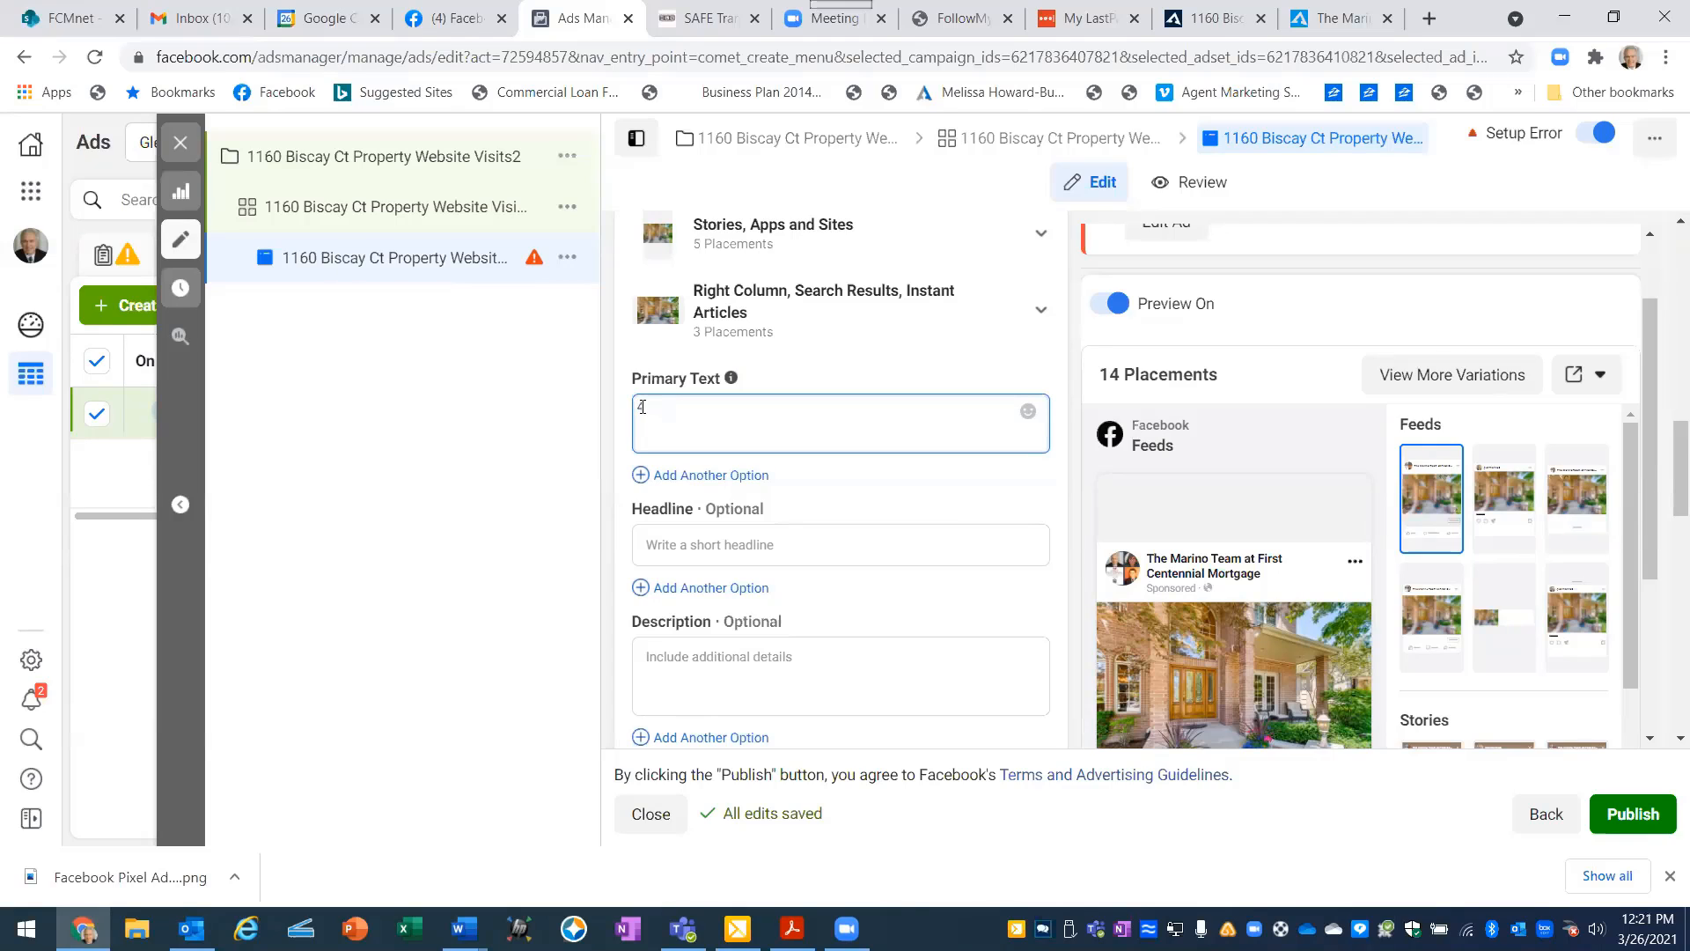
pyautogui.write('4 Bedroom')
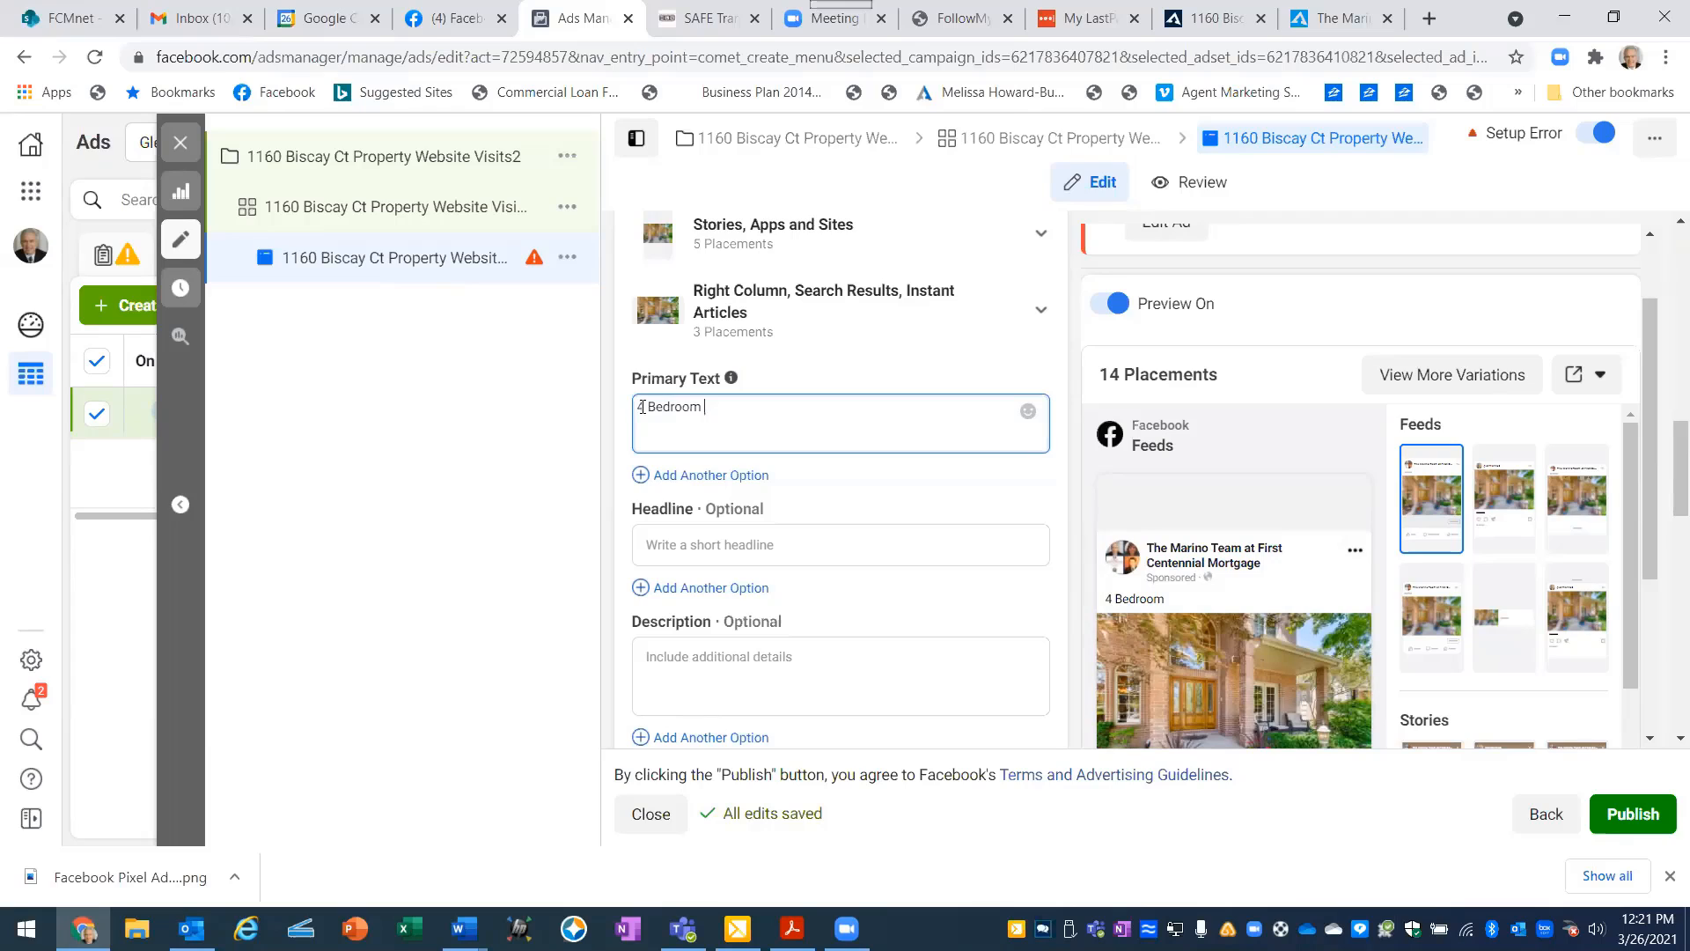
pyautogui.write('4.5 Bath')
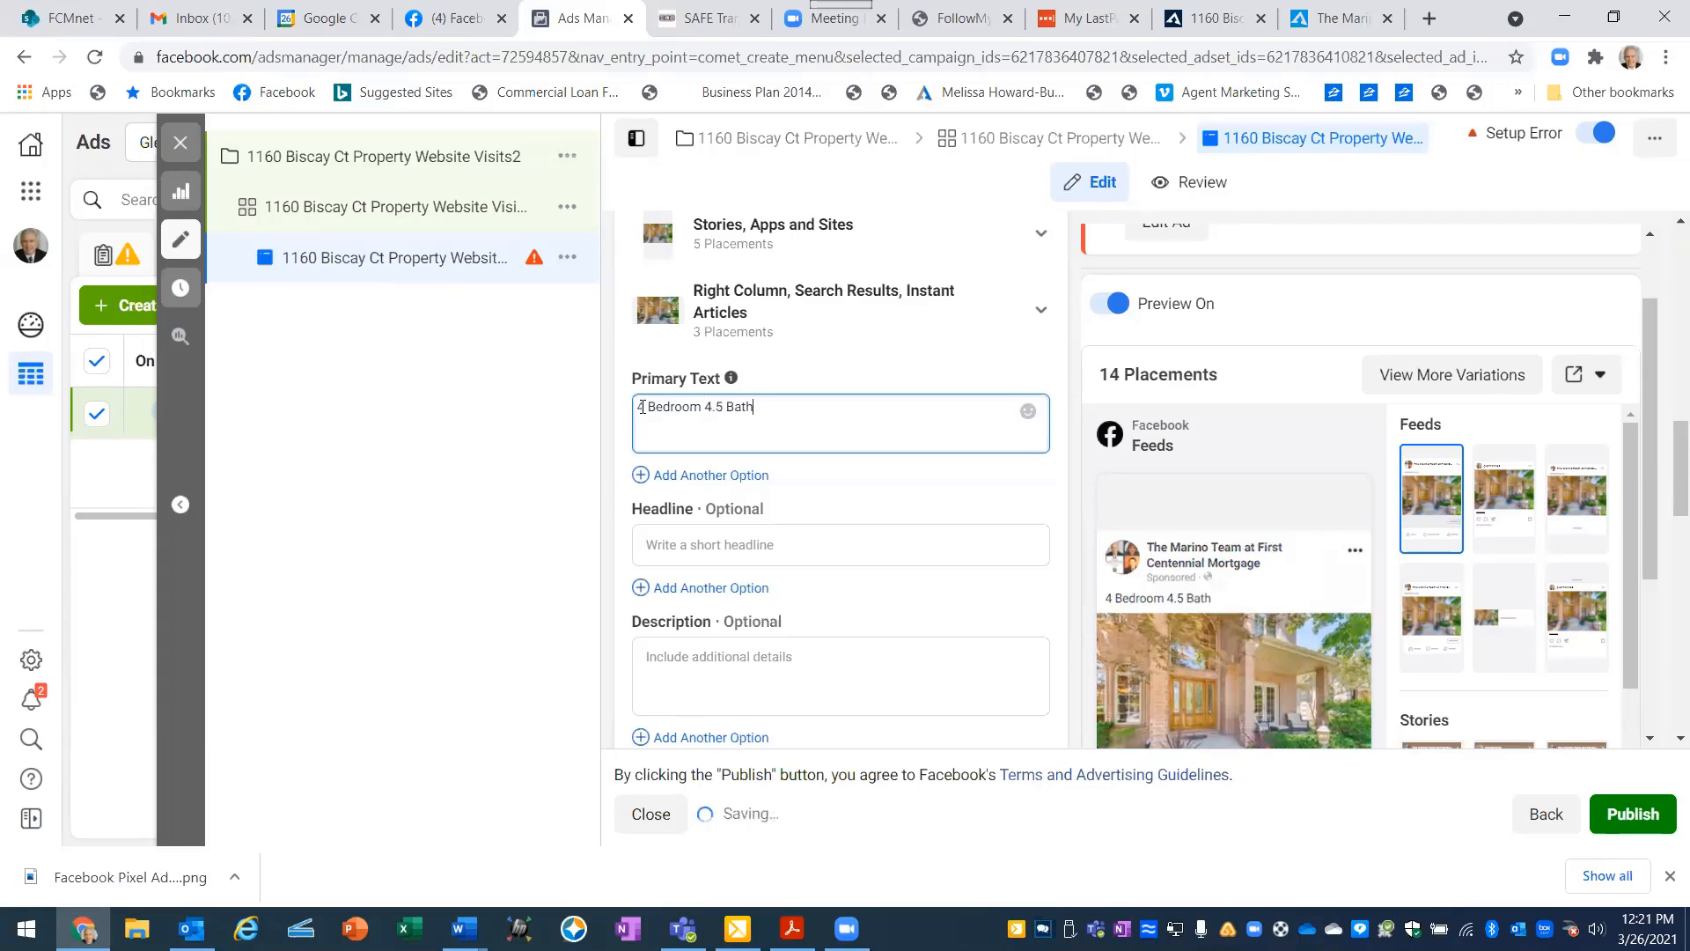
pyautogui.write('rooms')
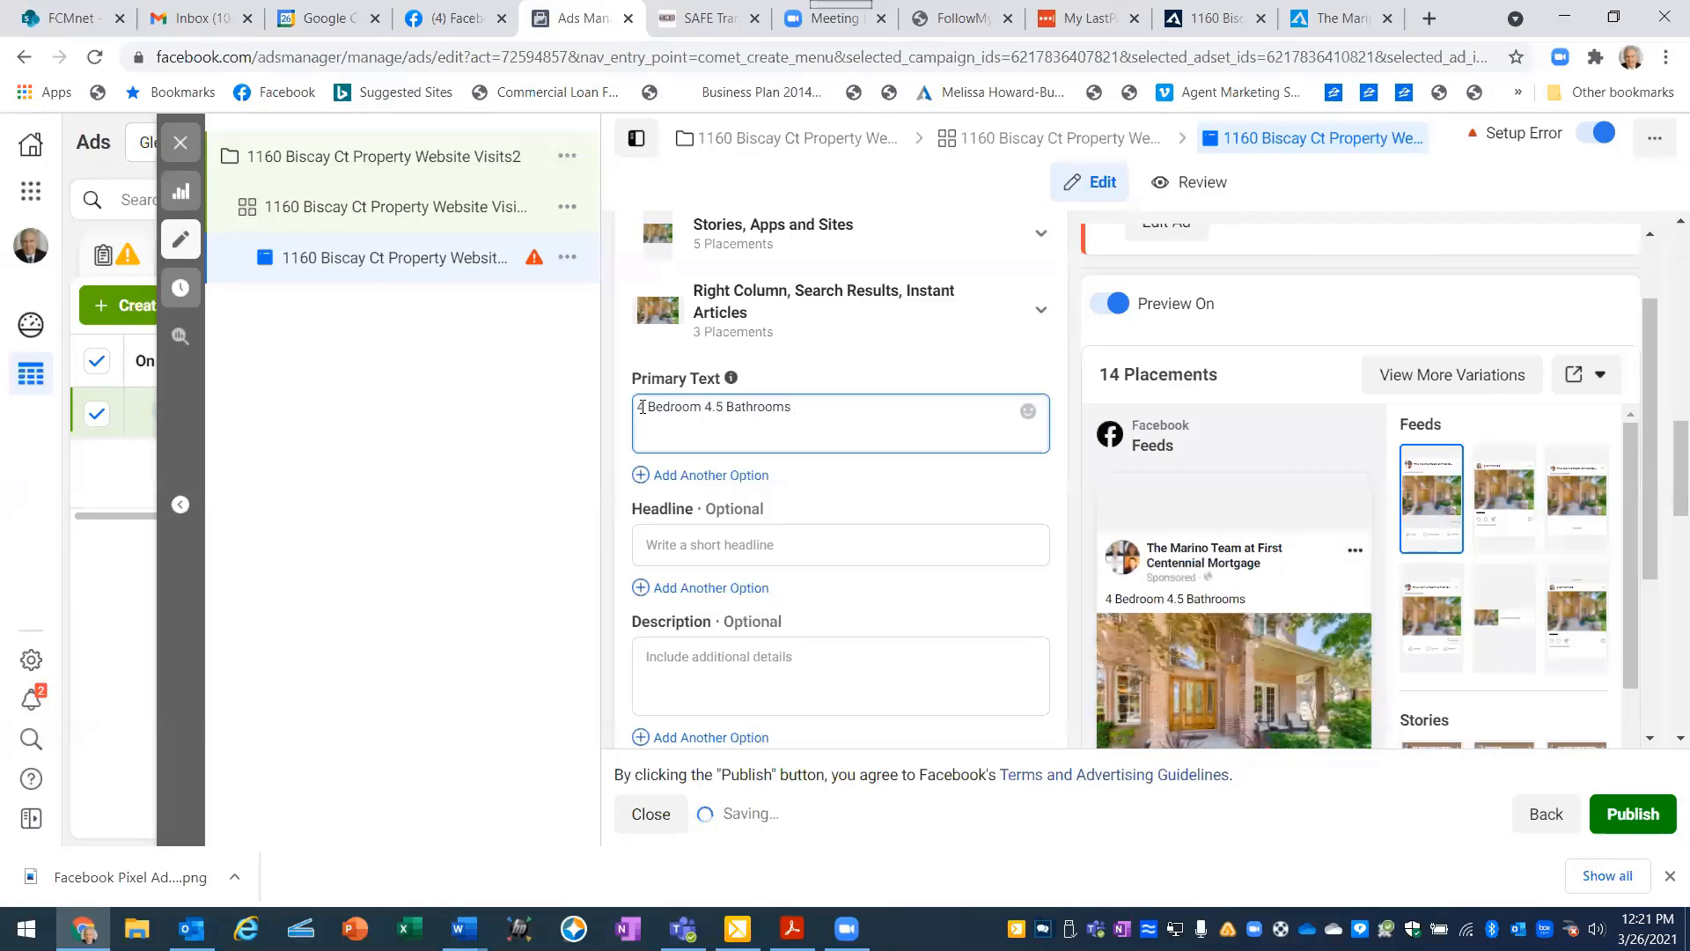
pyautogui.write(' in Aurora, IL')
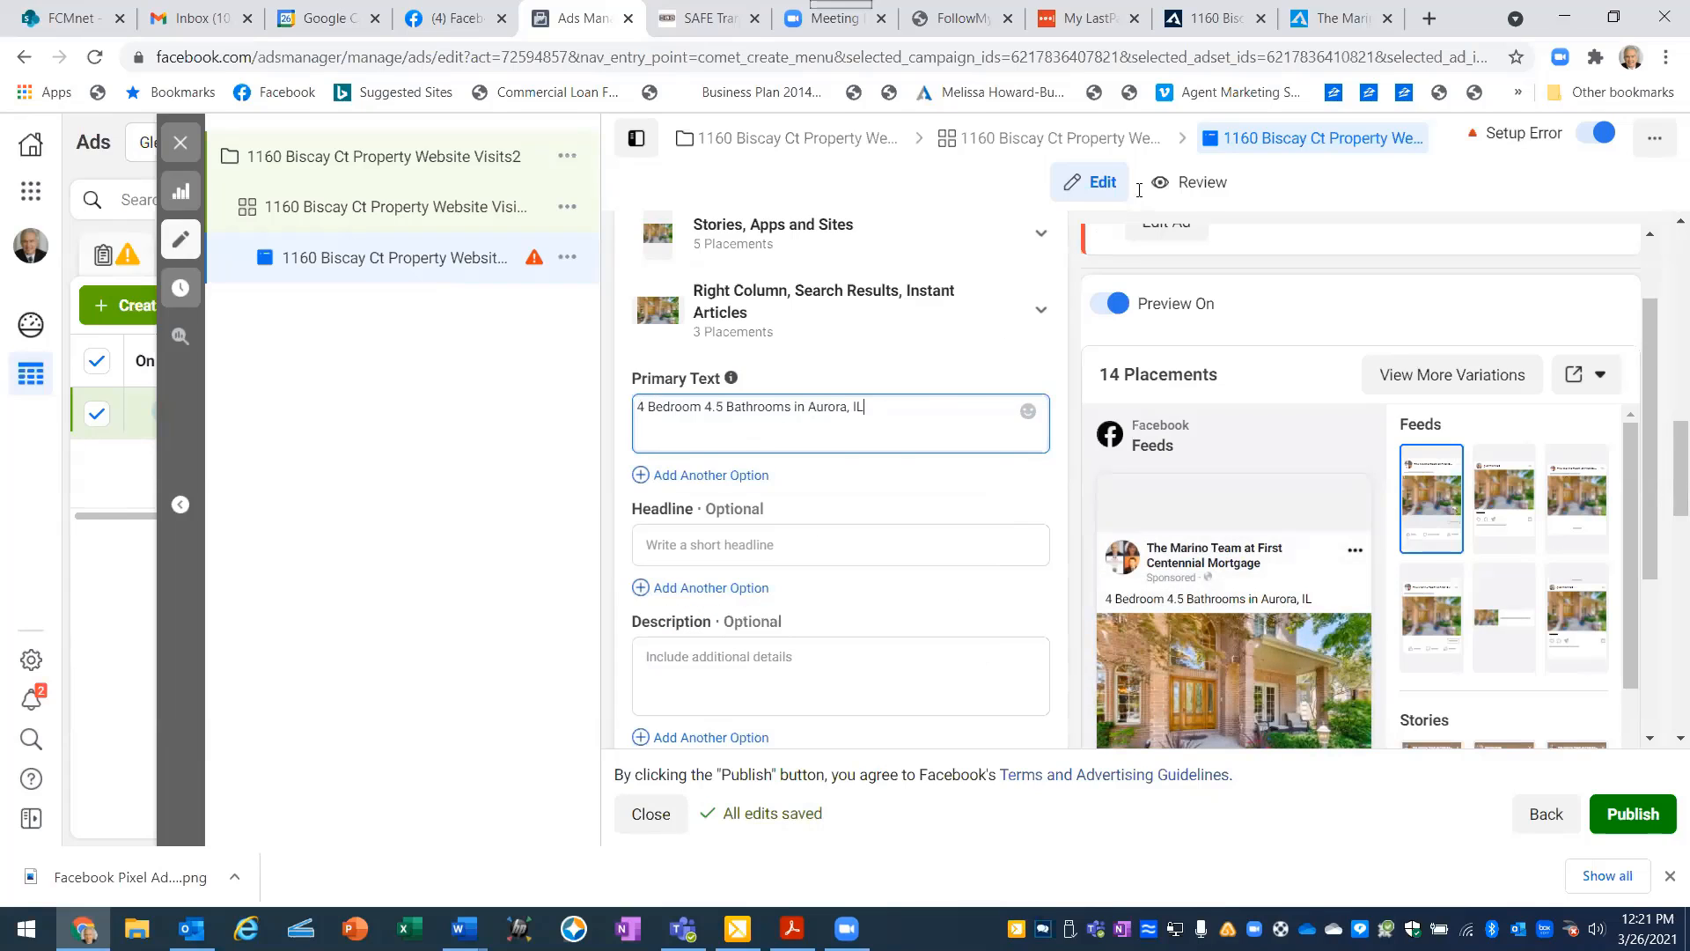
# - Switch to AgentMarketing and open the advertised Aurora property's website from the properties list, finding its Details description
pyautogui.click(1212, 23)
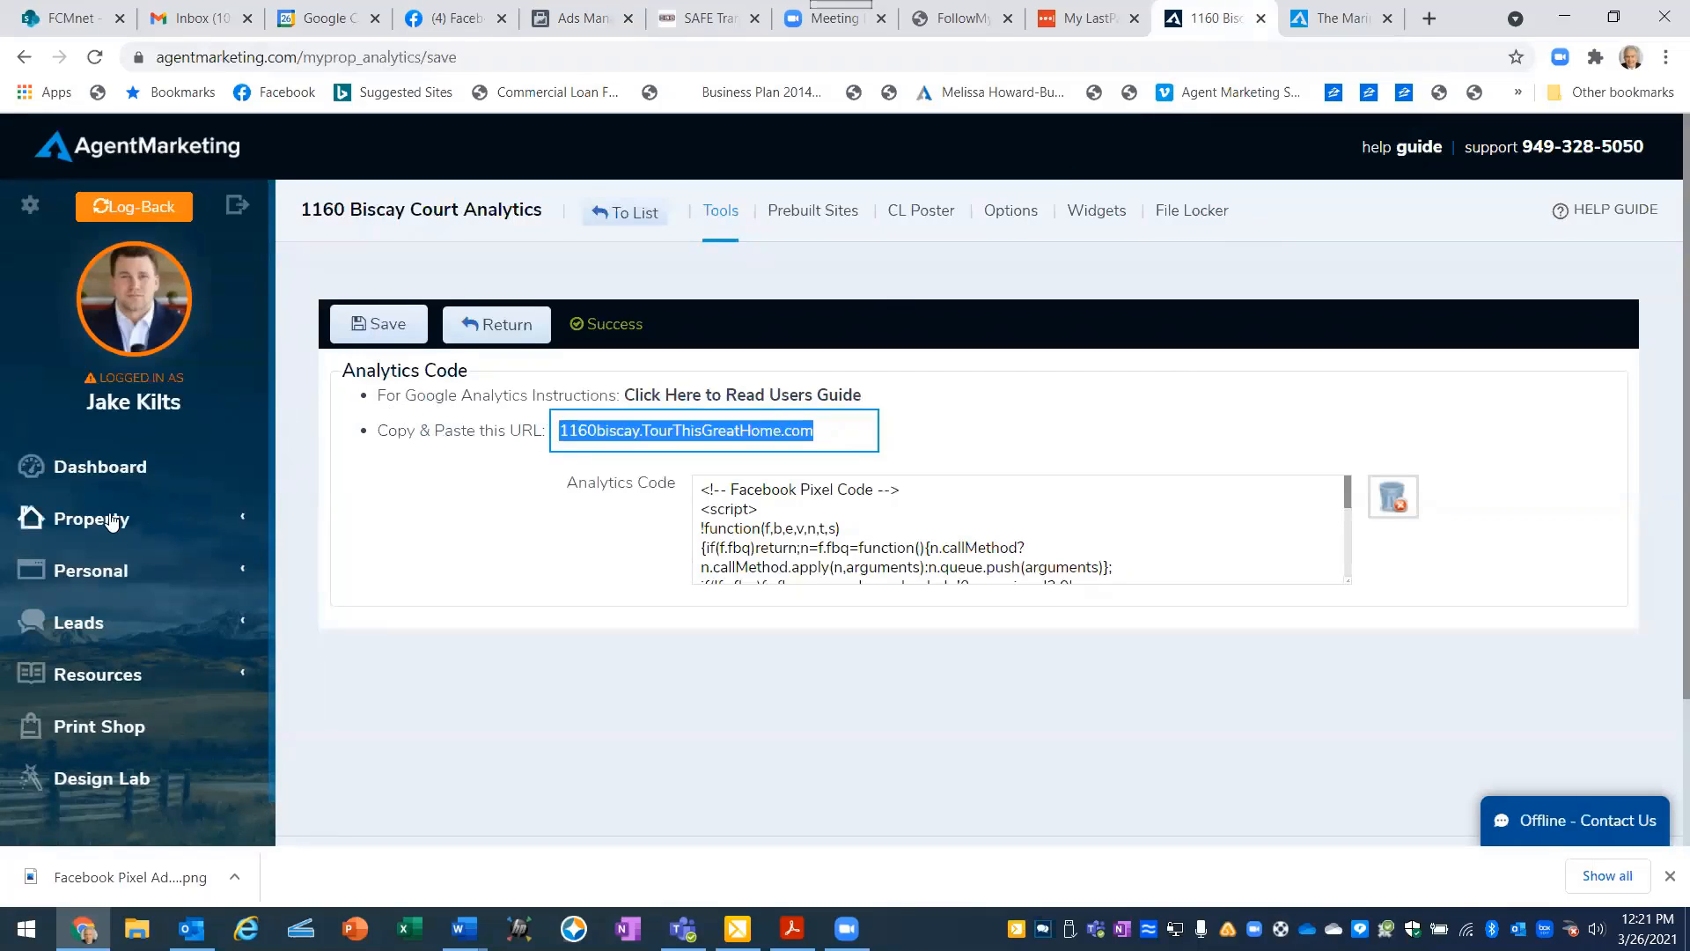
pyautogui.click(84, 521)
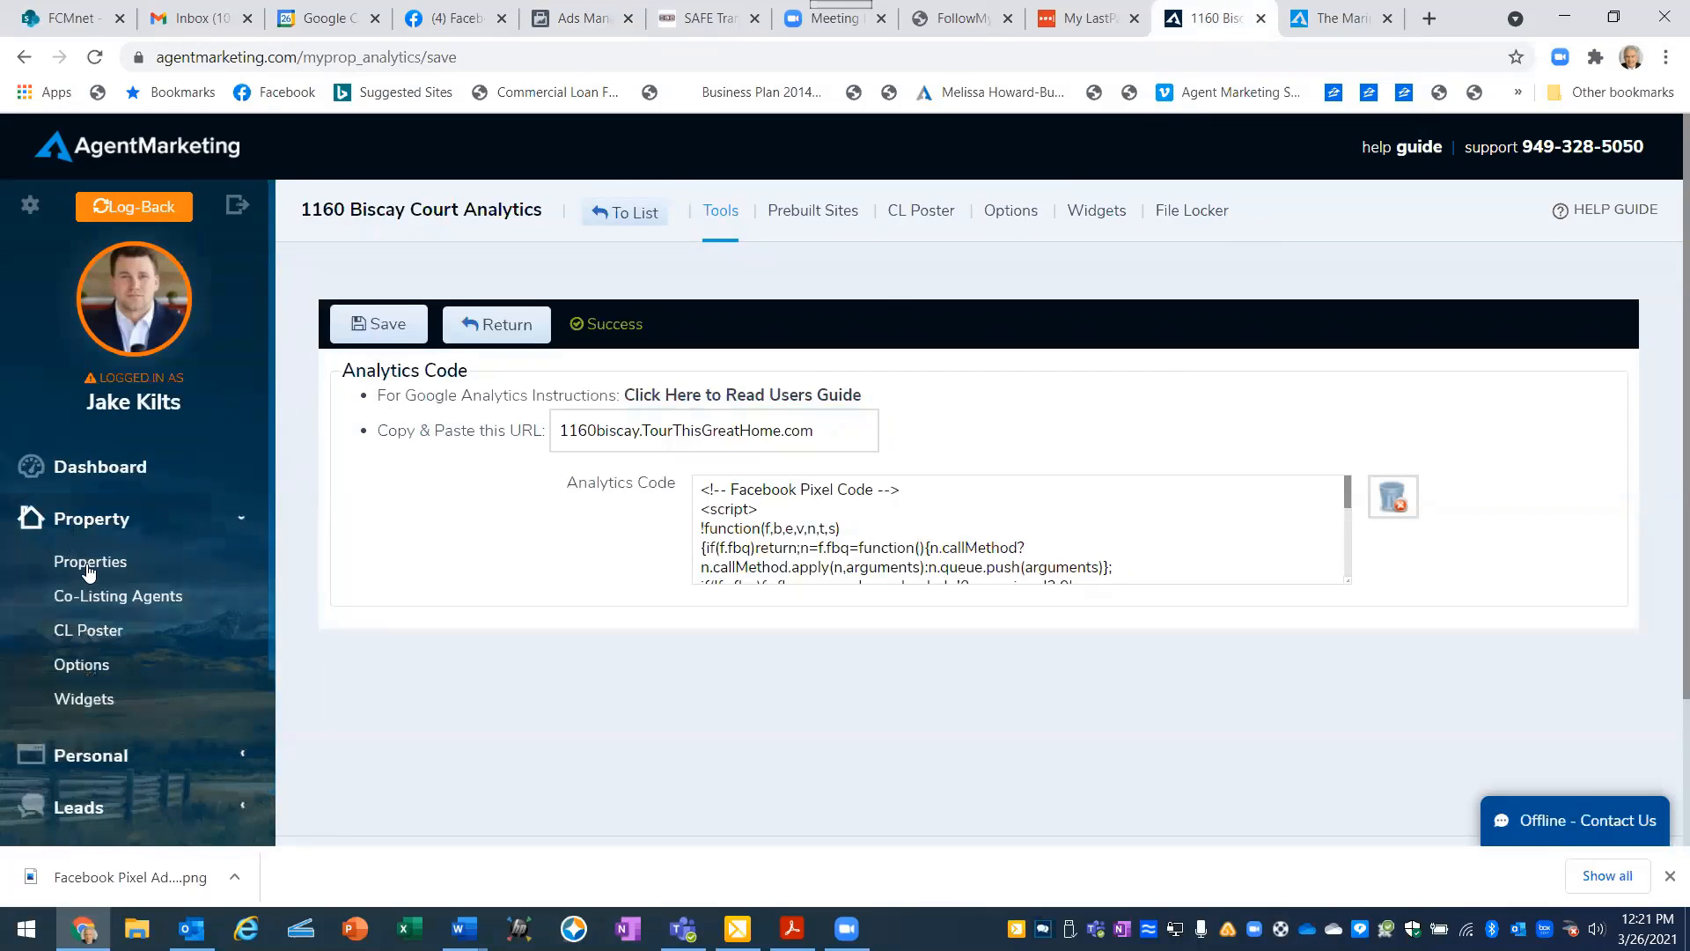
pyautogui.click(91, 561)
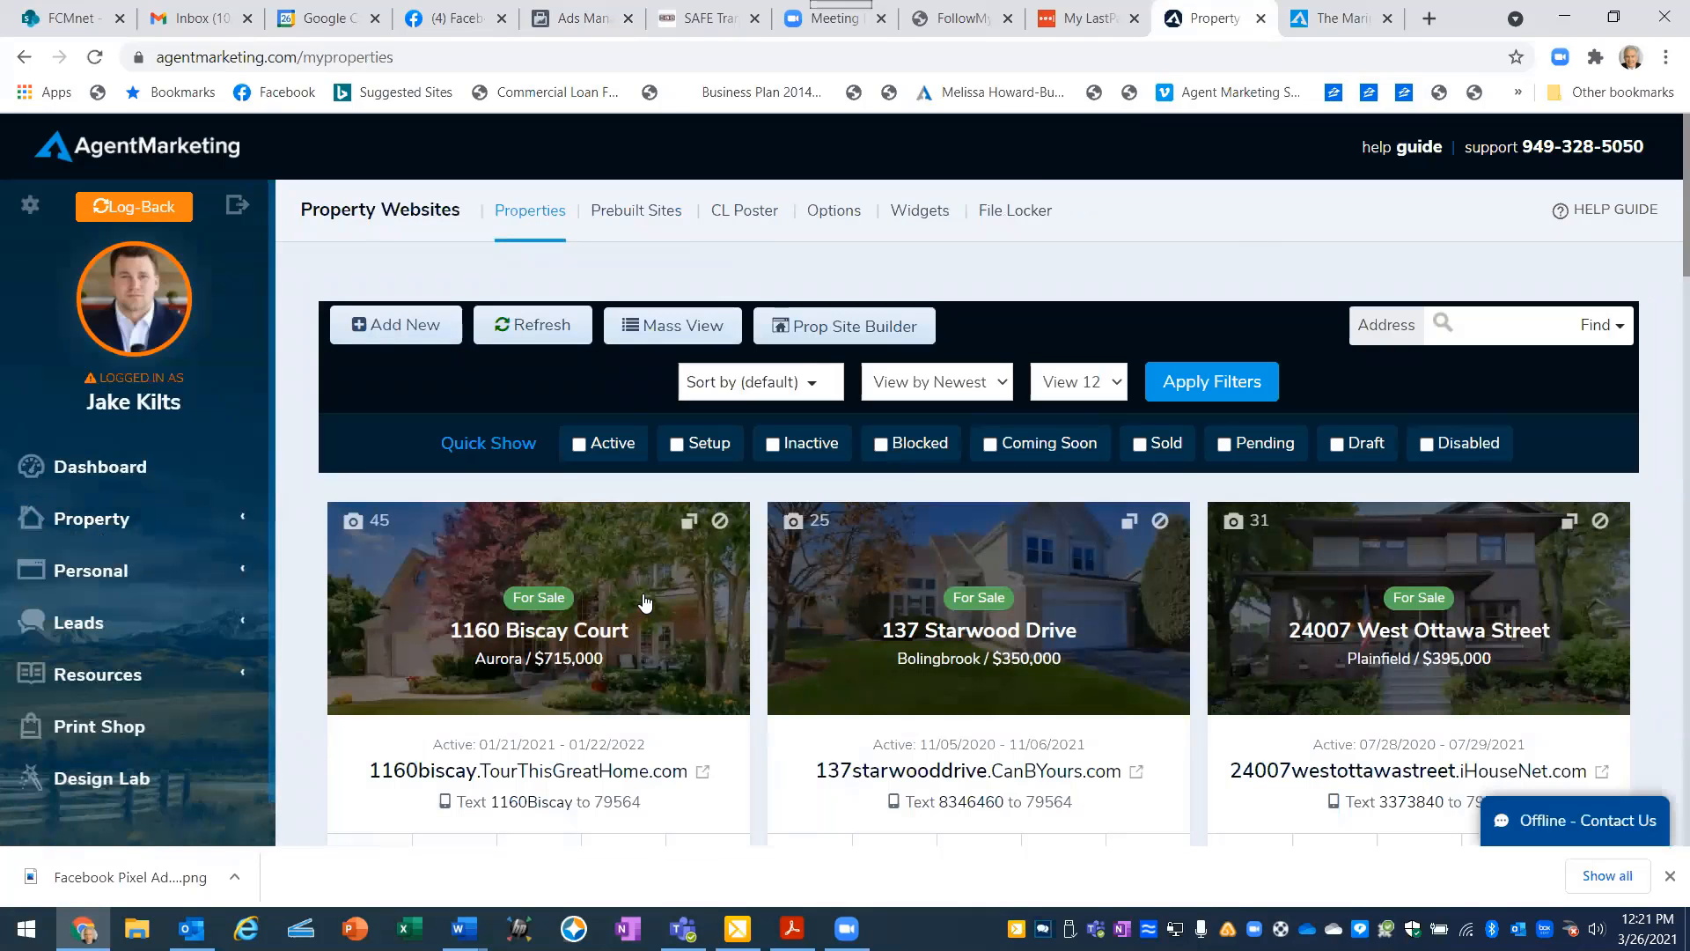
pyautogui.scroll(-3, 646, 601)
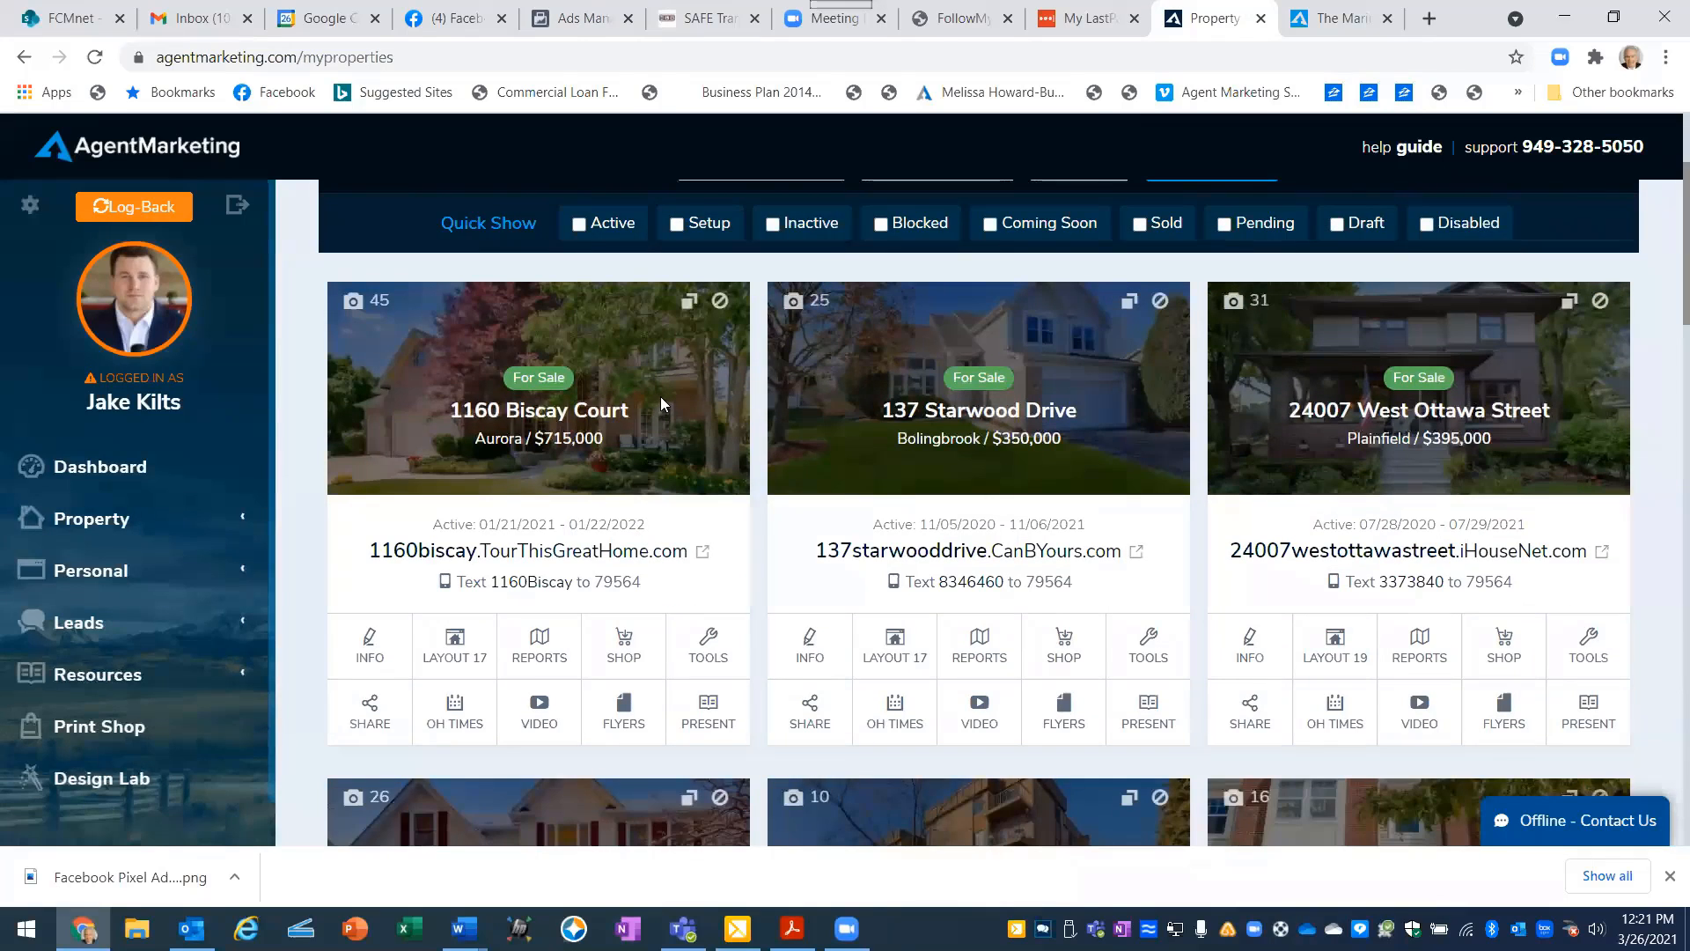
pyautogui.click(660, 407)
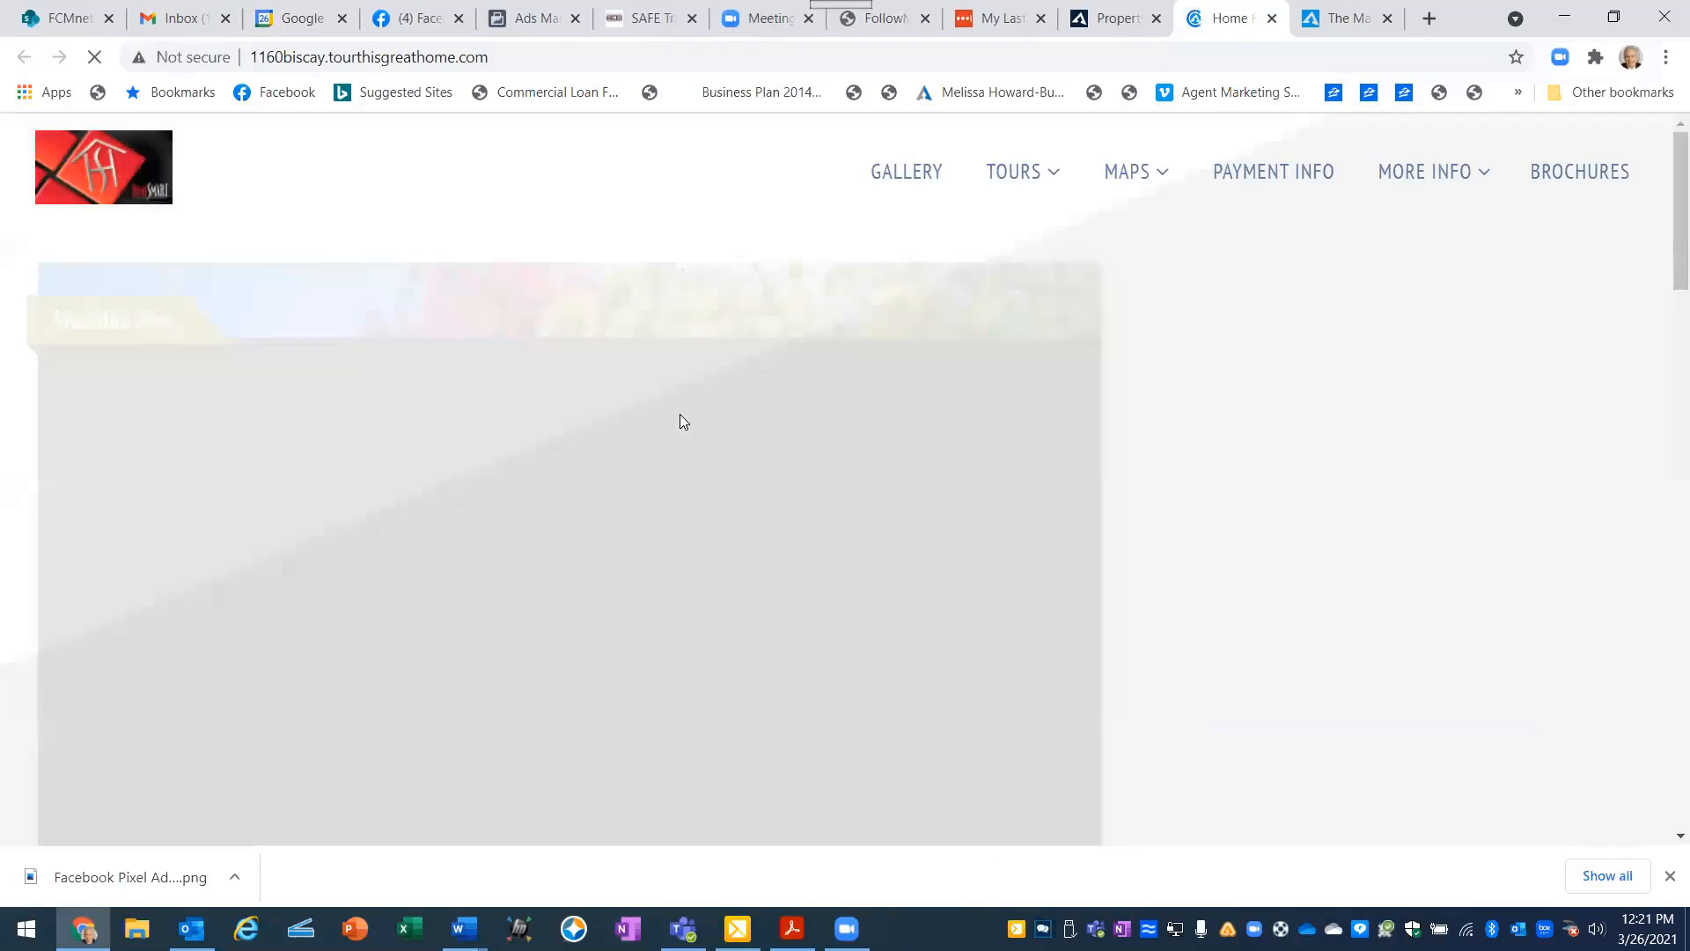
pyautogui.scroll(-2, 1149, 402)
pyautogui.scroll(-6, 1149, 401)
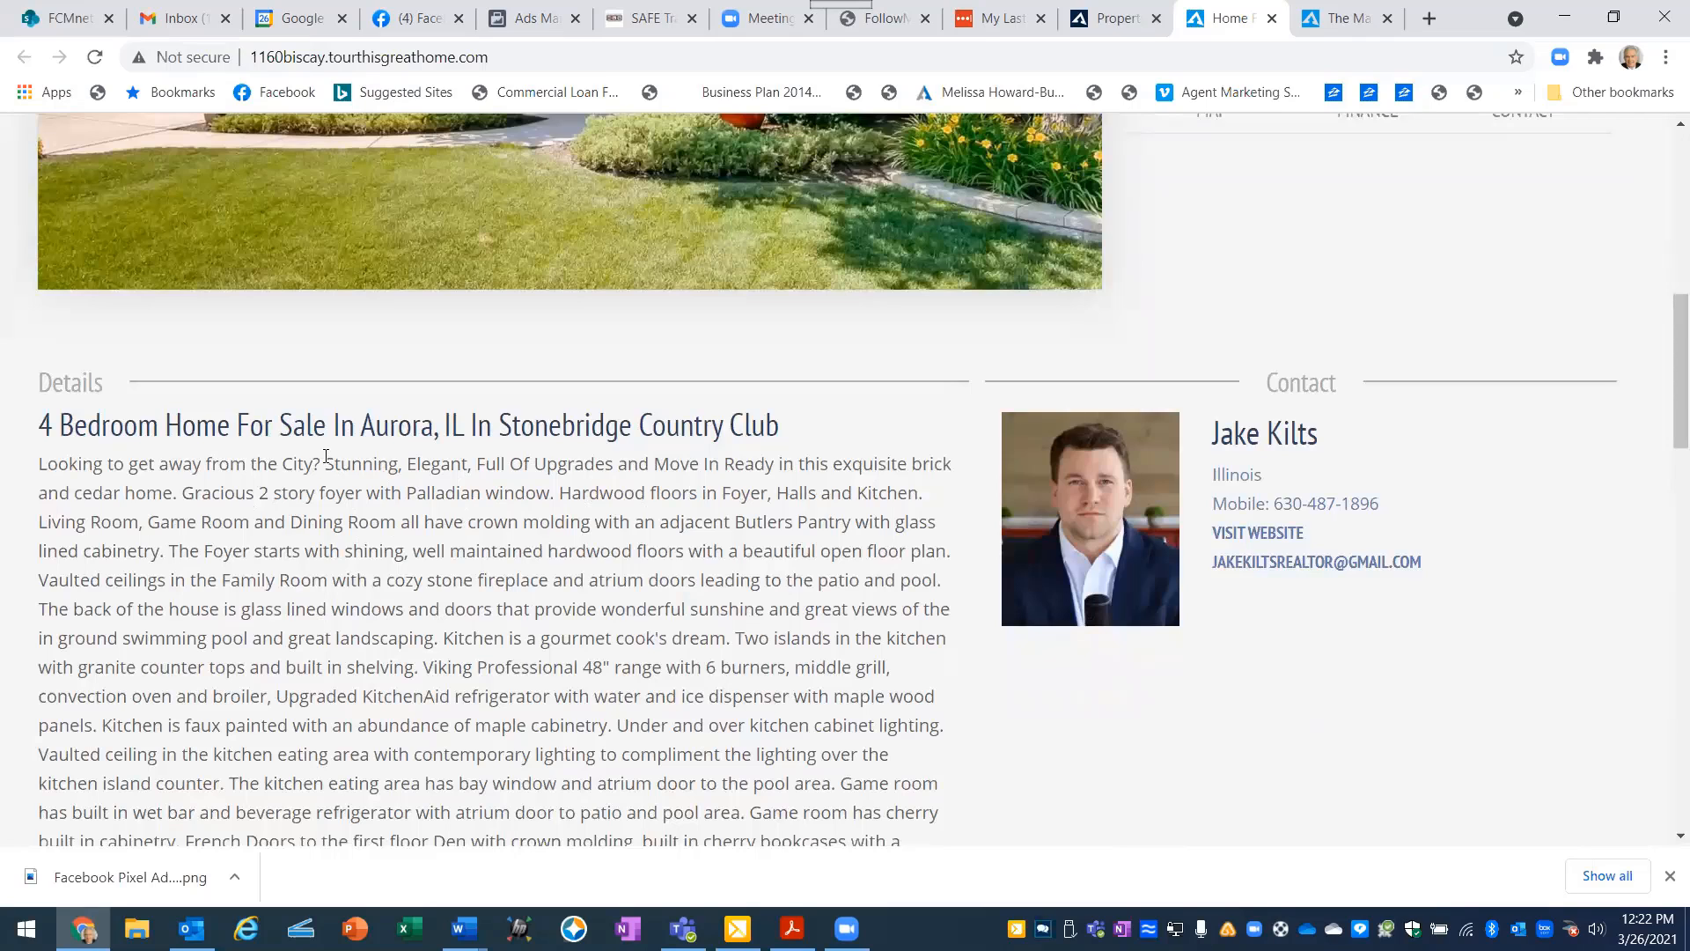
# - Copy "Stunning, Elegant, Full Of Upgrades and Move In Ready in this exquisite brick and cedar home" into the Ads Manager primary text's second line
pyautogui.moveTo(326, 456); pyautogui.dragTo(172, 499)
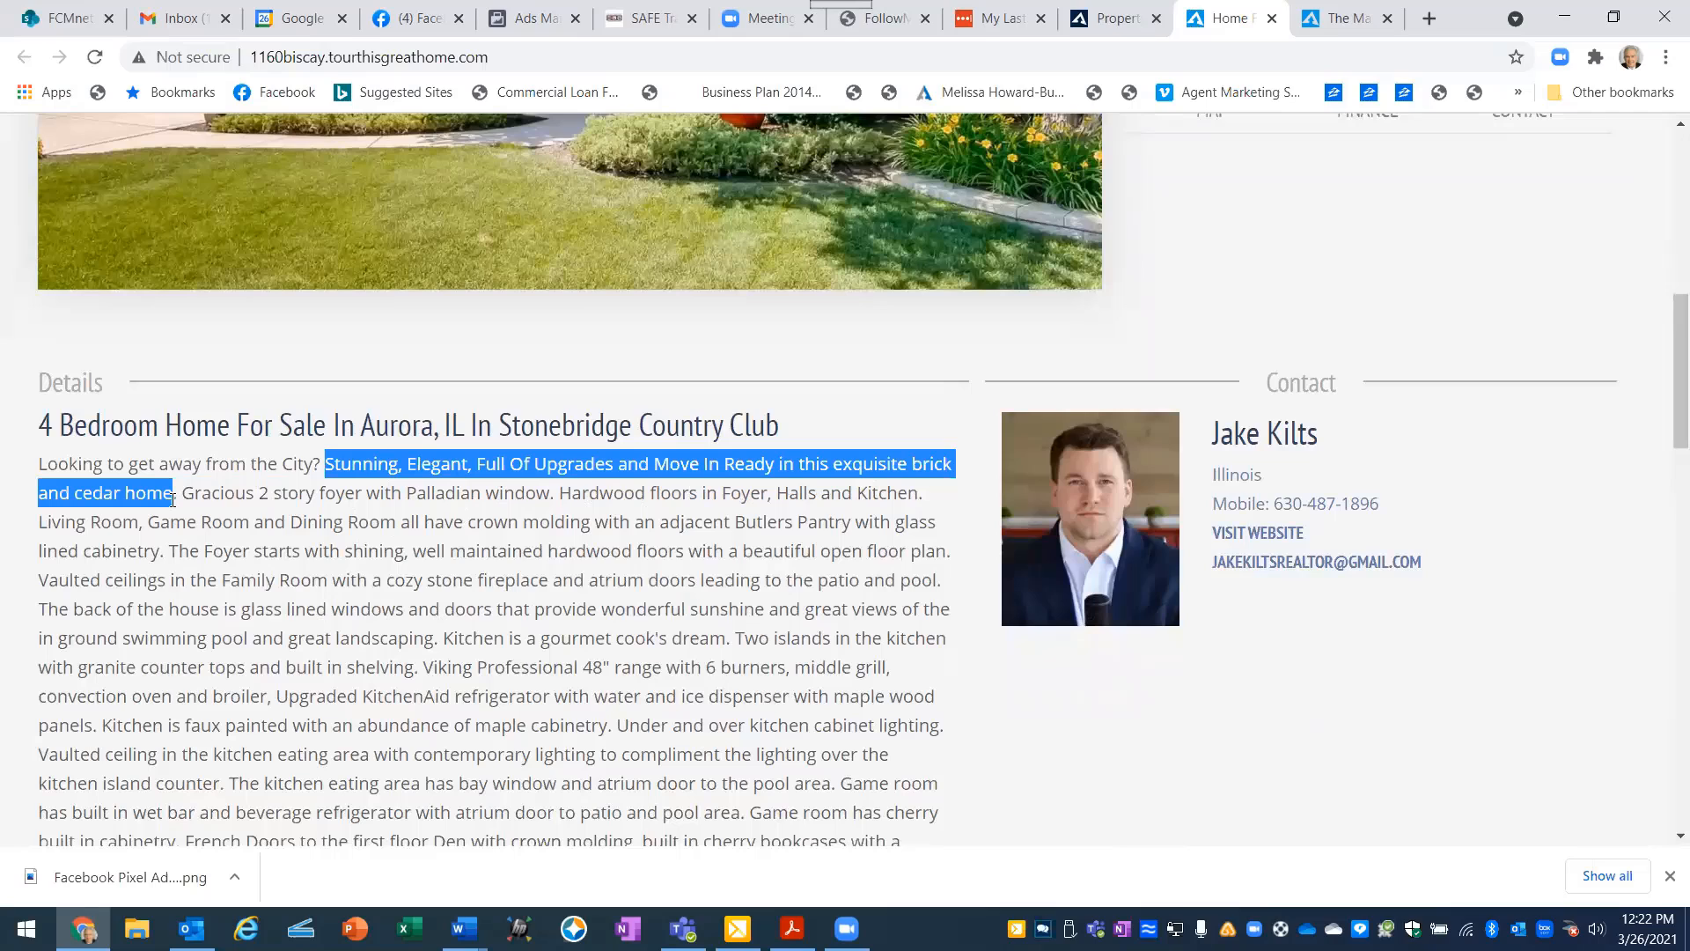
pyautogui.rightClick(338, 464)
pyautogui.click(375, 483)
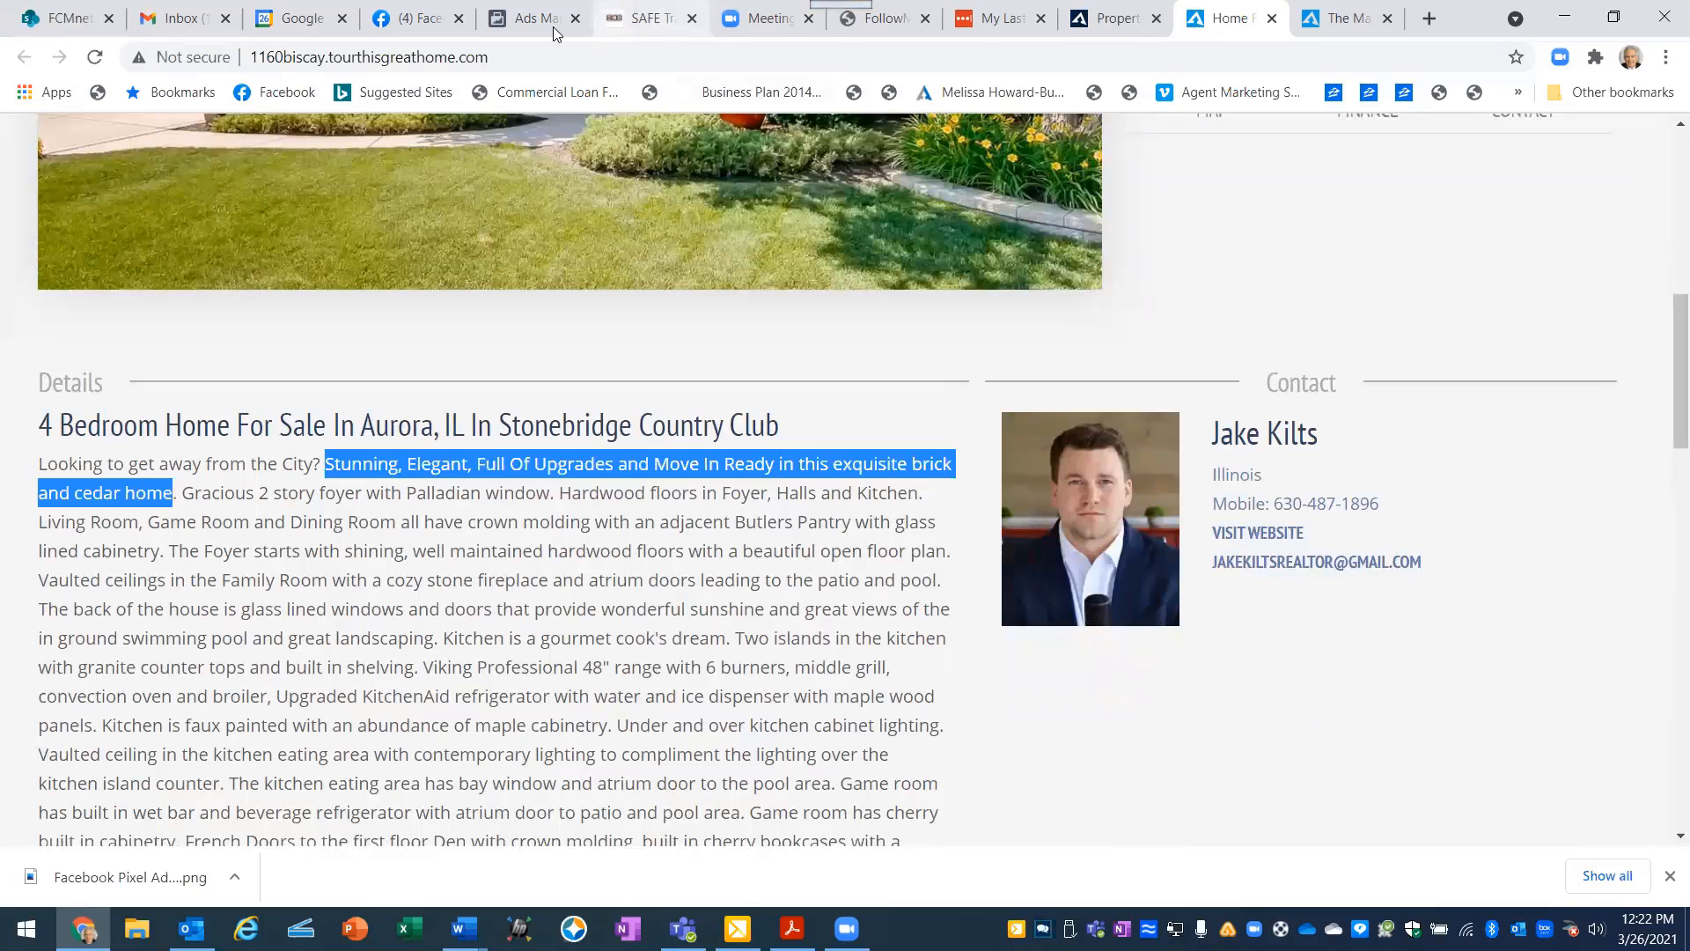
pyautogui.click(524, 19)
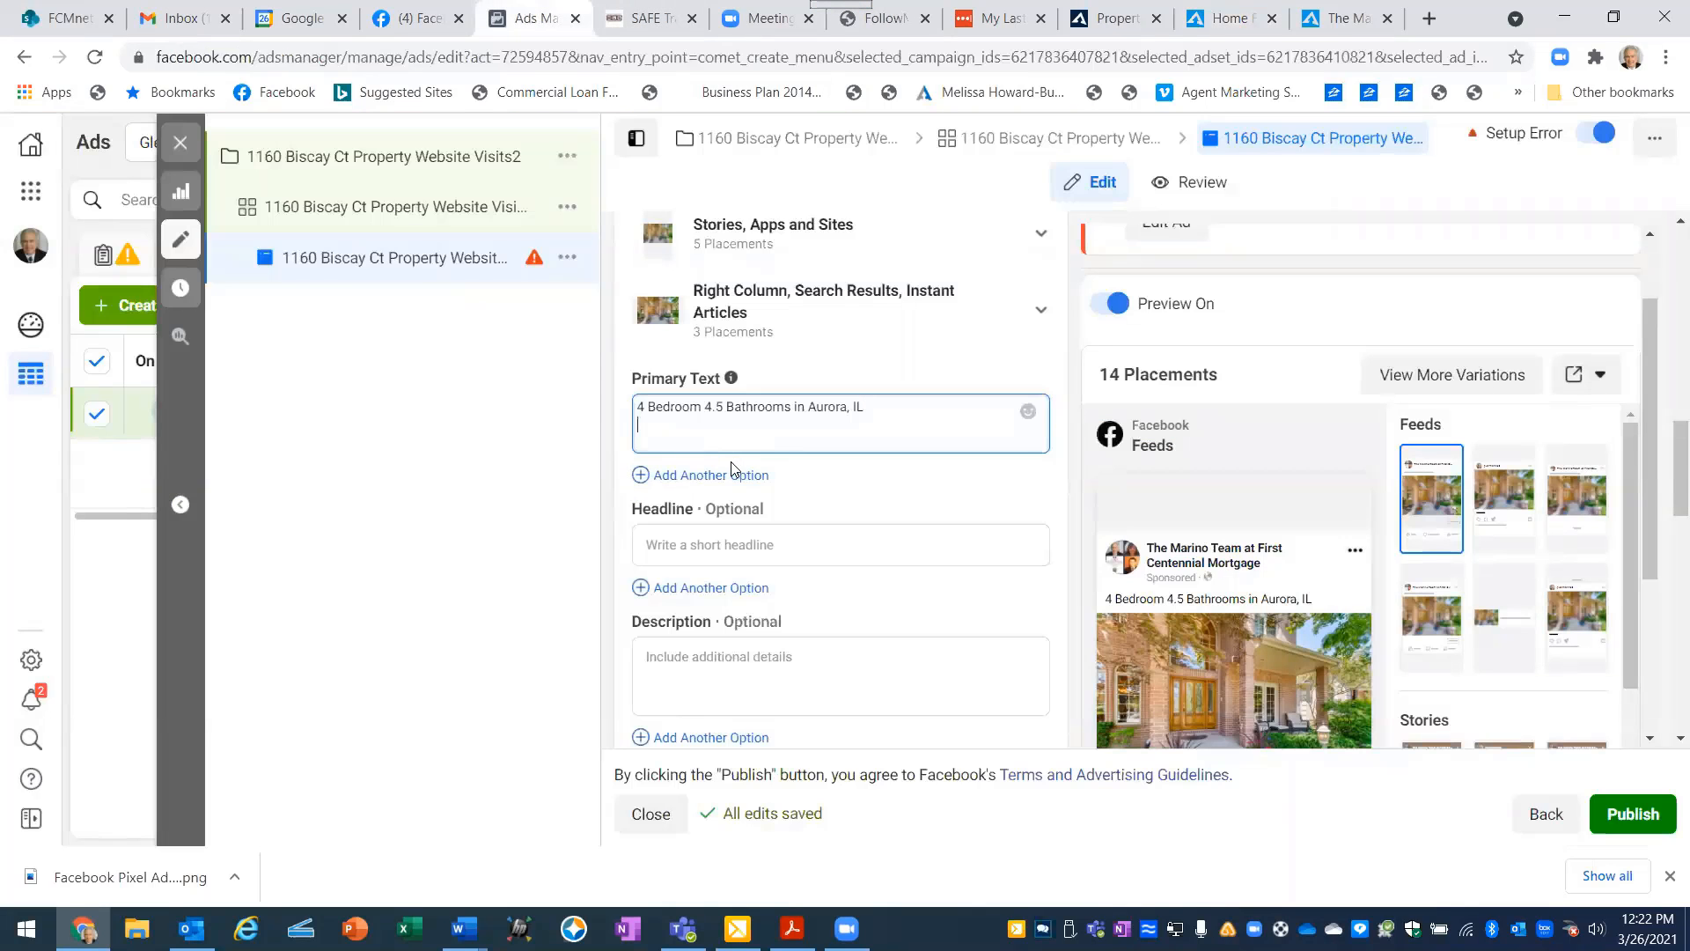
pyautogui.click(646, 422)
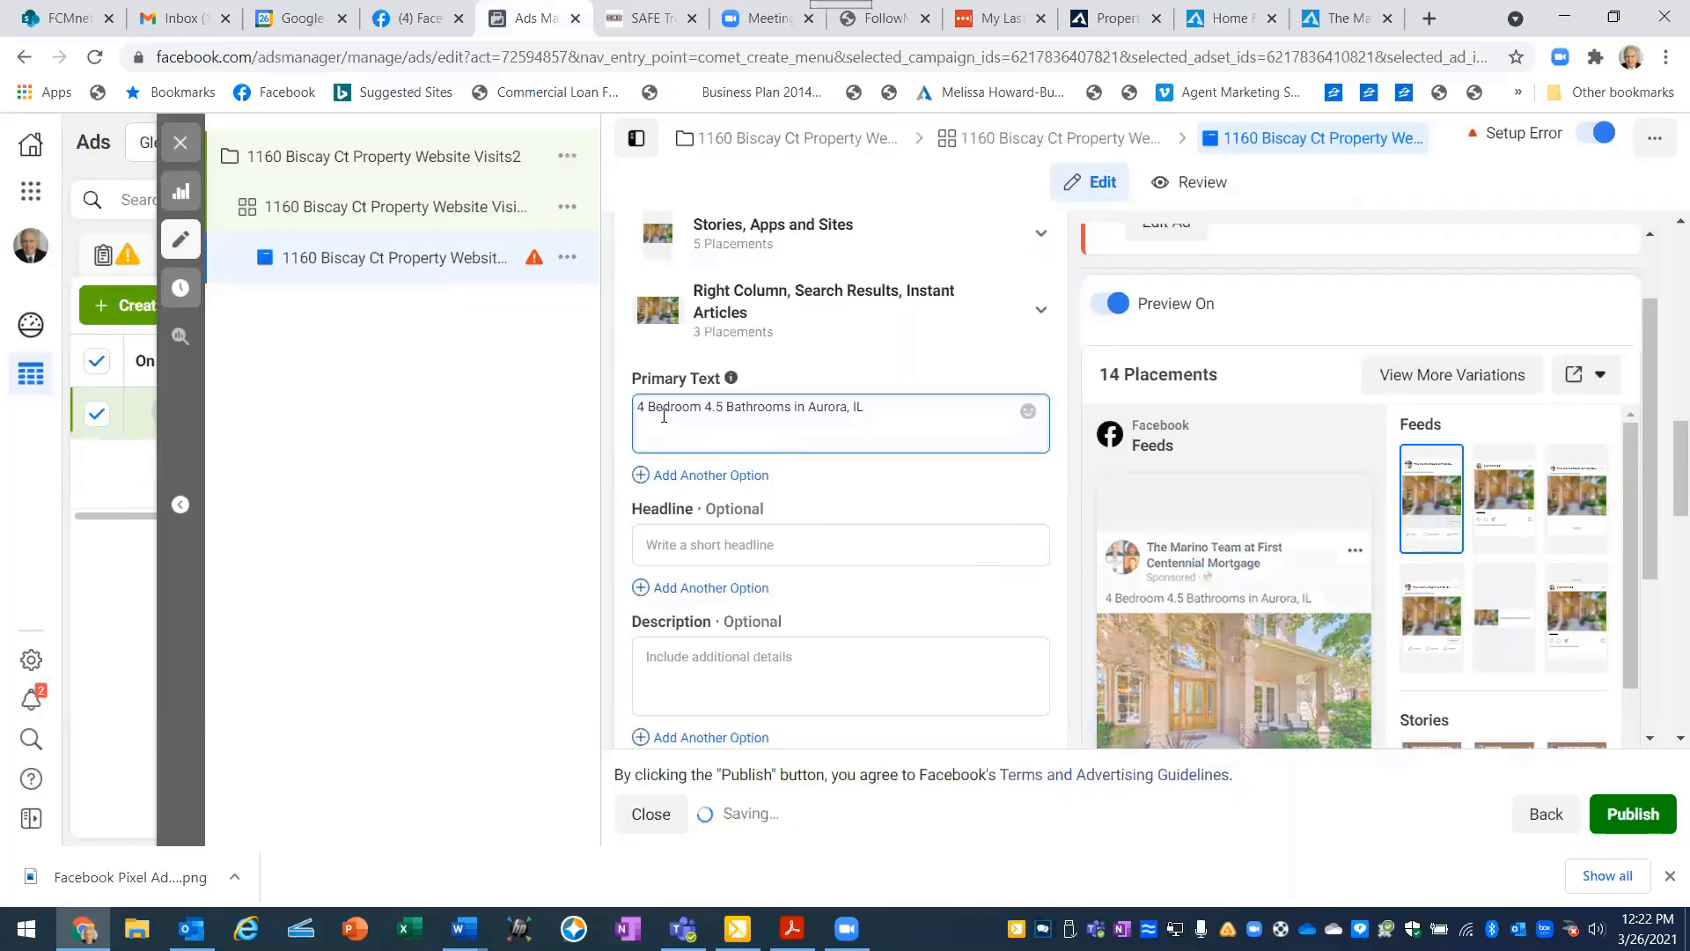
pyautogui.rightClick(639, 431)
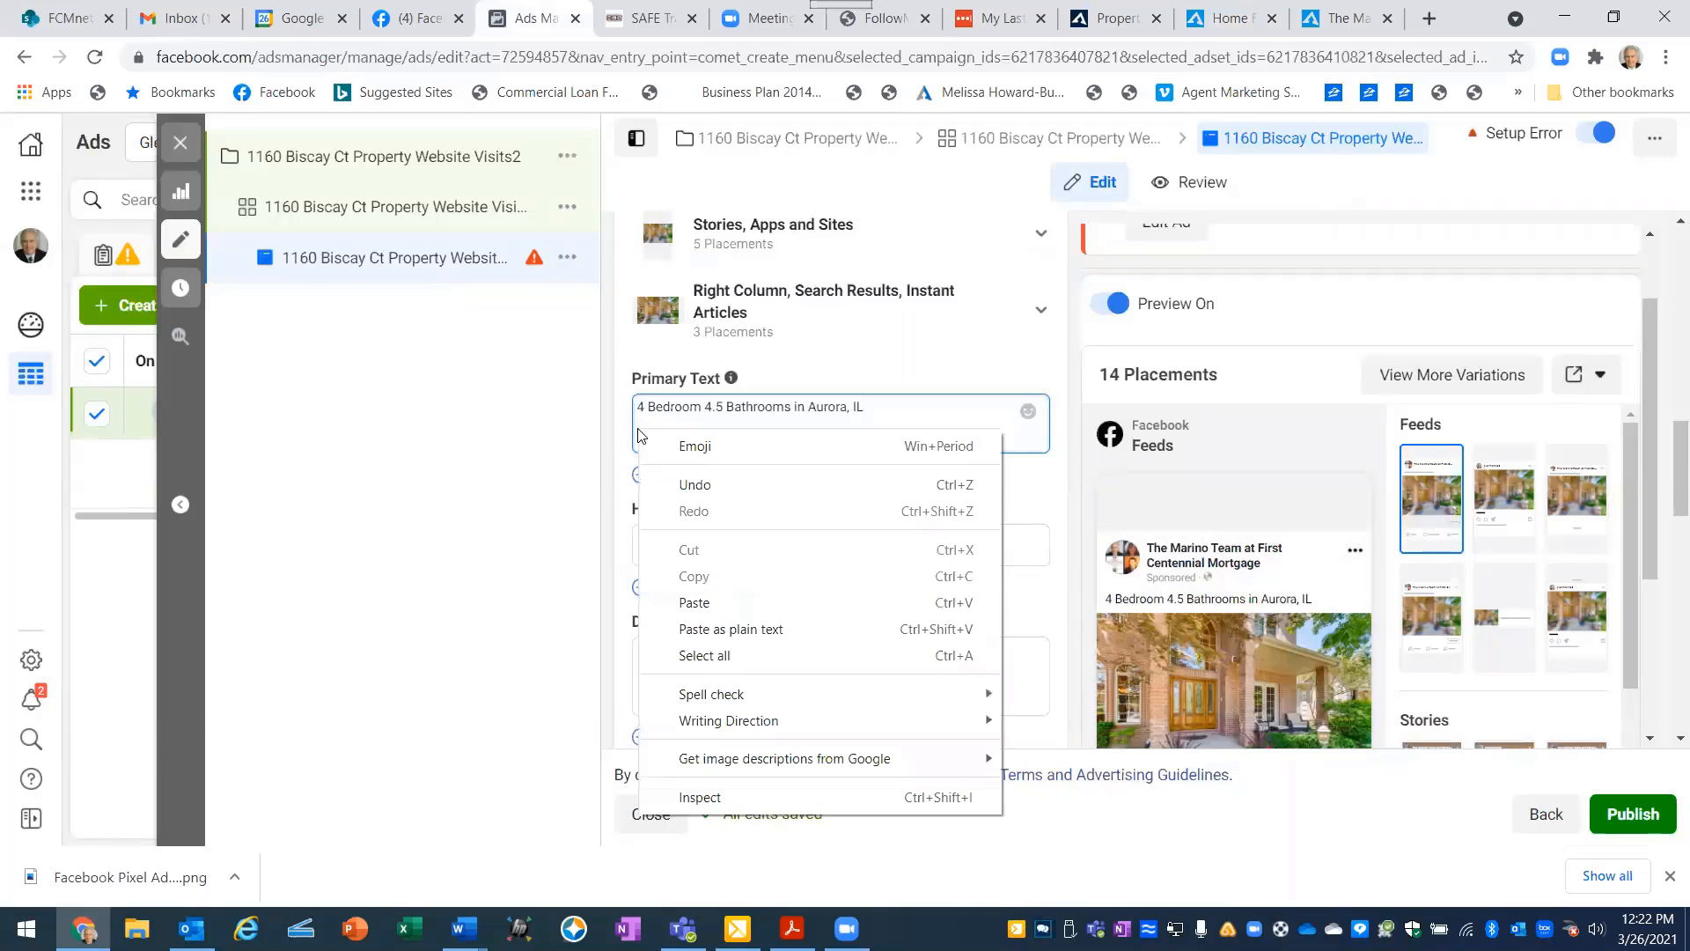
pyautogui.click(705, 603)
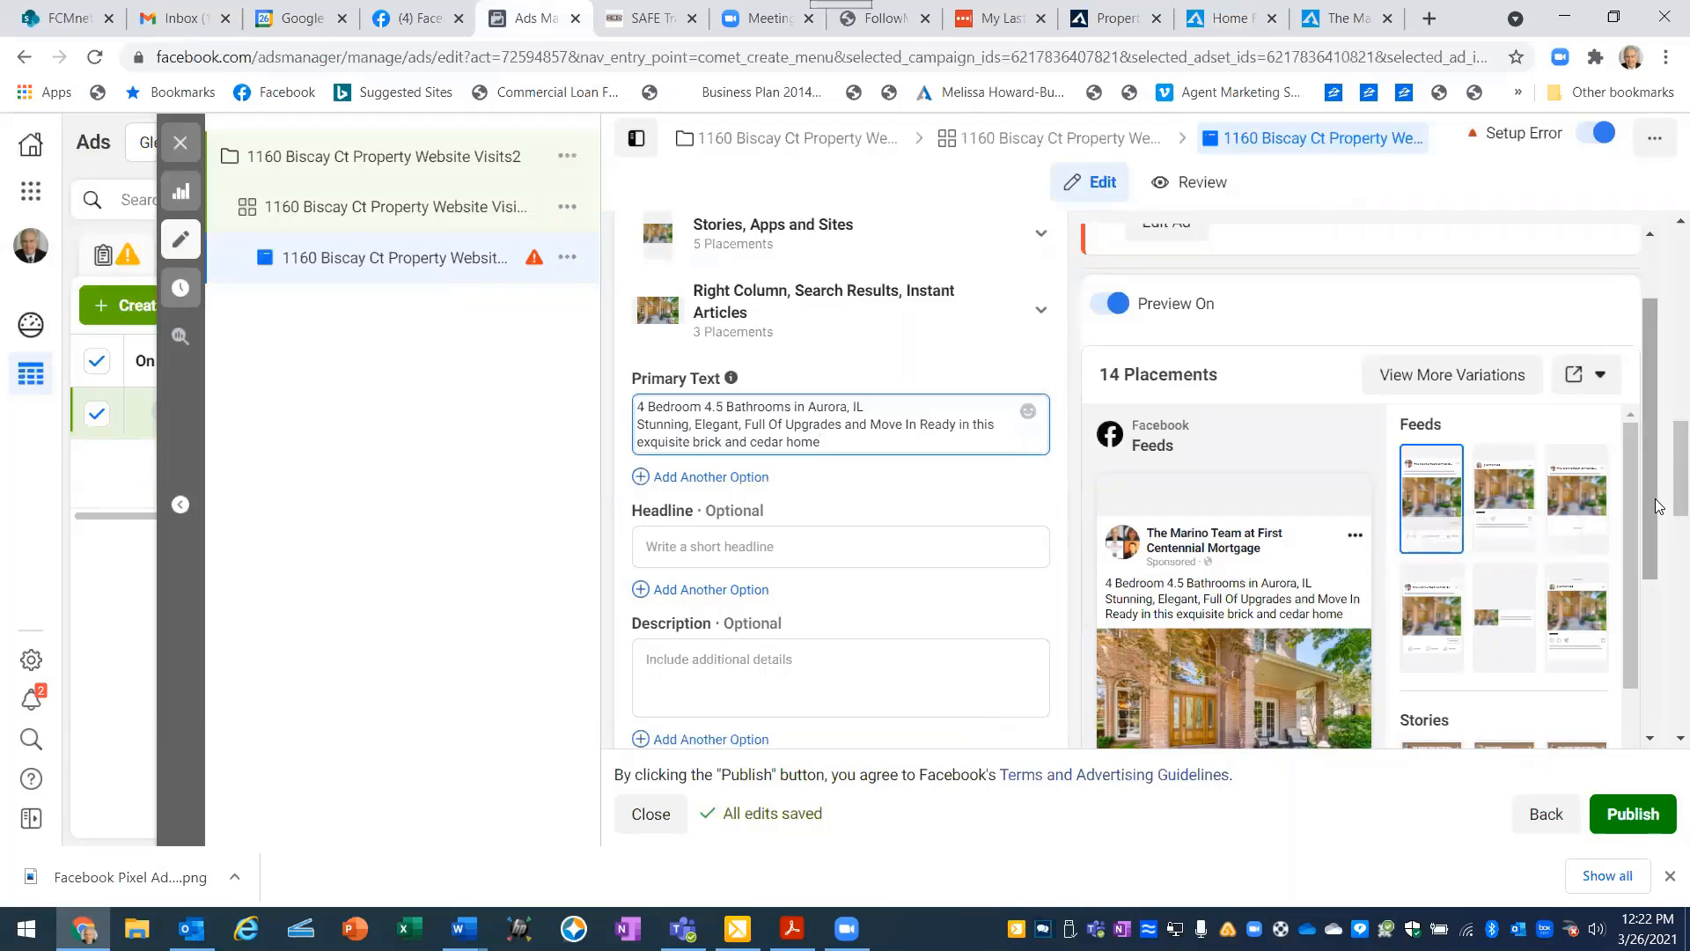
# - Delete "Stunning, Elegant," from the ad's primary text and join the second line onto the first after "Aurora, IL"
pyautogui.scroll(-1, 1663, 493)
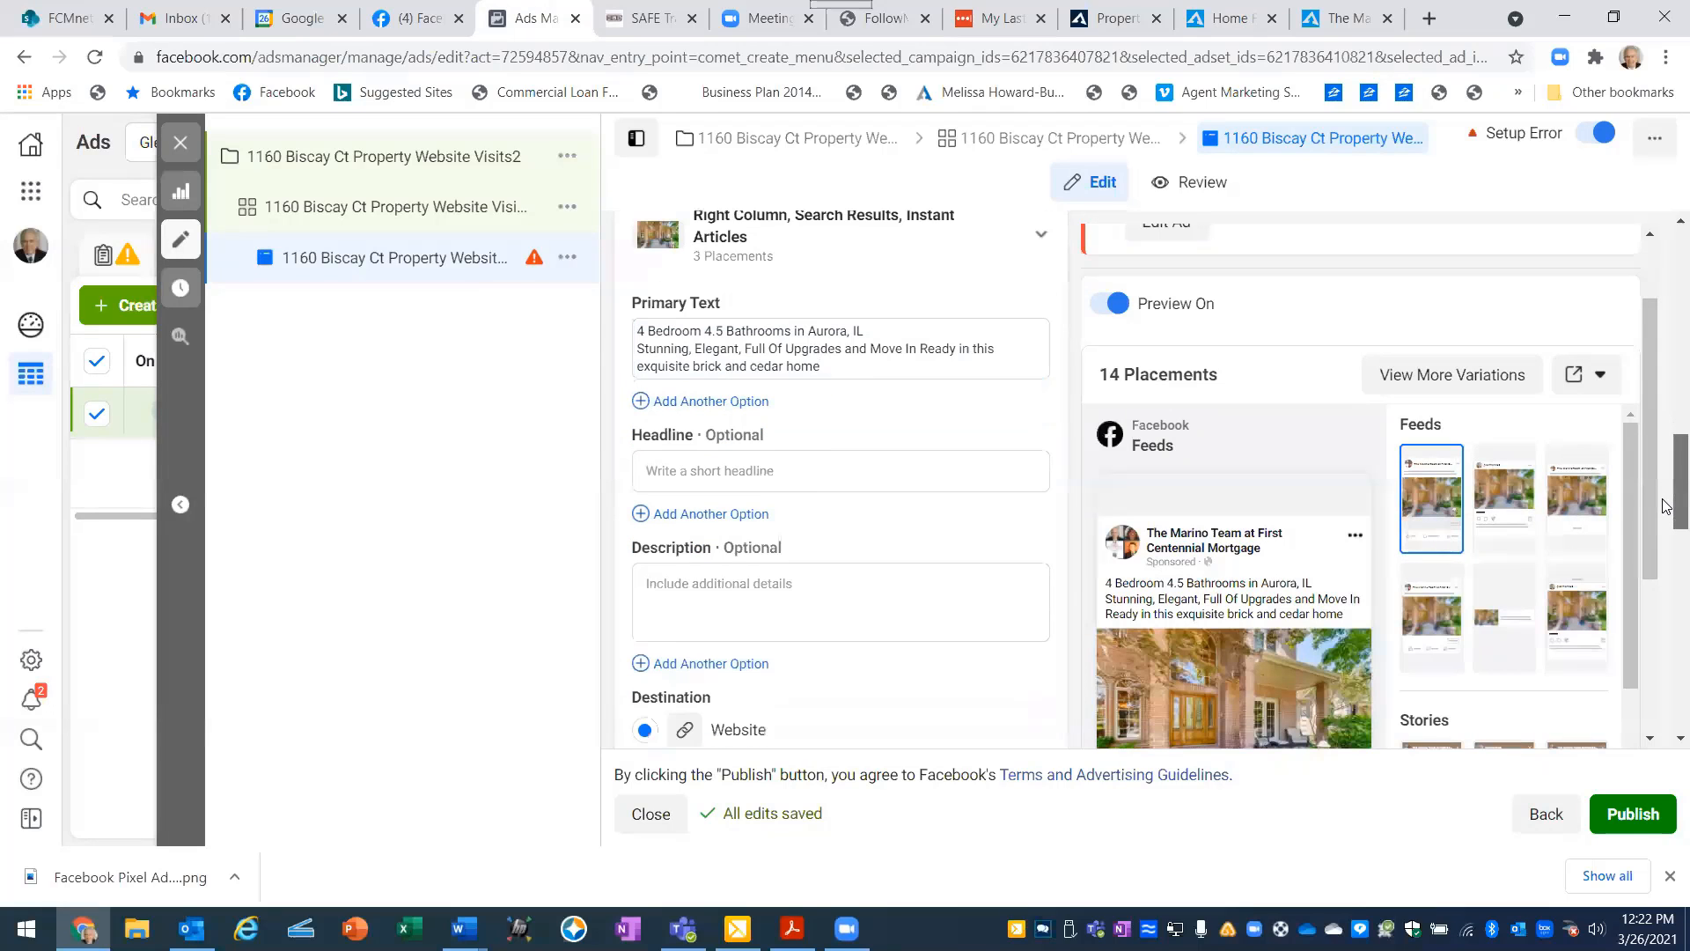
pyautogui.scroll(-2, 1625, 511)
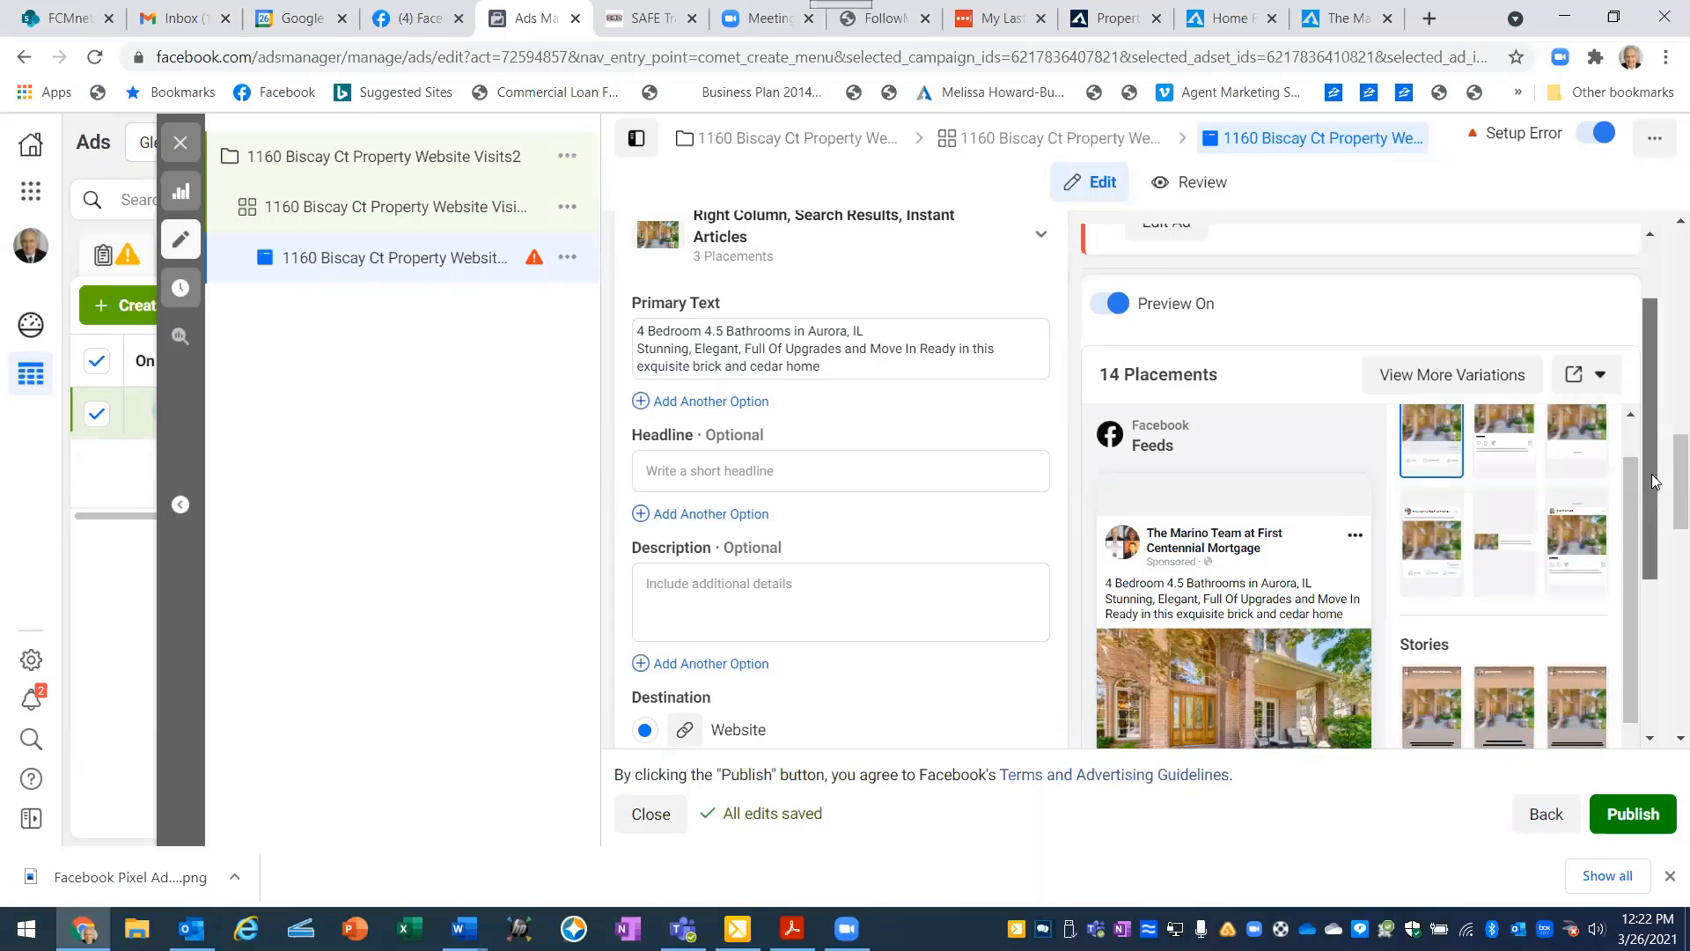
pyautogui.moveTo(1652, 479); pyautogui.dragTo(1648, 551)
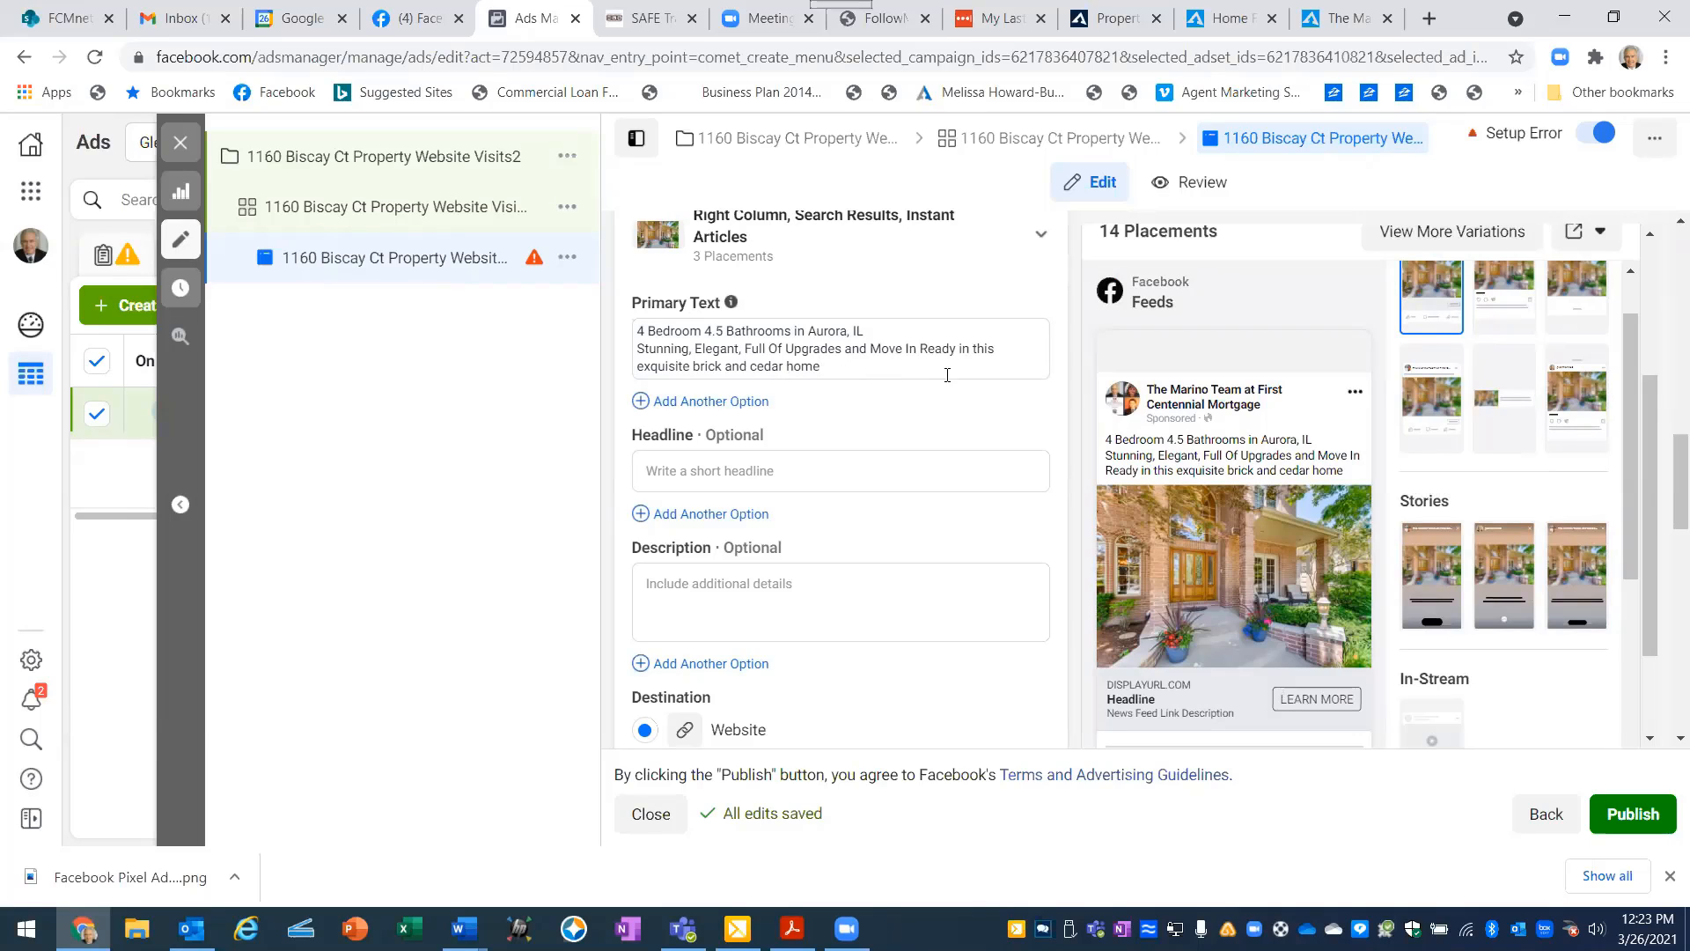
pyautogui.click(747, 349)
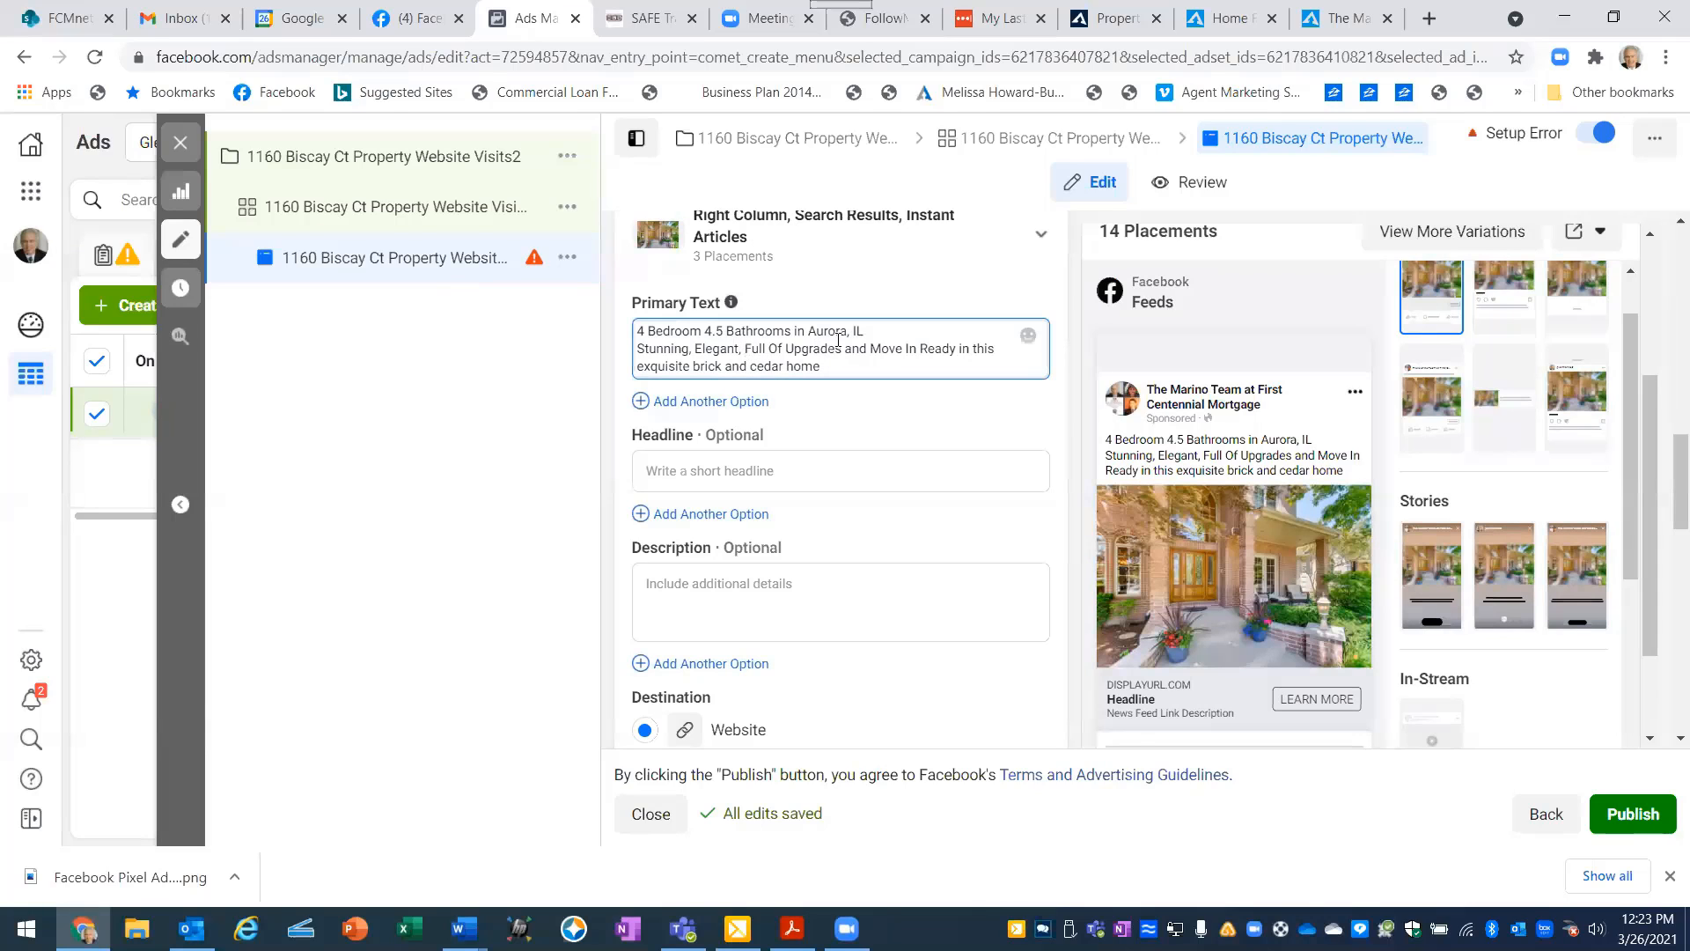
pyautogui.press('BackSpace')
pyautogui.press('BackSpace')
pyautogui.press('BackSpace')
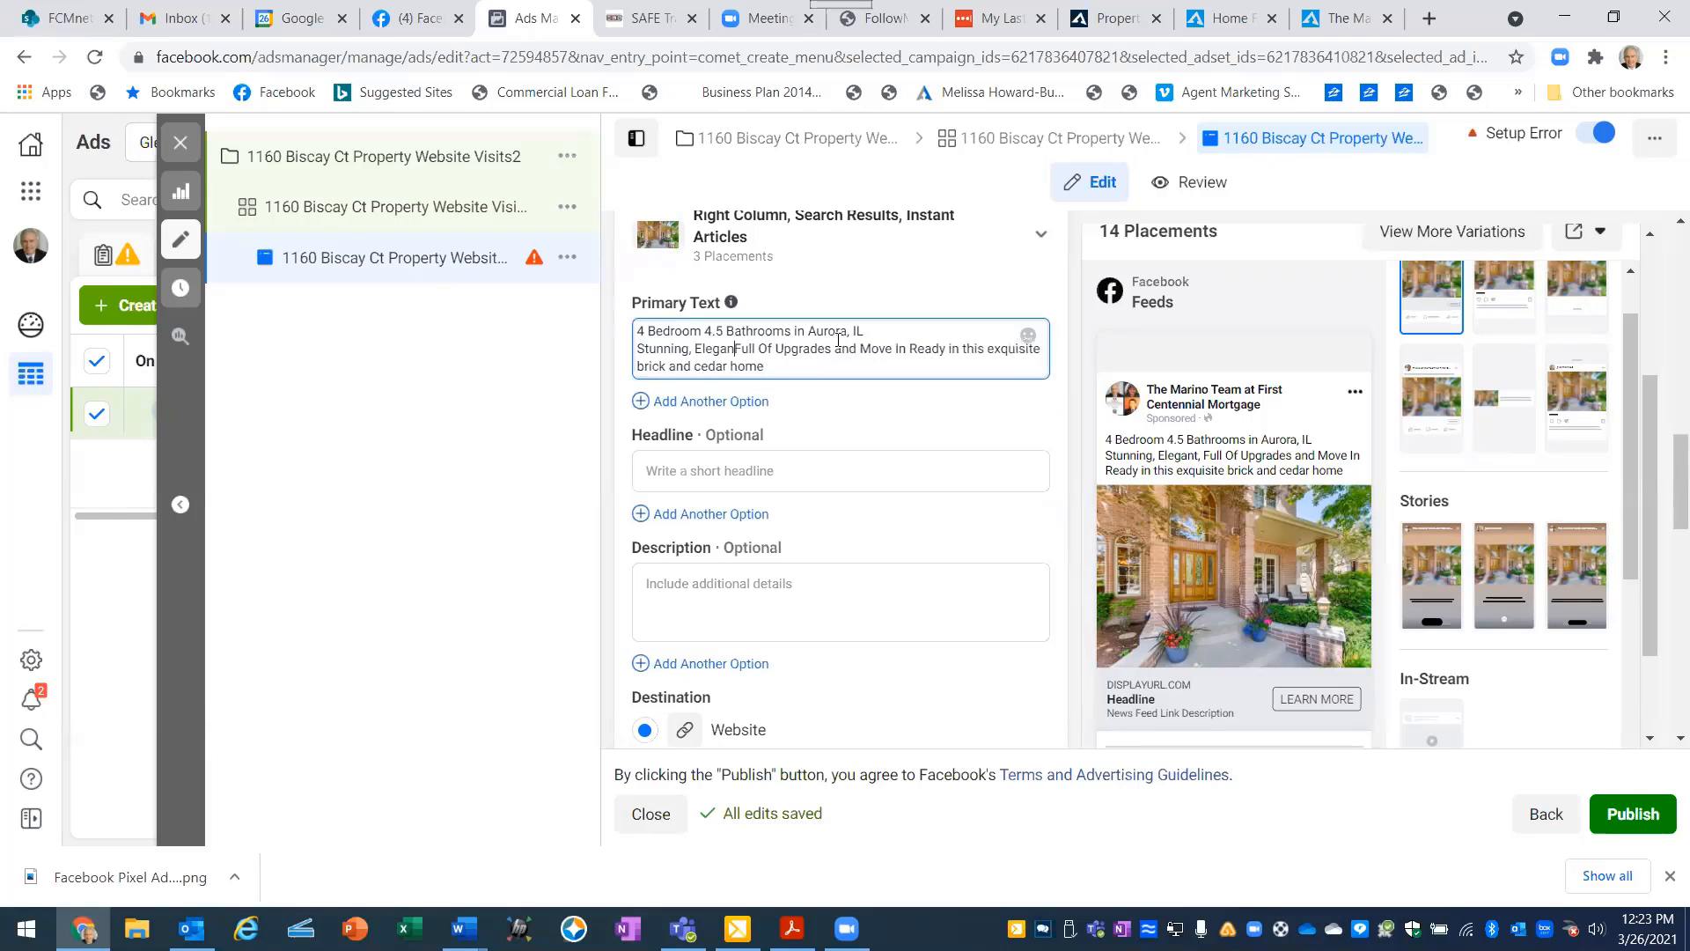
pyautogui.press('BackSpace')
pyautogui.press('BackSpace')
pyautogui.press('BackSpace')
pyautogui.press('BackSpace')
pyautogui.press('BackSpace')
pyautogui.press('BackSpace')
pyautogui.press('BackSpace')
pyautogui.press('BackSpace')
pyautogui.press('BackSpace')
pyautogui.press('BackSpace')
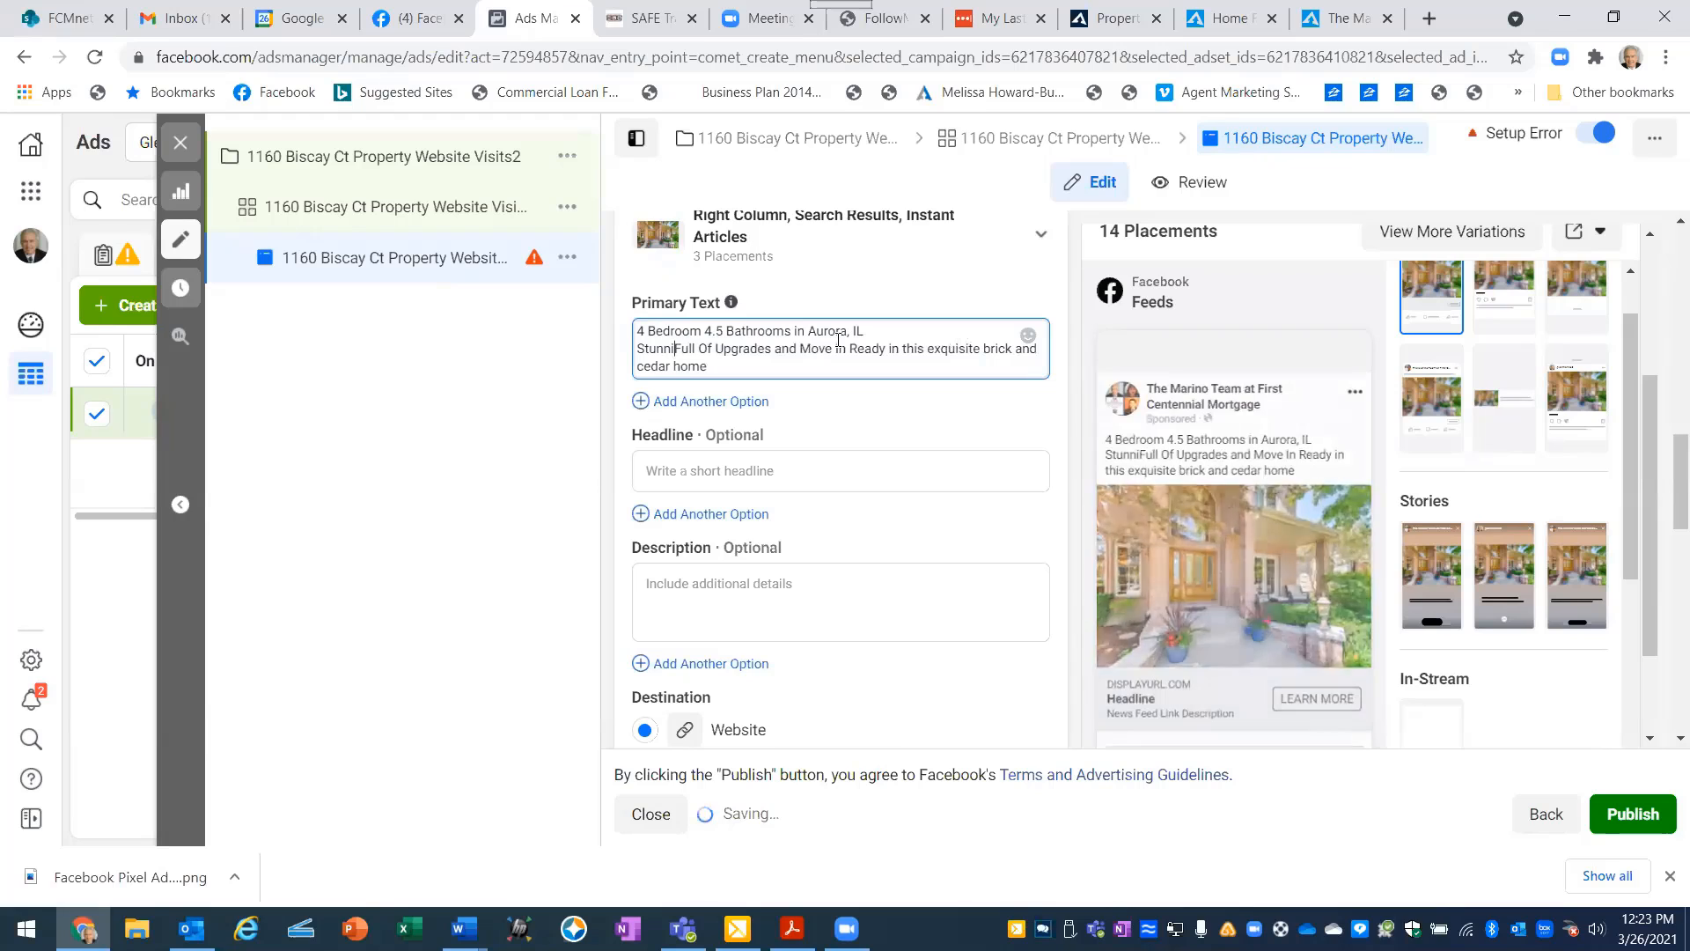
pyautogui.press('BackSpace')
pyautogui.press('BackSpace')
pyautogui.press('BackSpace')
pyautogui.press('BackSpace')
pyautogui.press('BackSpace')
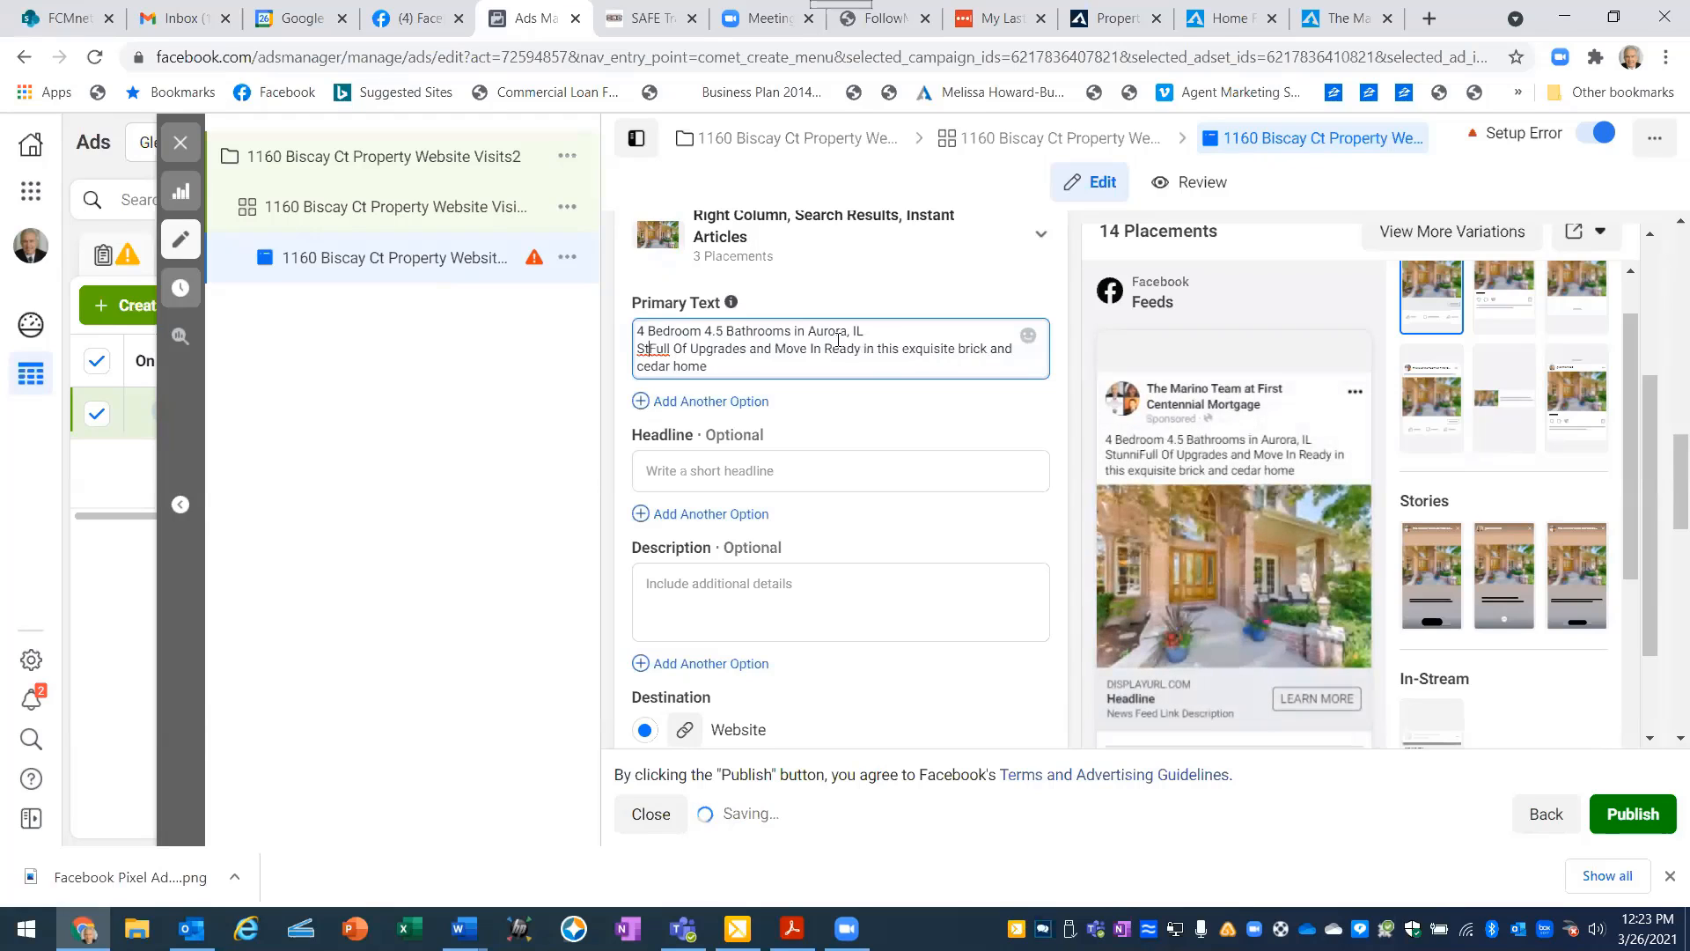
pyautogui.press('BackSpace')
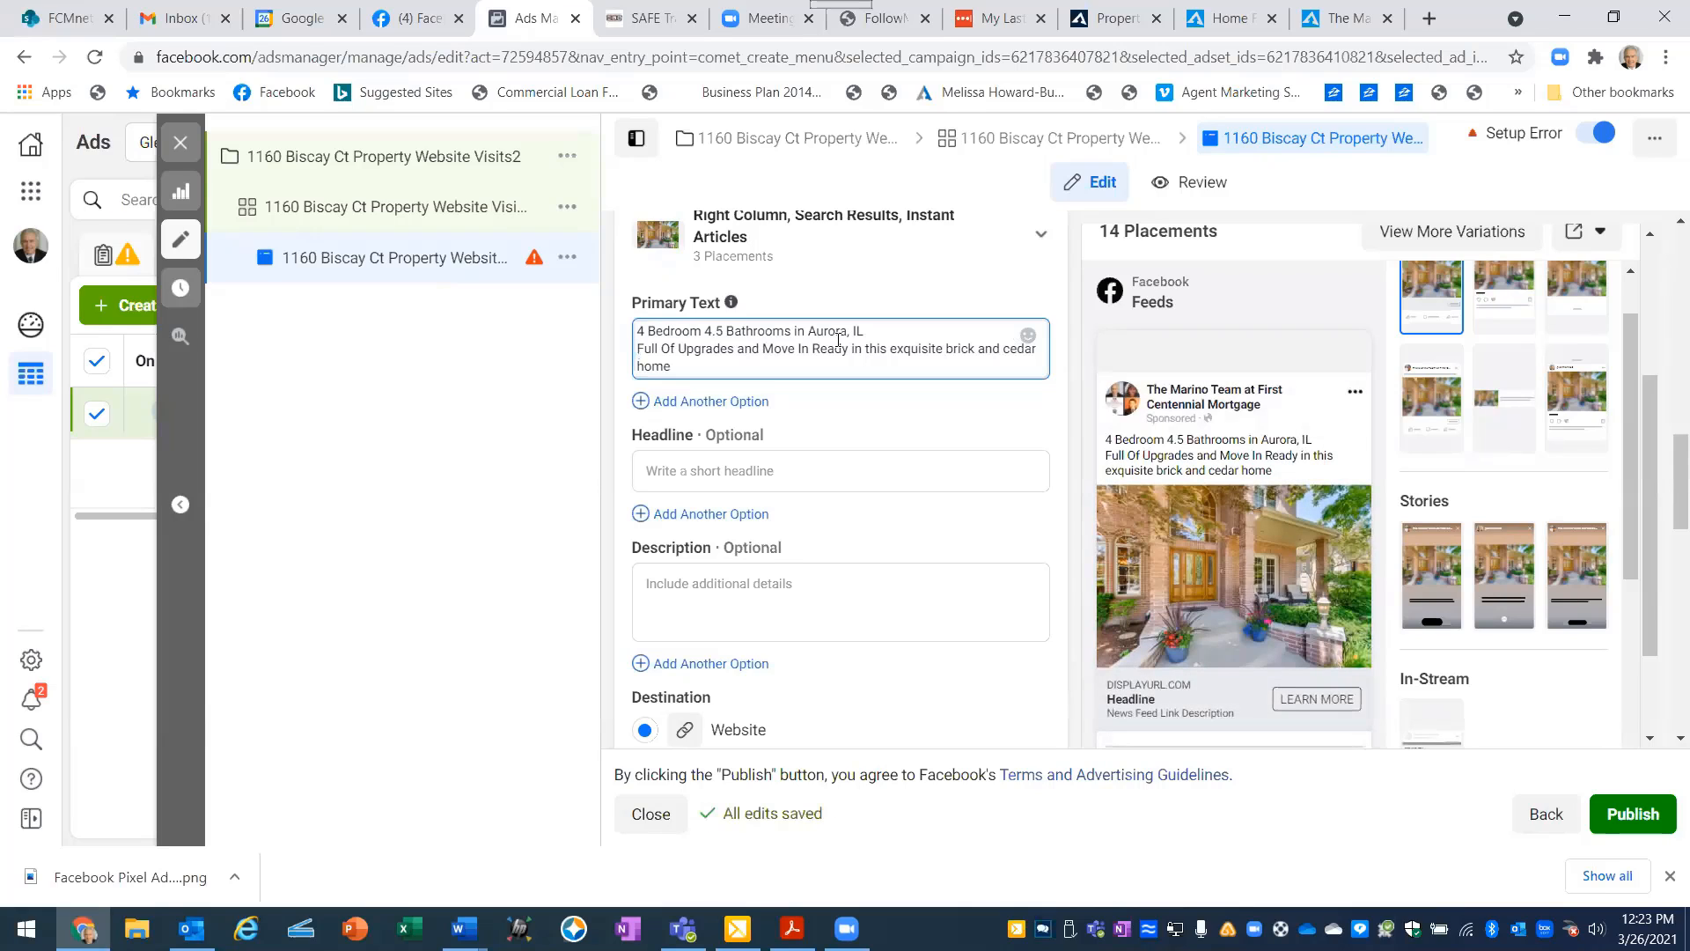
pyautogui.press('BackSpace')
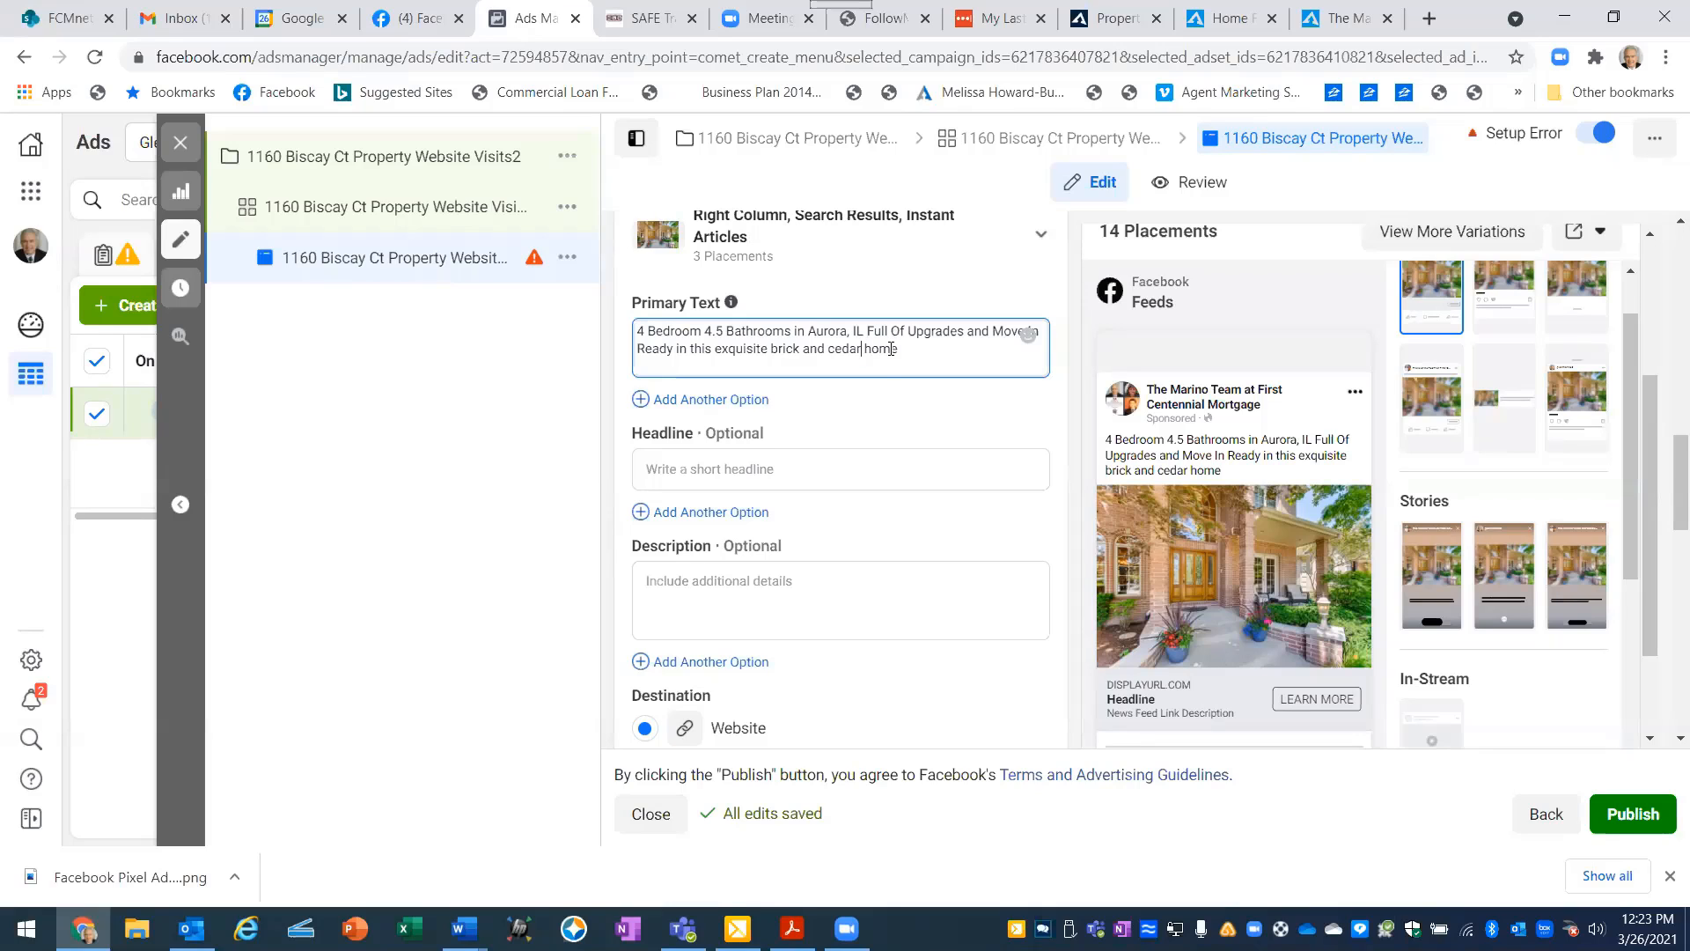
# - Remove "brick and cedar" from the primary text so its ending reads "in this exquisite home."
pyautogui.press('BackSpace')
pyautogui.press('BackSpace')
pyautogui.press('BackSpace')
pyautogui.press('BackSpace')
pyautogui.press('BackSpace')
pyautogui.press('BackSpace')
pyautogui.press('BackSpace')
pyautogui.press('BackSpace')
pyautogui.press('BackSpace')
pyautogui.press('BackSpace')
pyautogui.press('BackSpace')
pyautogui.press('BackSpace')
pyautogui.press('BackSpace')
pyautogui.press('BackSpace')
pyautogui.press('BackSpace')
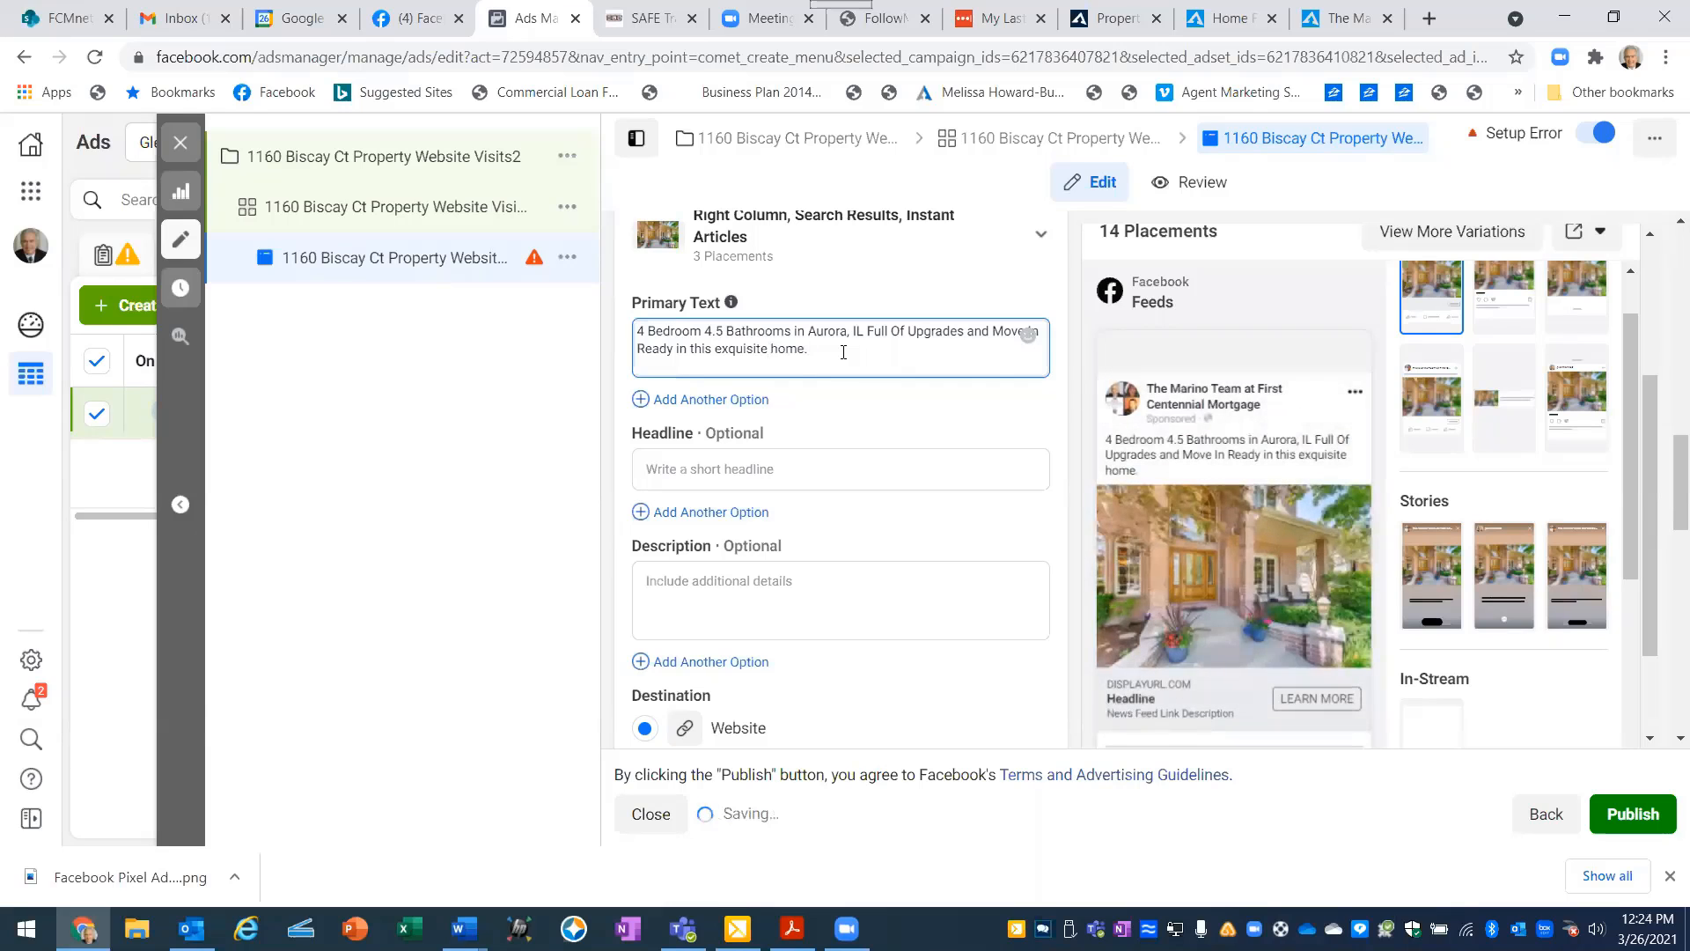
# - Append "Click LEARN MORE for more Pictures, Virtual Tour and Price." to the end of the primary text
pyautogui.write('Click')
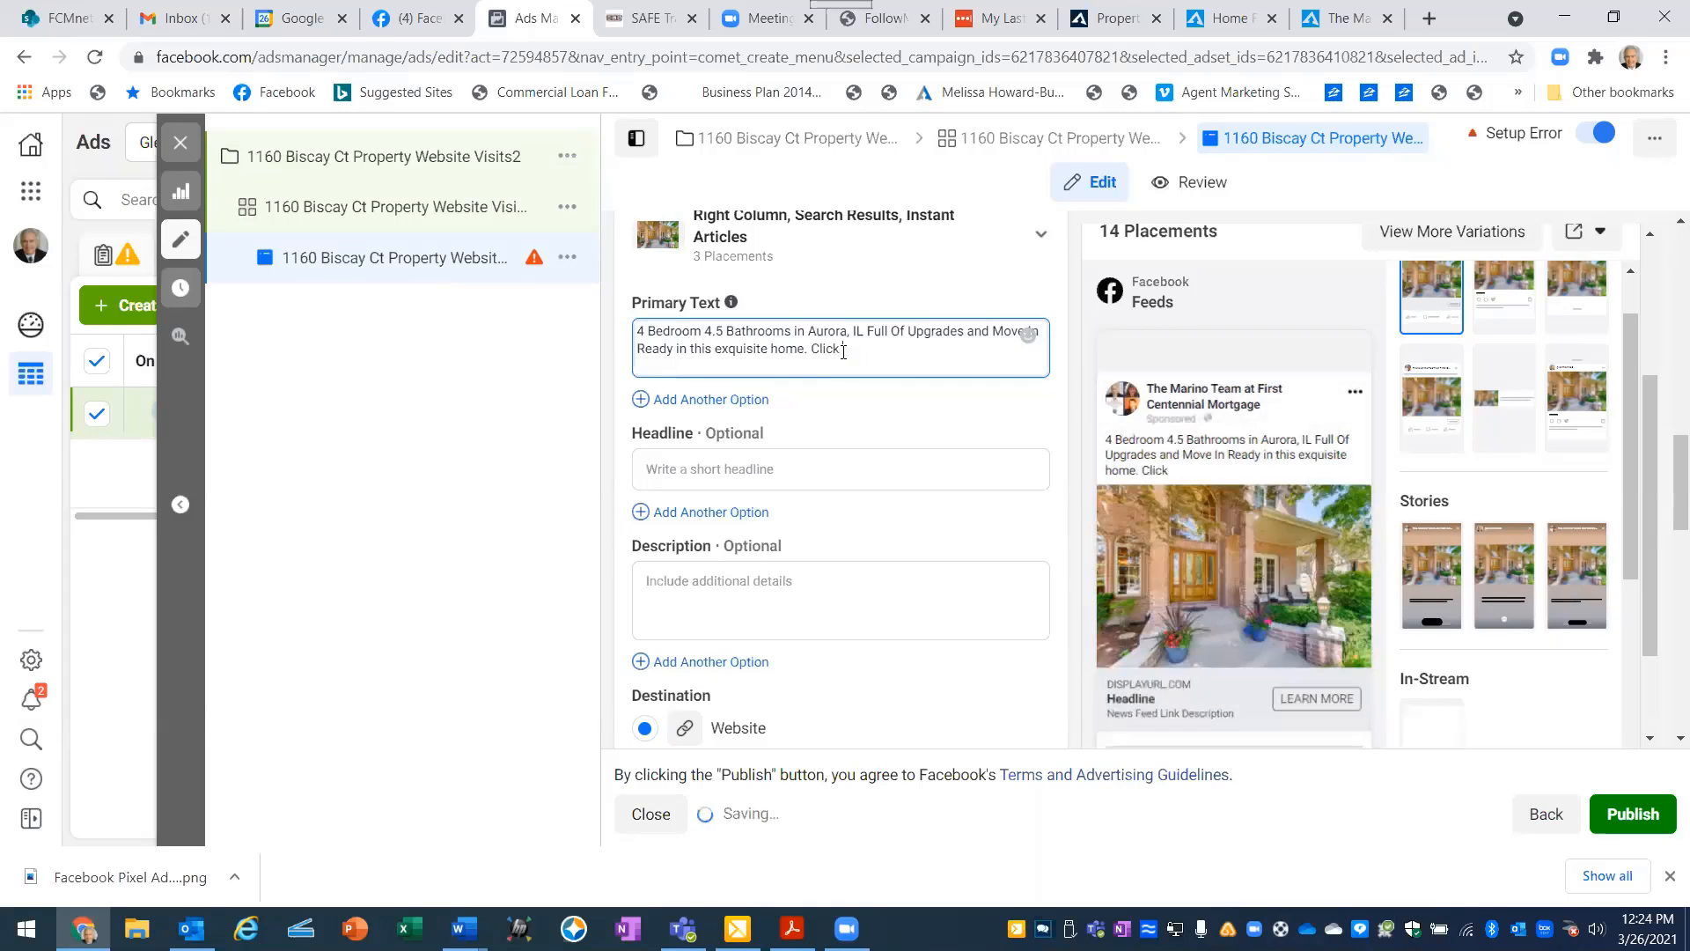
pyautogui.write(' LEA')
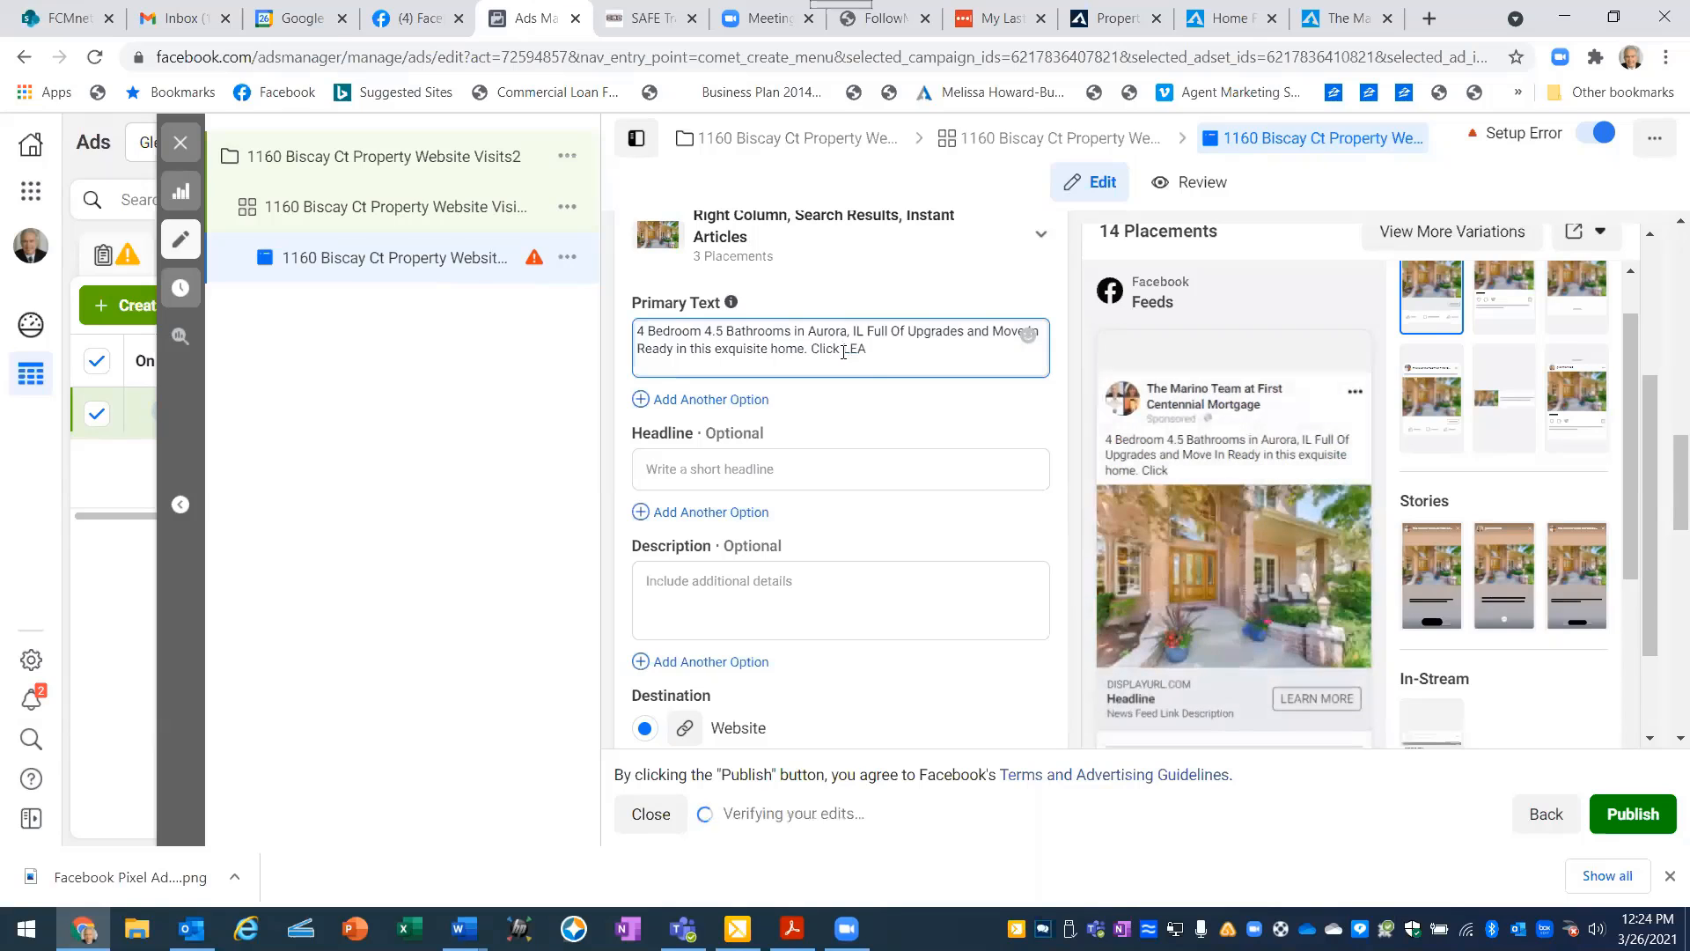
pyautogui.write('RN')
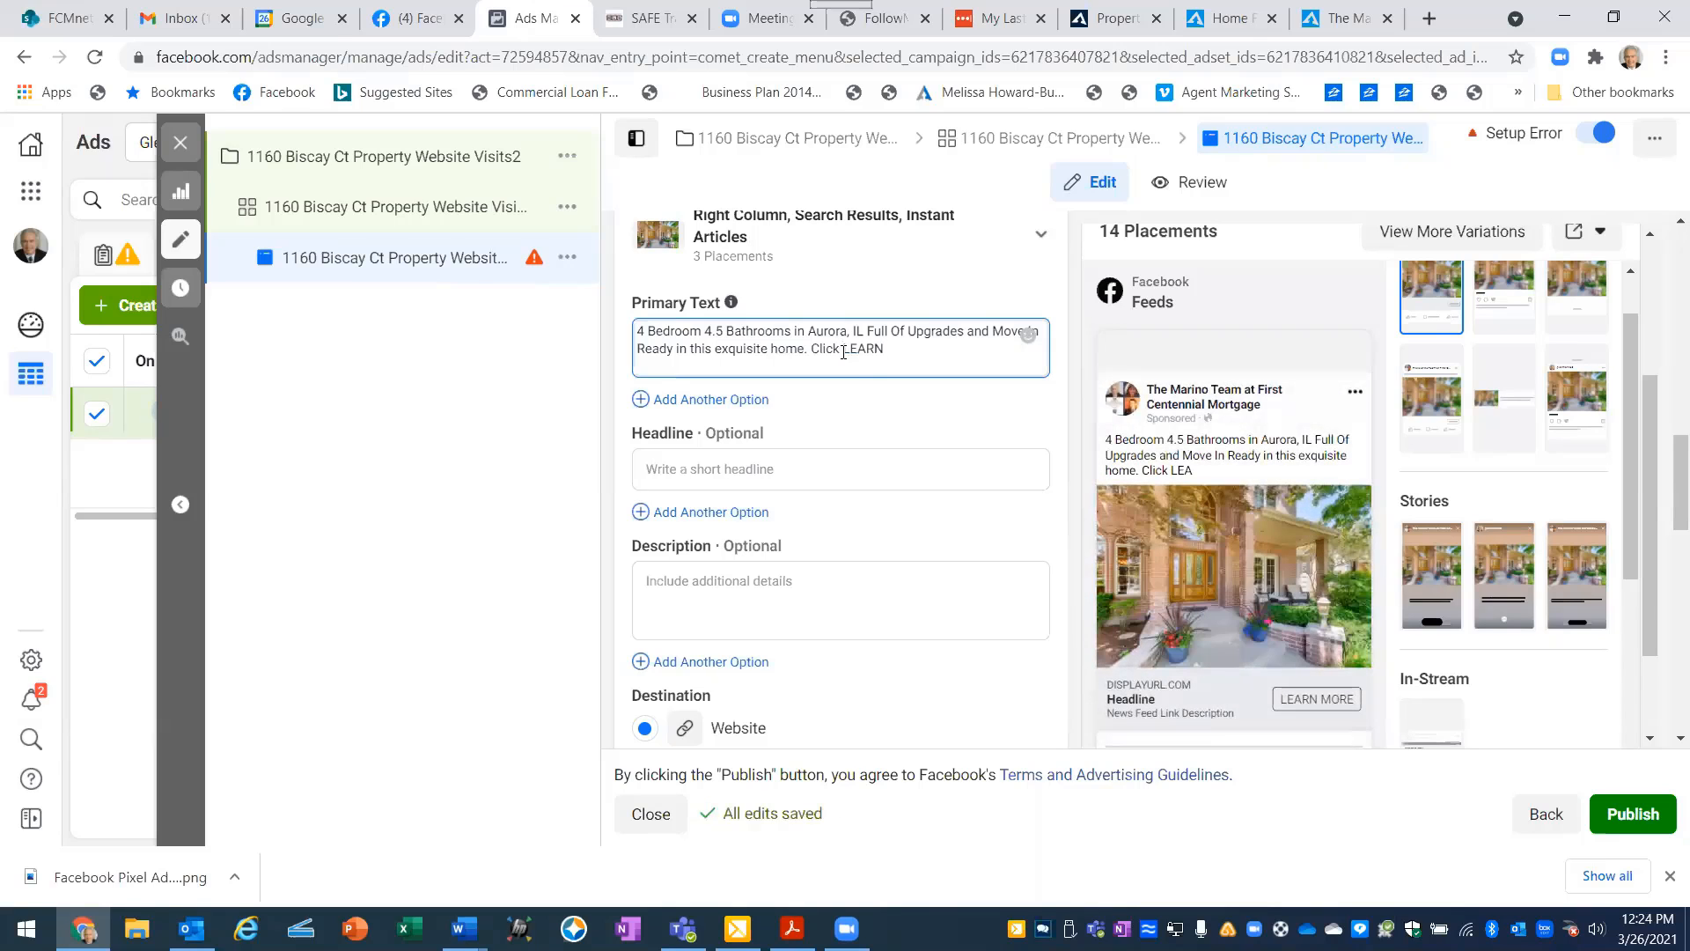
pyautogui.write(' MORE')
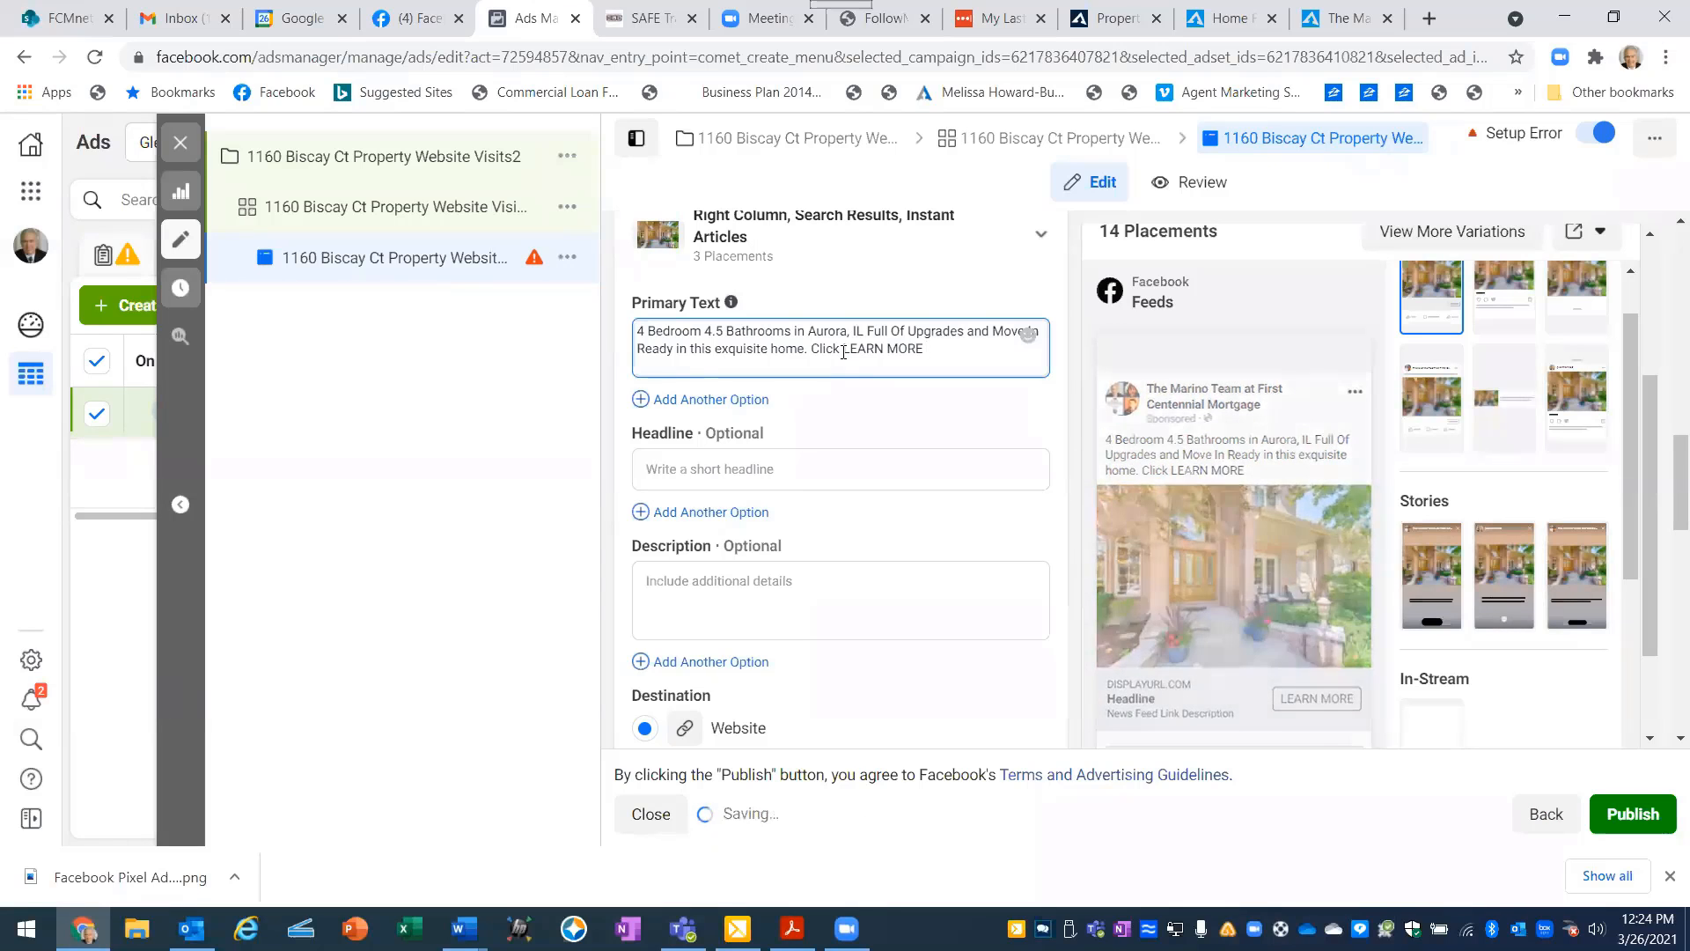
pyautogui.write('for')
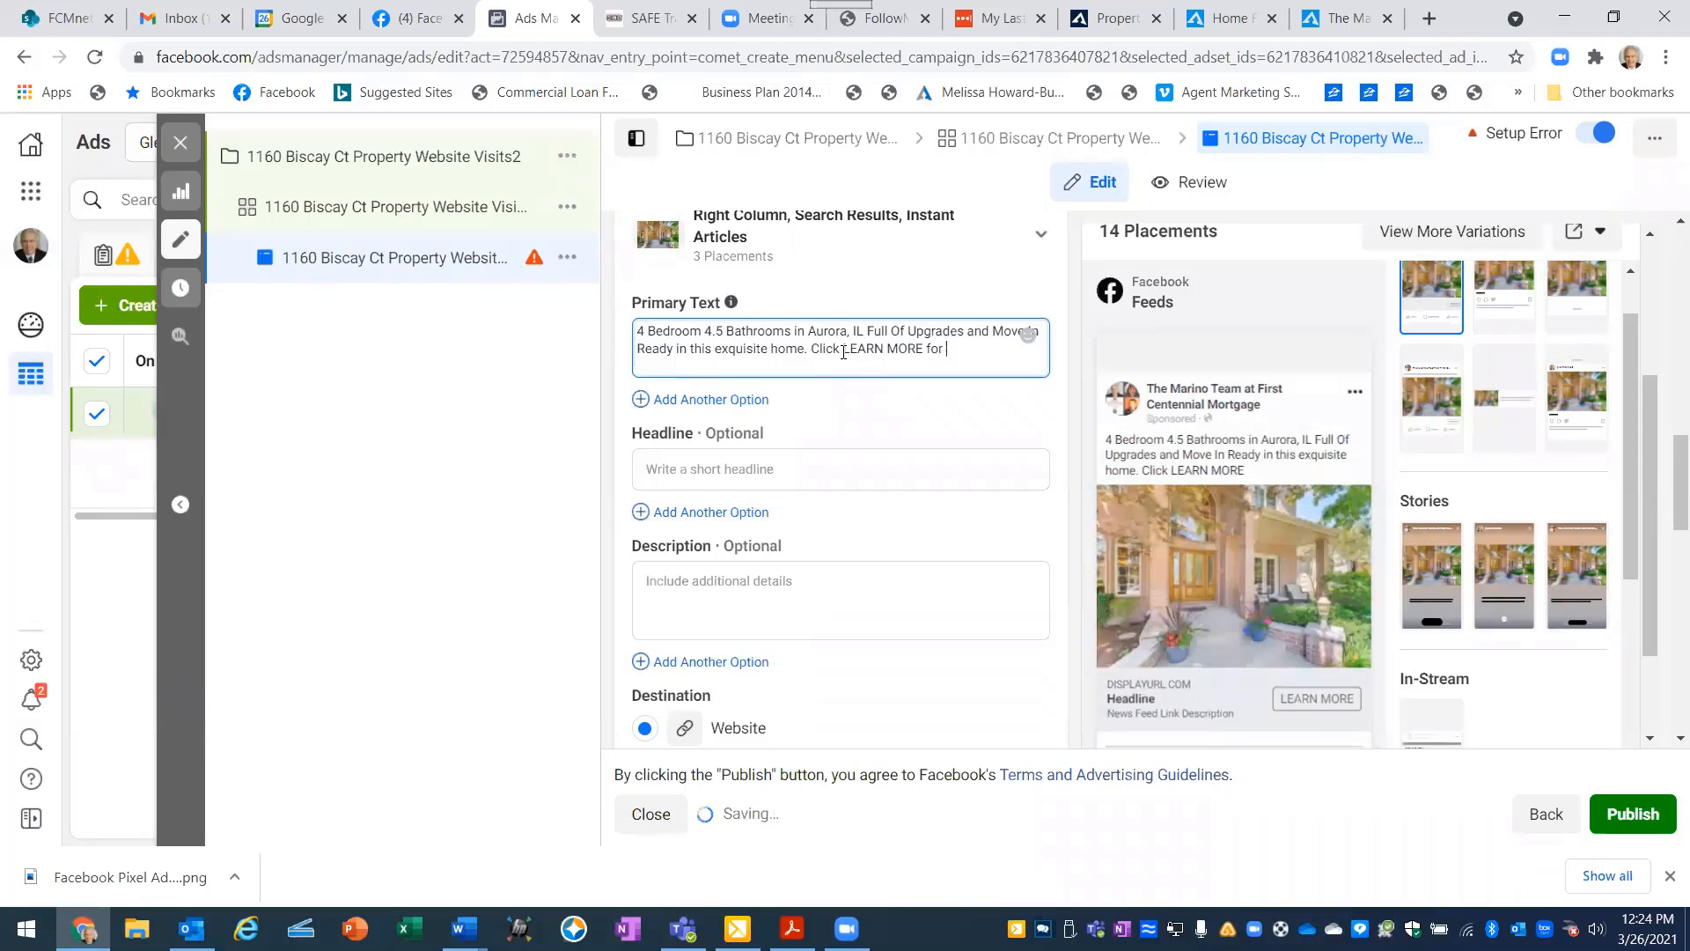
pyautogui.write(' more ')
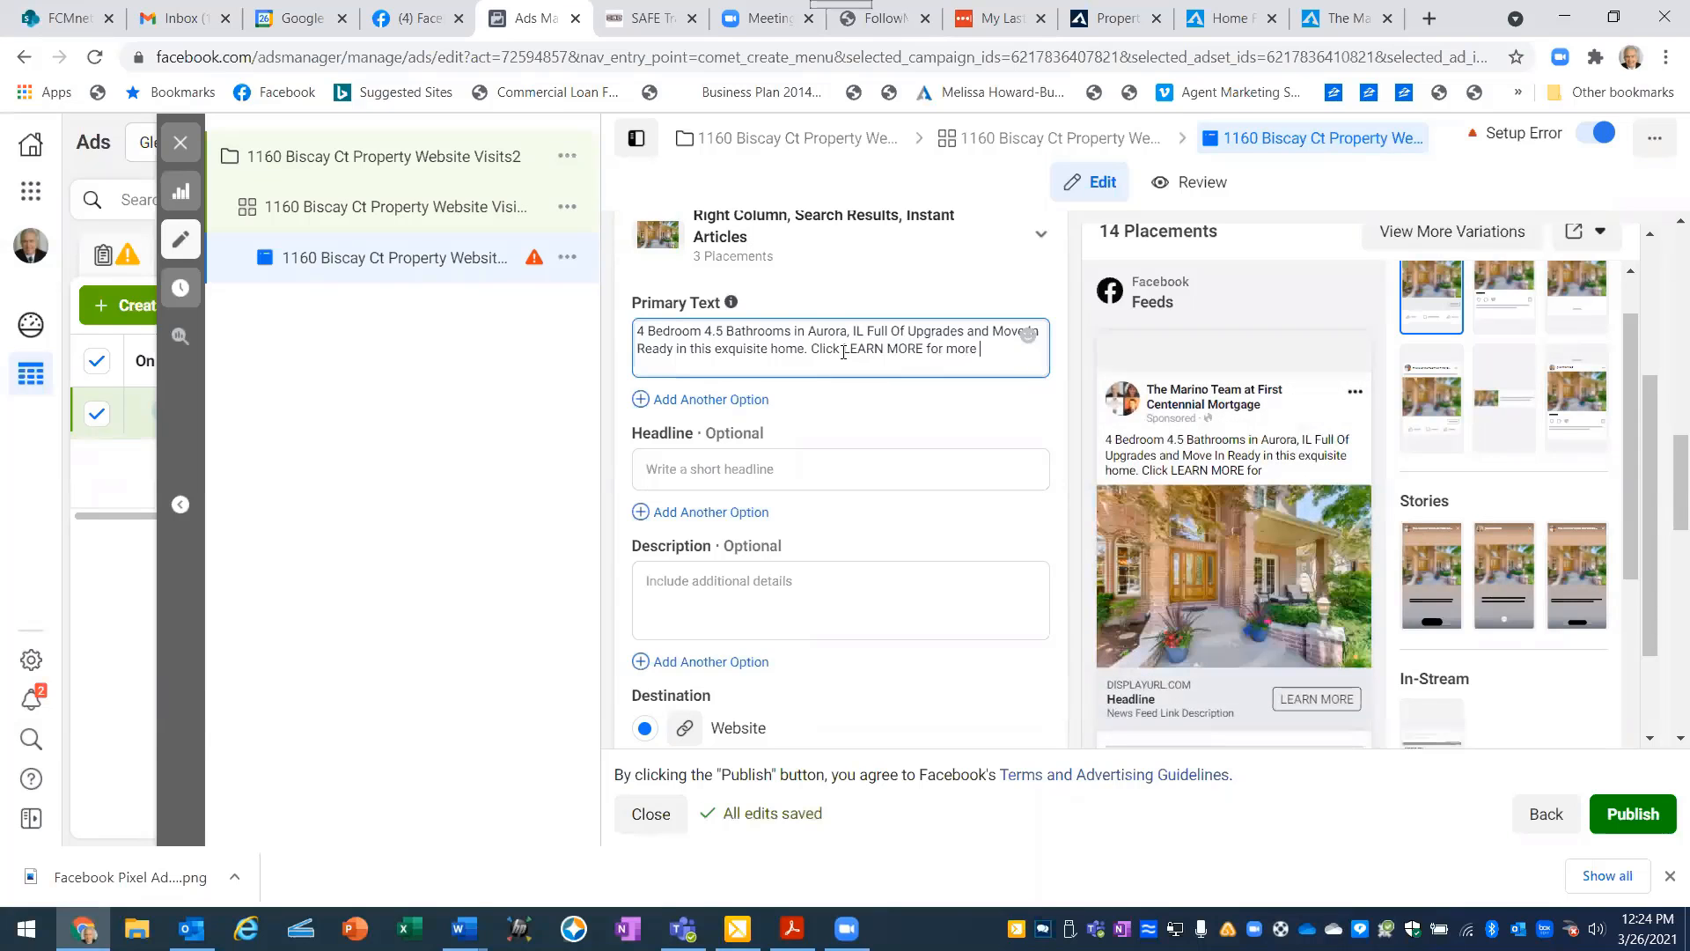
pyautogui.write('Pictures, Virtu')
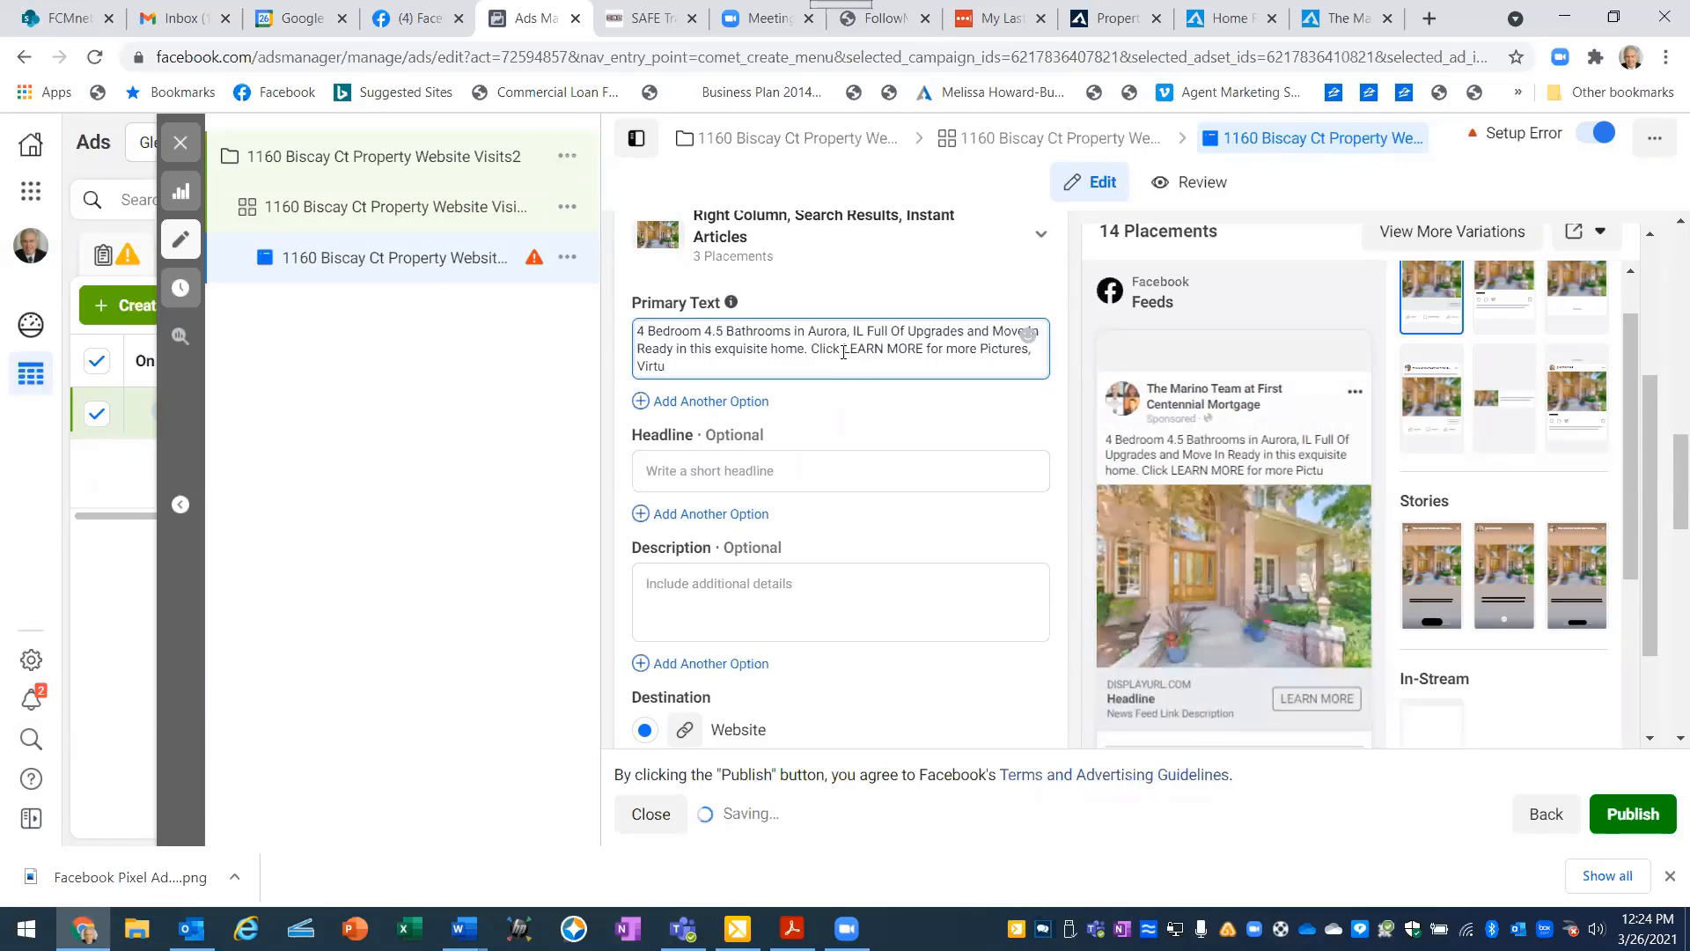
pyautogui.write('al Tour')
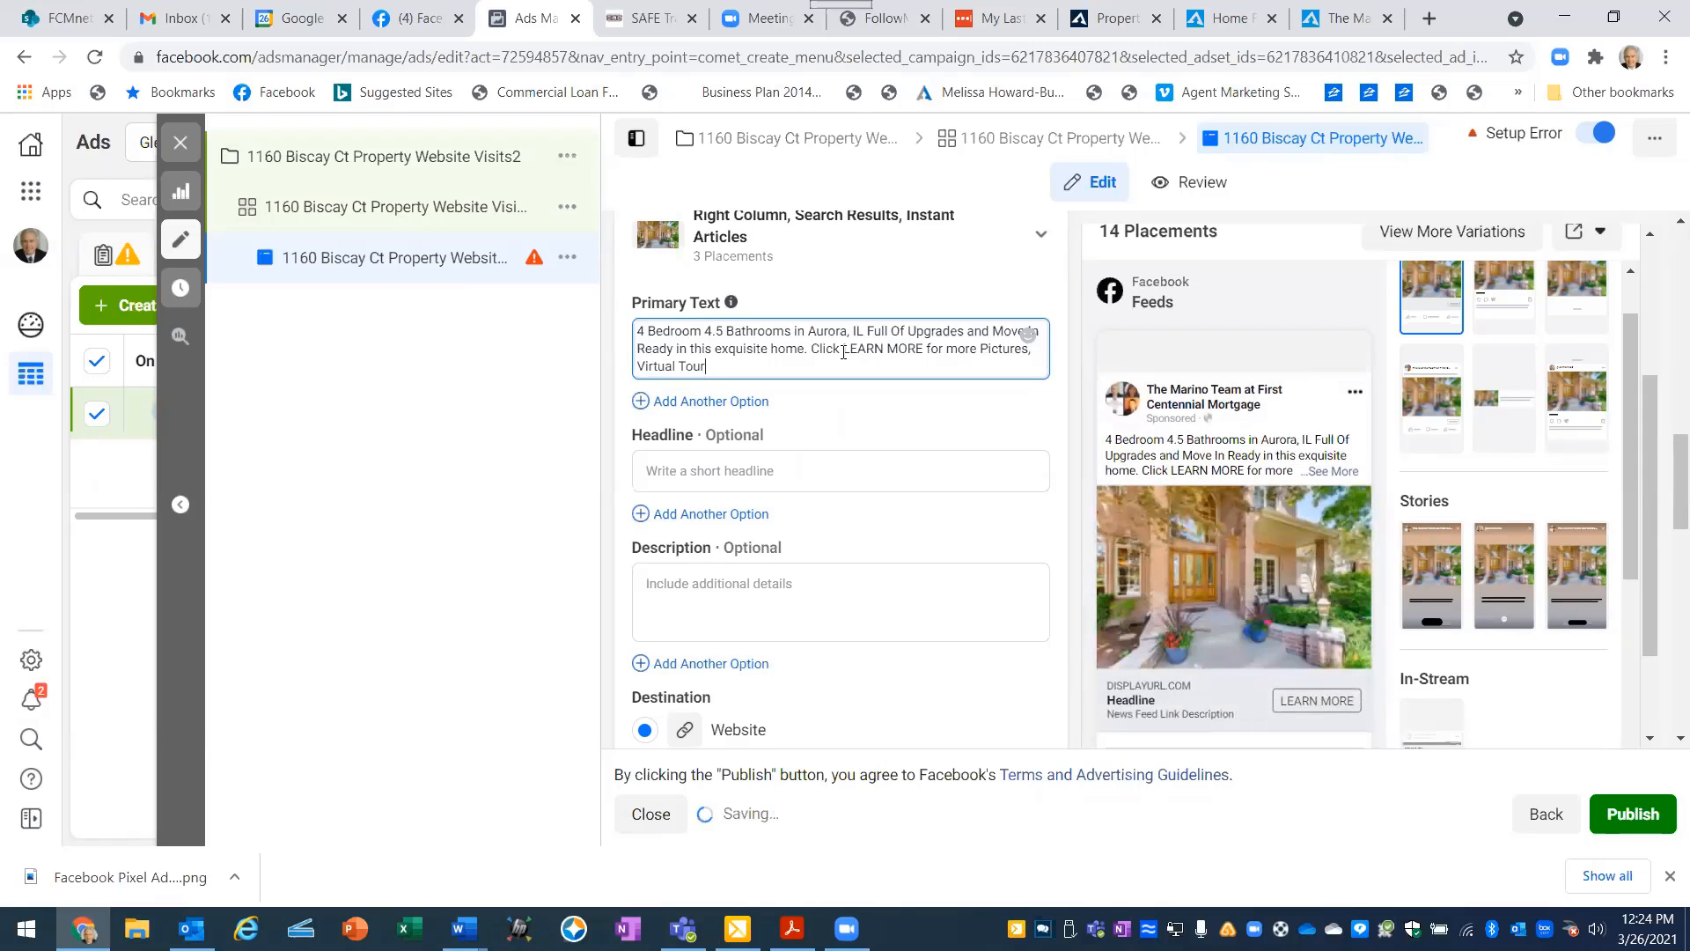
pyautogui.write('and')
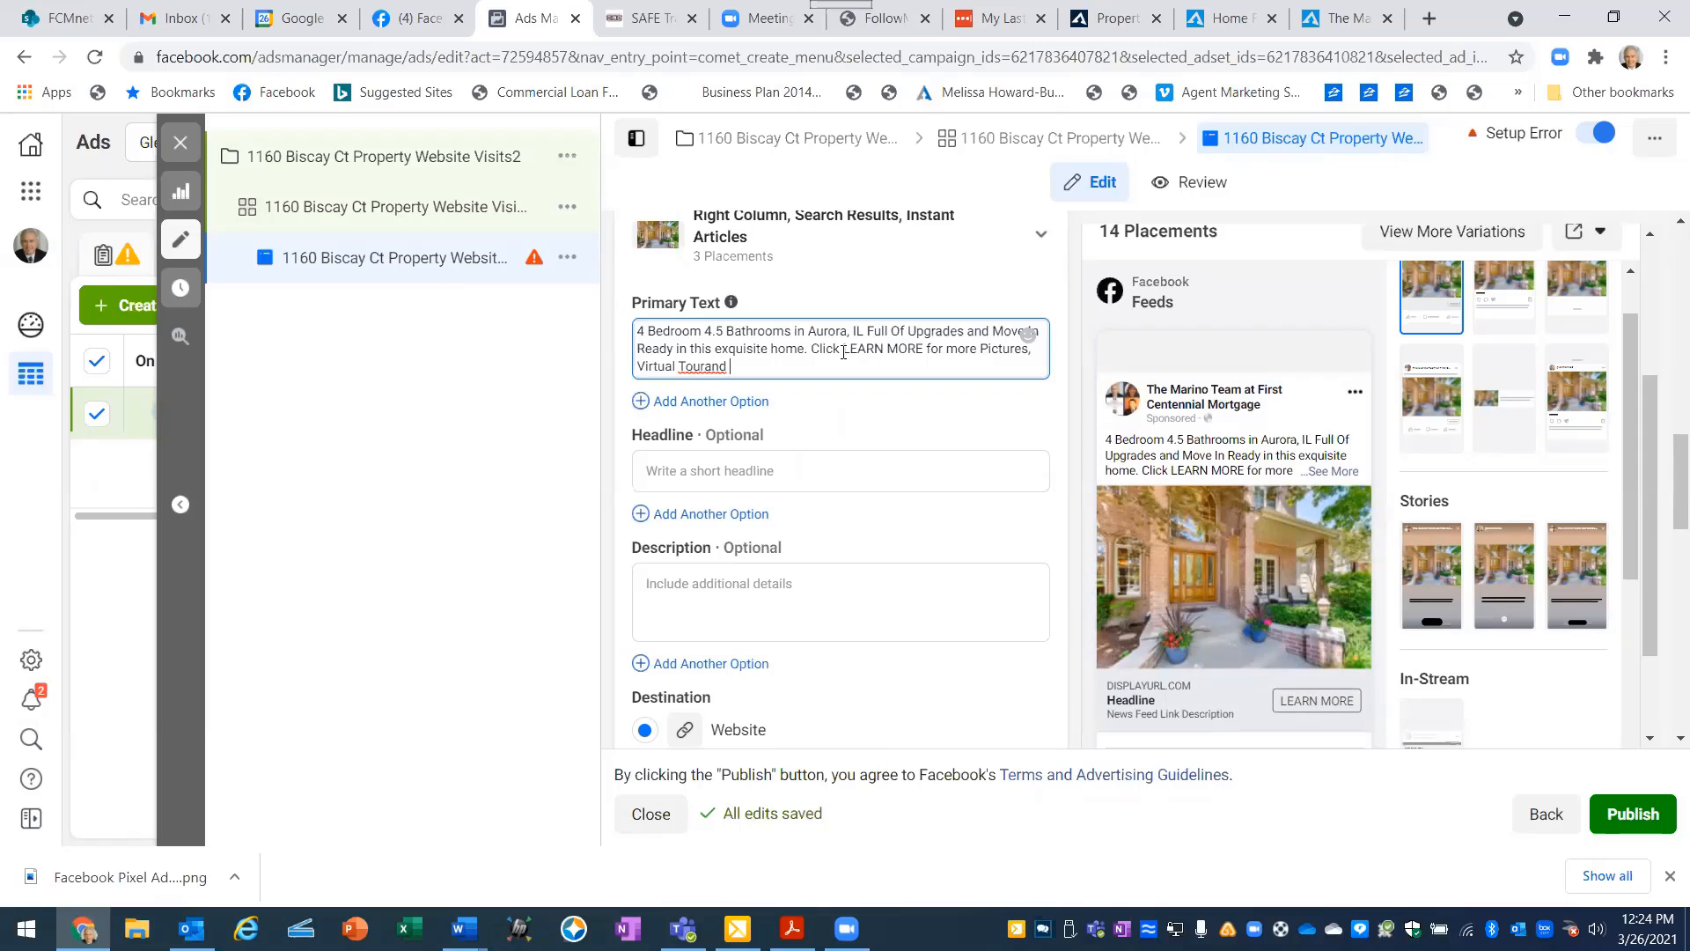
pyautogui.press('BackSpace')
pyautogui.press('BackSpace')
pyautogui.press('BackSpace')
pyautogui.press('BackSpace')
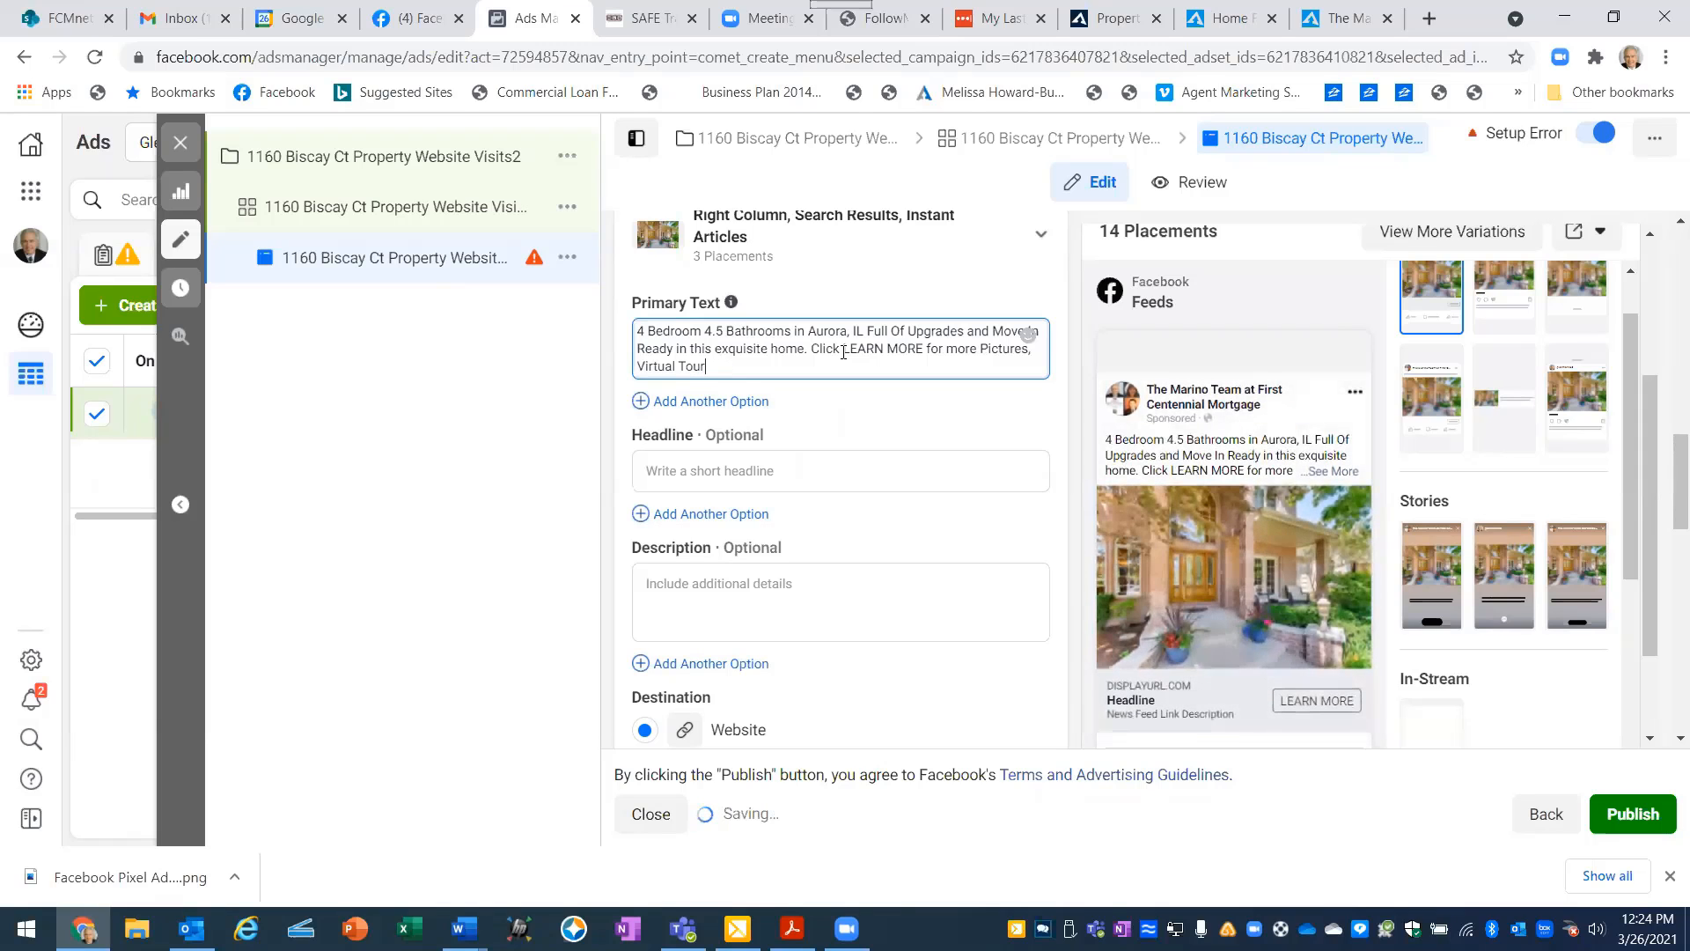
pyautogui.write('and Price')
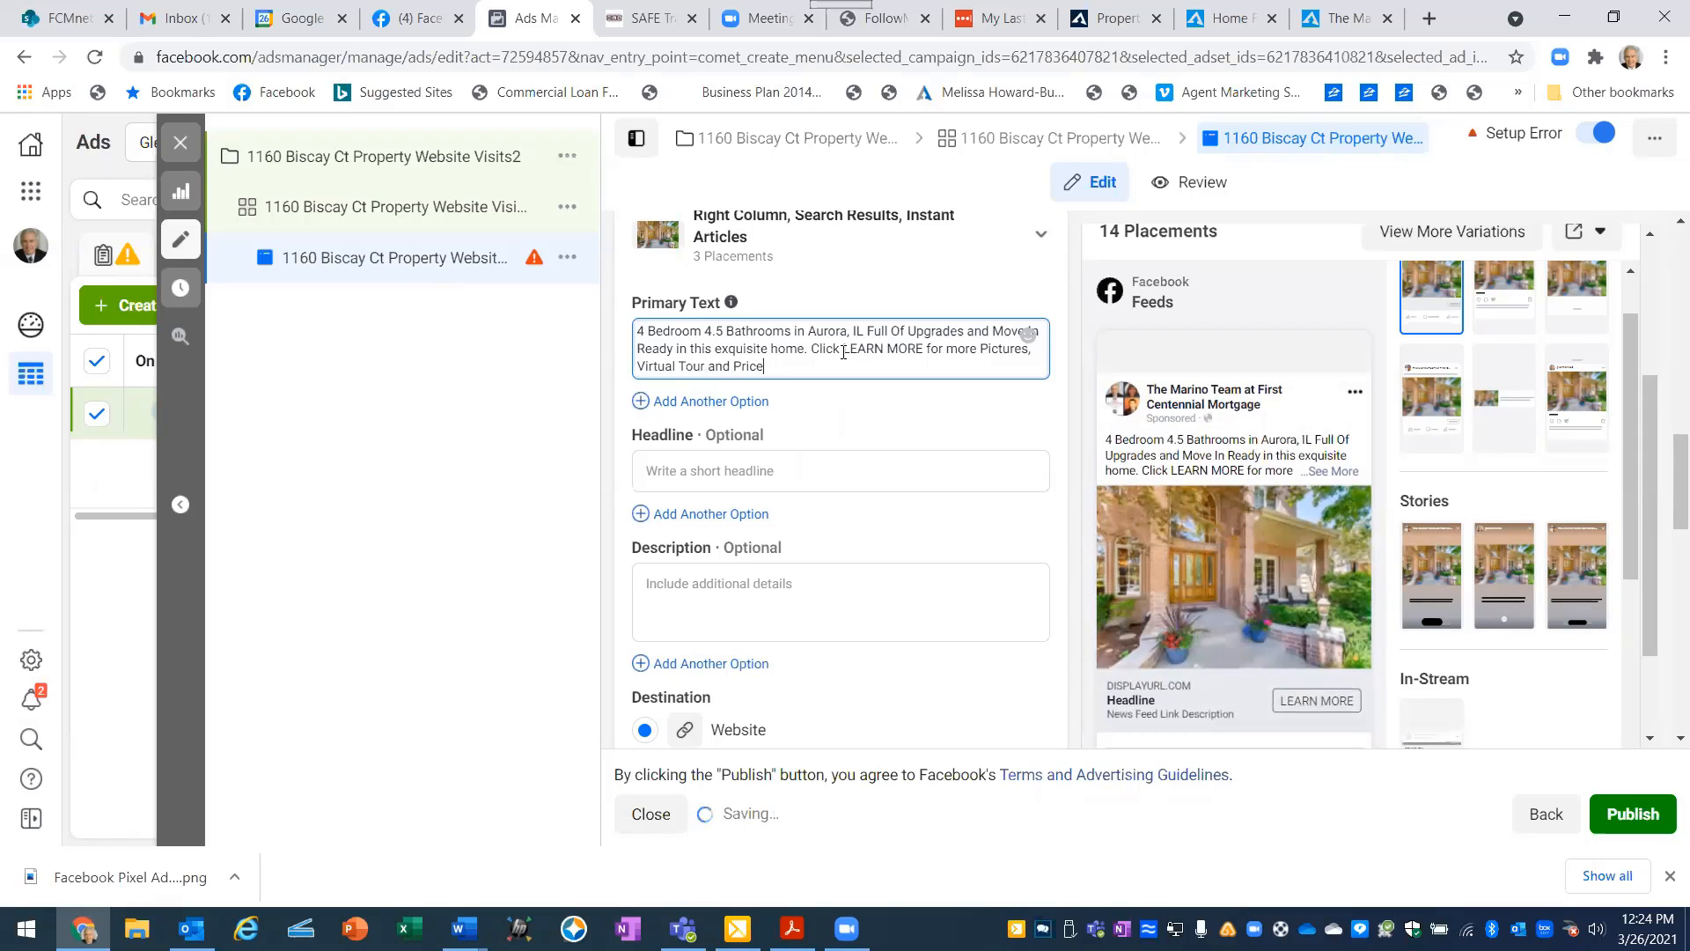
pyautogui.write('.')
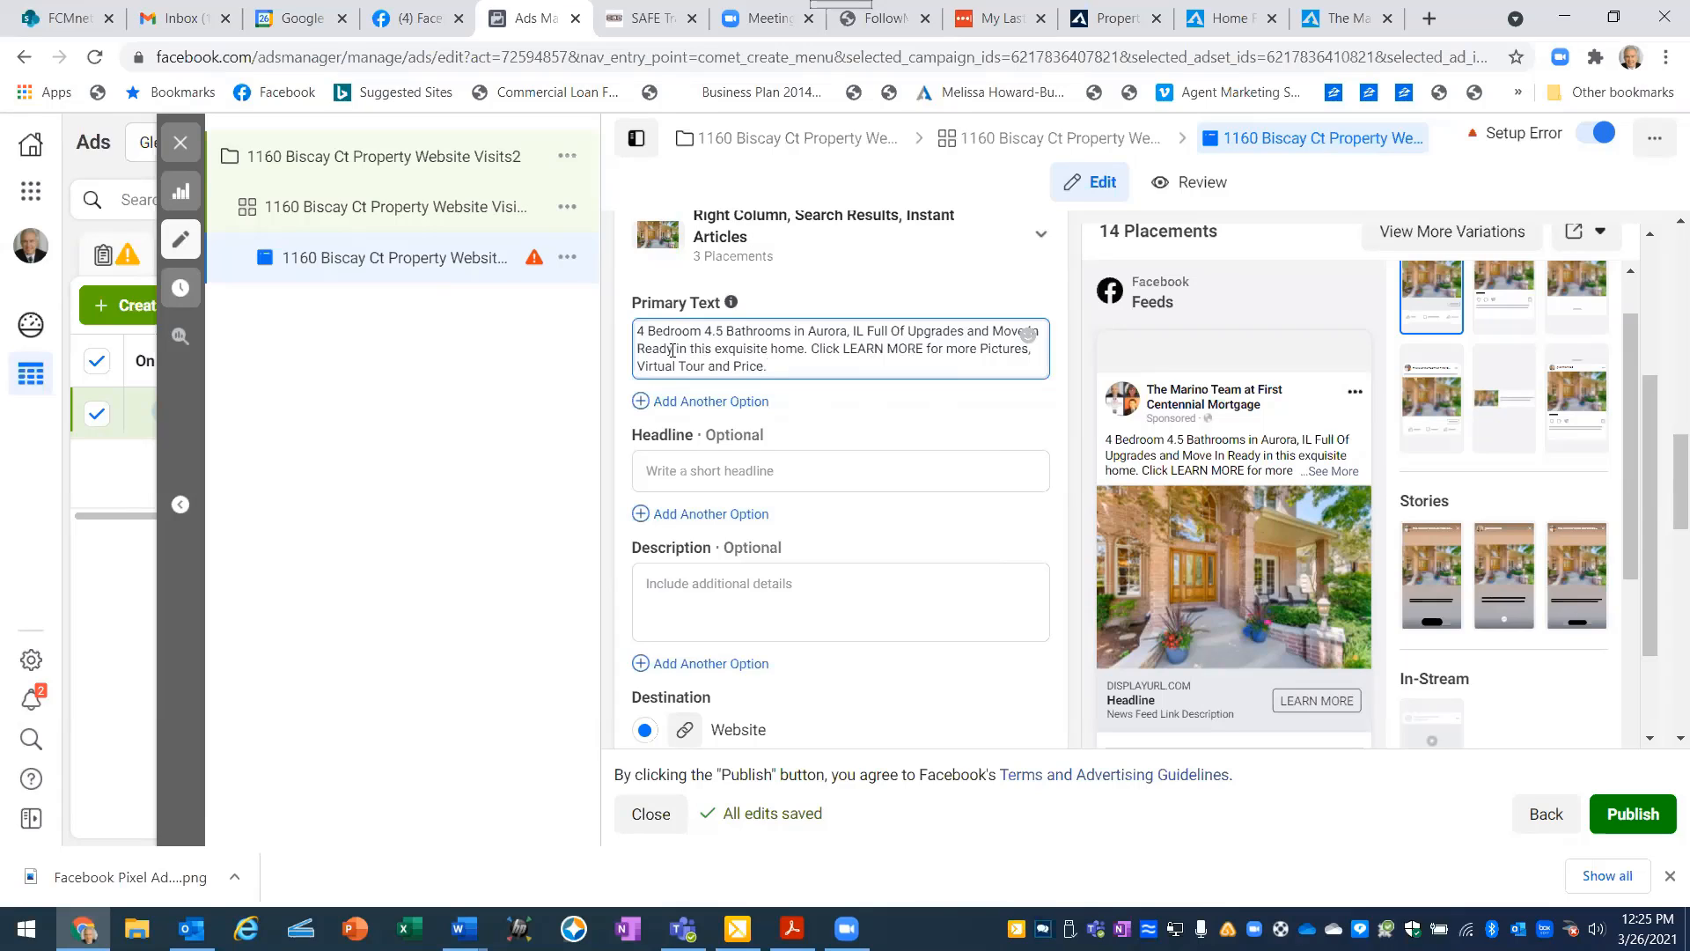
# - Delete "and Move In Ready" after "Full Of Upgrades" in the primary text
pyautogui.press('BackSpace')
pyautogui.press('BackSpace')
pyautogui.press('BackSpace')
pyautogui.press('BackSpace')
pyautogui.press('BackSpace')
pyautogui.press('BackSpace')
pyautogui.press('BackSpace')
pyautogui.press('BackSpace')
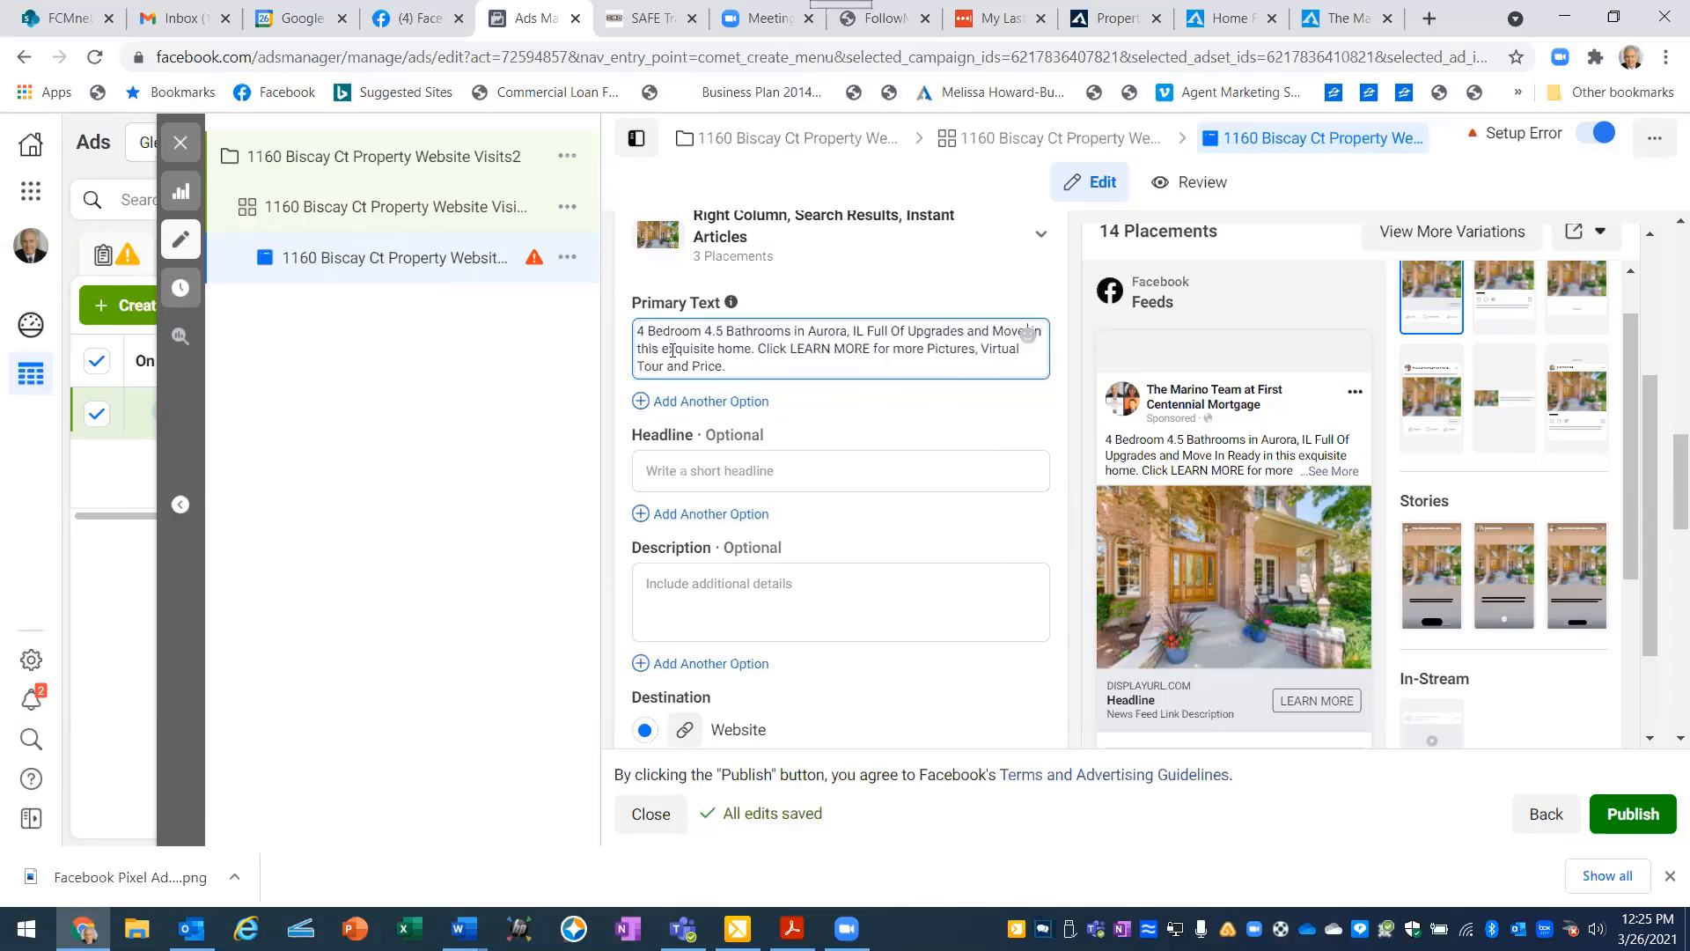
pyautogui.press('BackSpace')
pyautogui.press('BackSpace')
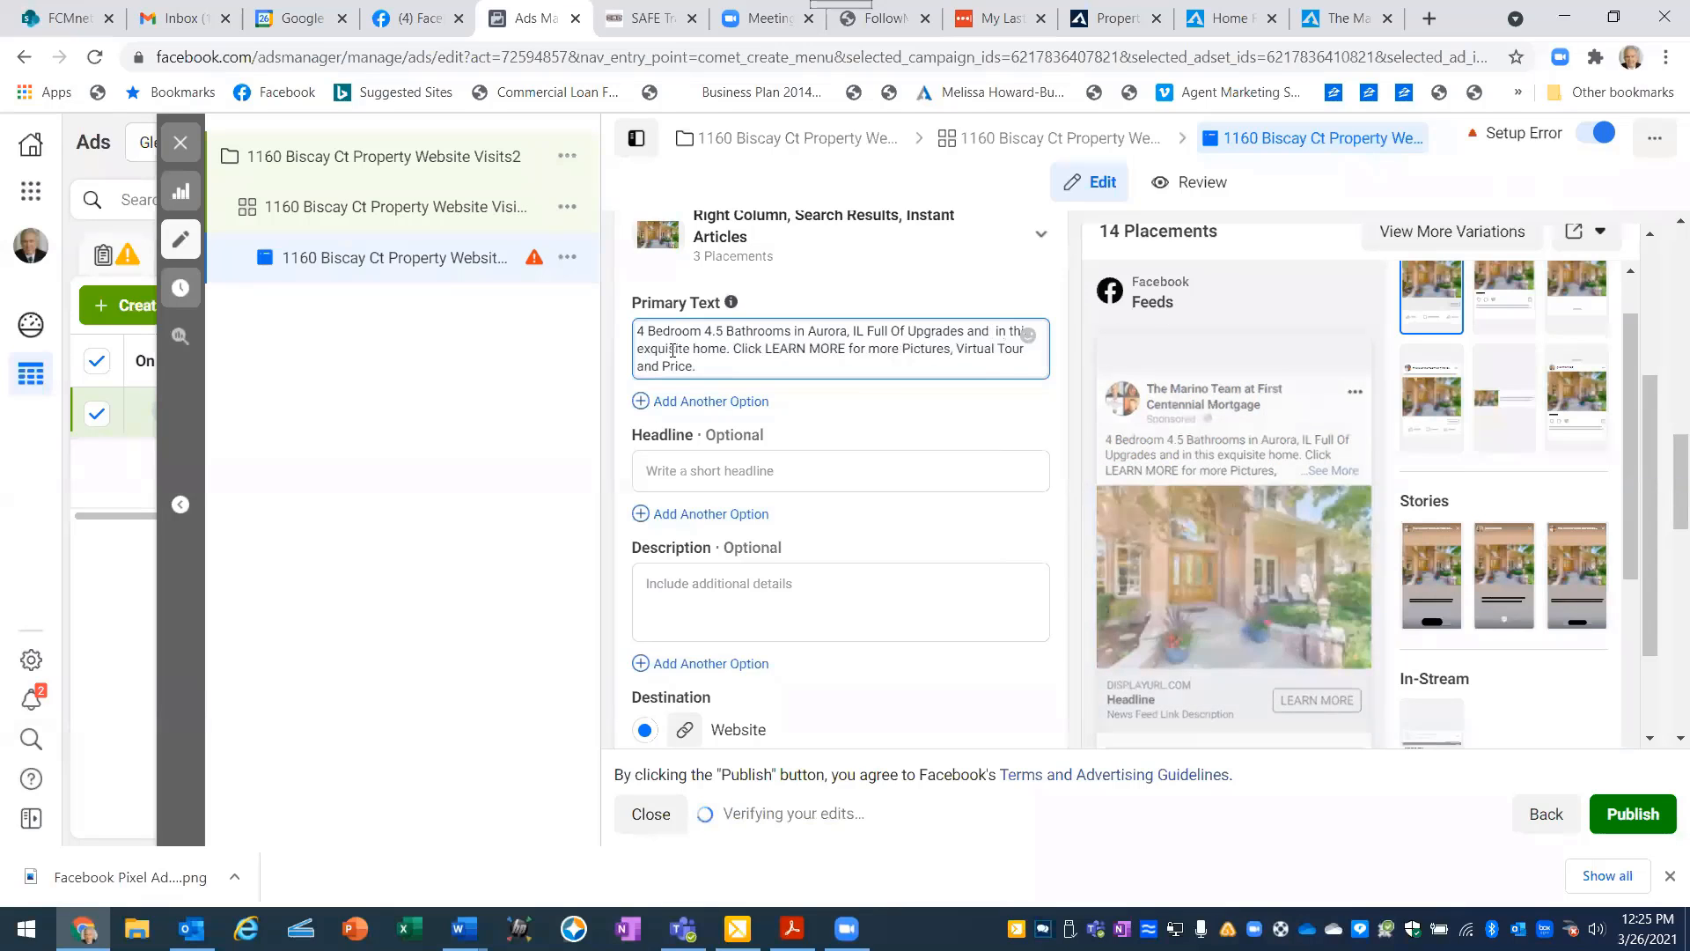
pyautogui.press('BackSpace')
pyautogui.press('BackSpace')
pyautogui.press('BackSpace')
pyautogui.press('BackSpace')
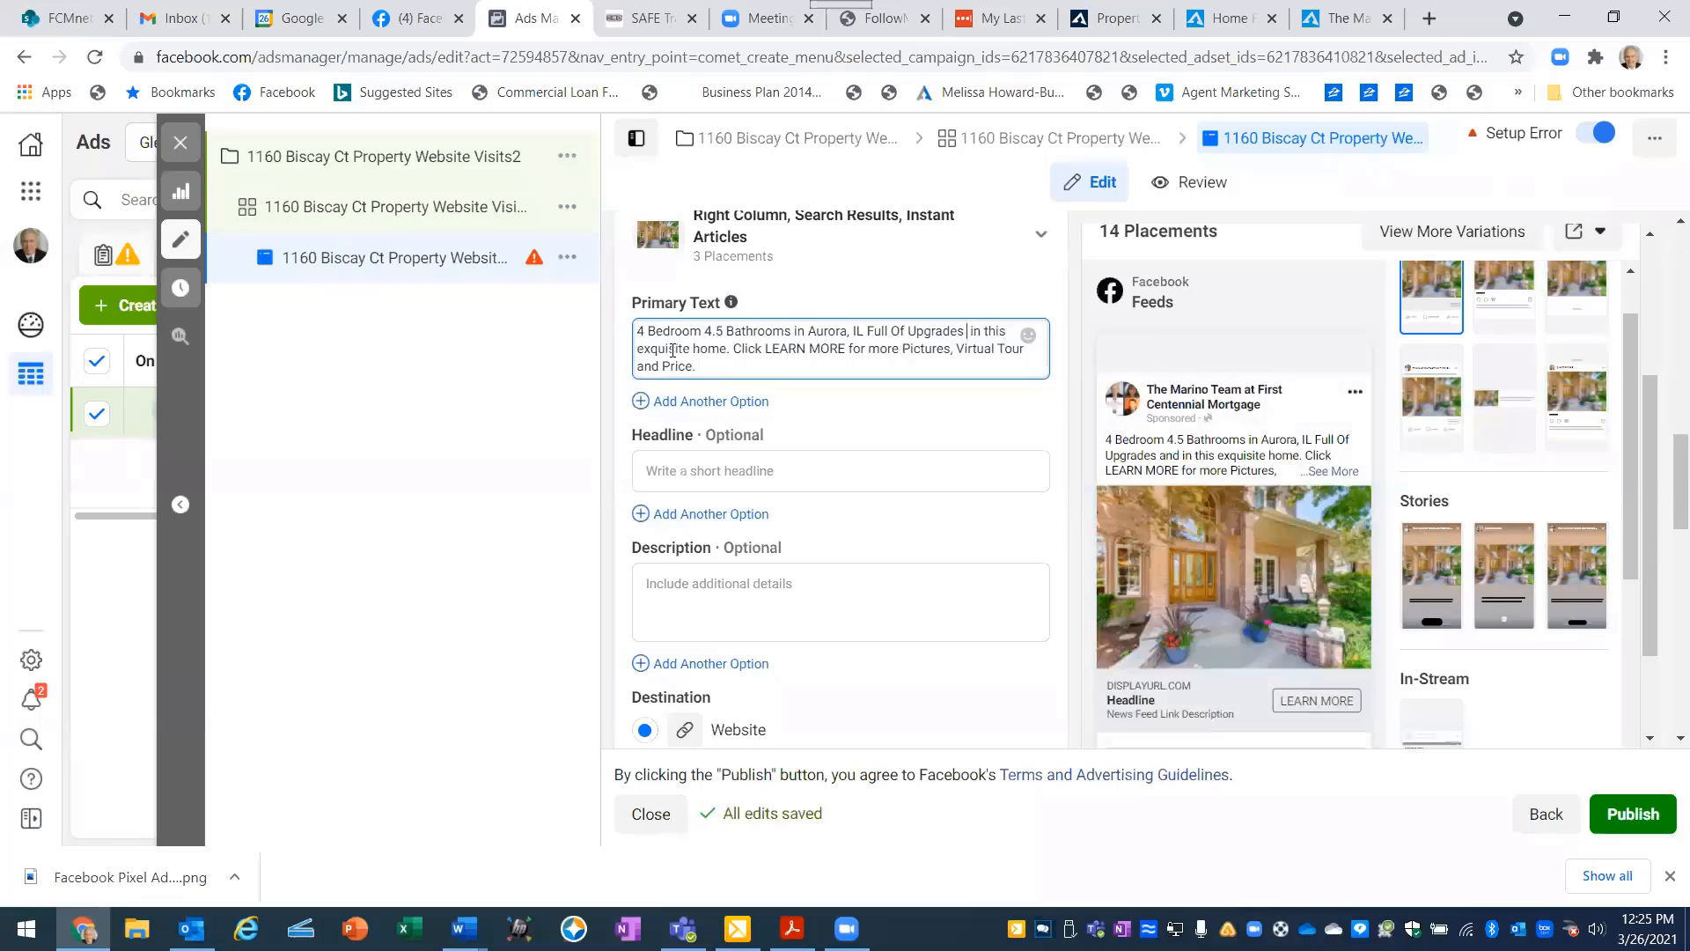
pyautogui.press('BackSpace')
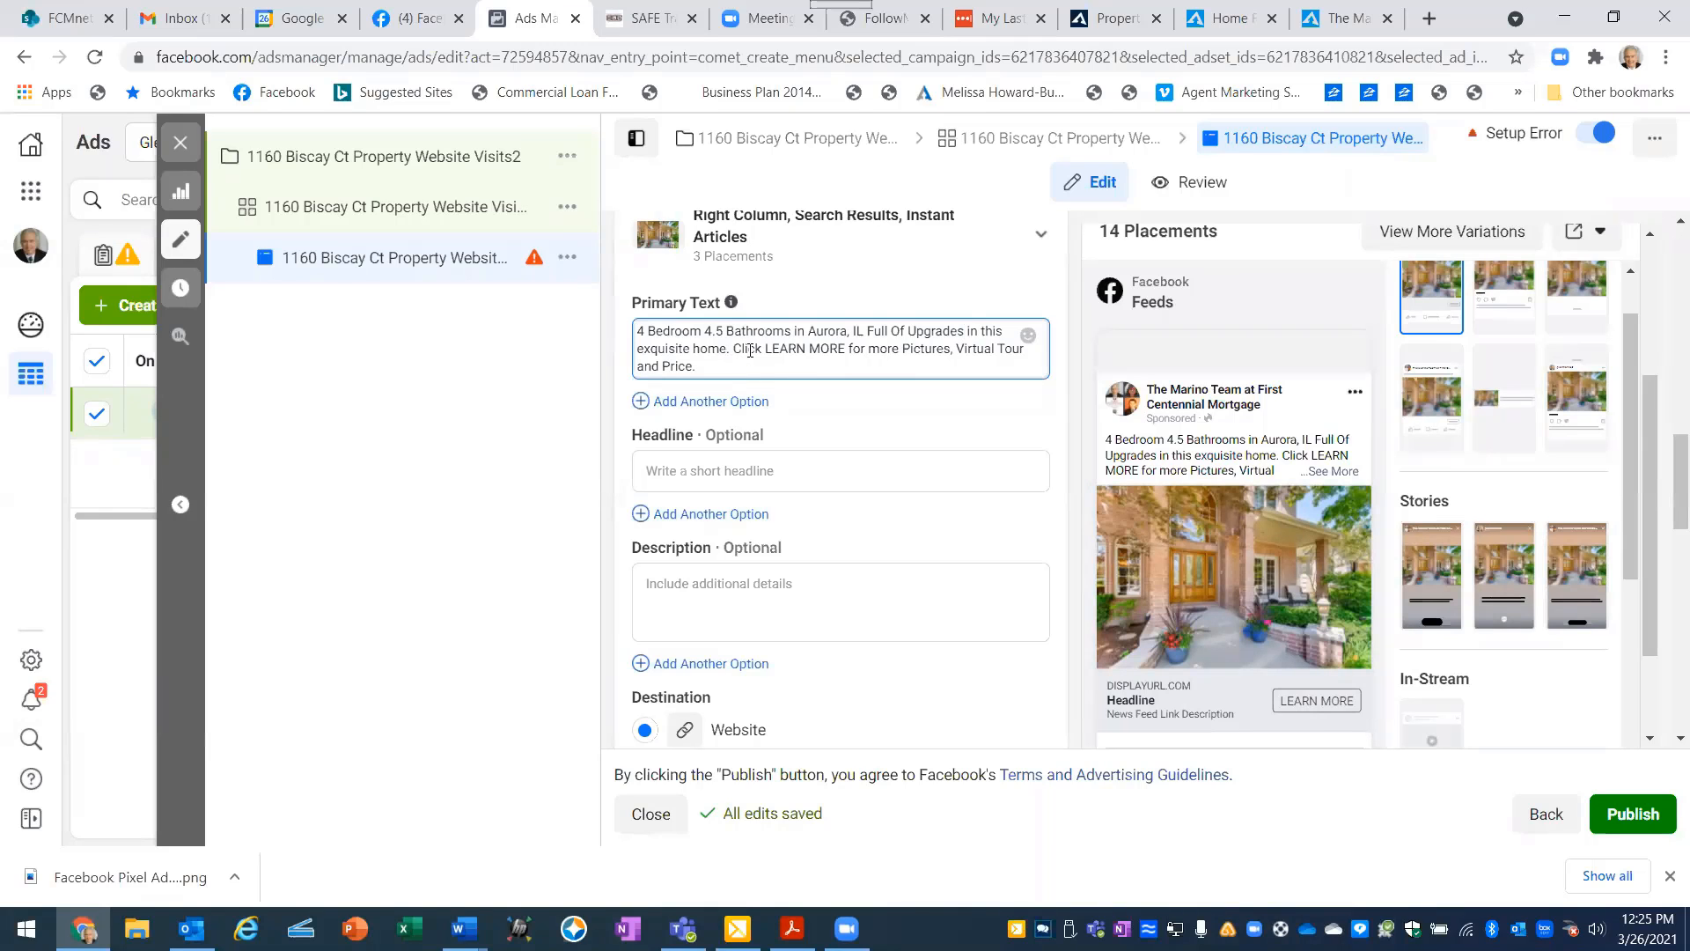
# - Delete "in this exquisite home" from the primary text and add a period after "Full Of Upgrades"
pyautogui.press('BackSpace')
pyautogui.press('BackSpace')
pyautogui.press('BackSpace')
pyautogui.press('BackSpace')
pyautogui.press('BackSpace')
pyautogui.press('BackSpace')
pyautogui.press('BackSpace')
pyautogui.press('BackSpace')
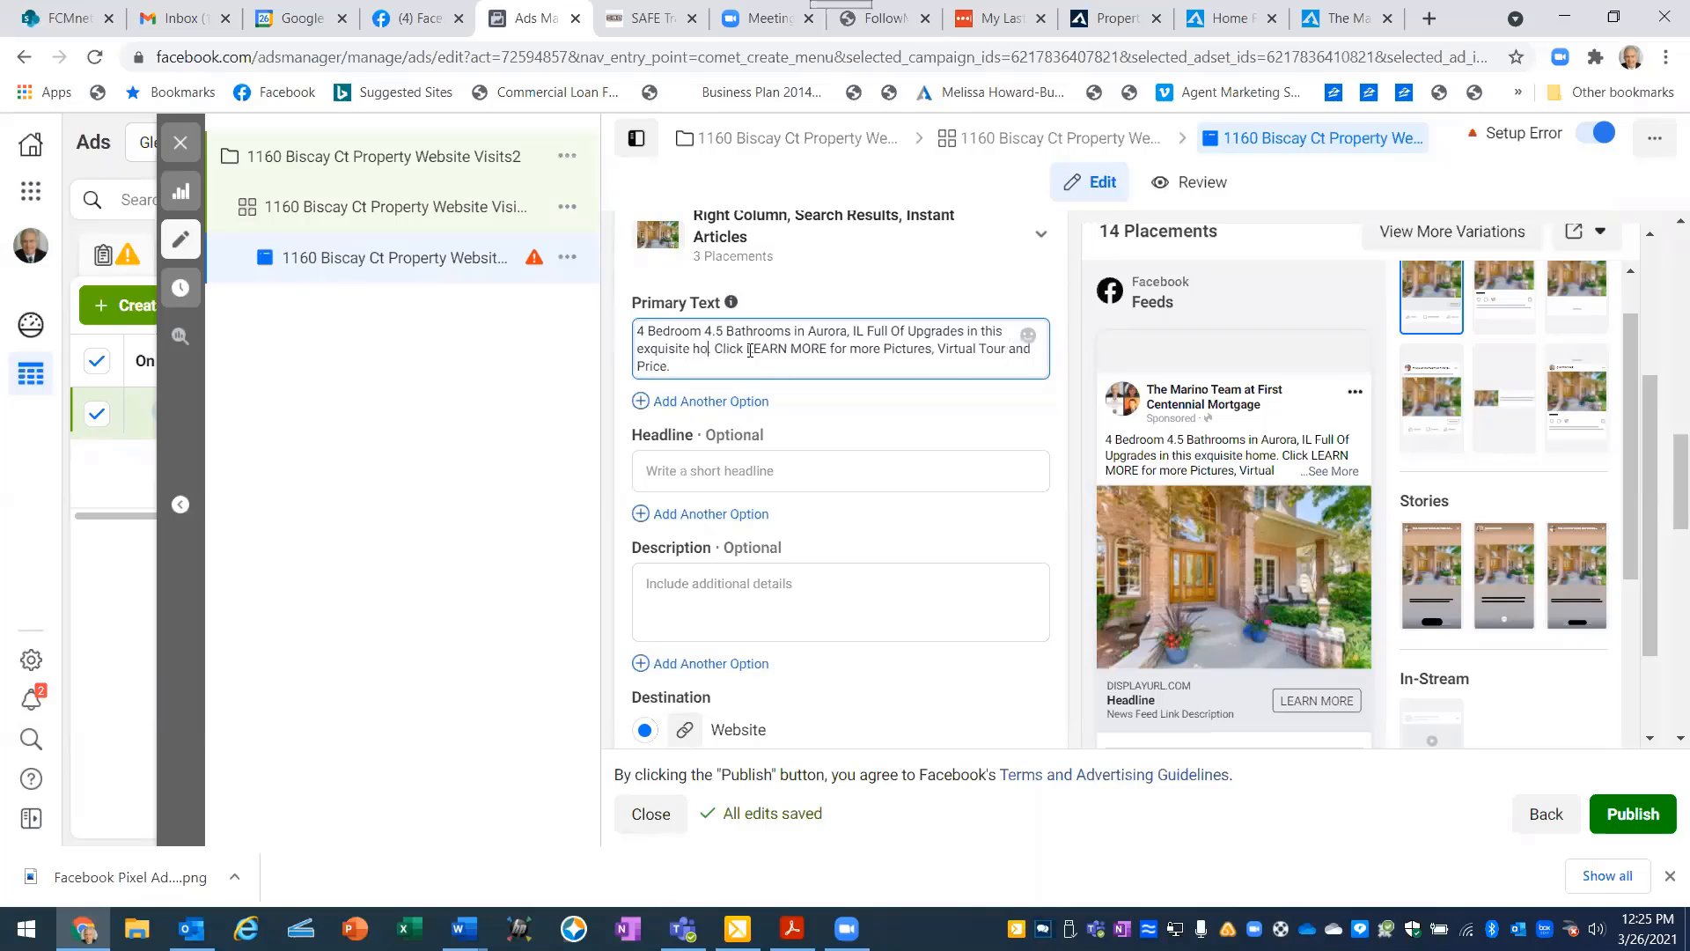
pyautogui.press('BackSpace')
pyautogui.press('BackSpace')
pyautogui.press('BackSpace')
pyautogui.press('BackSpace')
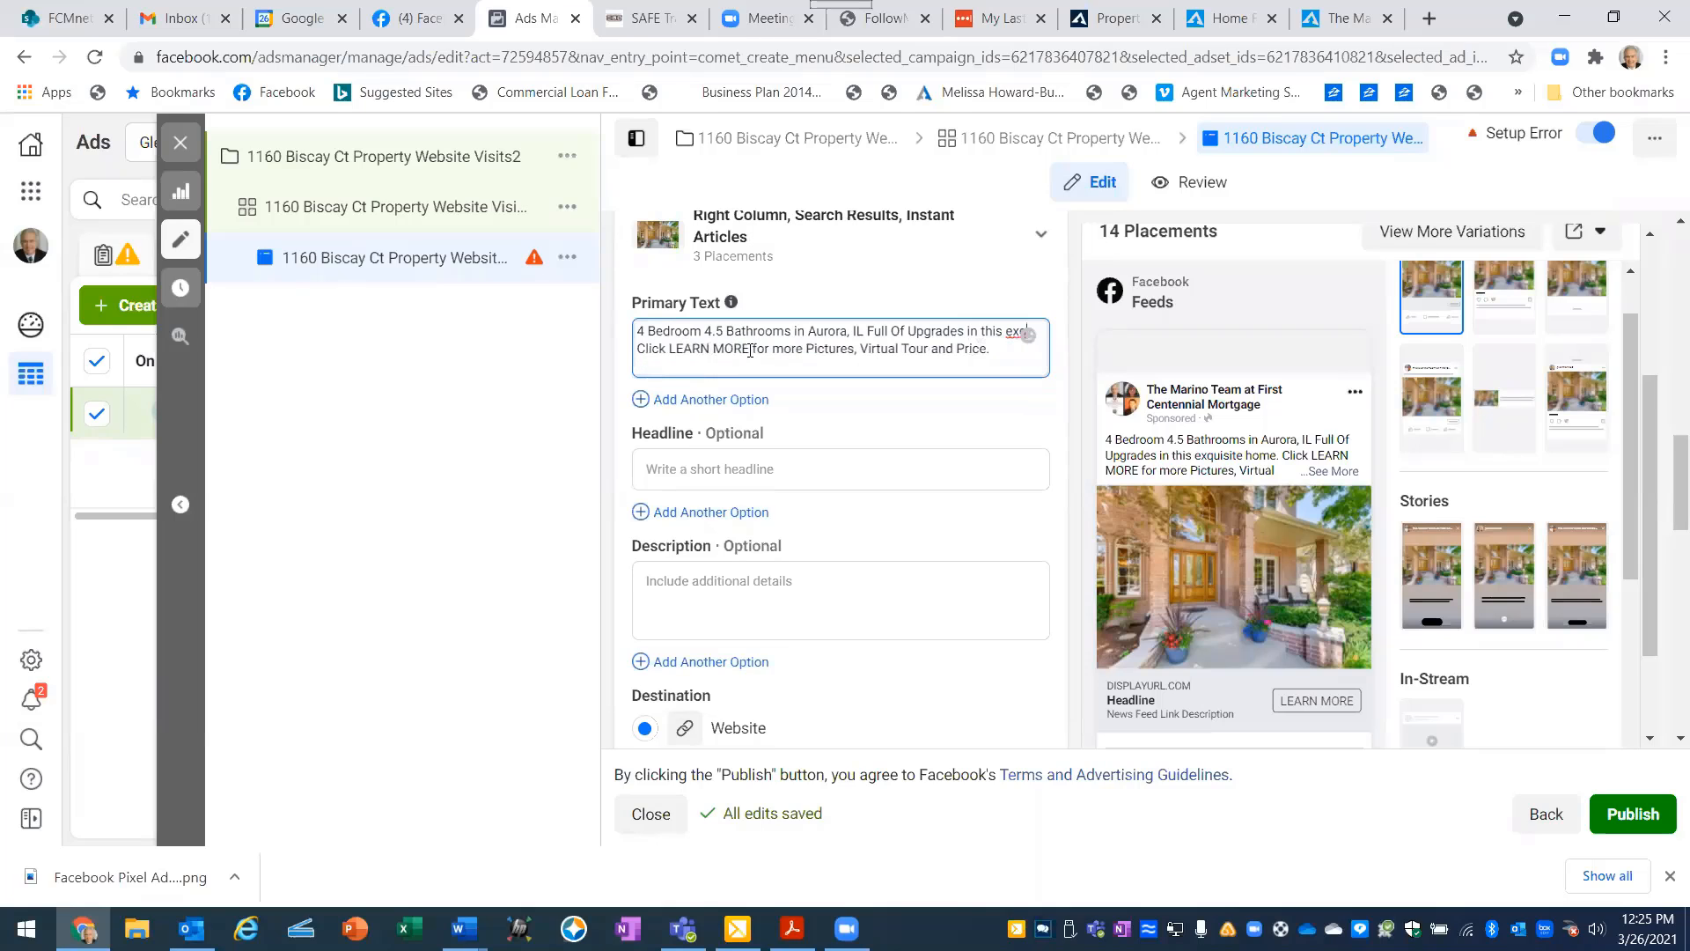
pyautogui.press('BackSpace')
pyautogui.press('BackSpace')
pyautogui.press('BackSpace')
pyautogui.press('BackSpace')
pyautogui.press('BackSpace')
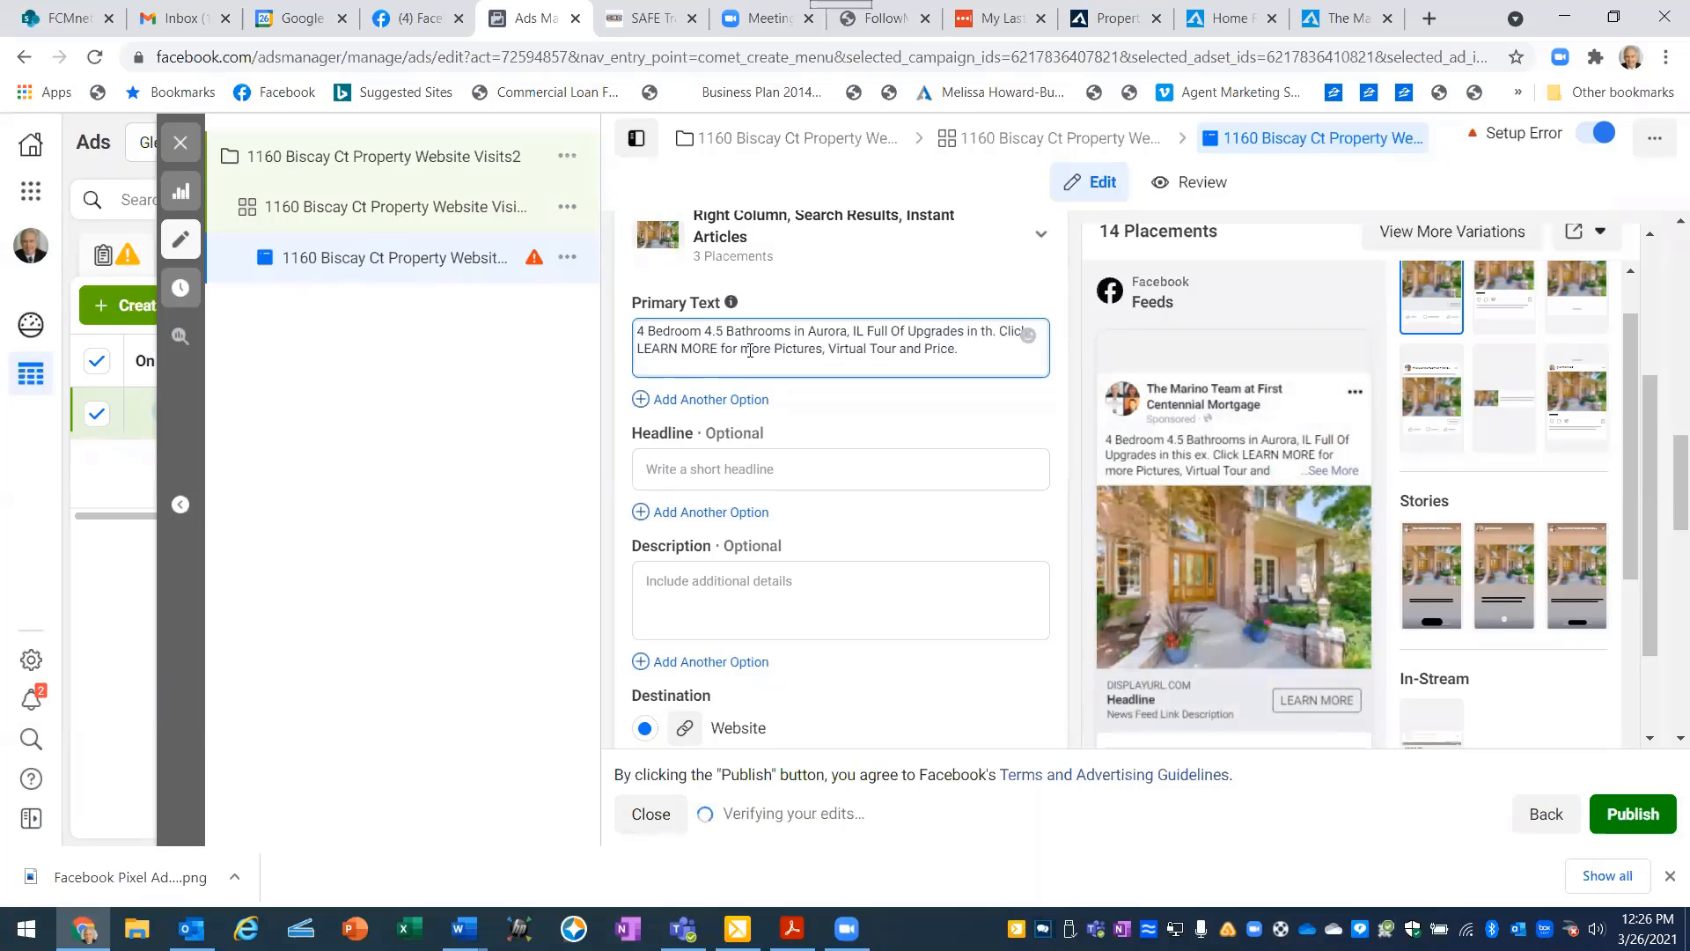
pyautogui.press('BackSpace')
pyautogui.press('BackSpace')
pyautogui.press('BackSpace')
pyautogui.press('BackSpace')
pyautogui.press('BackSpace')
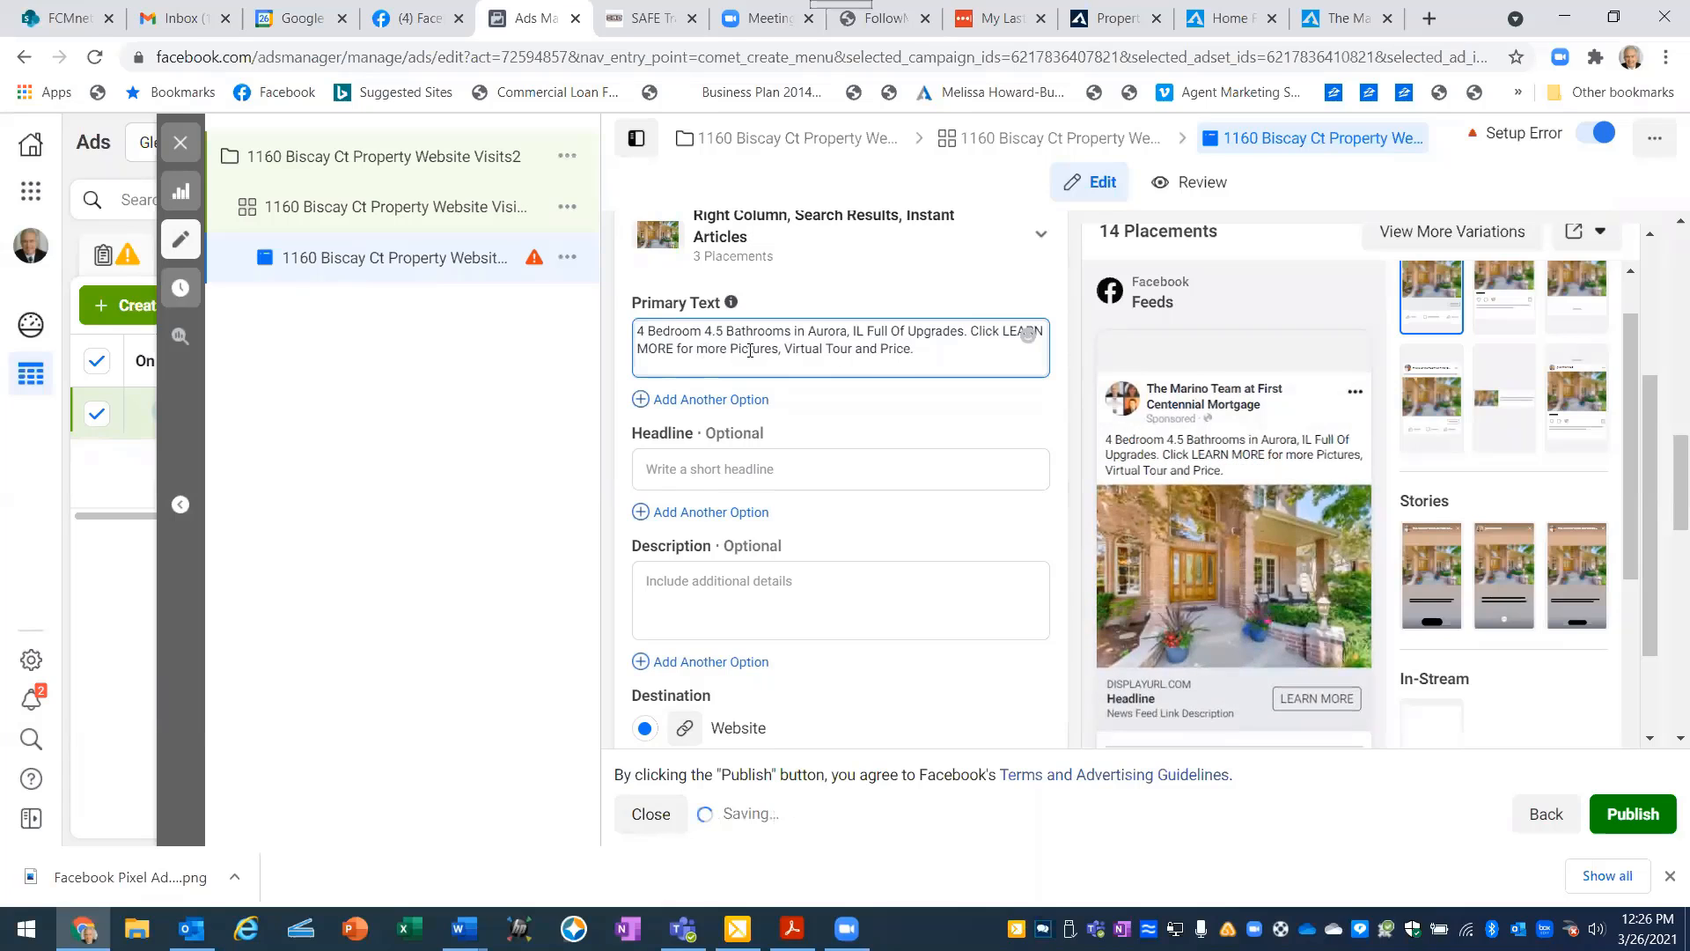
pyautogui.write('.')
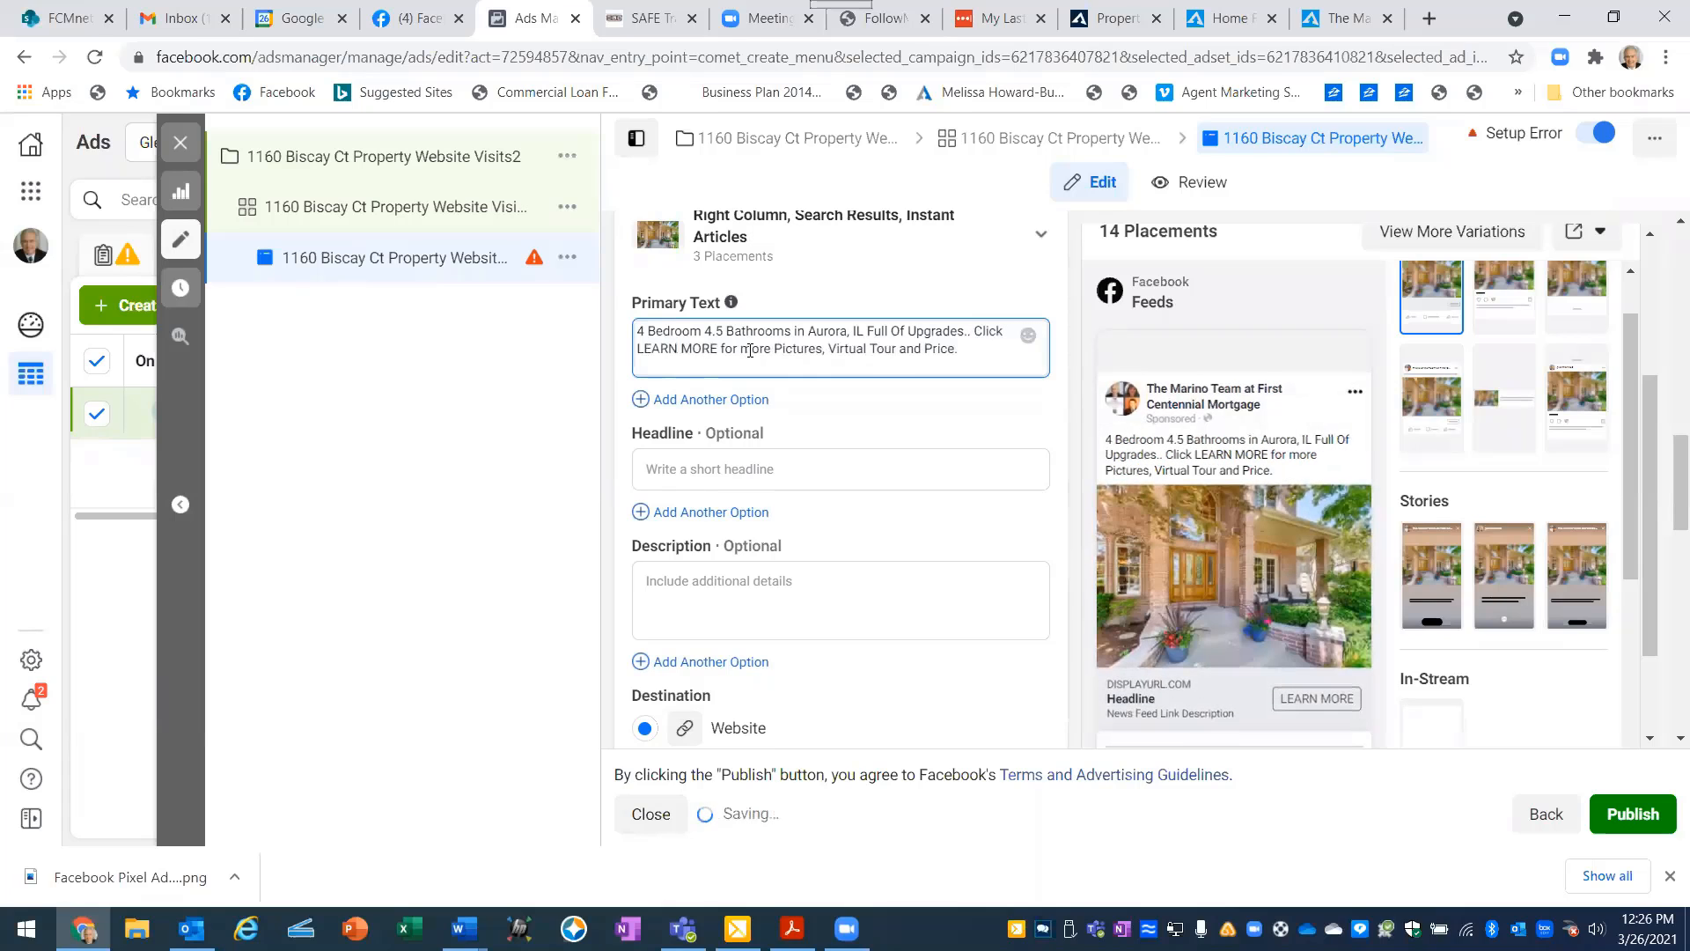
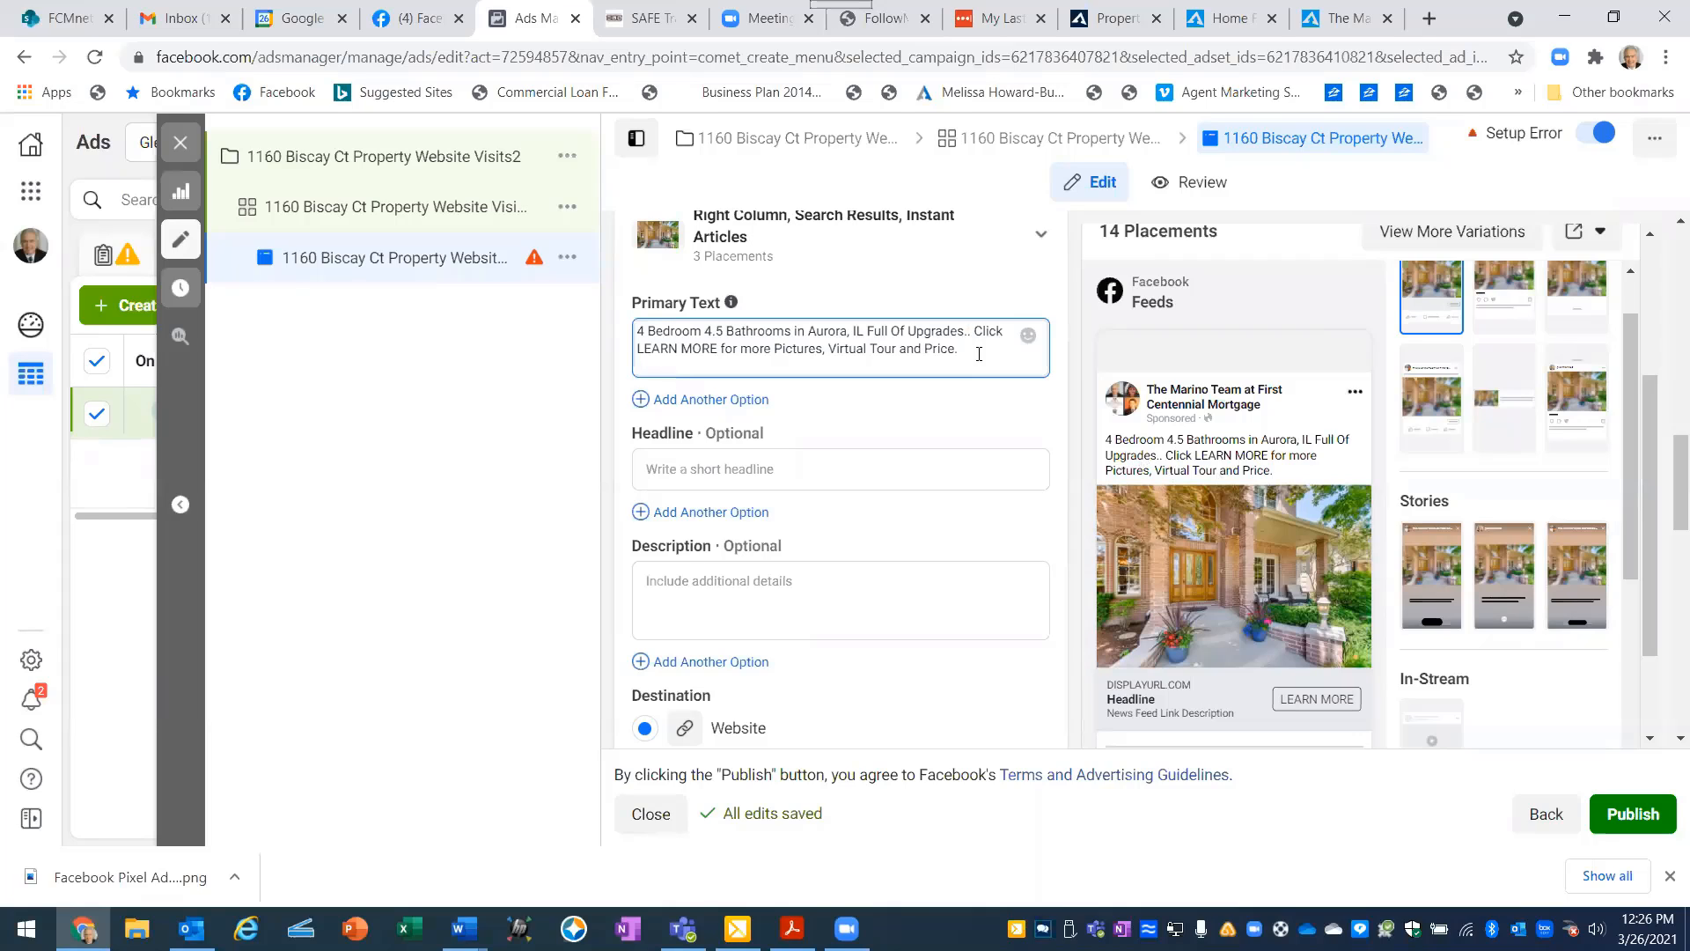
# - Start a new paragraph after the primary text, then copy the property website's description from "Looking to get away from the City?" through "beverage sharing."
pyautogui.press('Return')
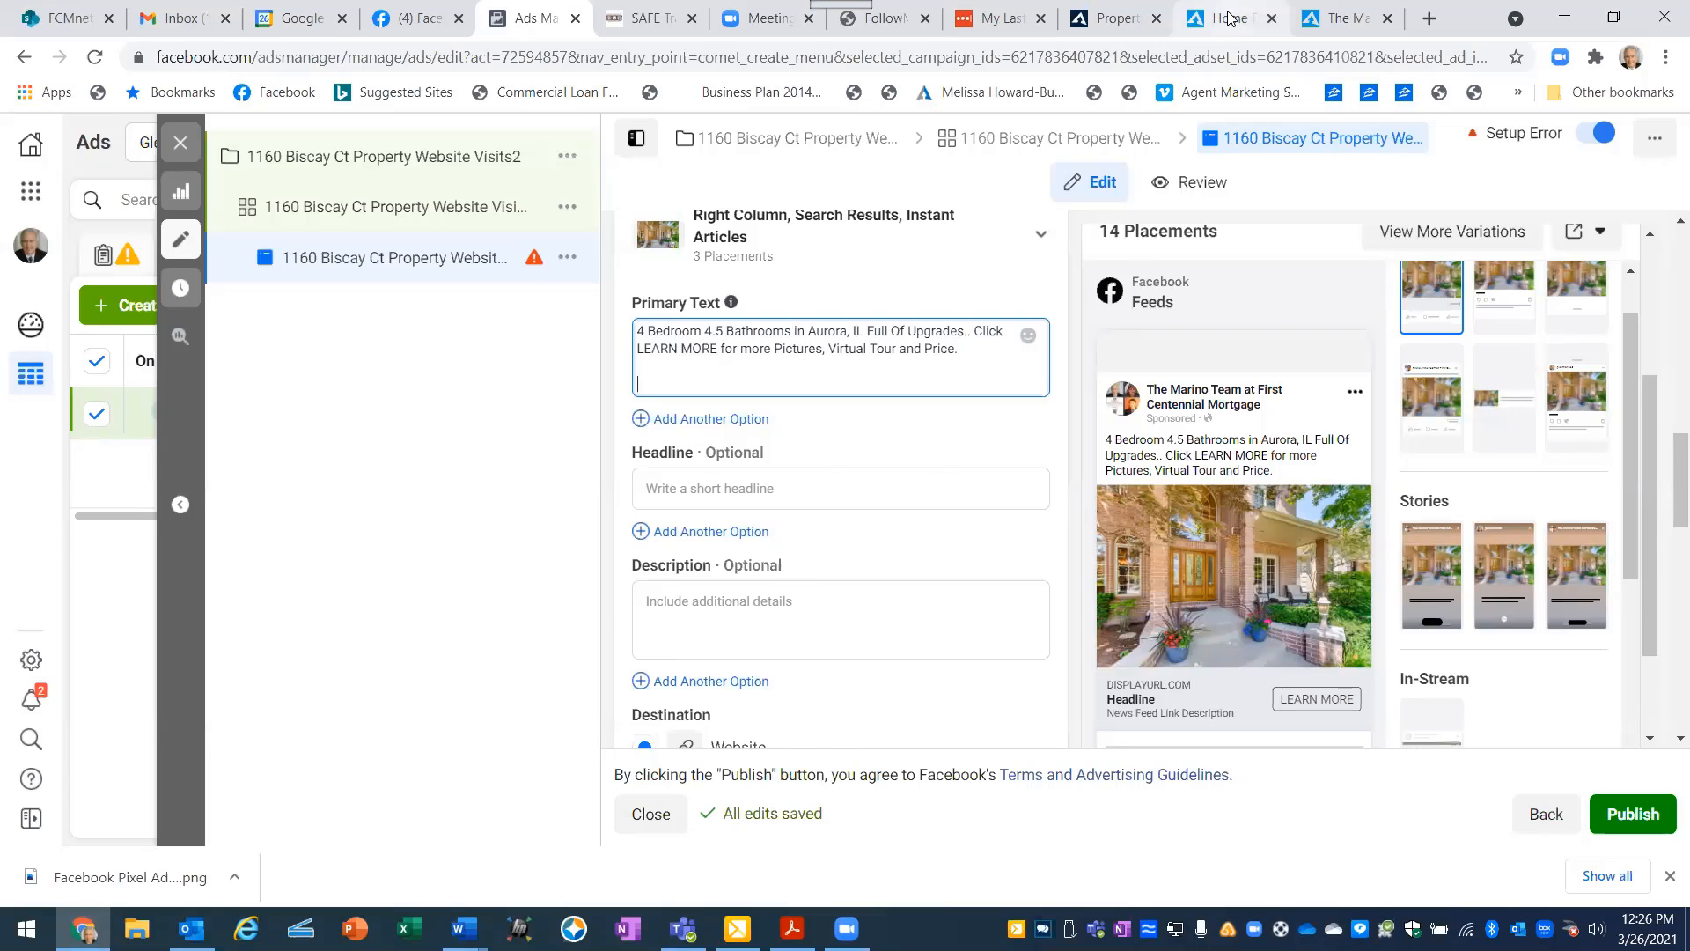
pyautogui.click(1229, 19)
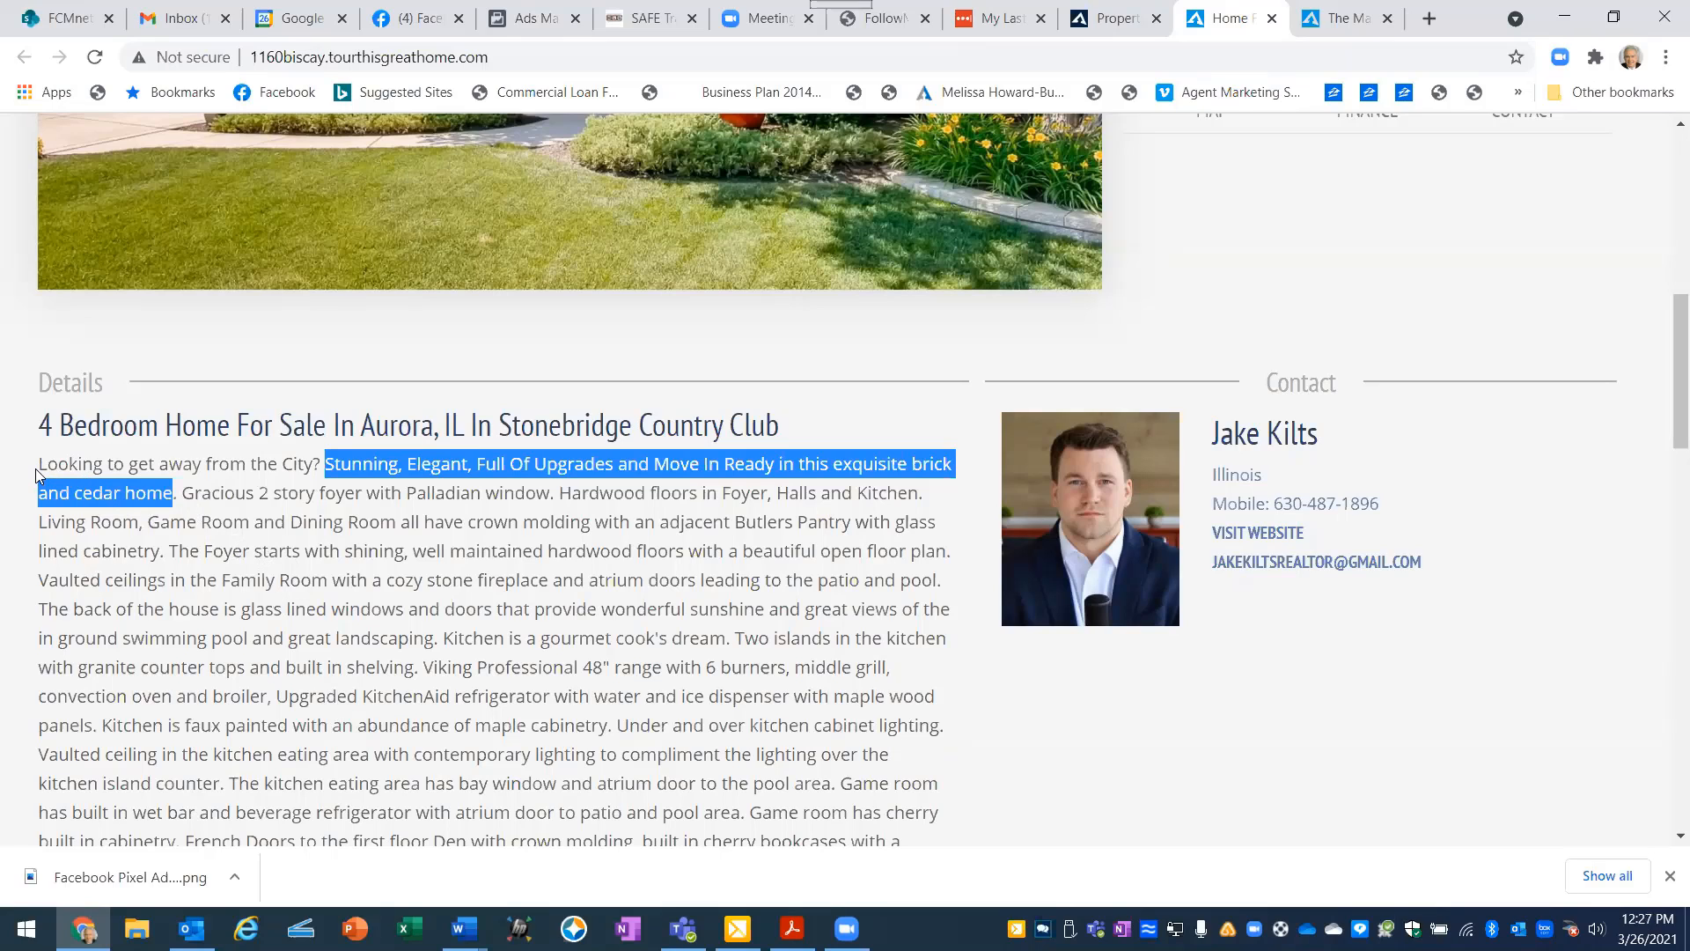
pyautogui.moveTo(41, 464); pyautogui.dragTo(967, 482)
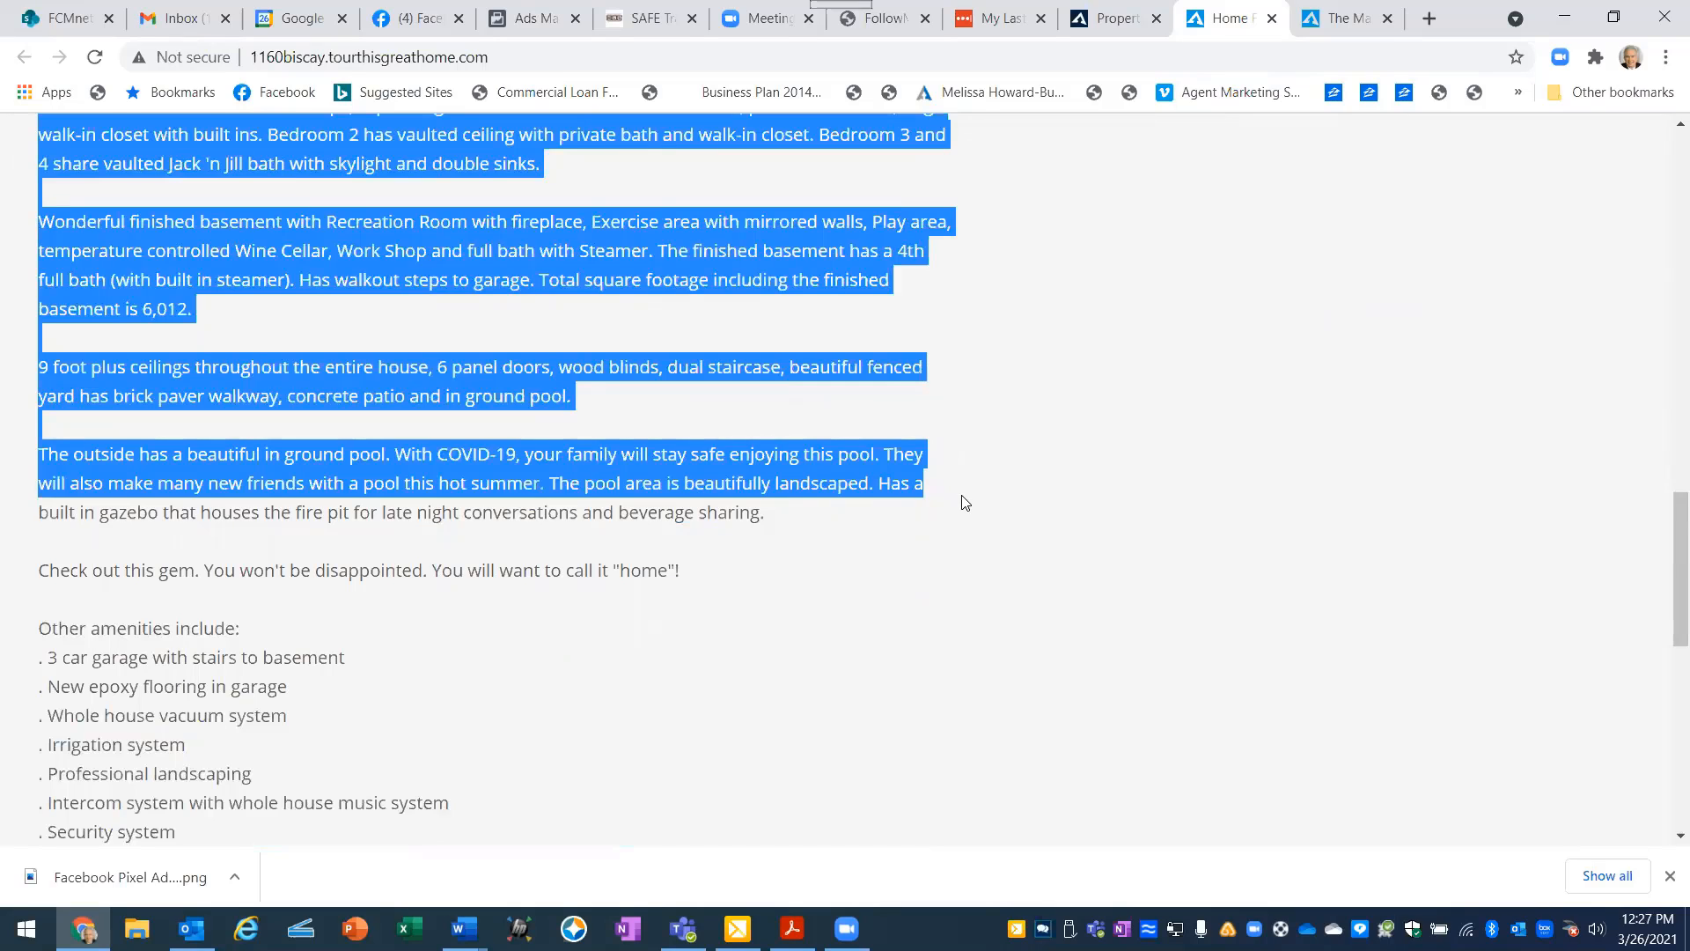
pyautogui.moveTo(965, 502); pyautogui.dragTo(965, 515)
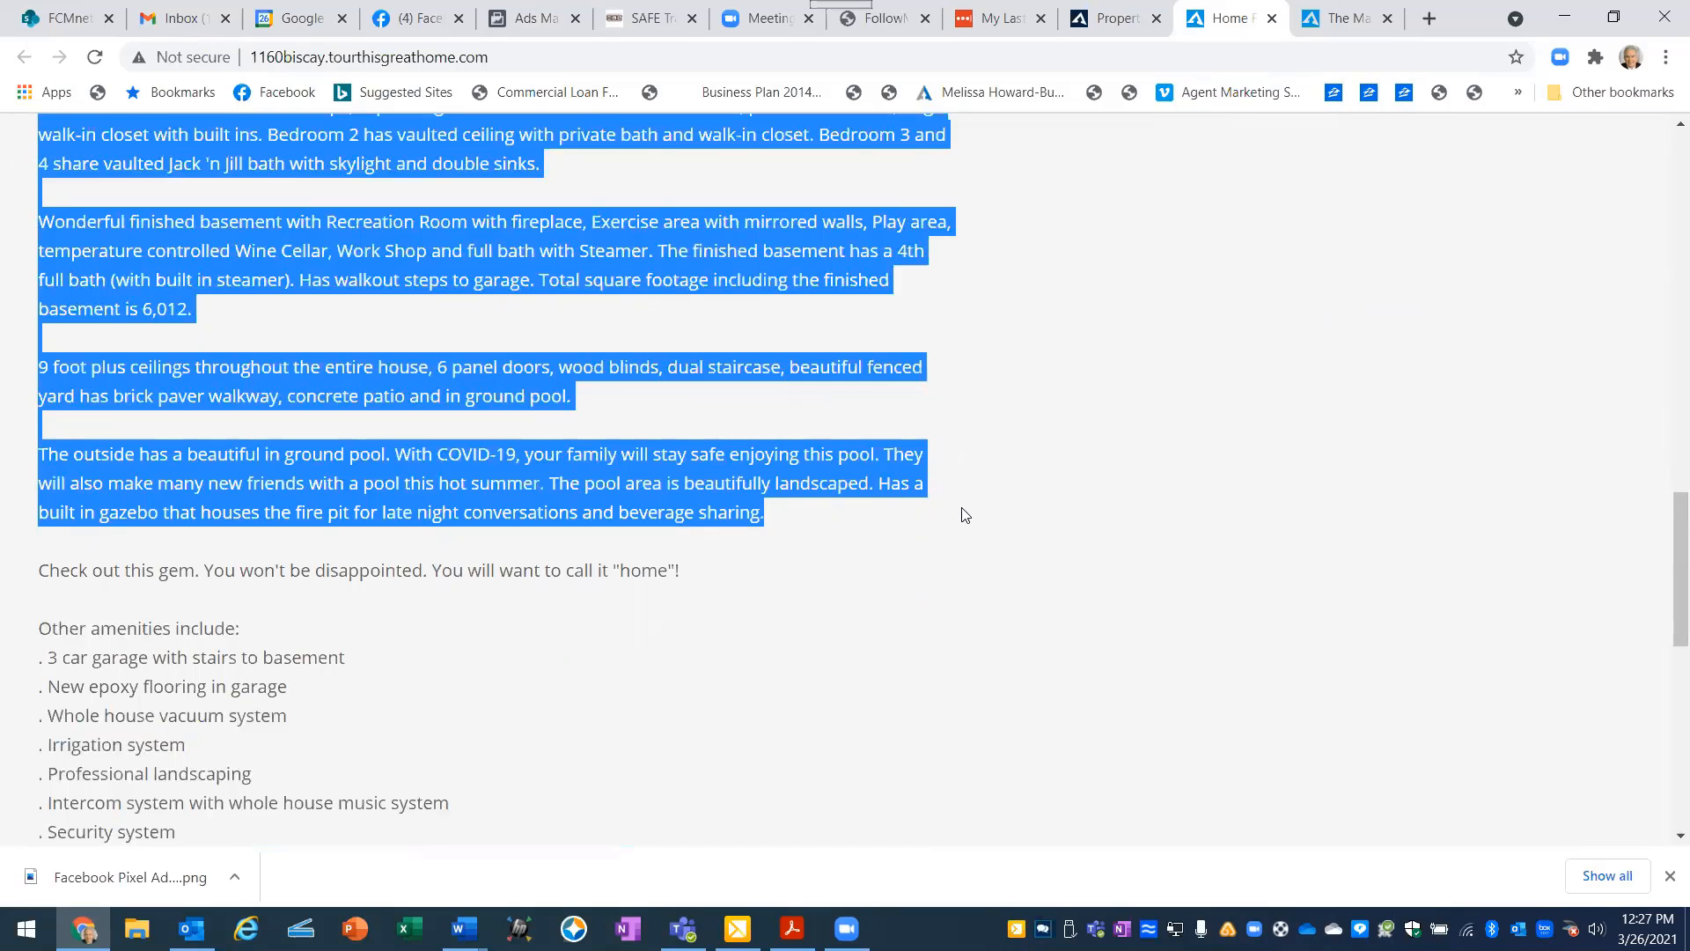
pyautogui.rightClick(647, 499)
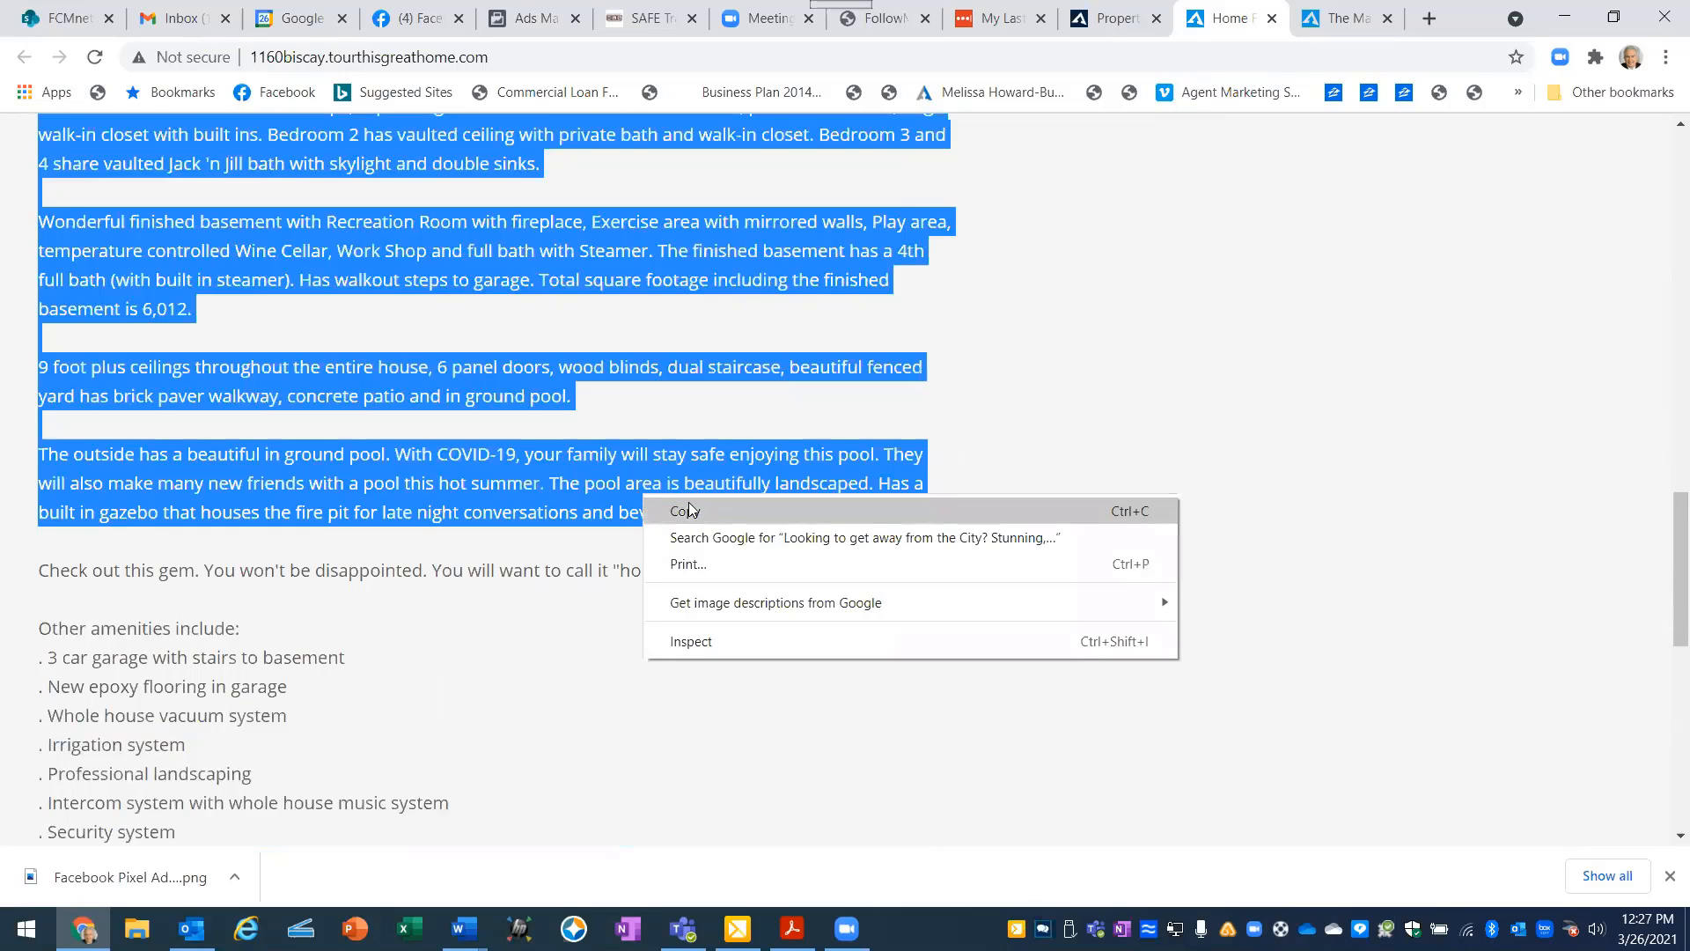
pyautogui.click(691, 510)
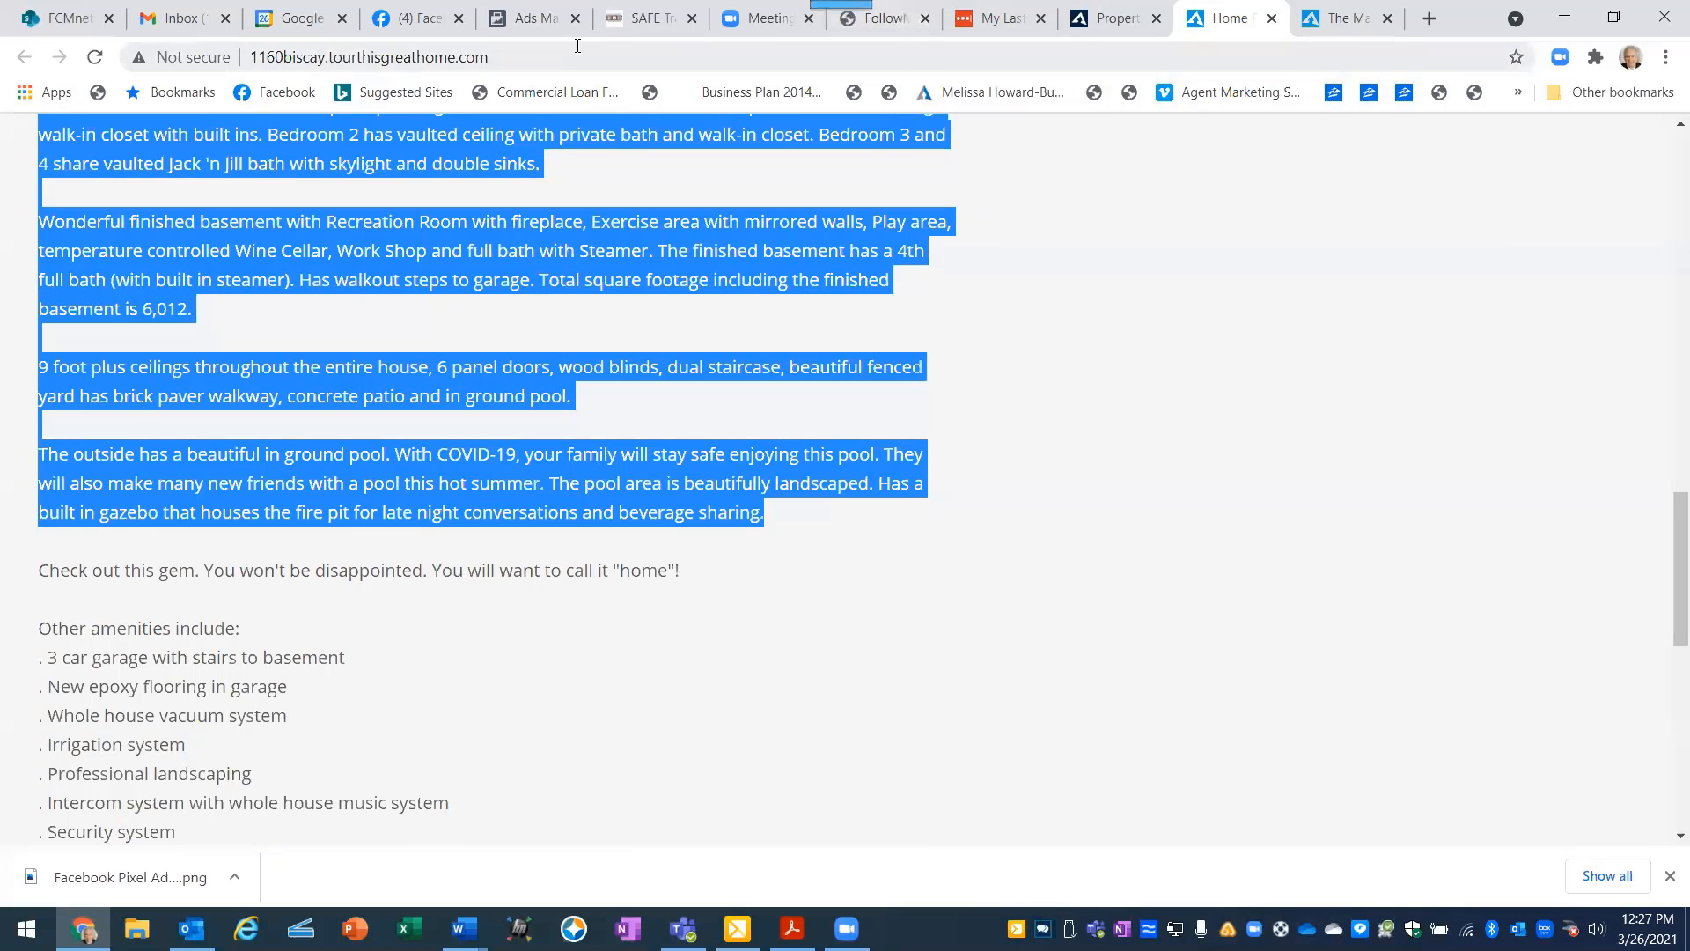
# - Paste the copied property description beneath the opening lines of the ad's primary text in Ads Manager
pyautogui.click(528, 29)
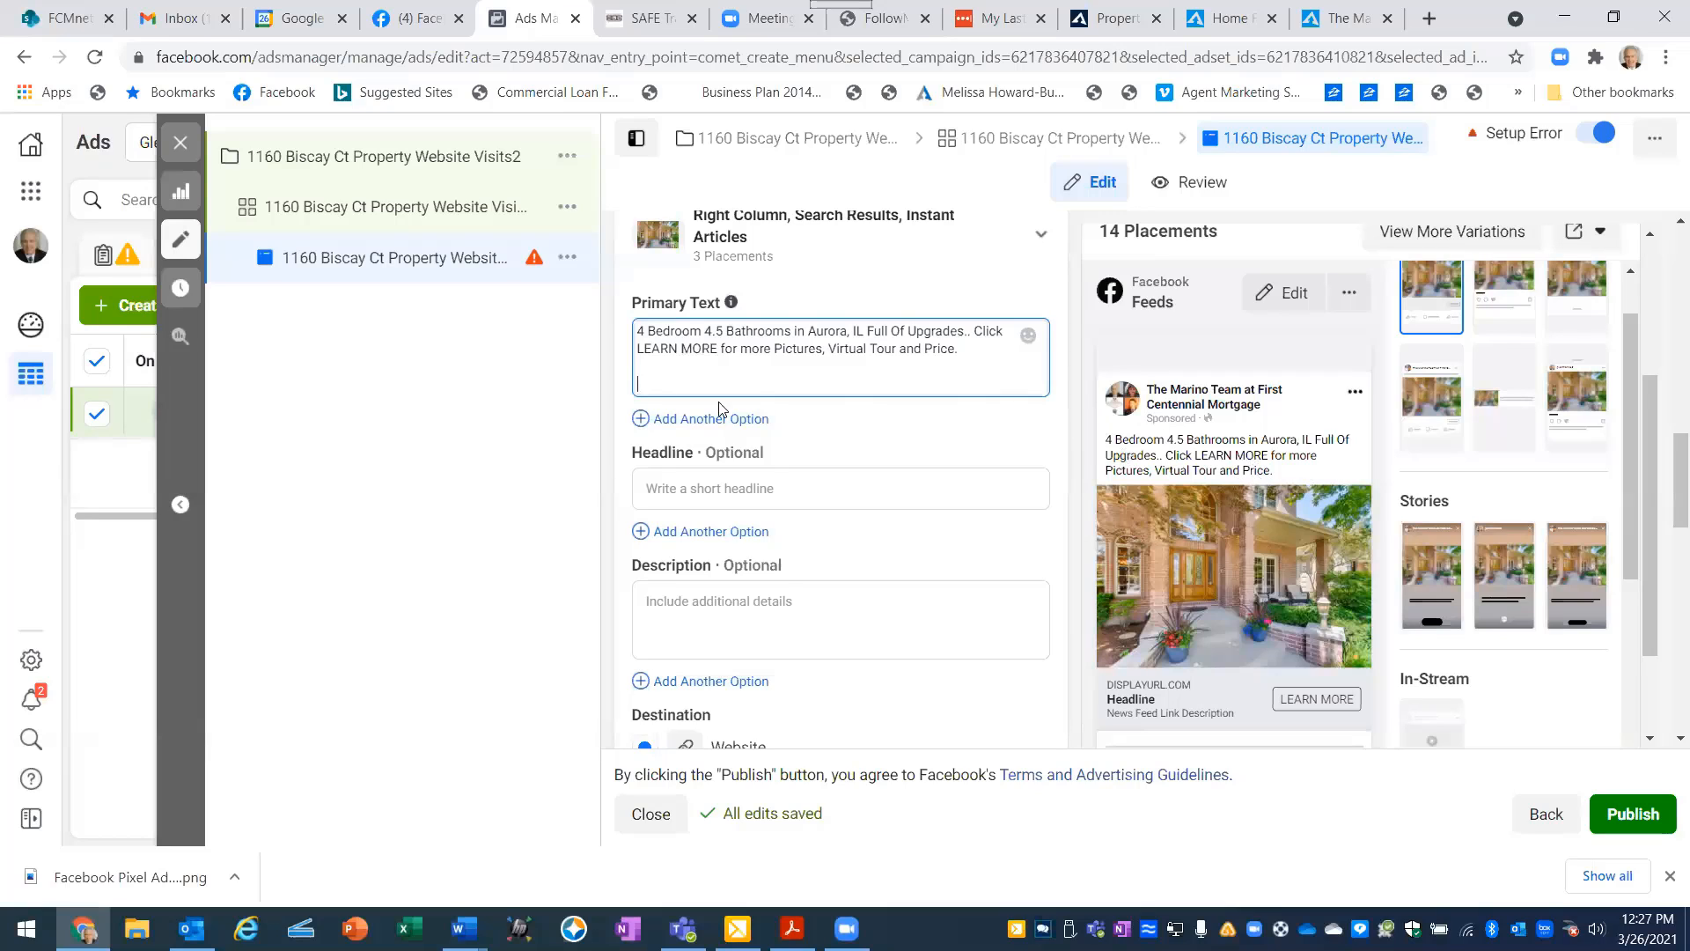
pyautogui.rightClick(643, 381)
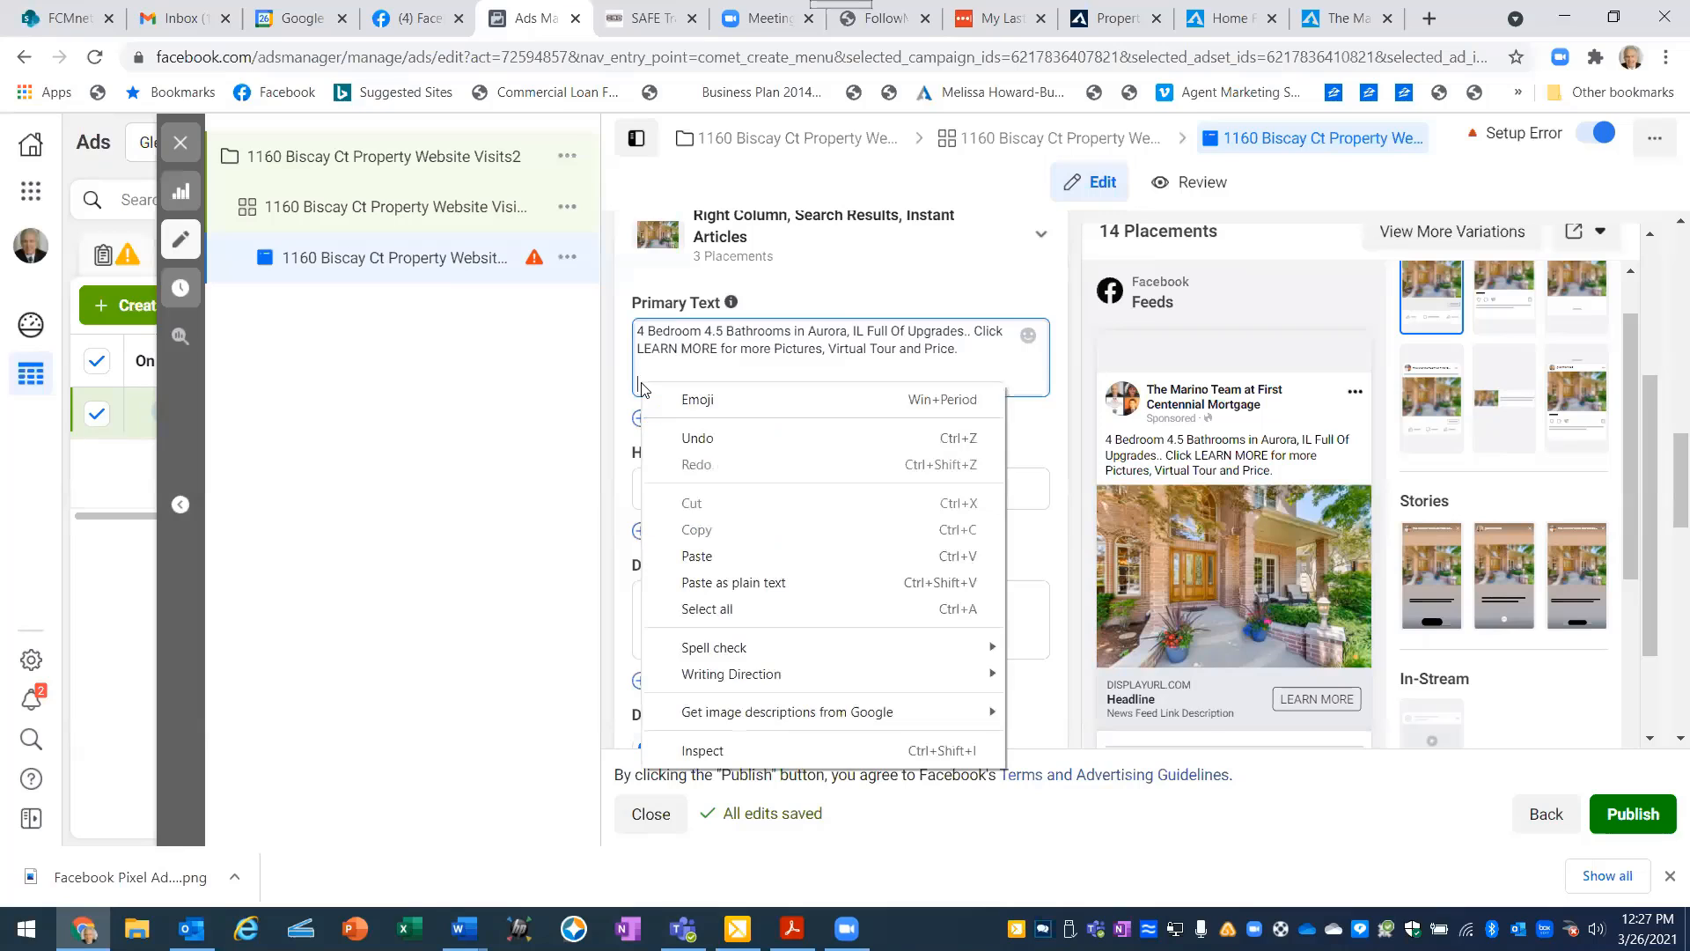
pyautogui.click(696, 556)
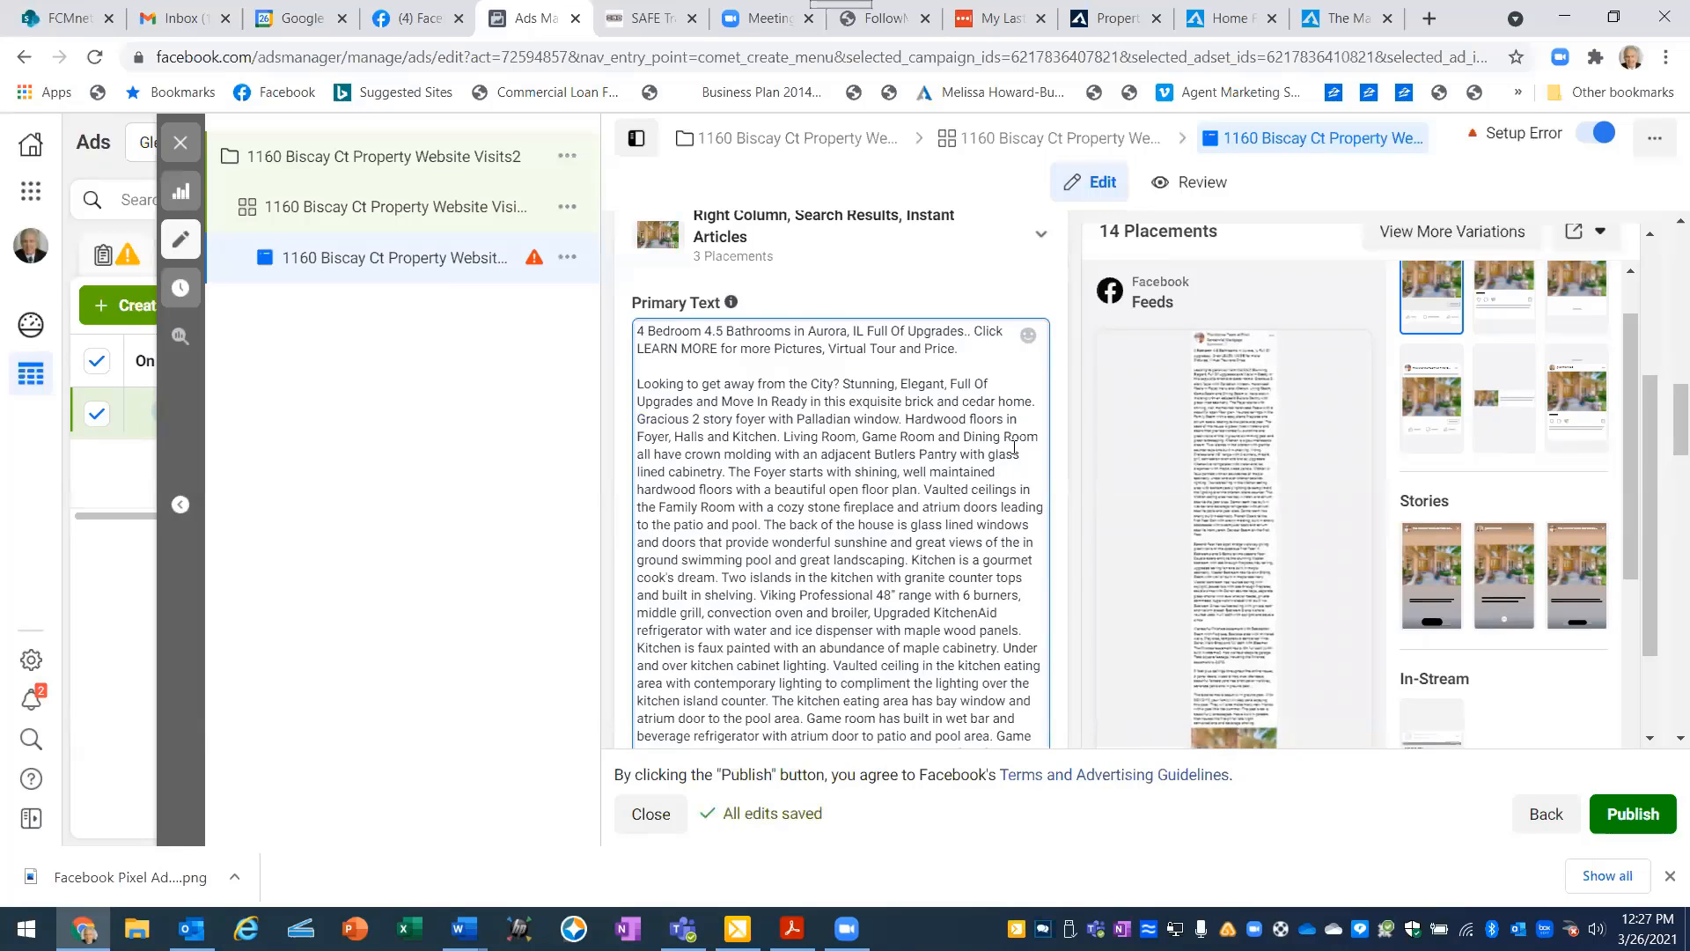
pyautogui.click(1120, 417)
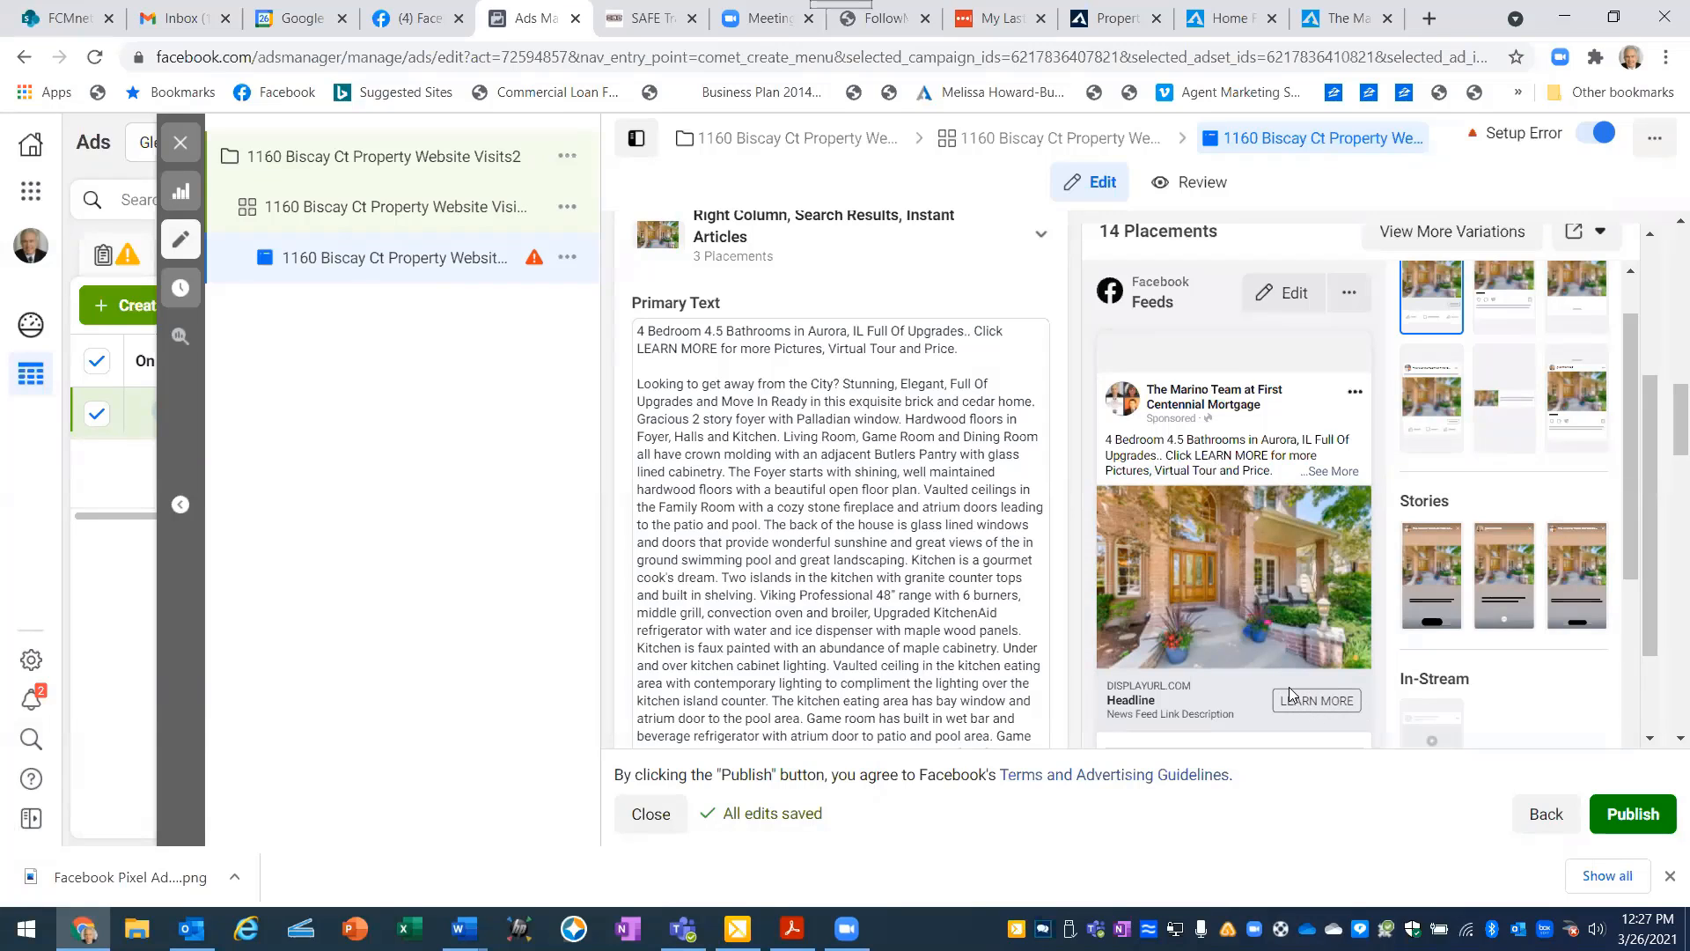
# - Switch to the Word document "Facebook Ad To Create Custom Audience" and examine the sample ad's primary text and headline wording
pyautogui.scroll(-1, 1050, 329)
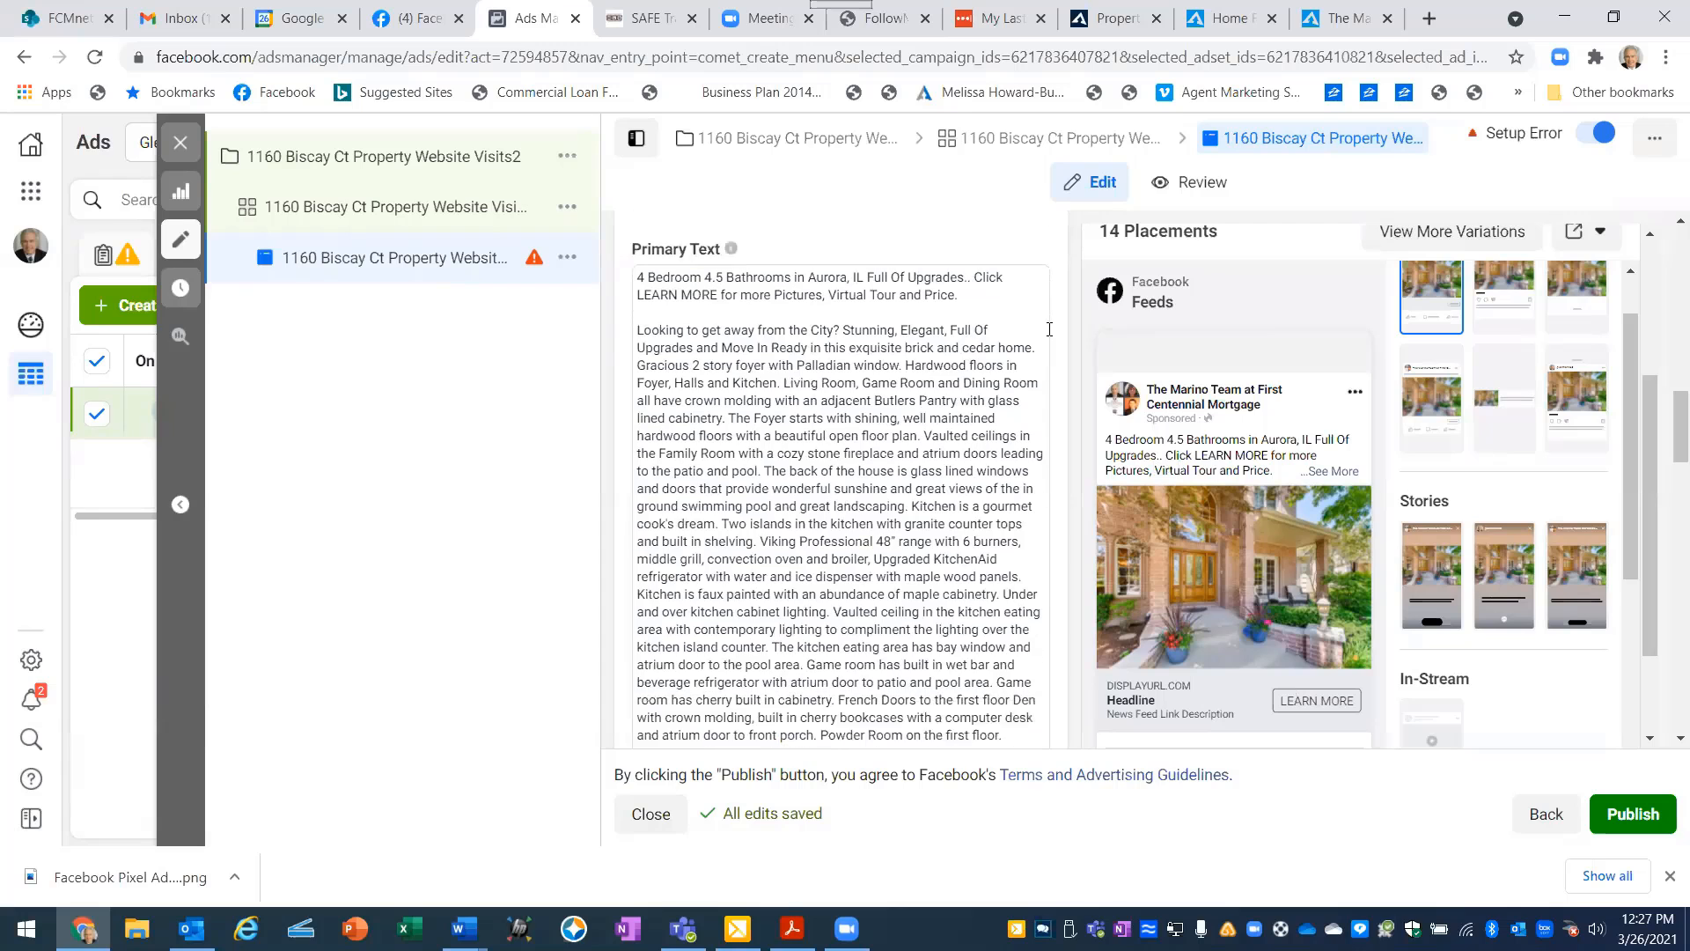
pyautogui.scroll(-10, 1049, 329)
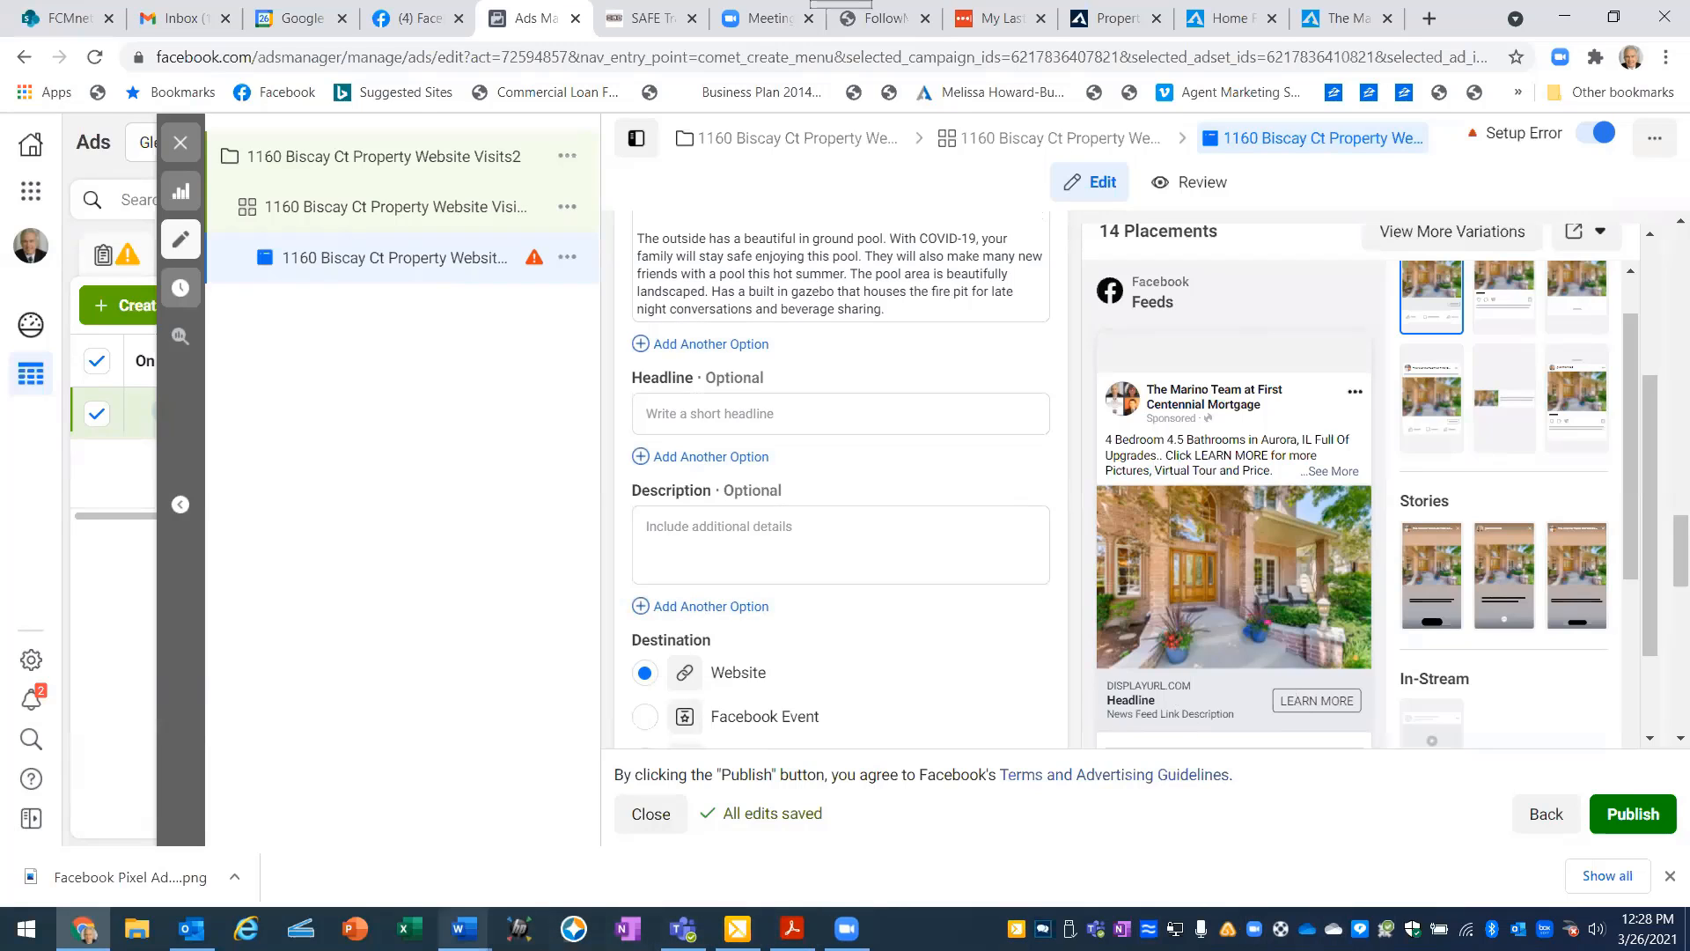
pyautogui.moveTo(464, 929)
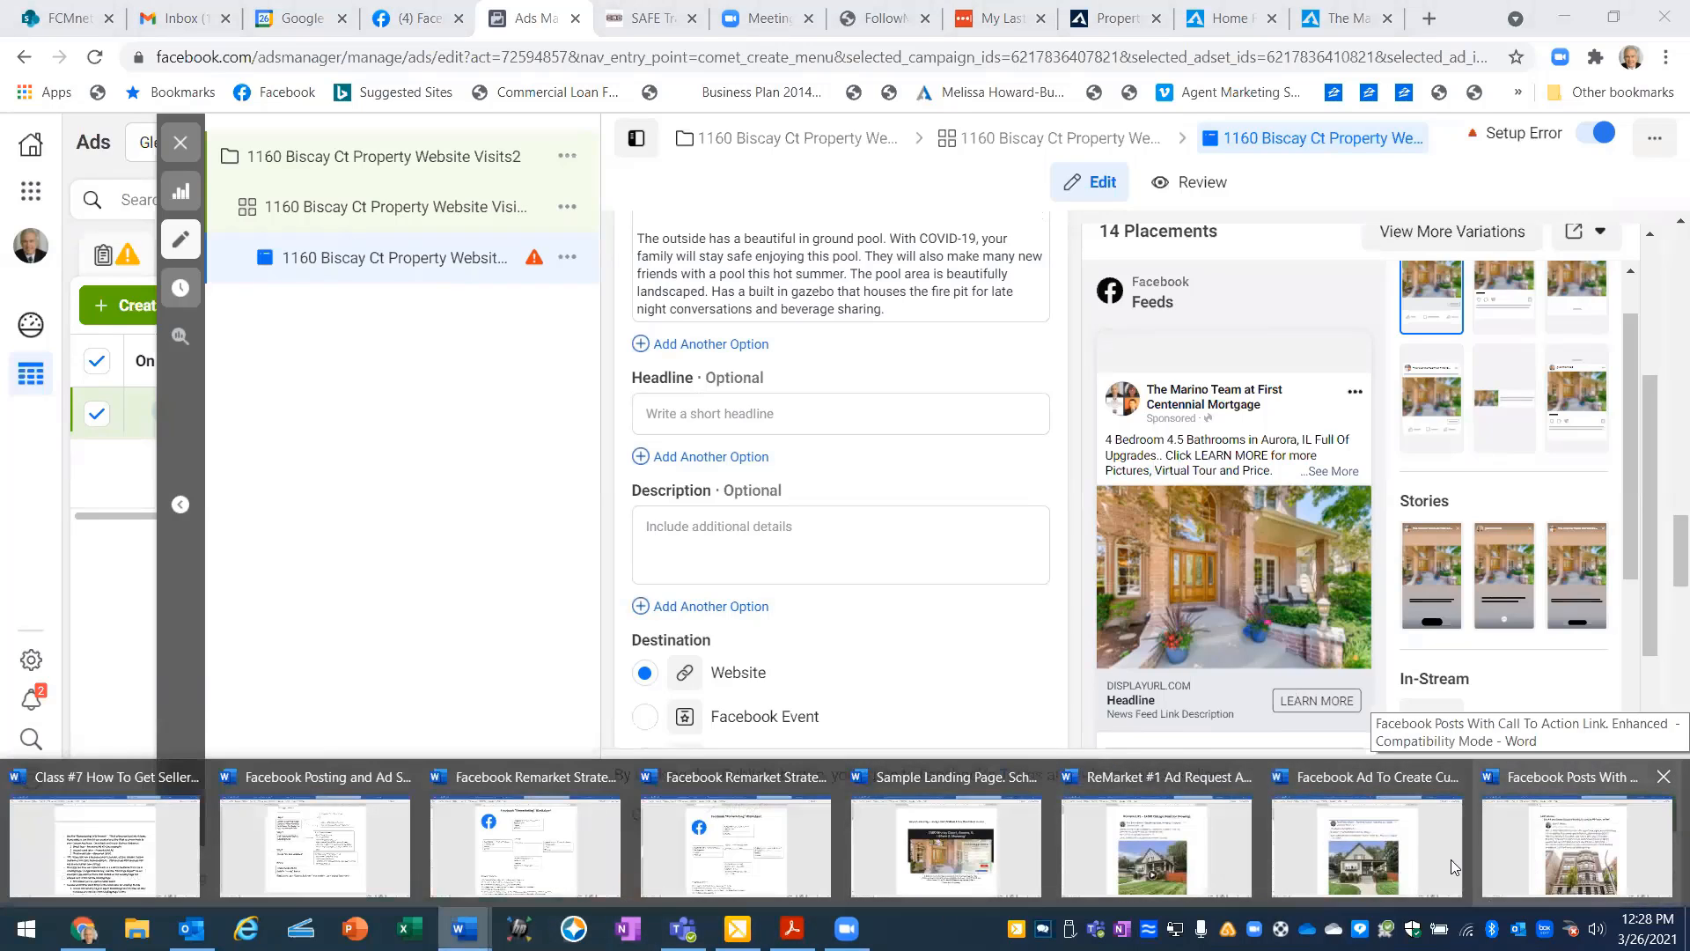
pyautogui.click(1395, 863)
pyautogui.scroll(-5, 919, 494)
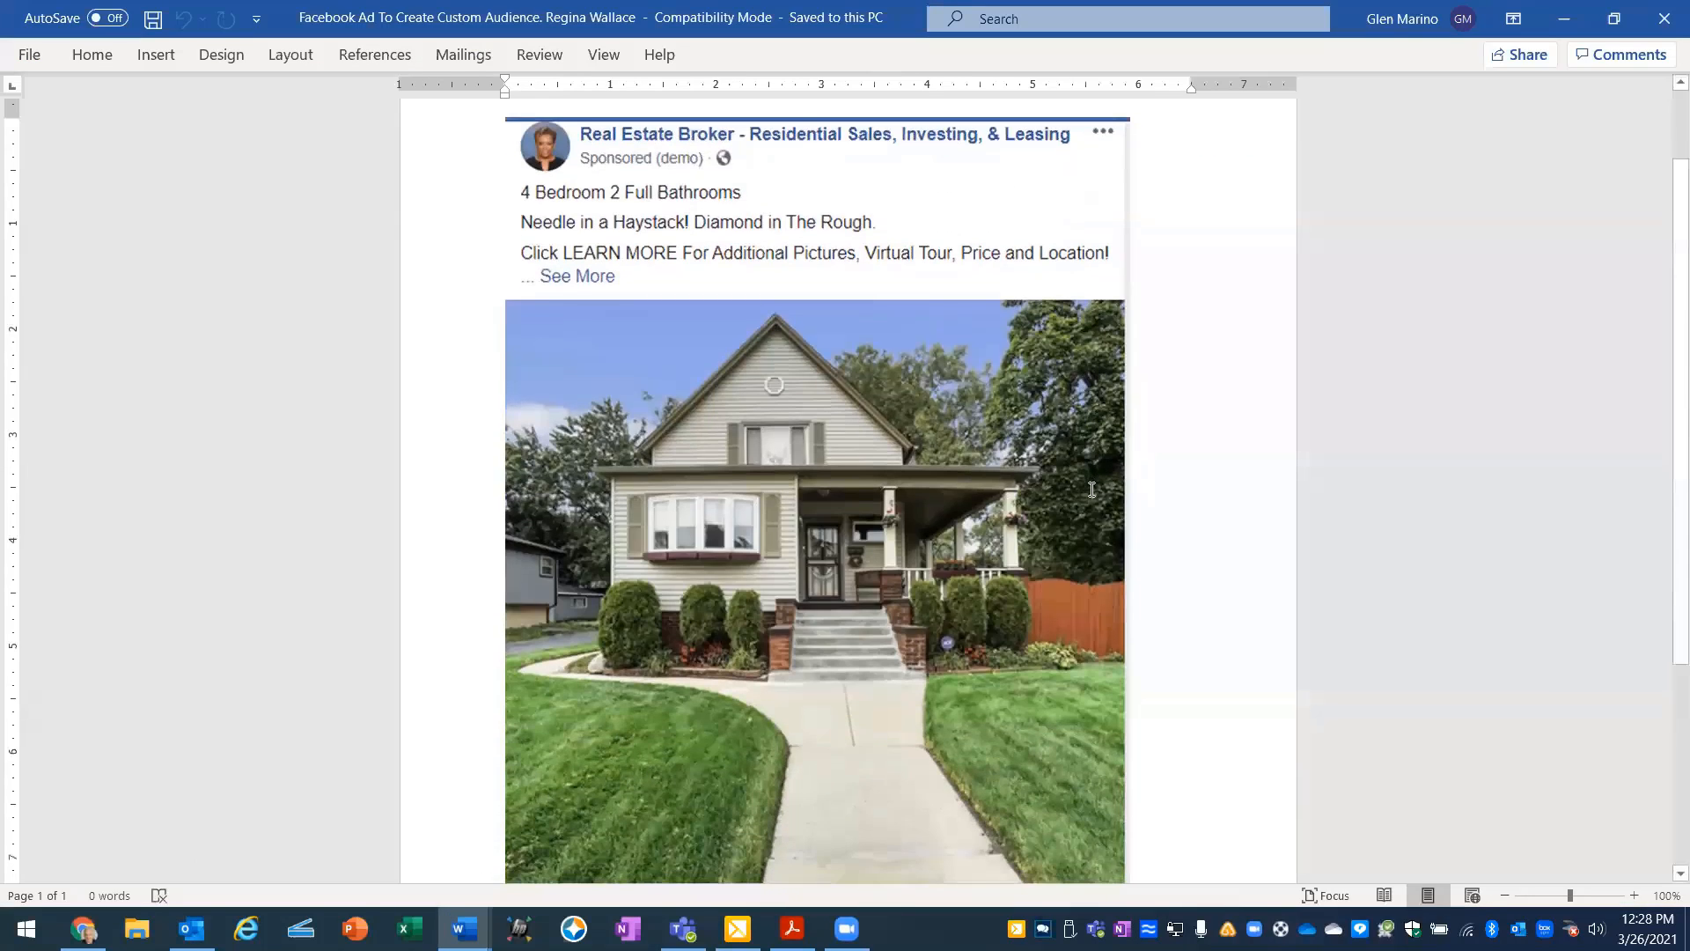
pyautogui.scroll(2, 849, 415)
pyautogui.scroll(1, 849, 415)
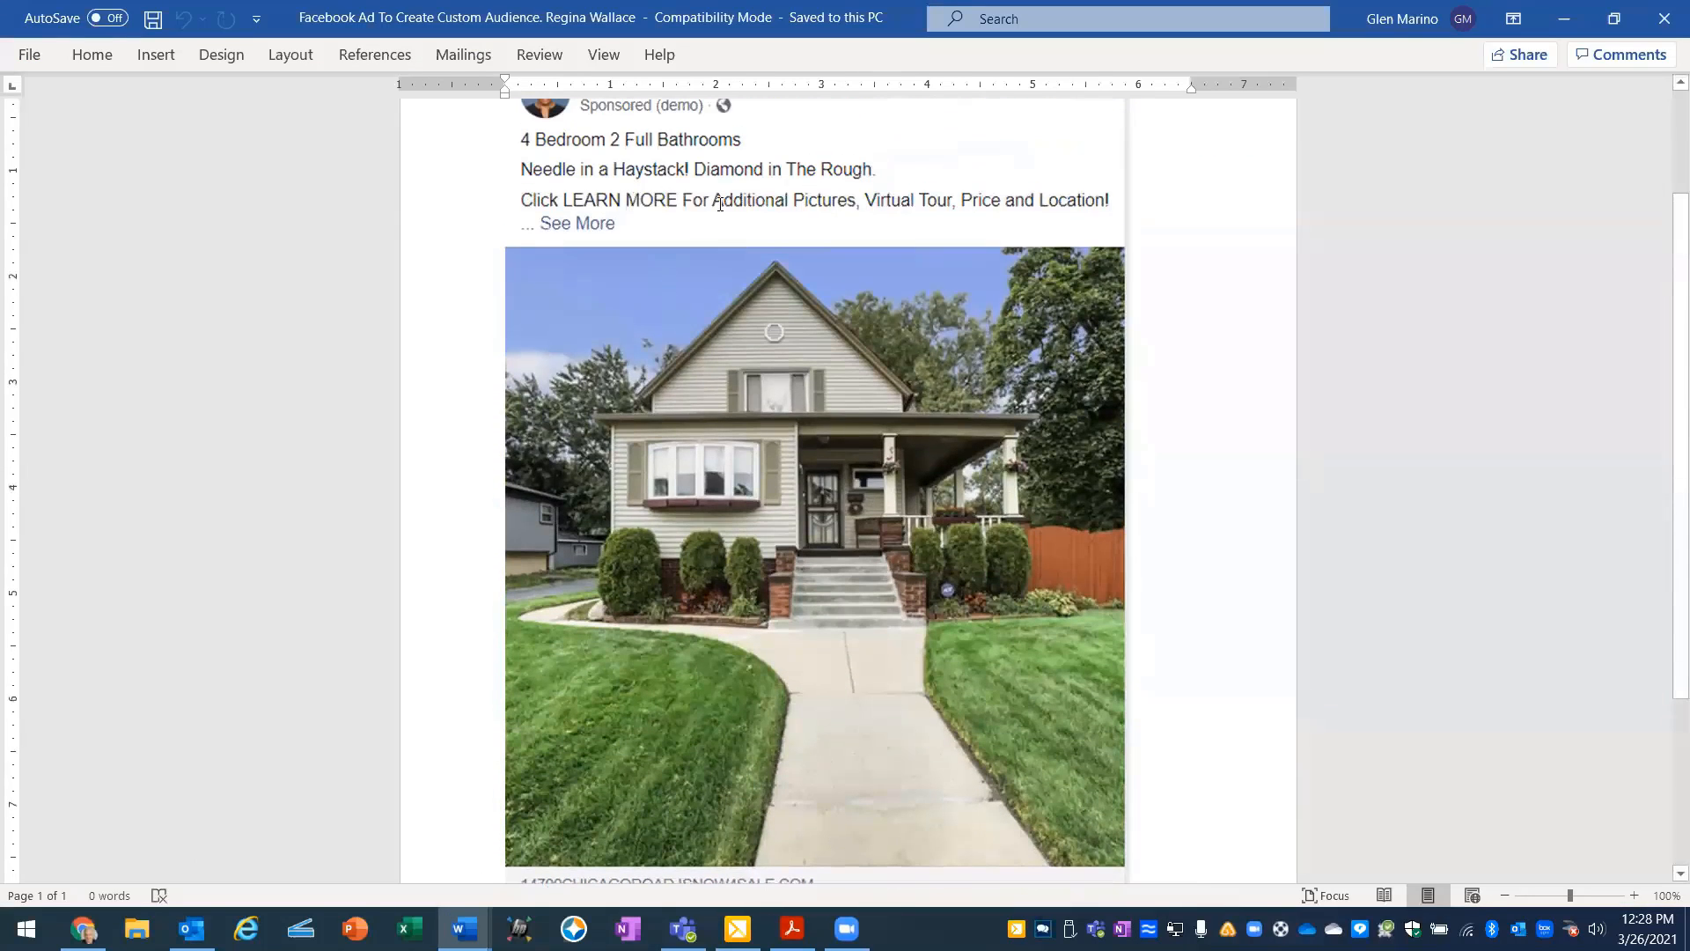
pyautogui.scroll(-3, 621, 545)
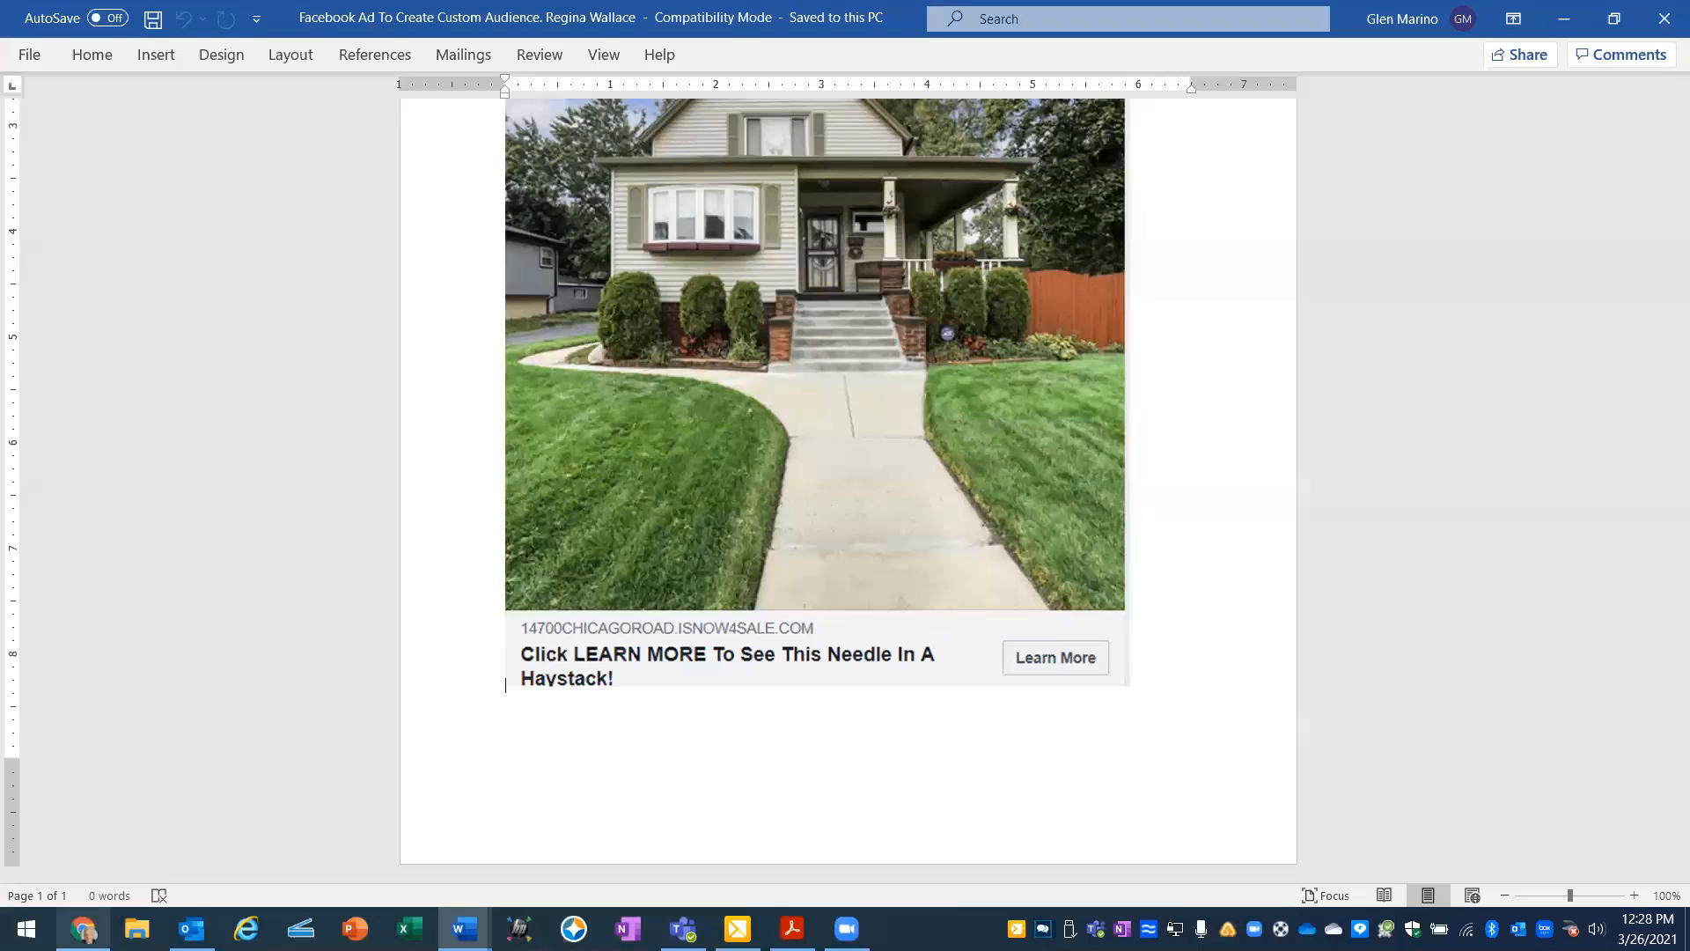
# - Switch back to Ads Manager in Chrome and begin the ad's headline with "Click LEARN MORE To See"
pyautogui.click(83, 929)
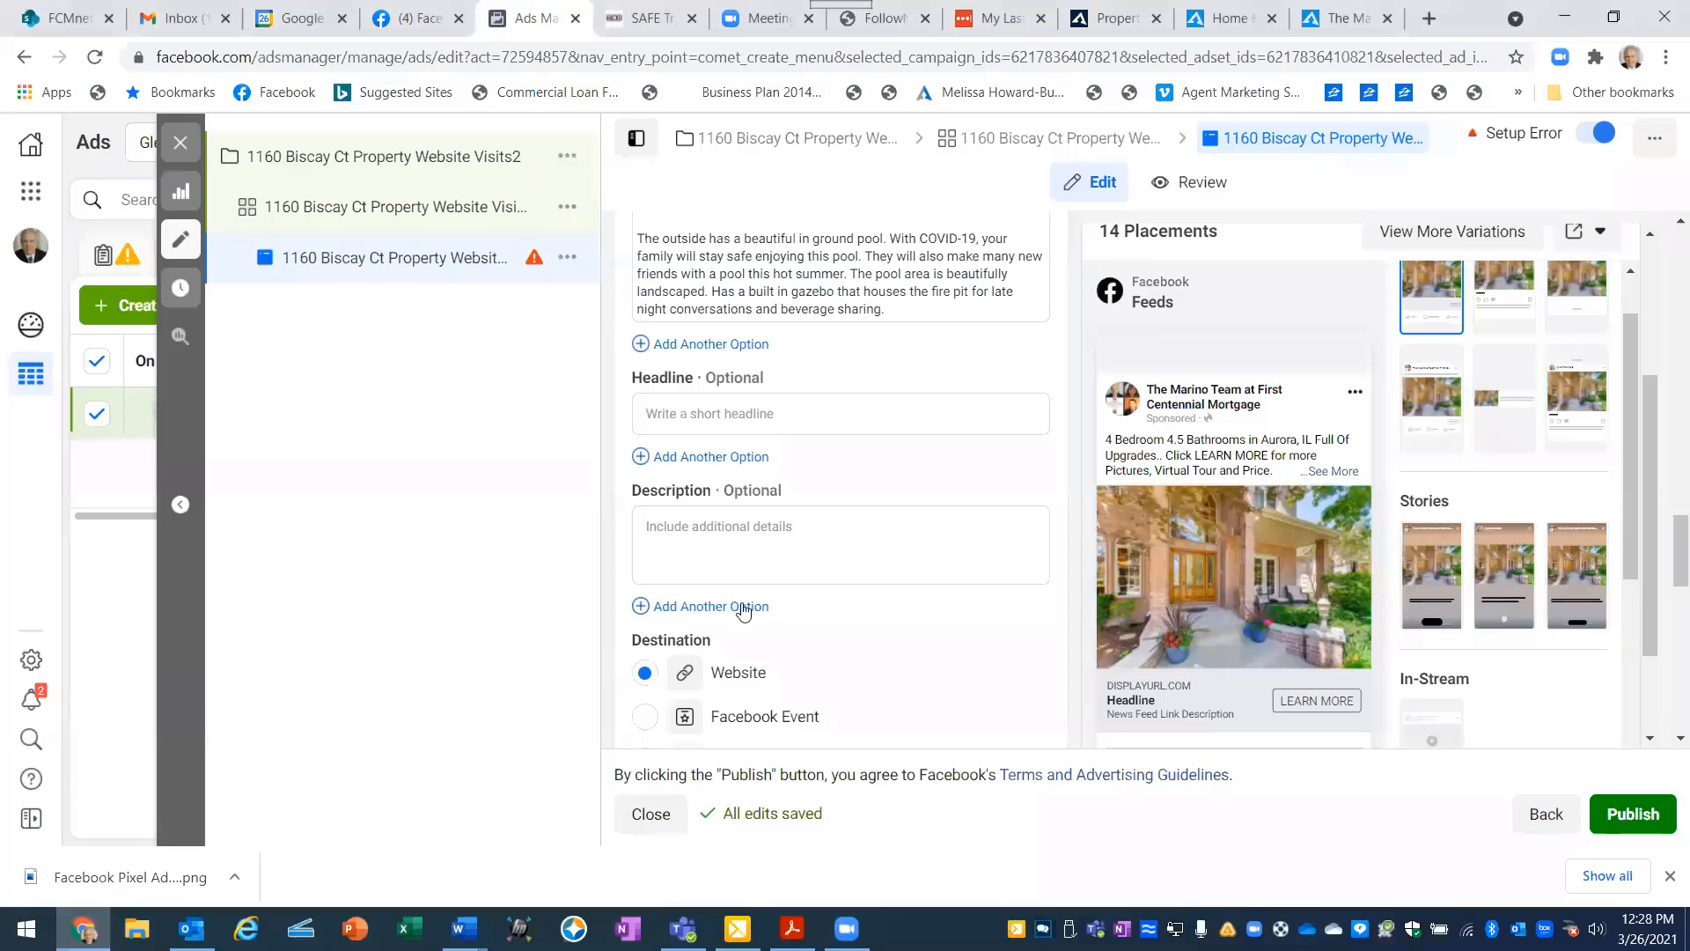
pyautogui.click(646, 415)
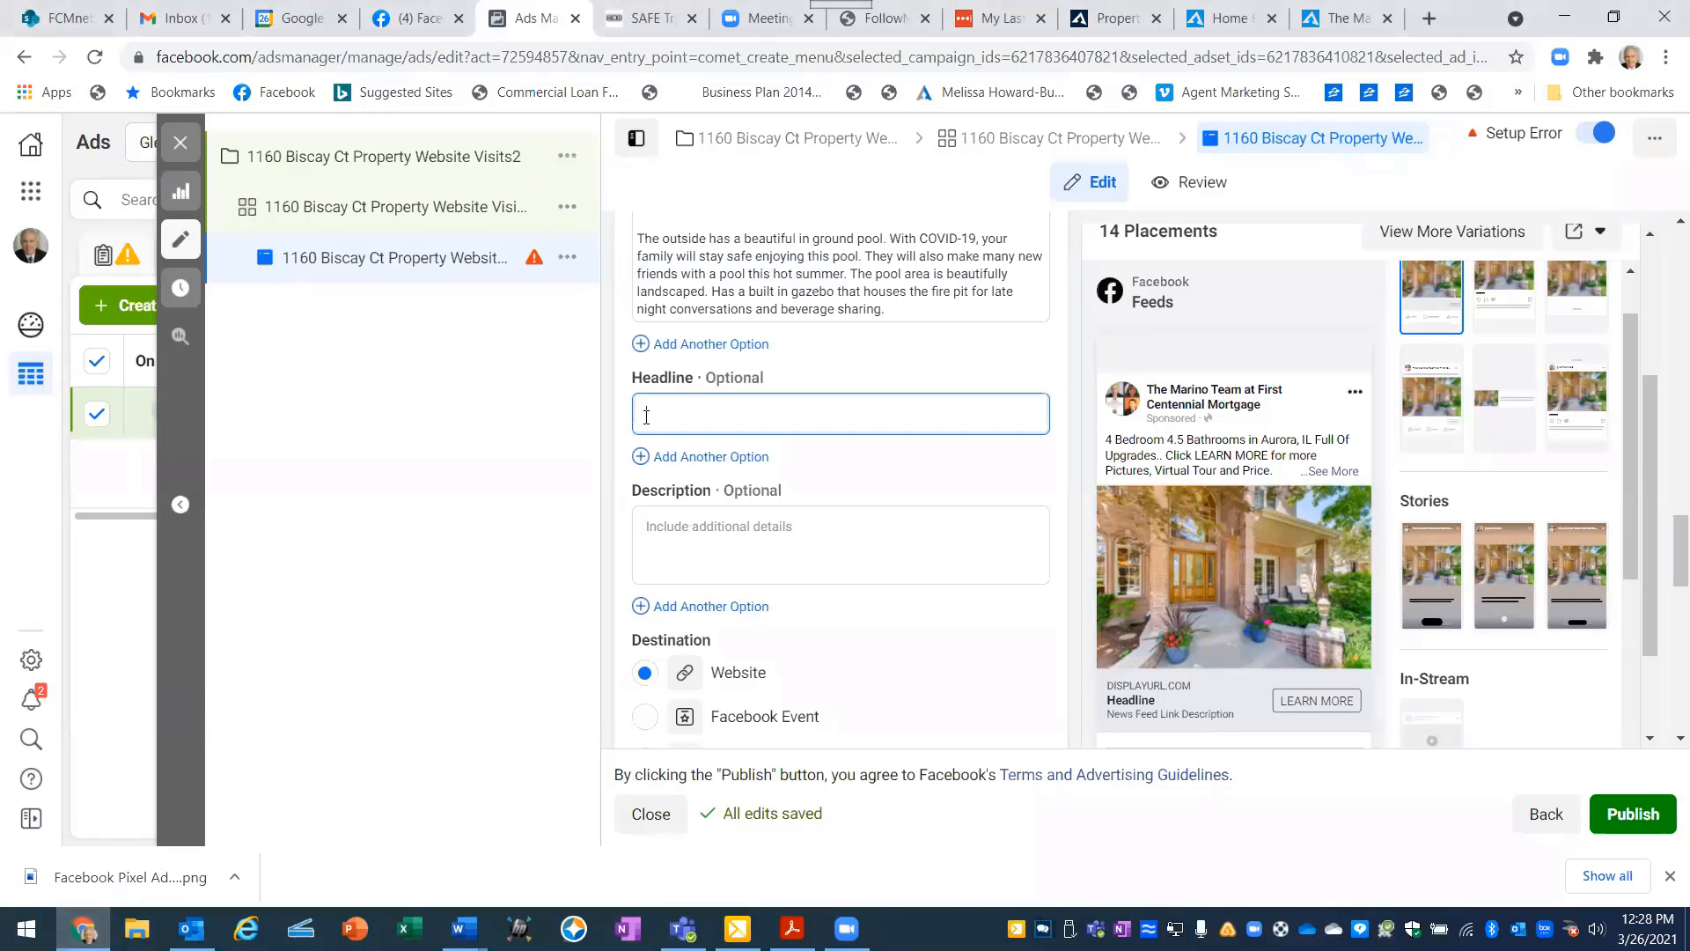
pyautogui.write('Pl')
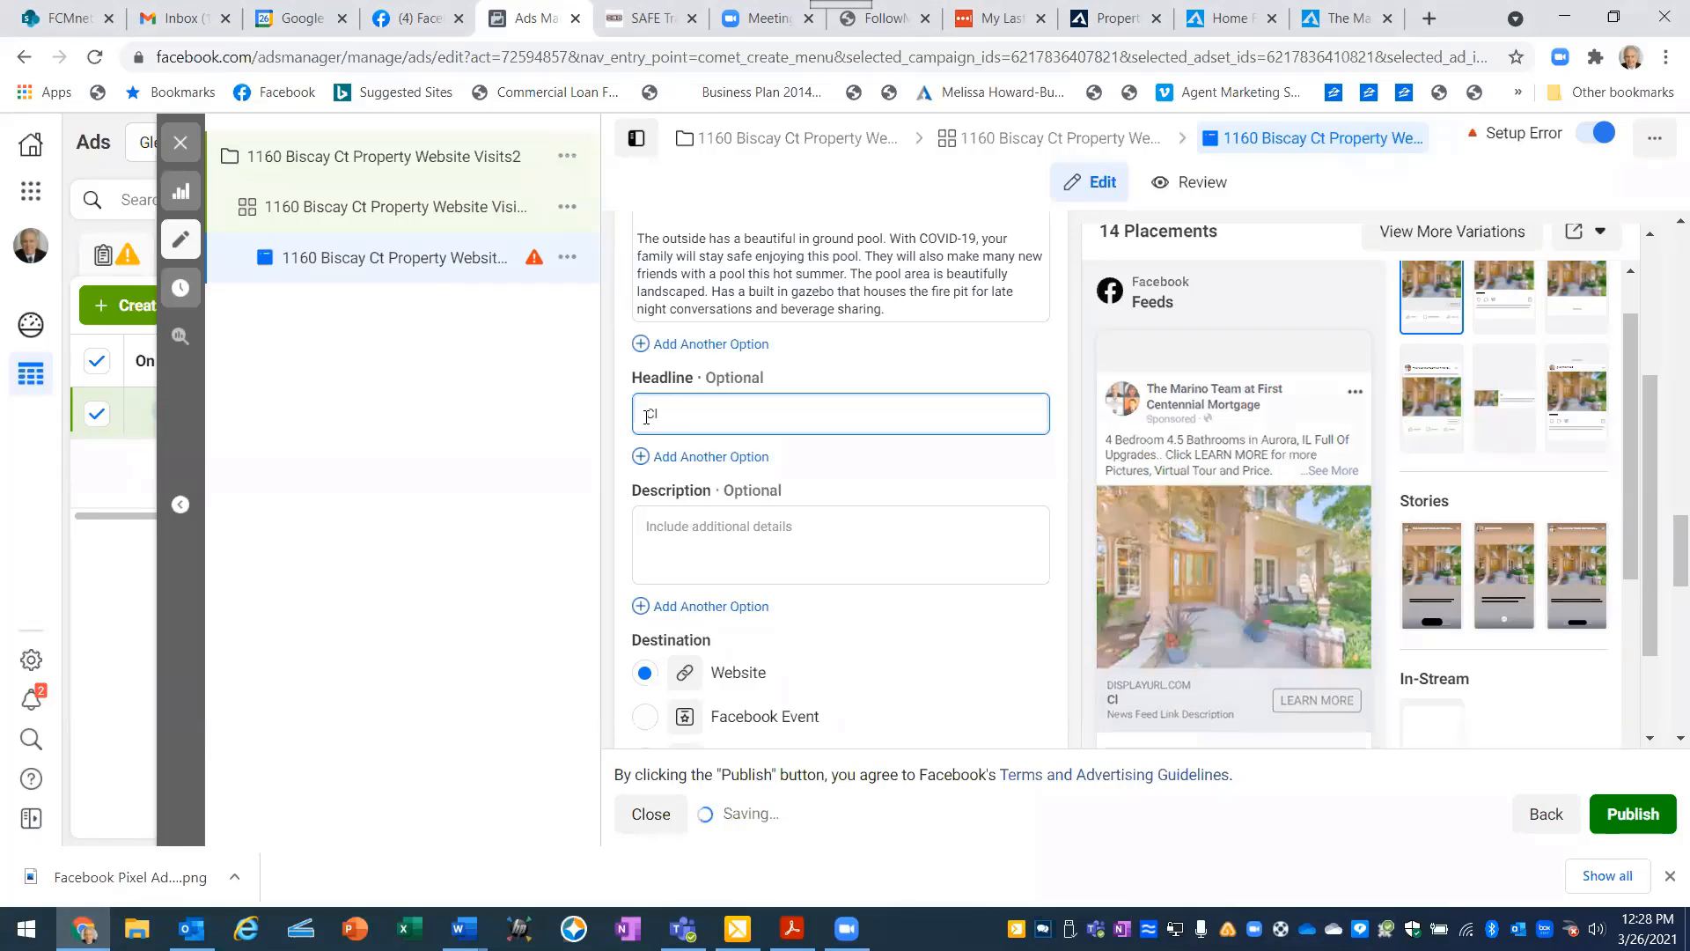
pyautogui.write('ick L')
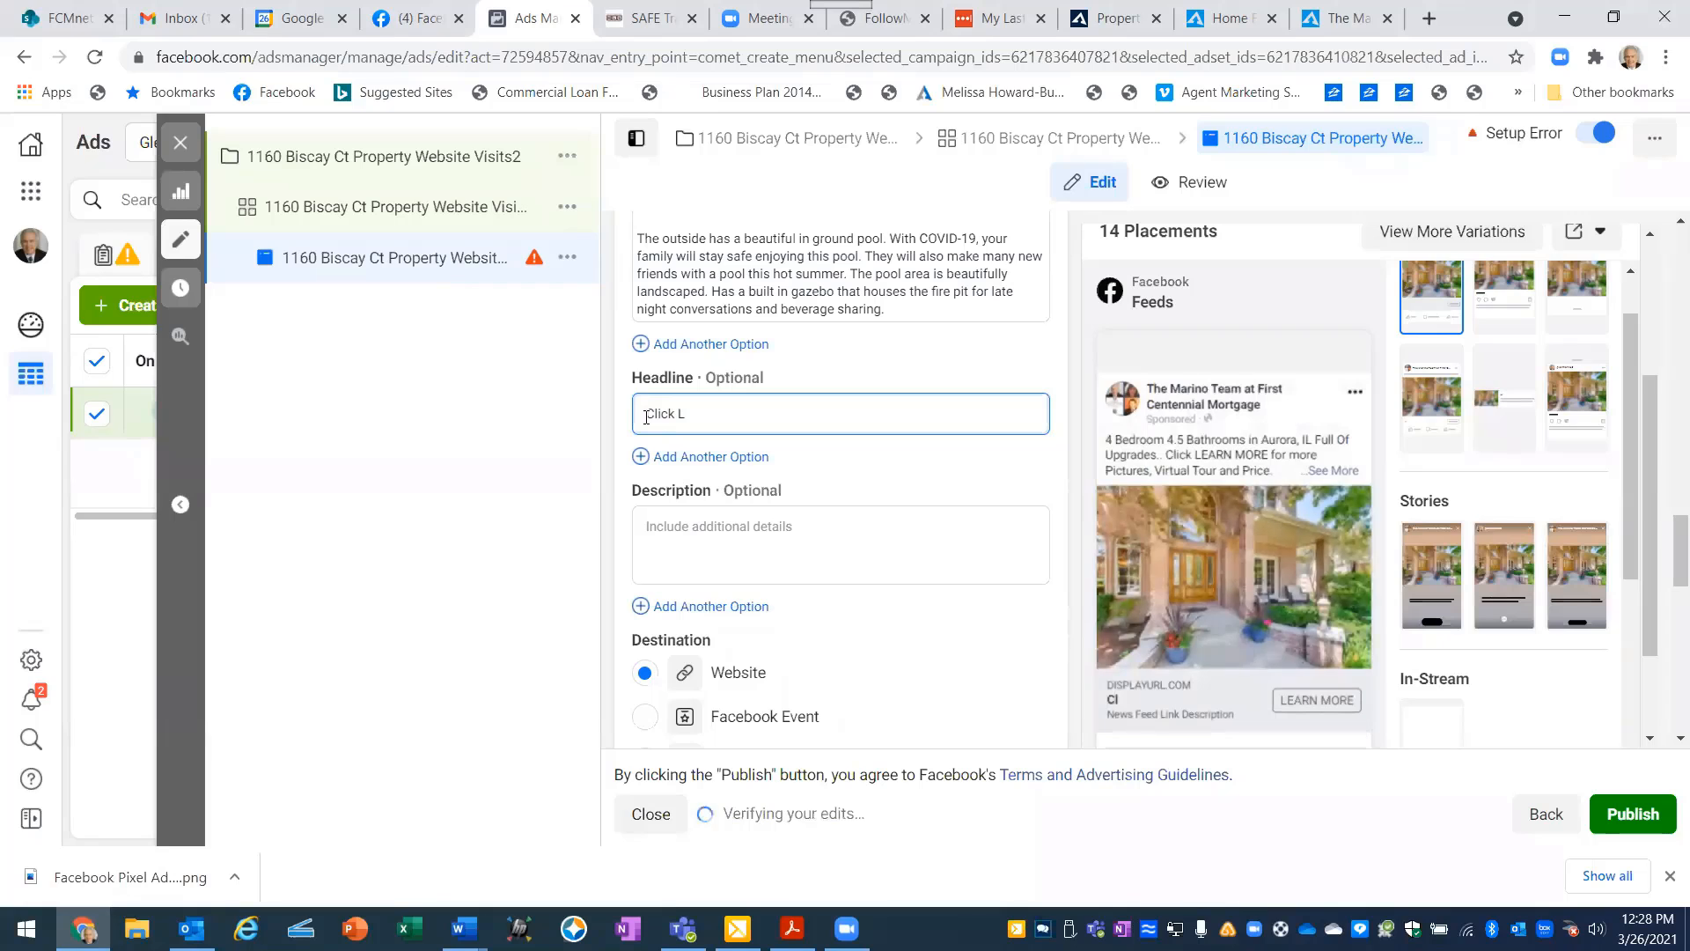
pyautogui.write('E')
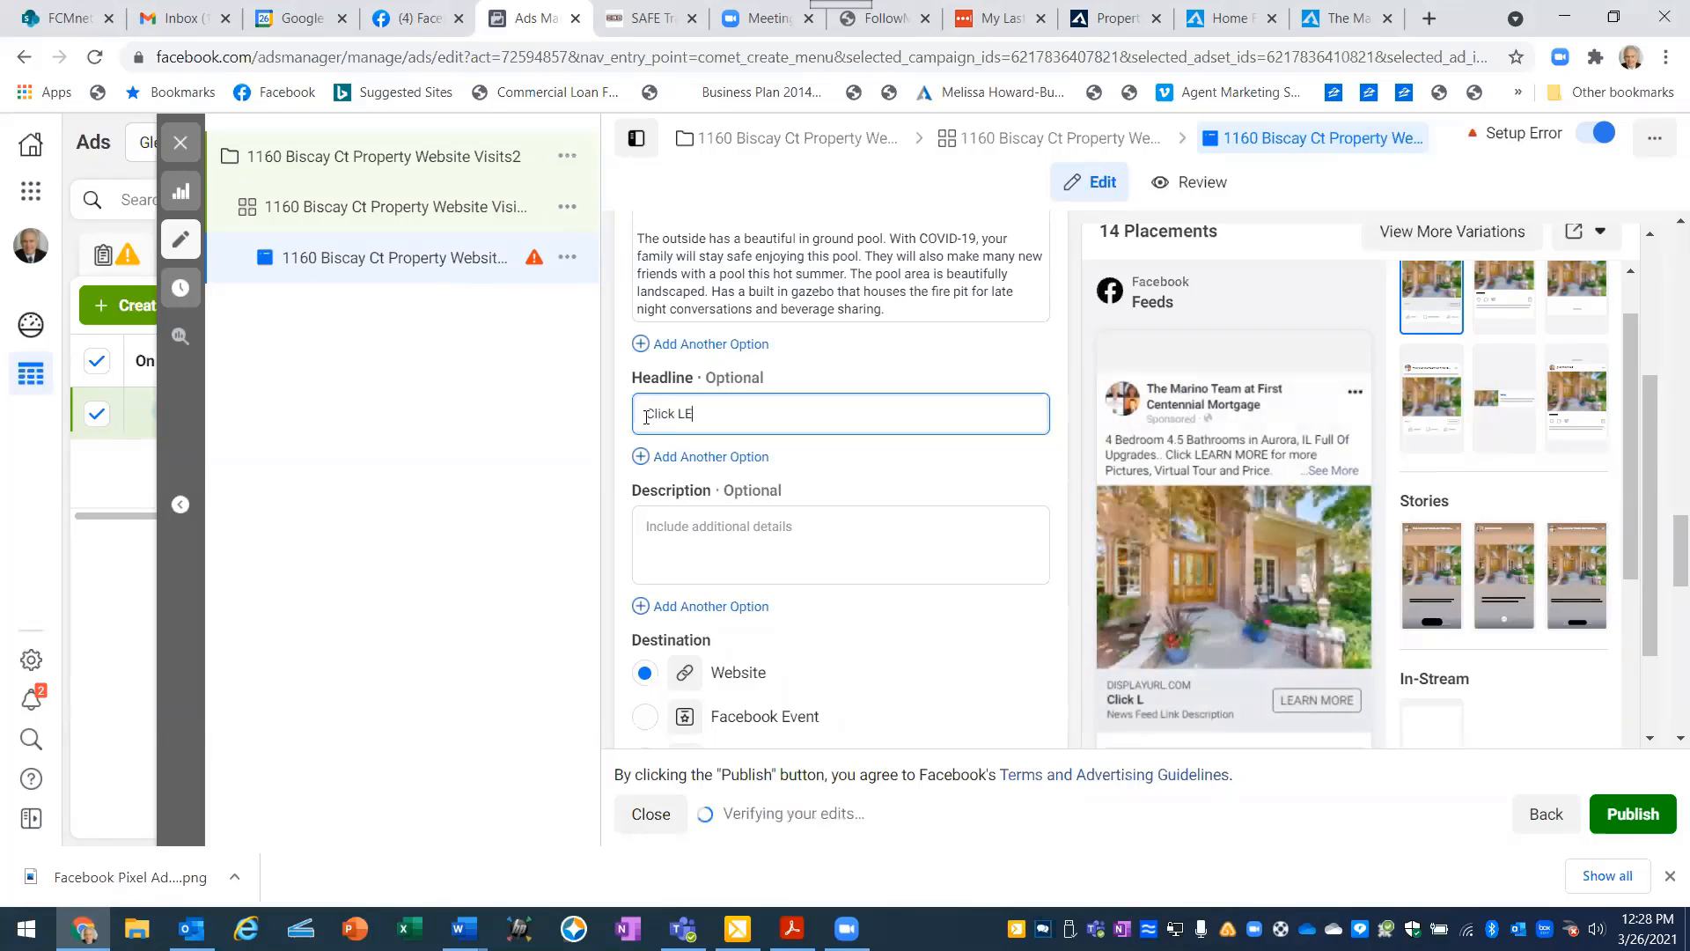
pyautogui.write('ARN')
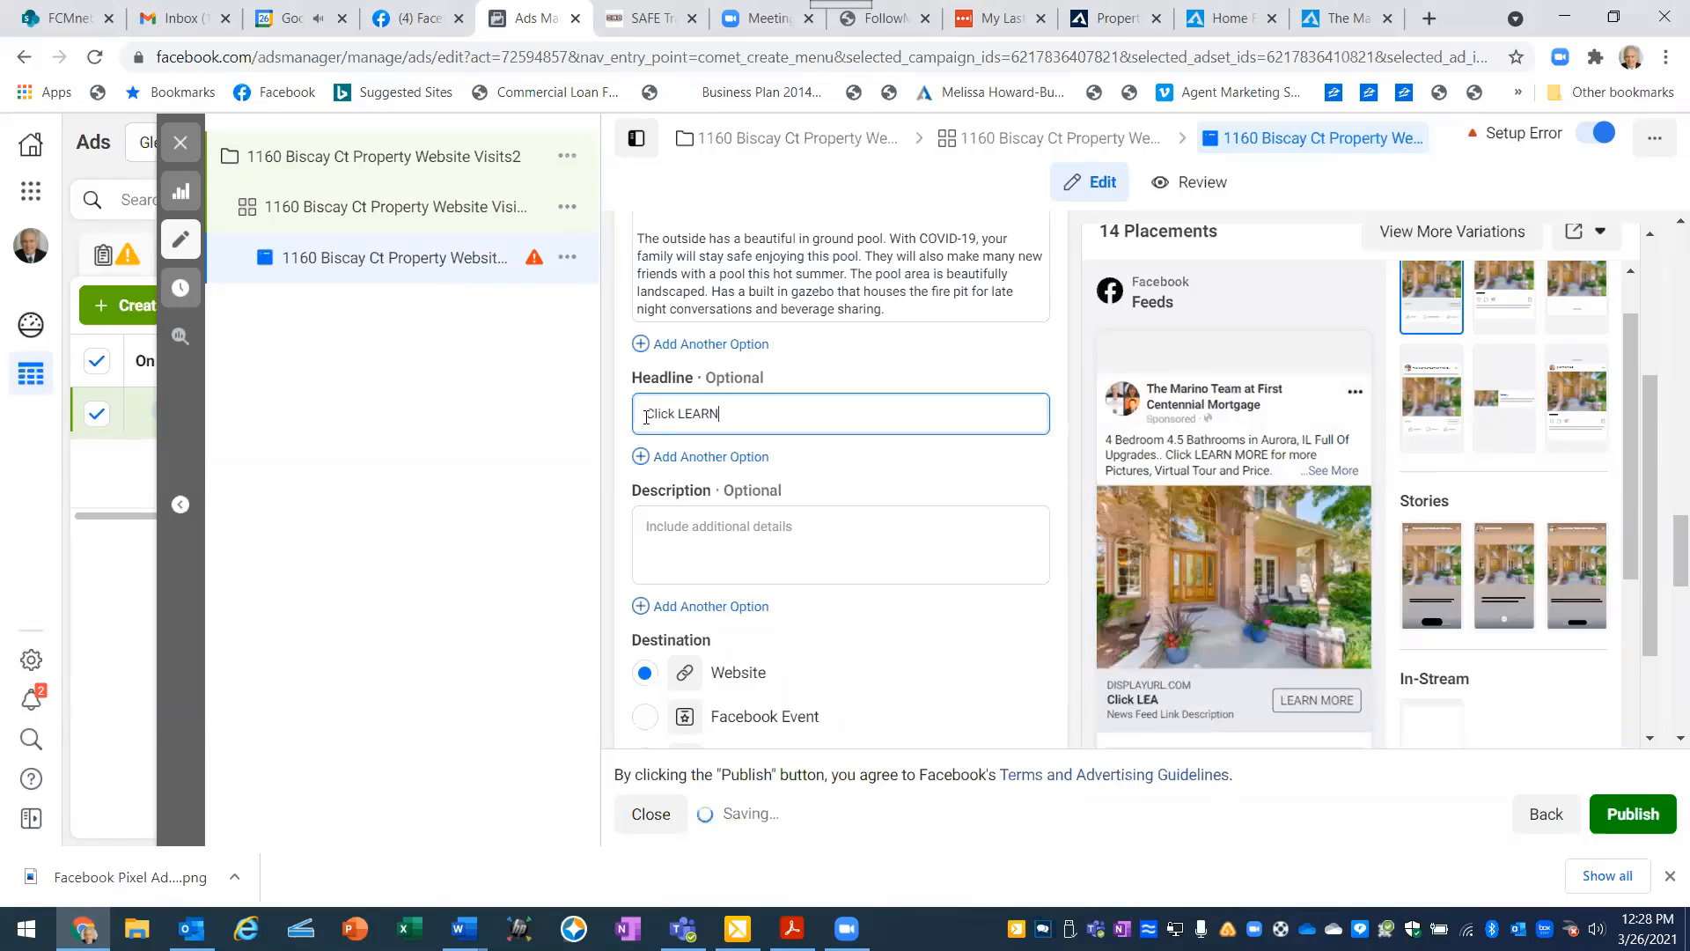
pyautogui.write(' MORE')
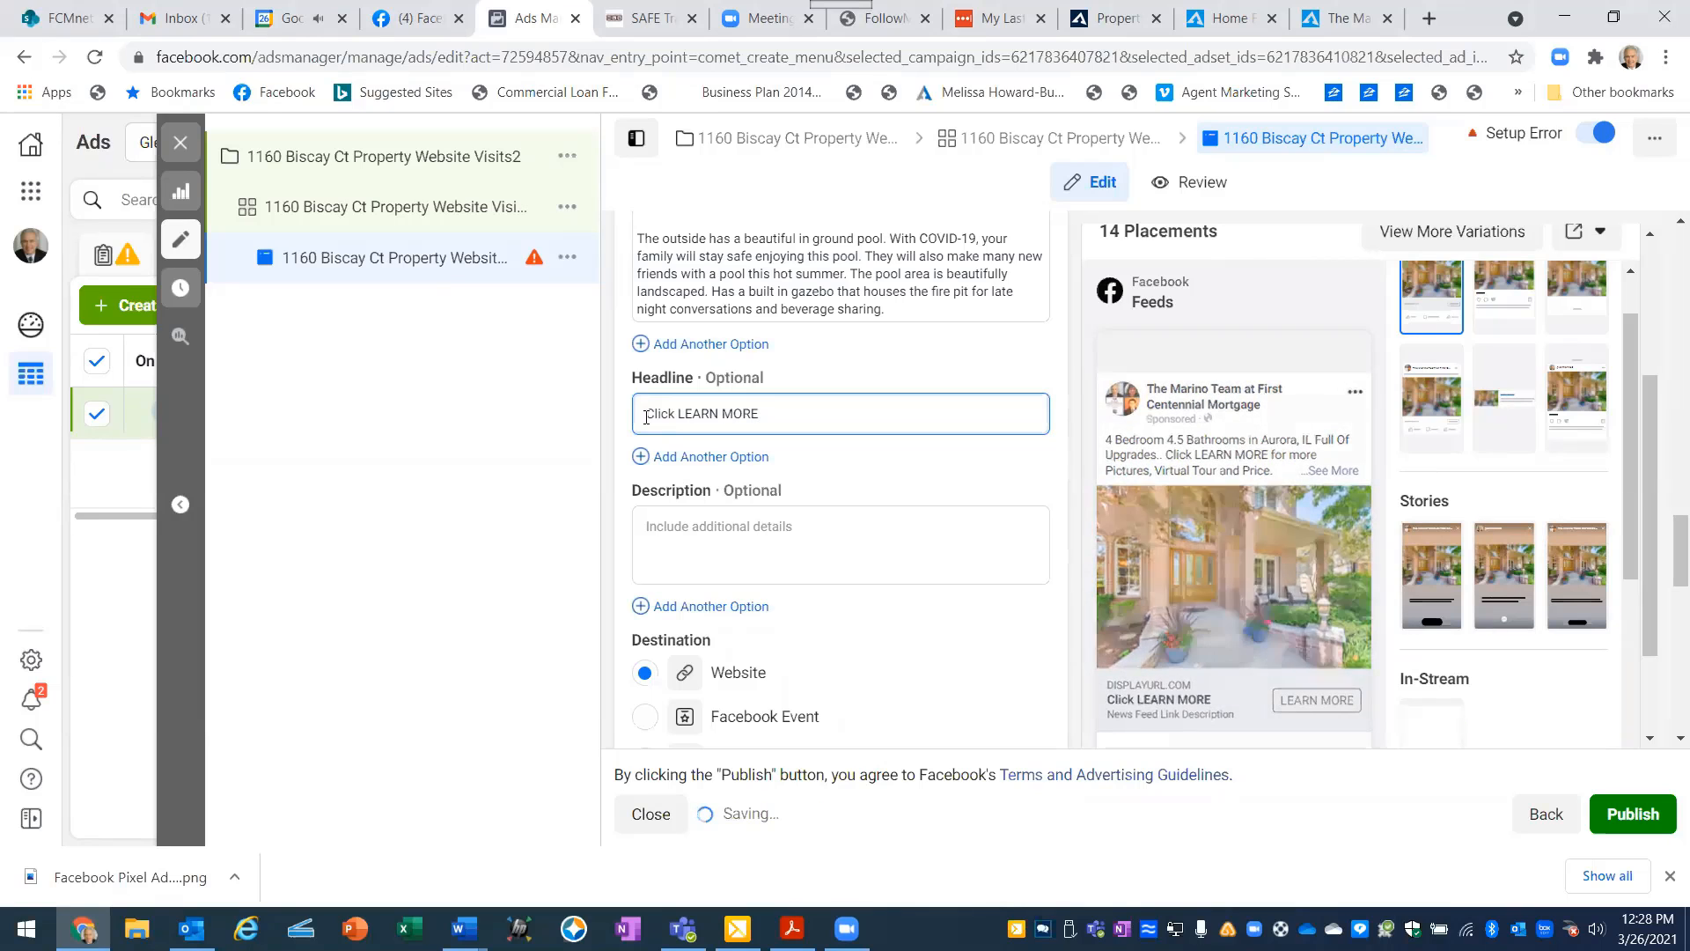
pyautogui.write(' to s')
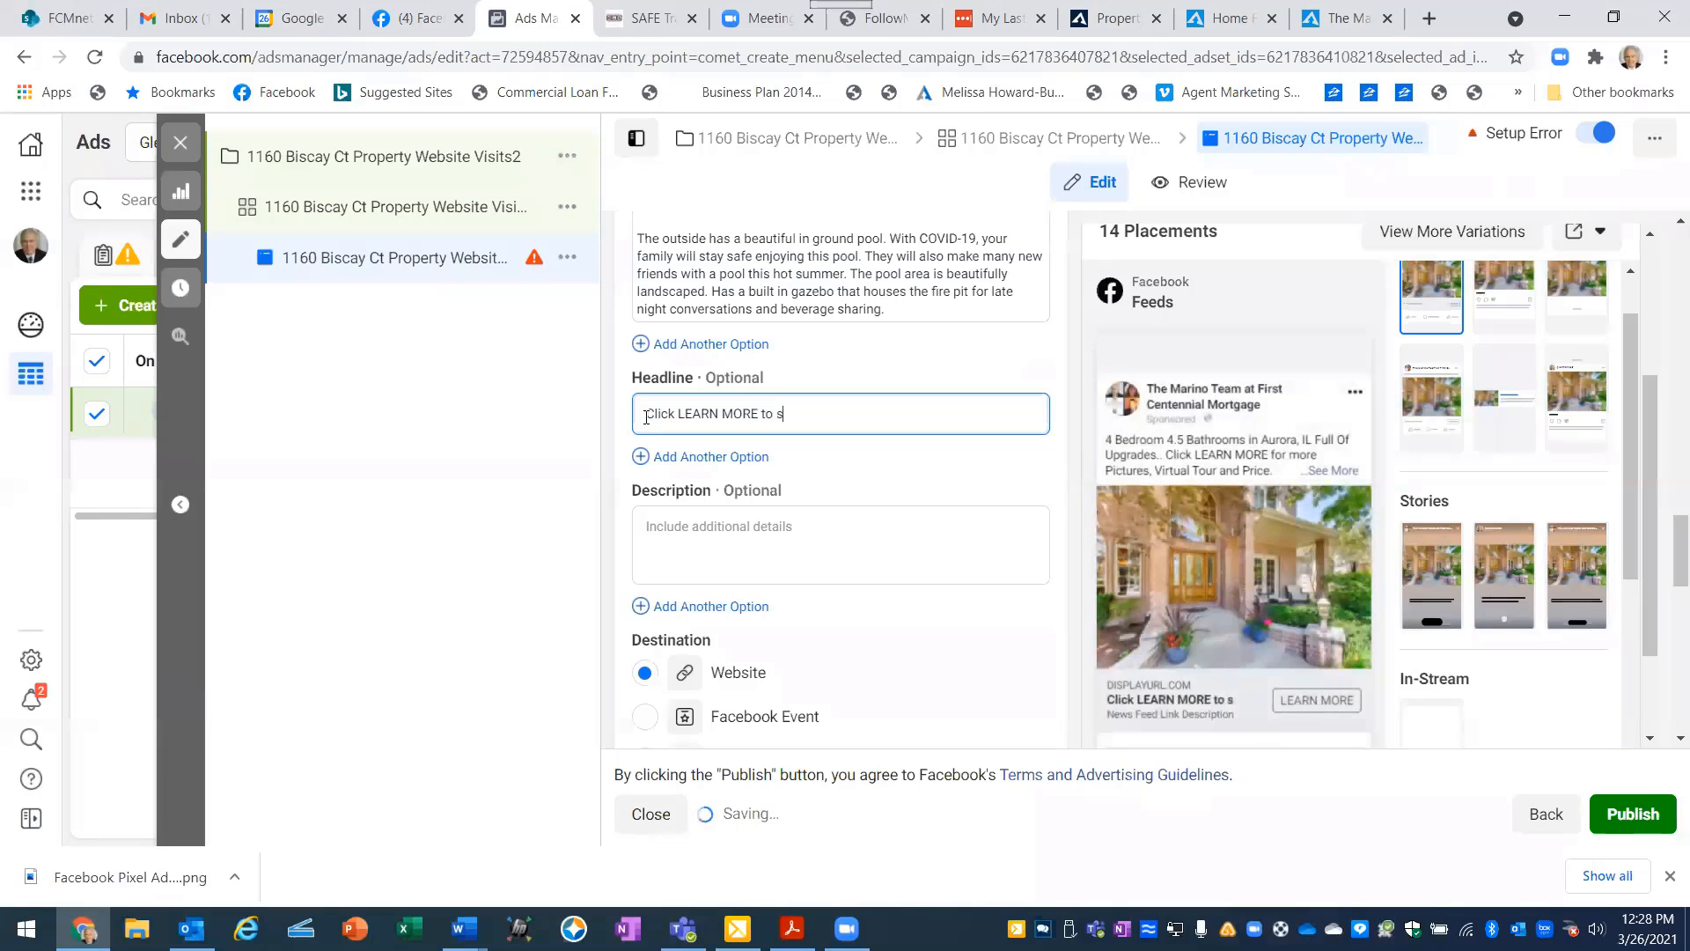
pyautogui.press('BackSpace')
pyautogui.press('BackSpace')
pyautogui.press('BackSpace')
pyautogui.press('BackSpace')
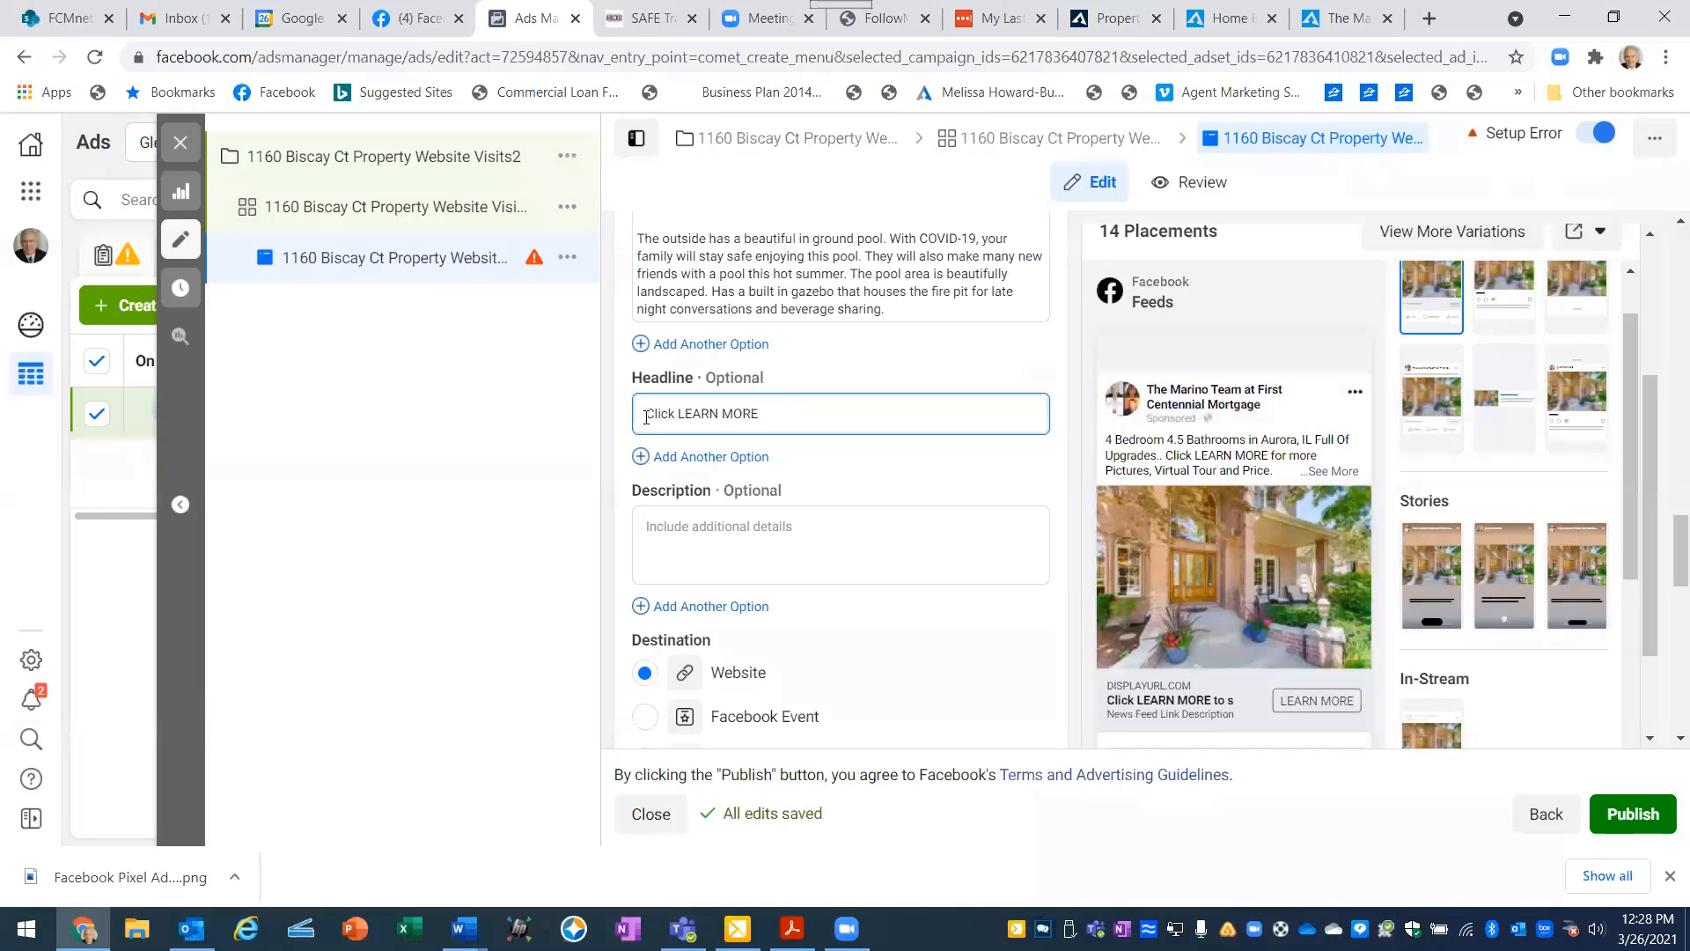
pyautogui.write('To S')
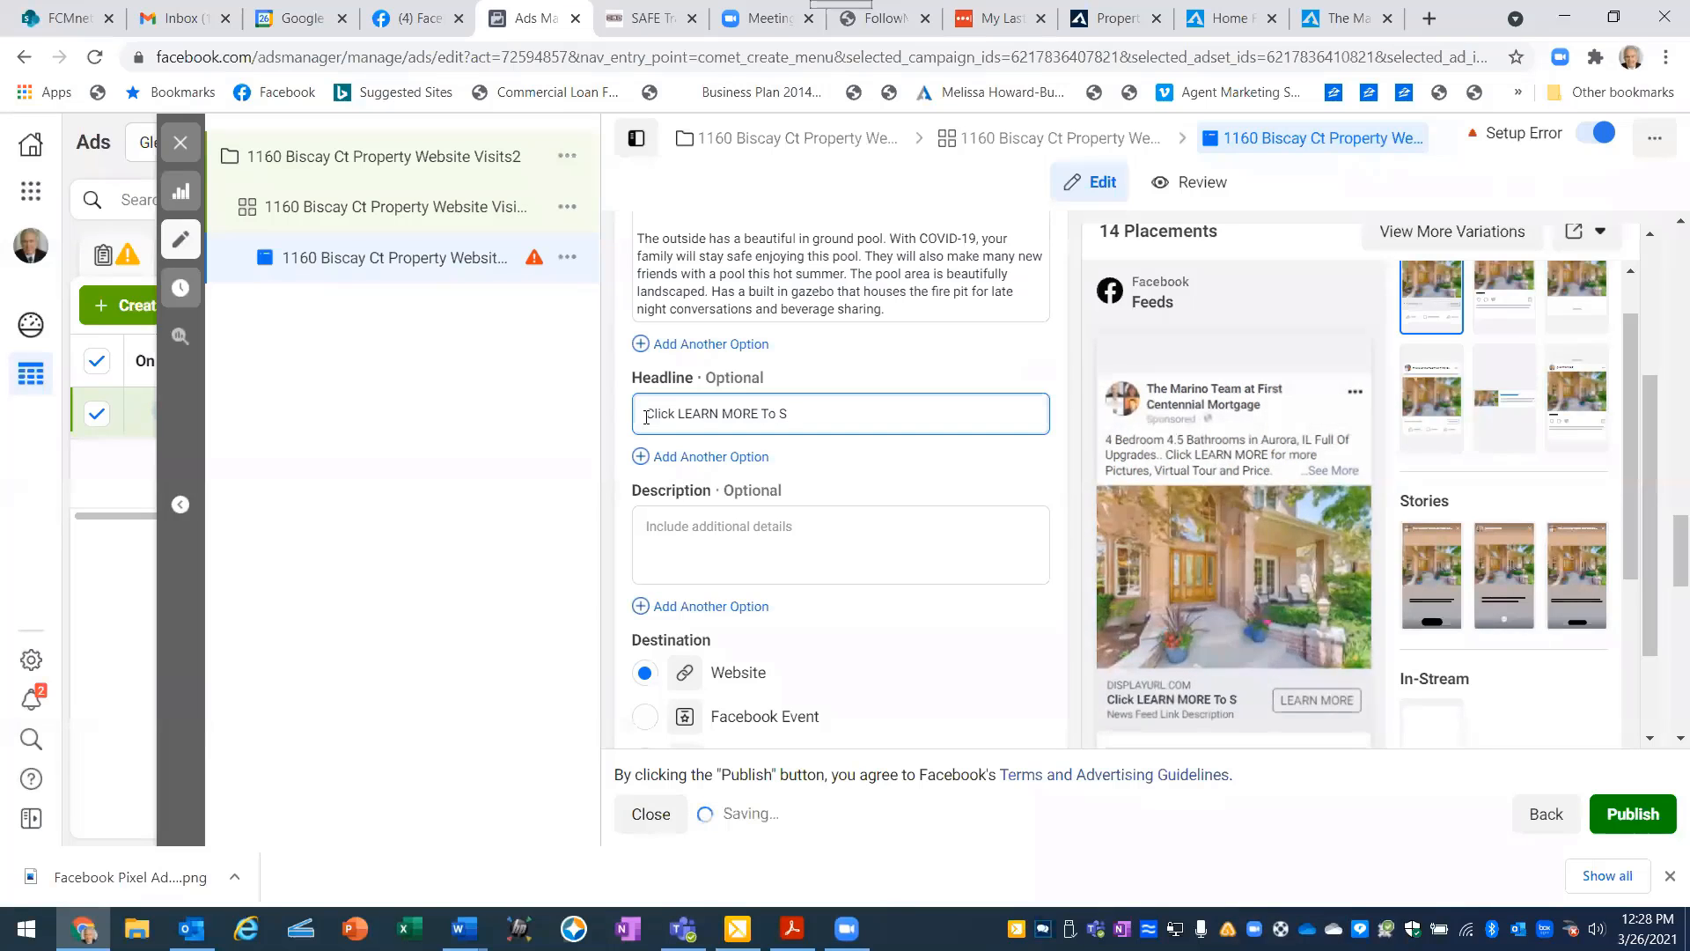
pyautogui.write('ee')
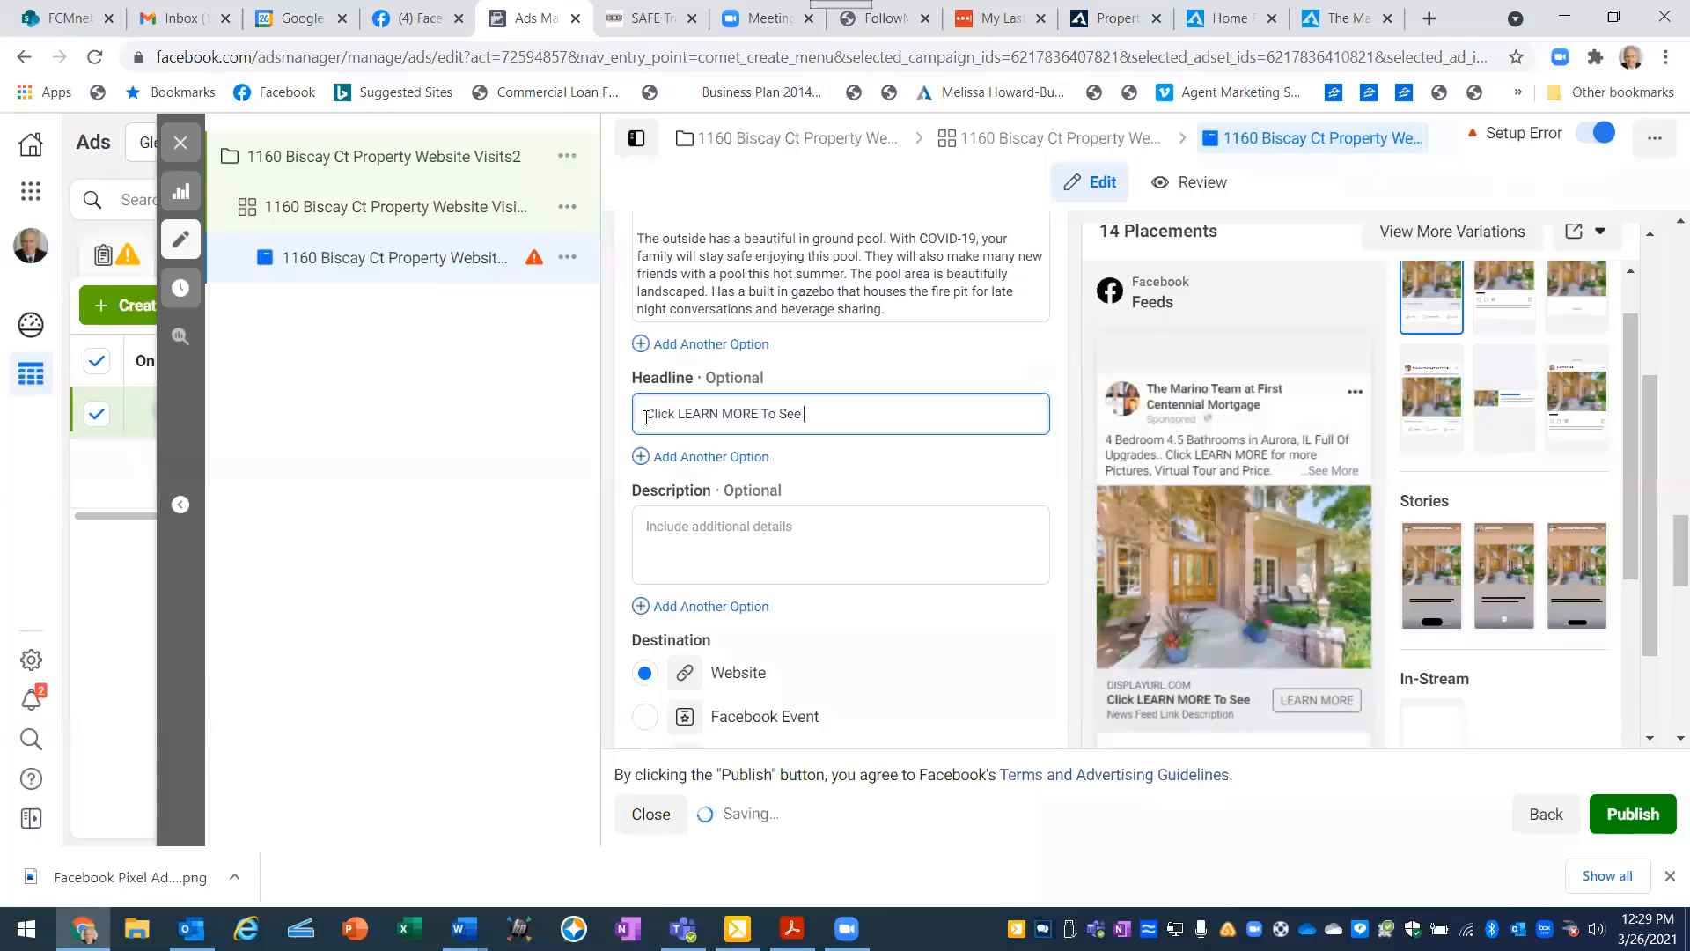
pyautogui.write(' This E')
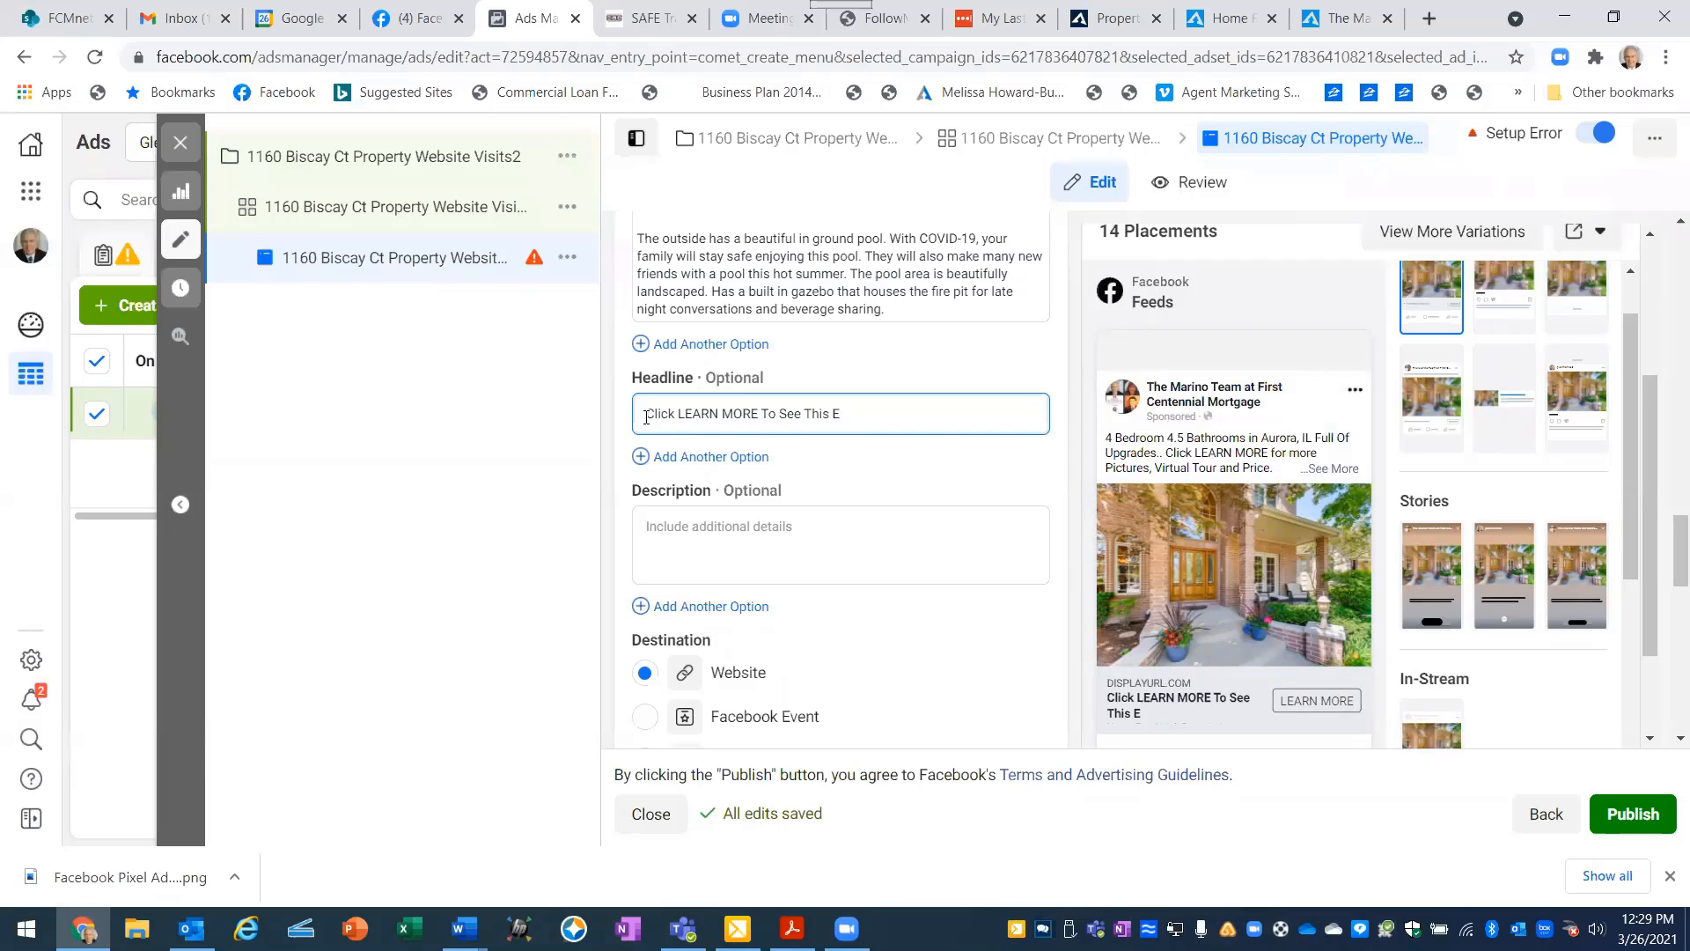
# - Complete the headline with "This Beautiful Move In Ready Home" after "Click LEARN MORE To See"
pyautogui.press('BackSpace')
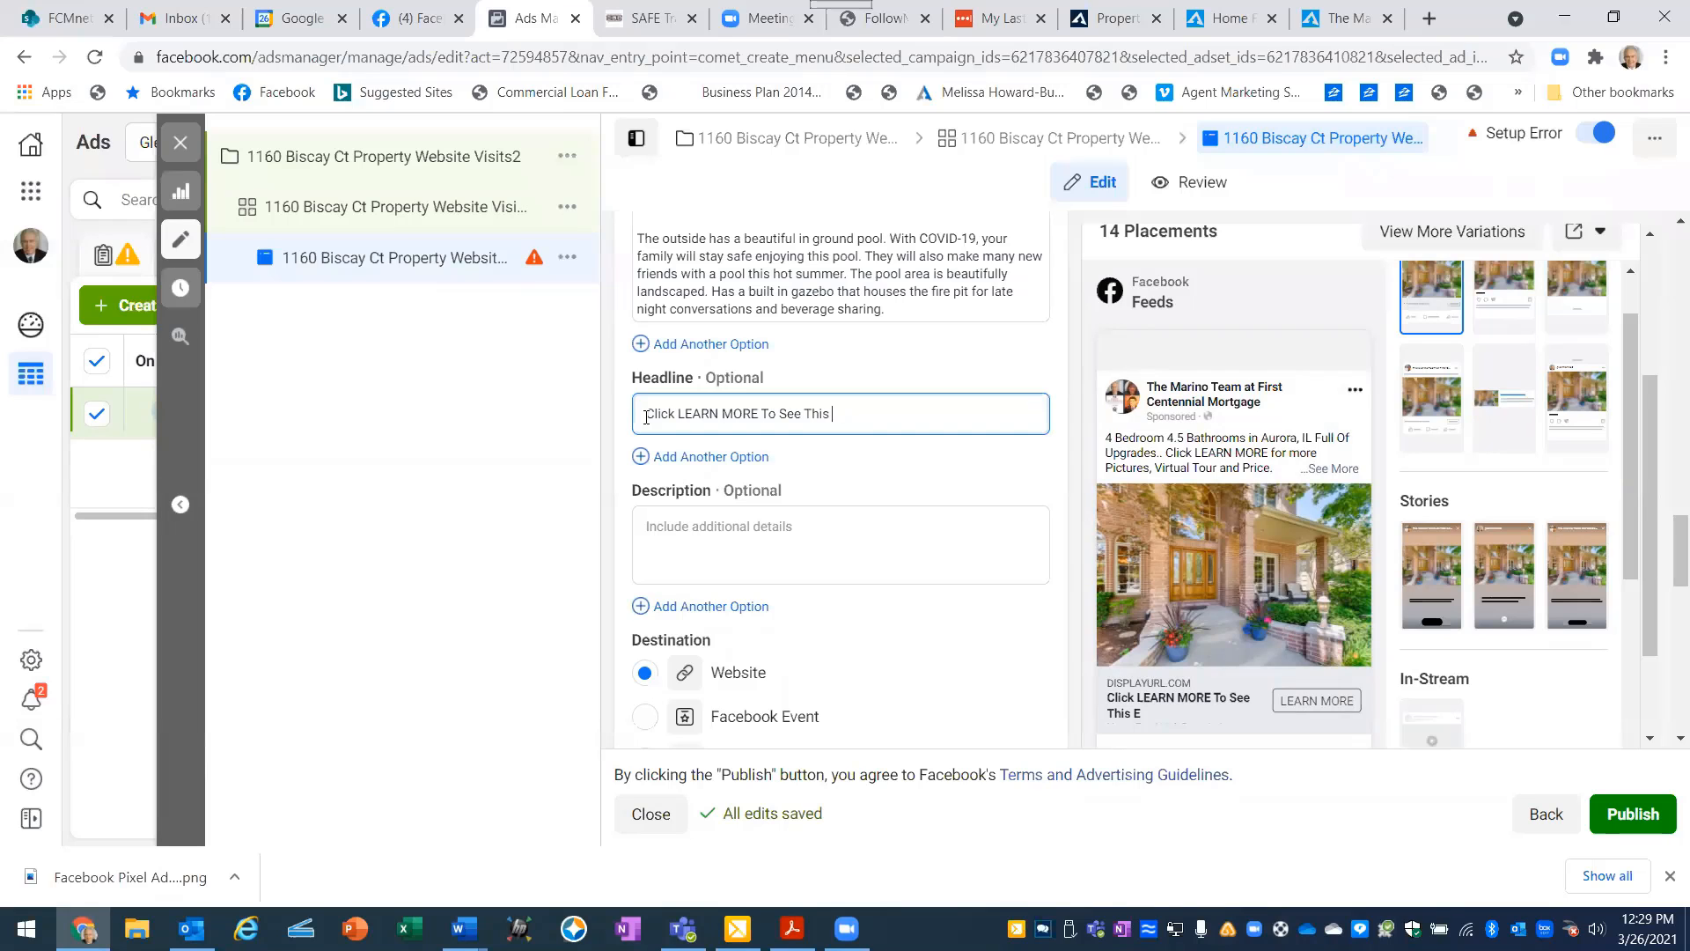
pyautogui.write('B')
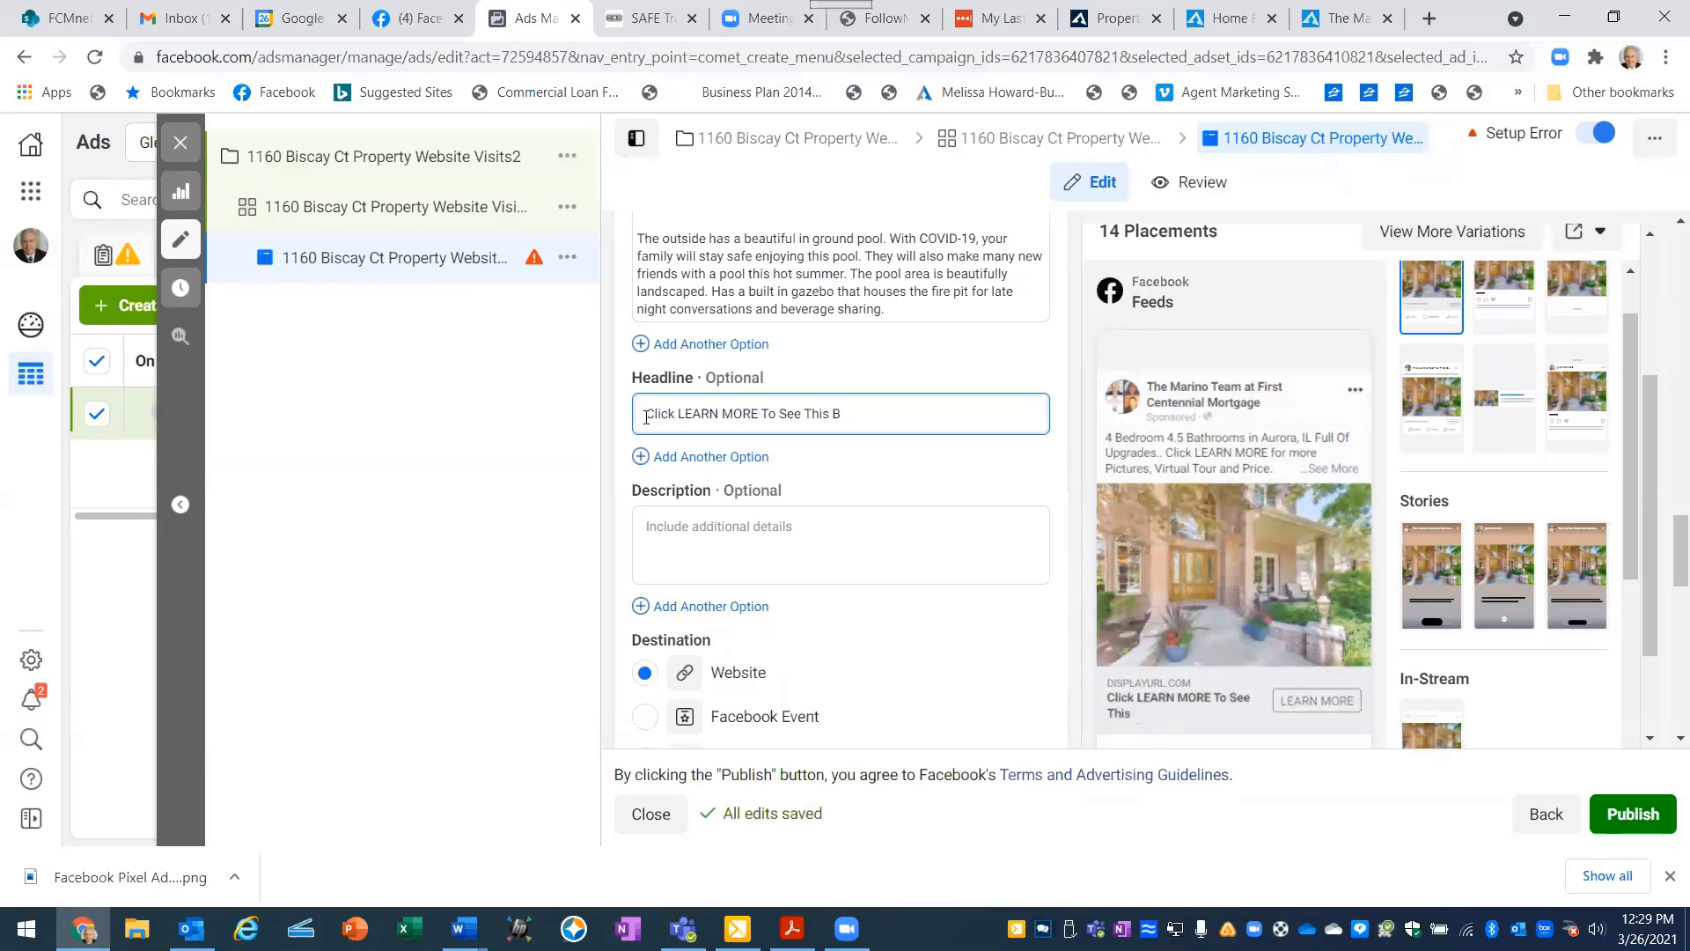
pyautogui.write('eu')
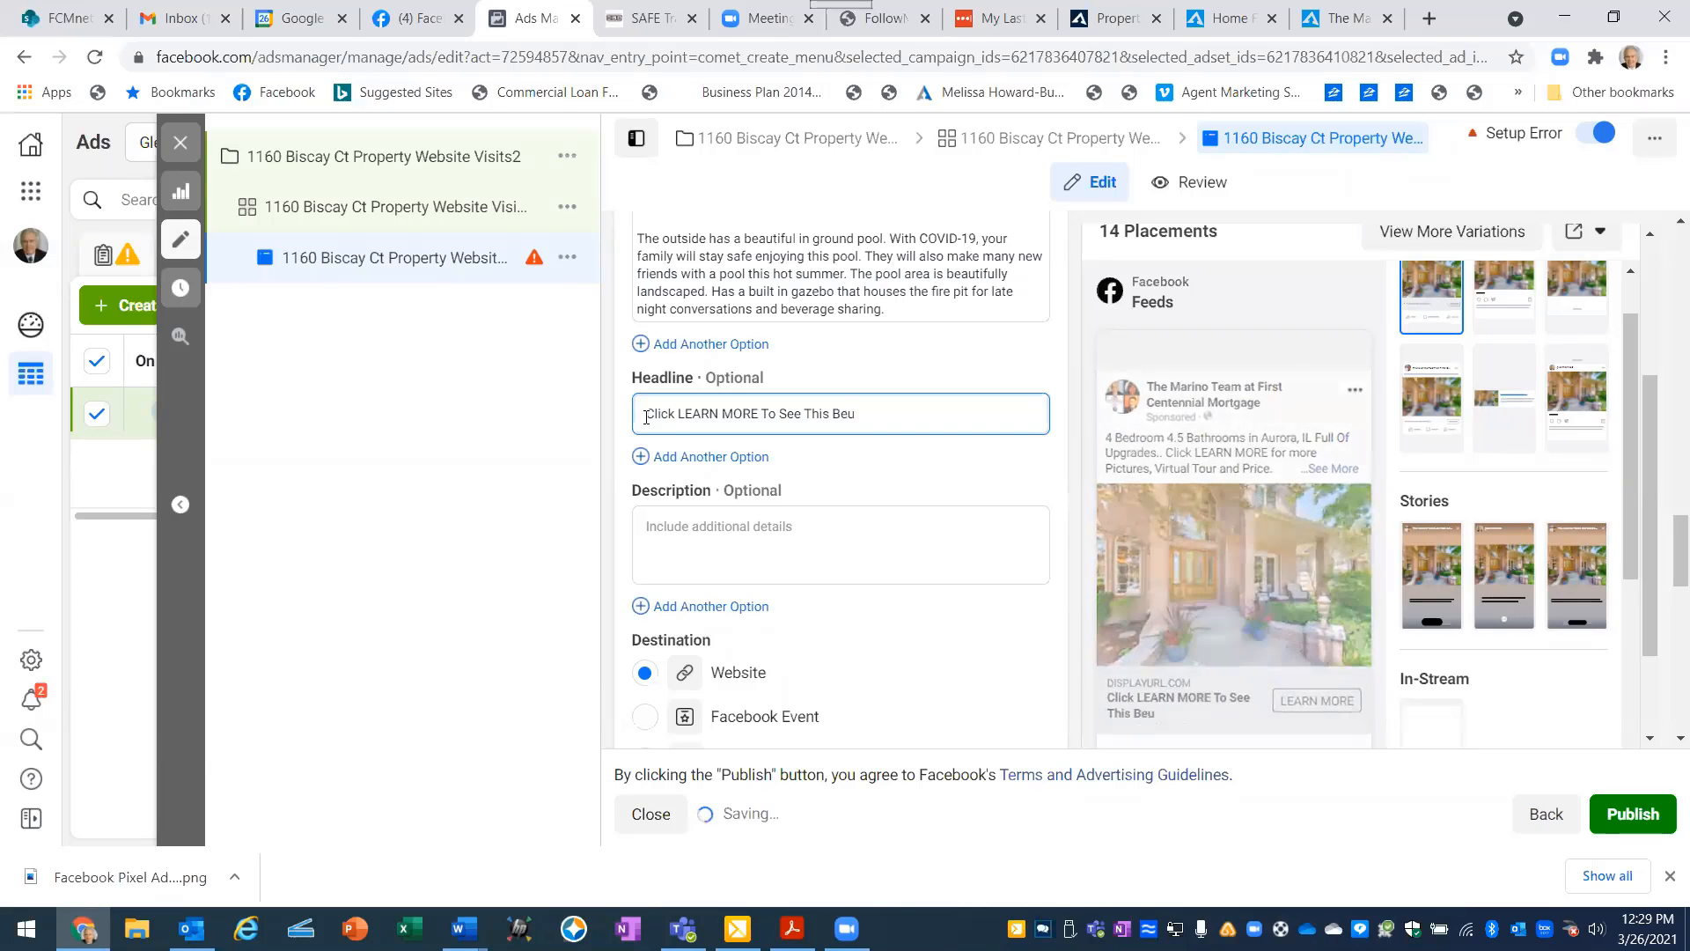
pyautogui.write('tiful')
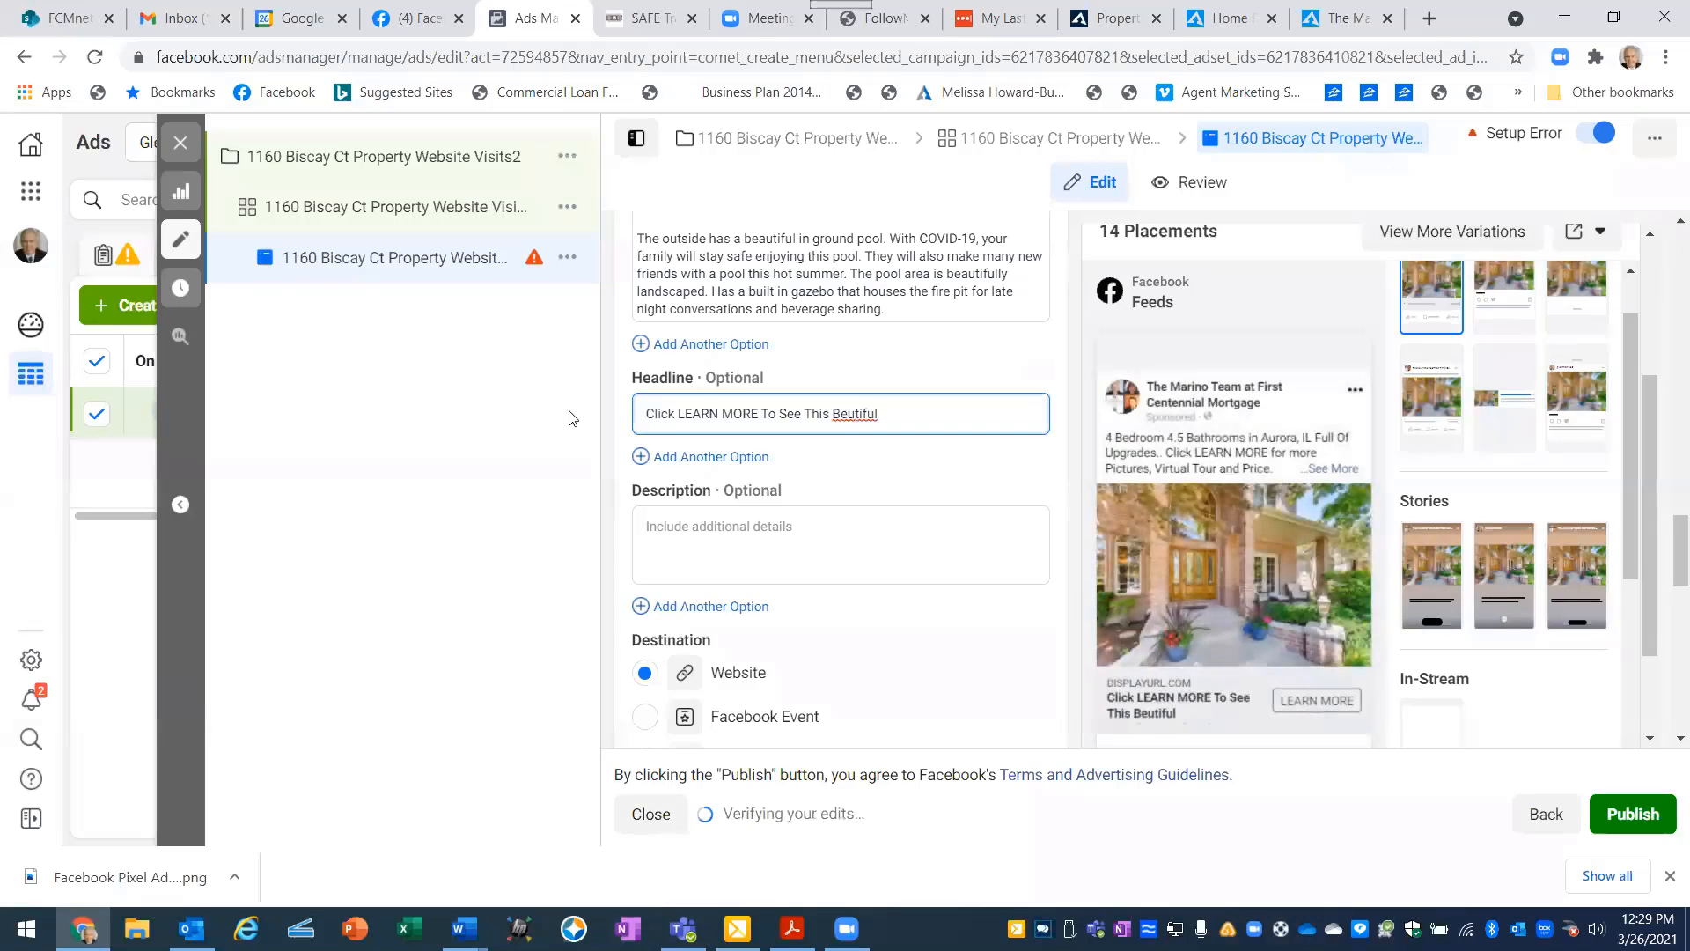
pyautogui.click(848, 415)
pyautogui.write('a')
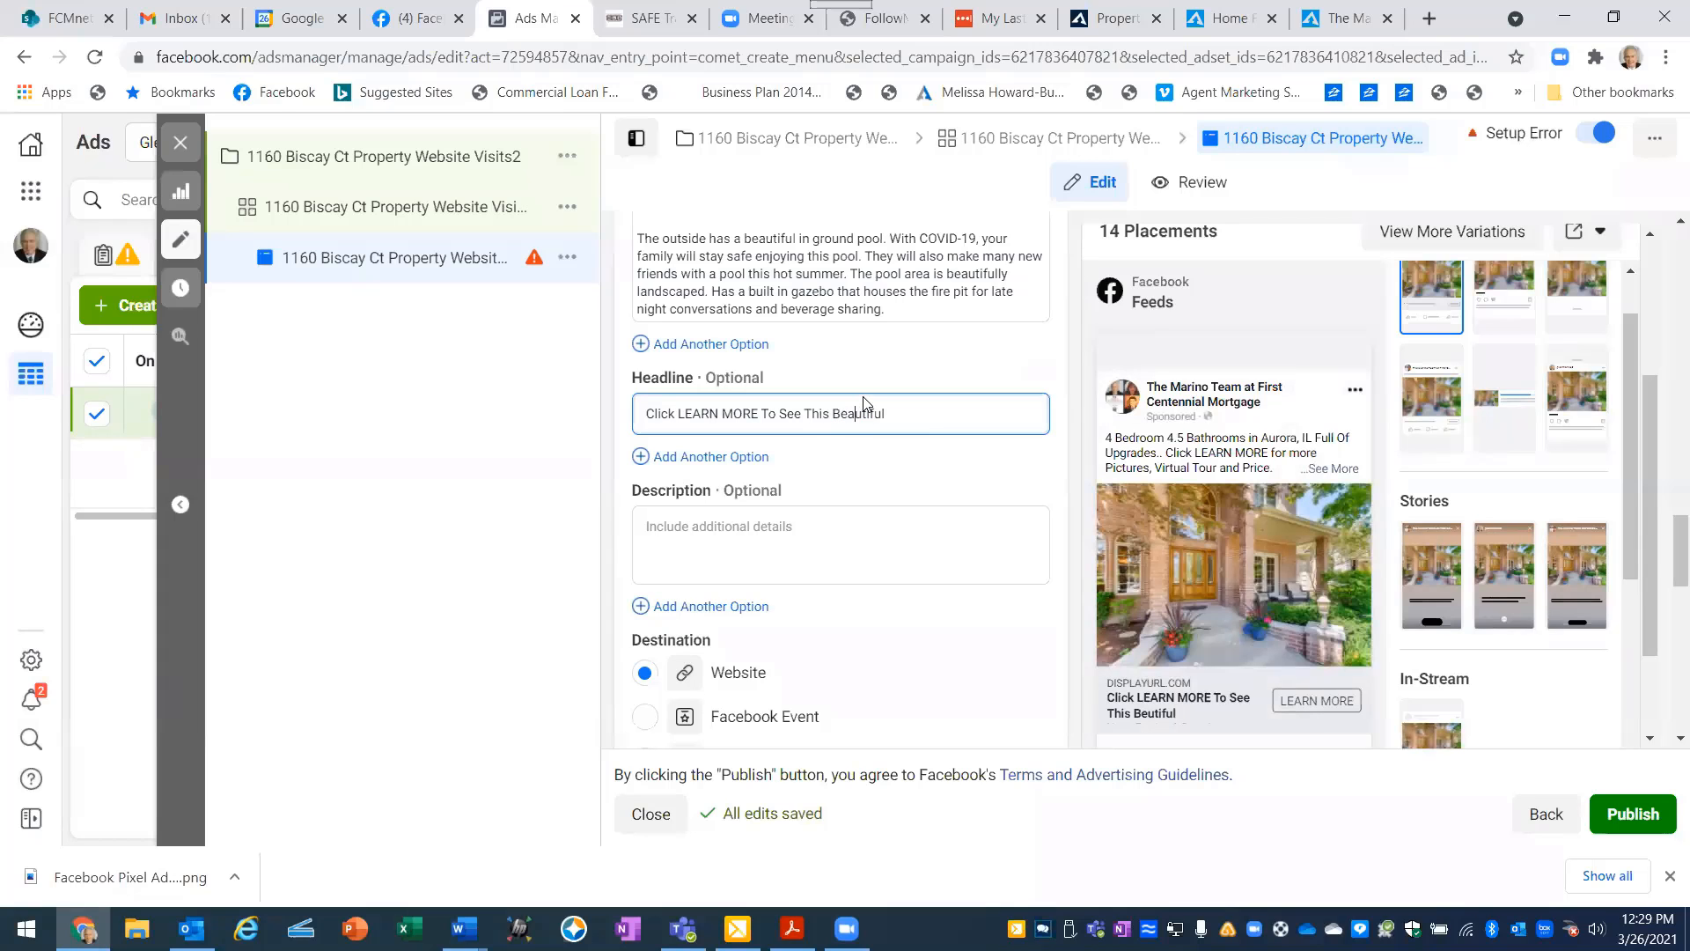
pyautogui.click(912, 417)
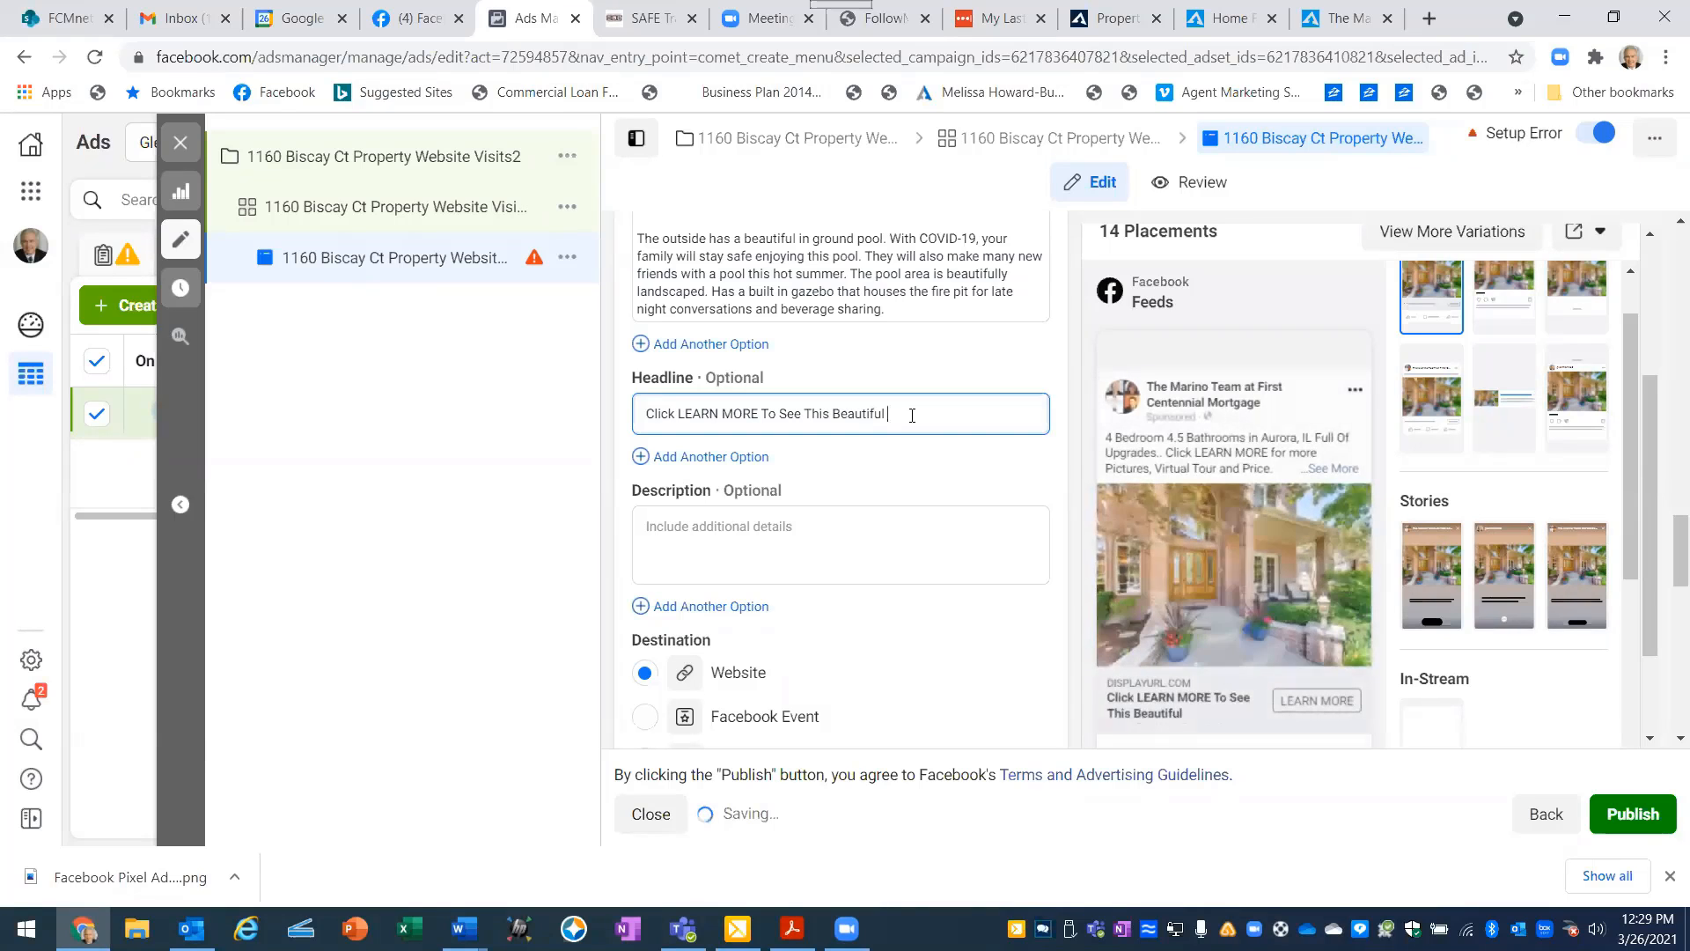
pyautogui.write('Move In Ready')
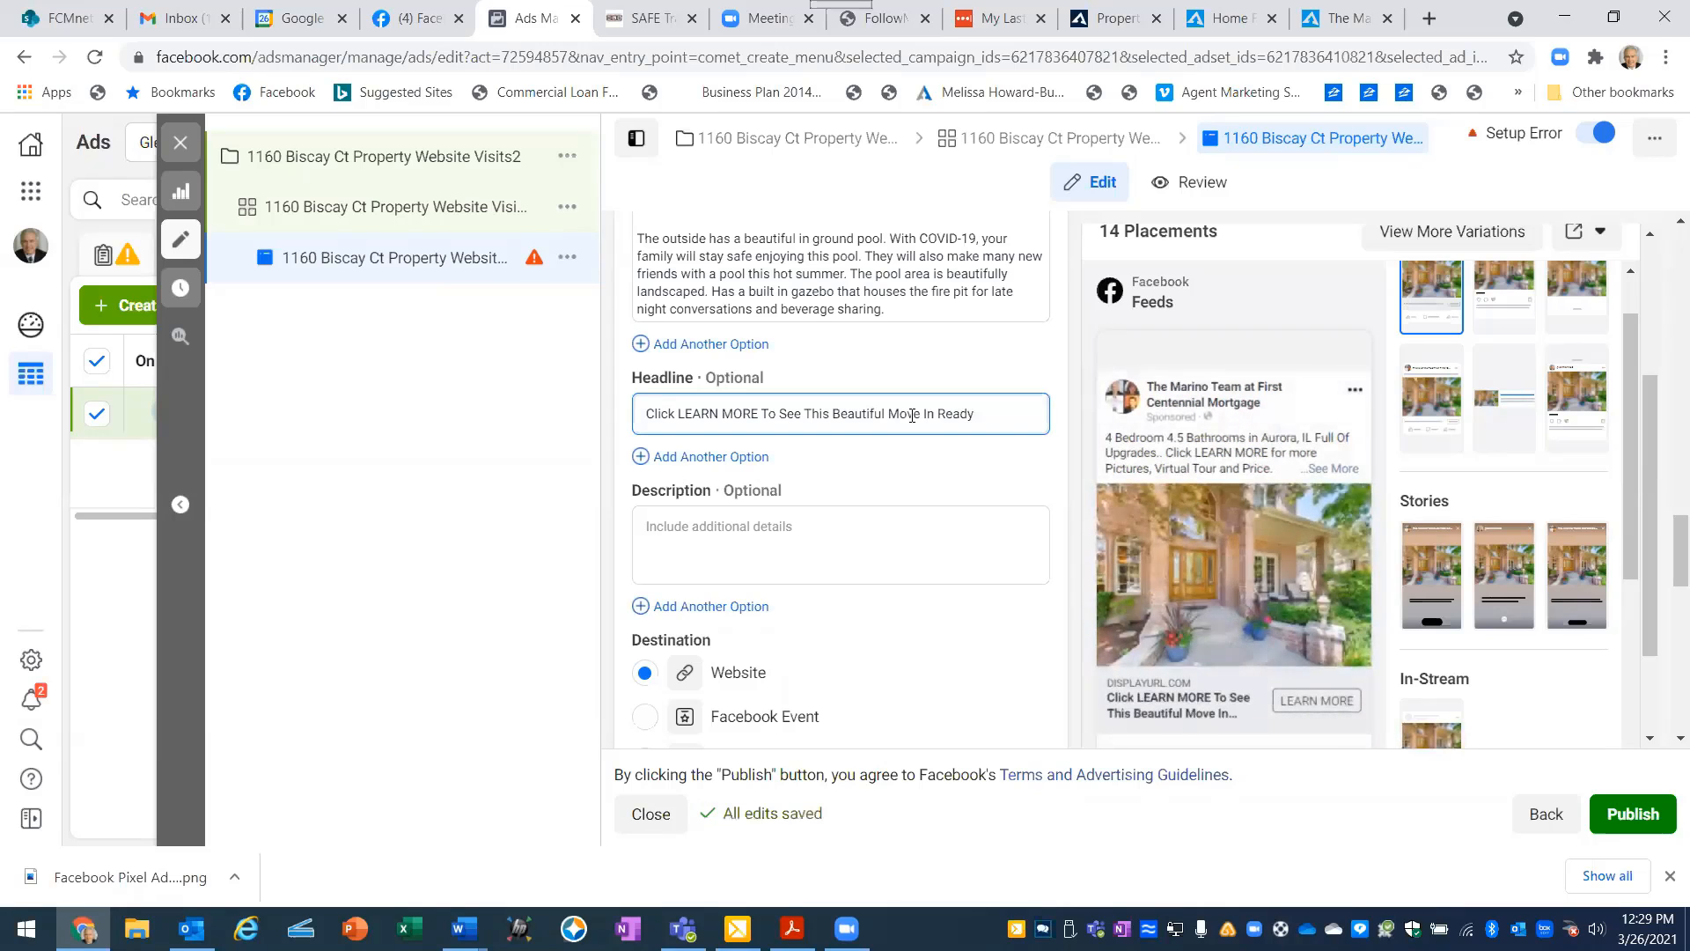
pyautogui.write('Home')
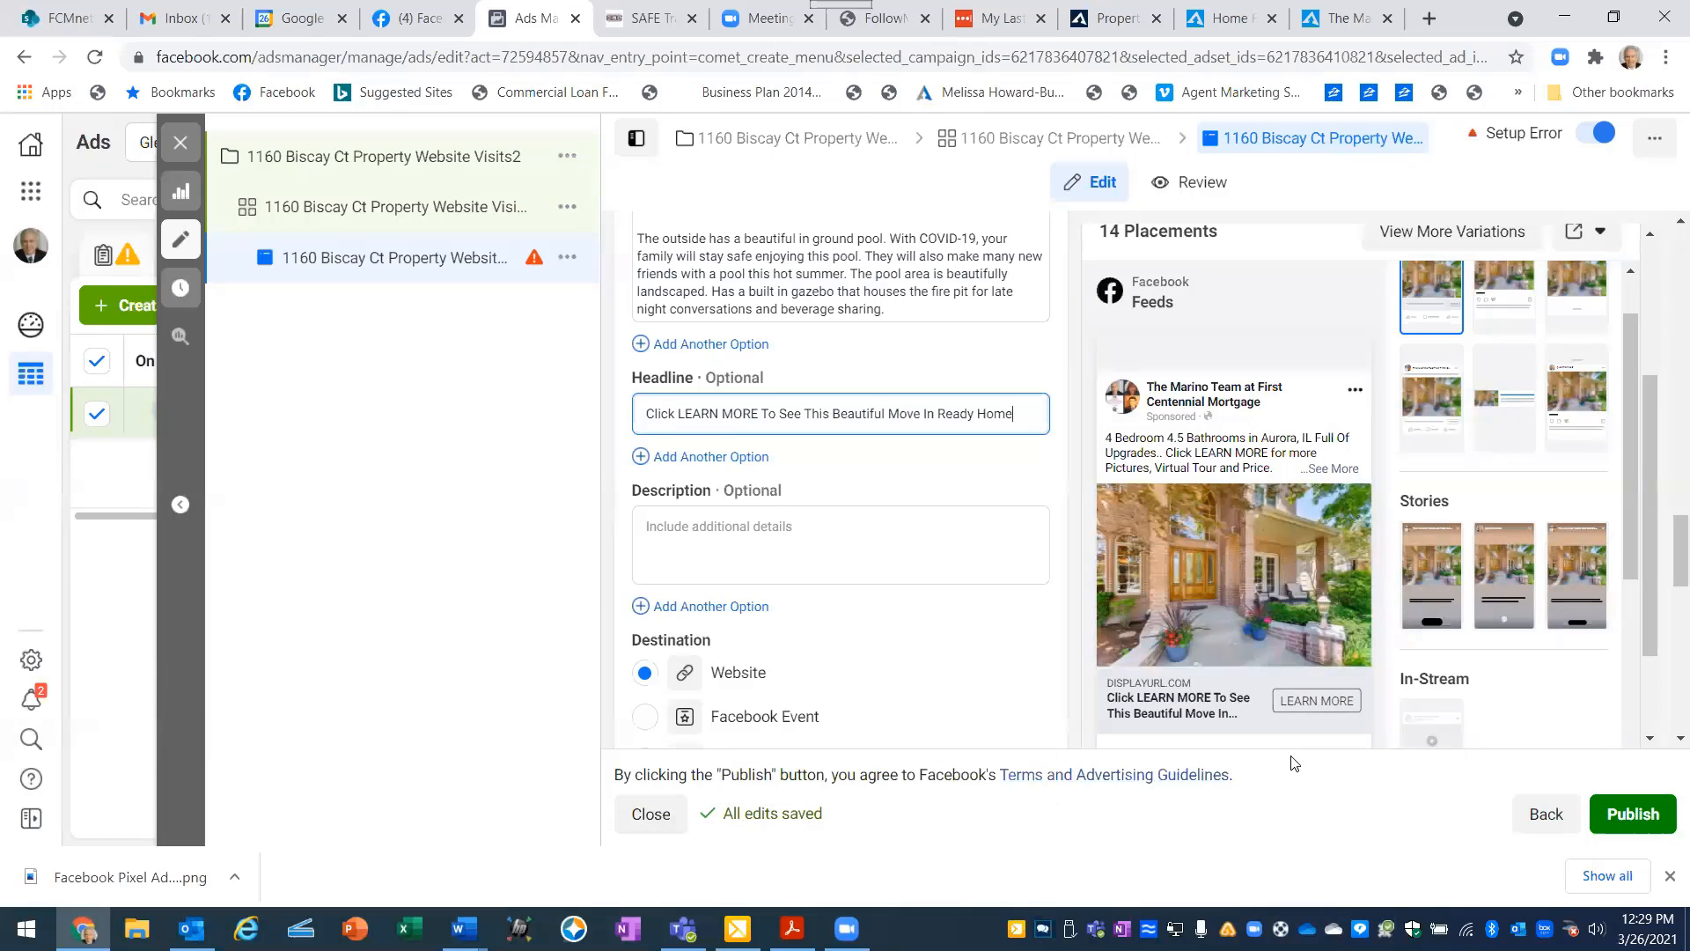
# - Shorten the ad's headline to "Click LEARN MORE To See This Beautiful Home!"
pyautogui.moveTo(1236, 715)
pyautogui.press('BackSpace')
pyautogui.press('BackSpace')
pyautogui.press('BackSpace')
pyautogui.press('BackSpace')
pyautogui.press('BackSpace')
pyautogui.press('BackSpace')
pyautogui.press('BackSpace')
pyautogui.press('BackSpace')
pyautogui.press('BackSpace')
pyautogui.press('BackSpace')
pyautogui.press('BackSpace')
pyautogui.press('BackSpace')
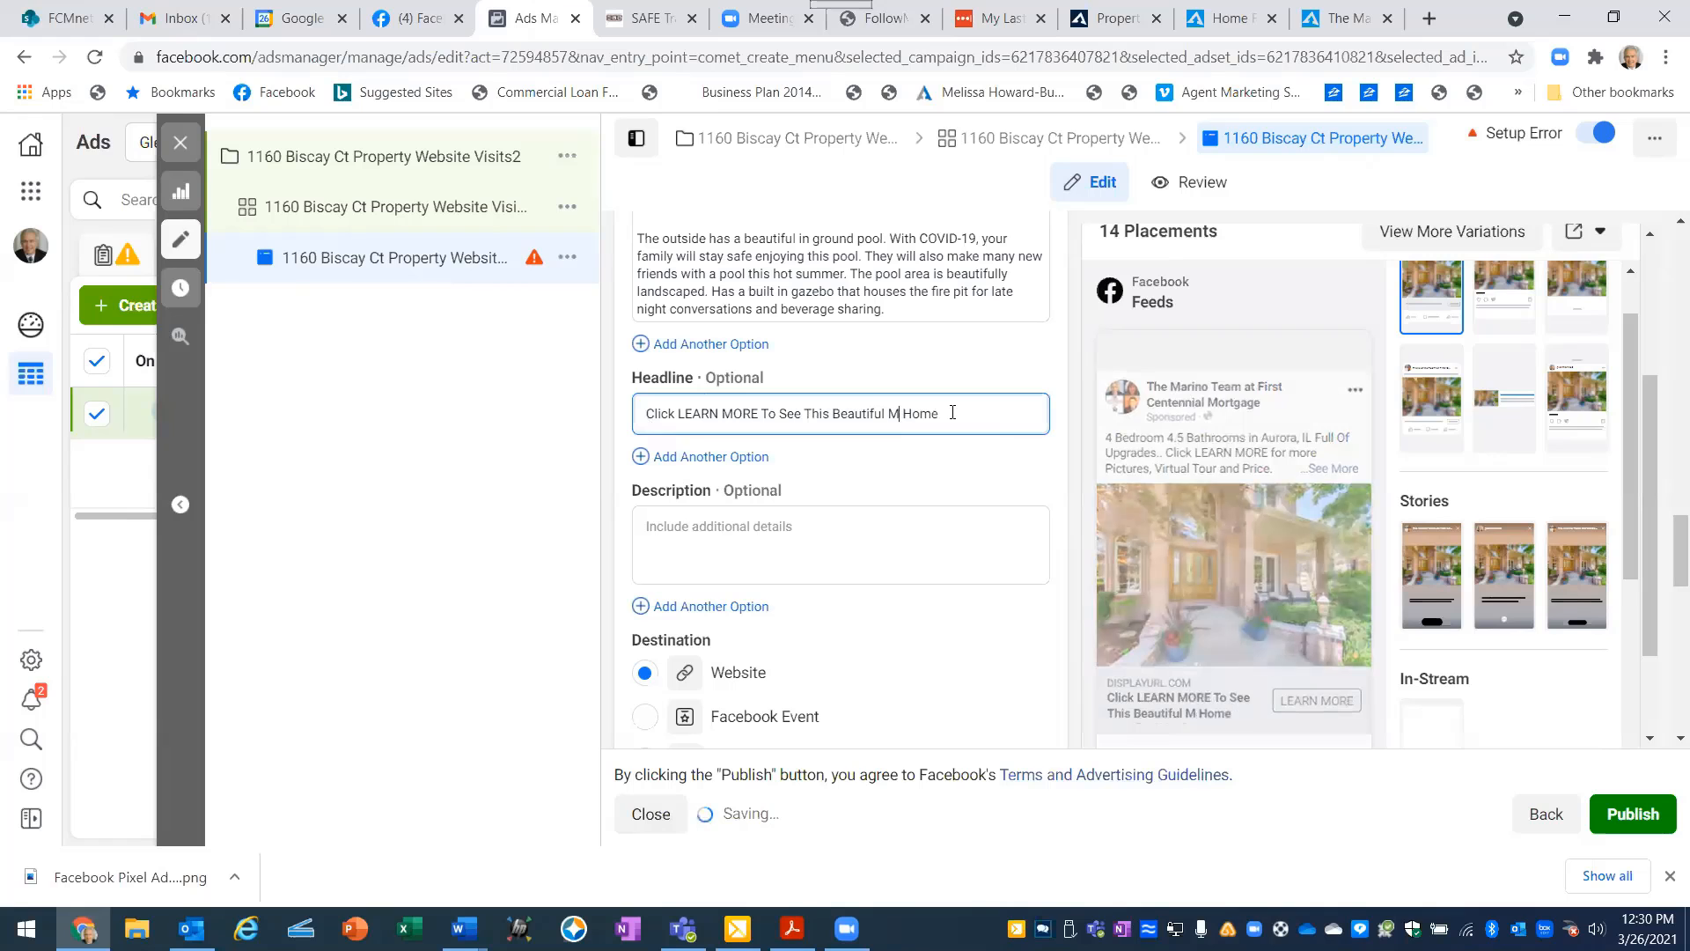
pyautogui.press('BackSpace')
pyautogui.press('BackSpace')
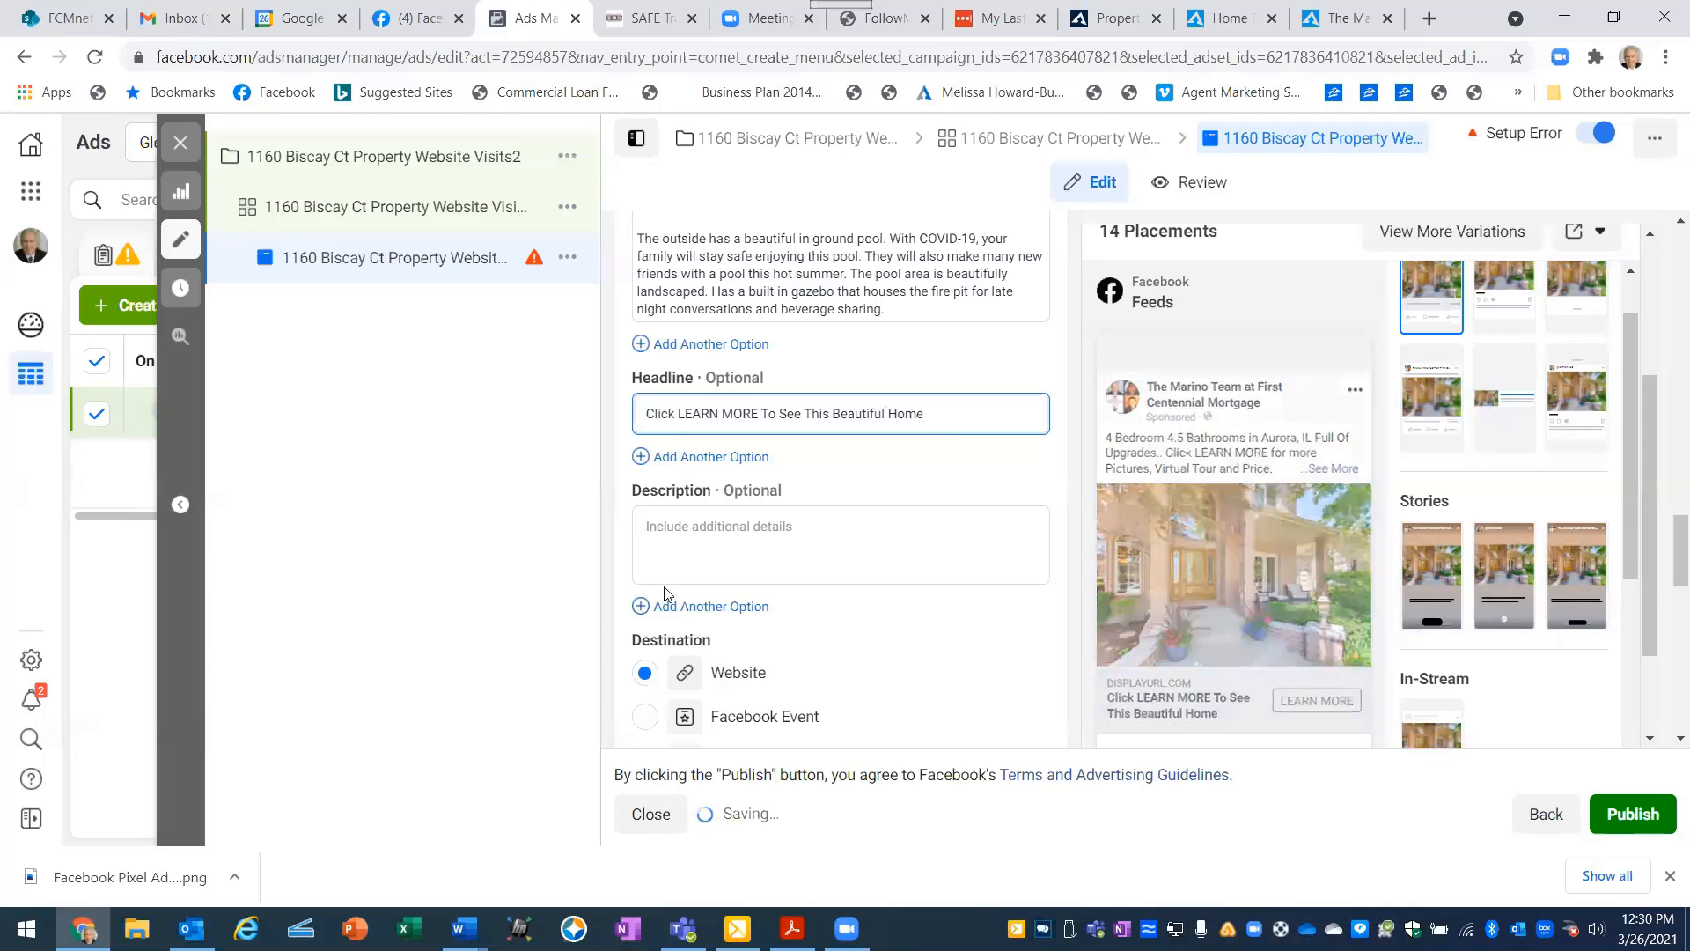
pyautogui.click(930, 411)
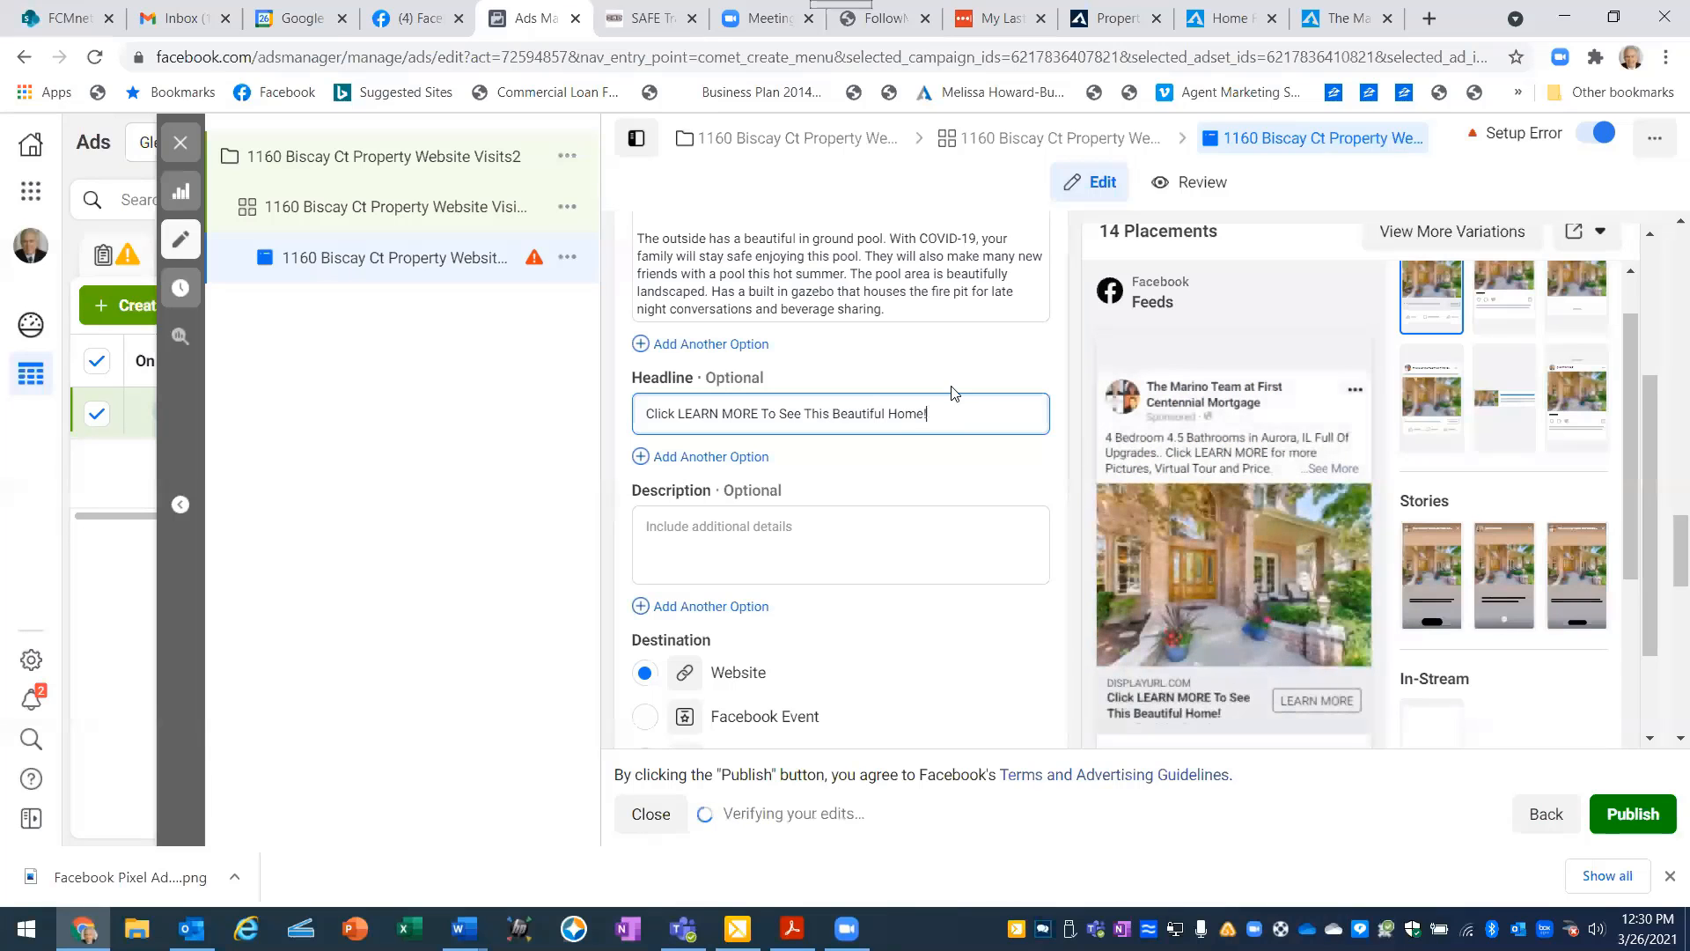
# - Ready the ad's empty Website URL for entry, and copy the full web address of the property's tourthisgreathome.com website
pyautogui.scroll(-4, 812, 513)
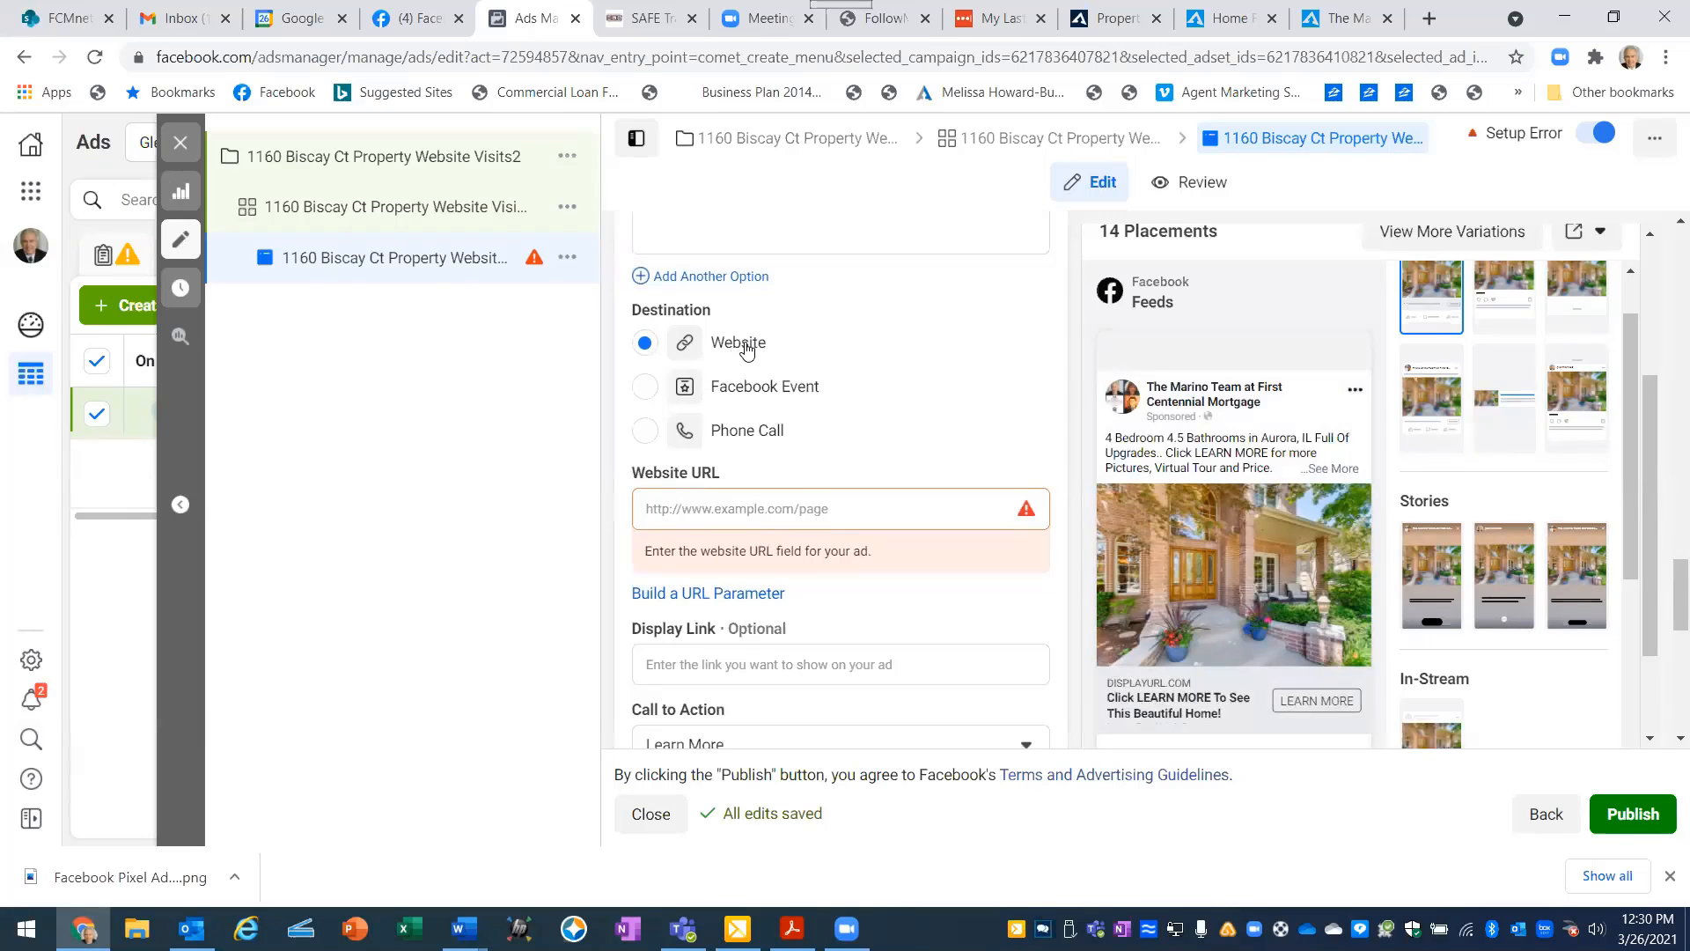
pyautogui.click(648, 509)
pyautogui.click(1241, 20)
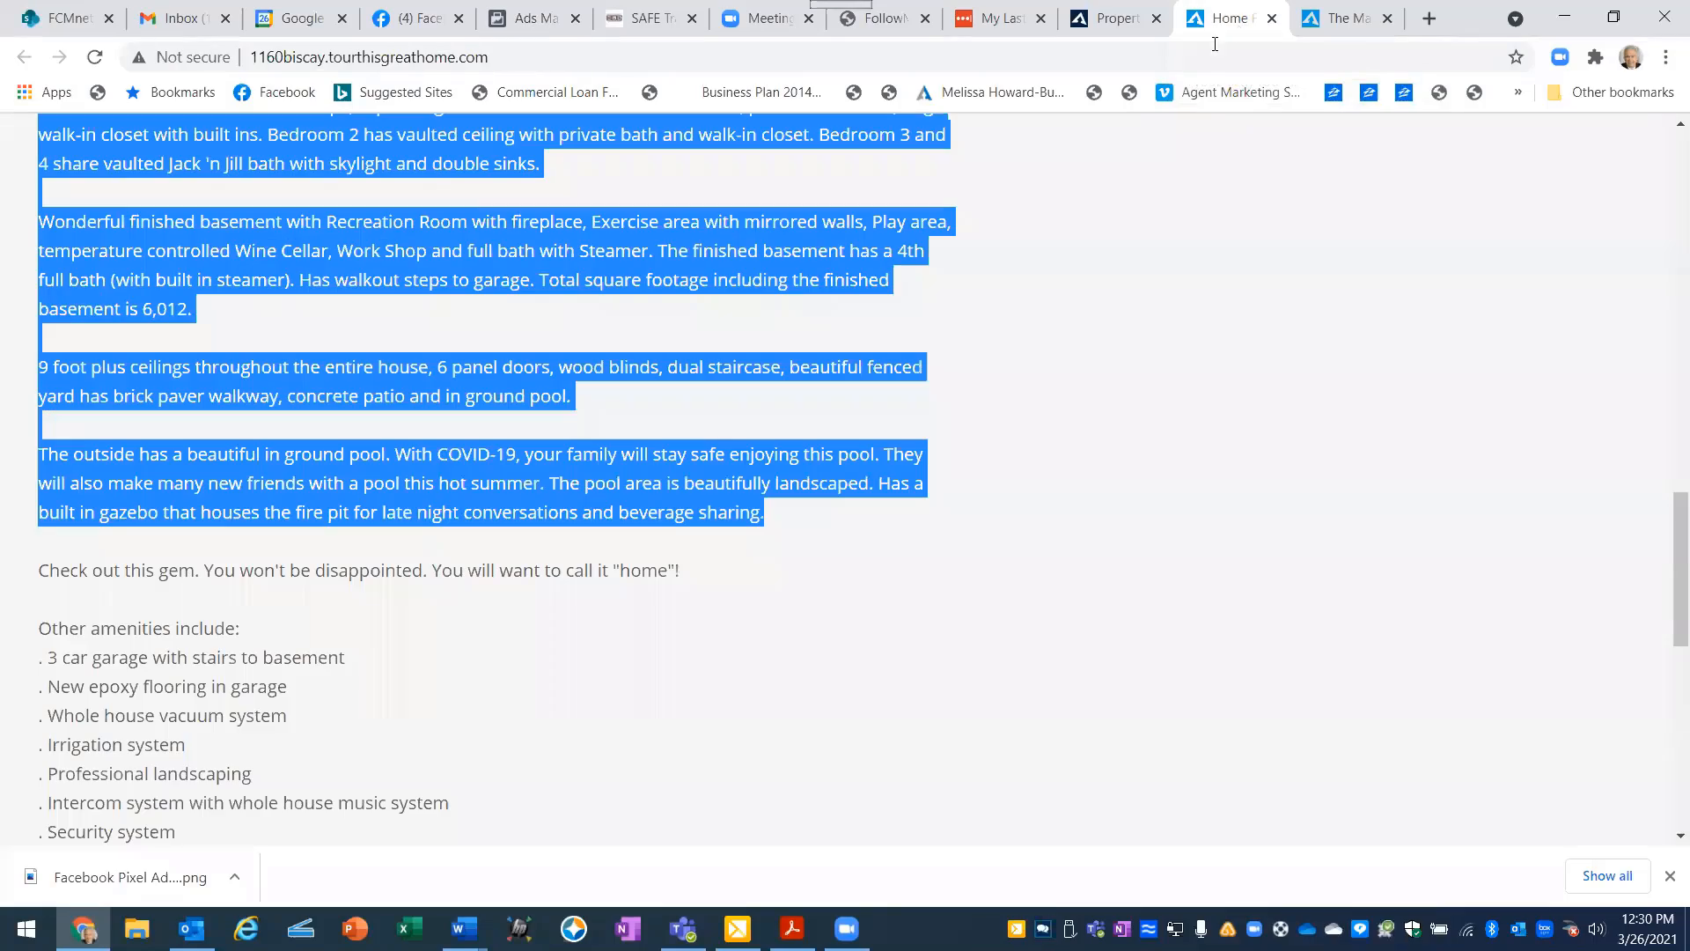
pyautogui.click(1109, 411)
pyautogui.scroll(6, 200, 385)
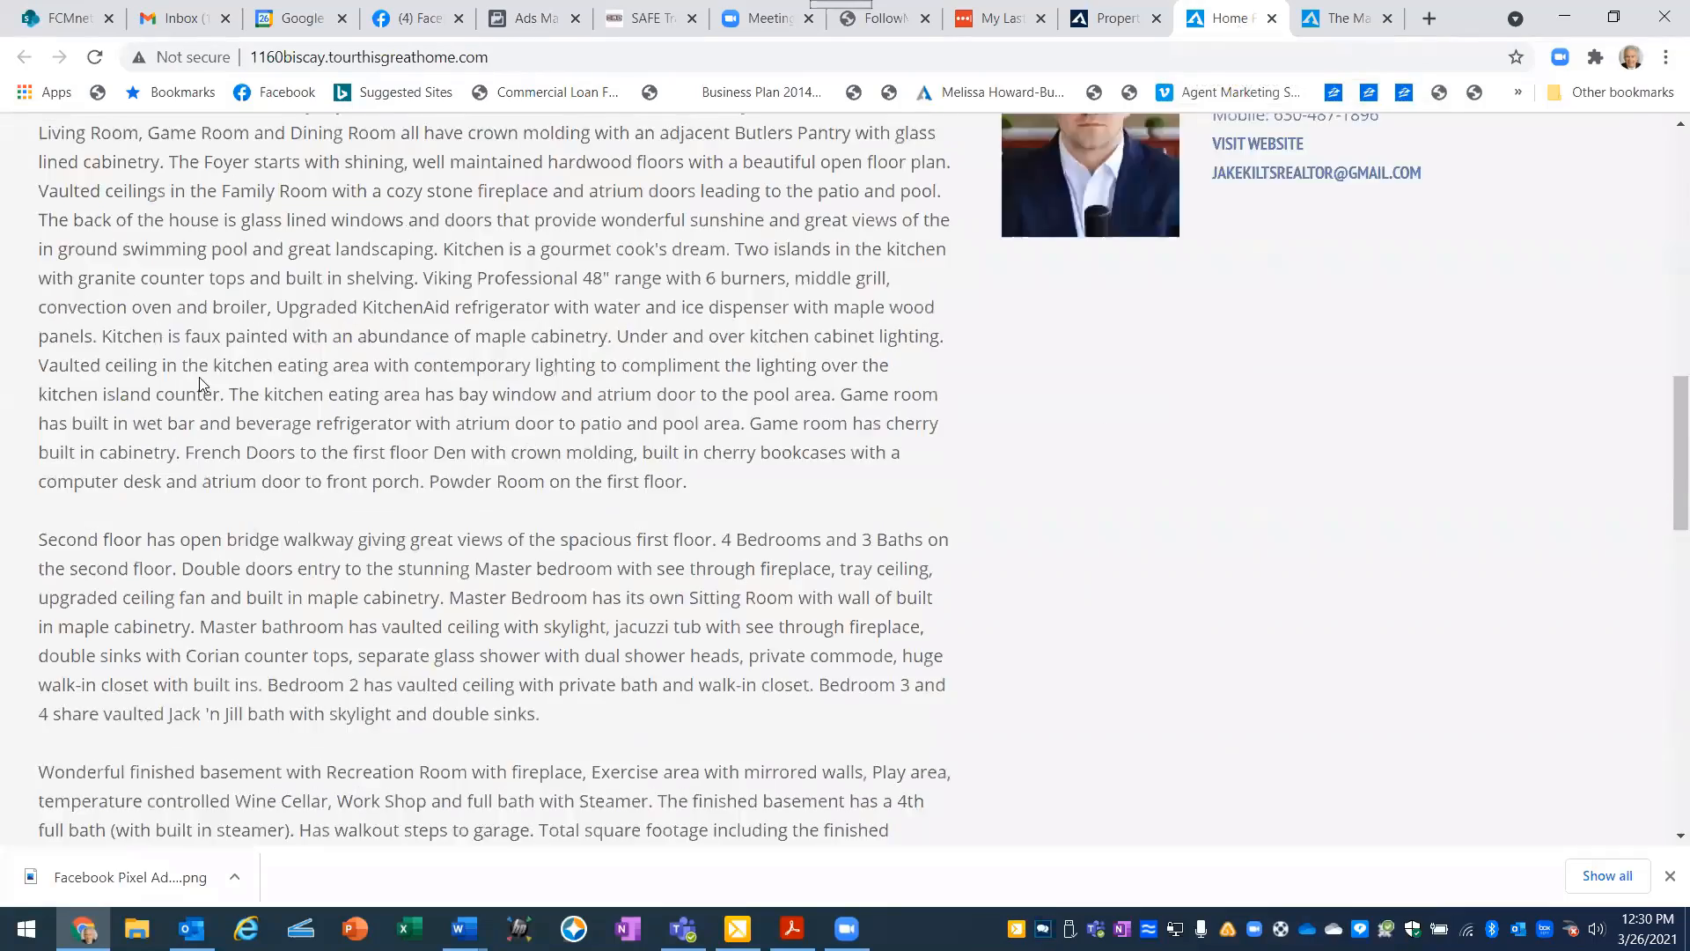
pyautogui.scroll(15, 201, 385)
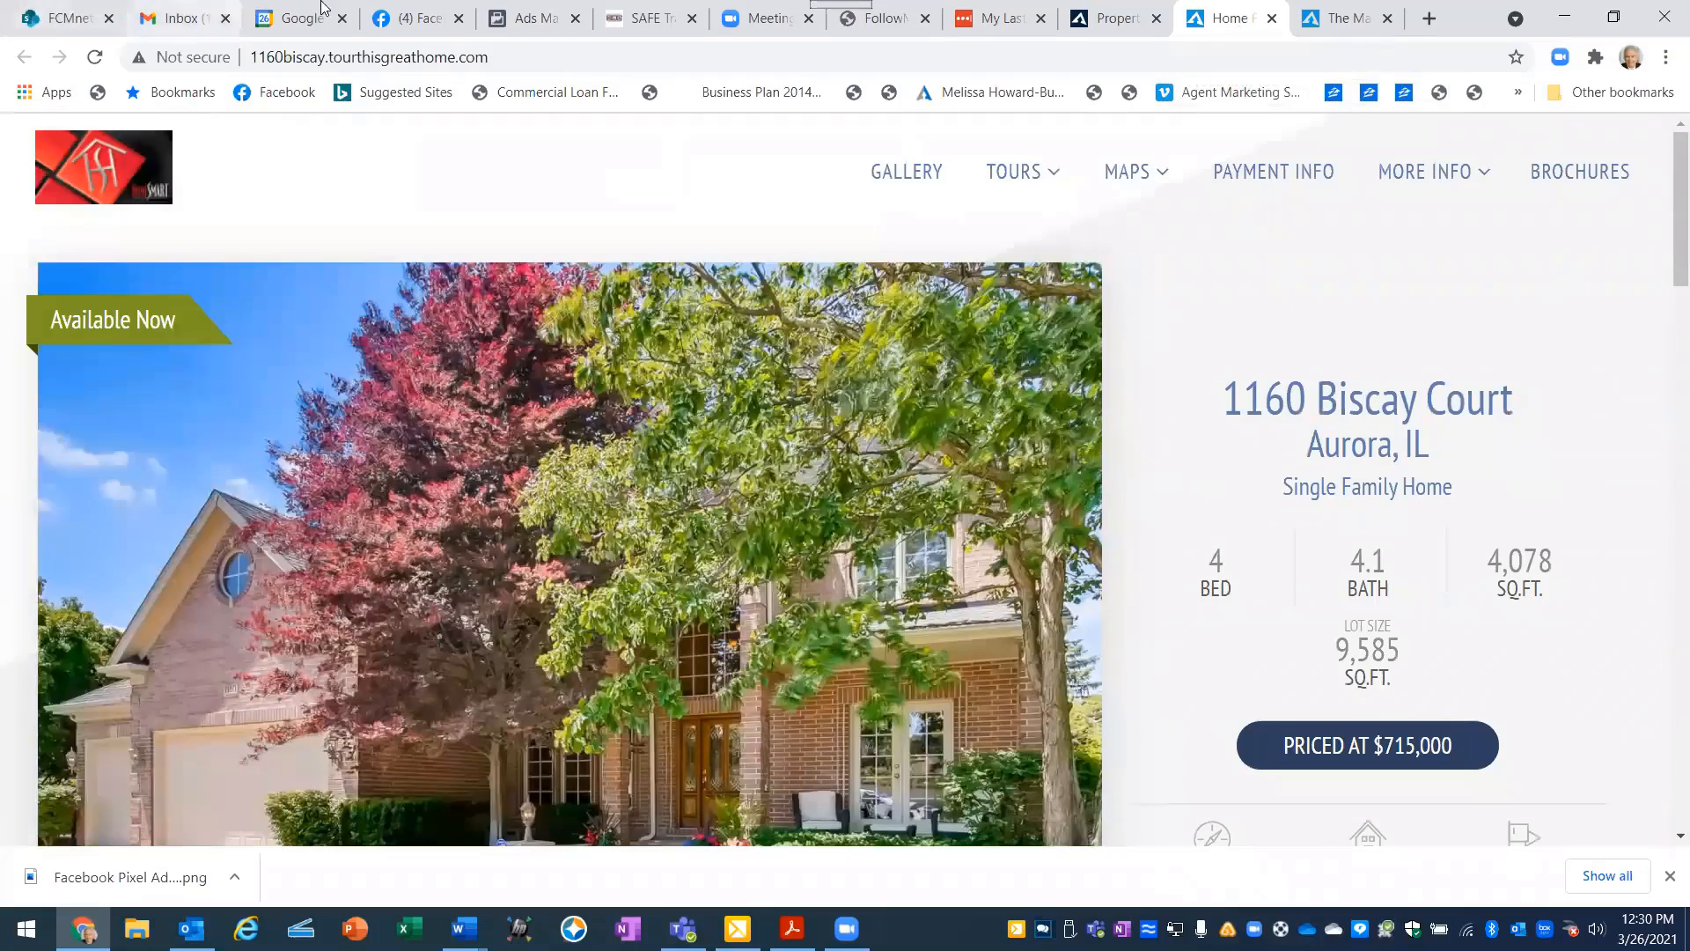
pyautogui.moveTo(489, 56); pyautogui.dragTo(242, 57)
pyautogui.rightClick(268, 53)
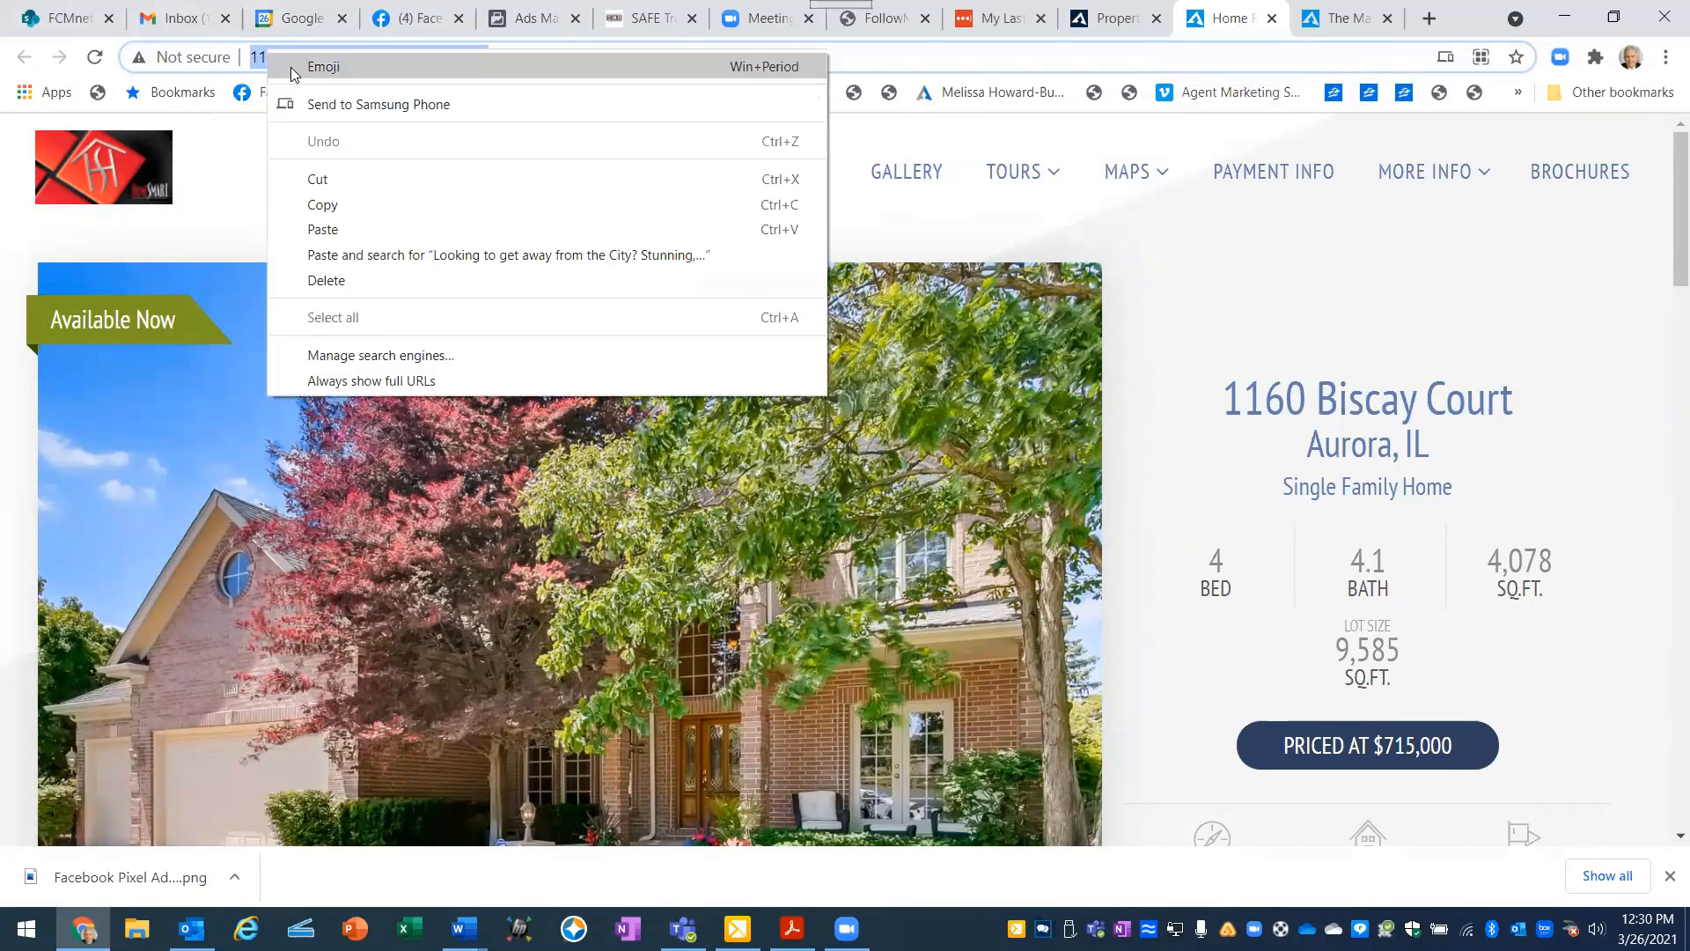
pyautogui.click(338, 206)
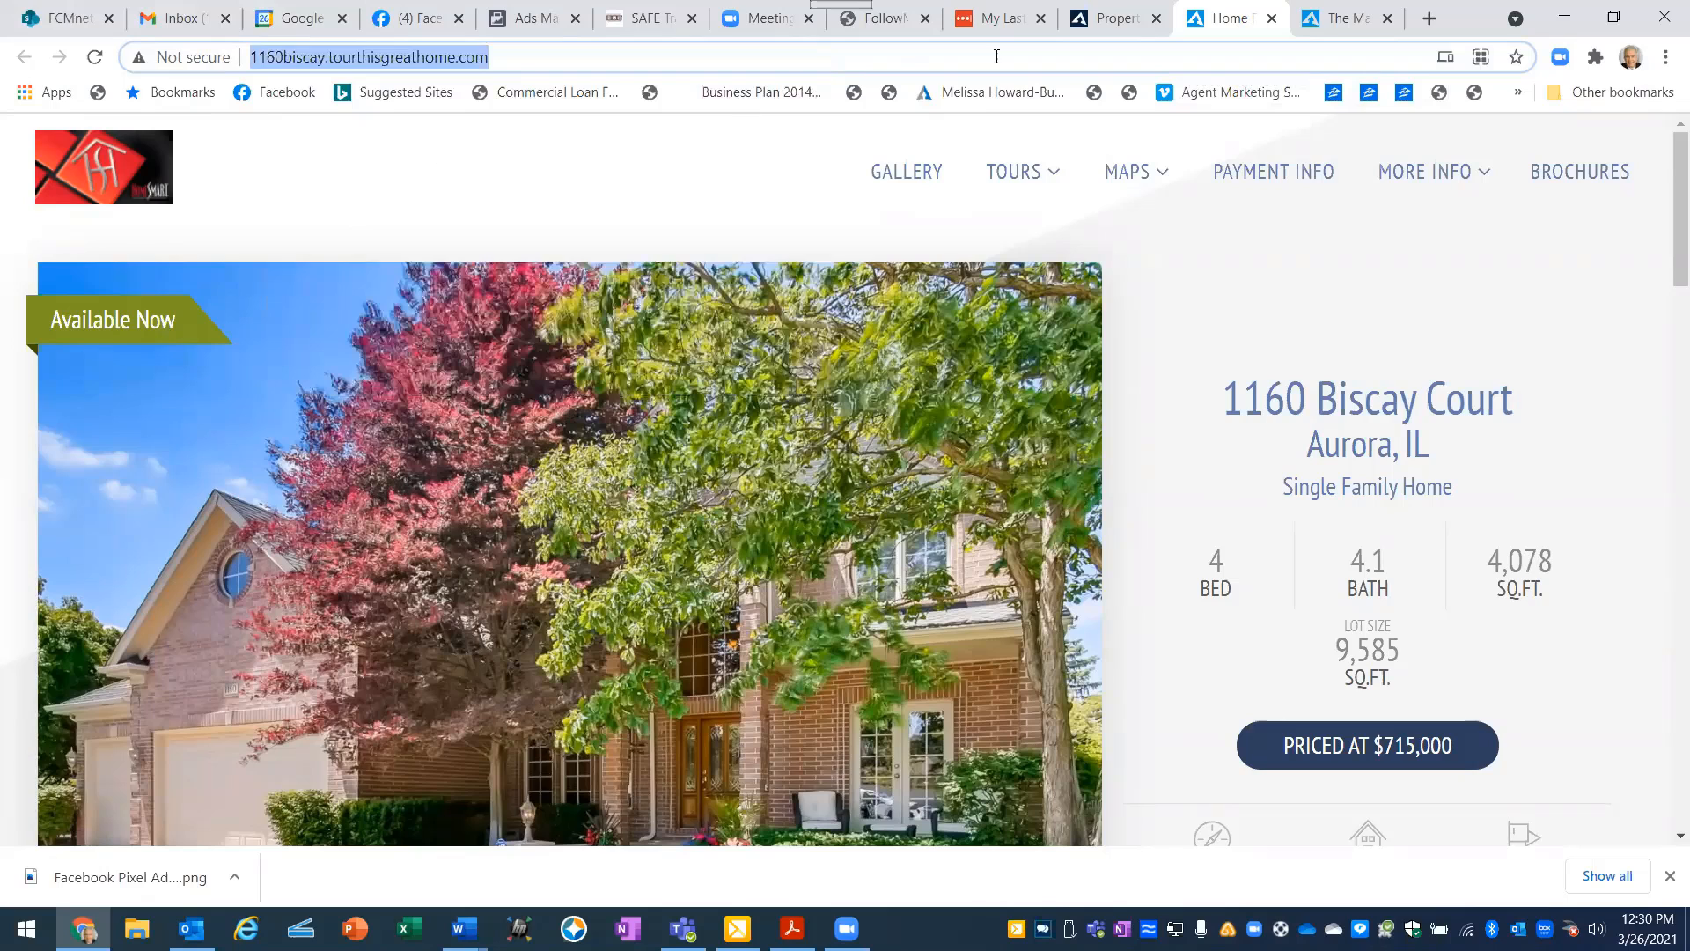
# - Return to the ad draft in Ads Manager and paste the copied property website address as its Website URL
pyautogui.click(537, 19)
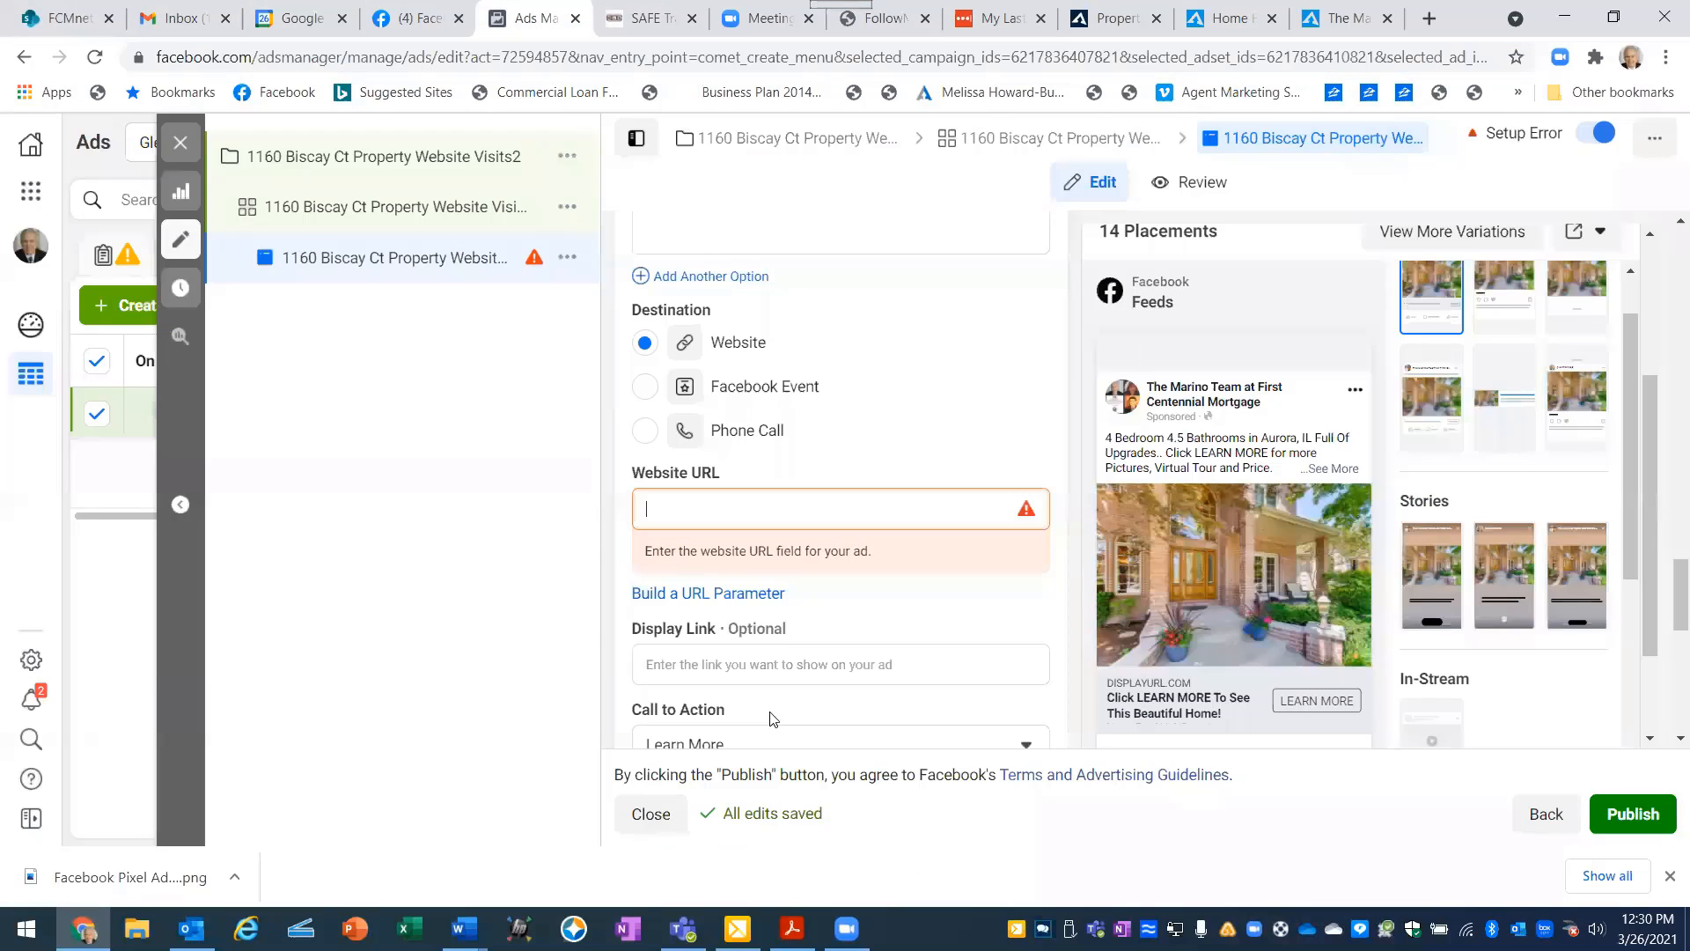
pyautogui.rightClick(657, 507)
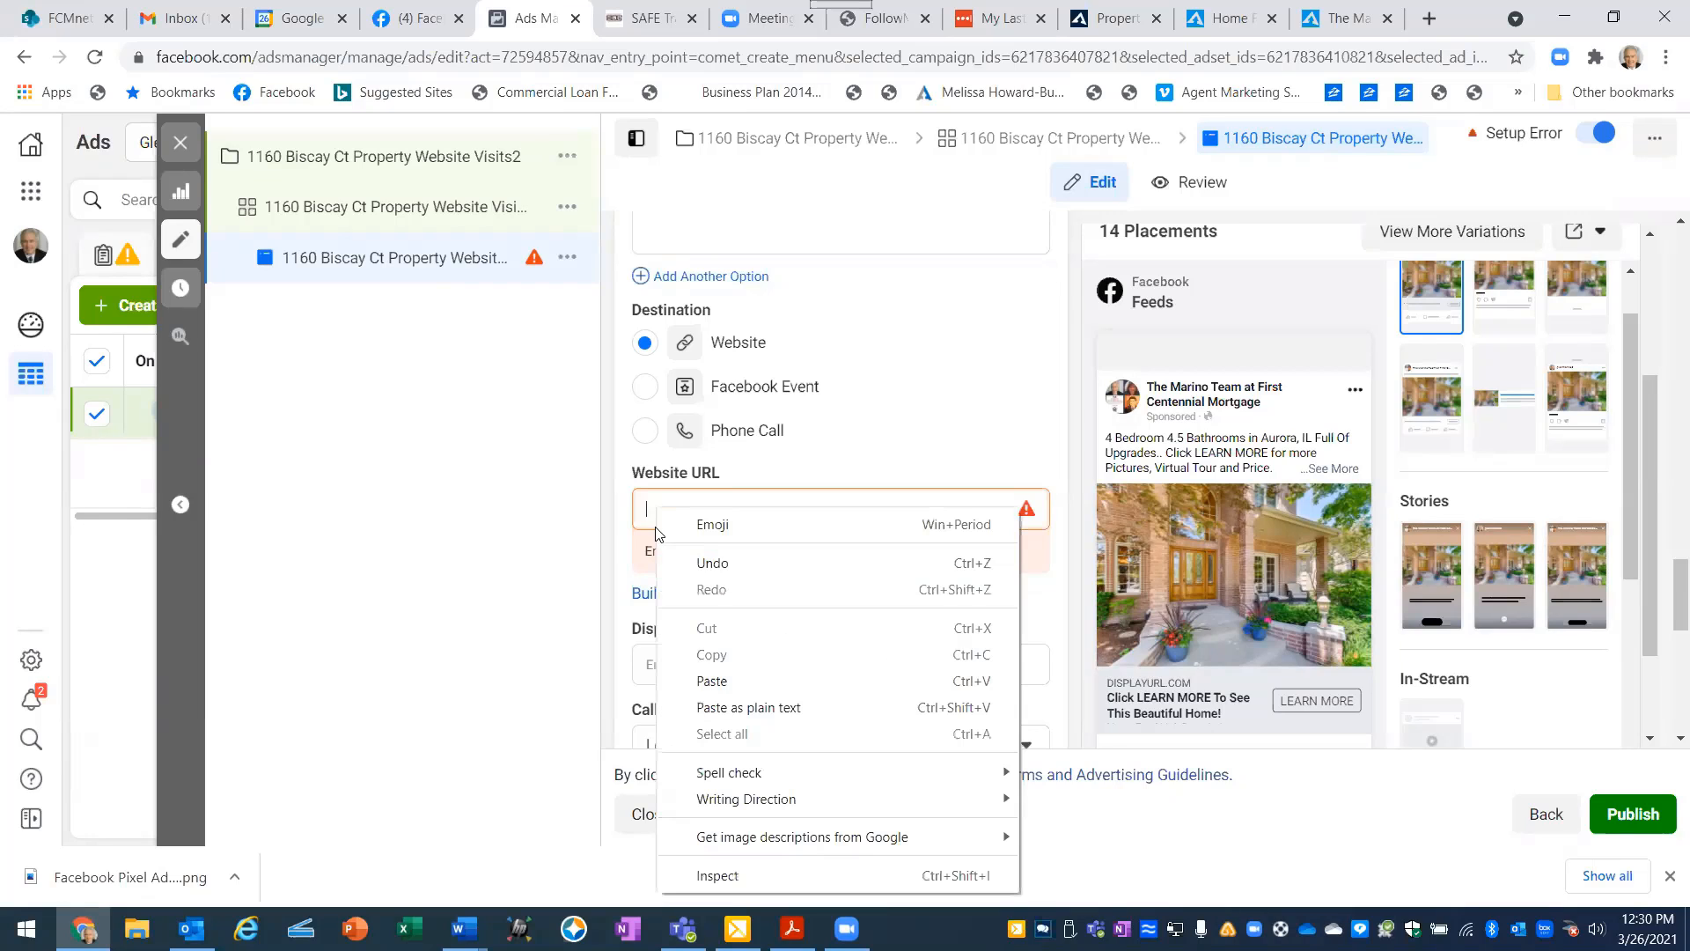
pyautogui.click(695, 679)
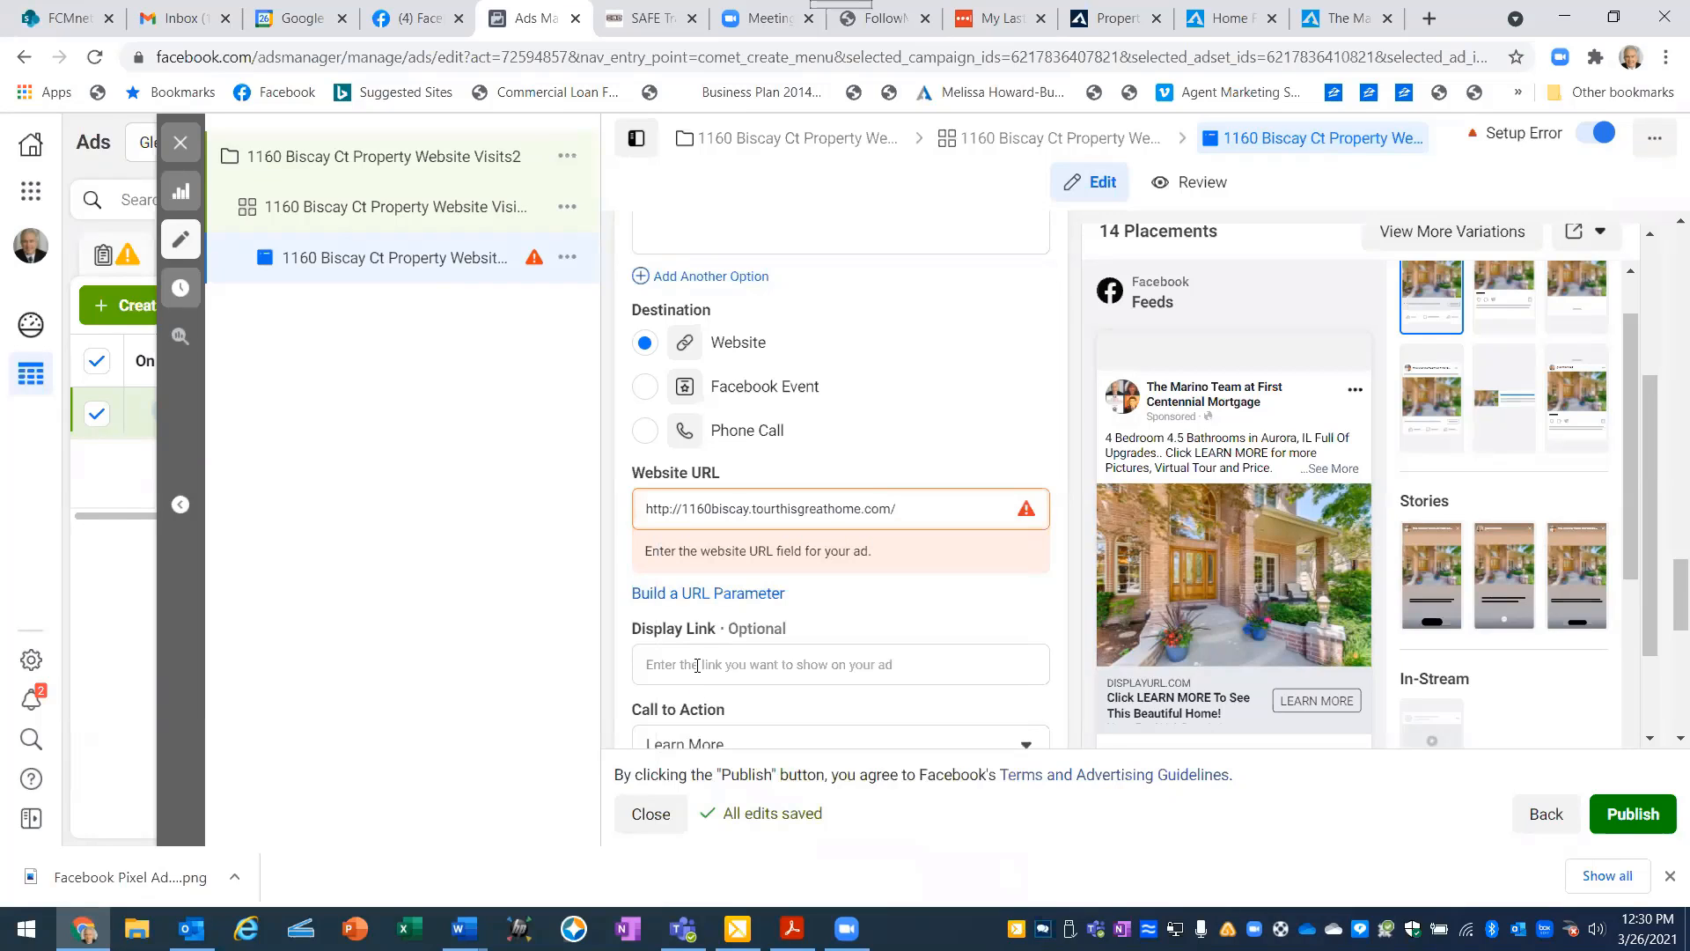
pyautogui.click(958, 406)
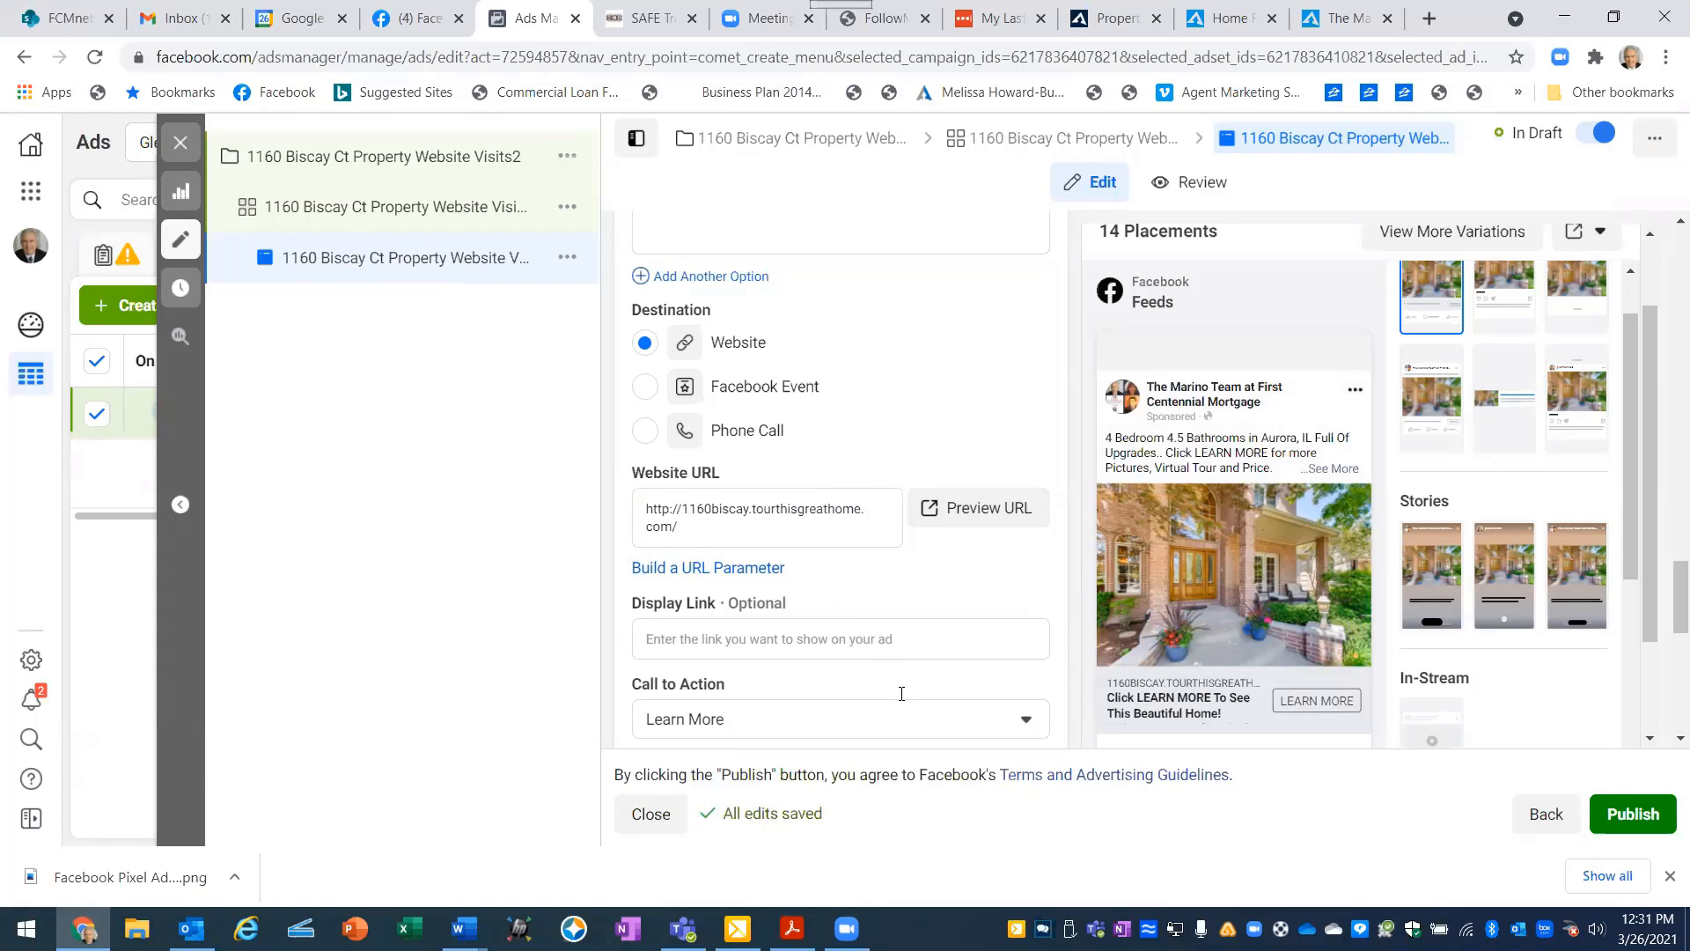
# - Look through the ad's call-to-action options, leaving Learn More selected
pyautogui.scroll(-1, 891, 691)
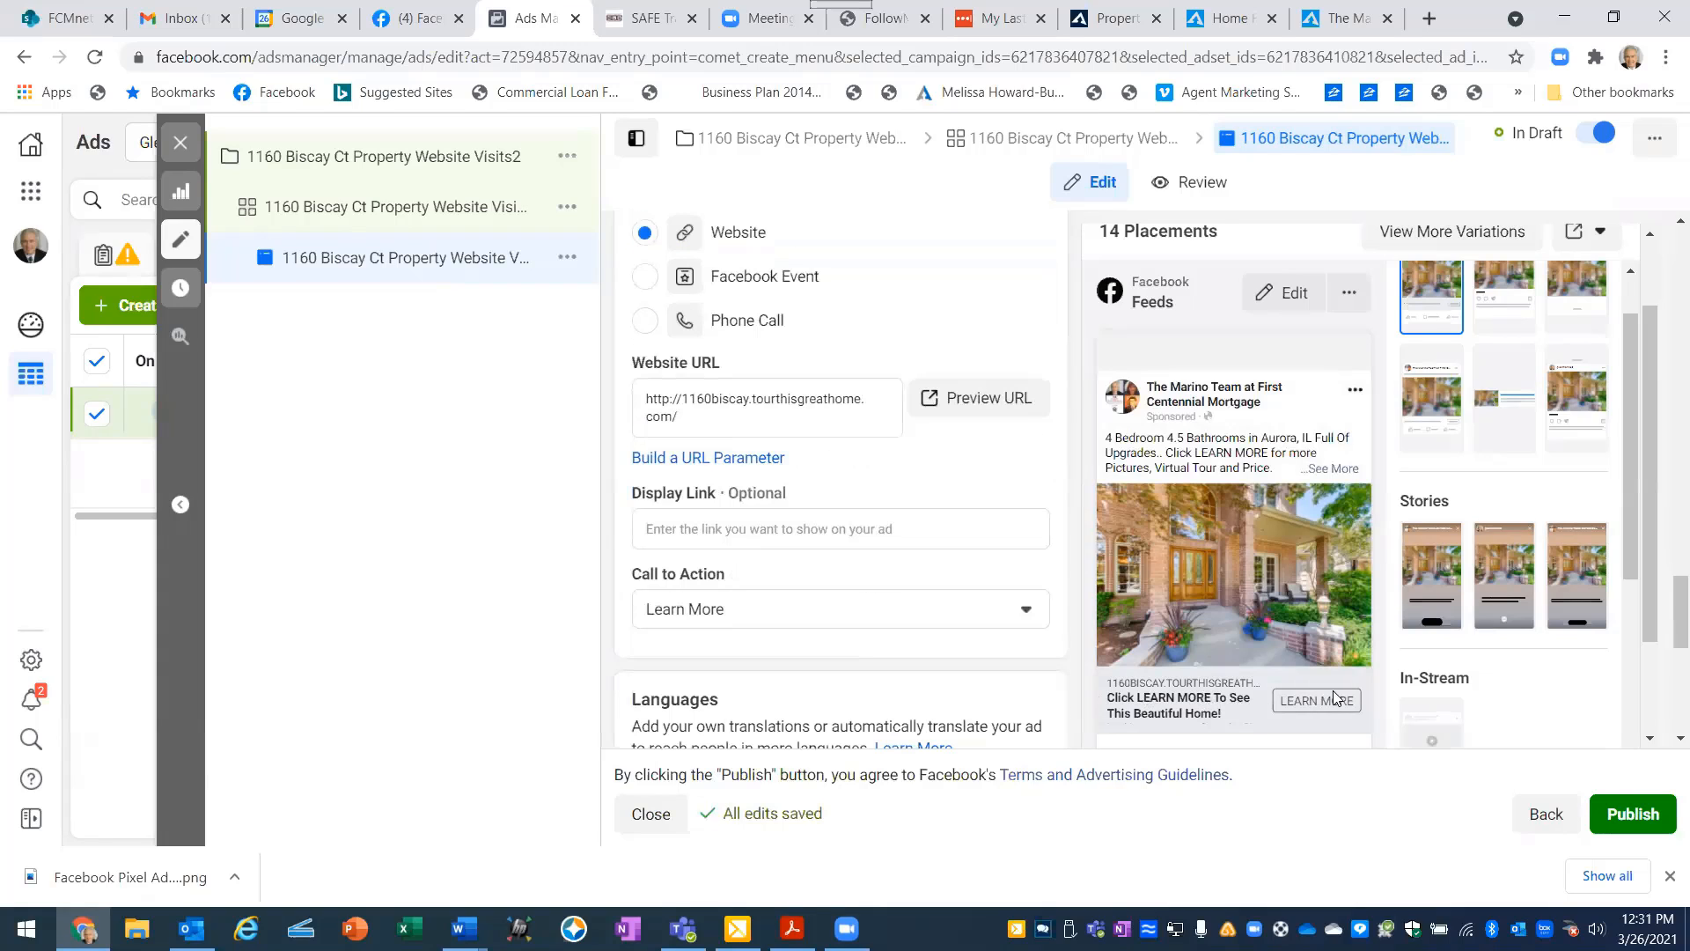
pyautogui.click(1024, 611)
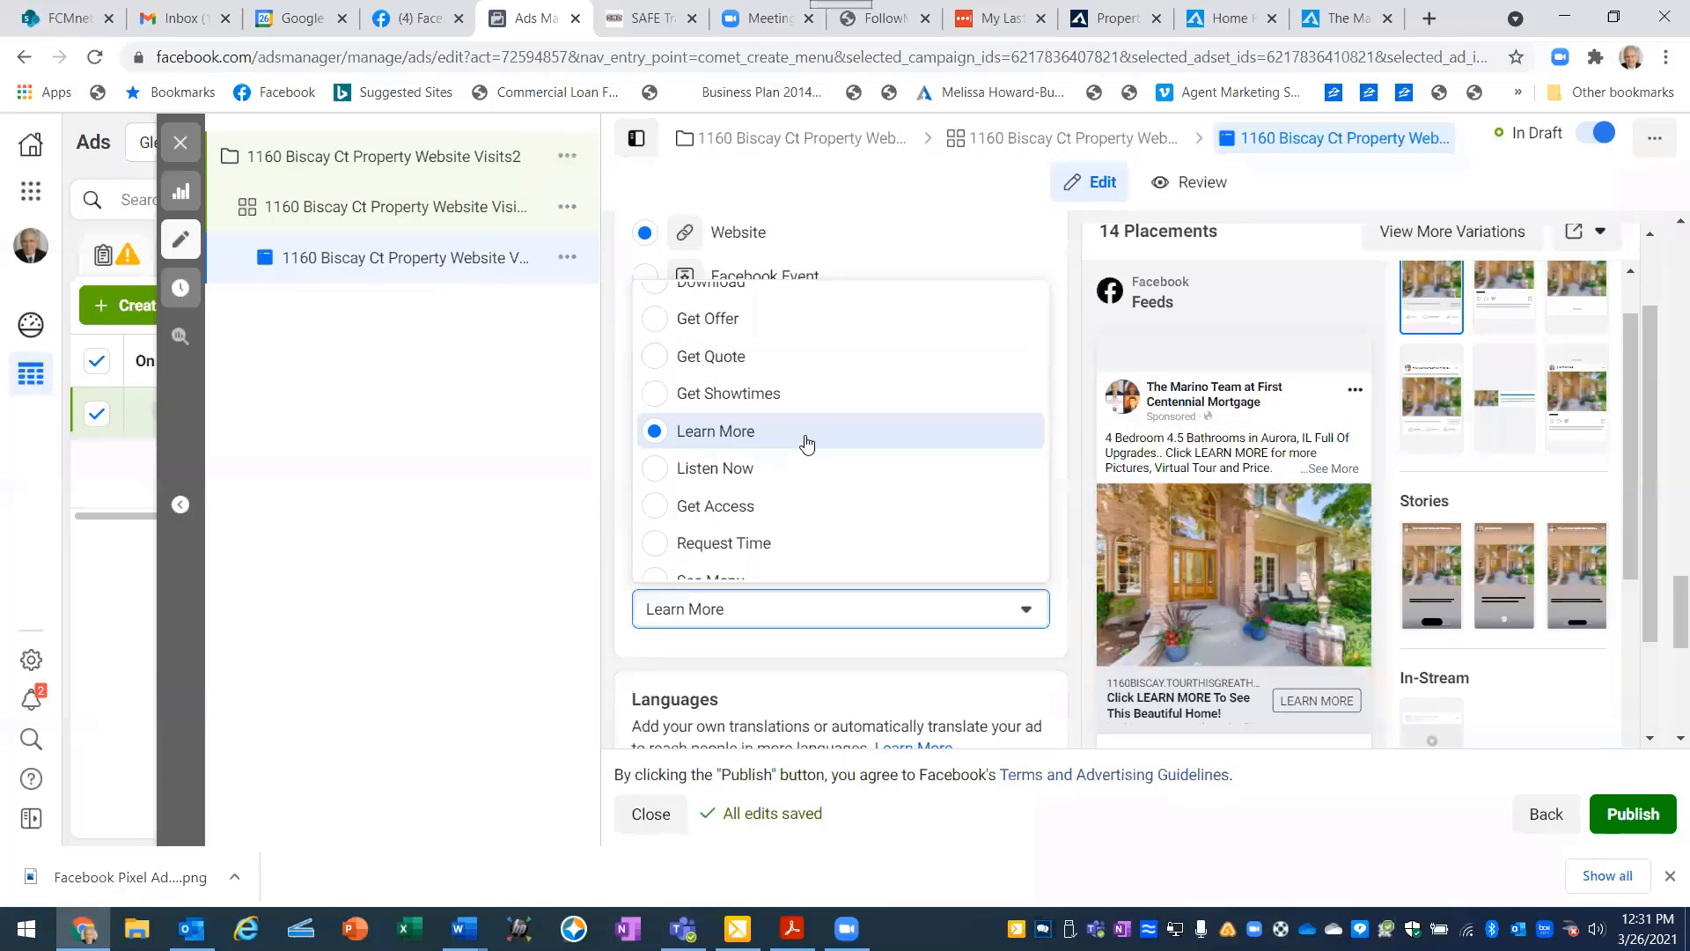
pyautogui.click(1028, 613)
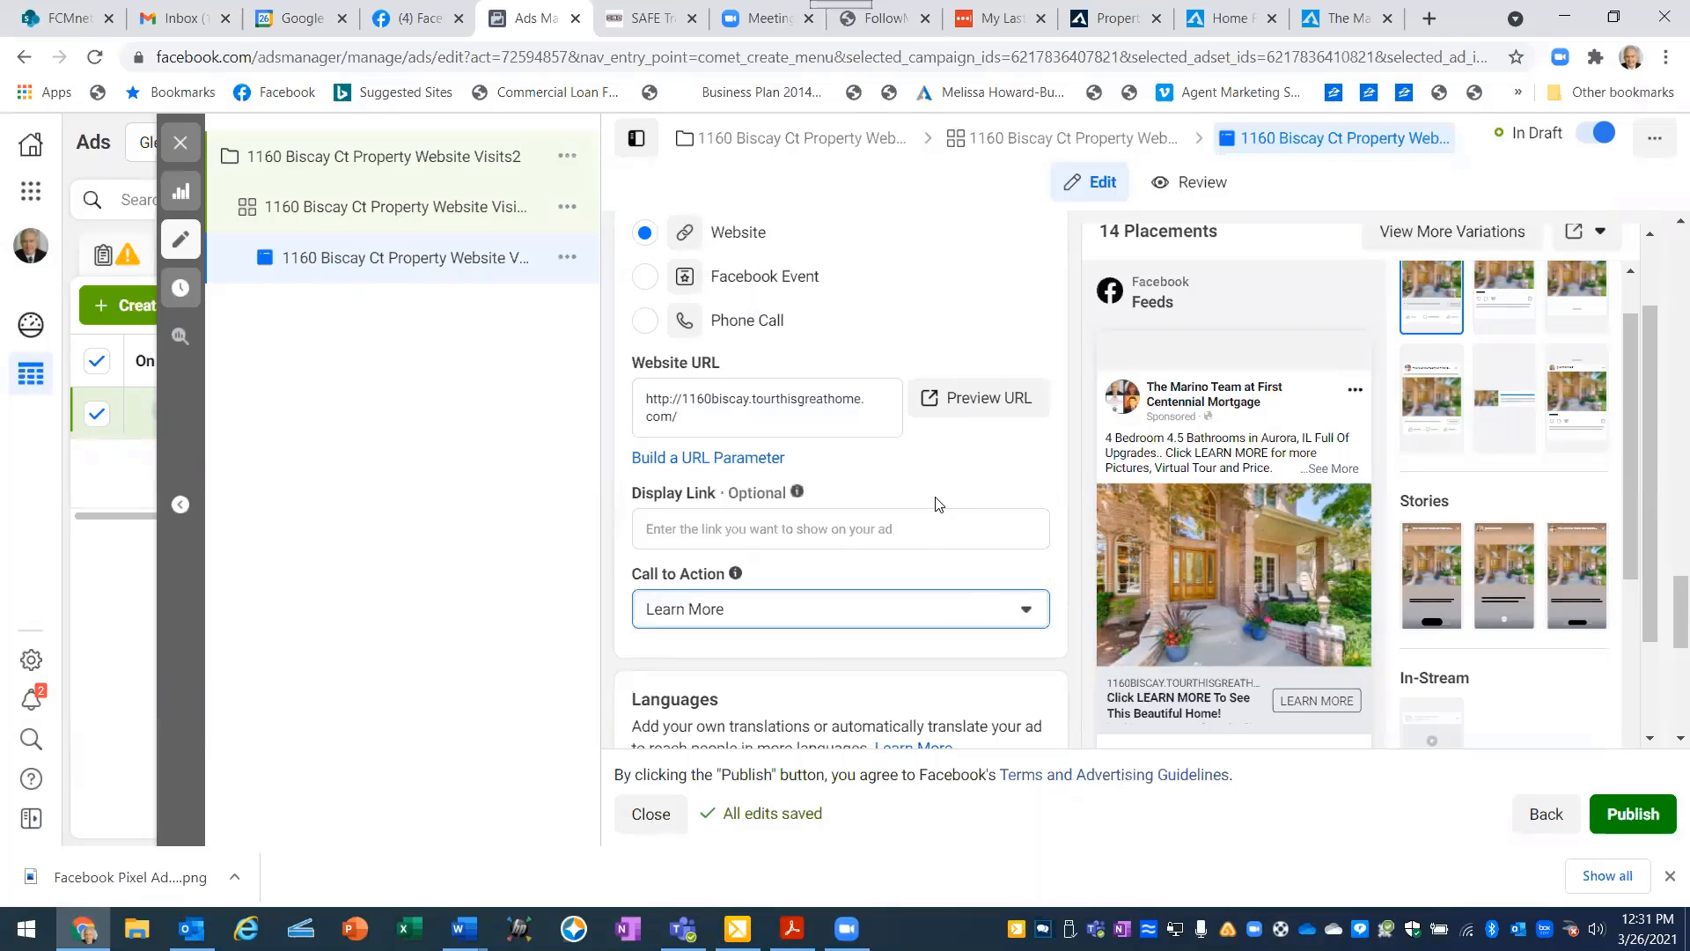
# - Examine the ad's Languages and Tracking settings, including the pixel listed under Website Events
pyautogui.scroll(-2, 937, 503)
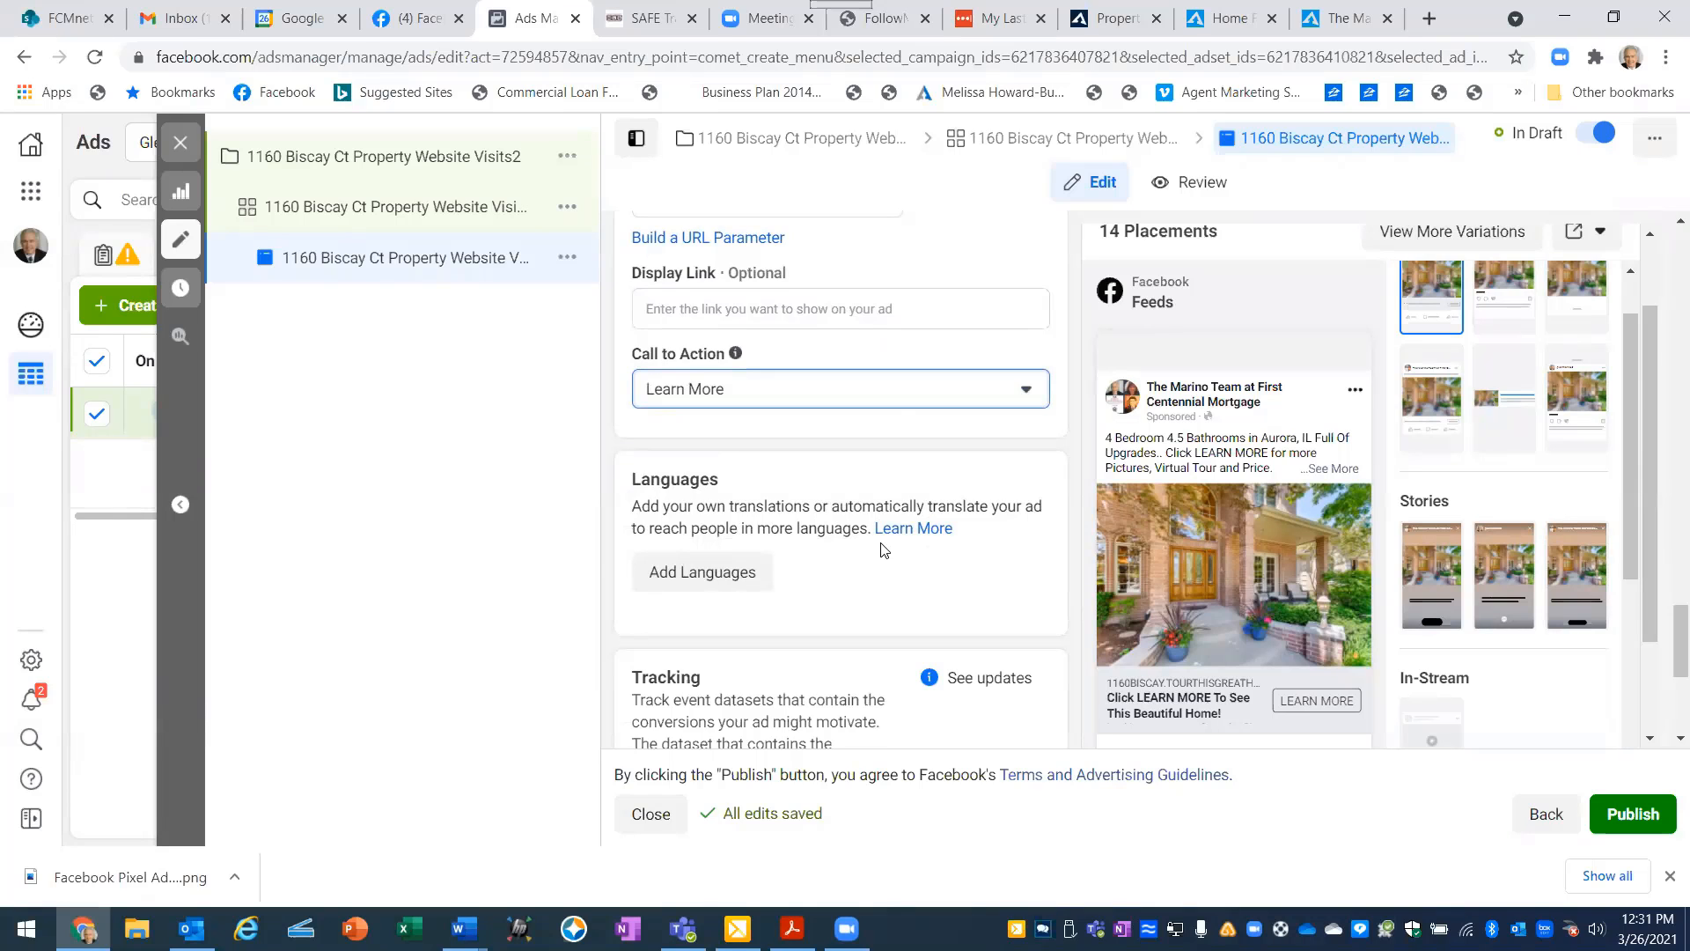
pyautogui.scroll(-2, 881, 542)
pyautogui.scroll(-2, 839, 527)
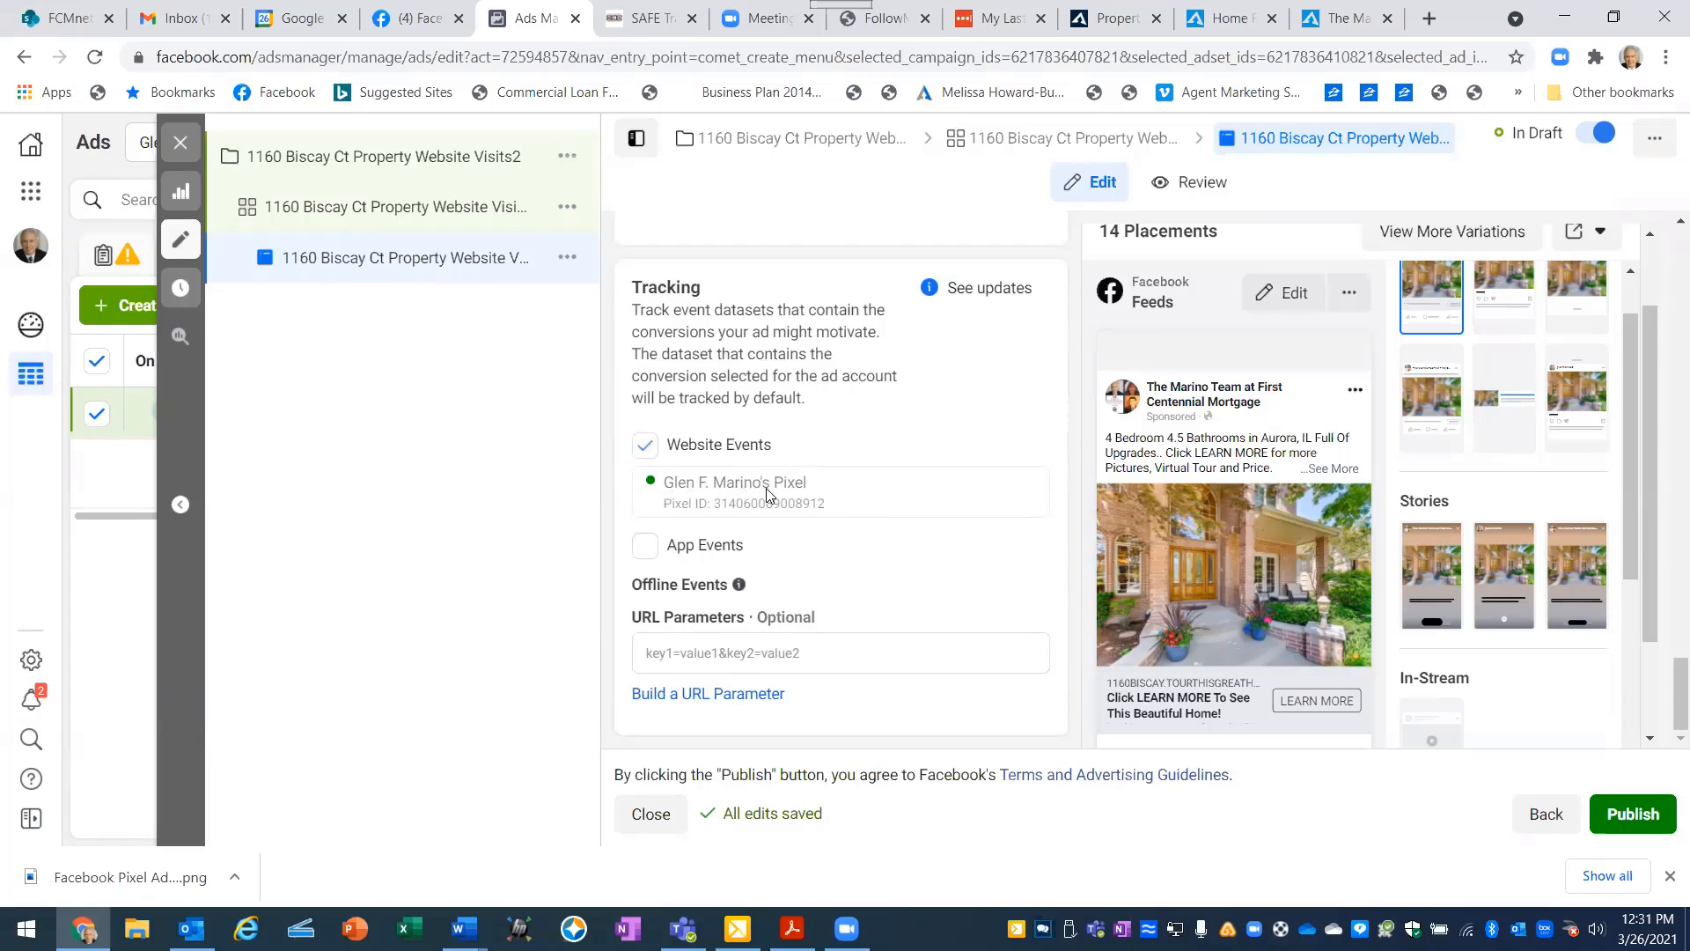
pyautogui.scroll(6, 794, 451)
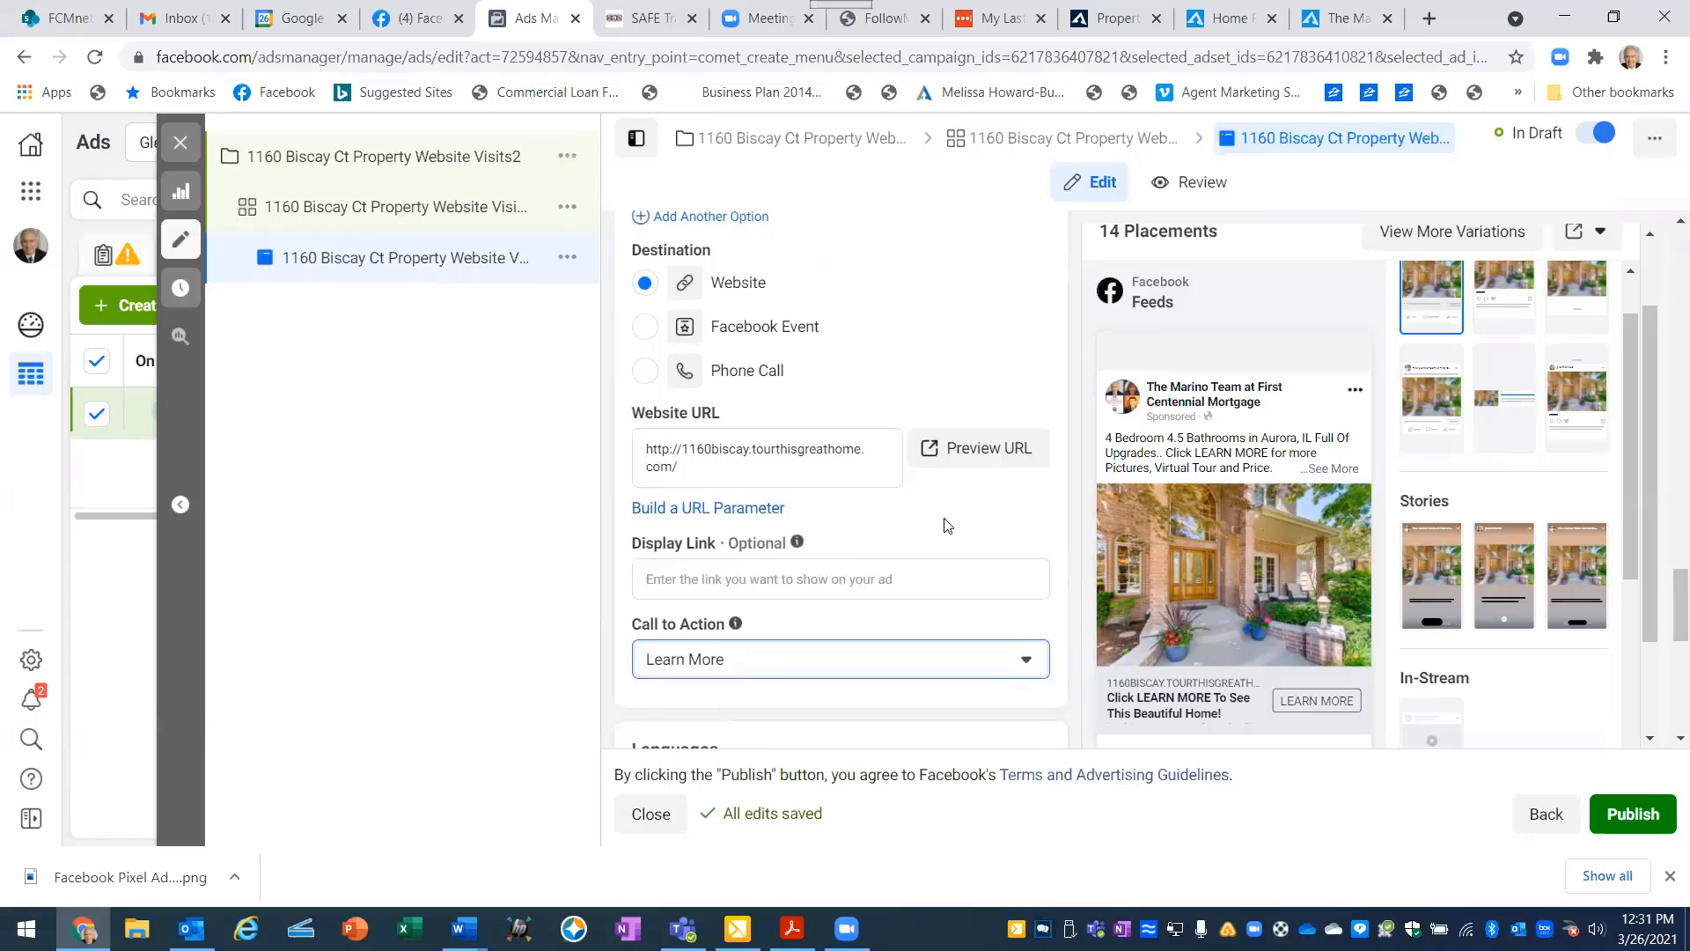
pyautogui.scroll(-5, 944, 519)
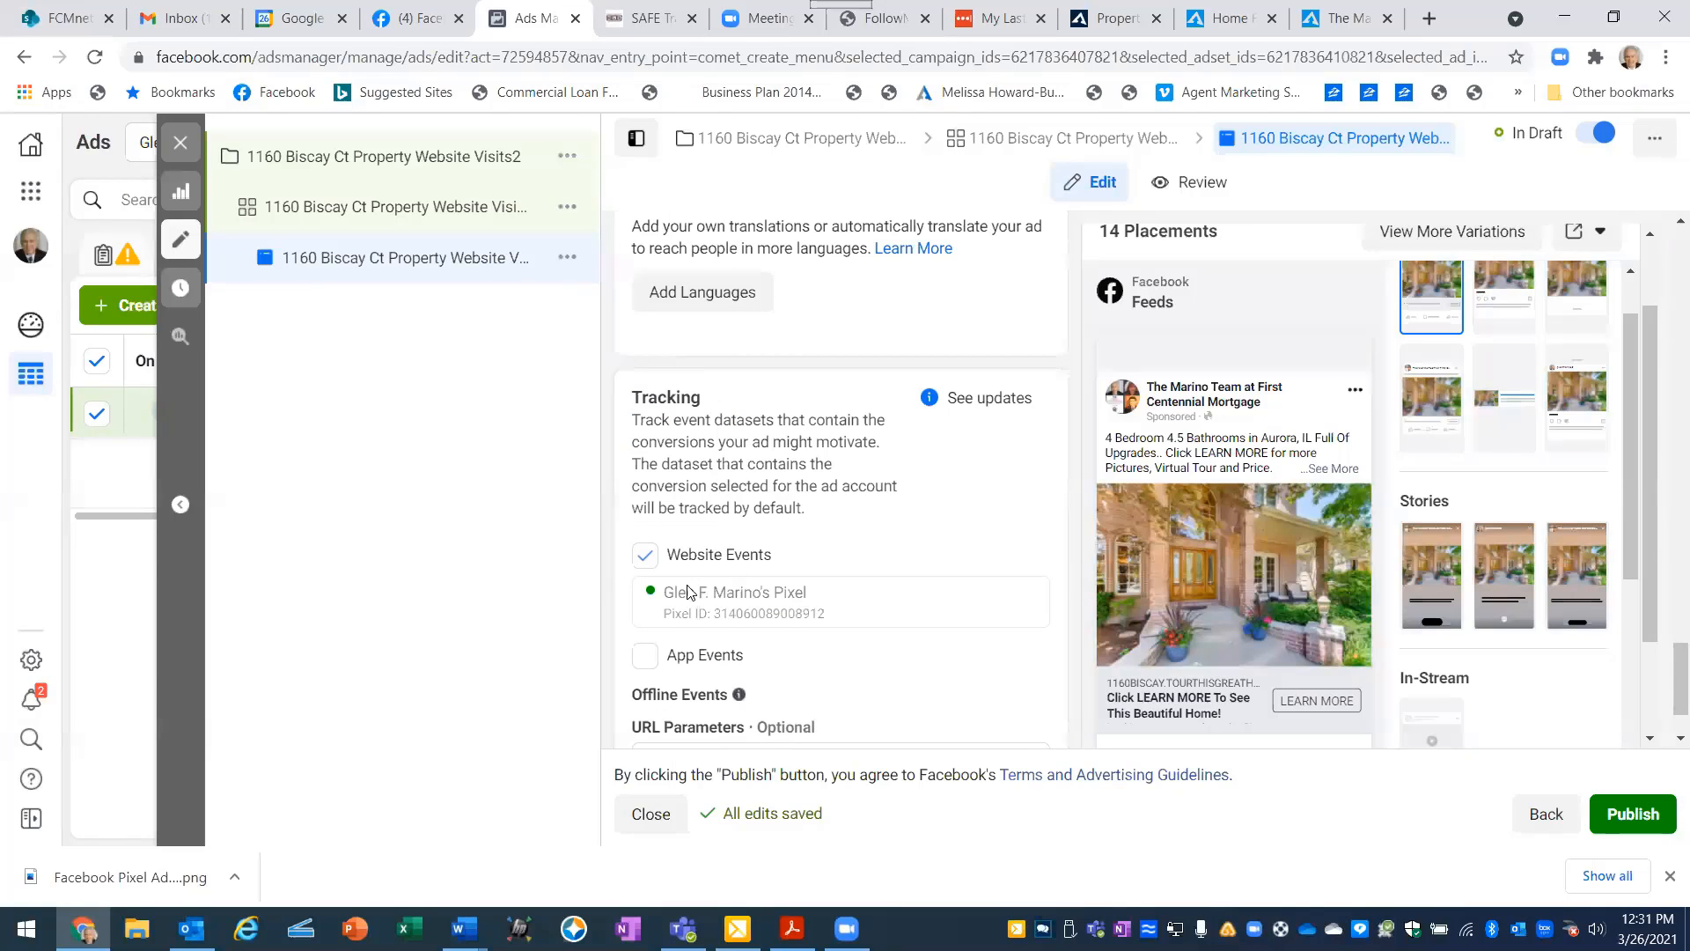
pyautogui.scroll(-1, 661, 573)
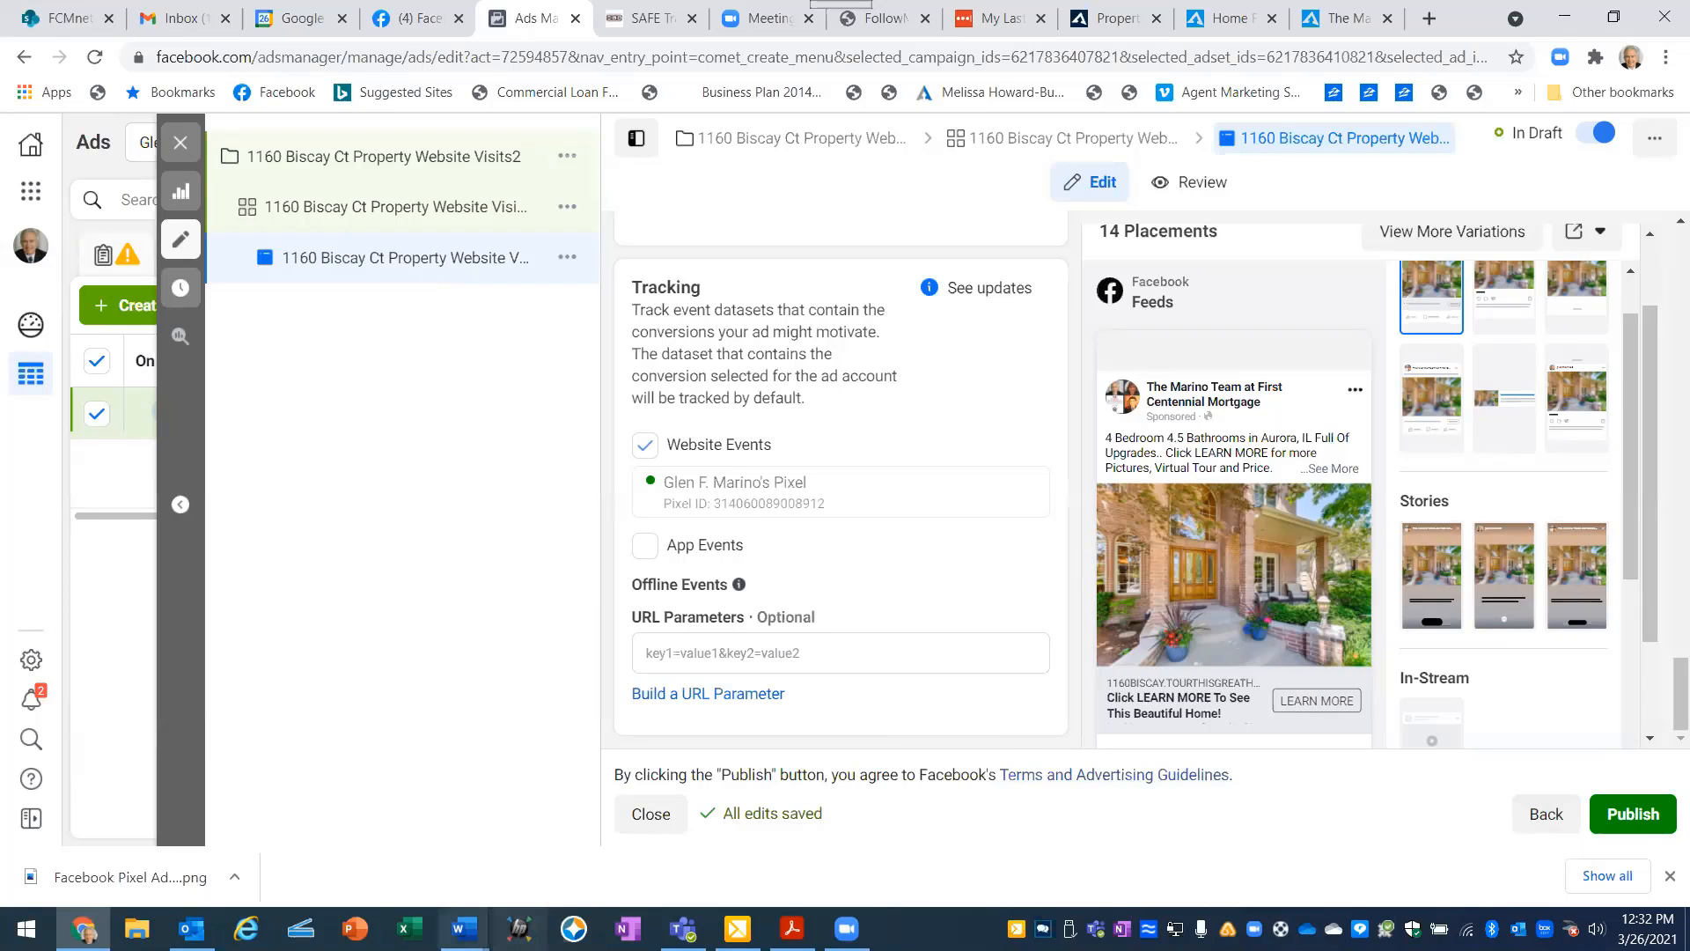
# - Switch to Word and review the remarketing notes in the Class #7 outline and the filled-in Facebook Remarket Strategies Worksheet
pyautogui.moveTo(464, 929)
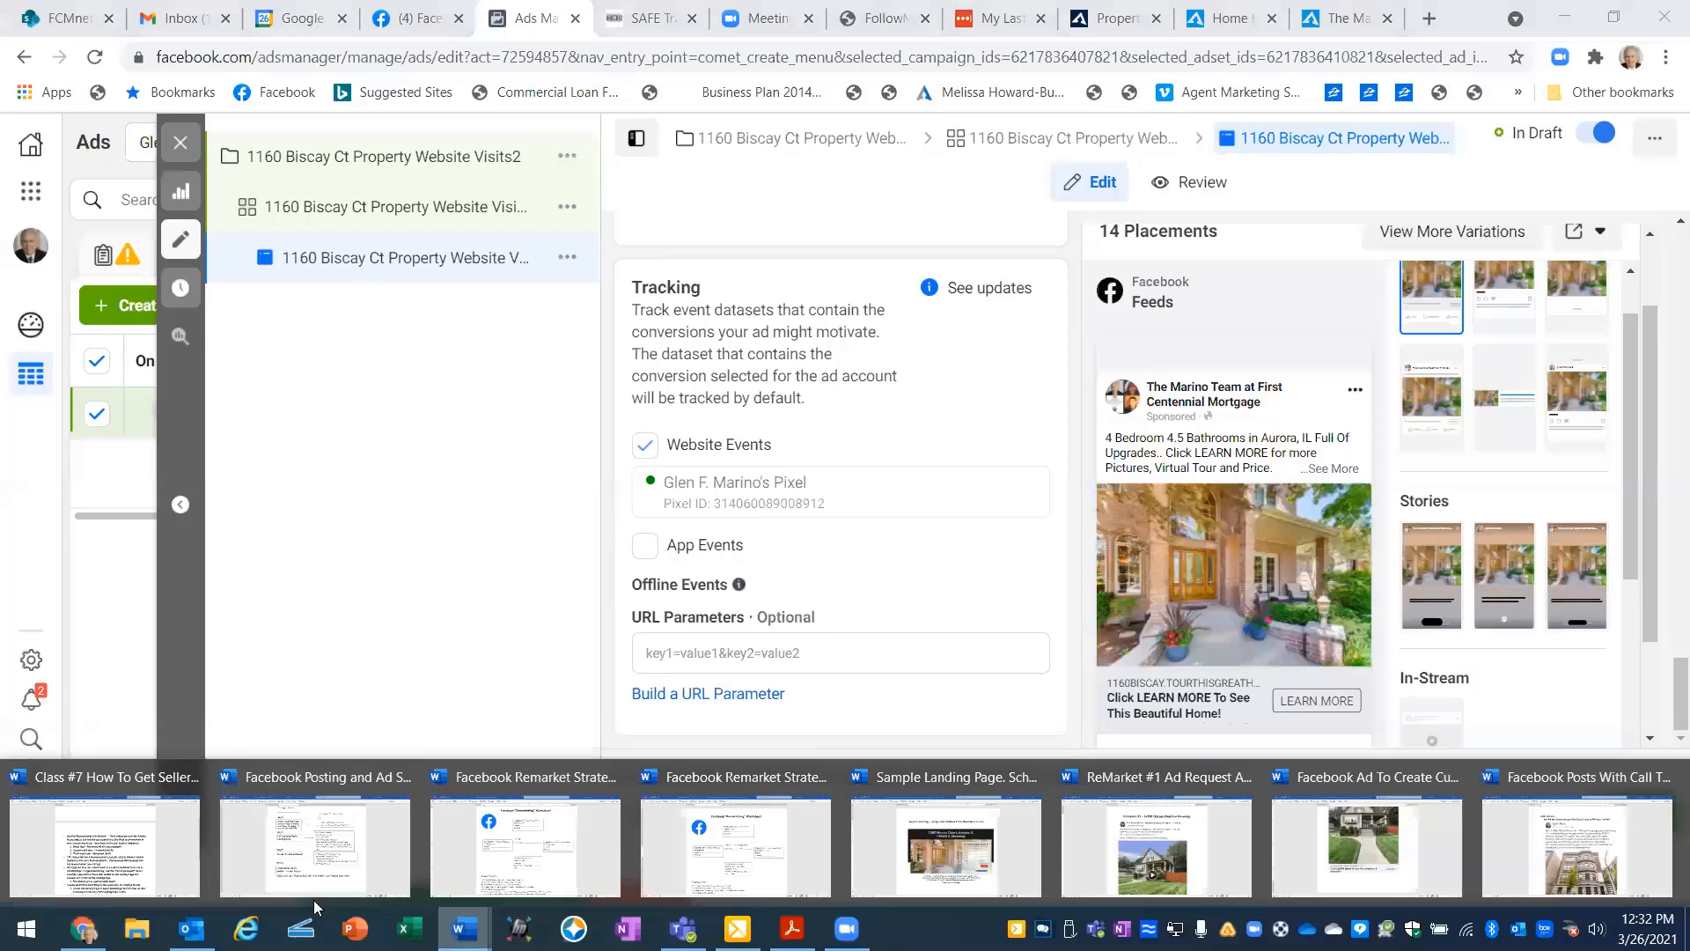
pyautogui.click(103, 863)
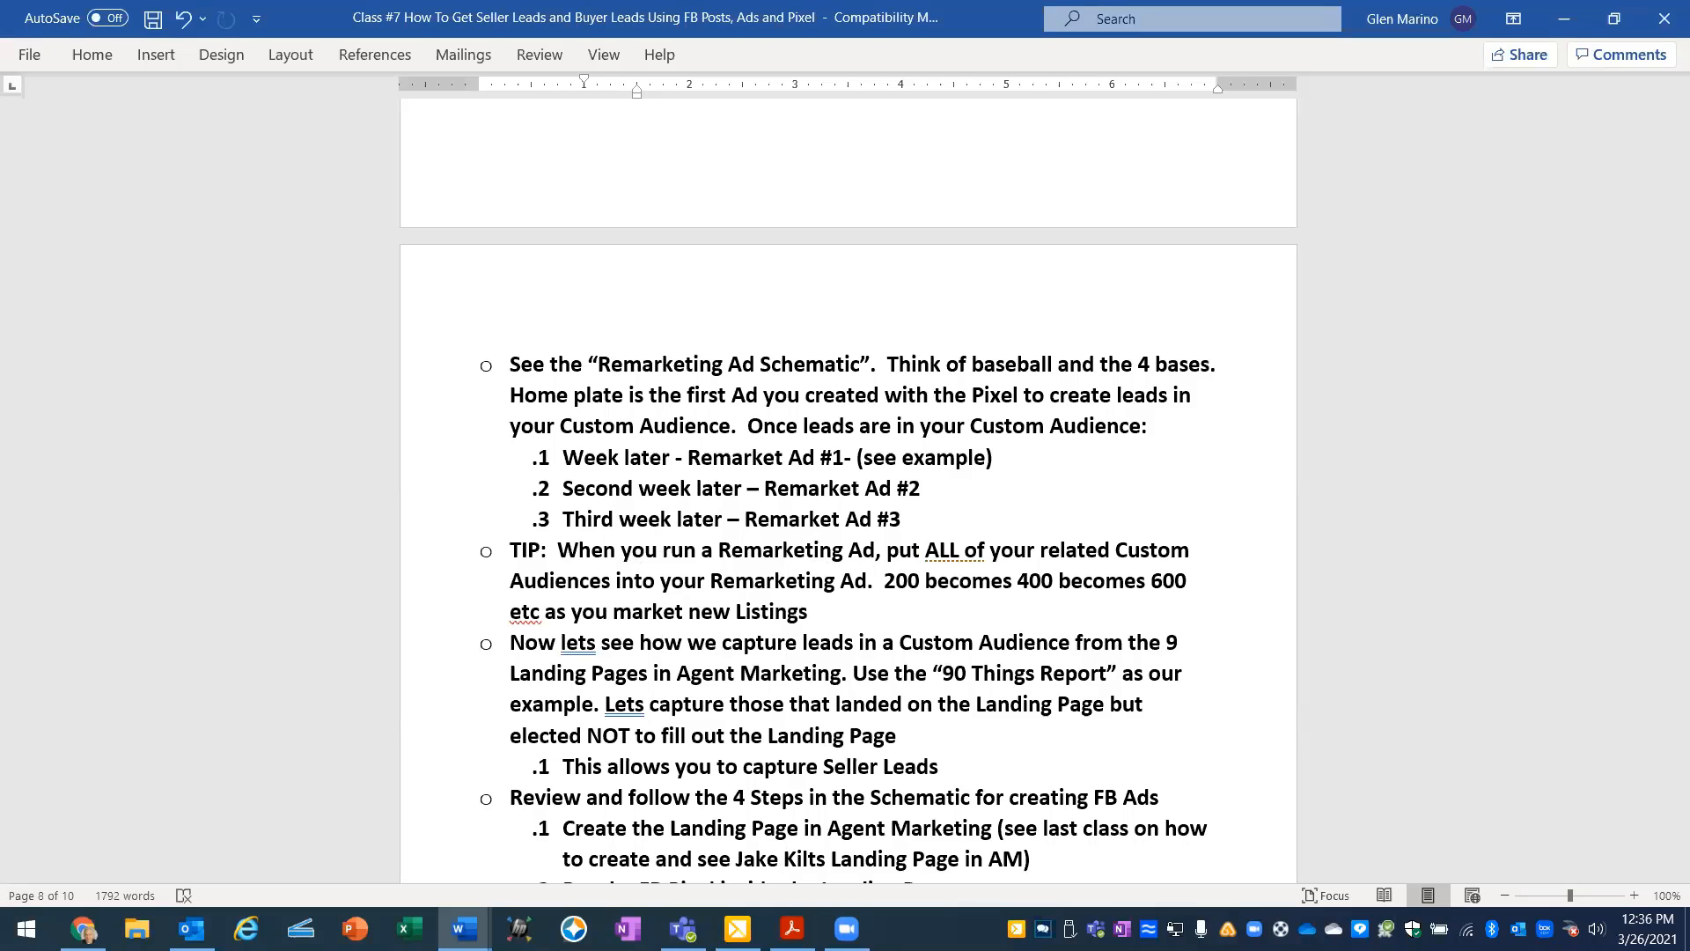
pyautogui.moveTo(464, 929)
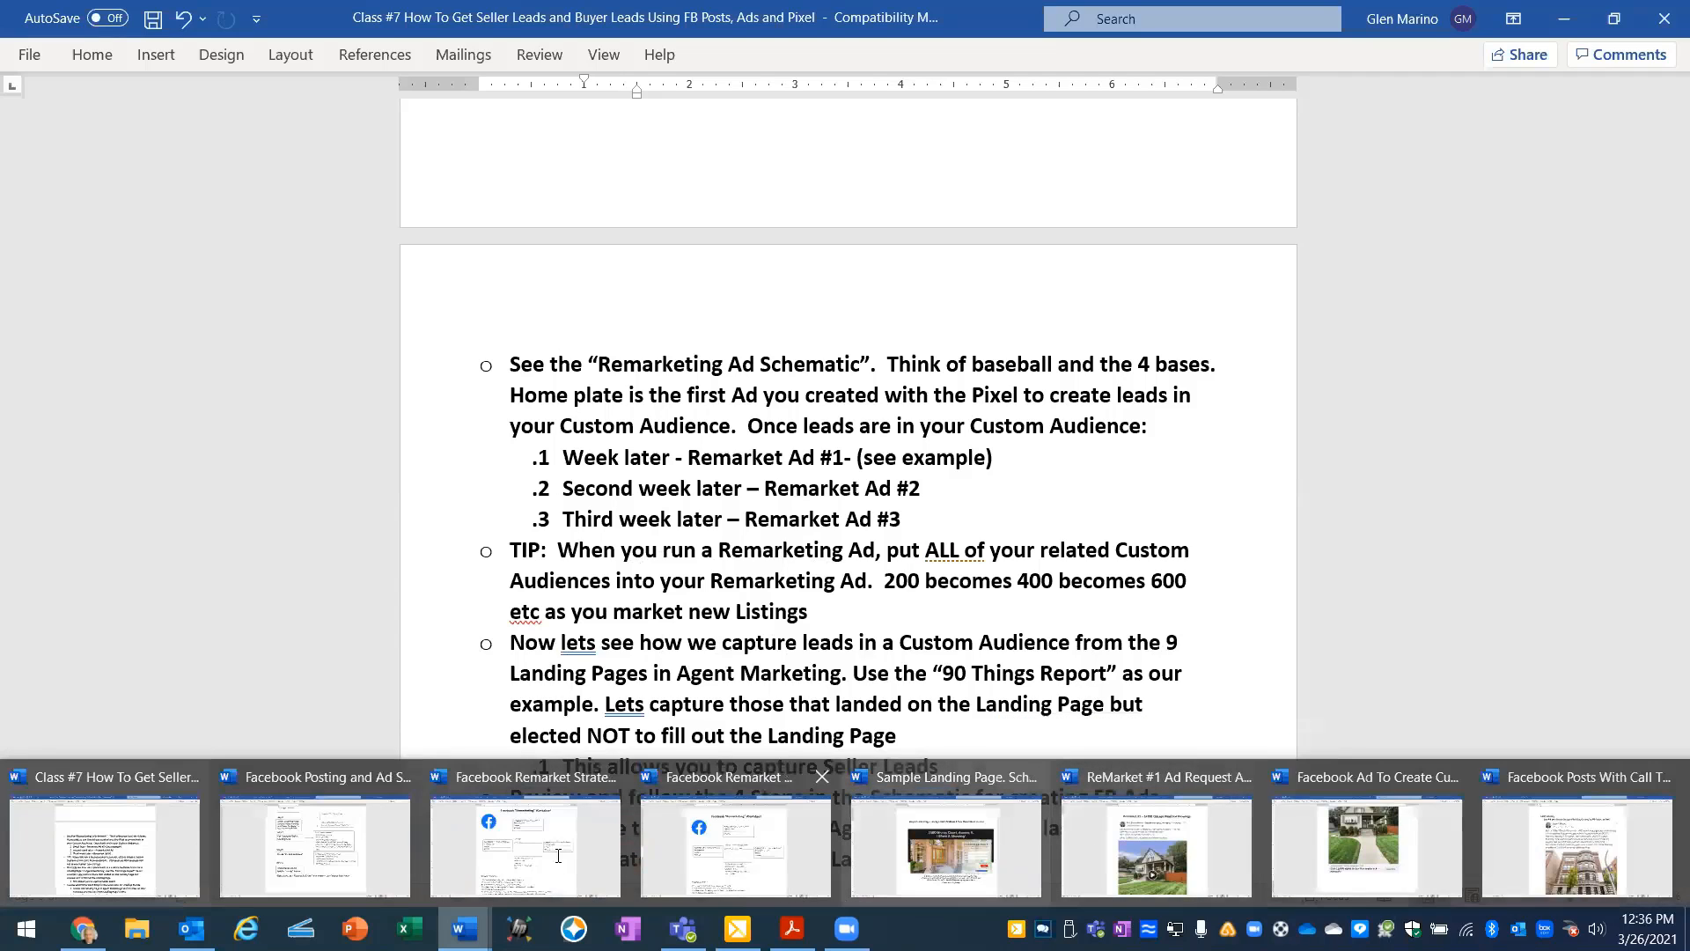
pyautogui.click(735, 845)
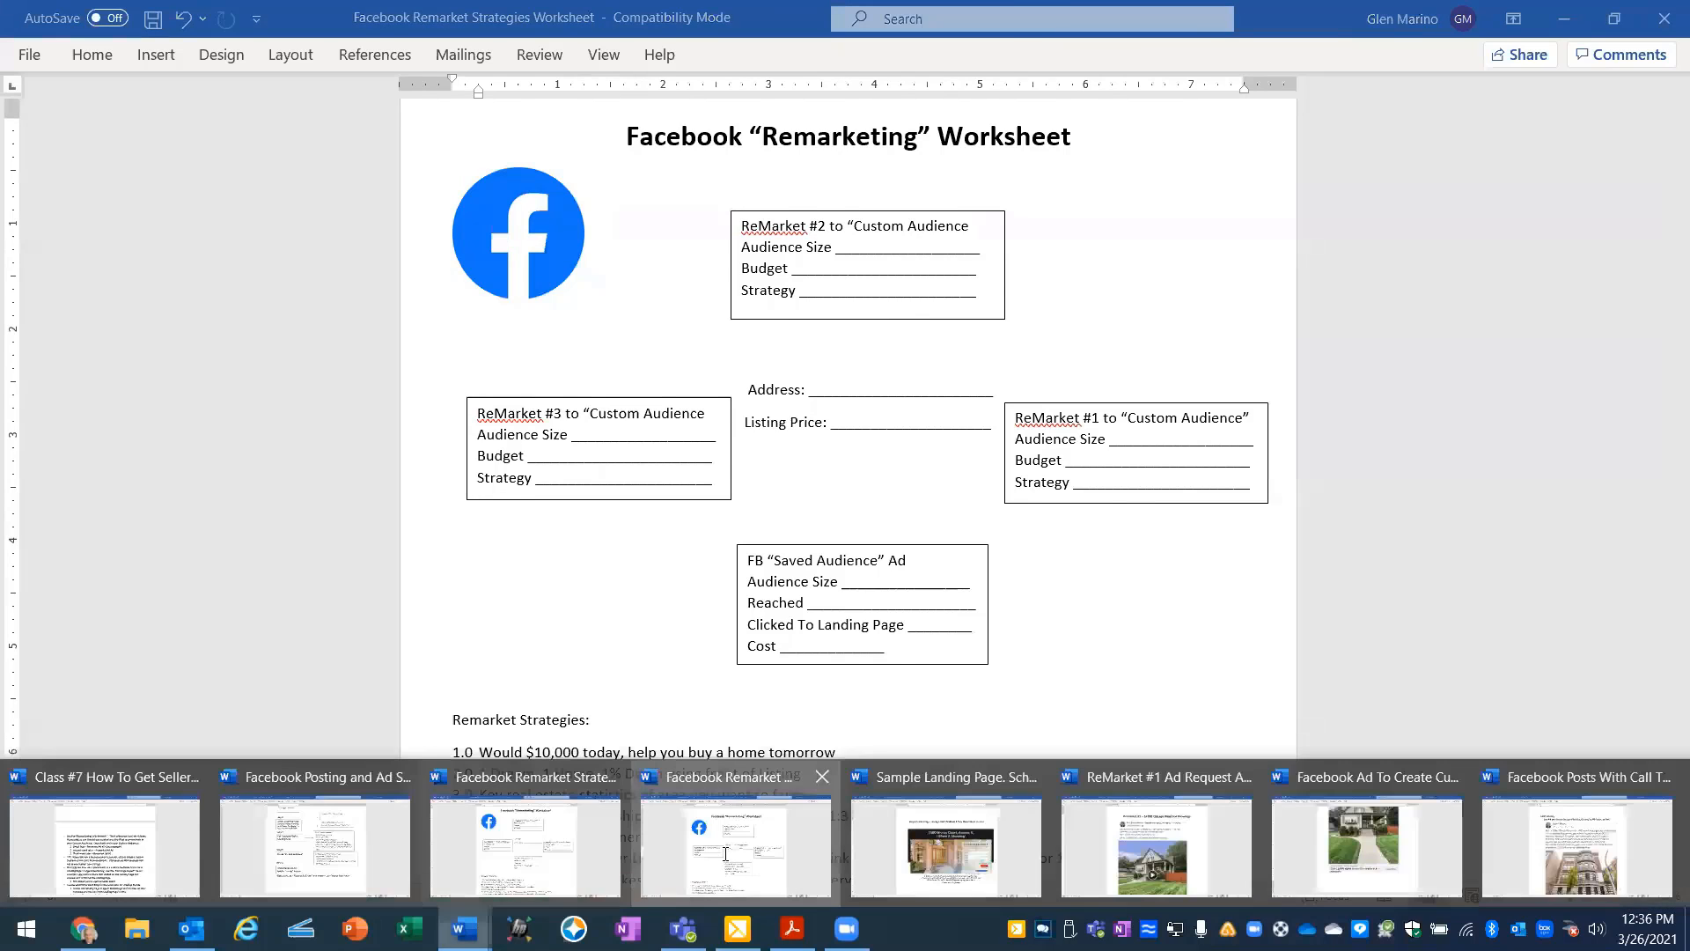
pyautogui.click(730, 845)
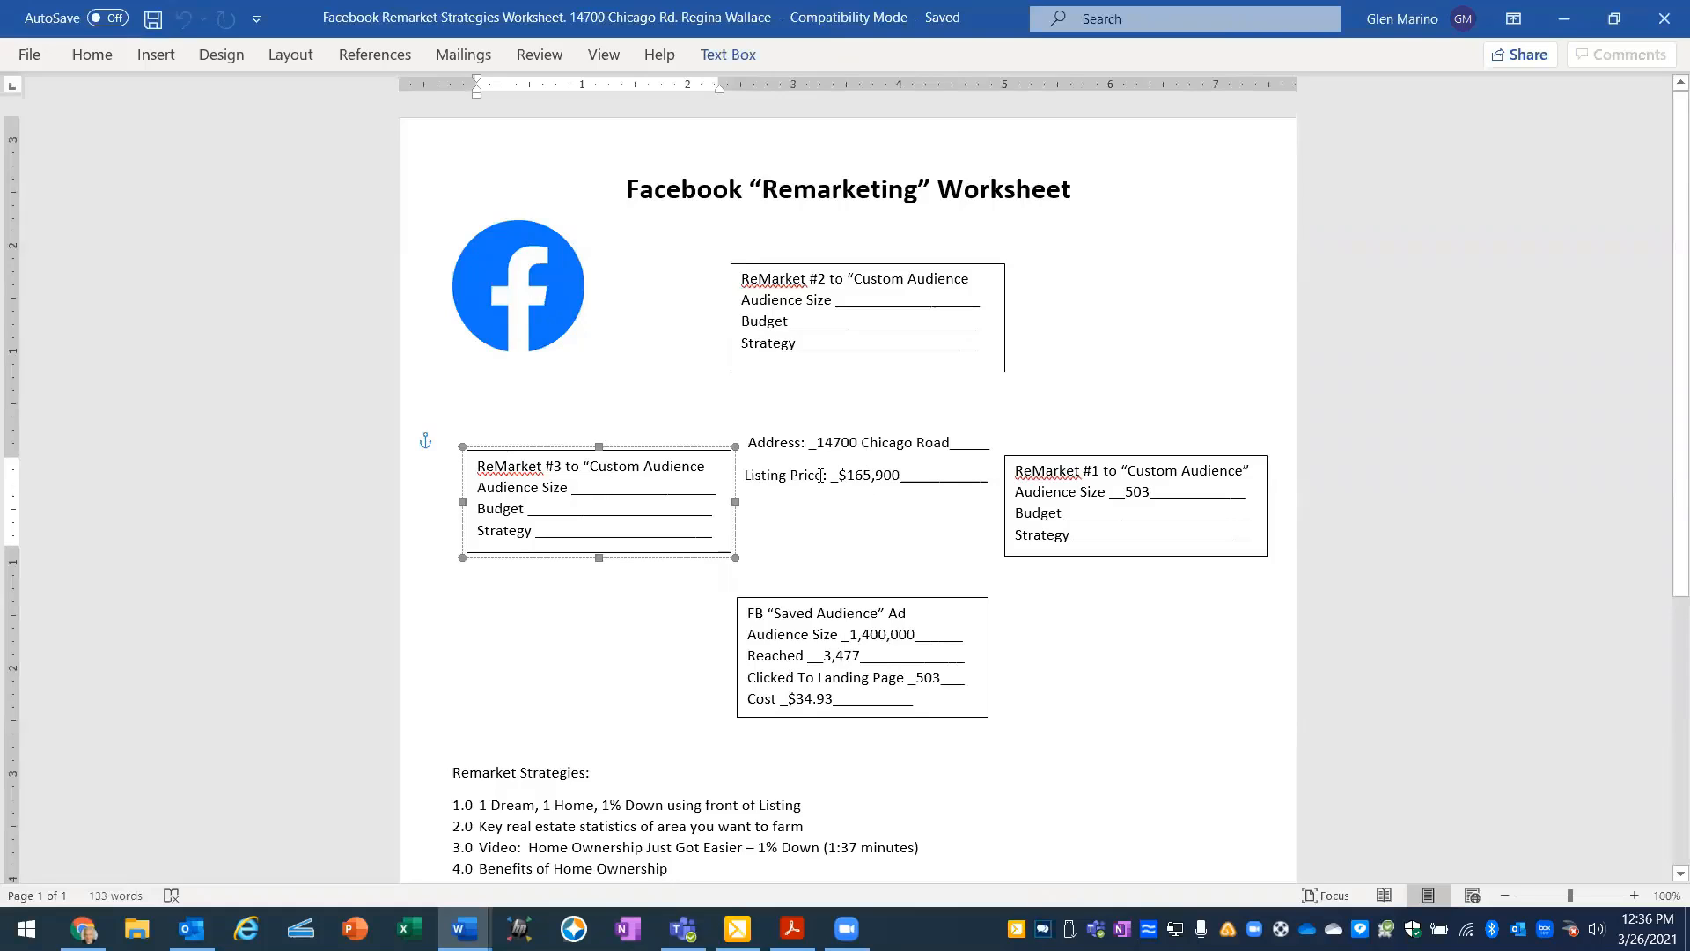
pyautogui.click(917, 443)
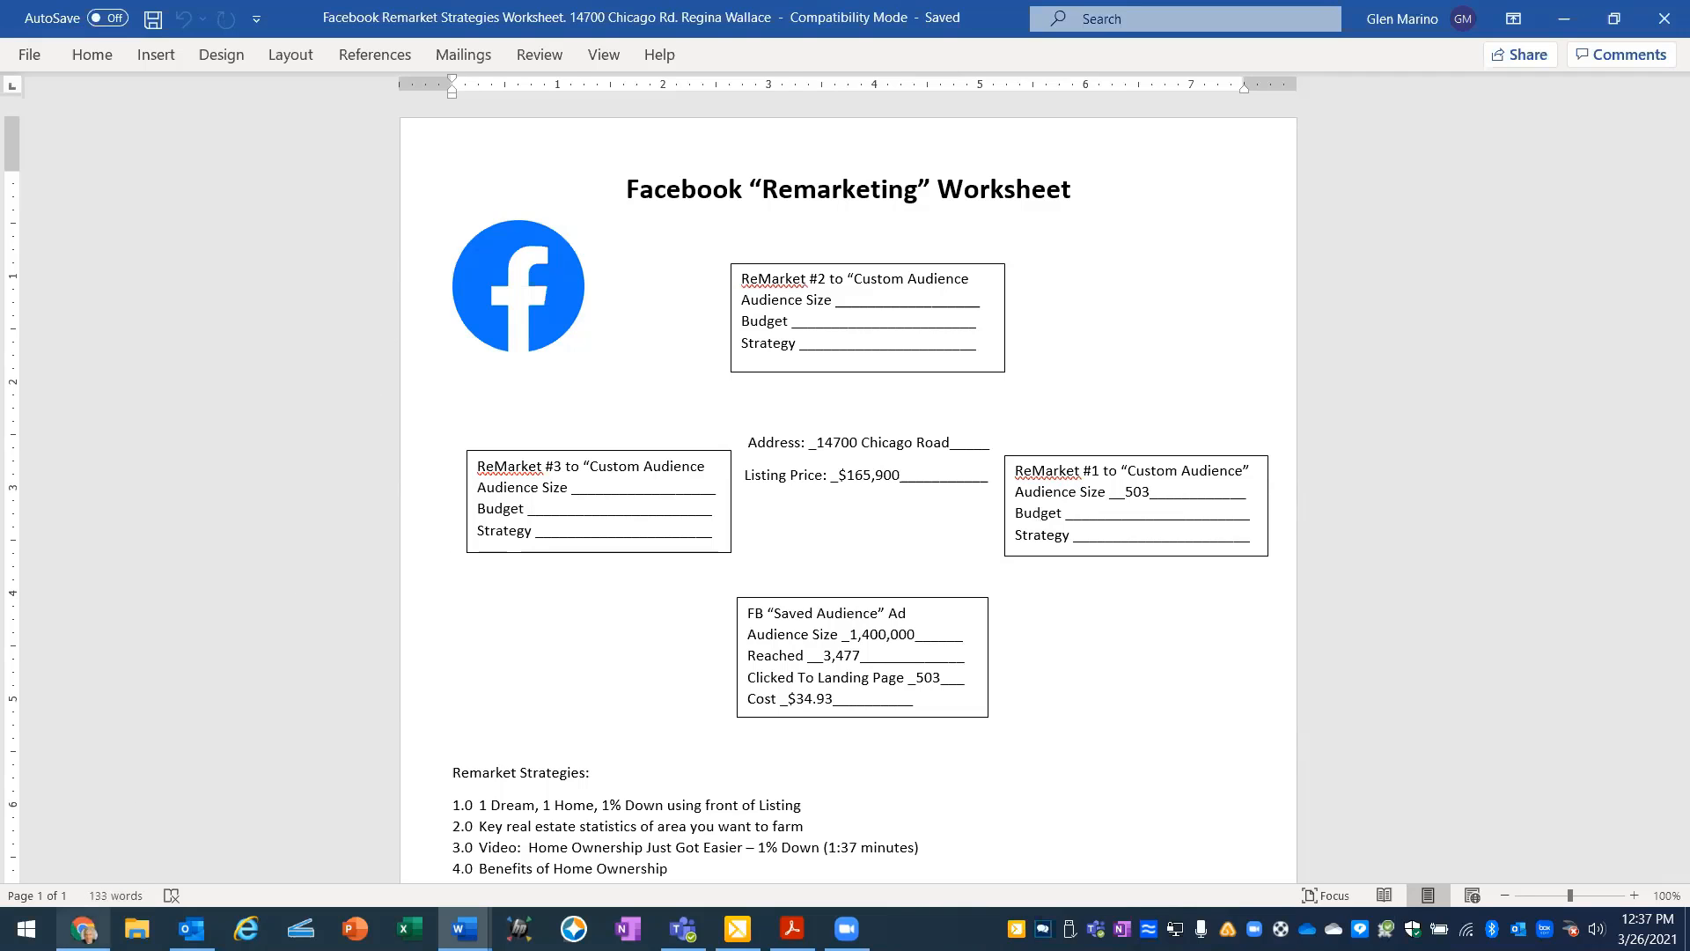
# - Switch back to Chrome and open Ads Manager's campaign list from the Facebook home page, keeping the ad draft open
pyautogui.click(83, 929)
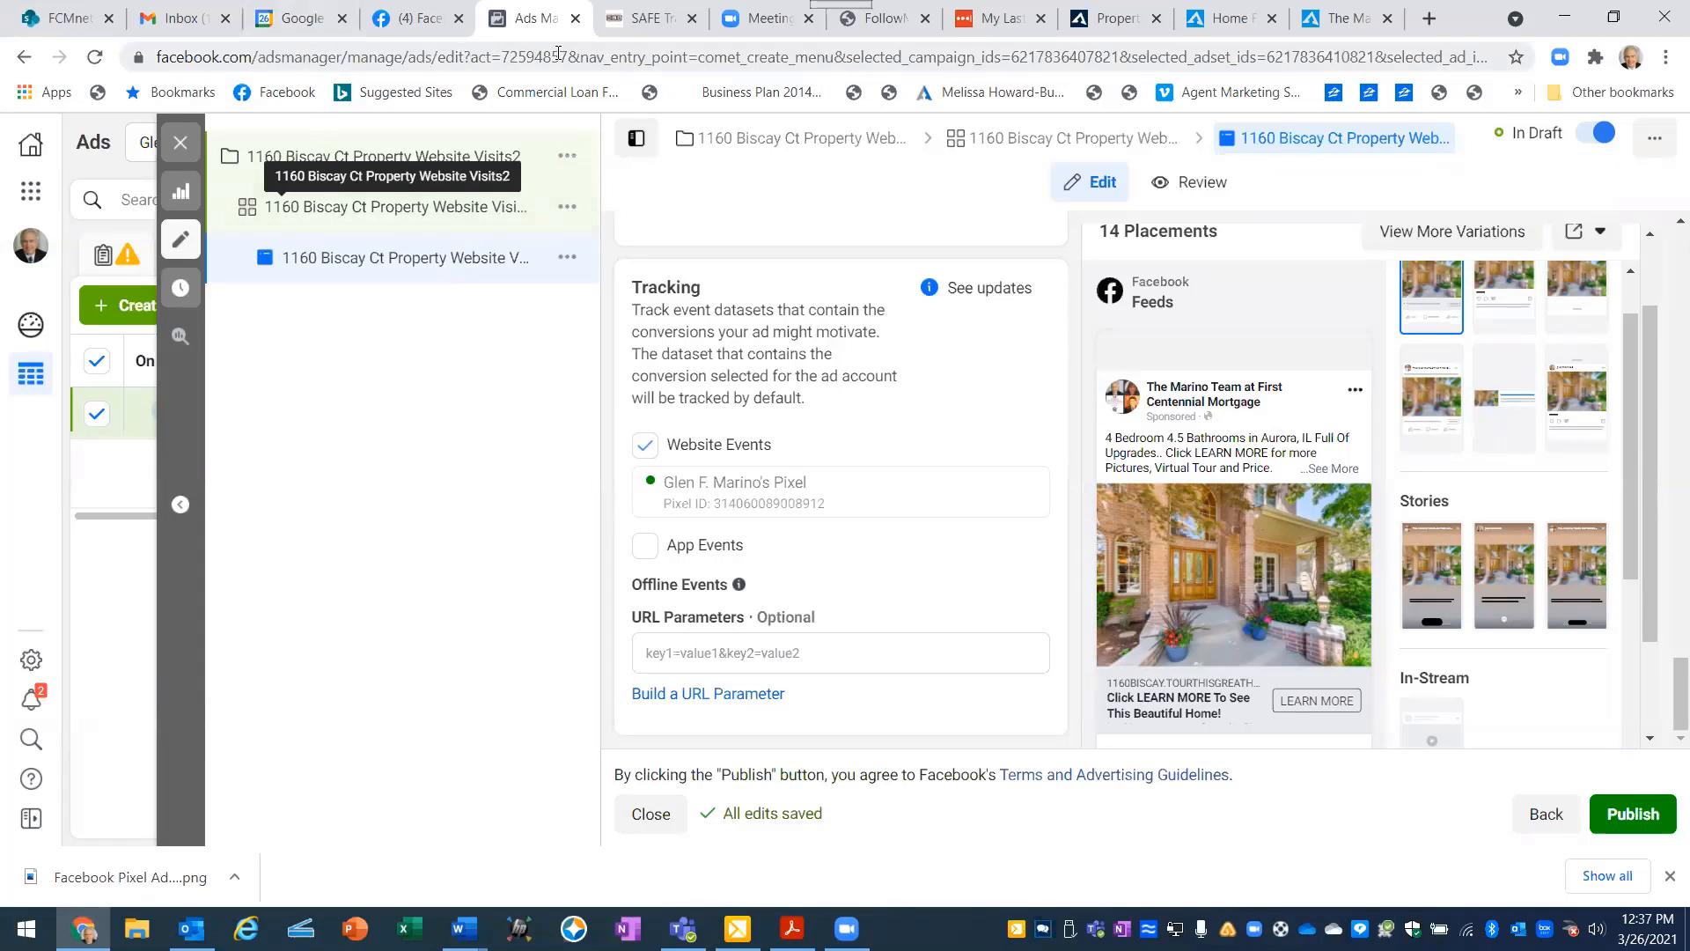
pyautogui.click(398, 30)
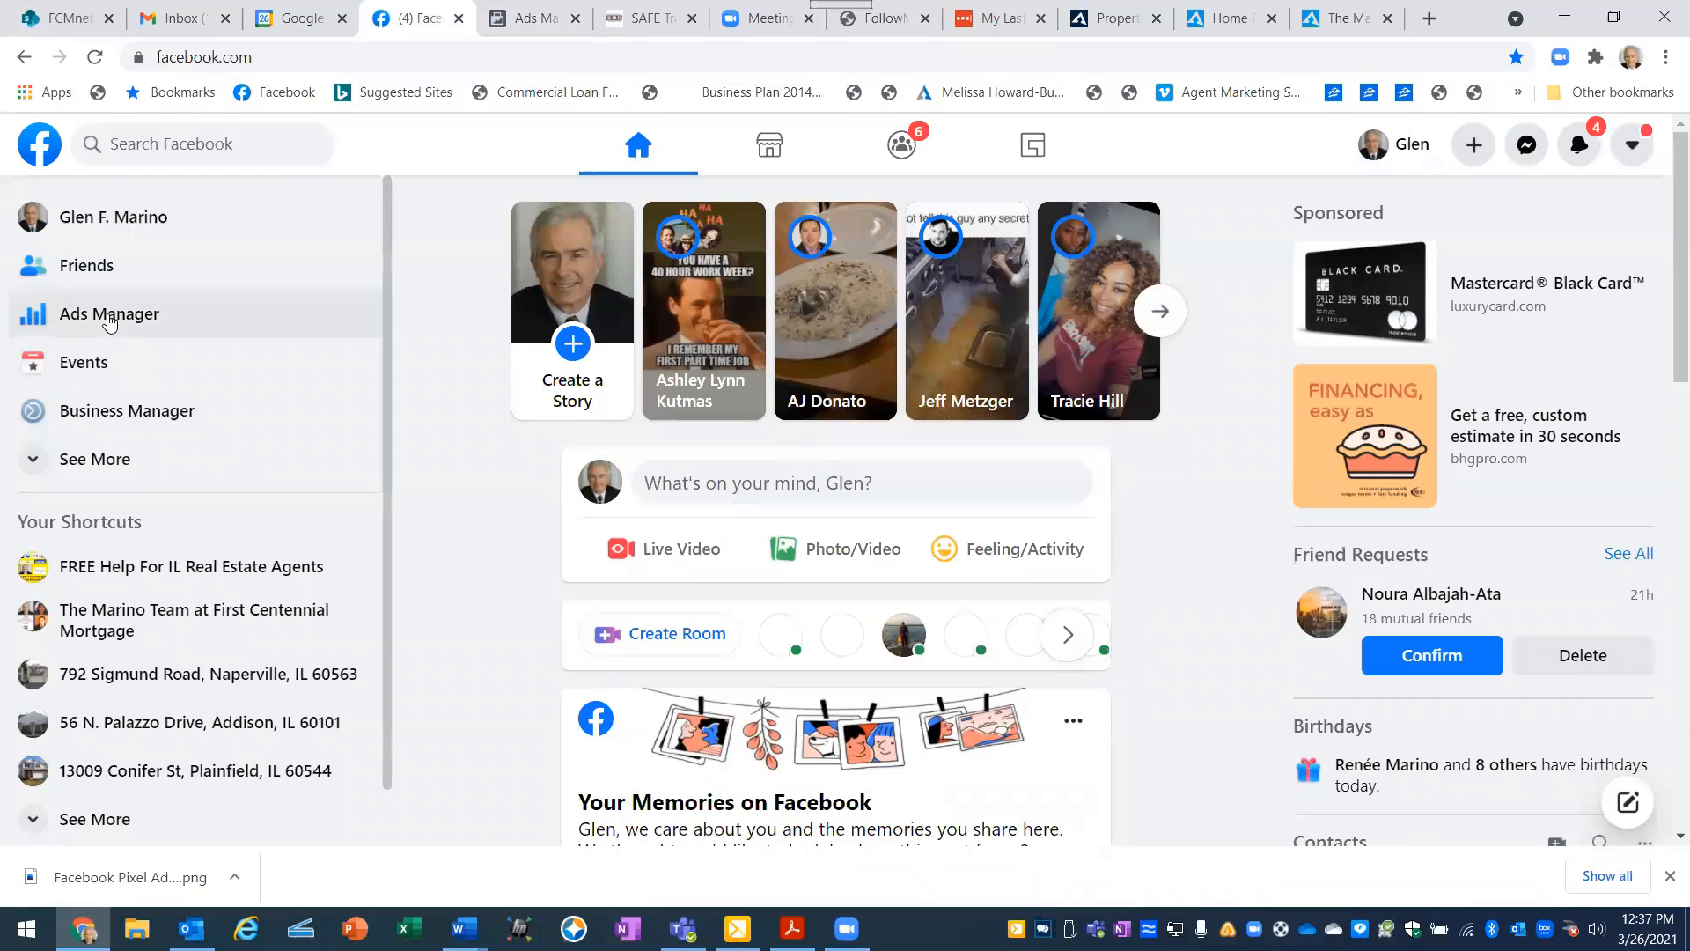
pyautogui.click(110, 319)
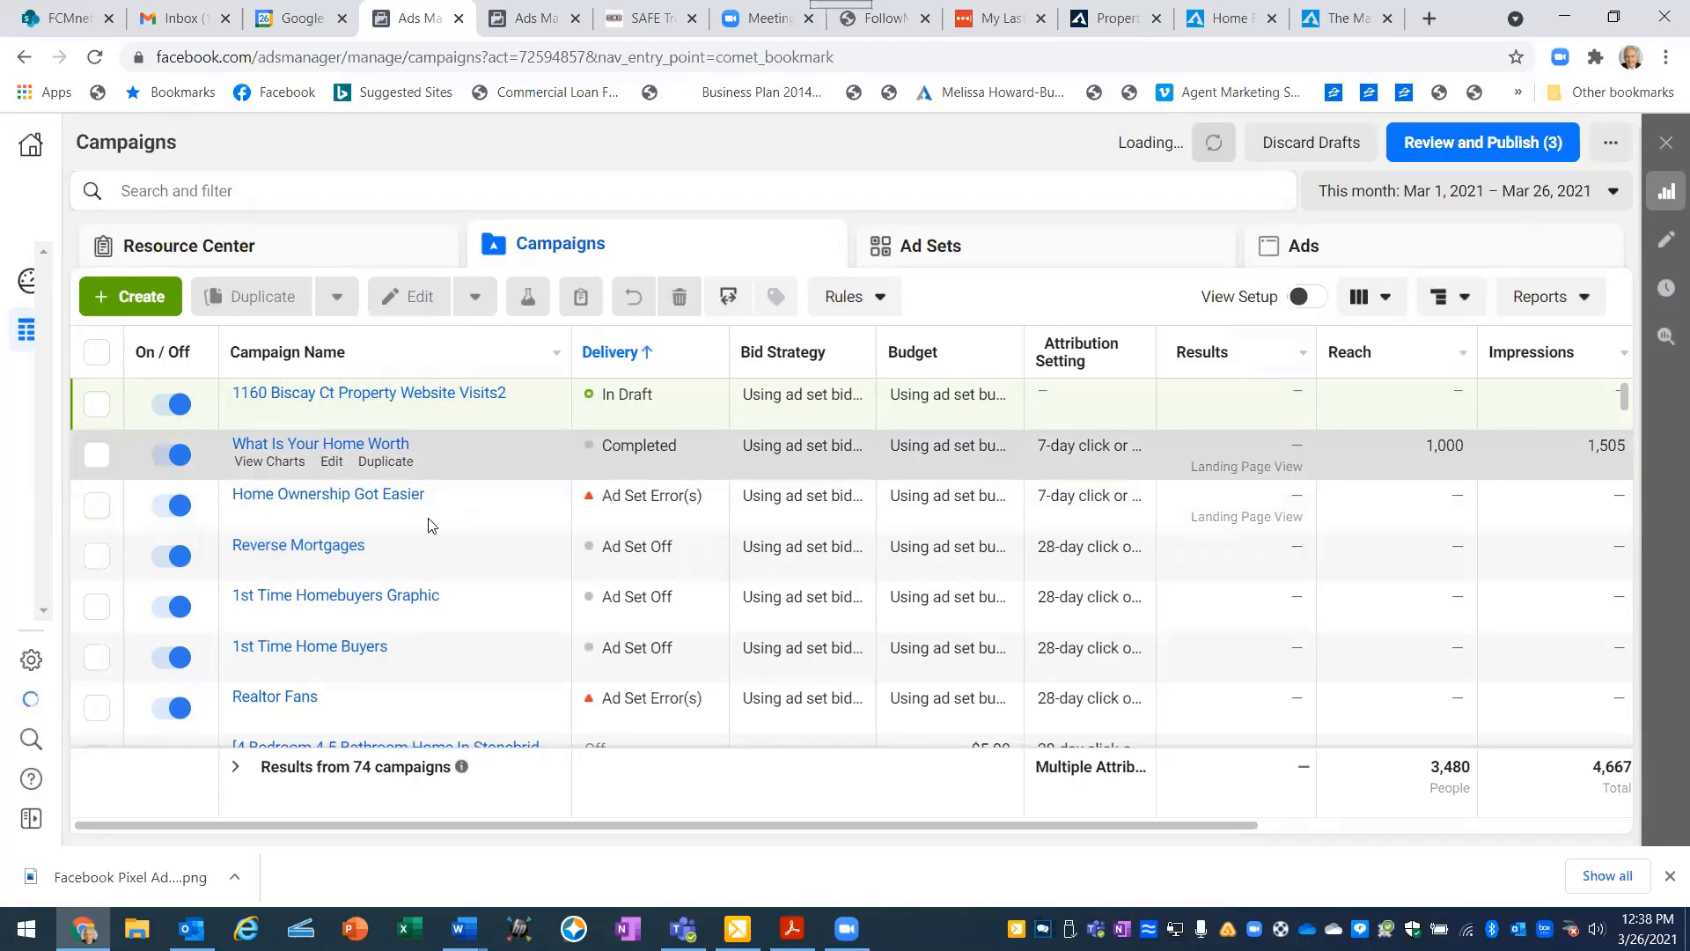
# - Browse the past campaigns and set the campaign list's date range to Lifetime
pyautogui.scroll(-3, 429, 525)
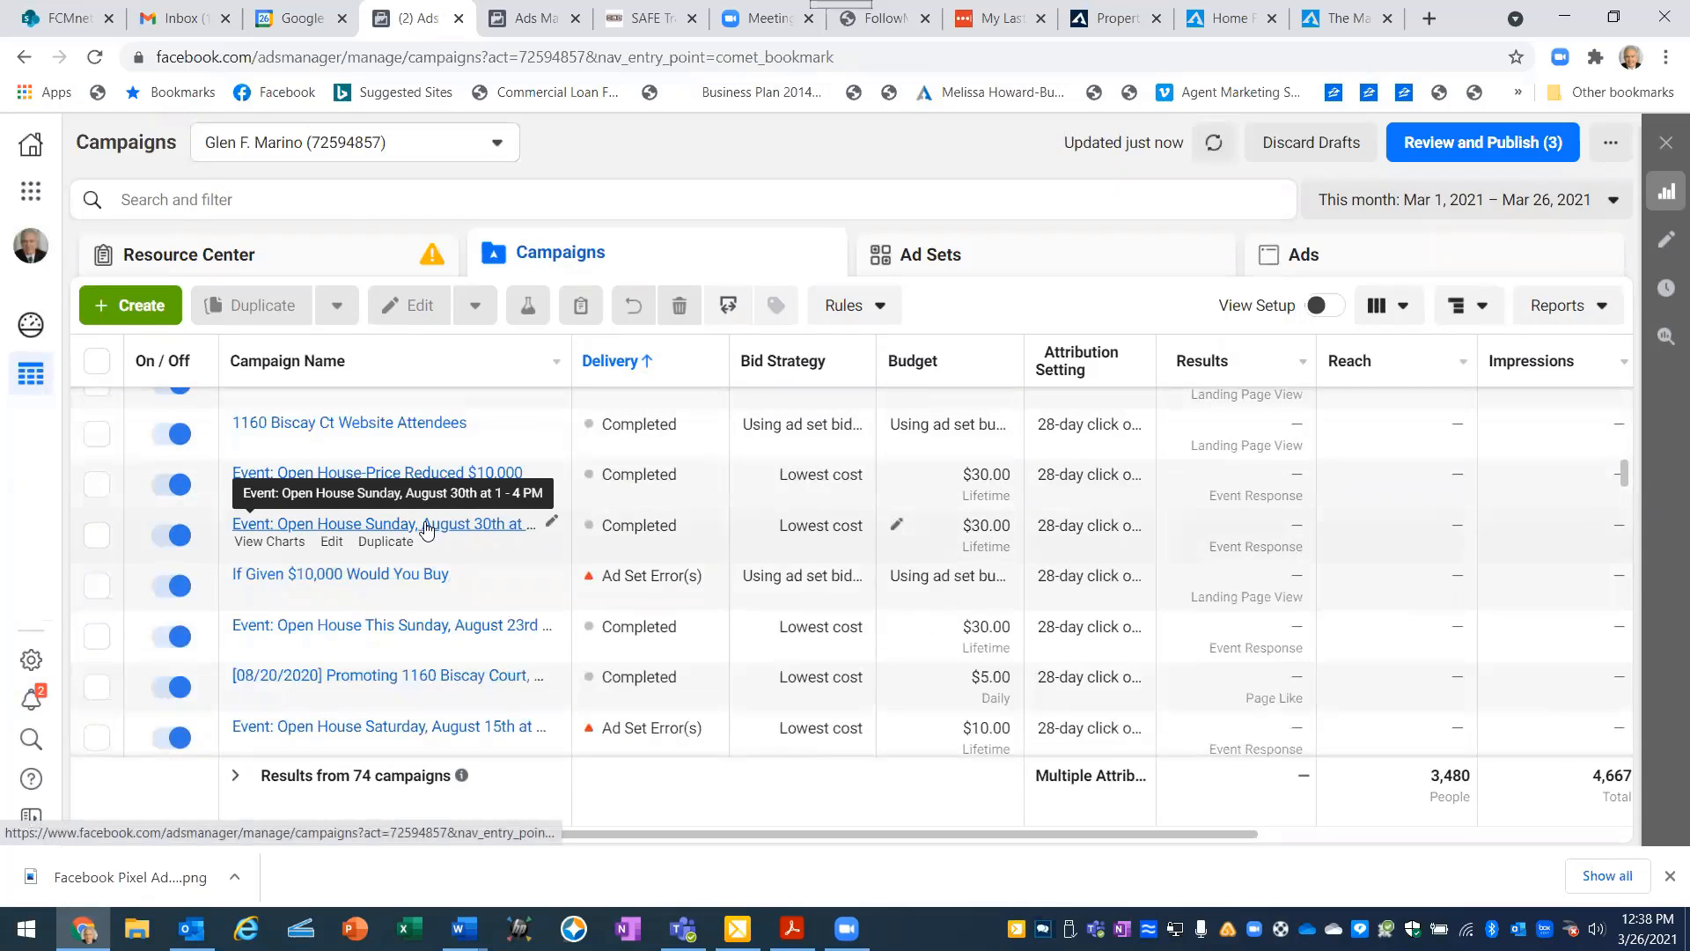
pyautogui.scroll(3, 451, 539)
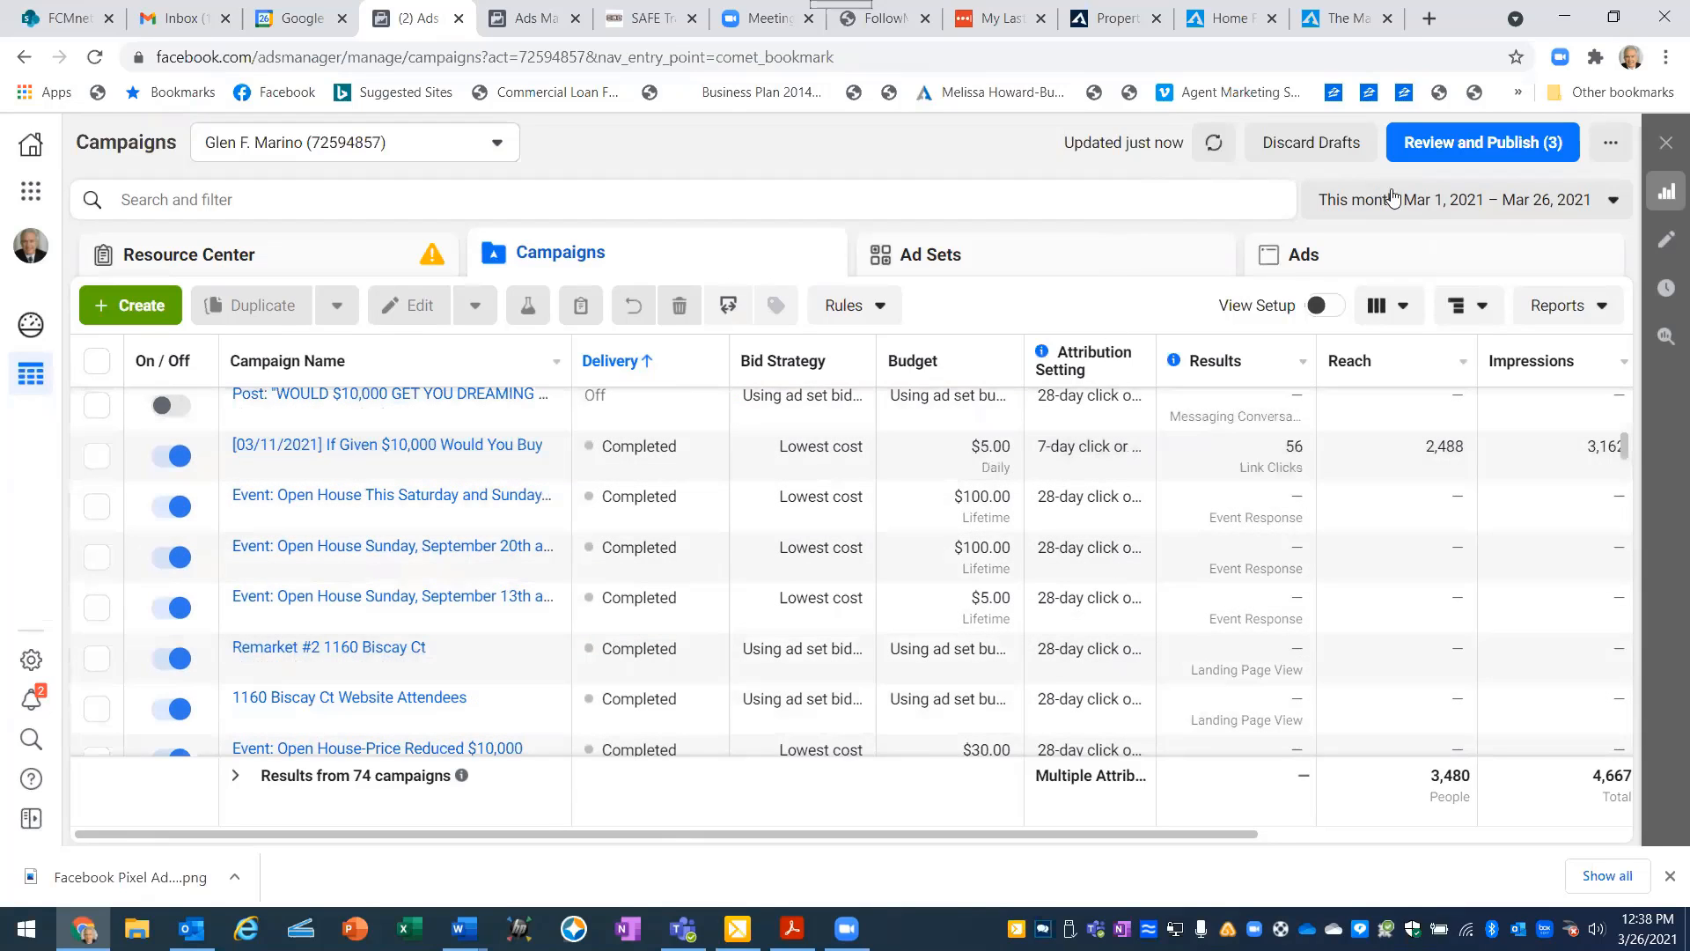
pyautogui.click(1412, 201)
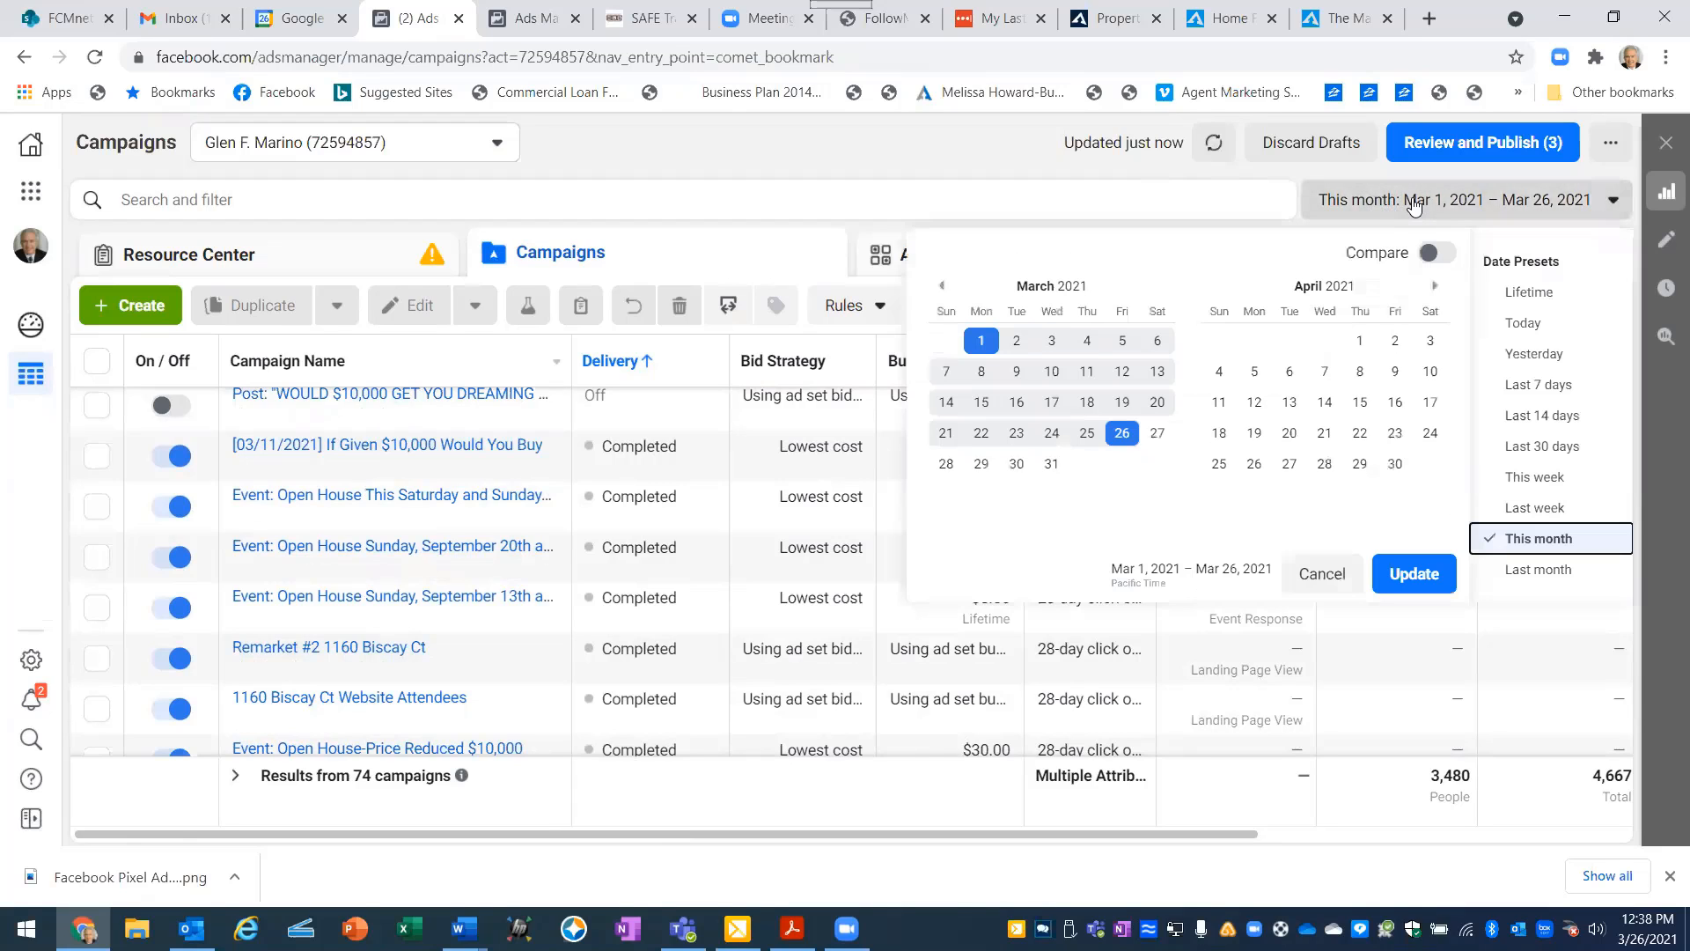
pyautogui.click(1520, 295)
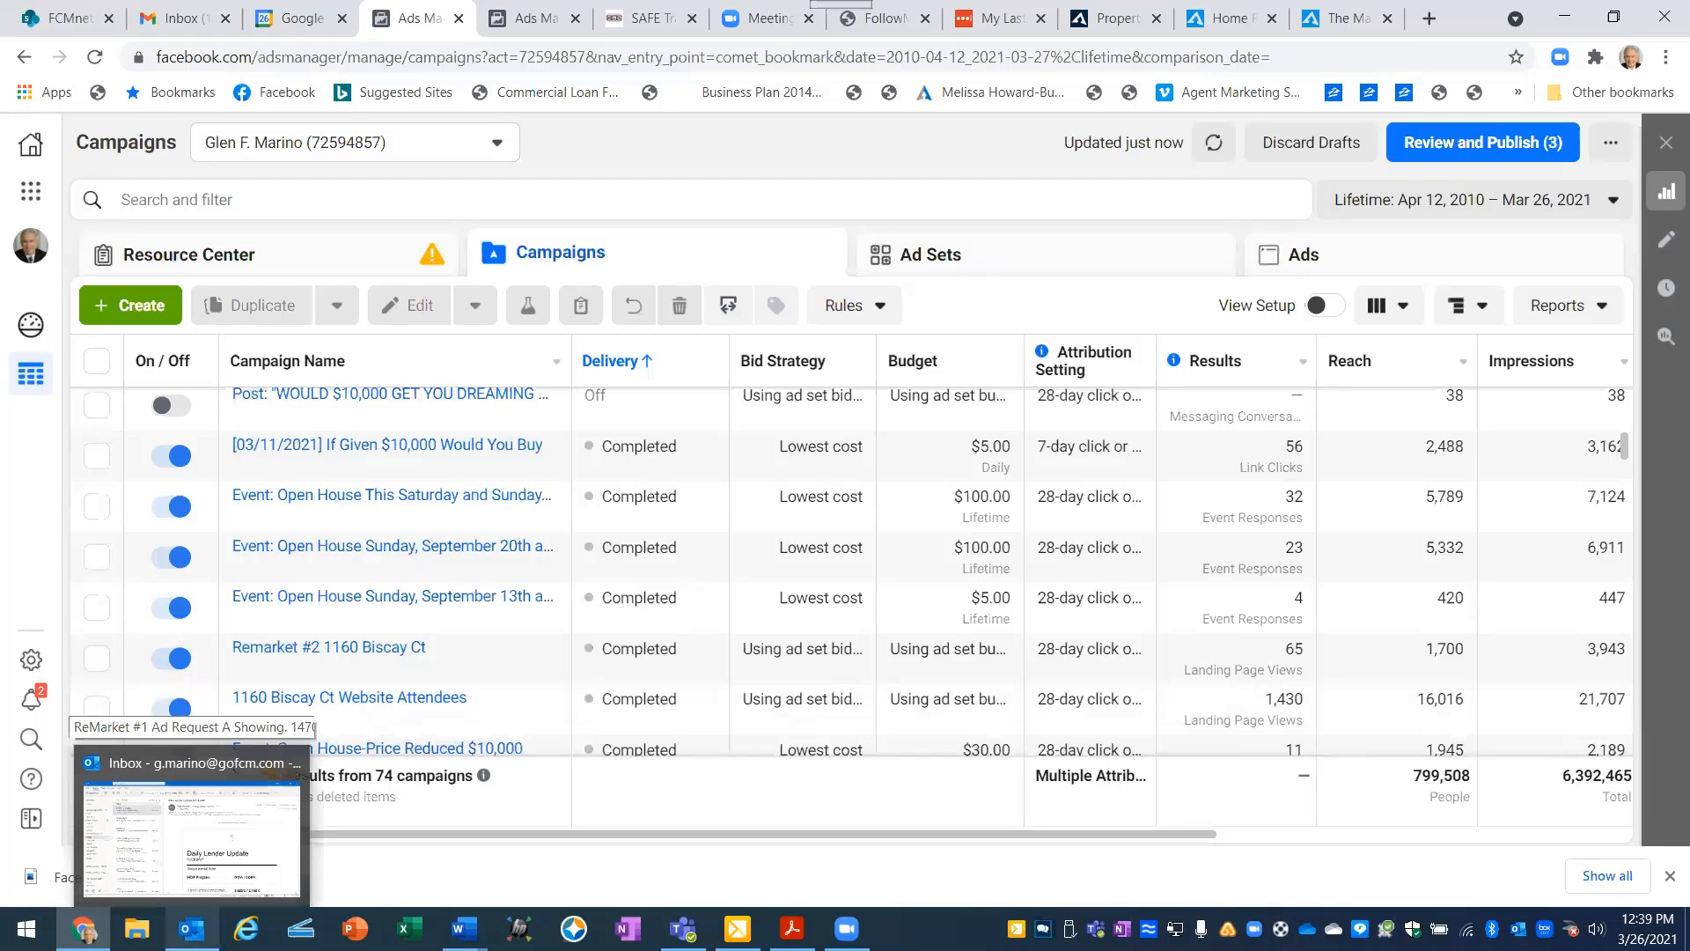
# - Switch to Word and review the filled-in remarketing worksheet and the Remarket #1 ad for showings, from its text to its Learn More headline
pyautogui.moveTo(464, 928)
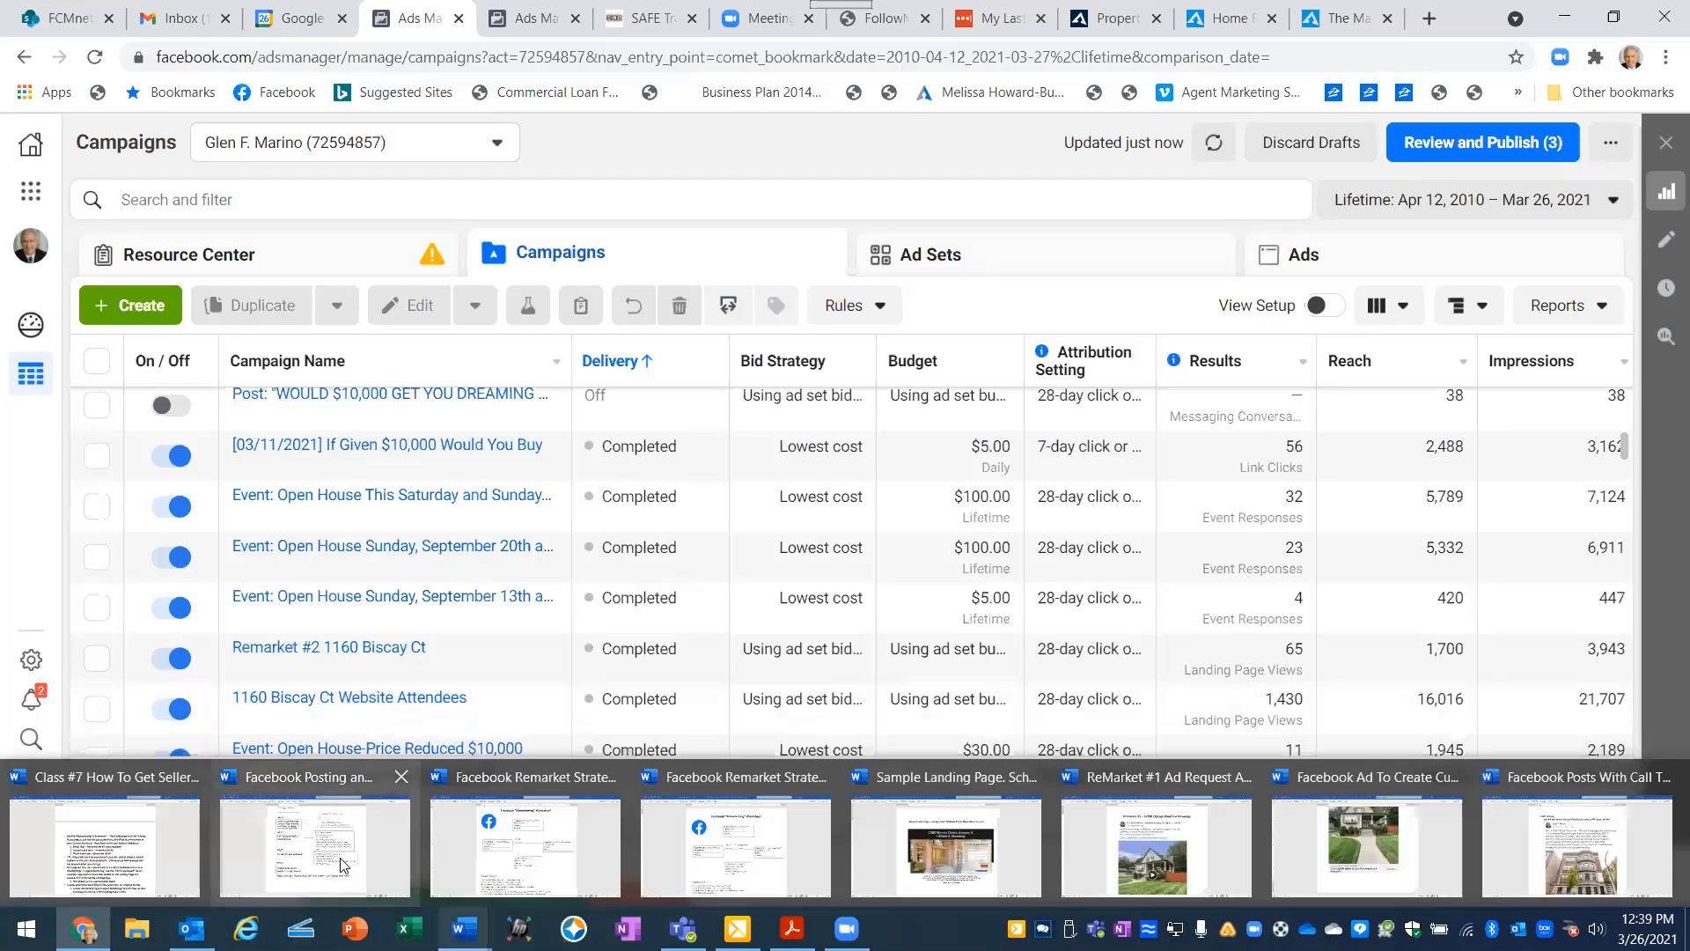
pyautogui.click(720, 831)
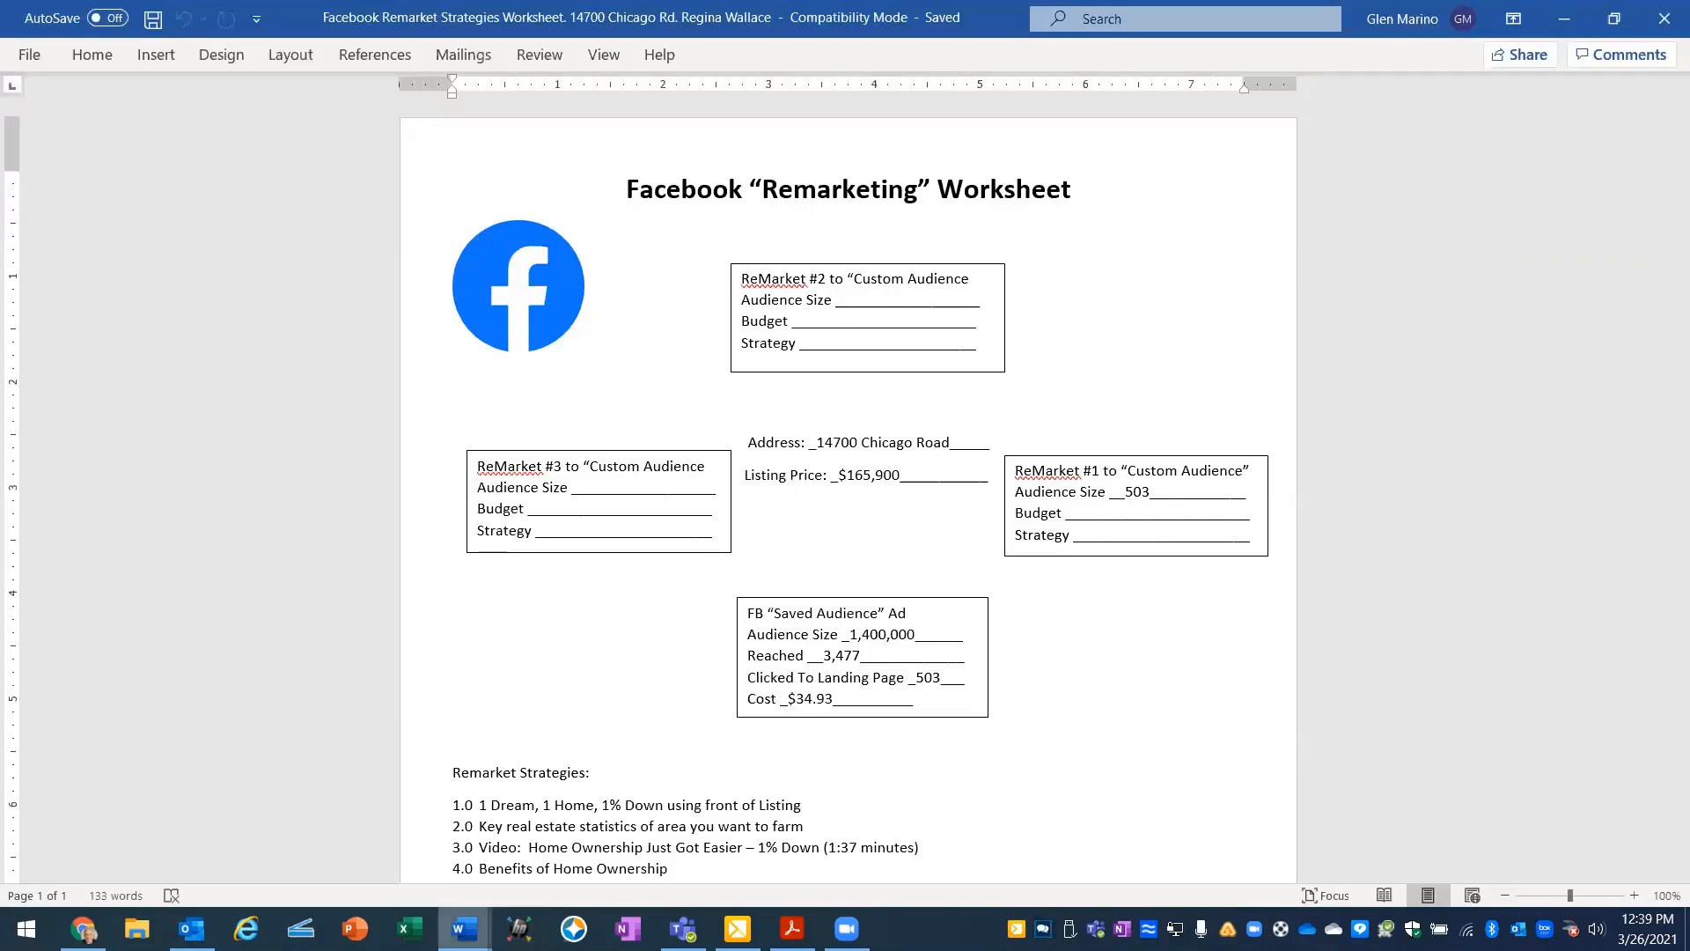
pyautogui.moveTo(465, 928)
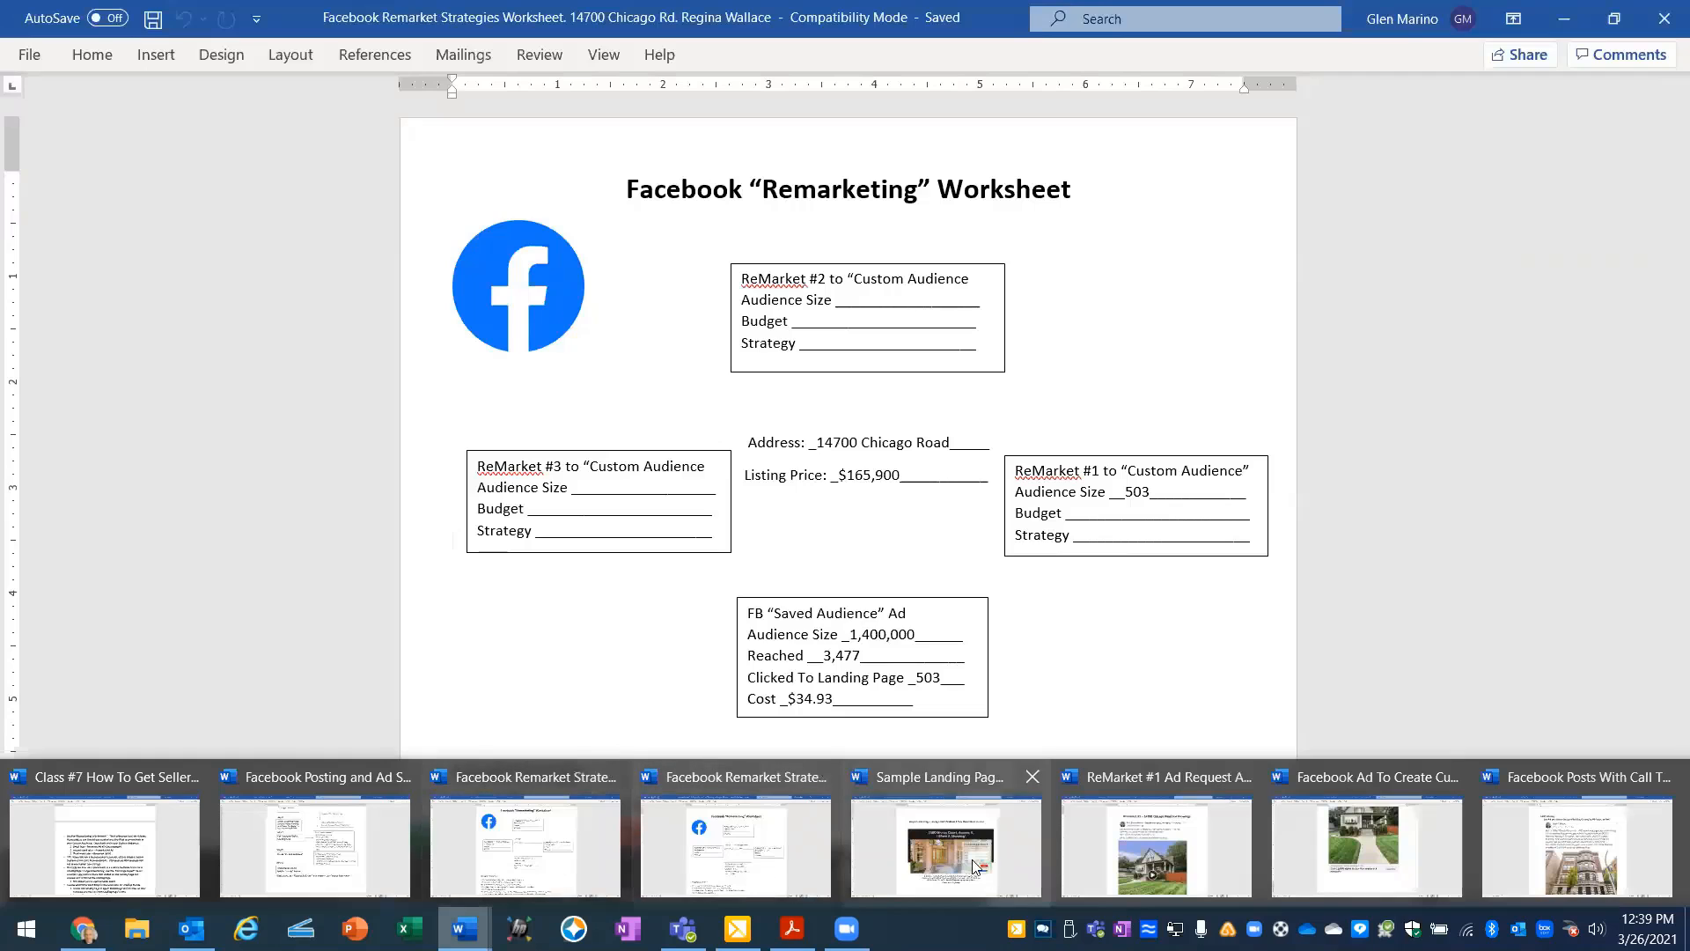
pyautogui.click(1156, 845)
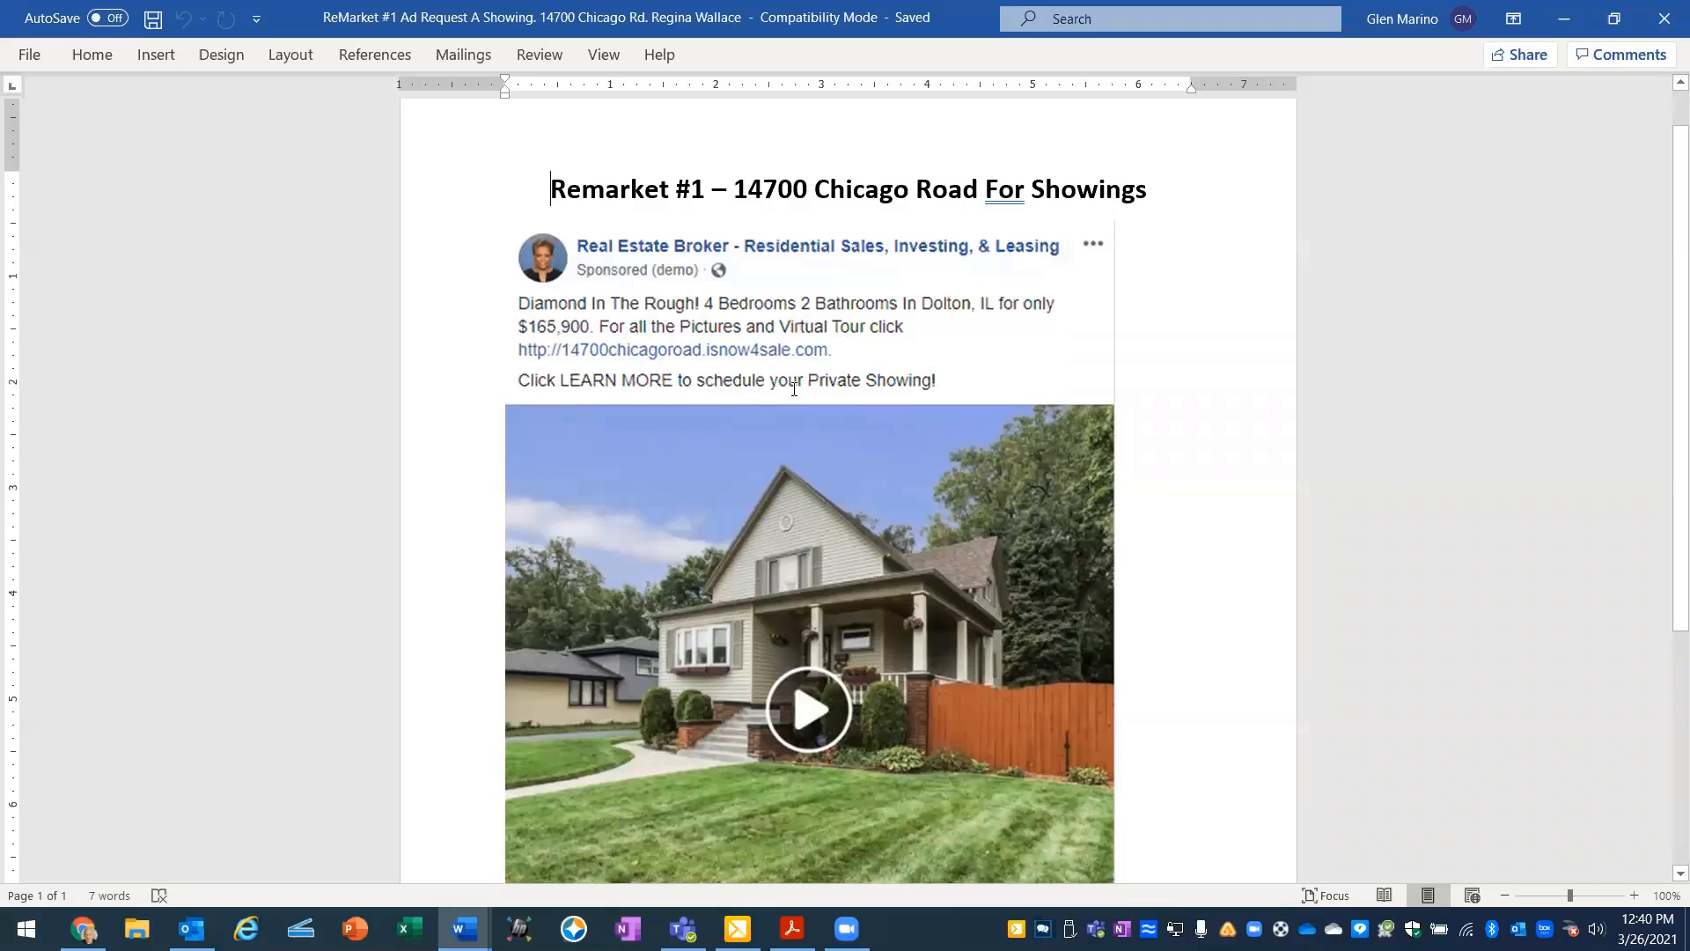
pyautogui.scroll(-2, 915, 361)
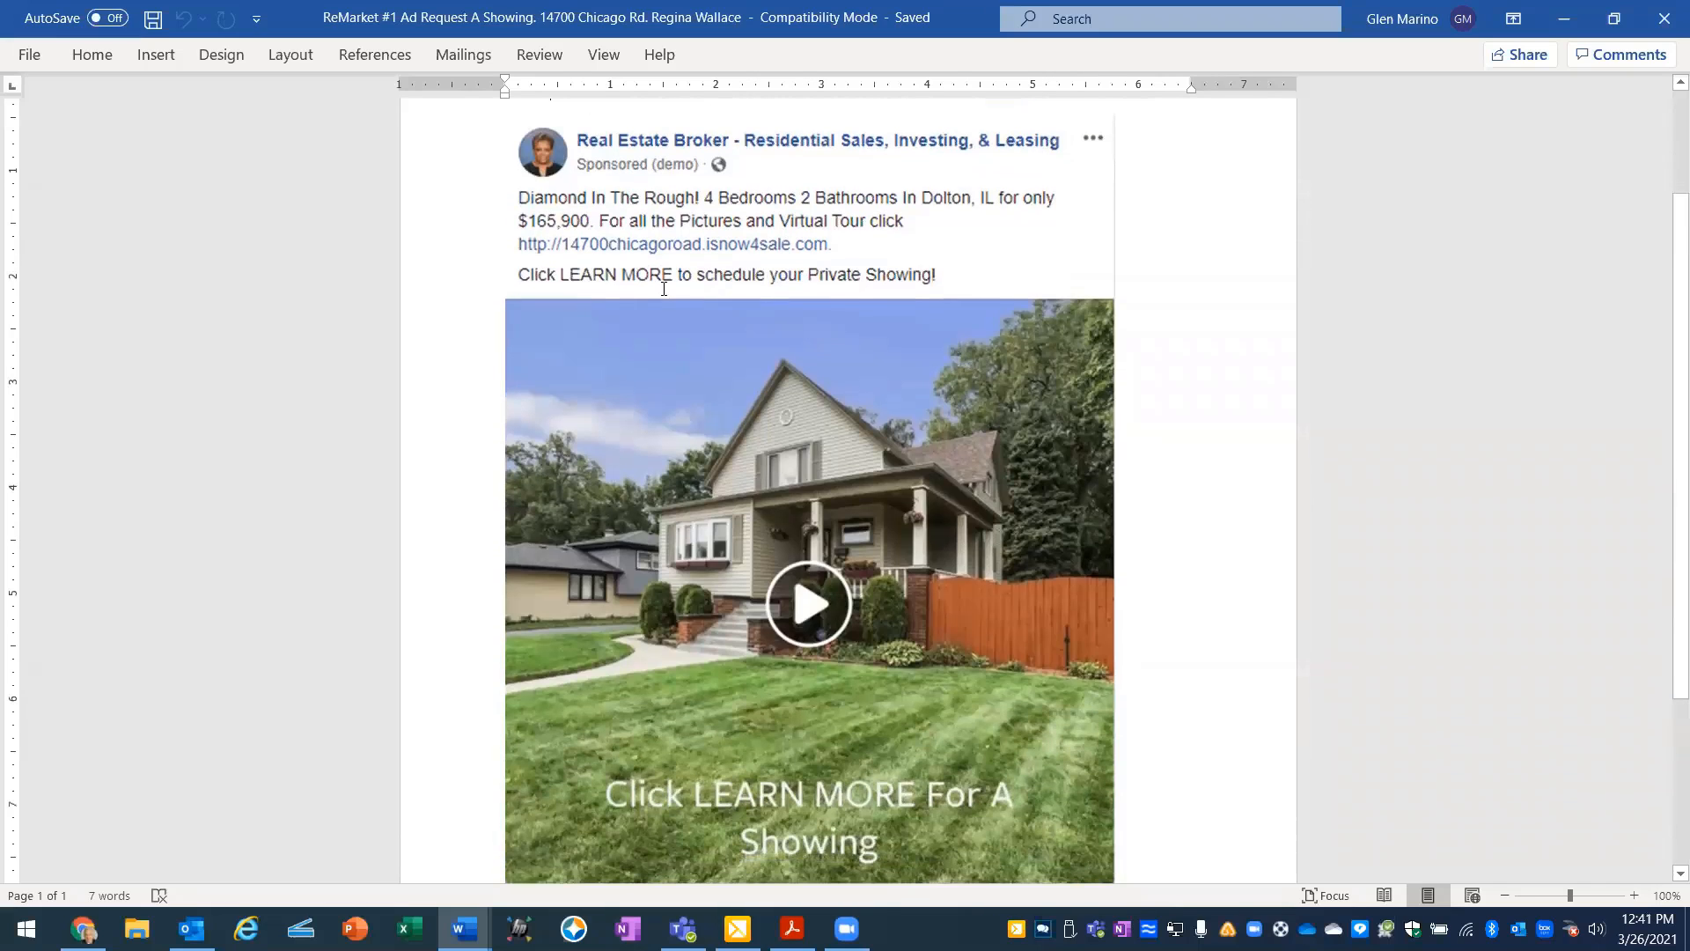
pyautogui.scroll(-5, 1105, 396)
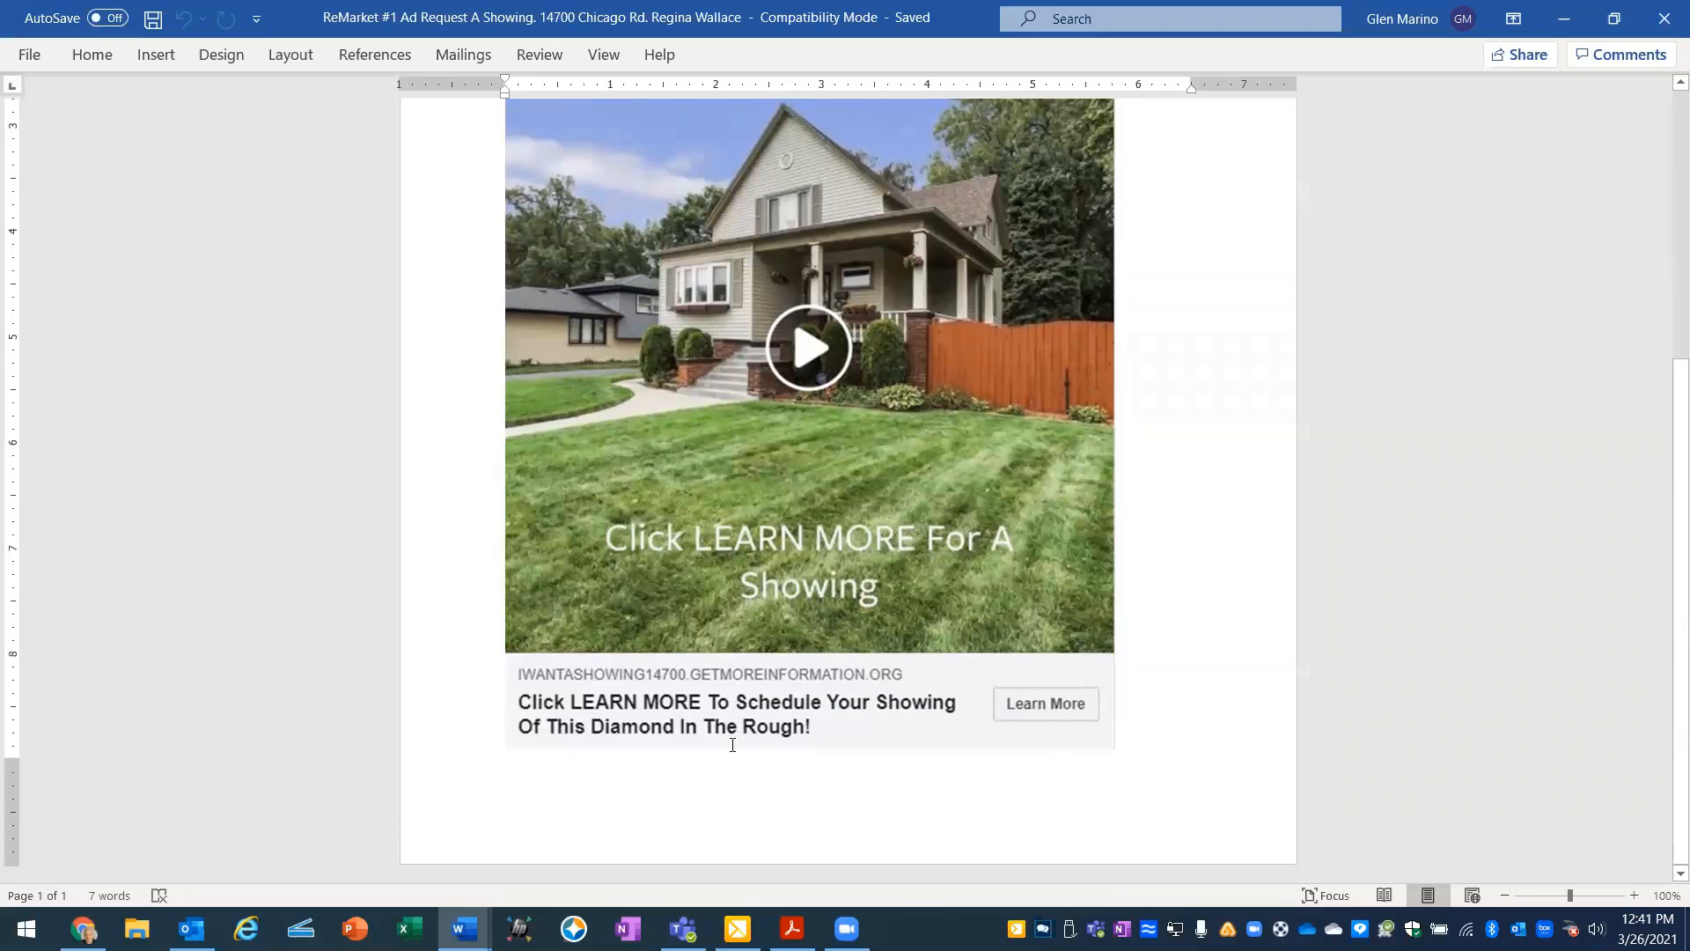
pyautogui.scroll(2, 875, 801)
pyautogui.scroll(4, 875, 801)
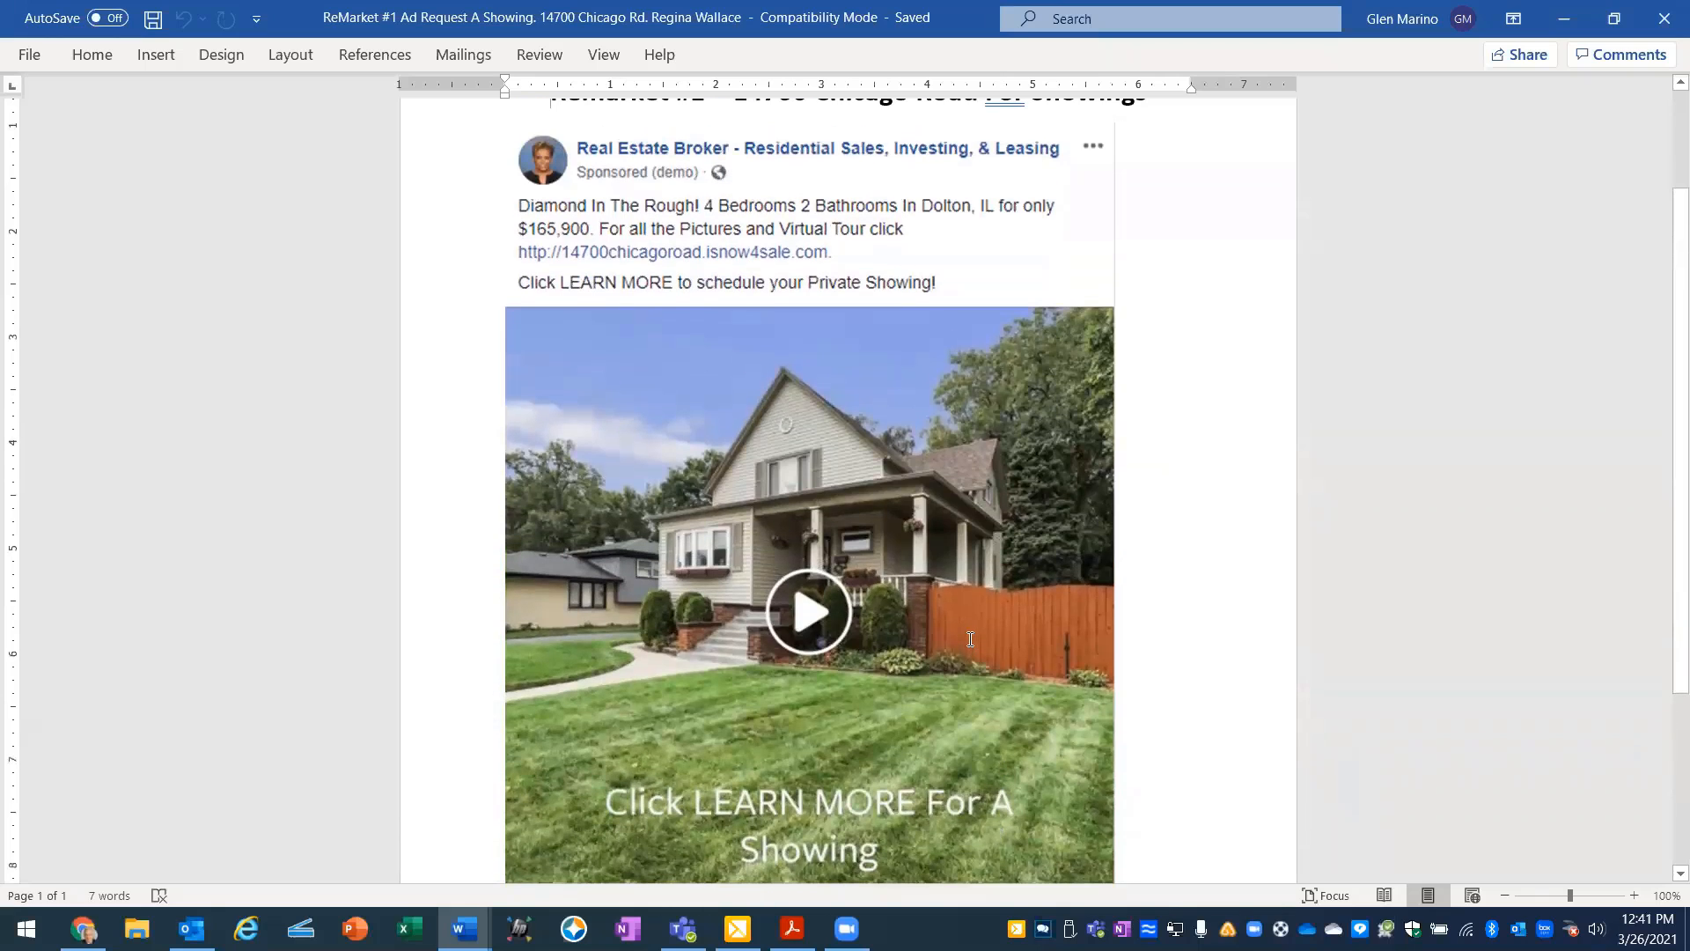
pyautogui.scroll(-3, 968, 642)
pyautogui.scroll(-1, 968, 641)
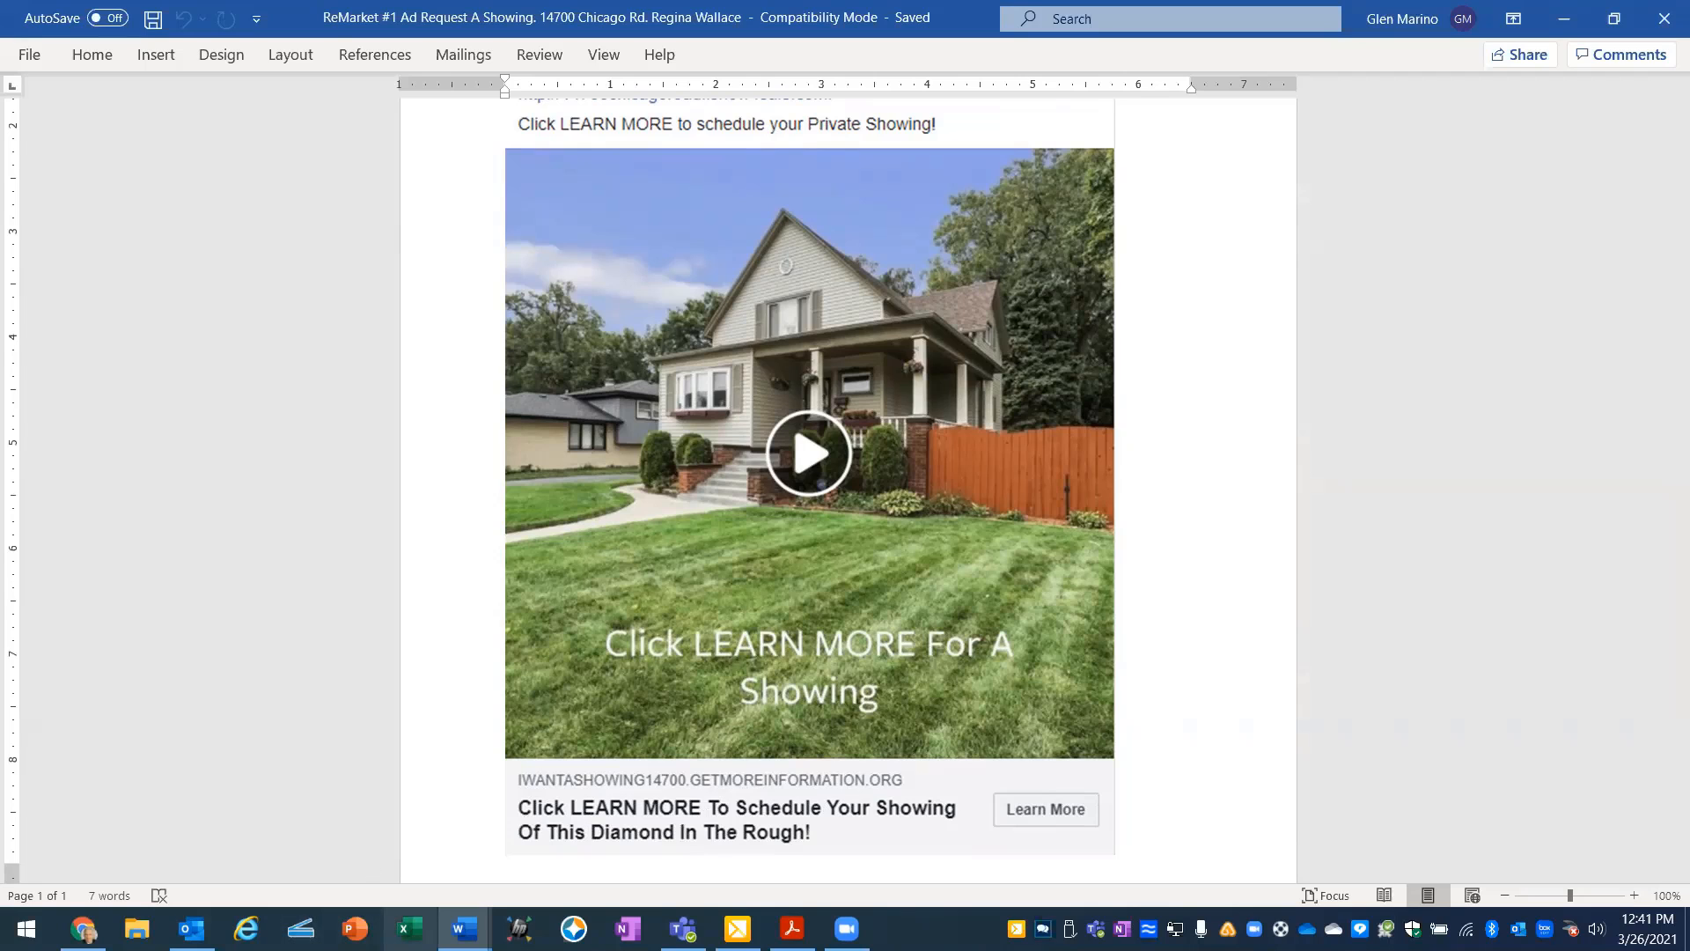
# - View the Sample Landing Page document, and return to the filled-in remarketing worksheet to read its Remarket Strategies list, dismissing the mail notification
pyautogui.moveTo(464, 929)
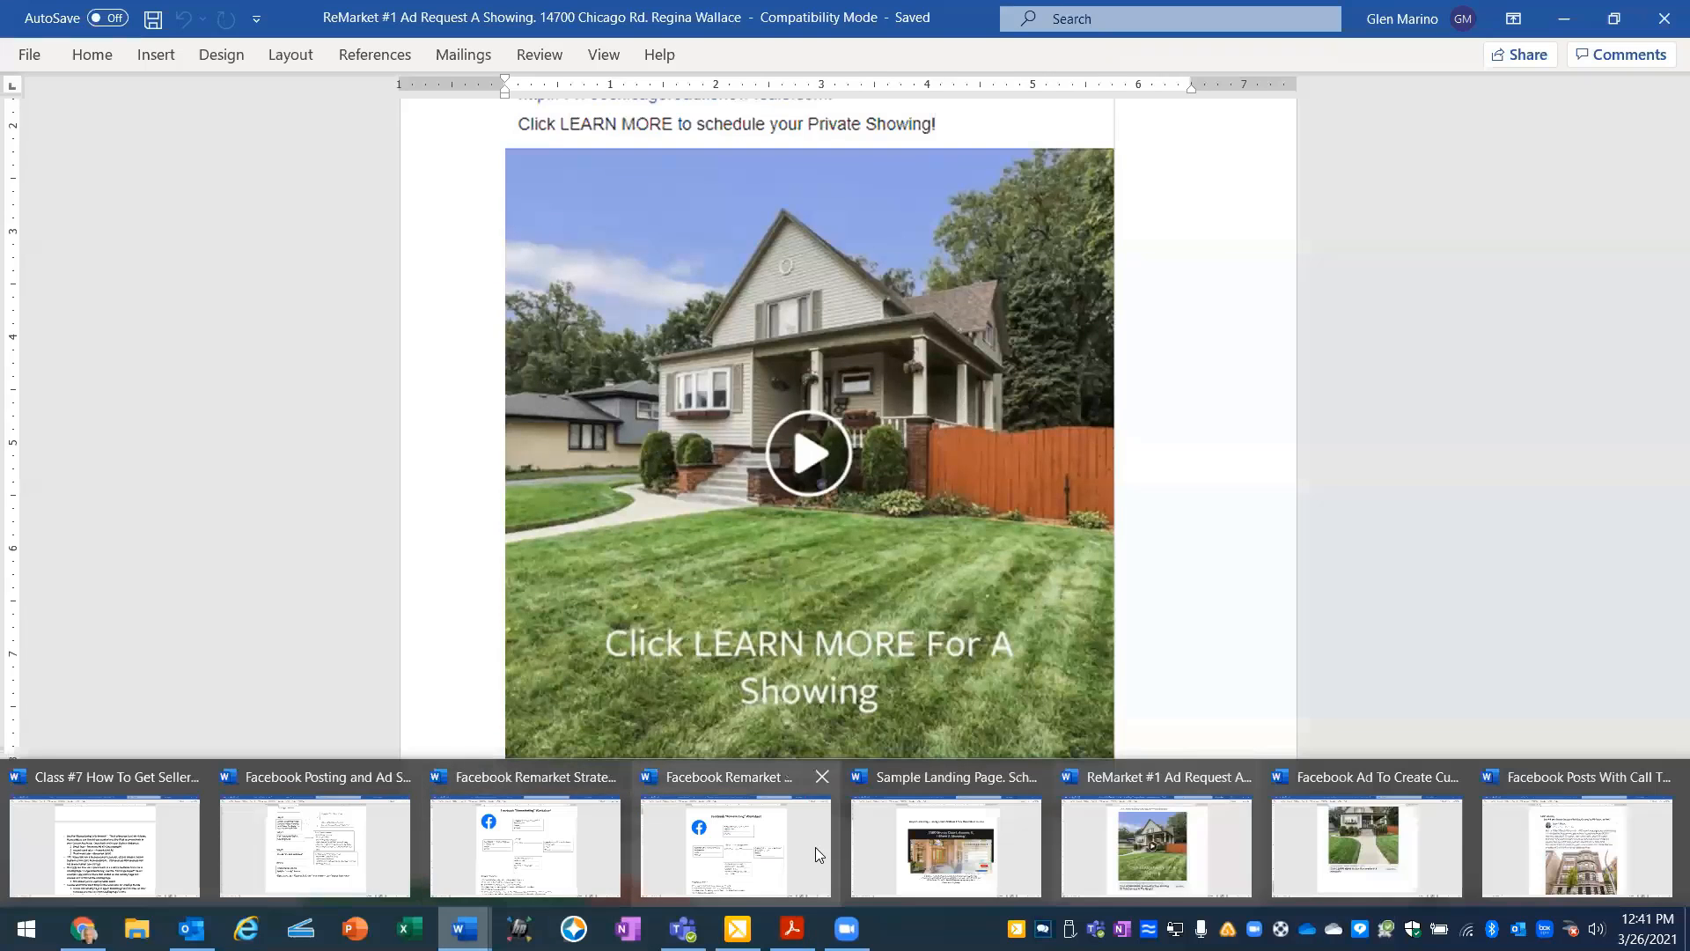
pyautogui.click(939, 847)
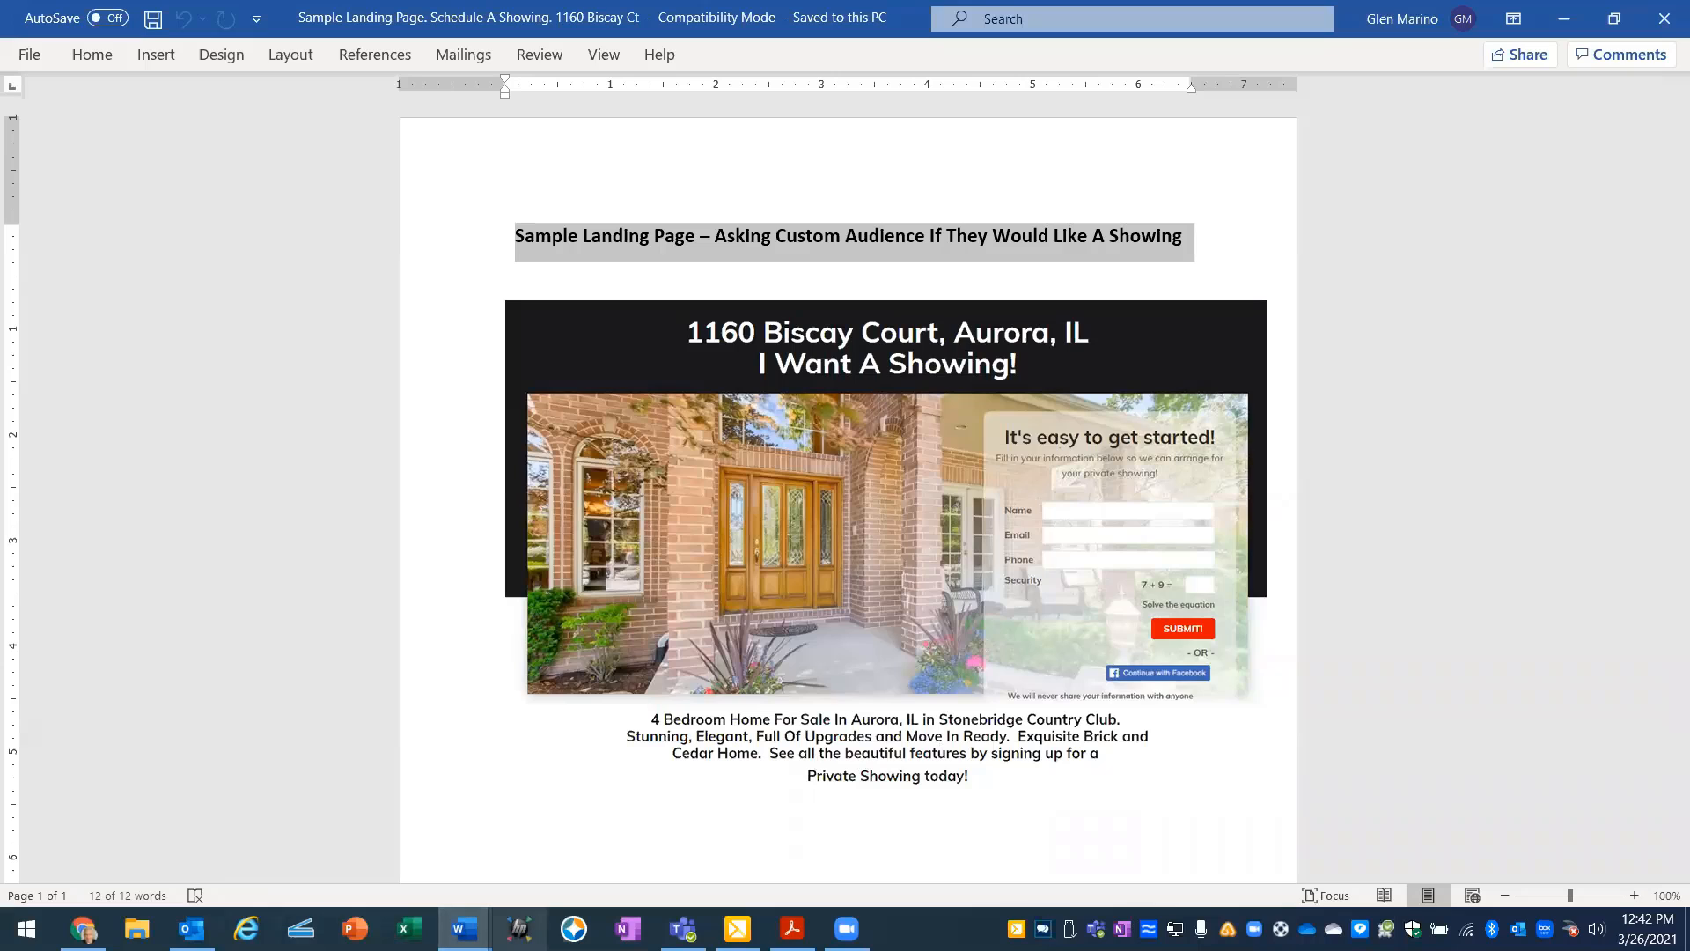
pyautogui.moveTo(464, 929)
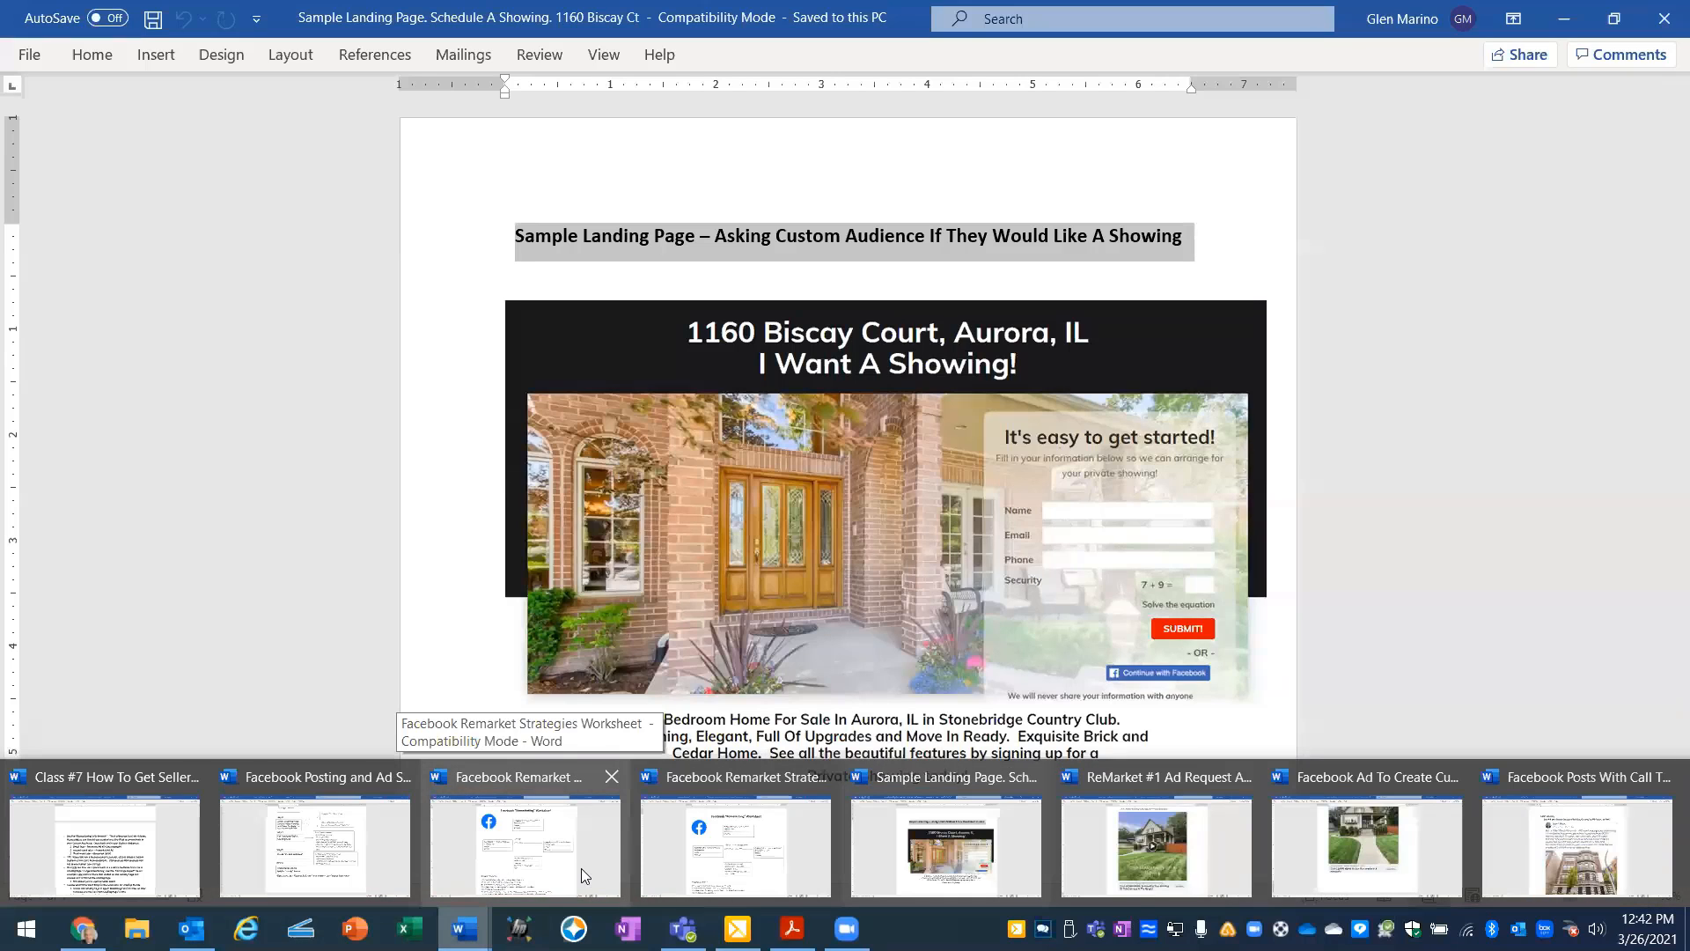
pyautogui.click(666, 861)
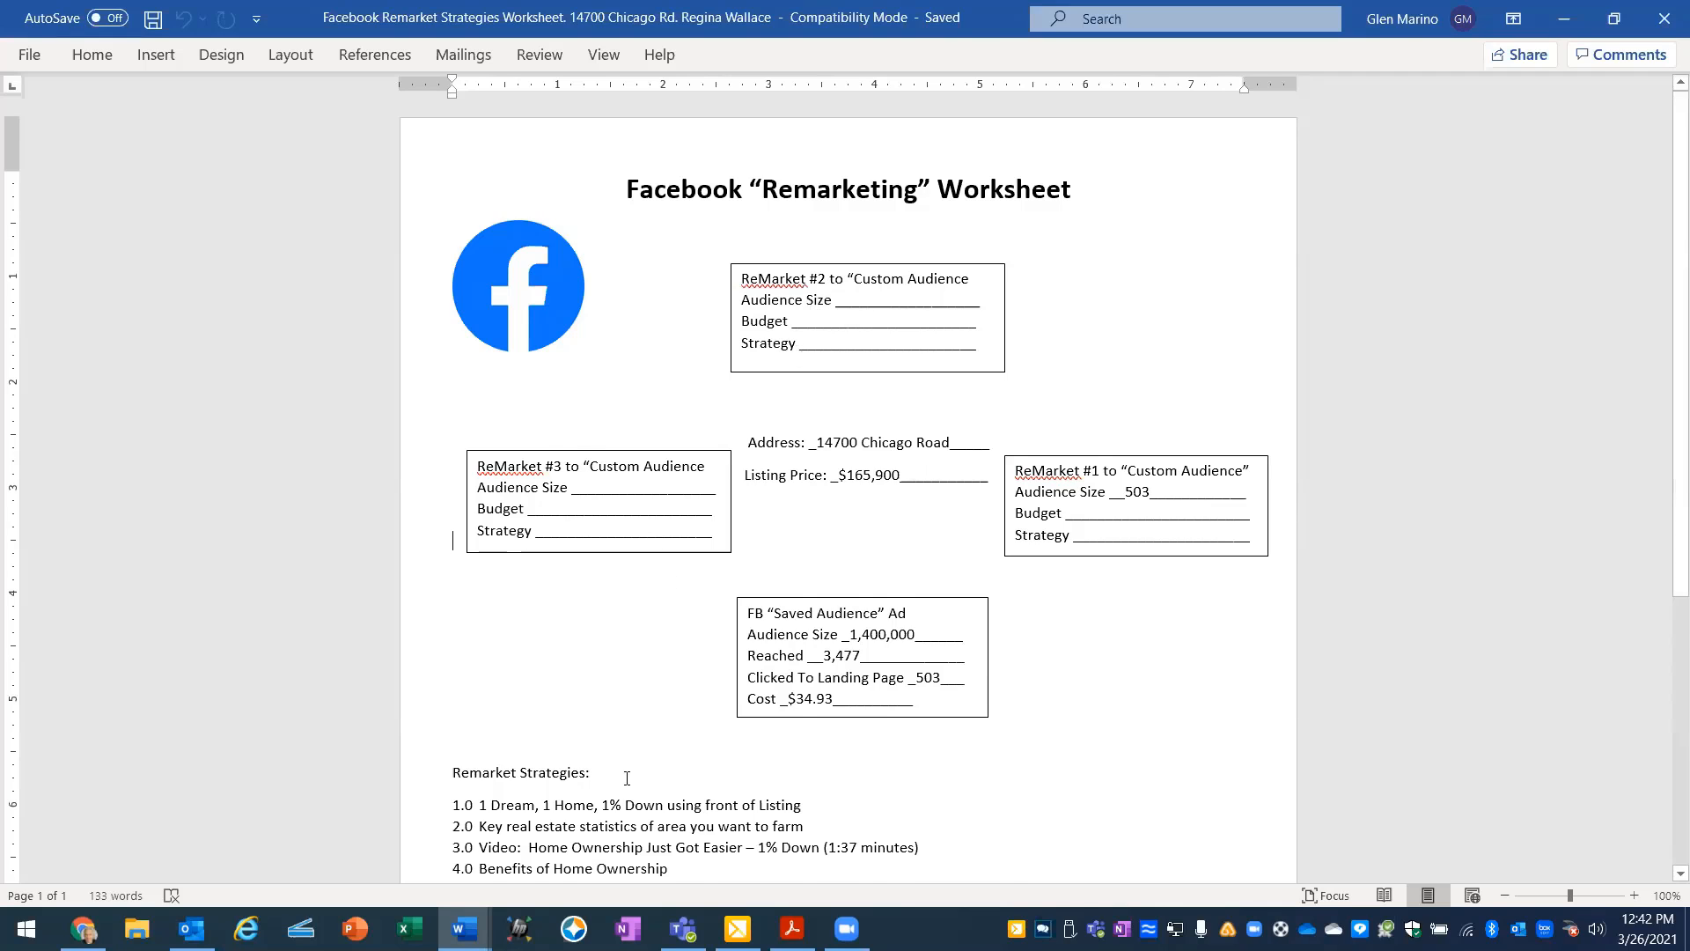
pyautogui.scroll(-1, 627, 778)
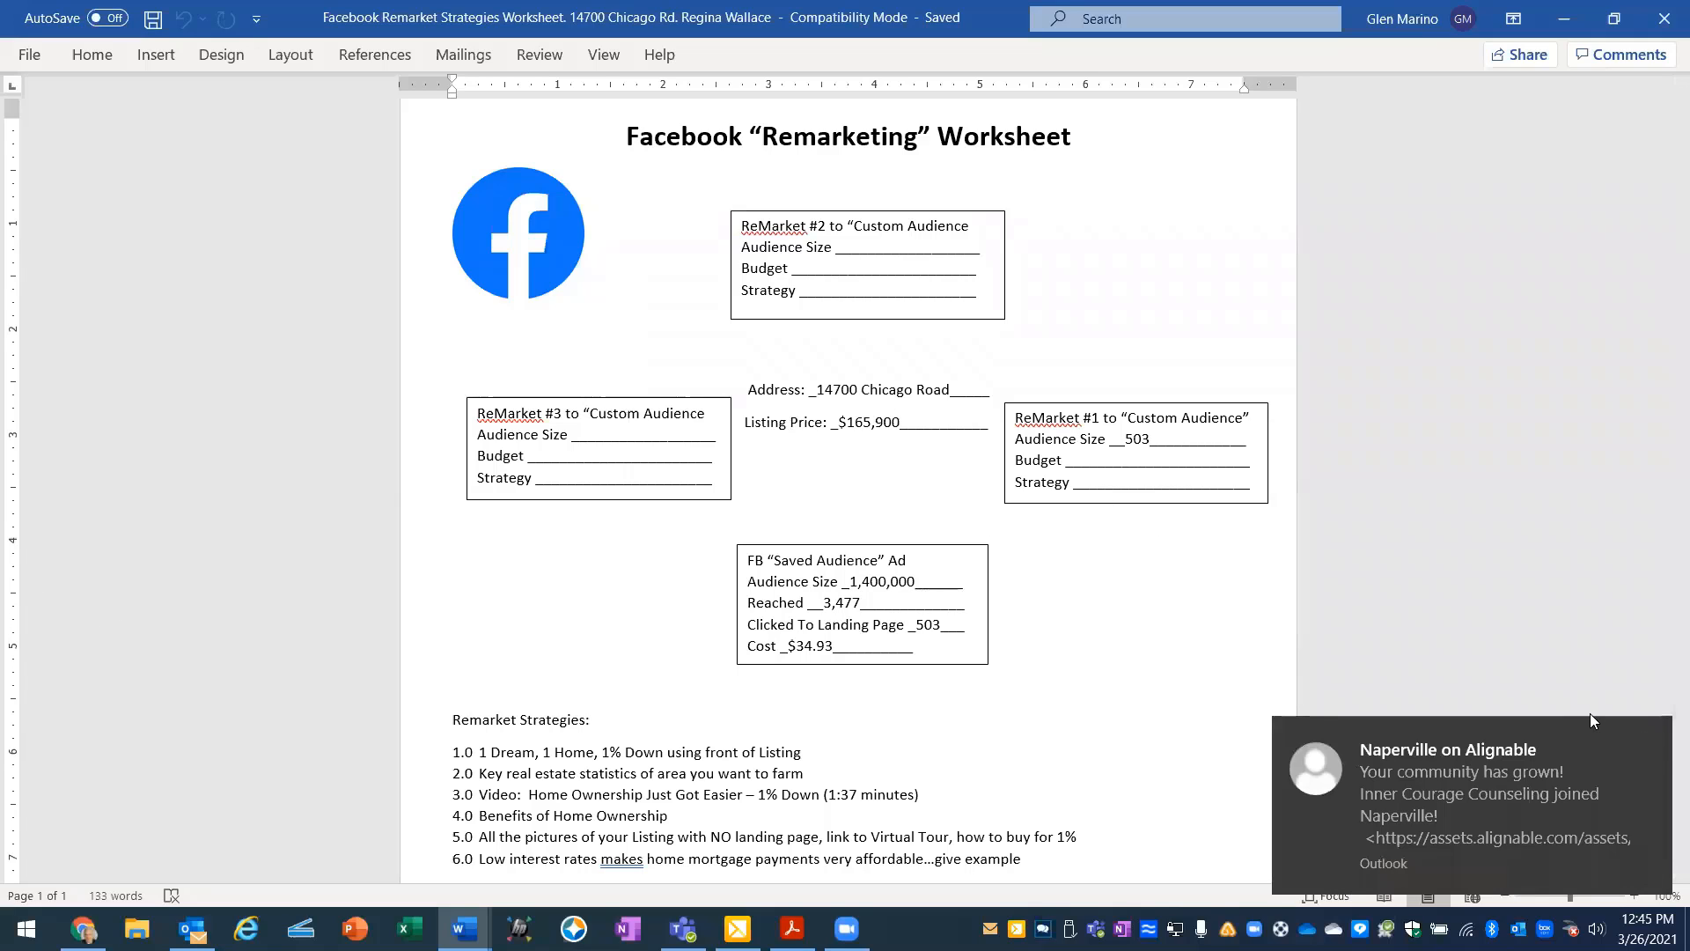
pyautogui.click(1664, 749)
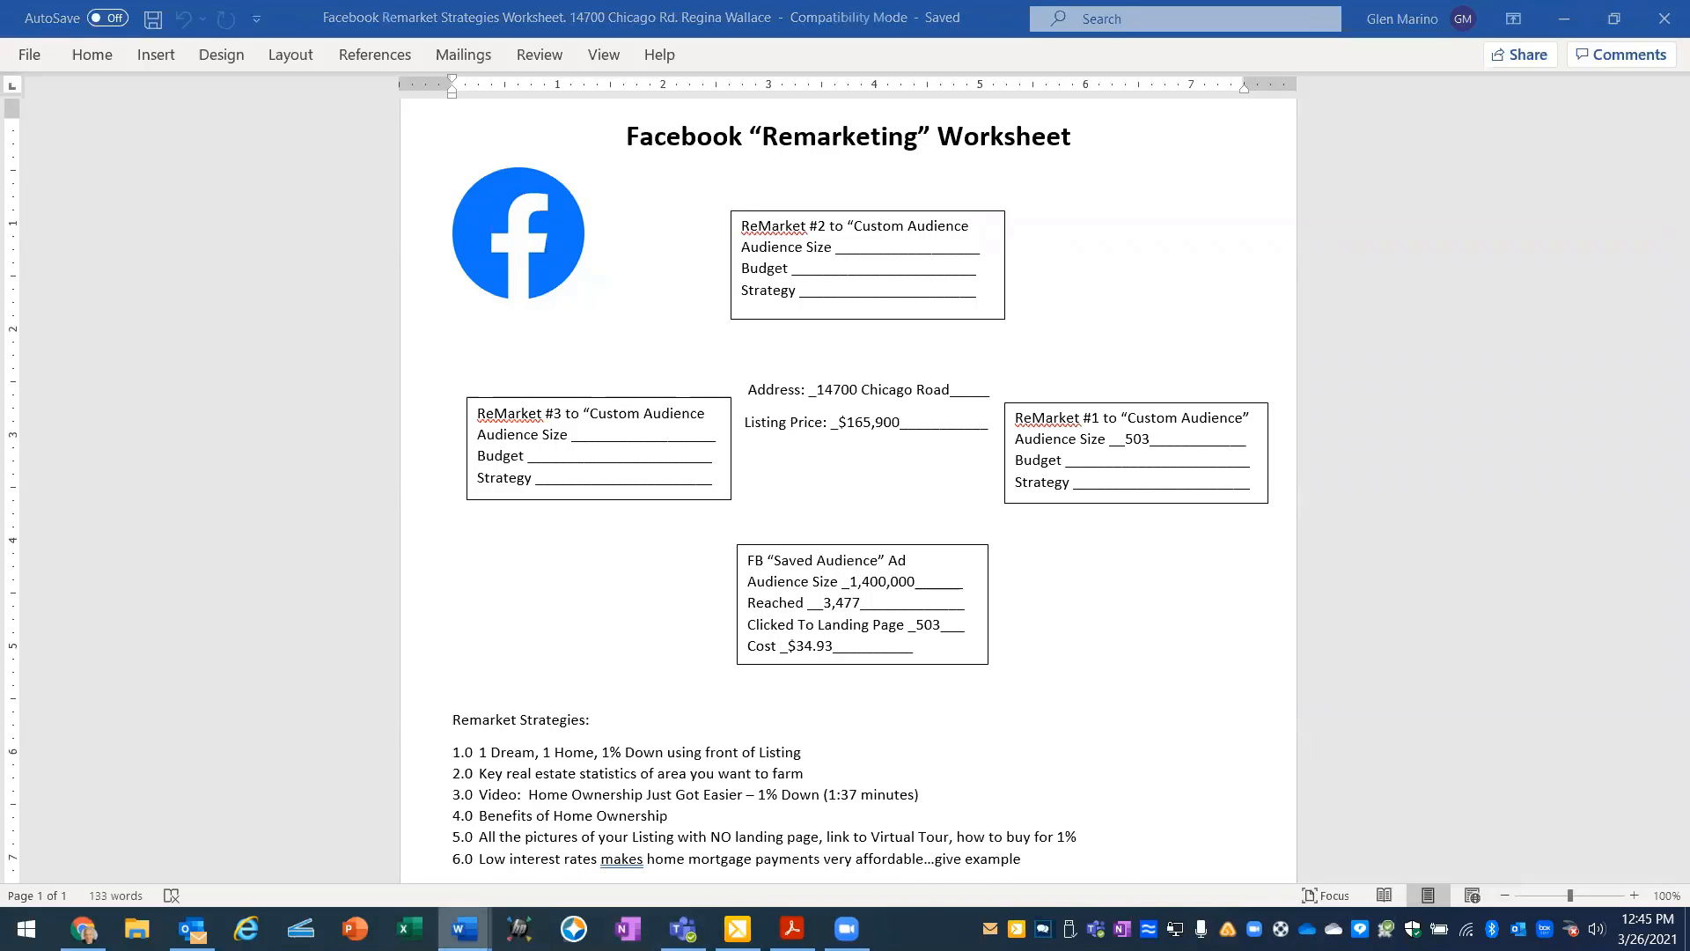
# - Open the Class #7 outline and read the notes on remarketing ad timing, landing page leads and the four steps for creating FB ads
pyautogui.moveTo(464, 929)
pyautogui.click(174, 863)
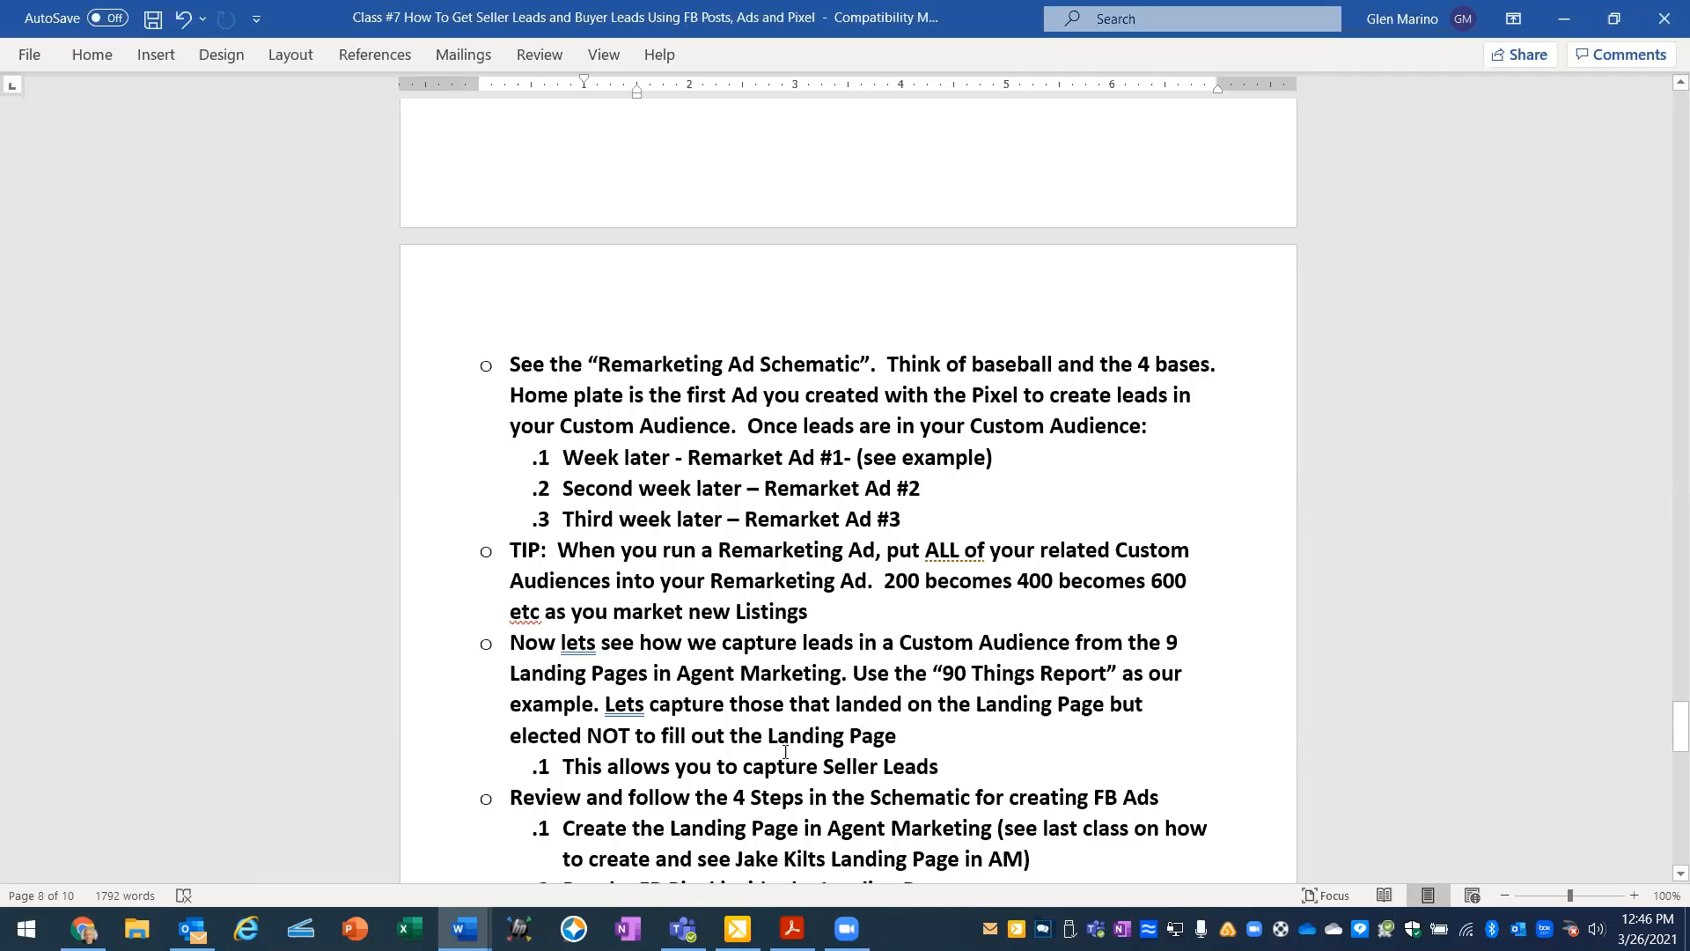
pyautogui.scroll(-2, 820, 764)
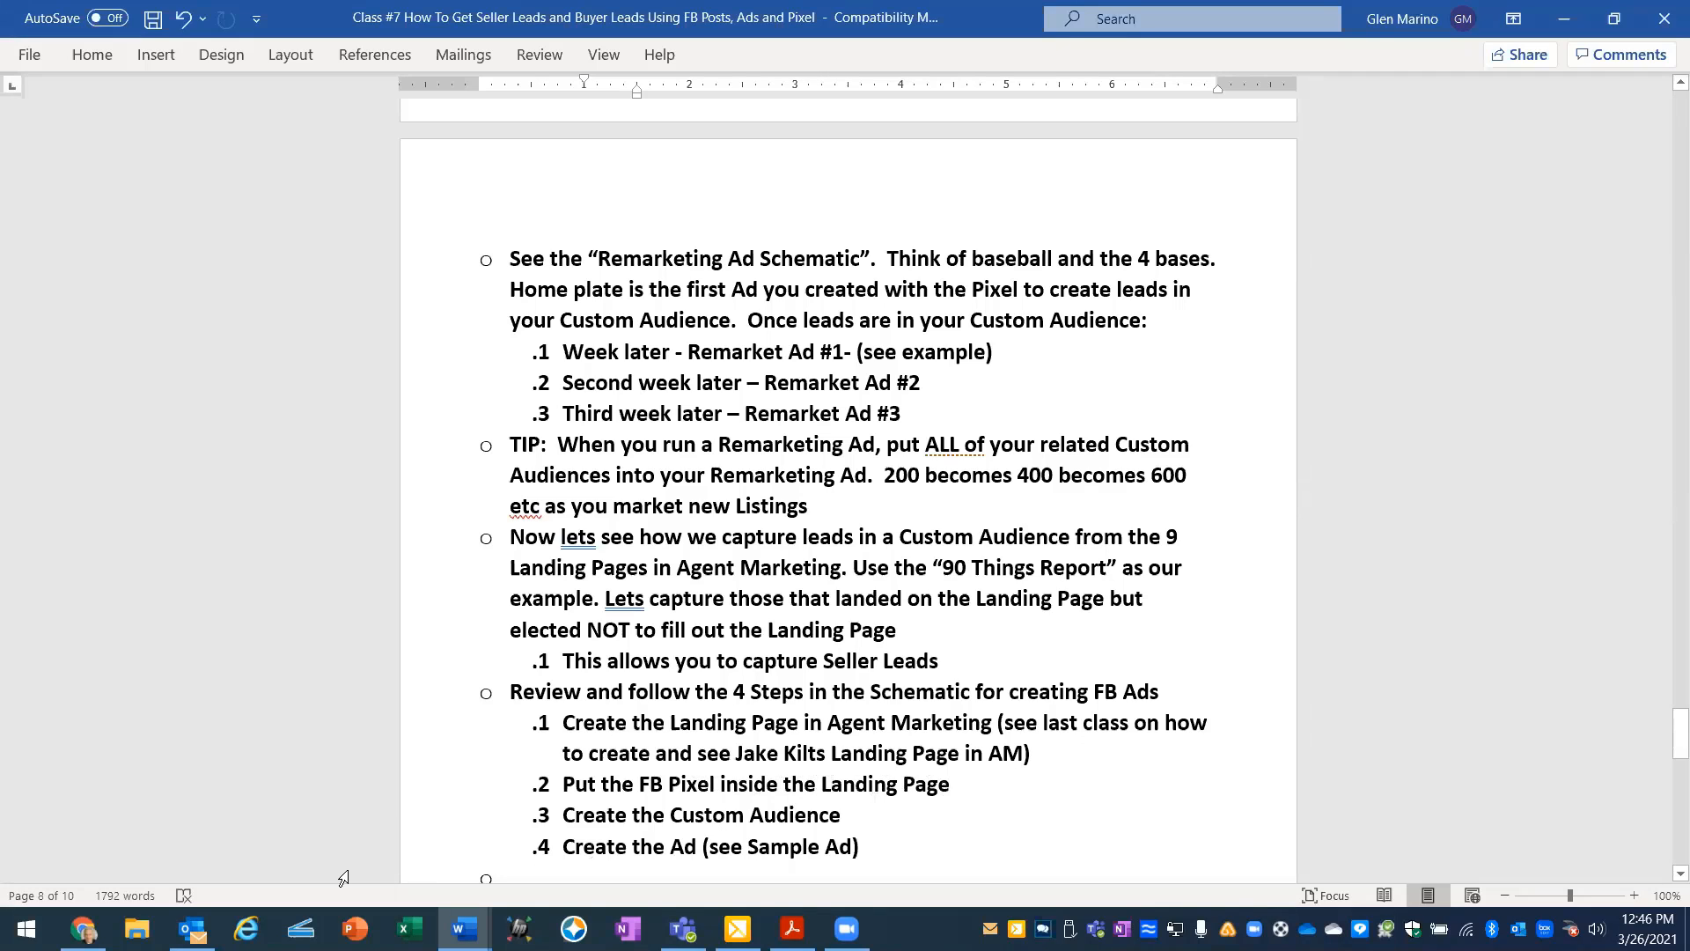
# - Switch to Chrome and open the Squeeze Pages list under Leads in the AgentMarketing account
pyautogui.click(118, 832)
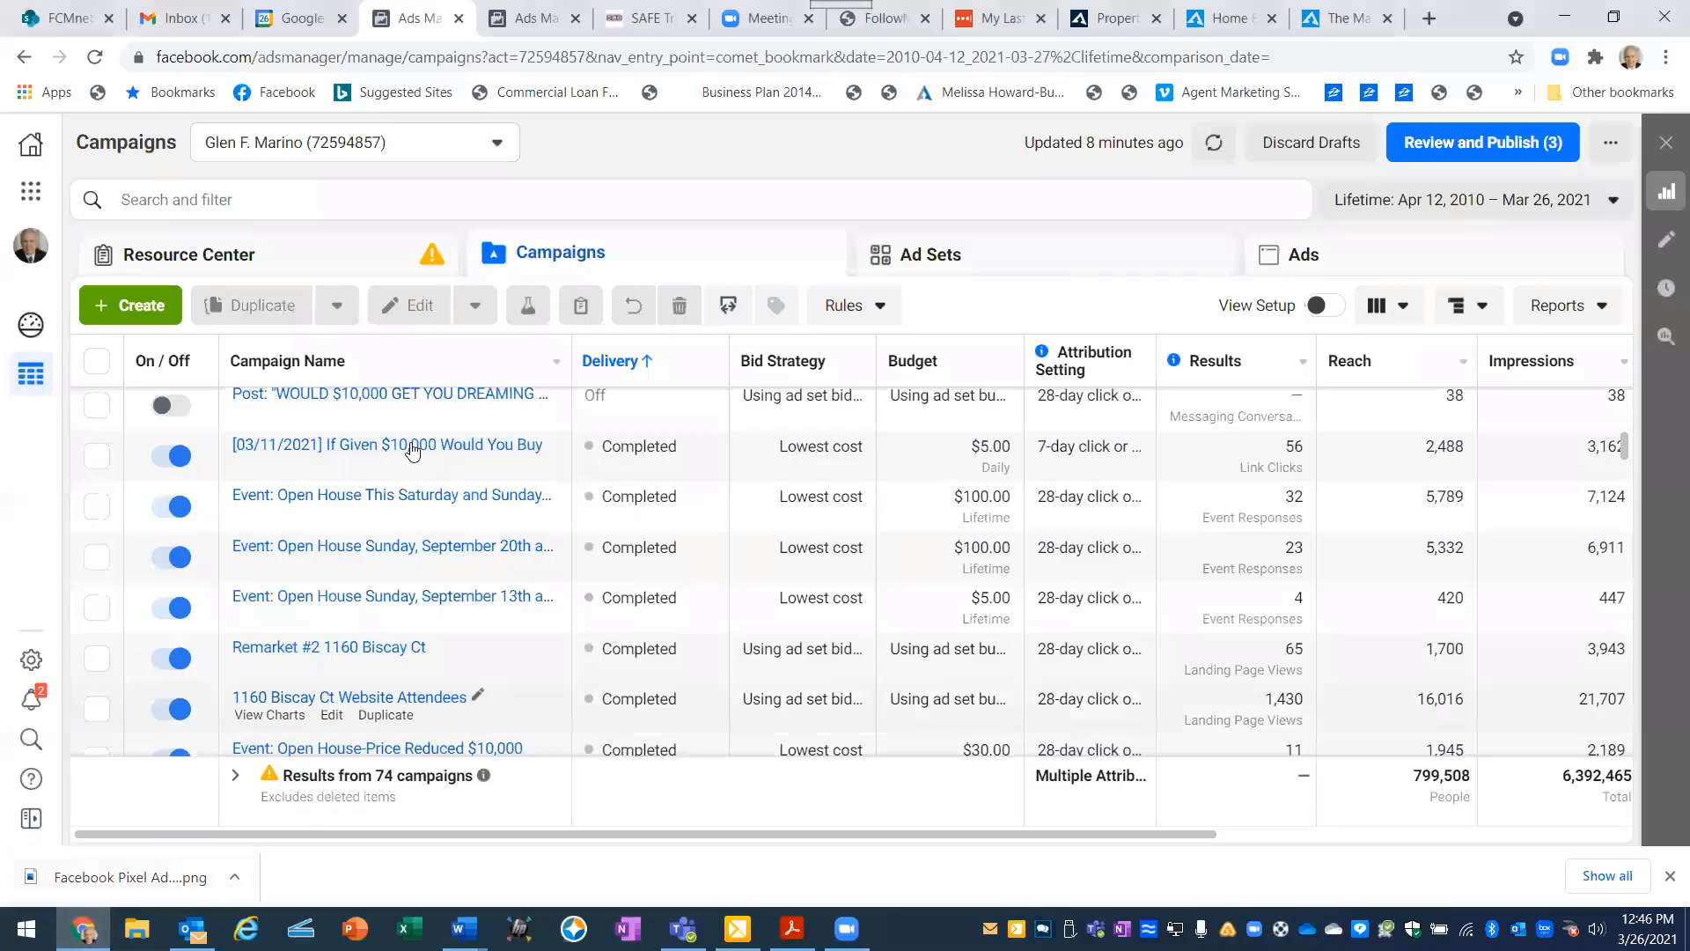
pyautogui.click(1081, 20)
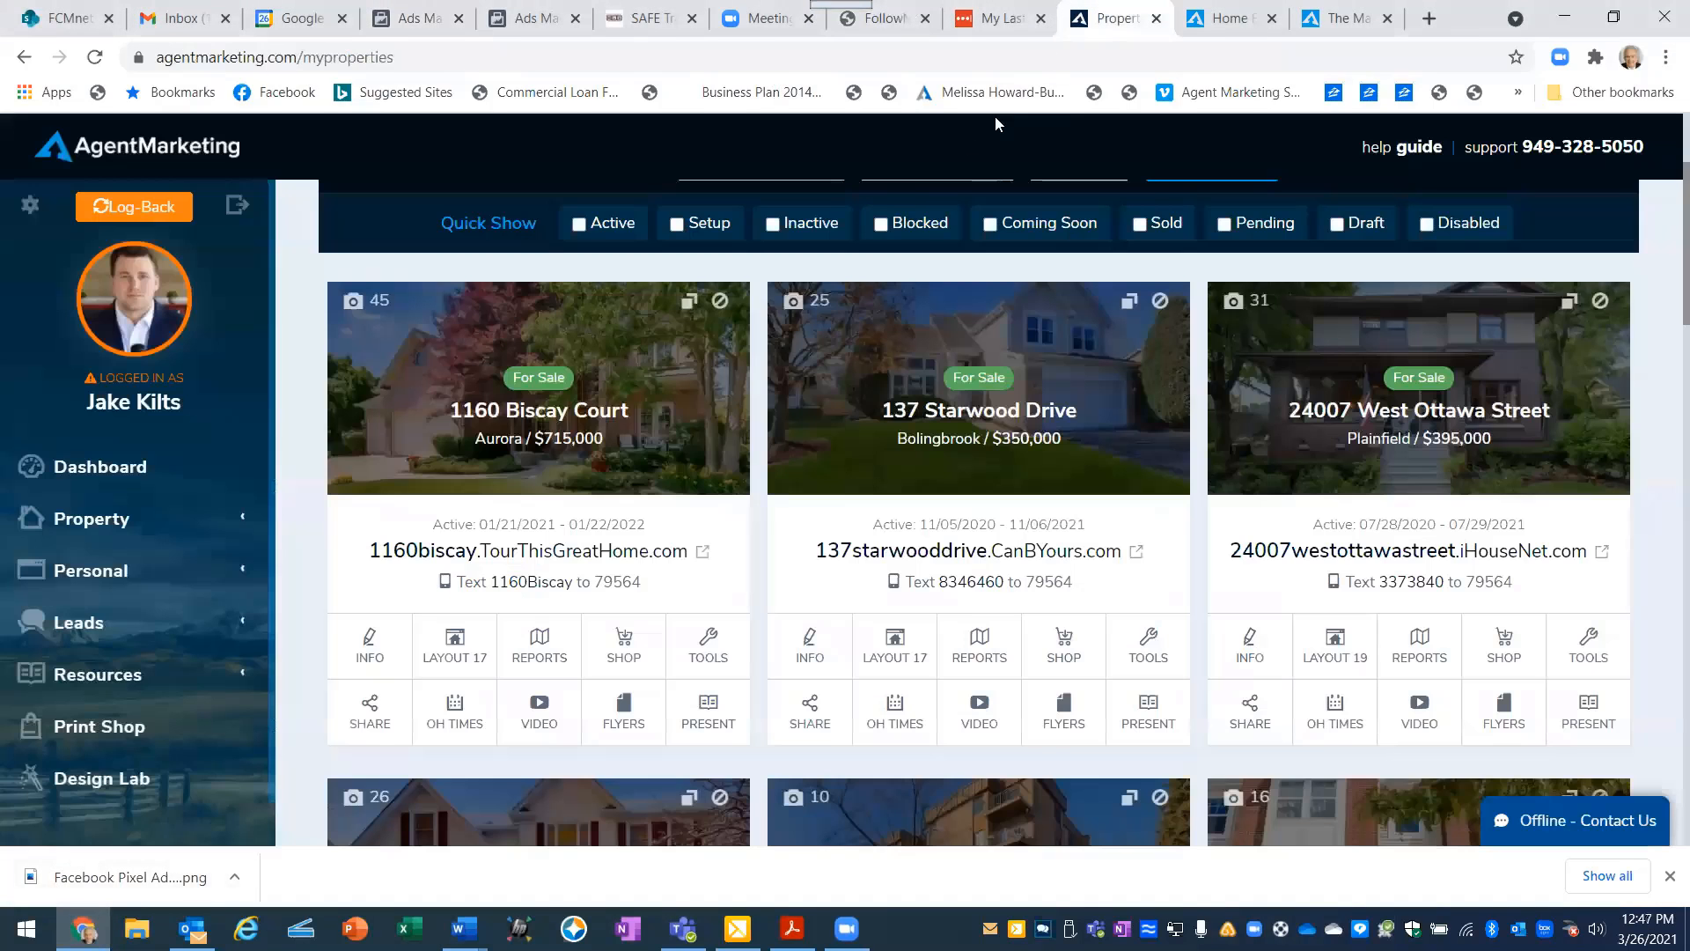
pyautogui.click(72, 628)
pyautogui.scroll(-3, 101, 701)
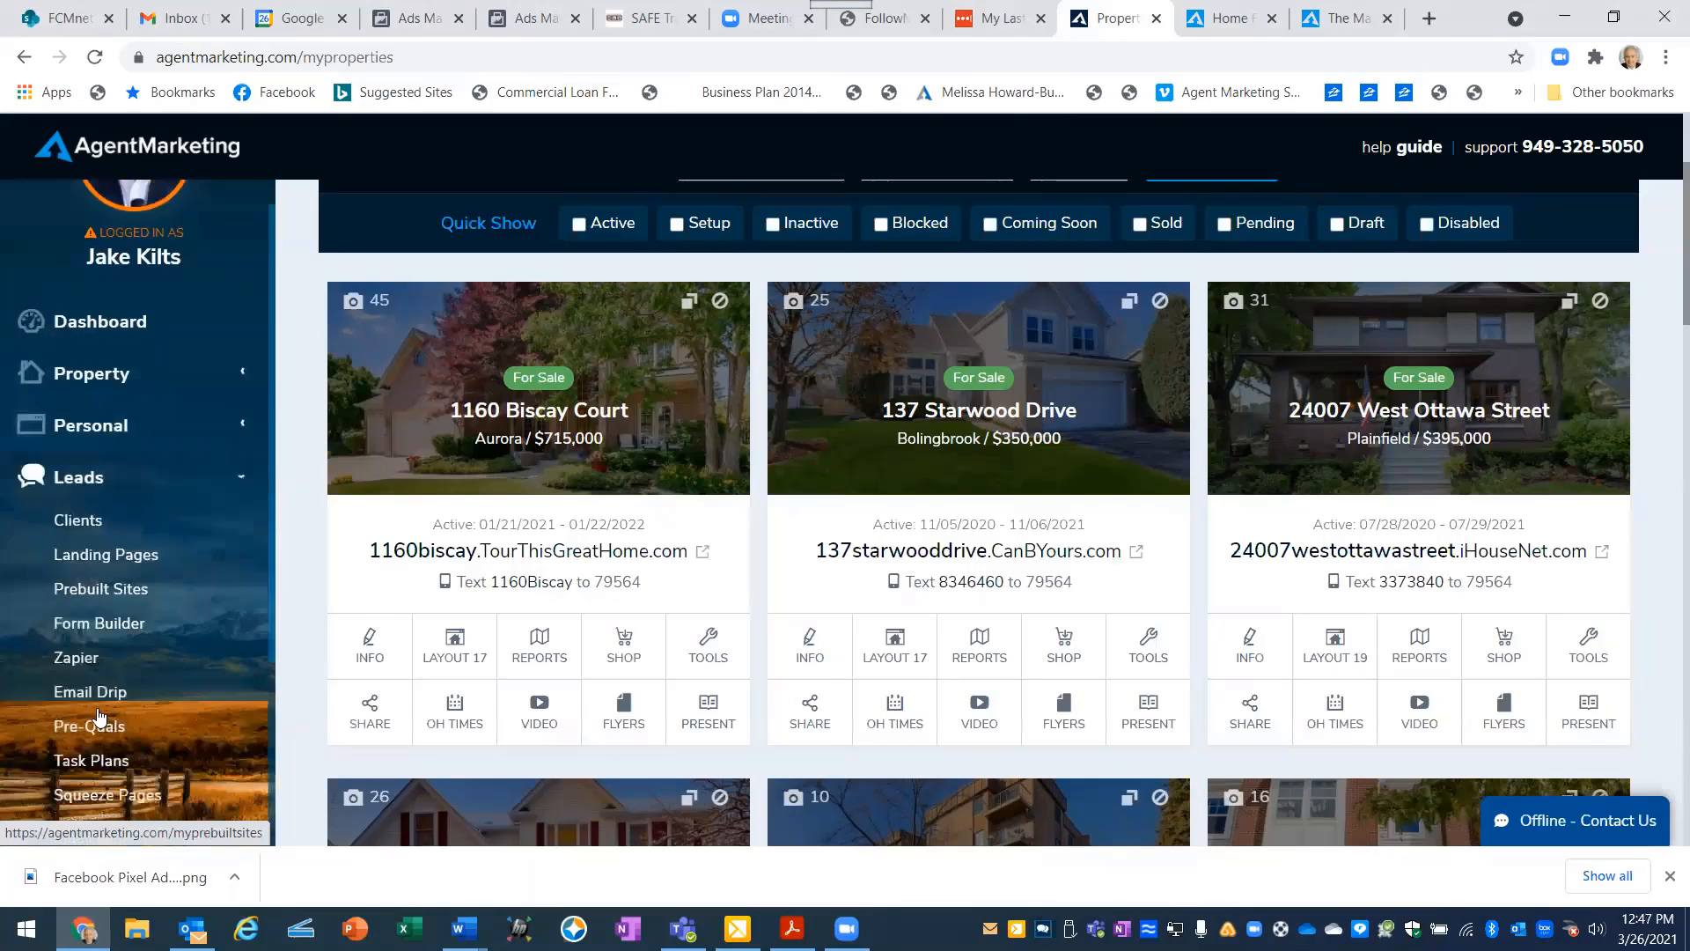
pyautogui.click(111, 720)
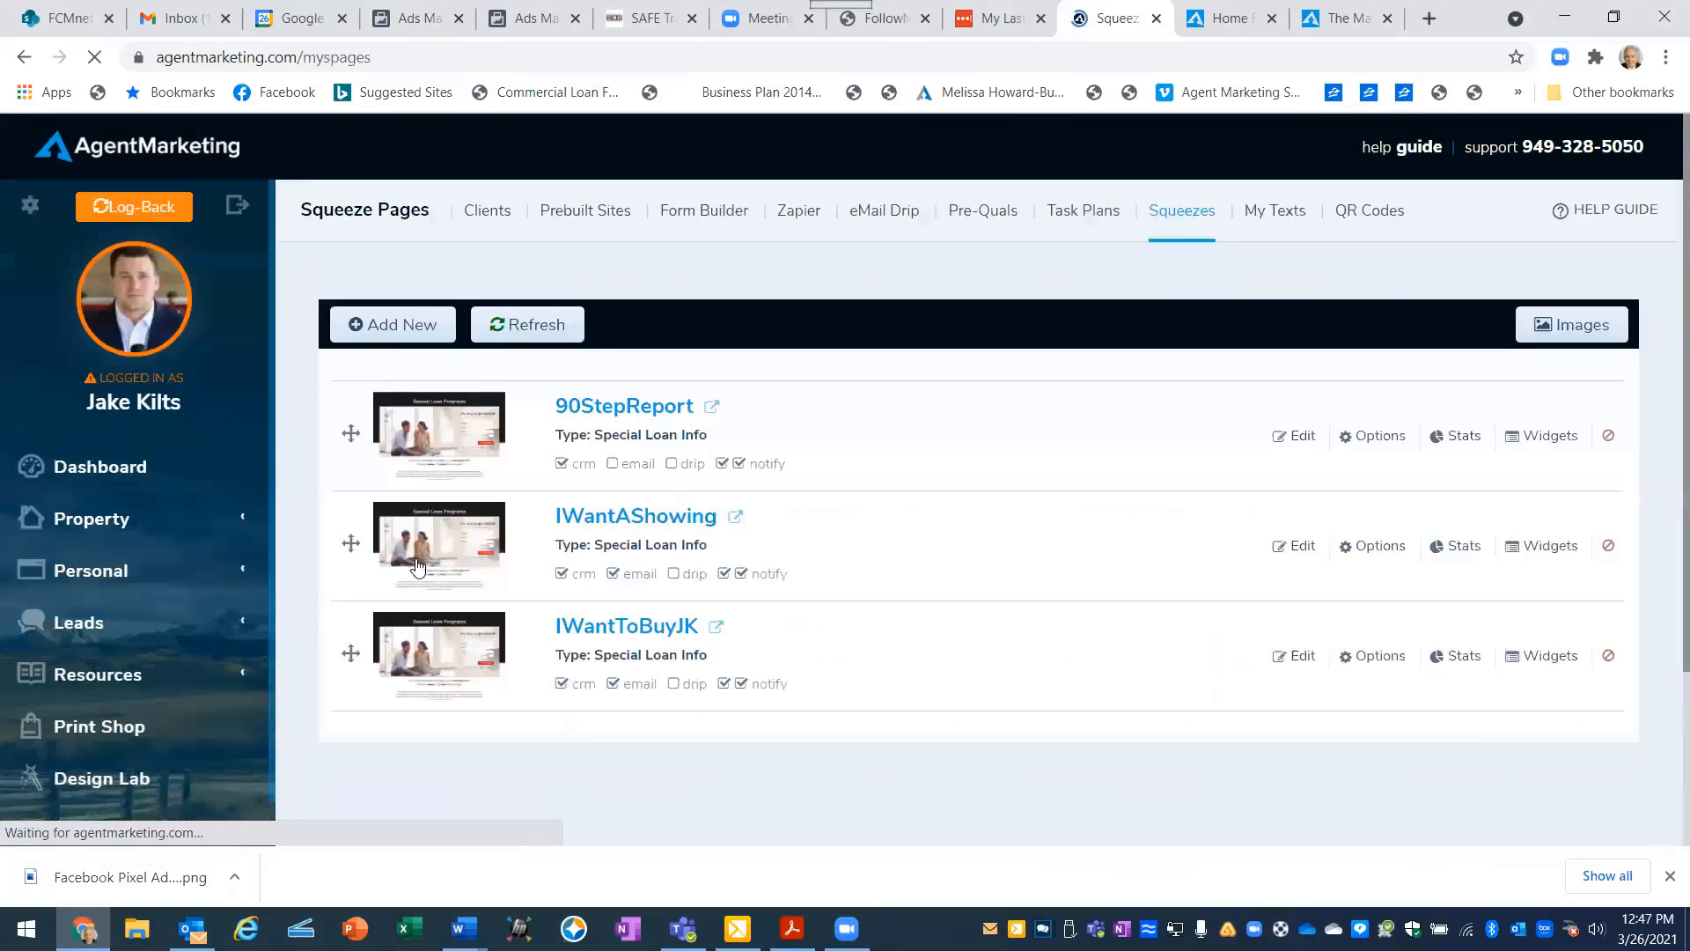
# - Preview the 90StepReport landing page and examine its options down to the Optional HTML Tracking Code, closing them without changes
pyautogui.click(641, 408)
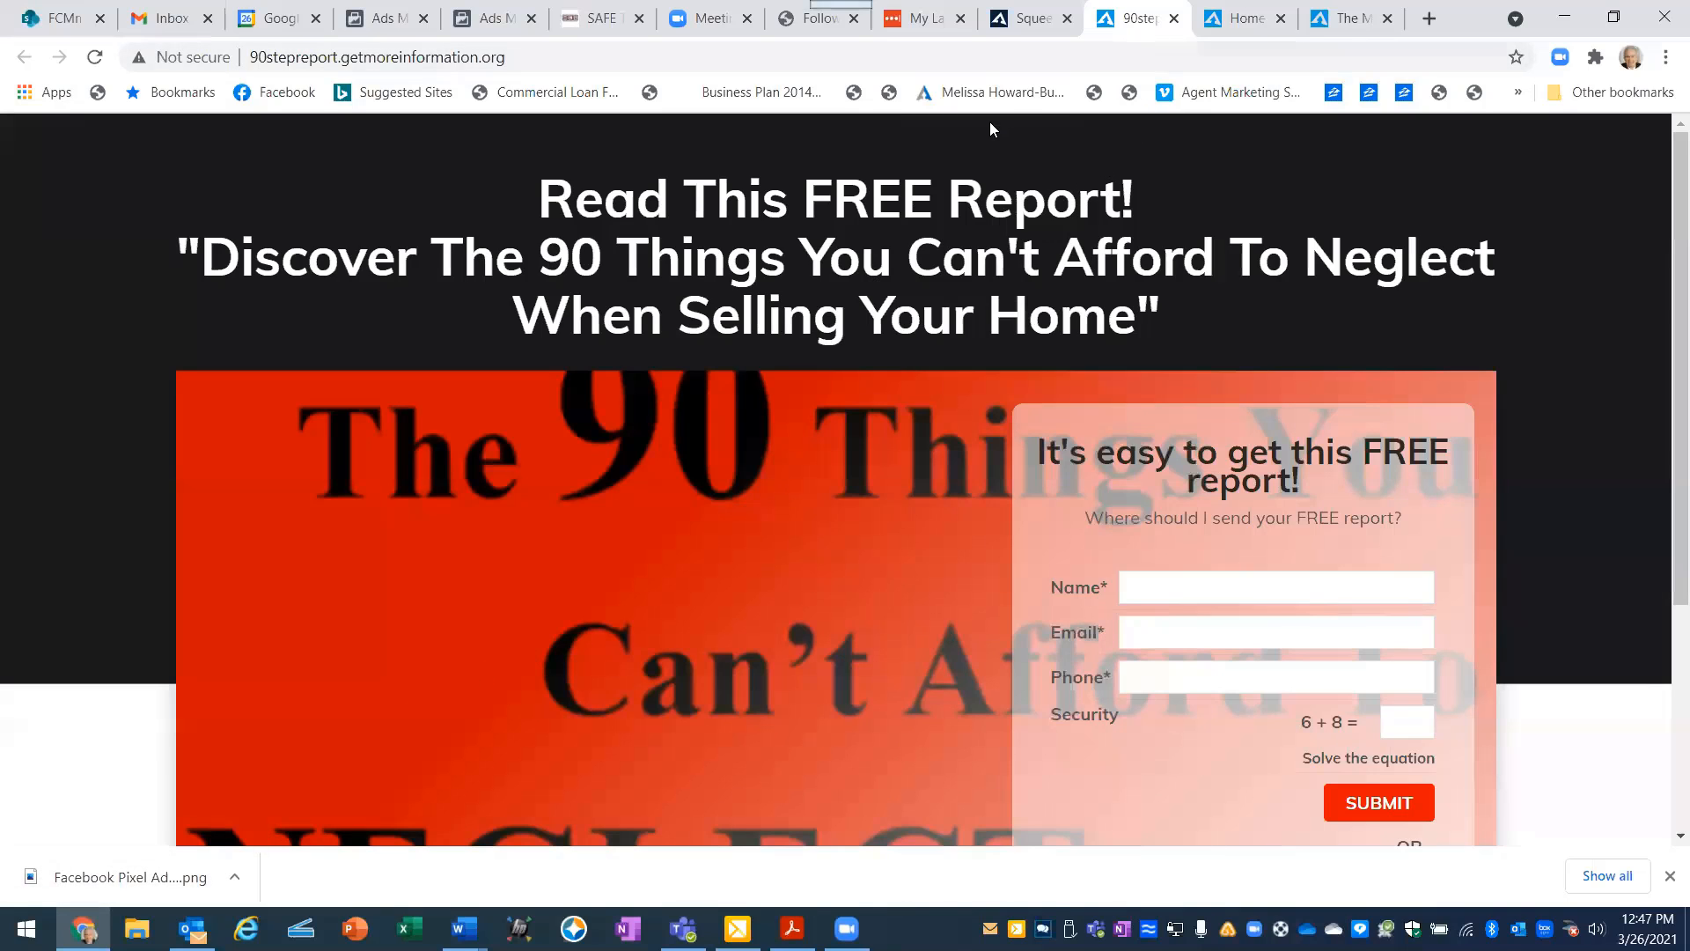
pyautogui.click(1025, 25)
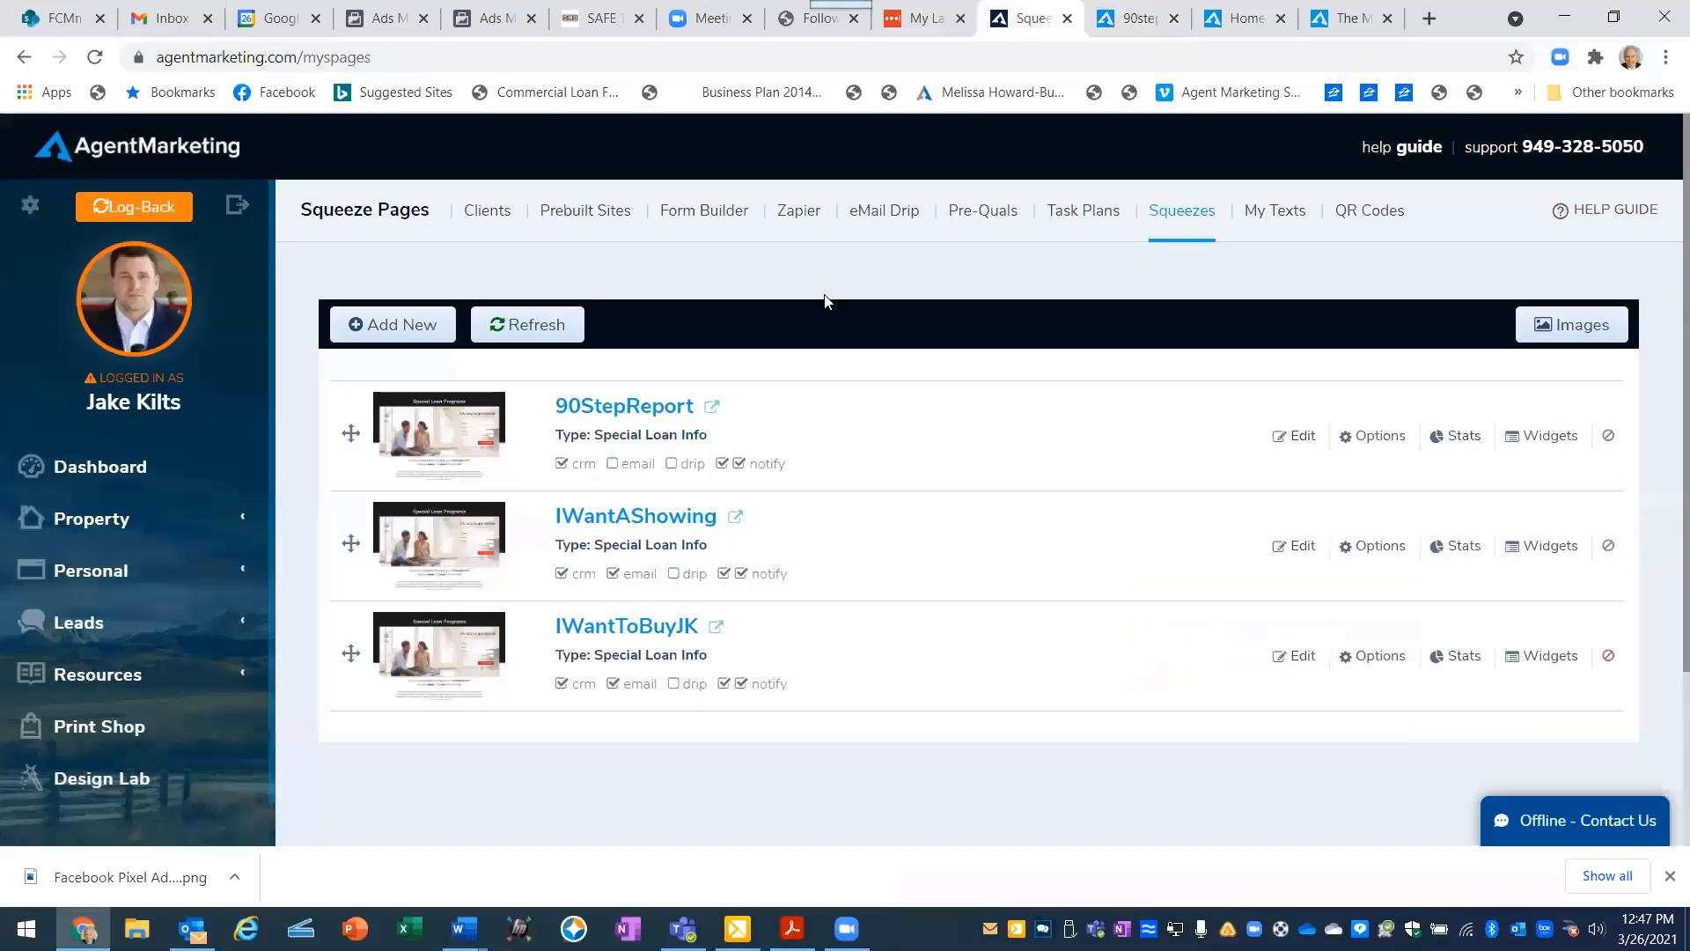
pyautogui.click(1370, 436)
pyautogui.scroll(-5, 902, 630)
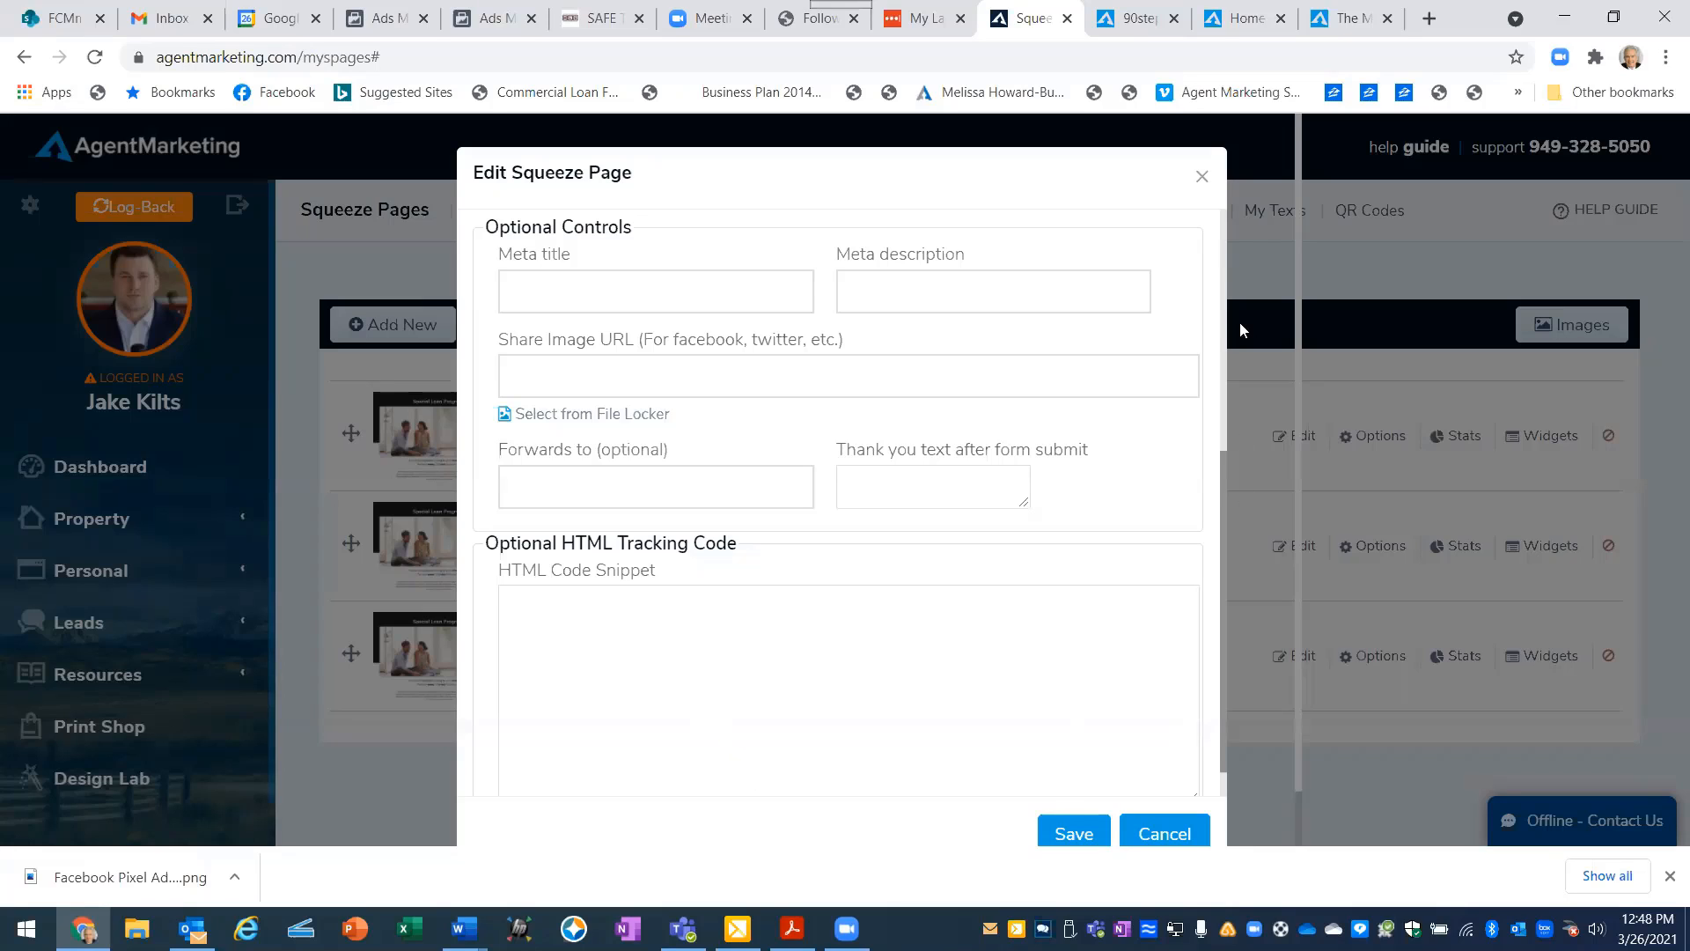
pyautogui.click(1203, 178)
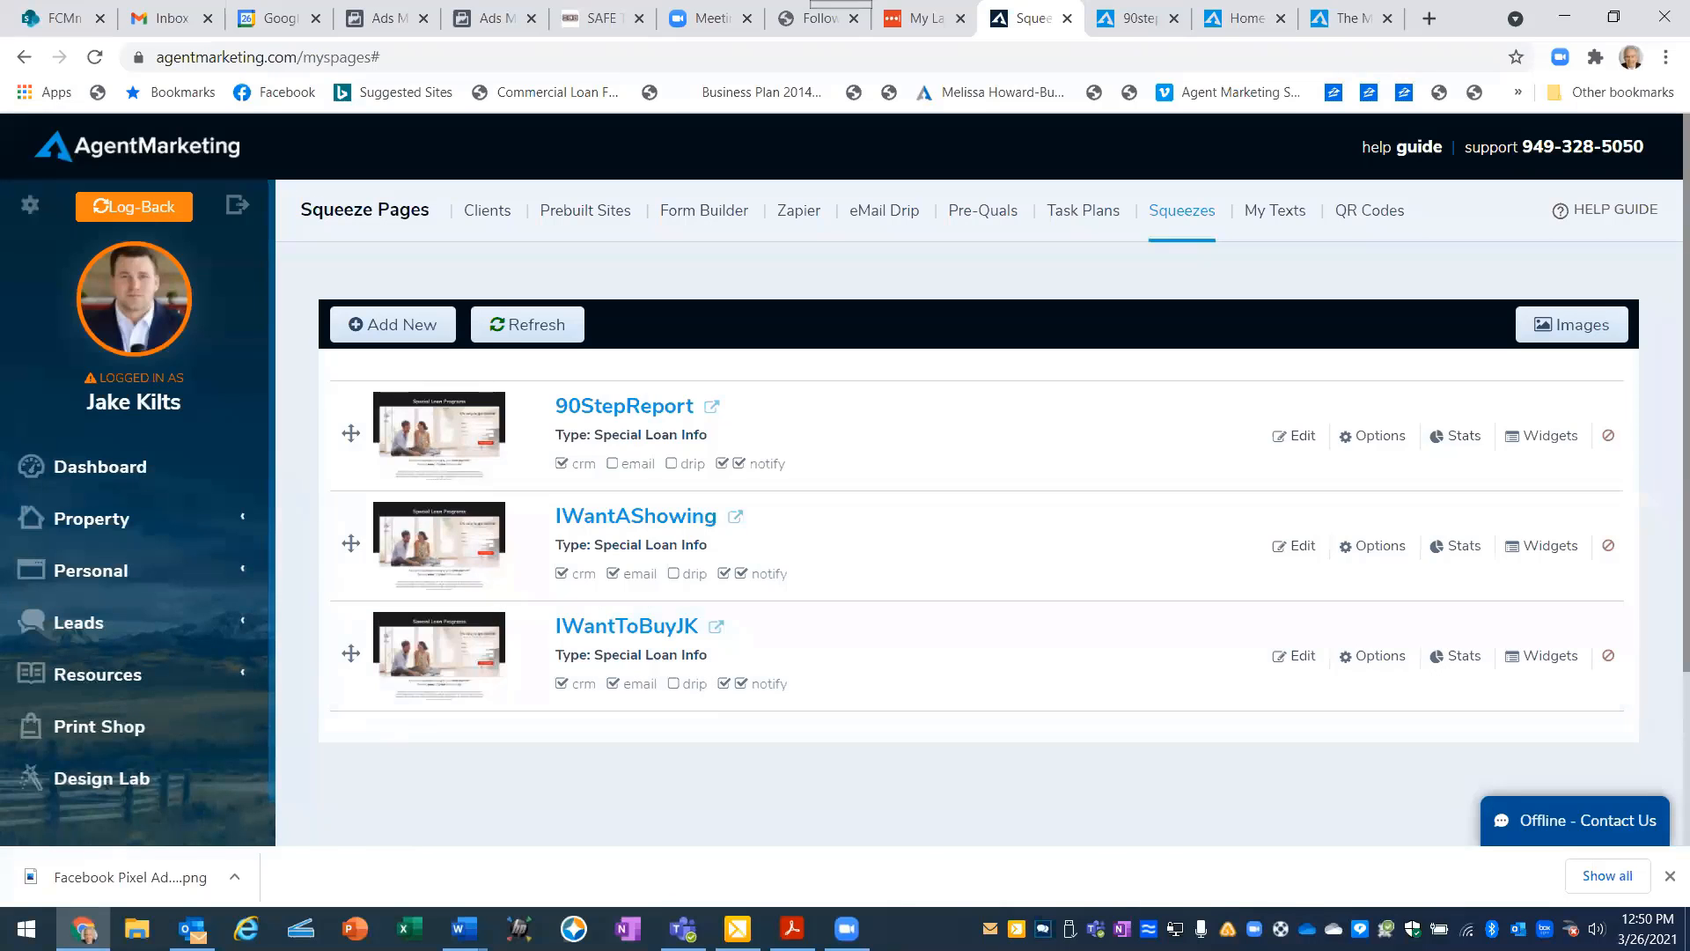
# - Return to the Class #7 outline in Word and read on through the notes about creating property websites
pyautogui.moveTo(464, 929)
pyautogui.click(112, 841)
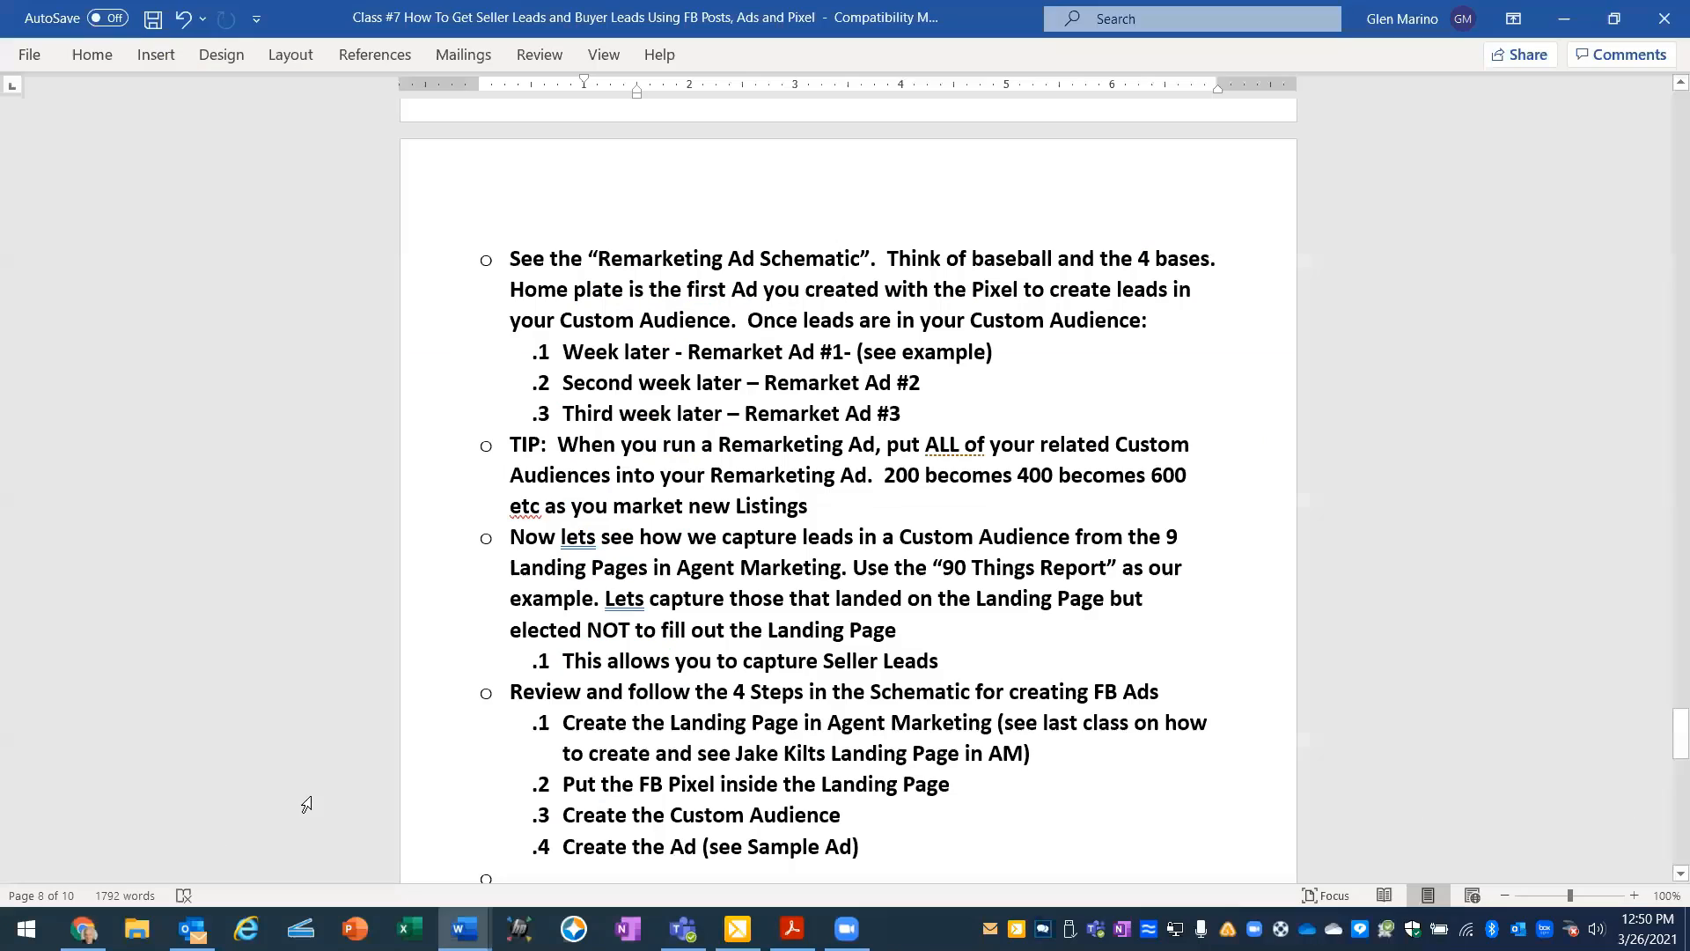
pyautogui.scroll(-3, 762, 526)
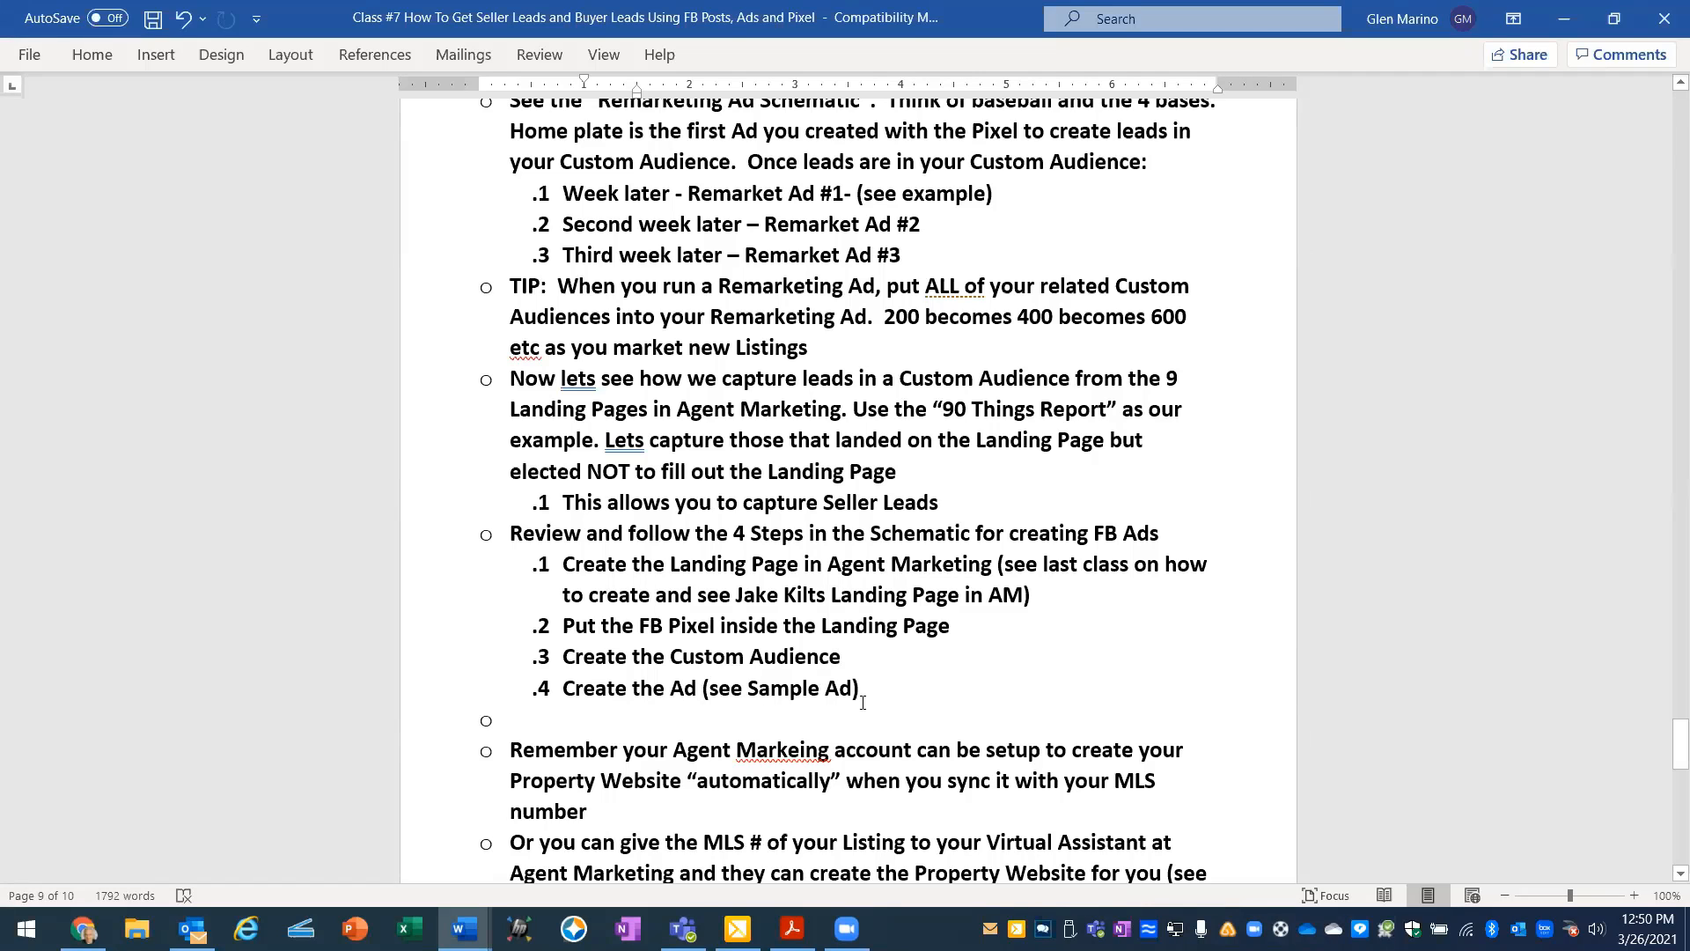
pyautogui.scroll(-1, 863, 702)
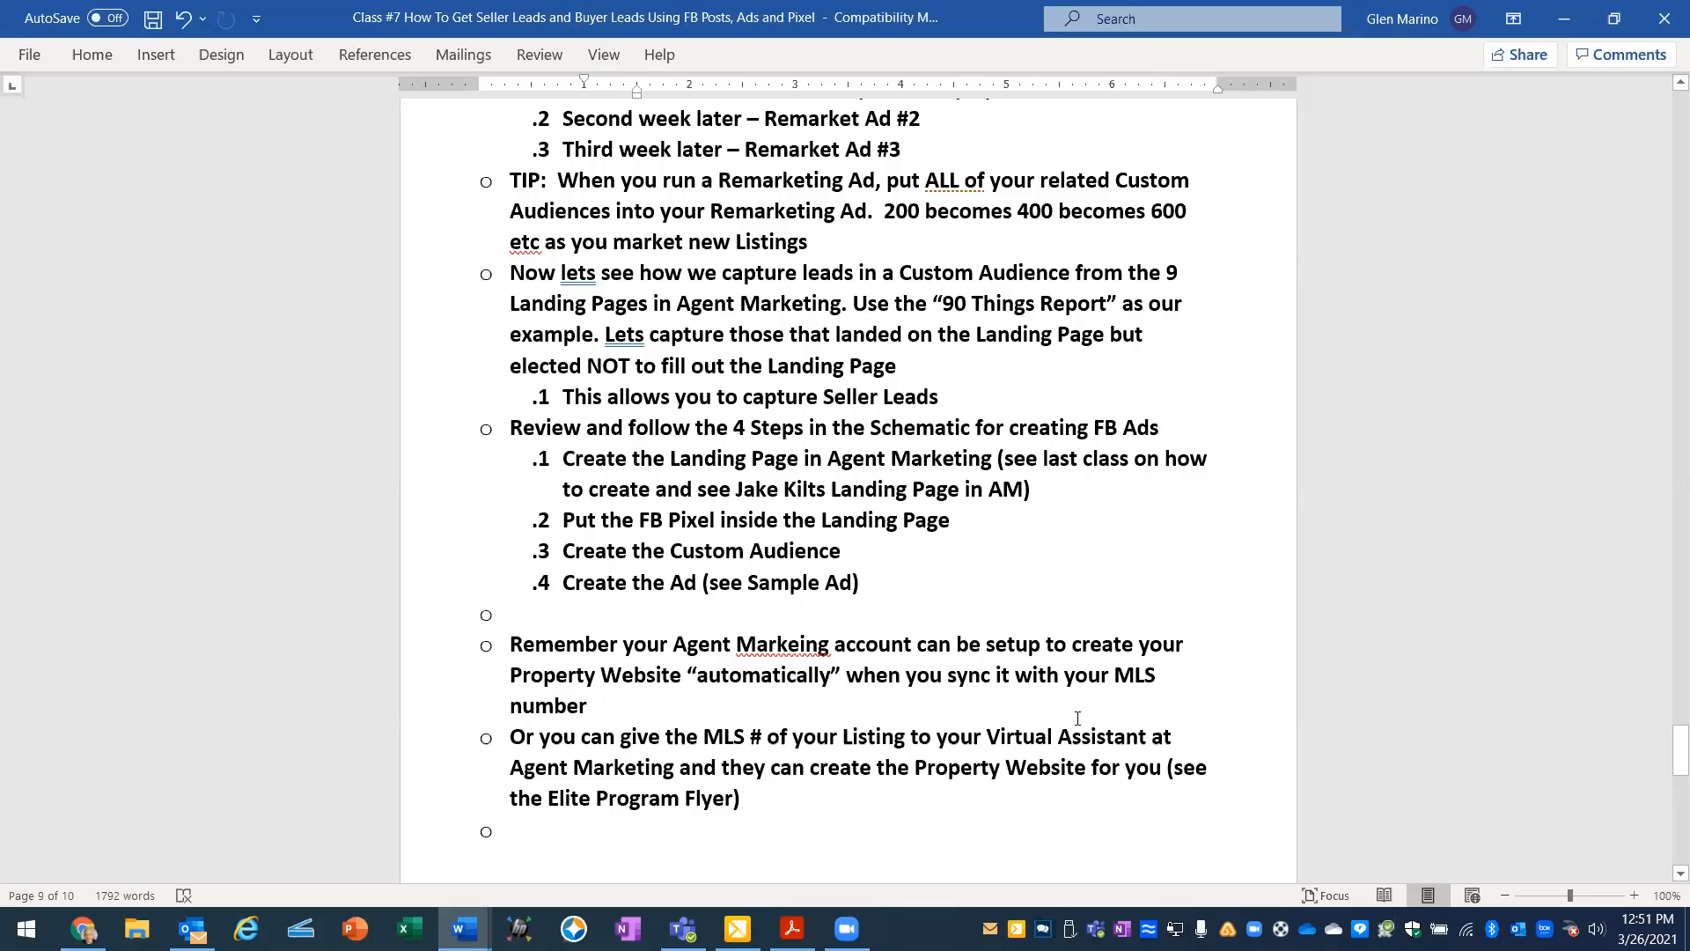
pyautogui.scroll(-1, 1139, 680)
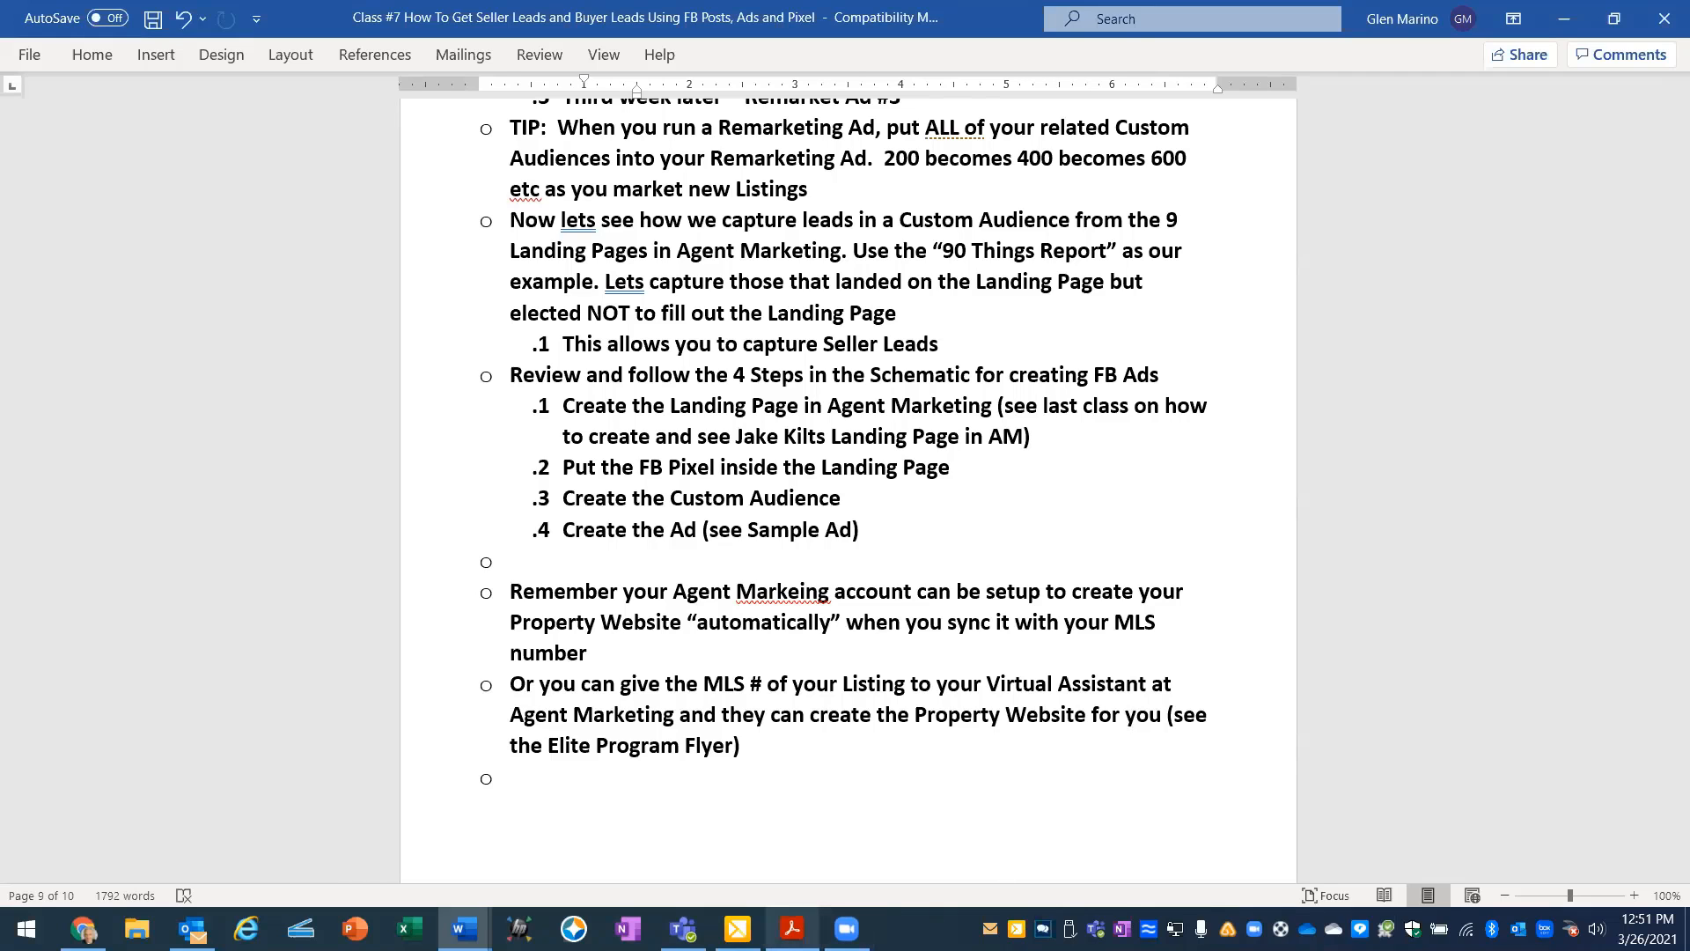
# - Switch to Acrobat Reader and review the Elite Program Flyer down to its What's Included section
pyautogui.click(792, 928)
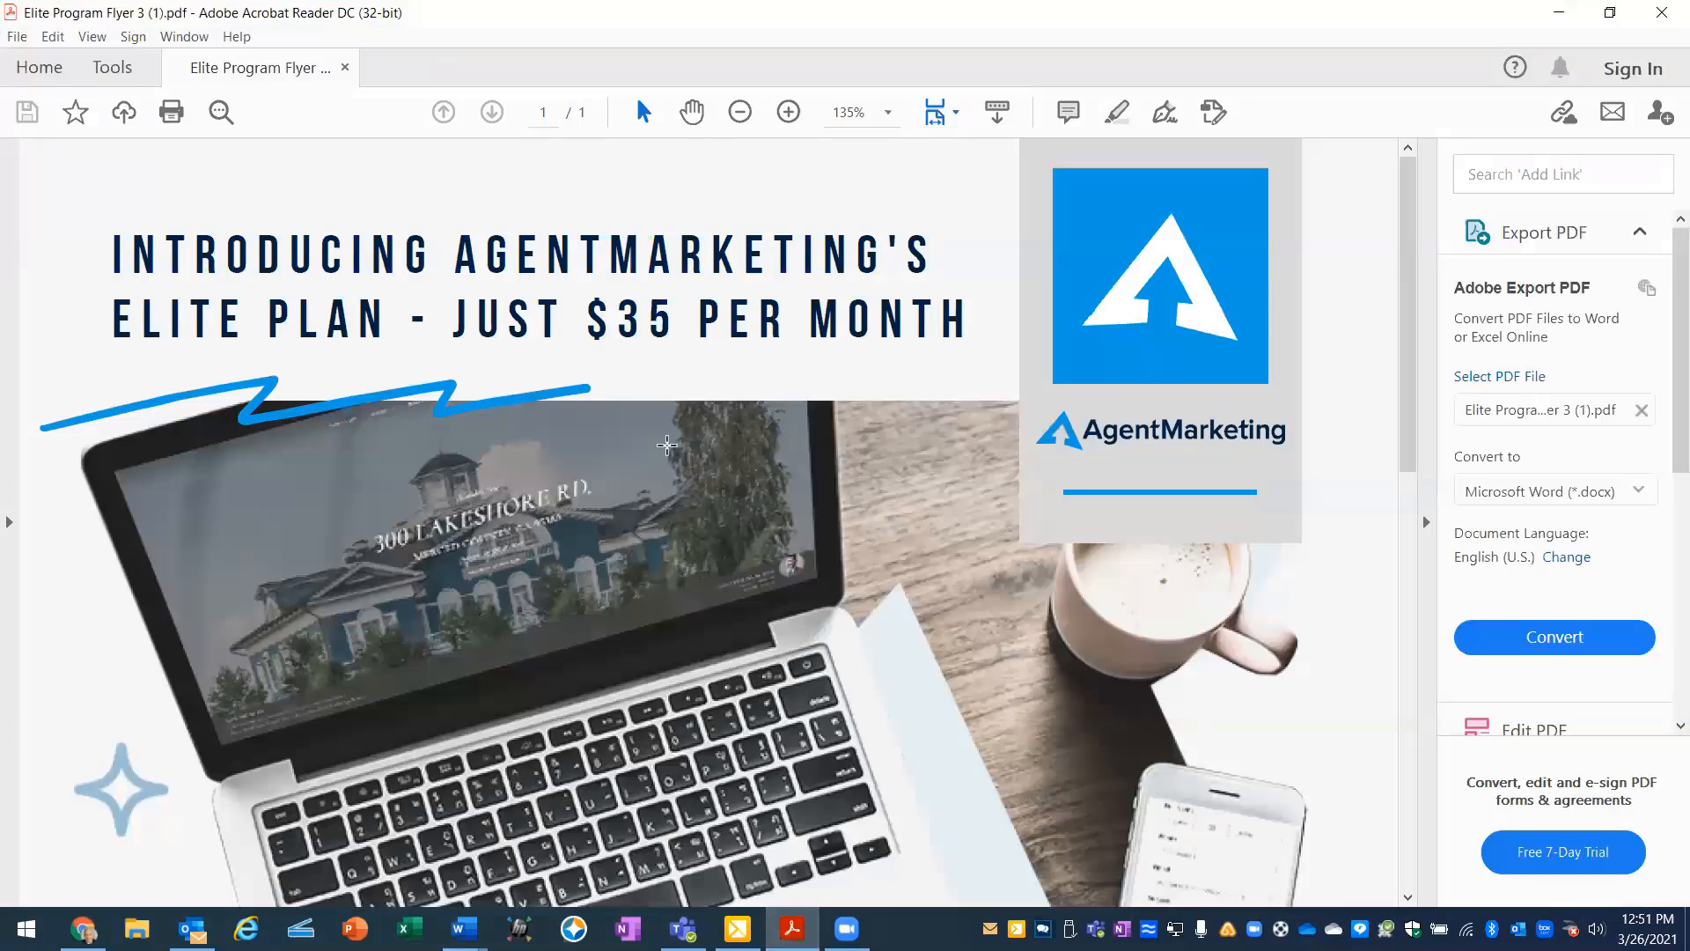
pyautogui.scroll(-1, 668, 444)
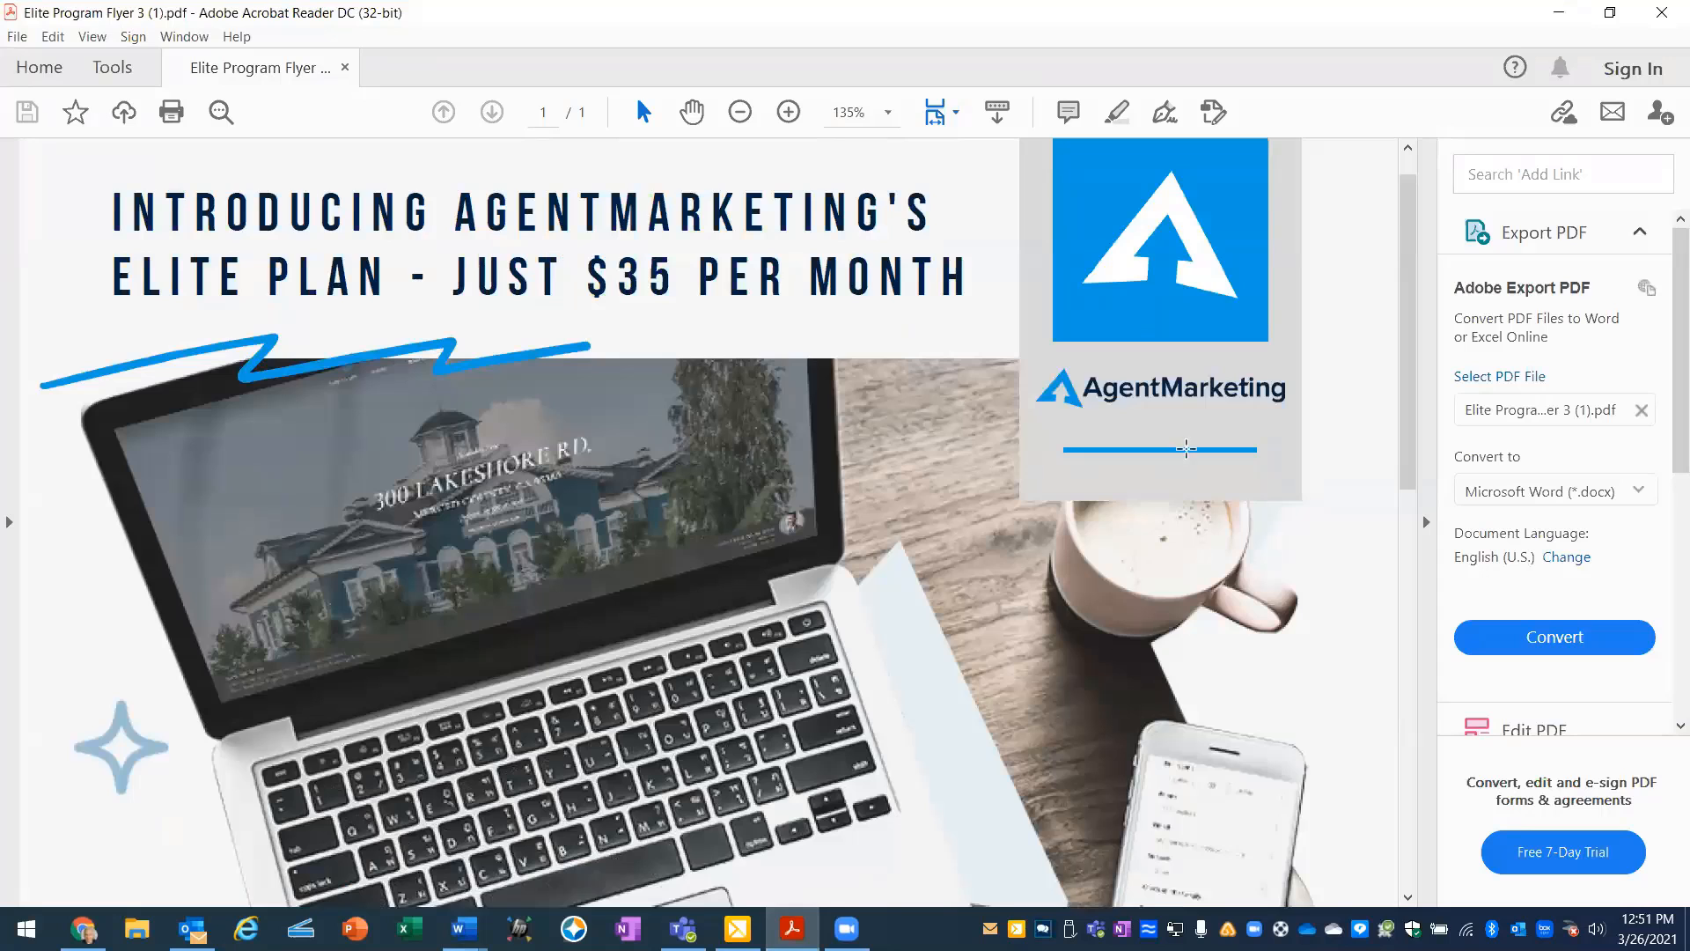
pyautogui.scroll(-1, 1180, 444)
pyautogui.scroll(-14, 1181, 430)
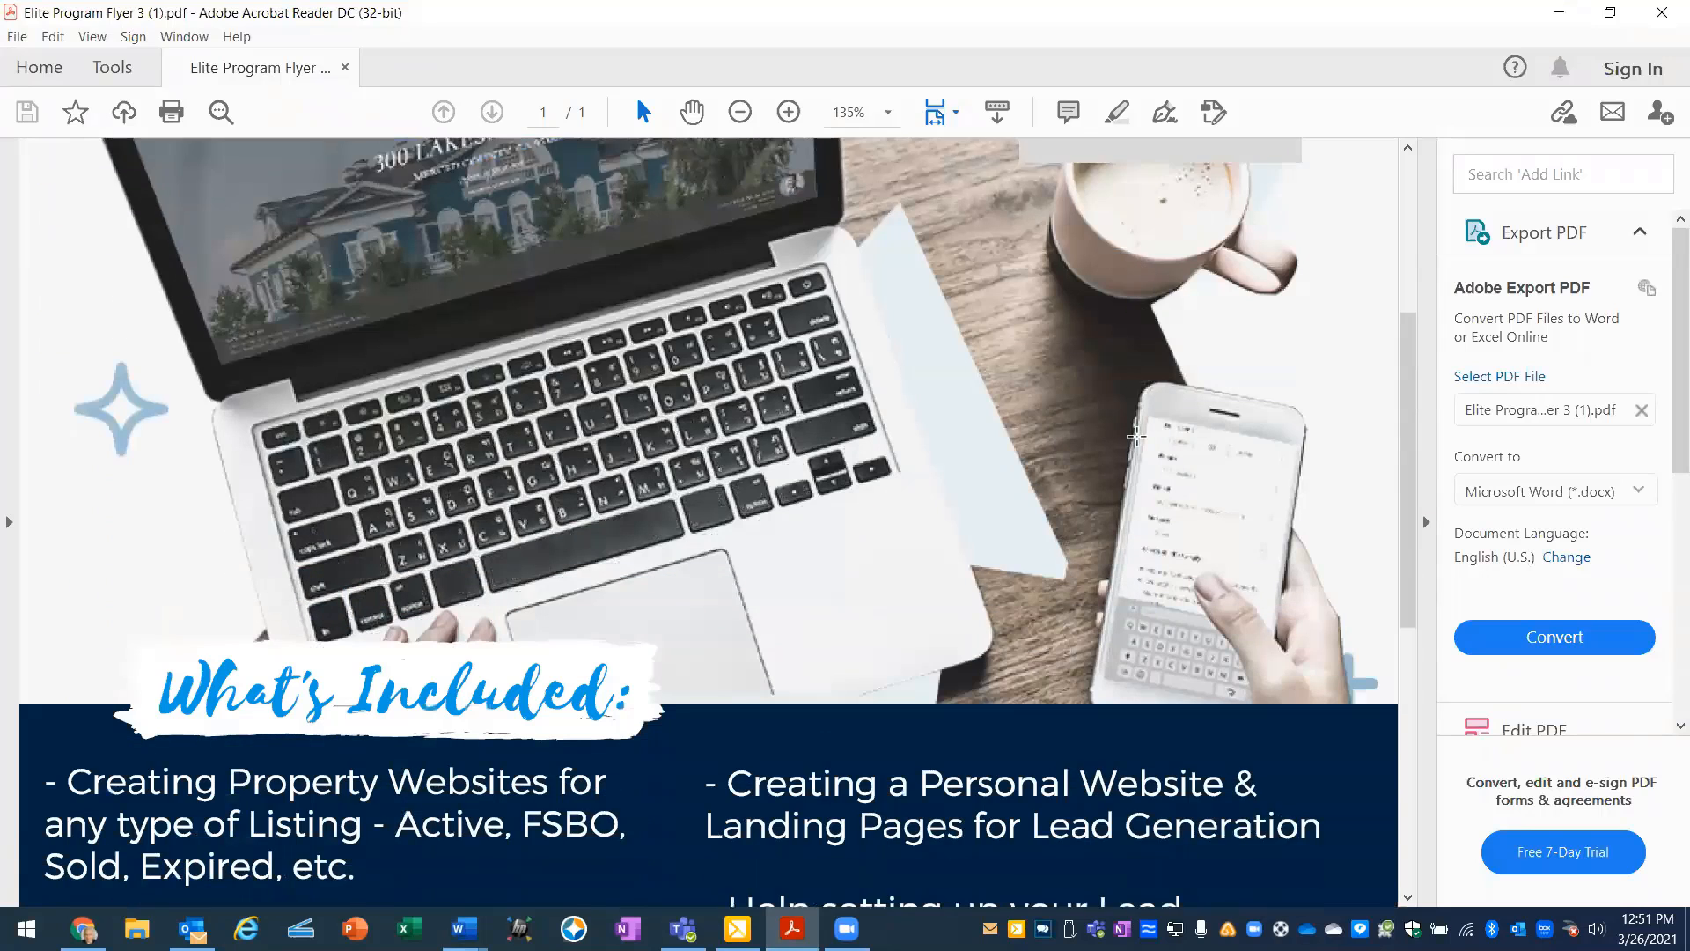
pyautogui.scroll(-10, 1135, 435)
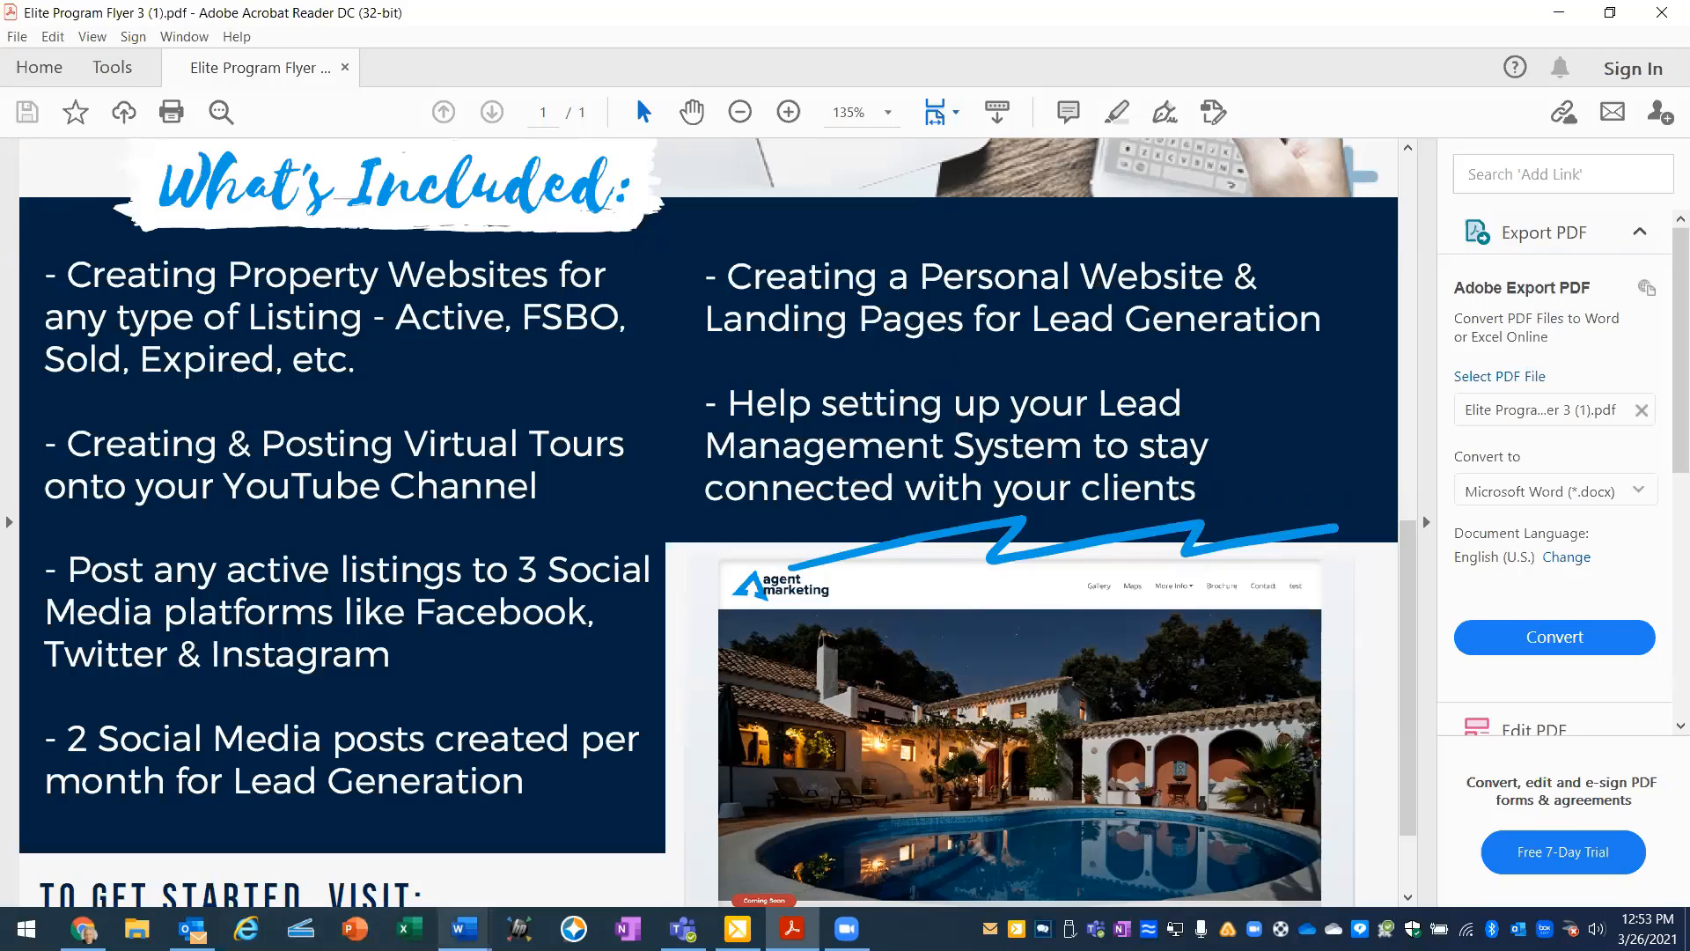
# - Switch back to the Class #7 outline in Word and read the closing notes on buyer leads, the Google review and questions
pyautogui.click(464, 928)
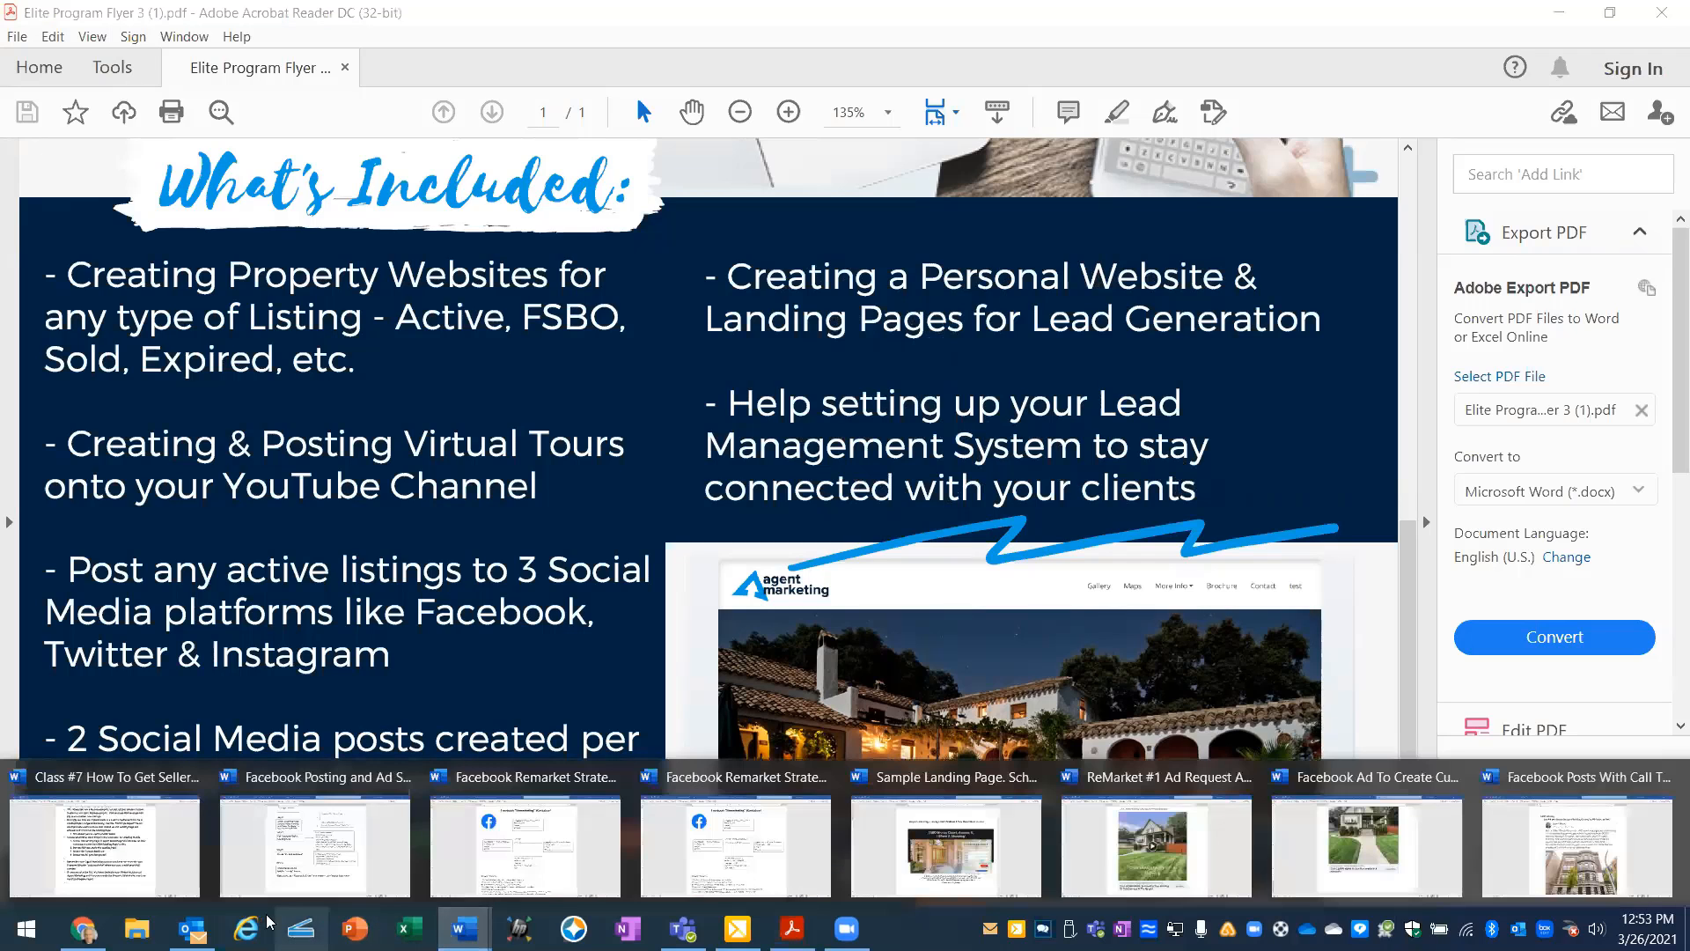
pyautogui.click(163, 839)
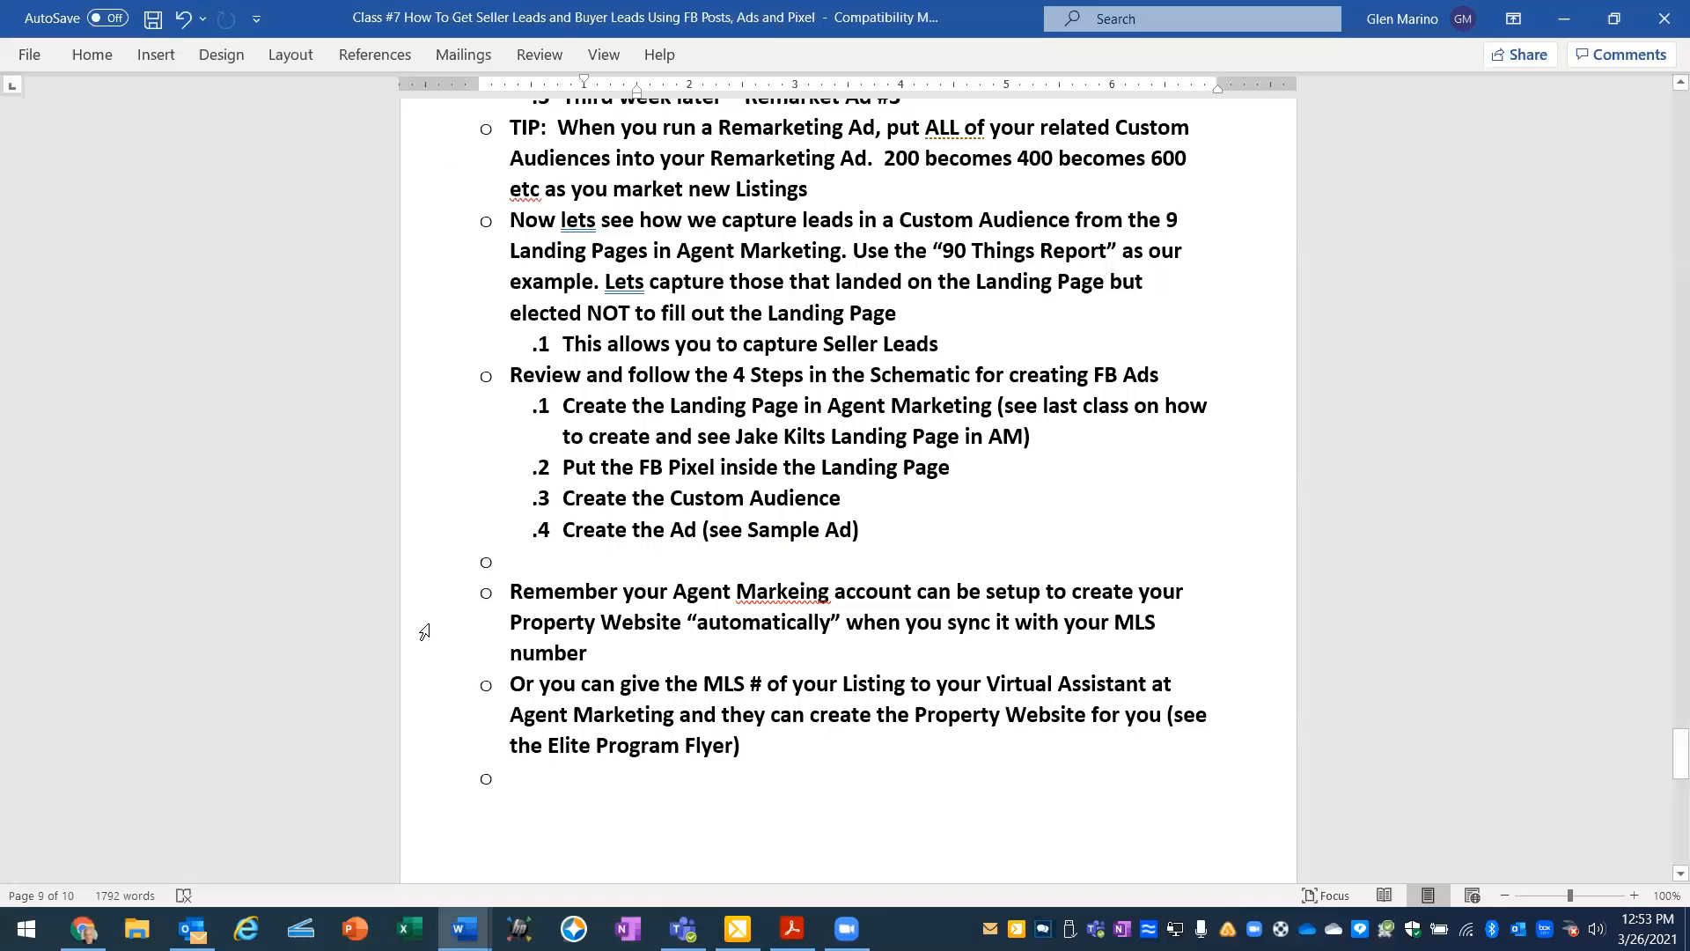
pyautogui.scroll(-6, 676, 606)
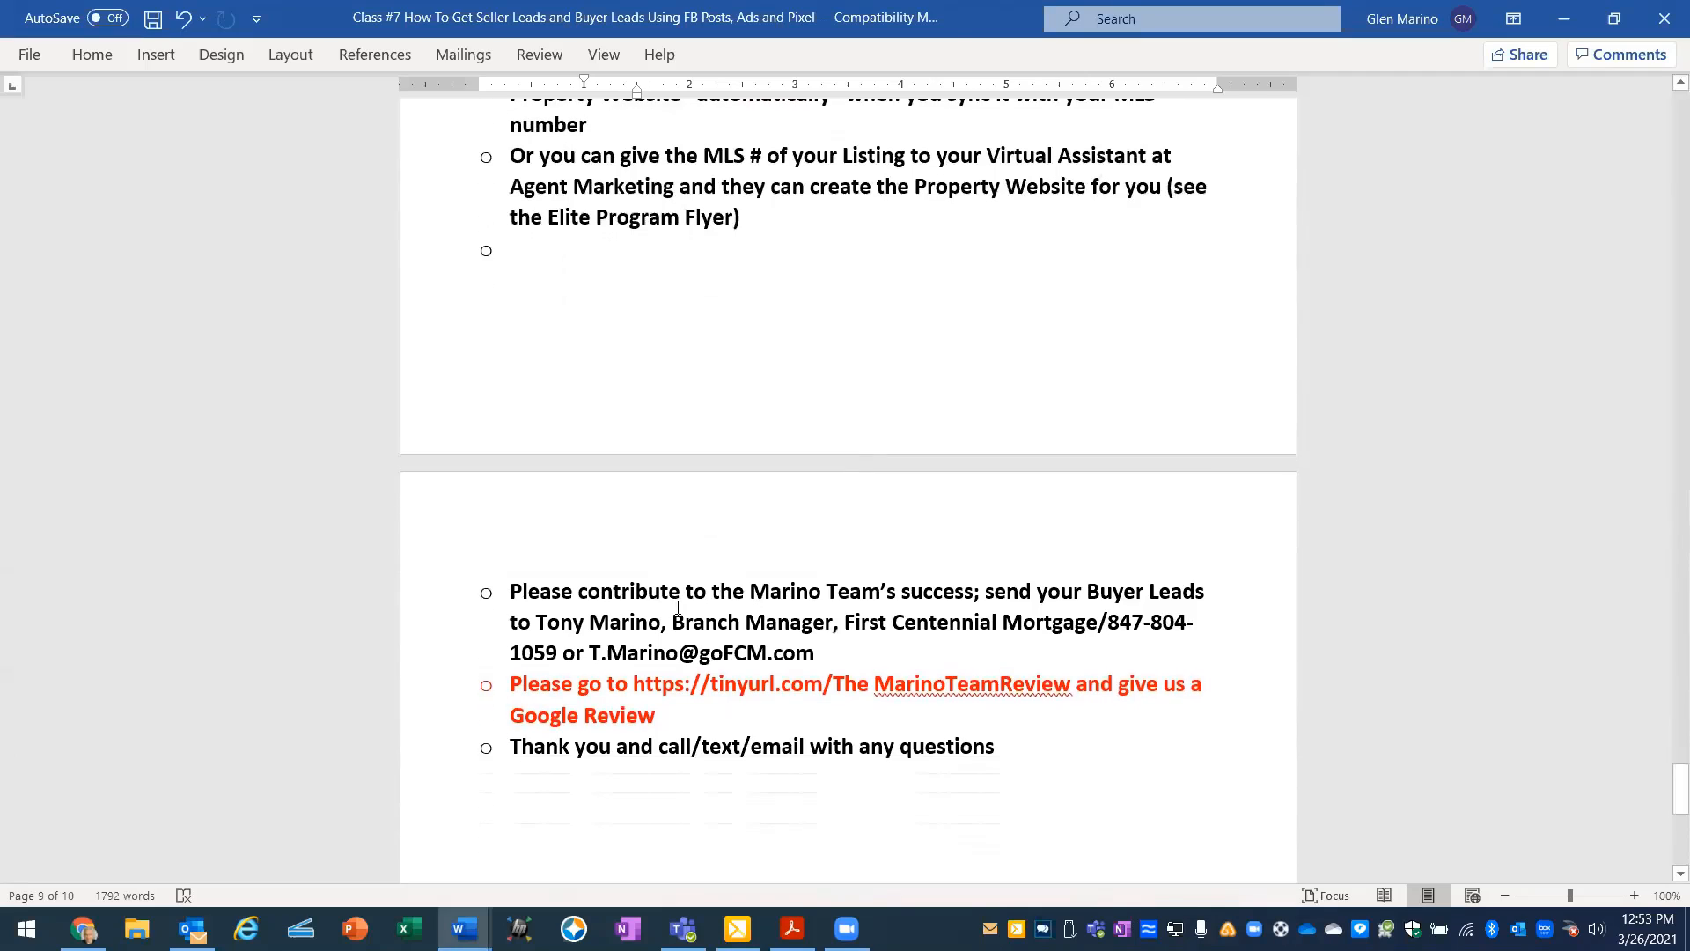
pyautogui.scroll(-1, 678, 606)
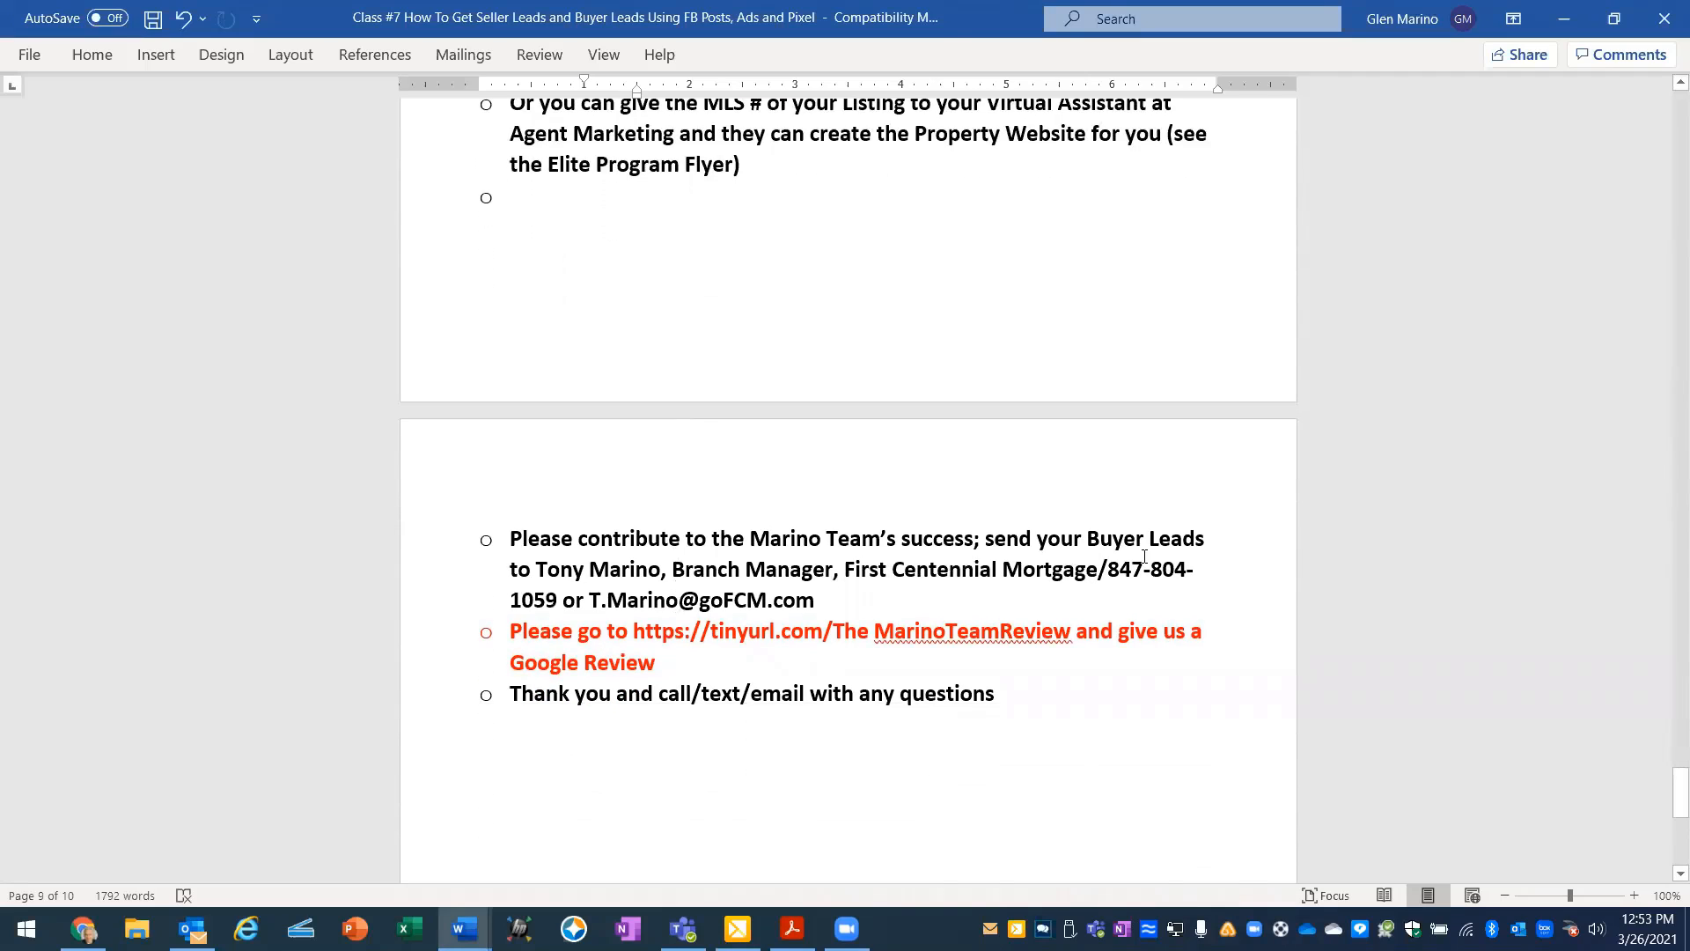